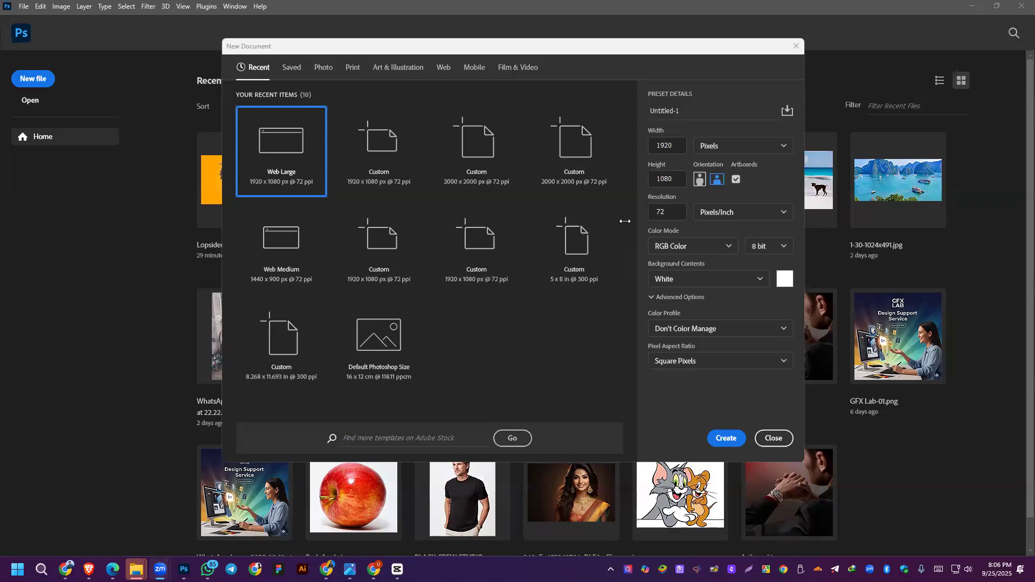
Step: Create a new 1920 x 1080 px Web Large document with an artboard and collapse the Clone Source panel
key(Escape)
click(624, 221)
click(729, 445)
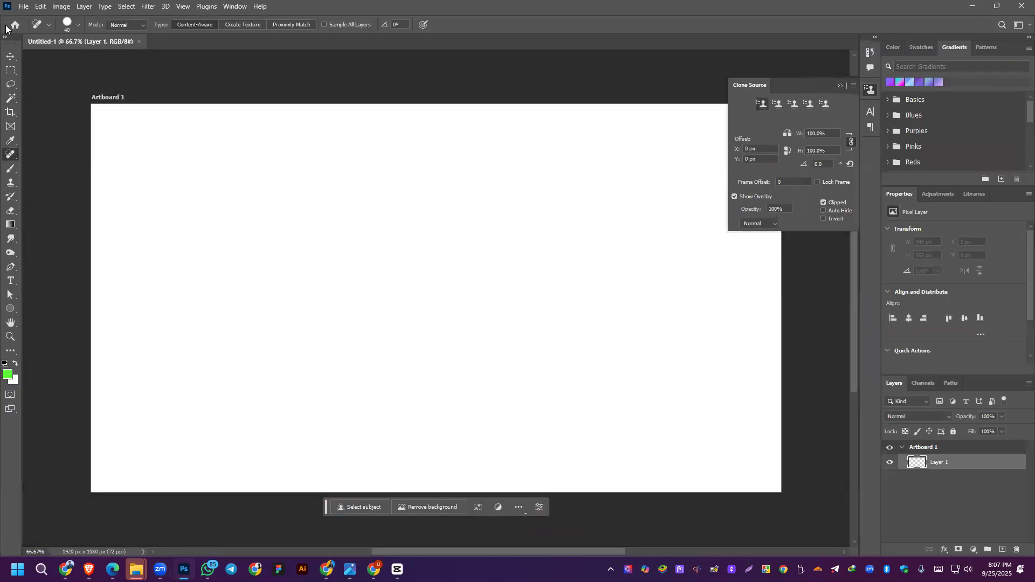
click(10, 57)
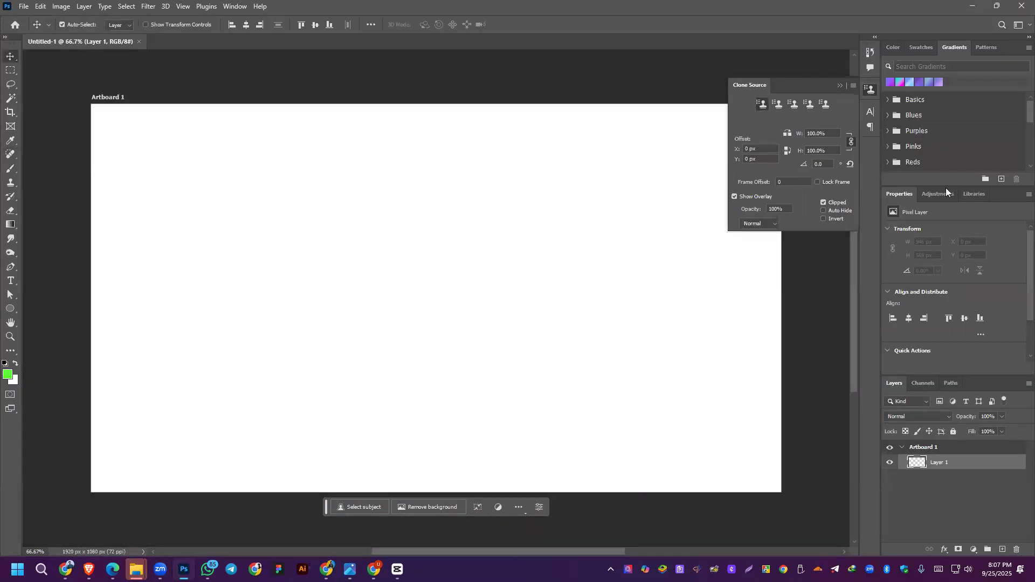
click(839, 85)
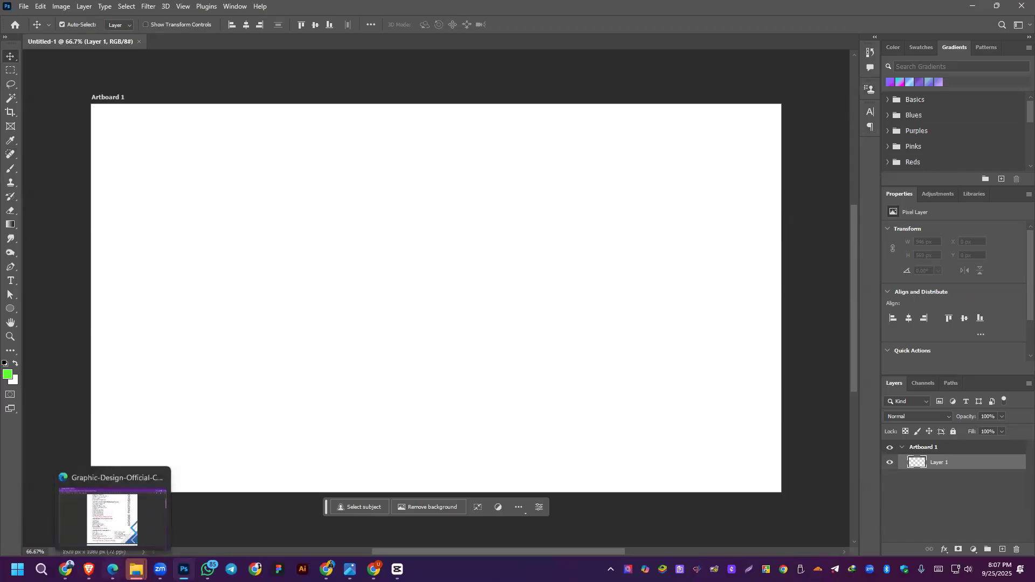
Step: Consult the course outline PDF in the Edge browser, highlighting the Brush Tool topic under Class 03, and return to Photoshop
click(112, 569)
drag(336, 314, 384, 313)
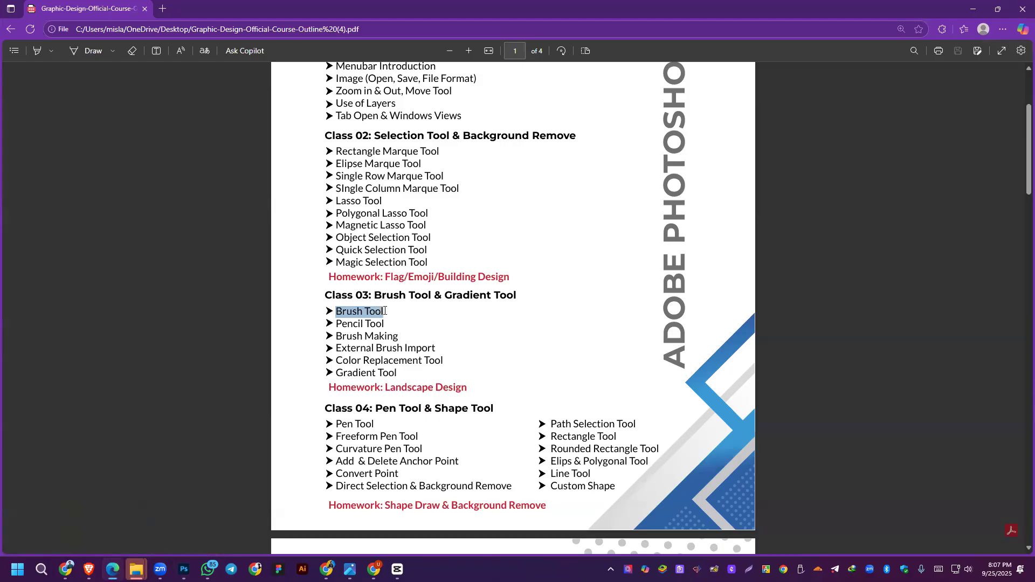
click(974, 9)
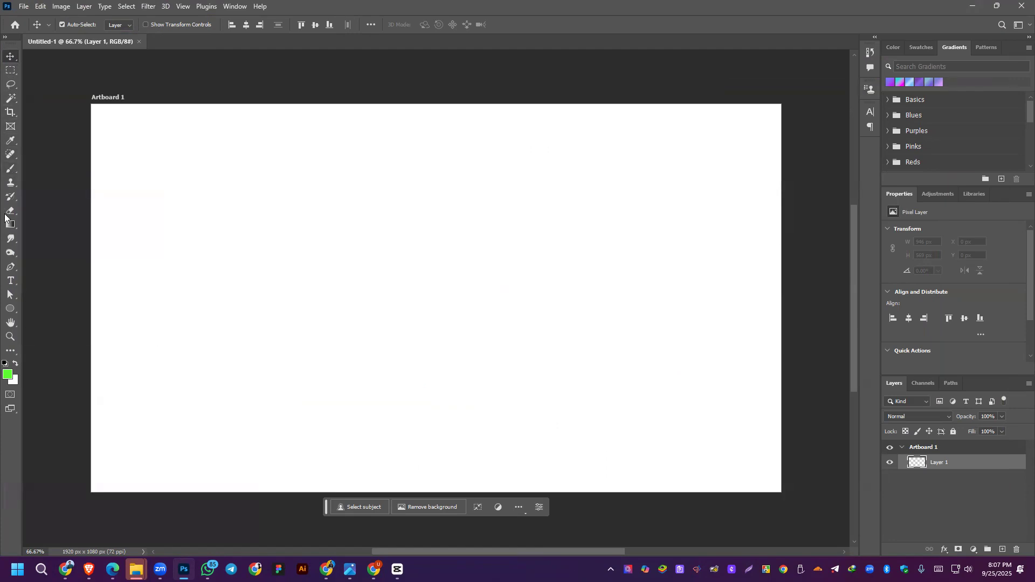
Step: Activate the Brush Tool, reduce its size to 90 px, and show the Hard Round brush's settings
click(6, 173)
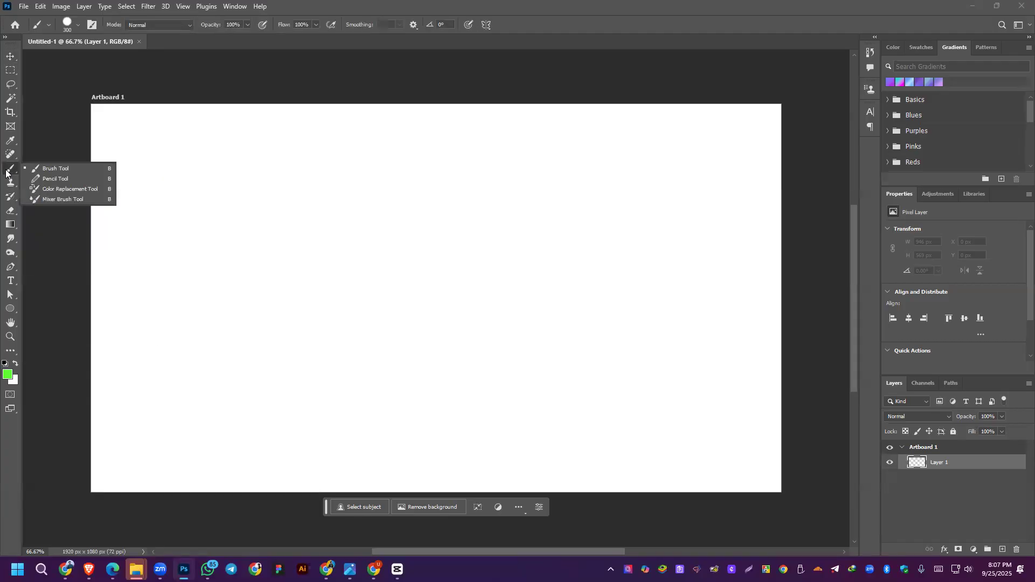
click(70, 169)
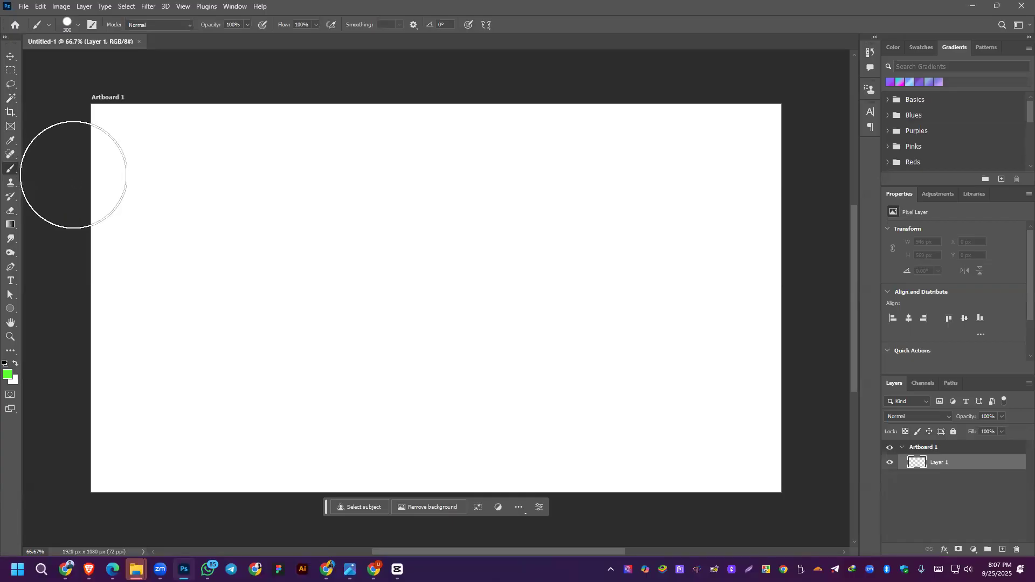
key(bracketleft)
key(bracketleft)
key(bracketleft)
key(bracketleft)
key(bracketleft)
key(bracketleft)
key(bracketleft)
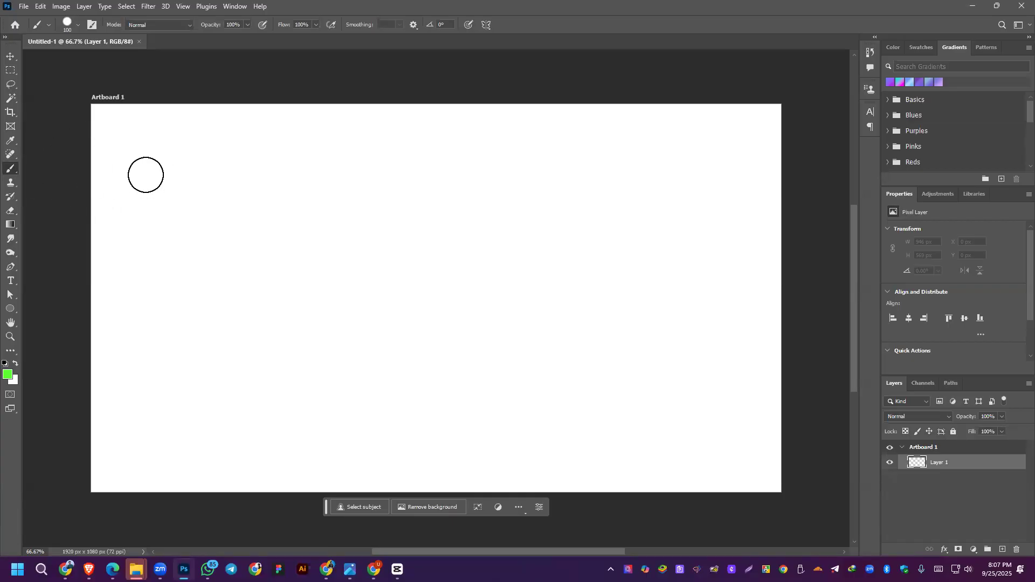
click(73, 23)
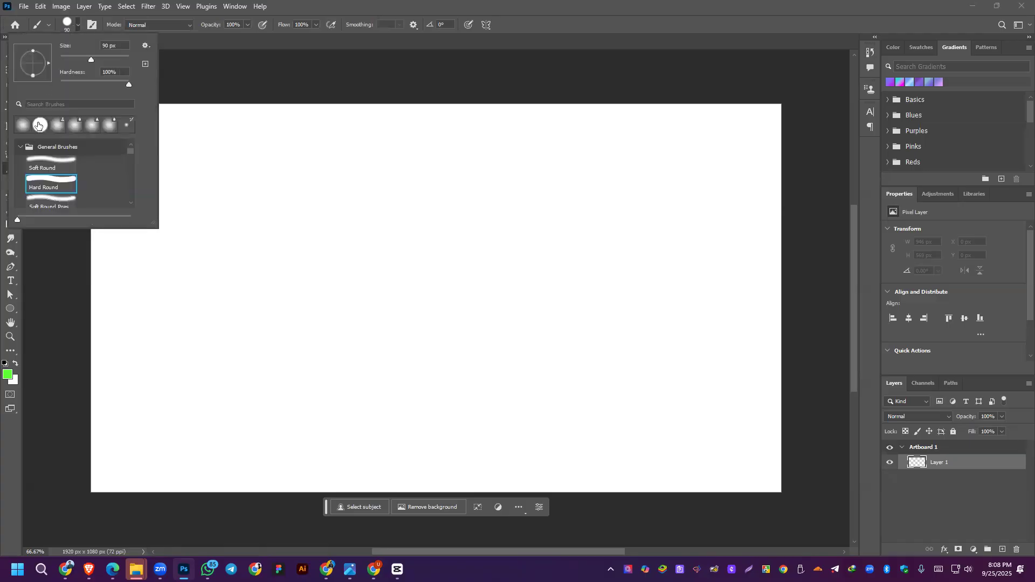
Step: Paint several freehand green brush strokes across the middle and upper-left areas of the artboard
mouse_move(268, 268)
mouse_down()
mouse_move(235, 296)
mouse_move(296, 347)
mouse_move(513, 402)
mouse_up()
mouse_move(543, 359)
mouse_down()
mouse_move(479, 282)
mouse_move(438, 293)
mouse_move(504, 242)
mouse_move(582, 236)
mouse_move(490, 243)
mouse_move(443, 226)
mouse_move(600, 224)
mouse_up()
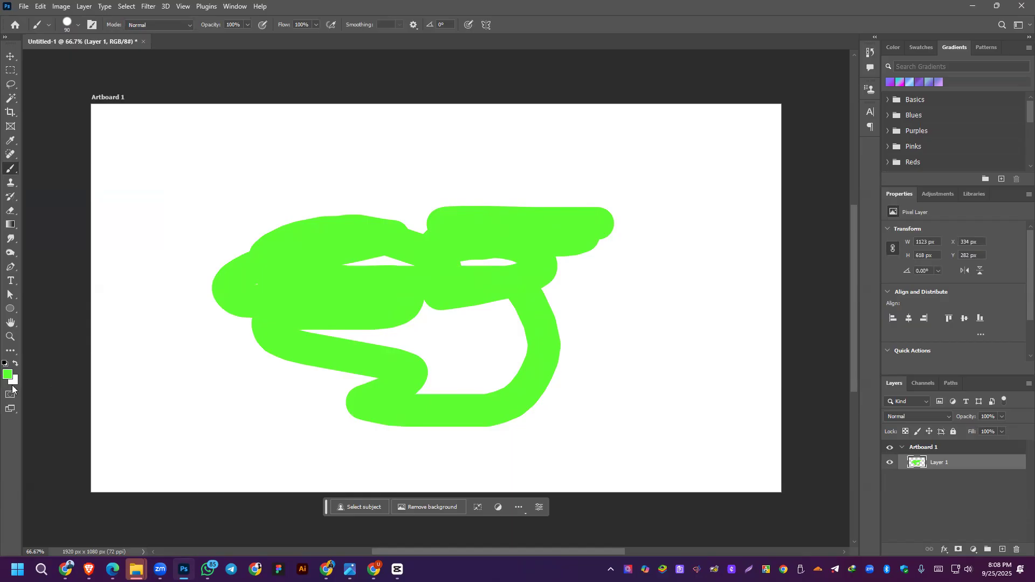
mouse_move(141, 252)
mouse_down()
mouse_move(188, 201)
mouse_move(335, 172)
mouse_move(245, 158)
mouse_move(367, 171)
mouse_up()
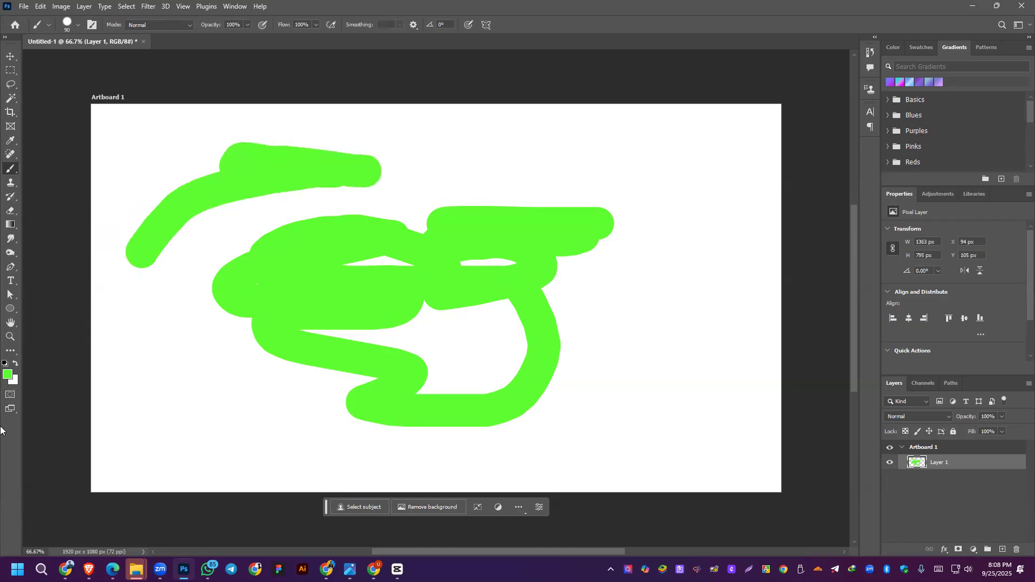
Step: Change the foreground color to blue and paint thick blue strokes over the green ones
click(7, 375)
mouse_move(698, 252)
mouse_down()
mouse_move(692, 198)
mouse_move(696, 252)
mouse_up()
click(786, 199)
mouse_move(393, 173)
mouse_down()
mouse_move(545, 173)
mouse_move(421, 182)
mouse_move(588, 233)
mouse_up()
mouse_move(372, 308)
mouse_down()
mouse_move(559, 295)
mouse_move(471, 314)
mouse_move(577, 314)
mouse_up()
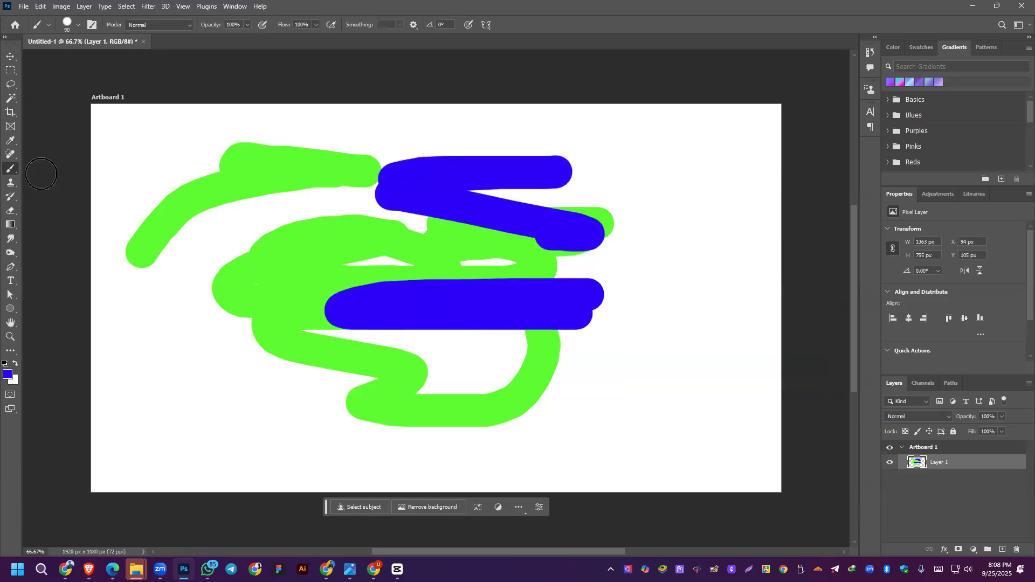
Step: Delete the painted layer and add a new blank layer to the artboard
key(v)
key(Delete)
click(1003, 549)
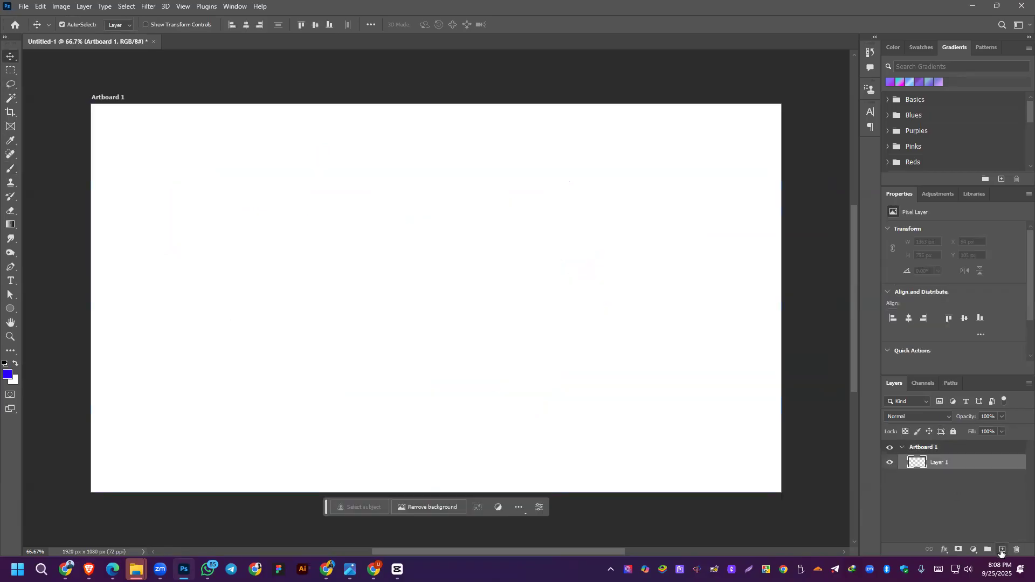
Step: Paint a horizontal blue brush stroke, set the brush opacity to 25%, and paint wavy strokes below it
click(9, 170)
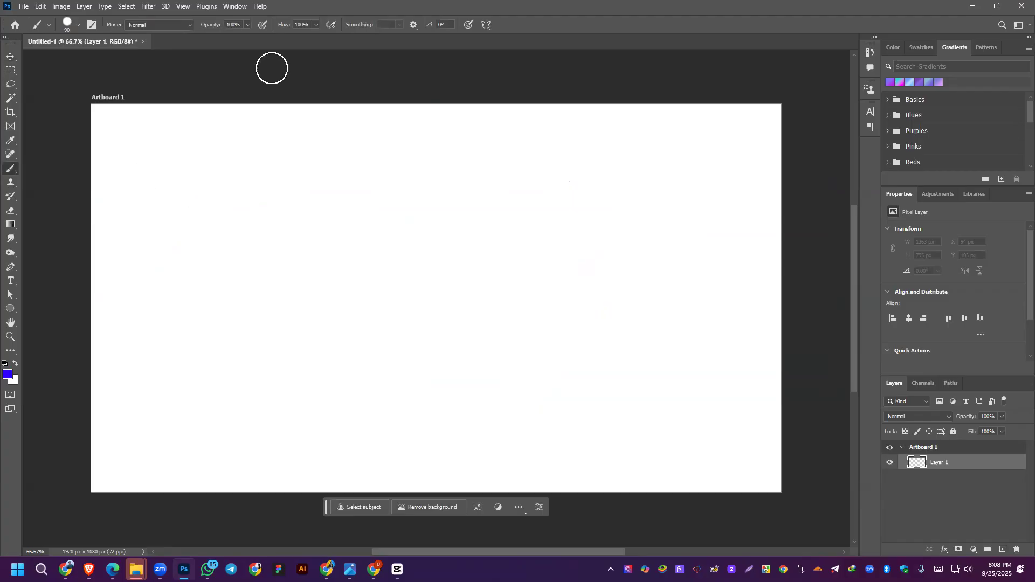
drag(128, 201, 472, 203)
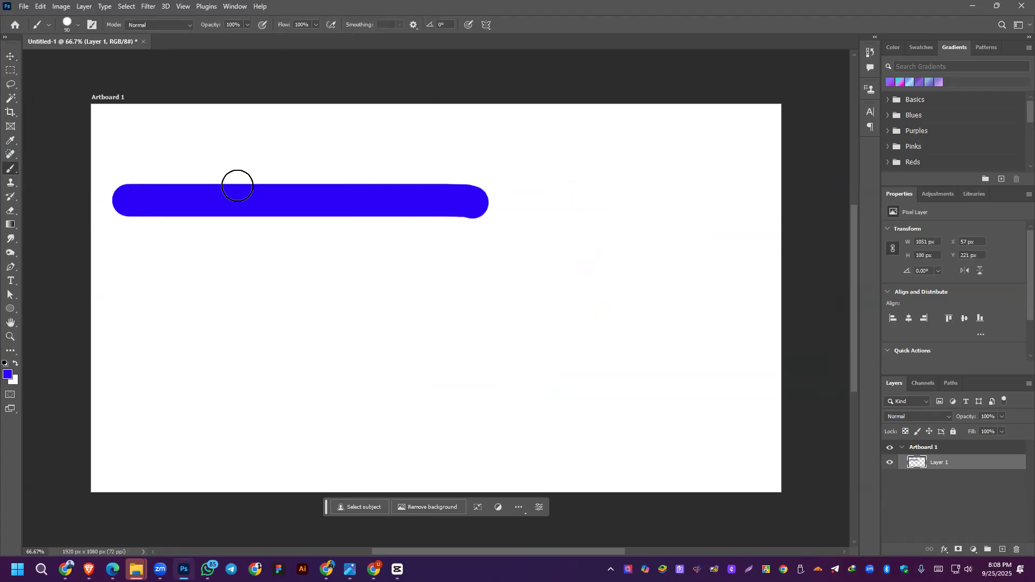
click(248, 25)
drag(215, 35, 203, 35)
mouse_move(176, 316)
mouse_down()
mouse_move(377, 291)
mouse_move(580, 310)
mouse_move(563, 342)
mouse_up()
mouse_move(481, 346)
mouse_down()
mouse_move(407, 353)
mouse_move(317, 344)
mouse_up()
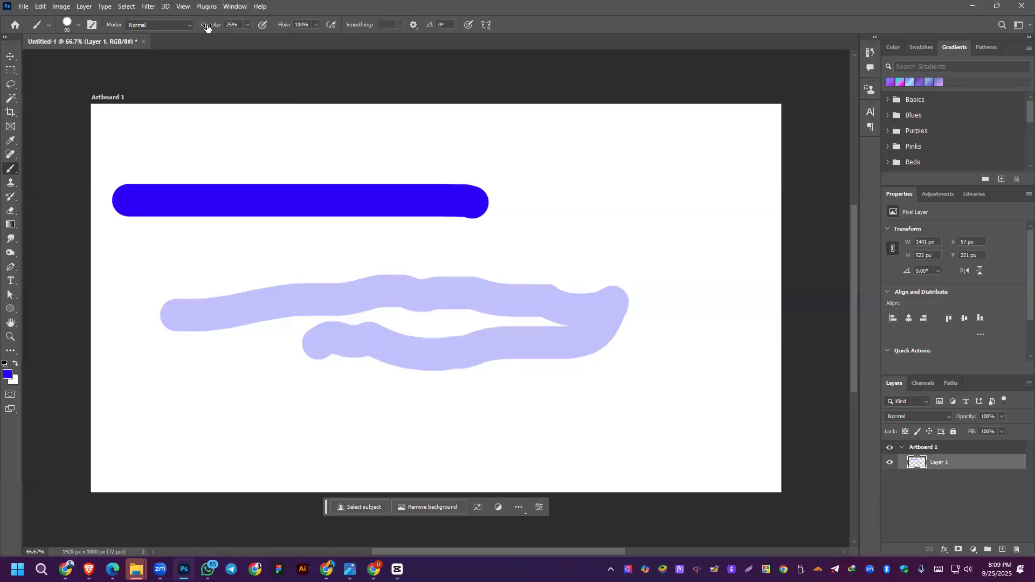
Step: Set the brush opacity to 100% and paint a straight horizontal line near the artboard's upper edge
click(246, 24)
drag(256, 37, 290, 39)
click(238, 133)
shift+click(540, 133)
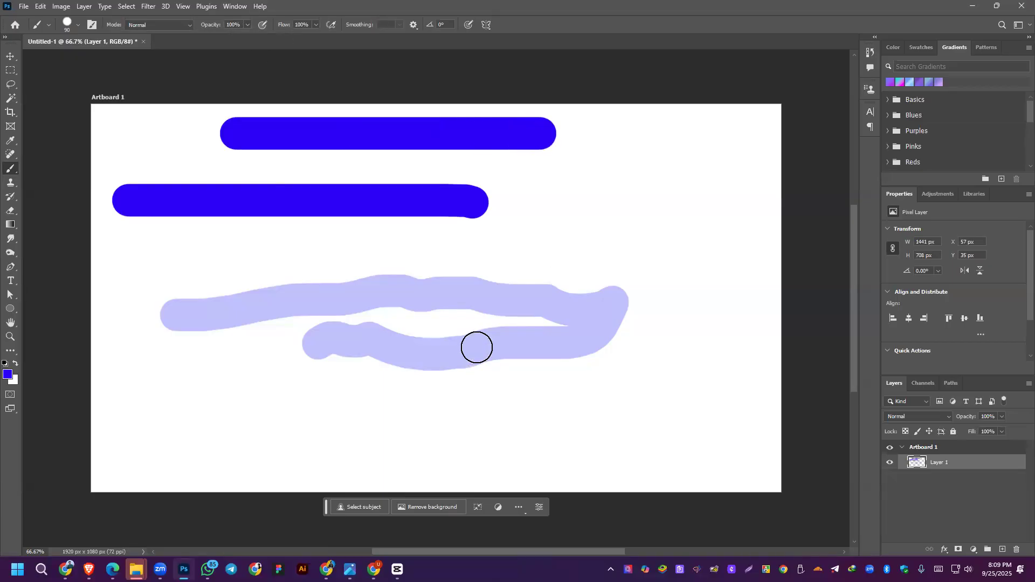
Step: Set the brush opacity to 63% and paint a straight horizontal line between the solid and faint strokes
click(248, 24)
click(229, 36)
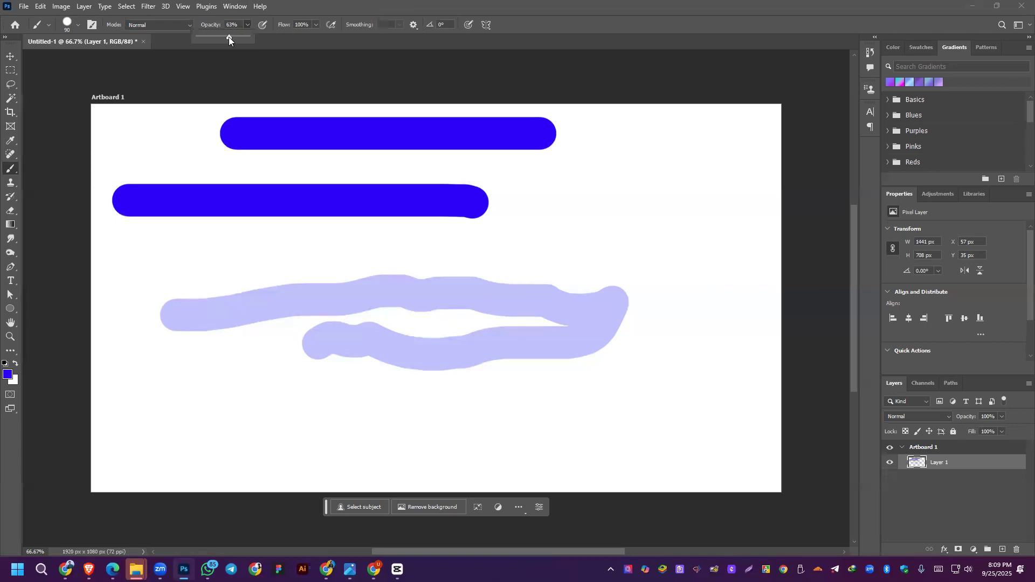
click(233, 257)
shift+click(498, 256)
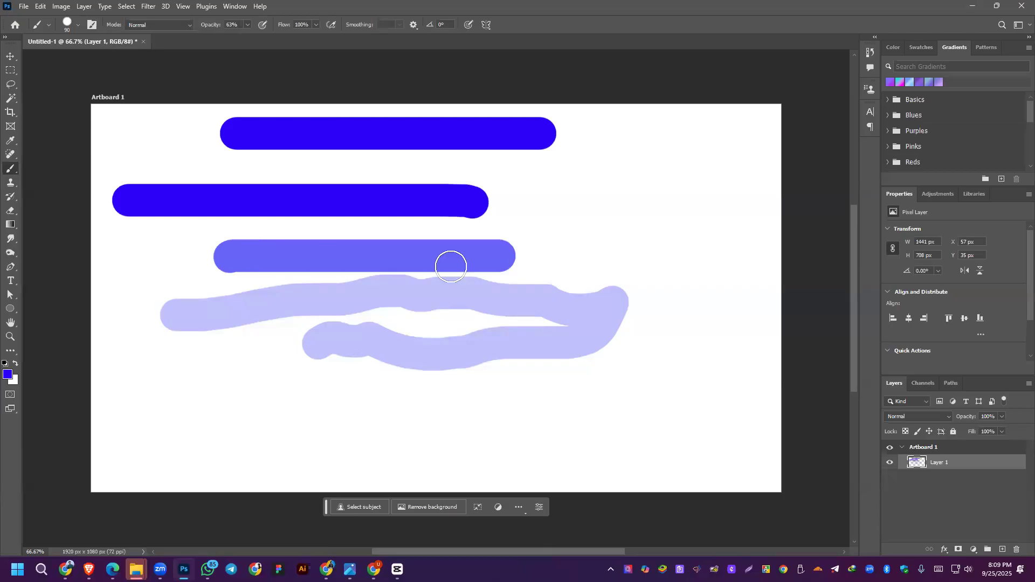
Step: Restore the brush opacity to 100%, erase everything painted on the layer, and clear the selection
click(246, 25)
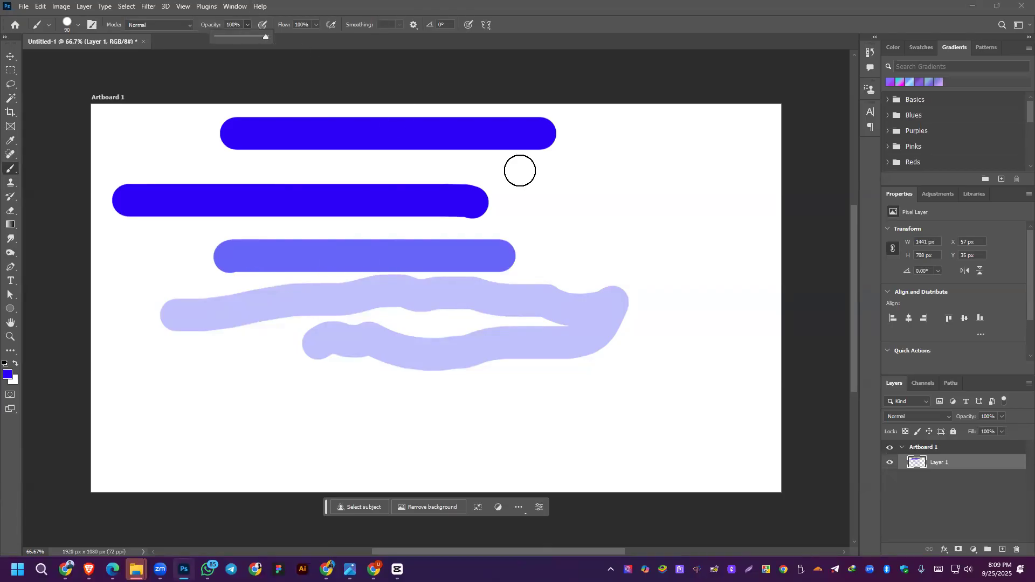
key(ctrl+a)
key(Delete)
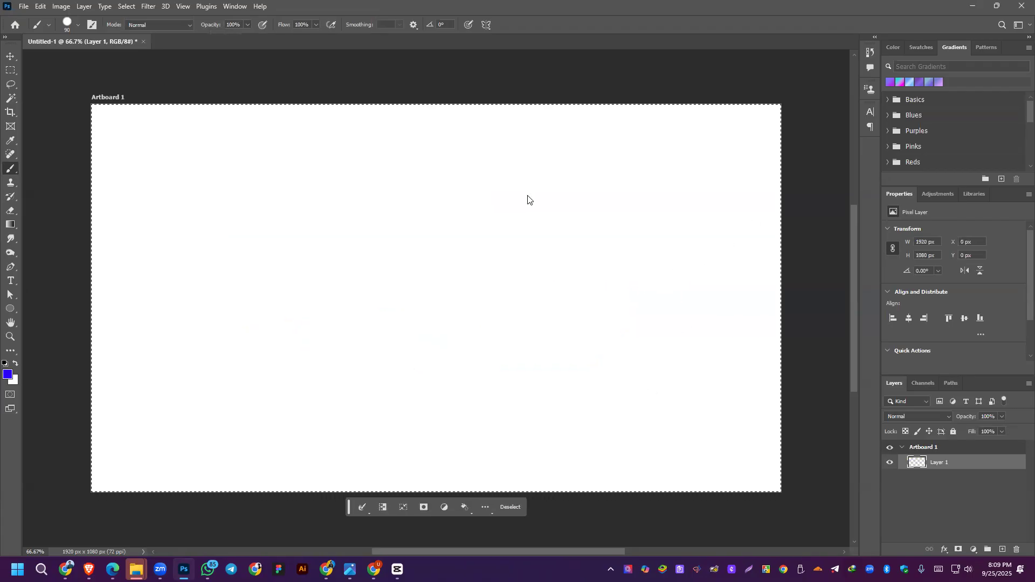
key(ctrl+d)
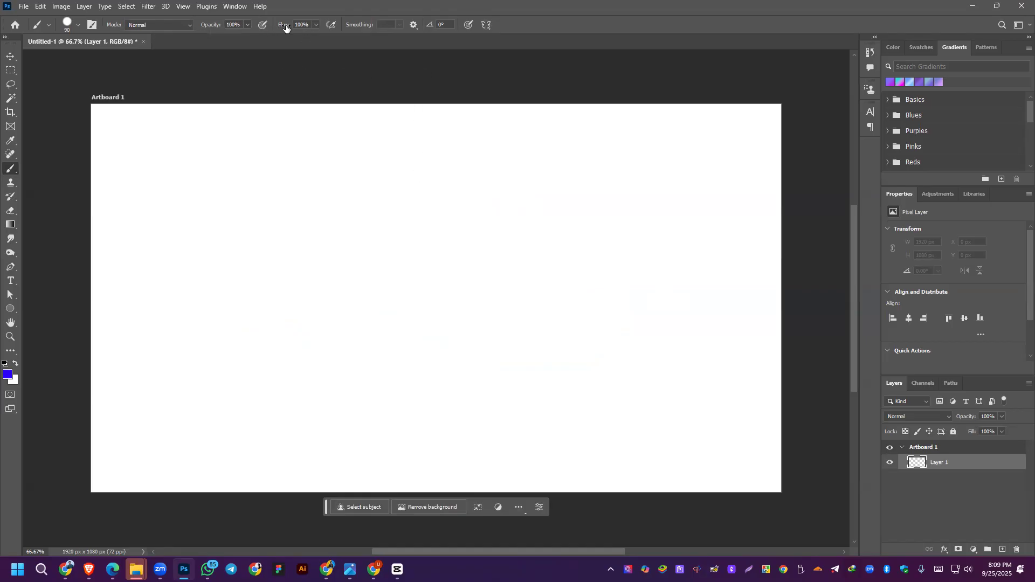
Step: Paint a short blue stroke at 100% flow, set the flow to 39%, and paint two more strokes above and below it
click(316, 25)
drag(197, 208, 339, 206)
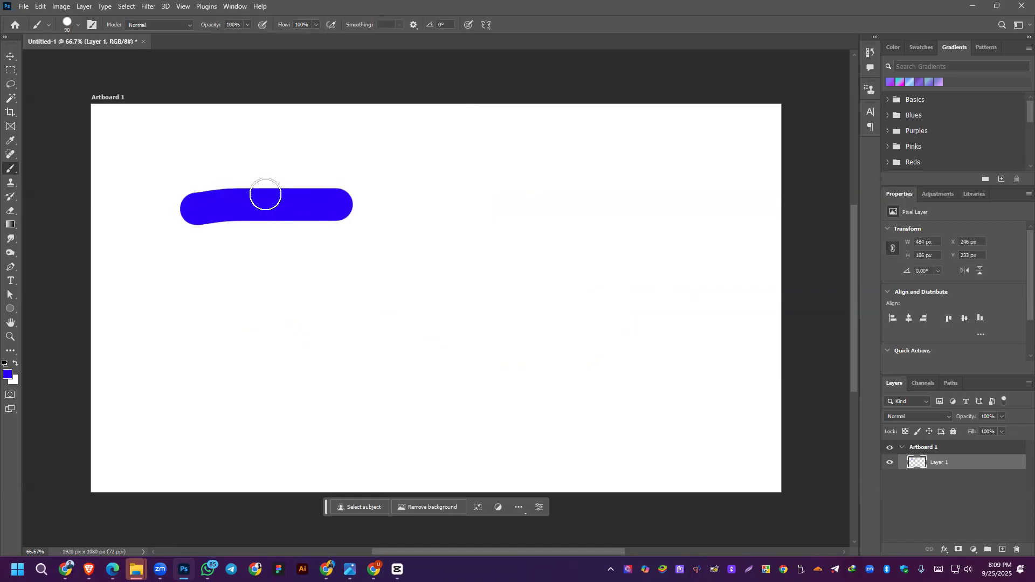
click(313, 24)
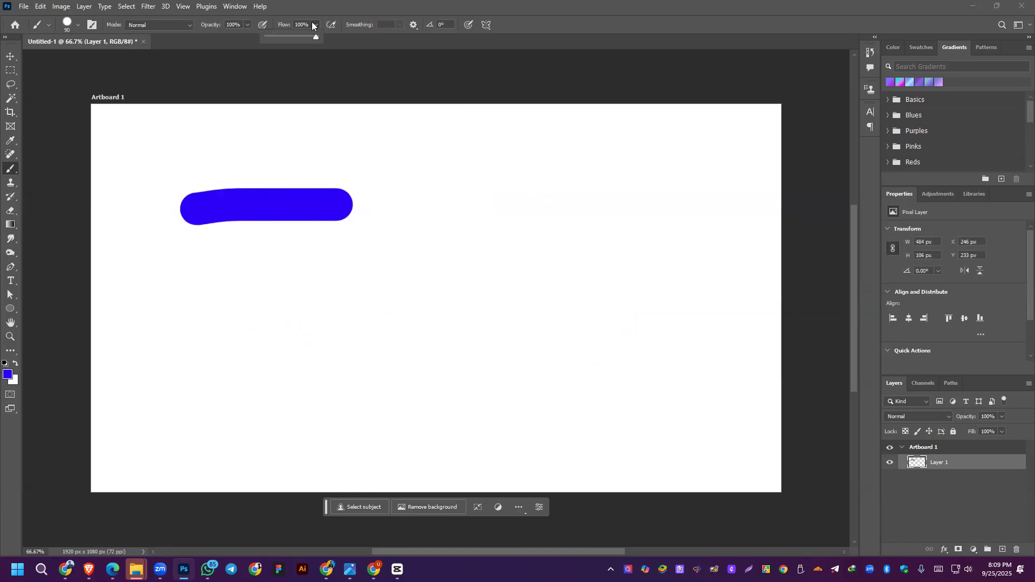
click(286, 36)
drag(231, 161, 540, 161)
drag(265, 308, 422, 291)
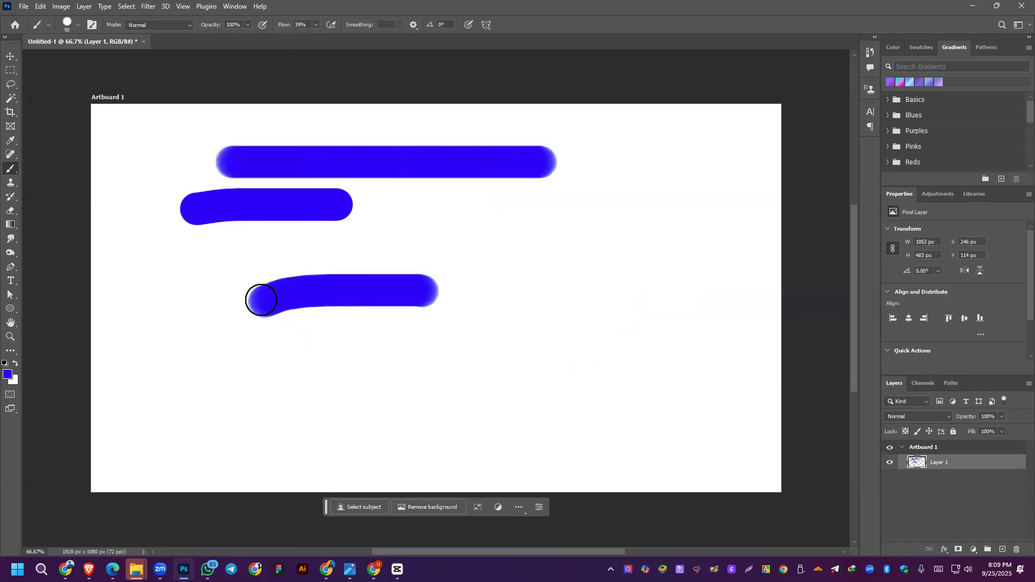
Step: Set the brush flow to 1% and paint a faint horizontal band and a built-up patch beneath it
click(316, 24)
drag(304, 38, 282, 38)
drag(439, 231, 555, 231)
click(502, 326)
mouse_move(525, 319)
mouse_down()
mouse_move(489, 322)
mouse_move(494, 330)
mouse_move(516, 324)
mouse_up()
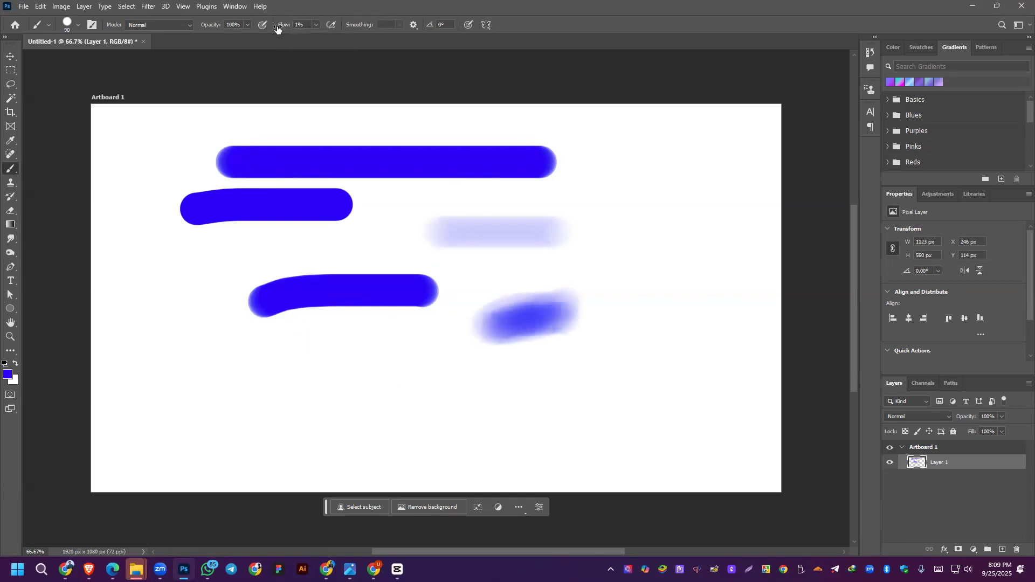
Step: Set the brush flow to 6% and paint three overlapping soft patches in the middle and lower-left of the artboard
click(317, 25)
mouse_move(372, 247)
mouse_down()
mouse_move(403, 240)
mouse_move(418, 254)
mouse_up()
mouse_move(434, 354)
mouse_down()
mouse_move(358, 361)
mouse_move(337, 351)
mouse_up()
mouse_move(195, 335)
mouse_down()
mouse_move(195, 366)
mouse_move(151, 366)
mouse_move(247, 410)
mouse_move(244, 370)
mouse_move(216, 380)
mouse_move(224, 359)
mouse_move(292, 386)
mouse_up()
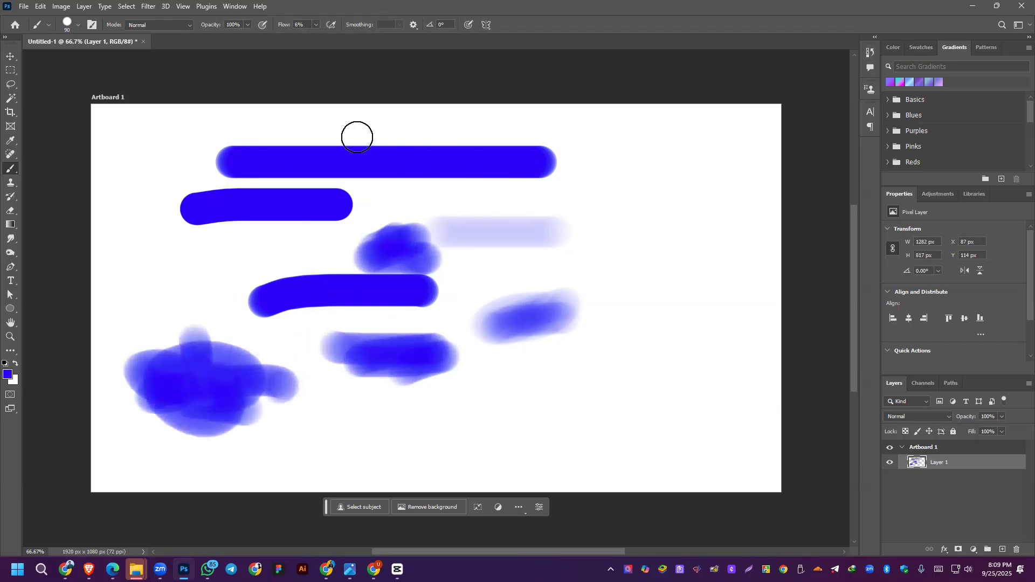
Step: Select the whole canvas, cut all the painted strokes from the layer, and deselect
click(11, 57)
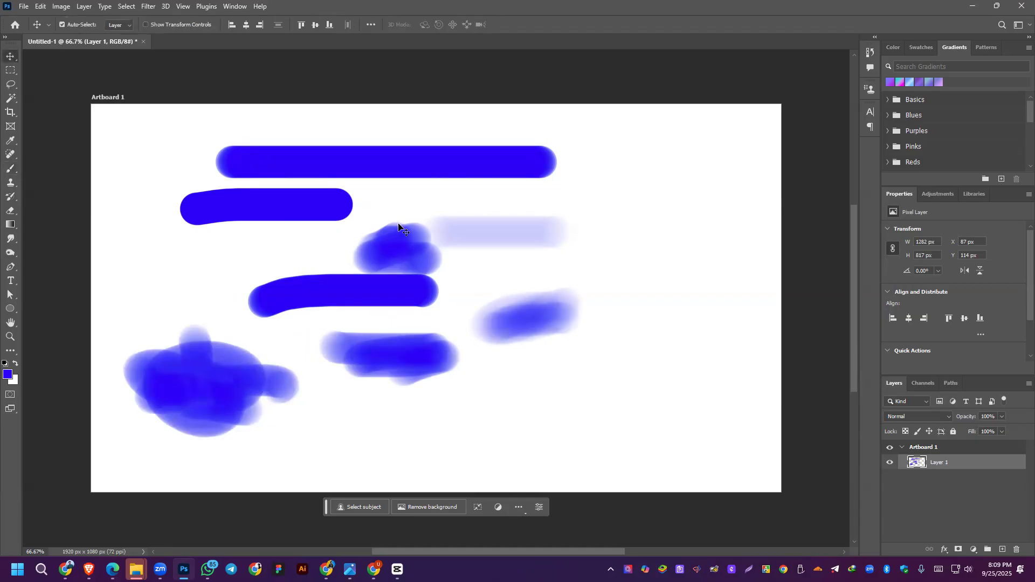
key(ctrl+a)
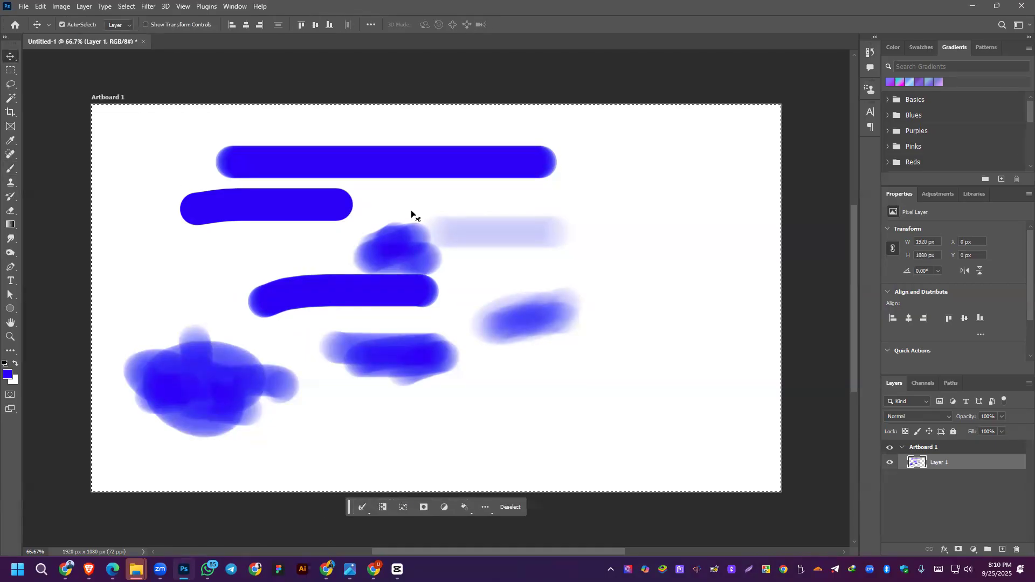
key(ctrl+x)
key(ctrl+d)
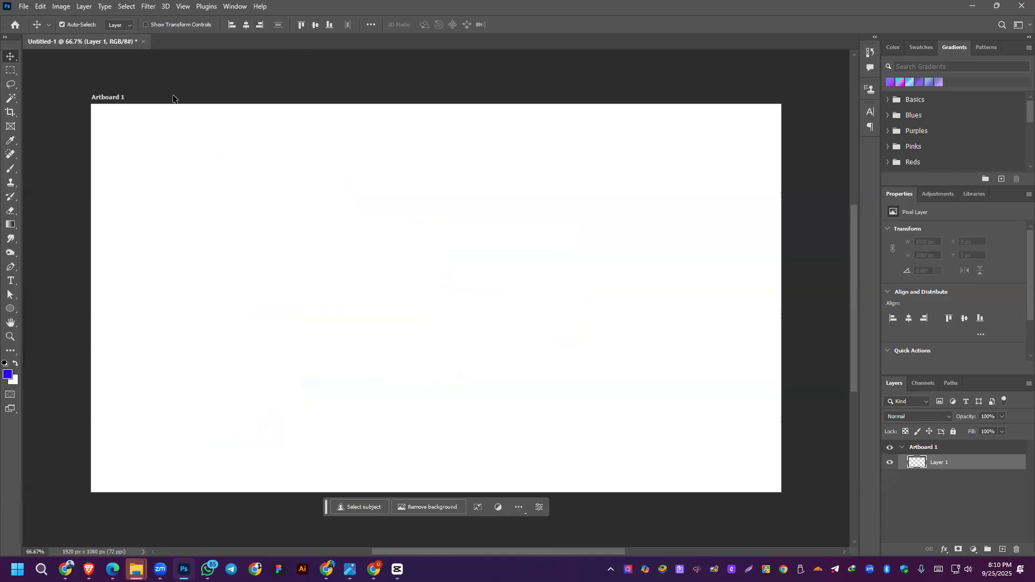
Step: Check the Brush Tool's smoothing options and draw two horizontal blue lines across the artboard with the Pencil Tool
click(10, 169)
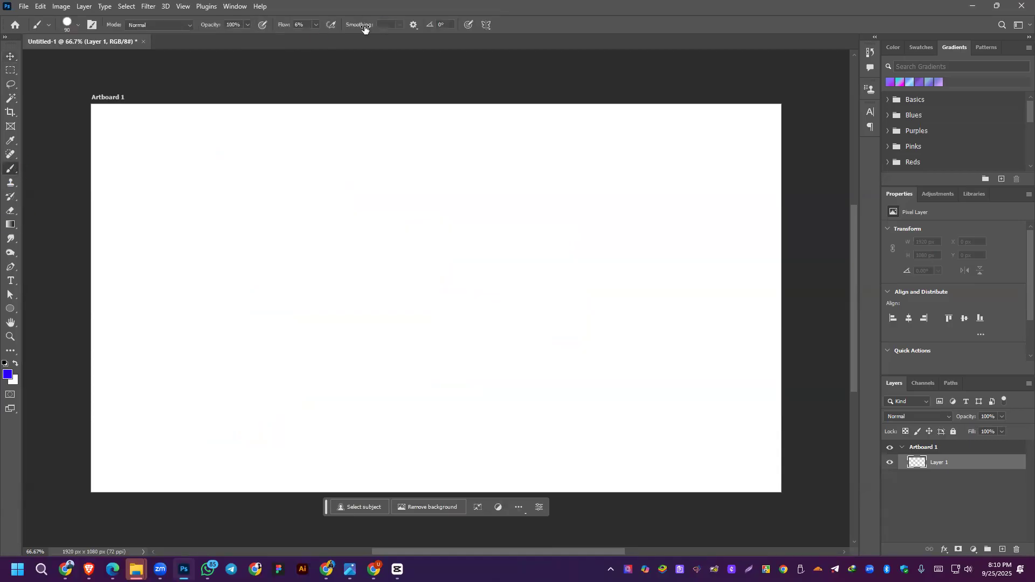
click(414, 24)
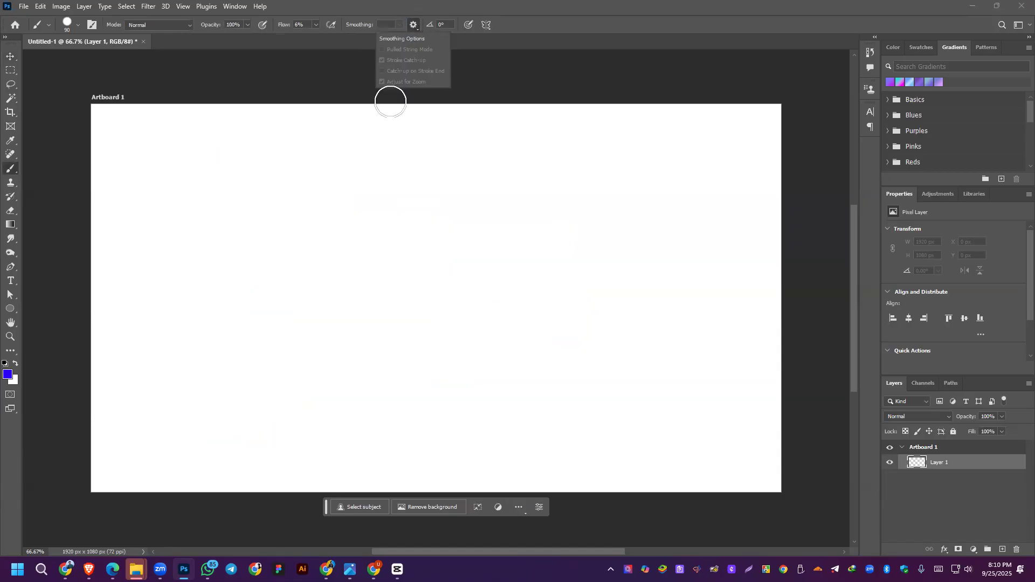
right_click(9, 171)
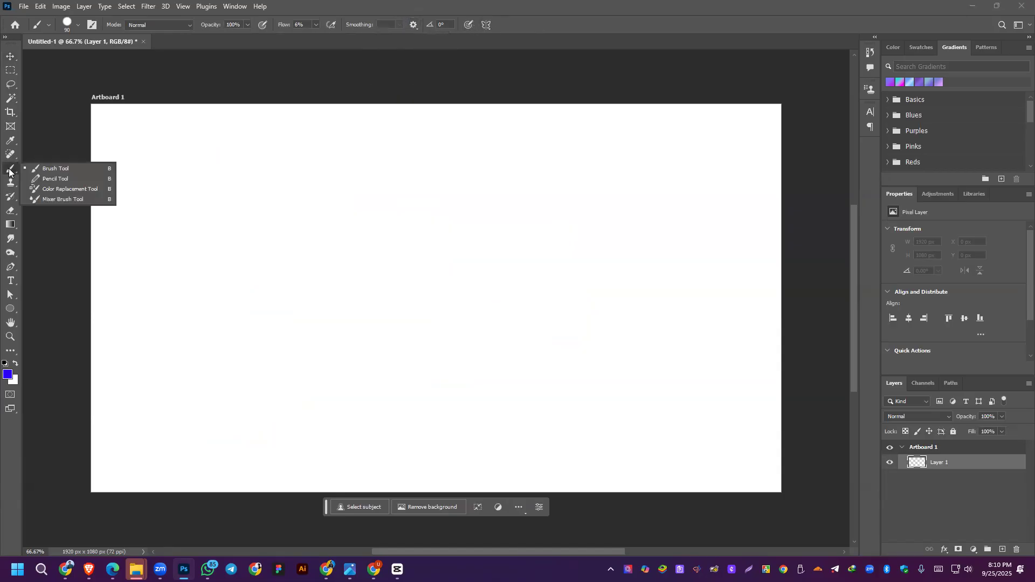
click(54, 178)
drag(144, 196, 529, 195)
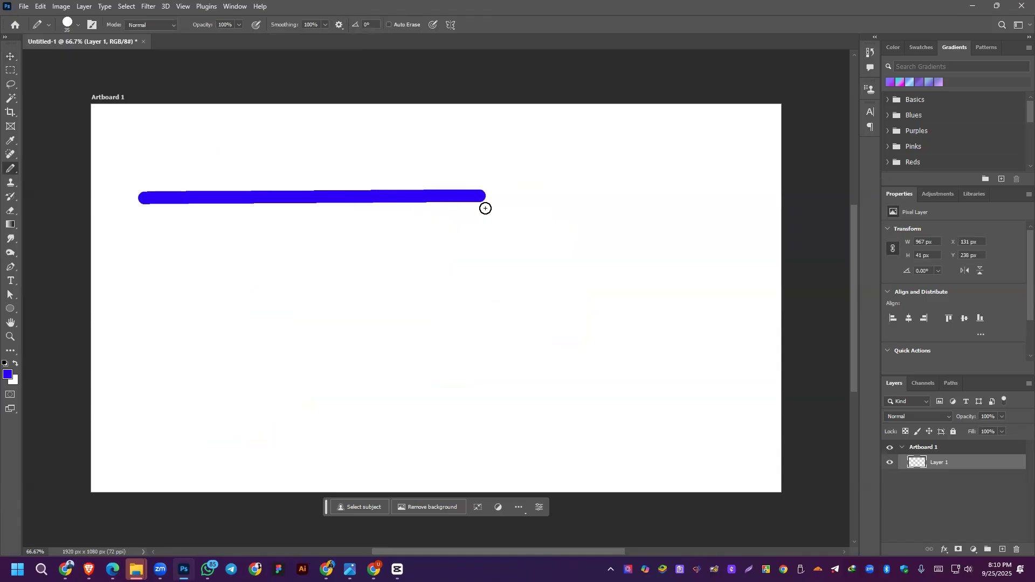
drag(160, 301, 595, 300)
Step: Set the pencil smoothing to 0% and draw a long horizontal blue line above the existing two
click(325, 23)
drag(294, 37, 260, 40)
drag(194, 157, 698, 157)
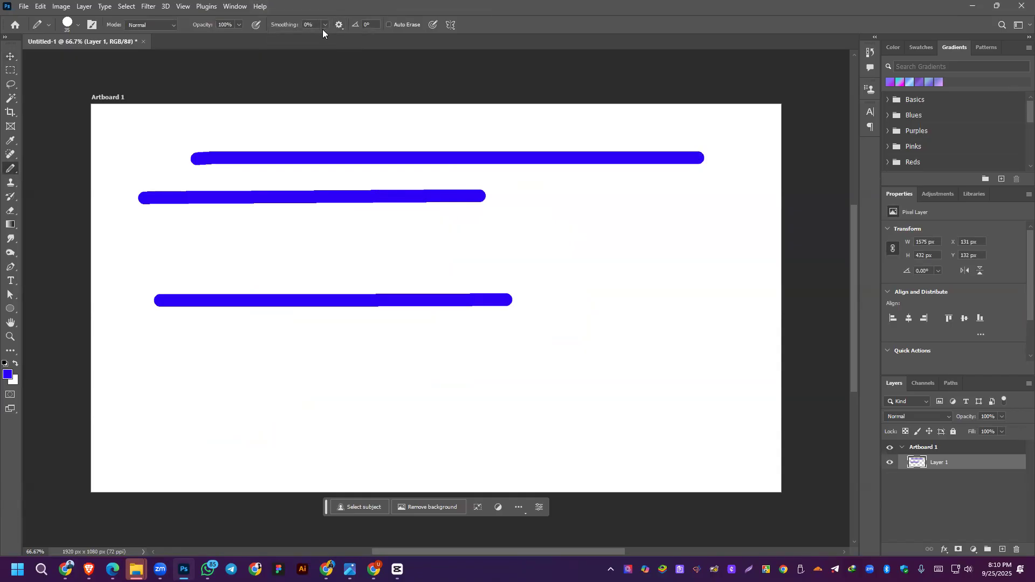
Step: Choose the Hard Round Pressure preset for the pencil and draw three more horizontal blue lines between and below the existing ones
right_click(11, 168)
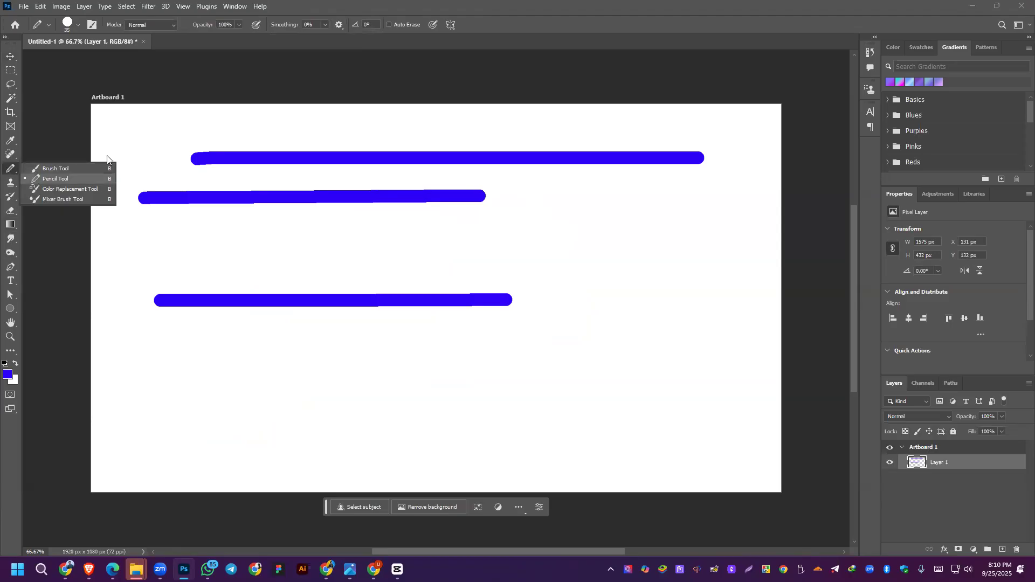
click(77, 25)
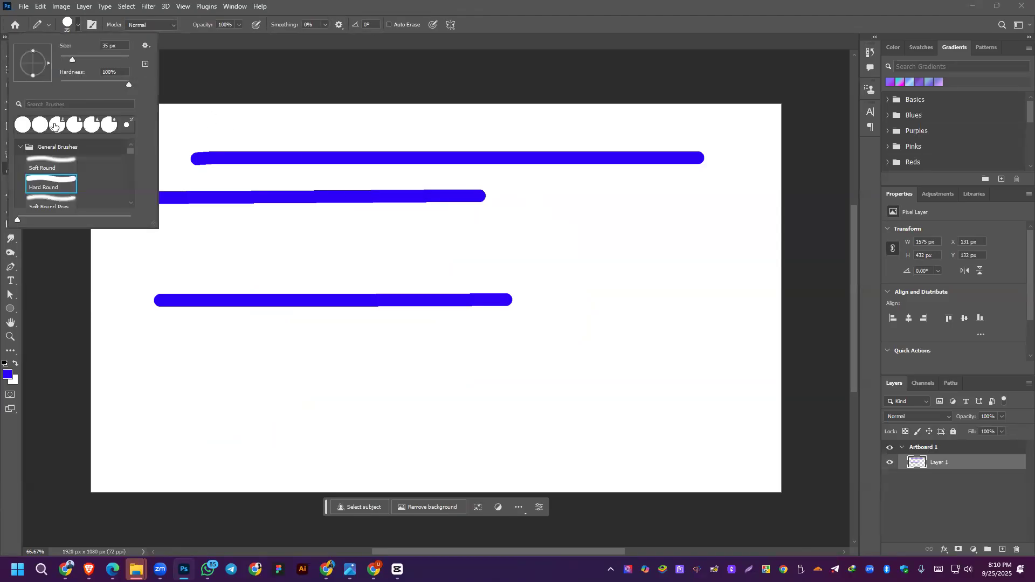
scroll(54, 194, down, 2)
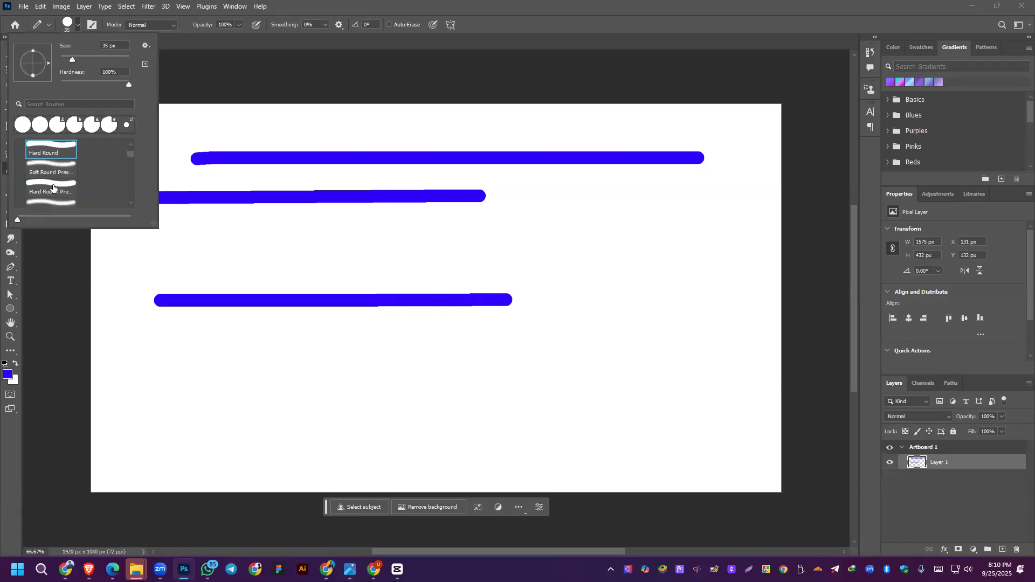
click(53, 188)
click(250, 235)
drag(214, 237, 677, 242)
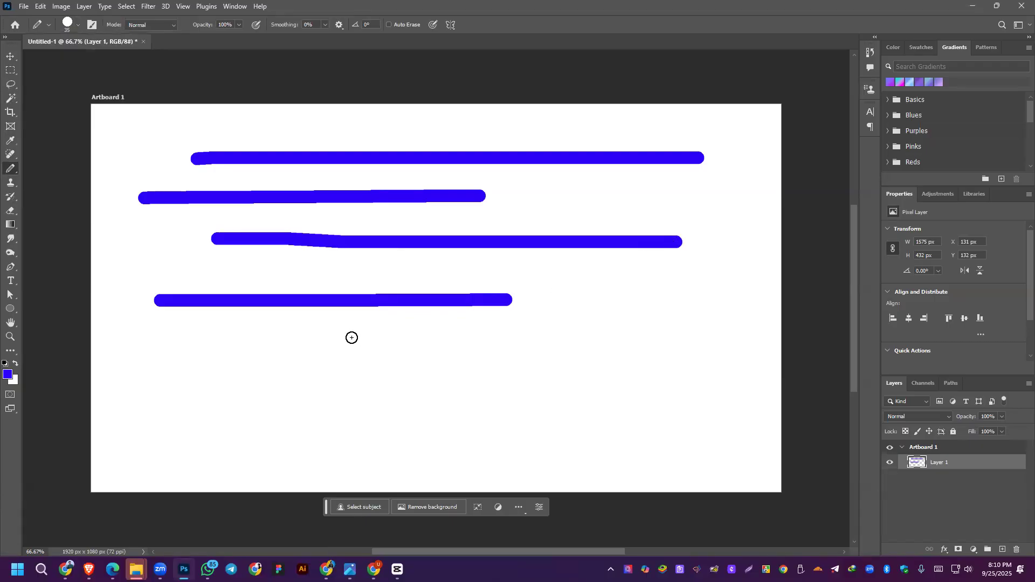
drag(352, 338, 535, 337)
drag(231, 218, 523, 219)
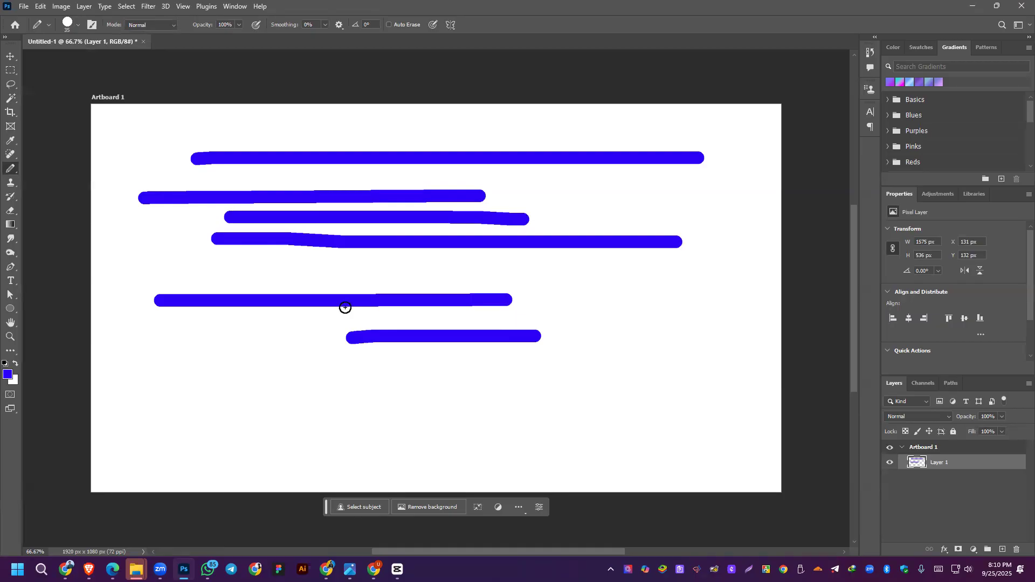
Step: Set the pencil's smoothing to 100% and opacity to 45%, and draw a pale line across the upper artboard that curls down into squiggles
click(327, 24)
drag(336, 36, 406, 37)
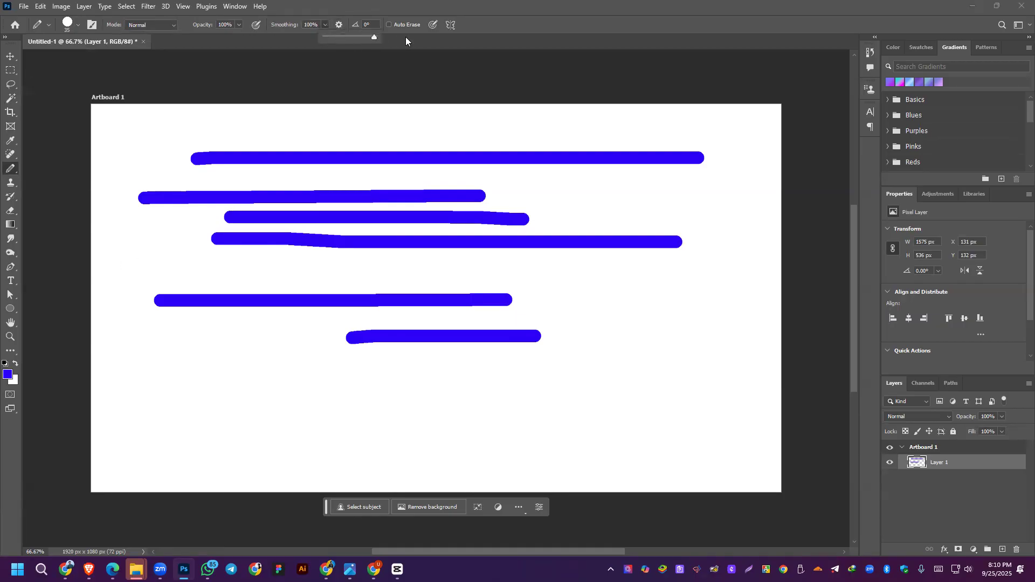
click(239, 25)
click(212, 37)
mouse_move(158, 128)
mouse_down()
mouse_move(603, 131)
mouse_move(555, 245)
mouse_move(554, 159)
mouse_move(596, 208)
mouse_move(578, 248)
mouse_move(602, 267)
mouse_move(536, 285)
mouse_move(541, 301)
mouse_move(618, 307)
mouse_move(596, 319)
mouse_move(594, 291)
mouse_up()
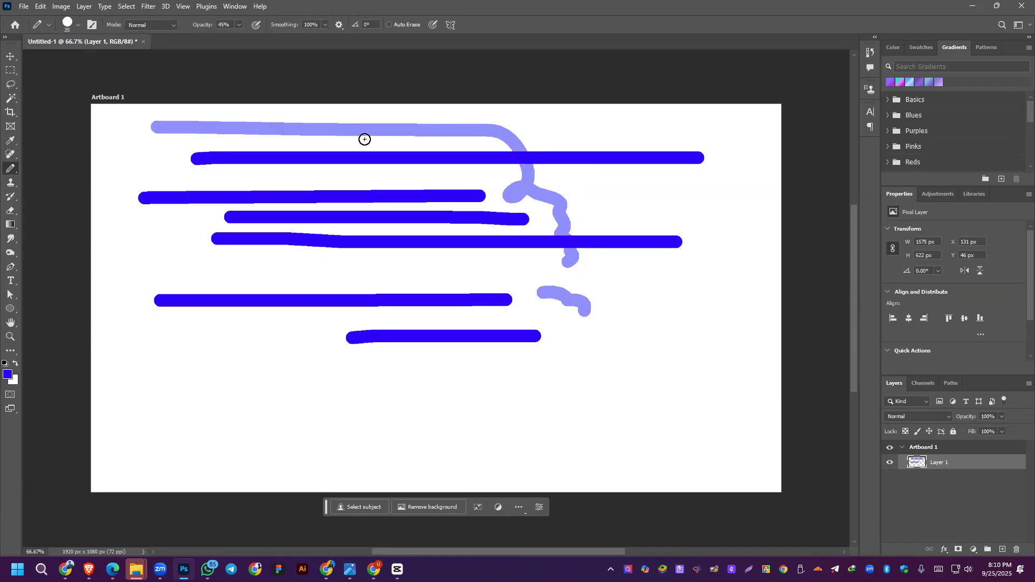
Step: Select the whole canvas, delete all pencil strokes from the layer, switch to the Brush Tool, and deselect
right_click(11, 169)
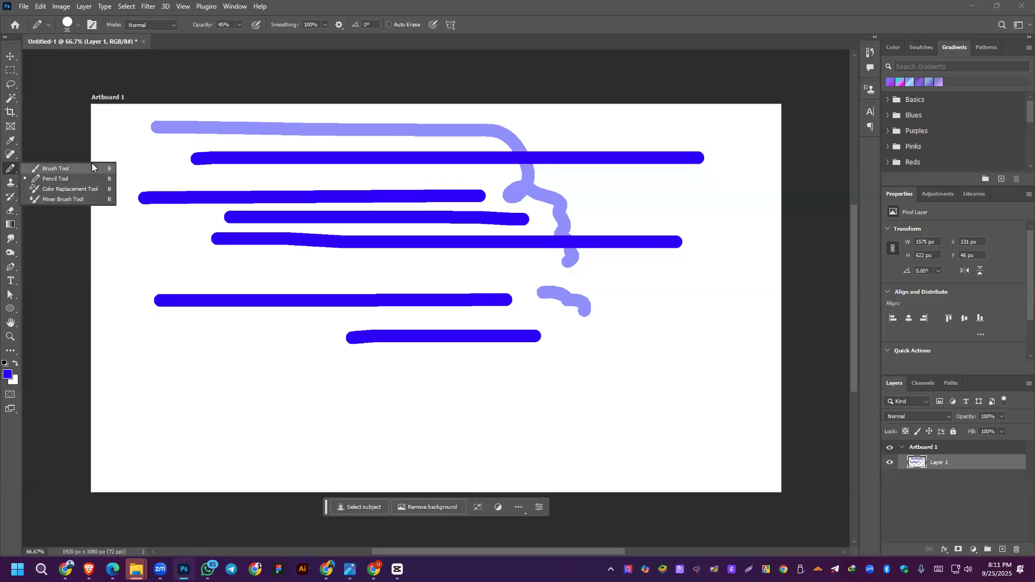
click(12, 57)
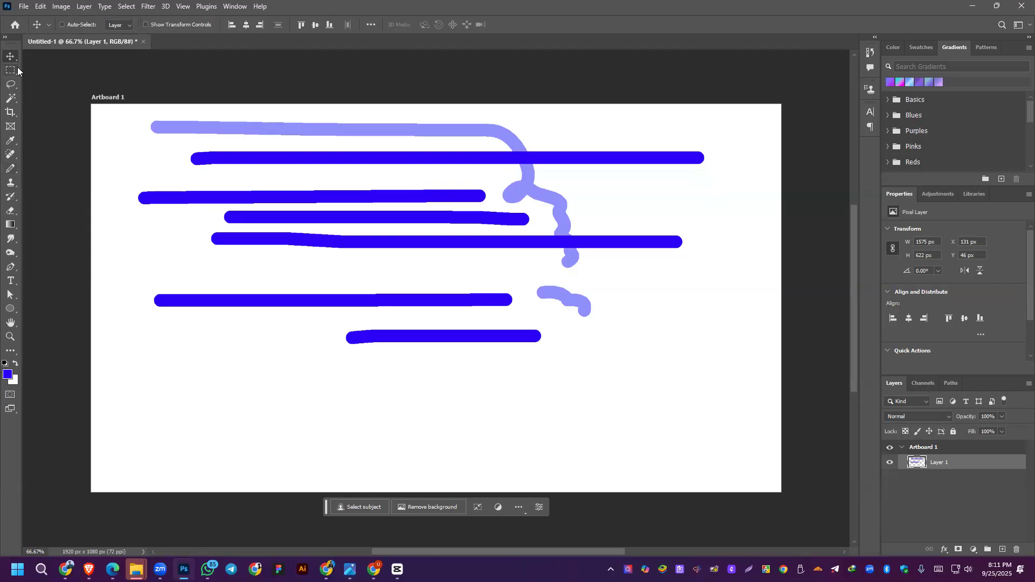
key(ctrl+a)
key(Delete)
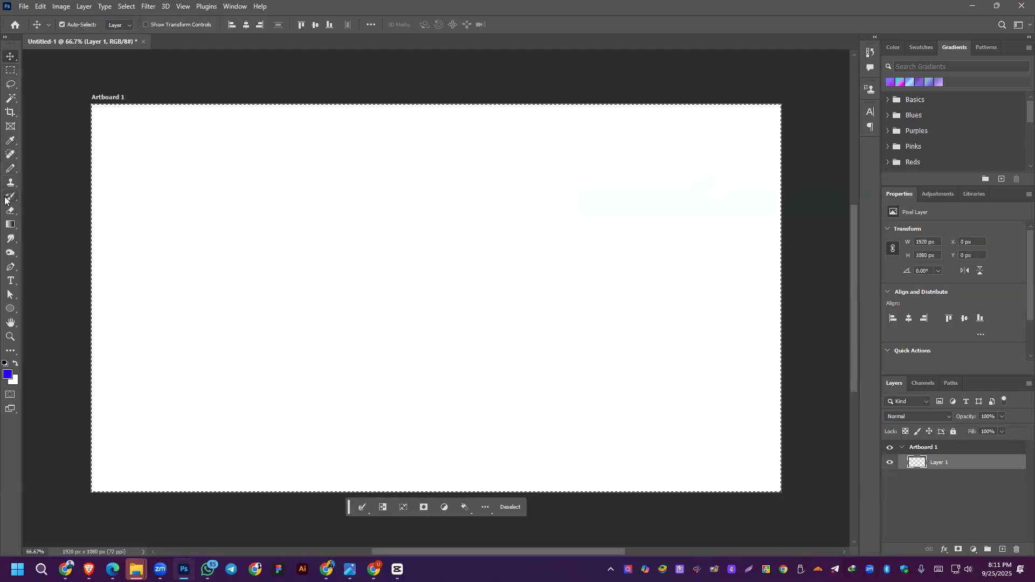
drag(10, 168, 50, 169)
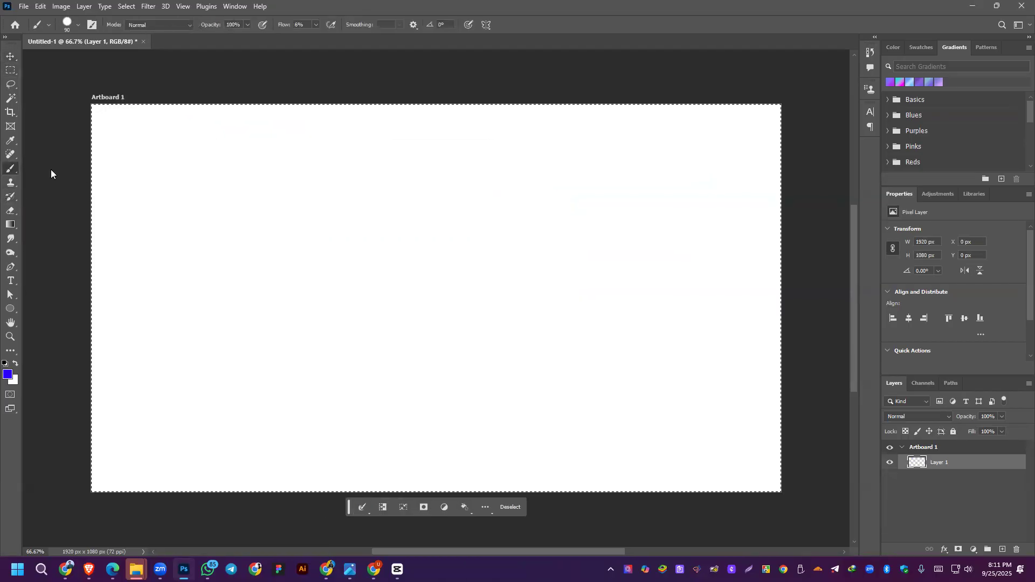
key(ctrl+d)
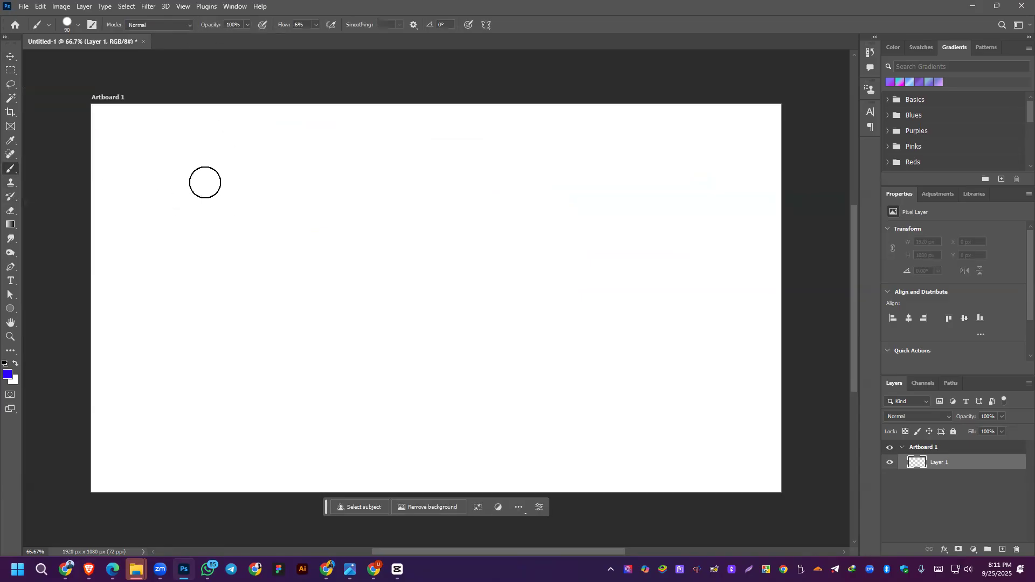
Step: Paint a soft horizontal stroke about 710 px wide at 6% flow, and a solid blue patch below it at 100% flow
click(10, 56)
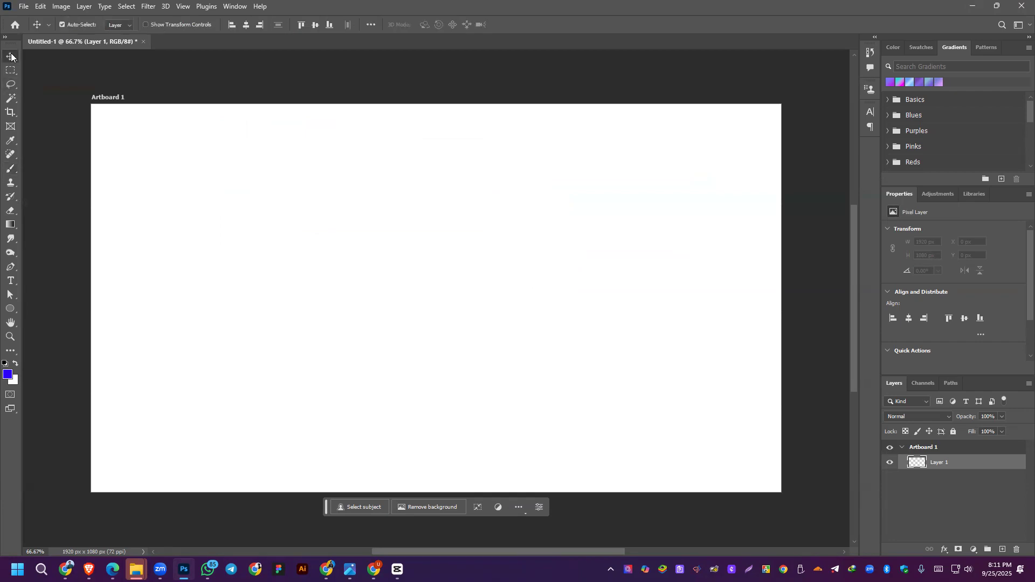
click(11, 168)
drag(148, 190, 367, 191)
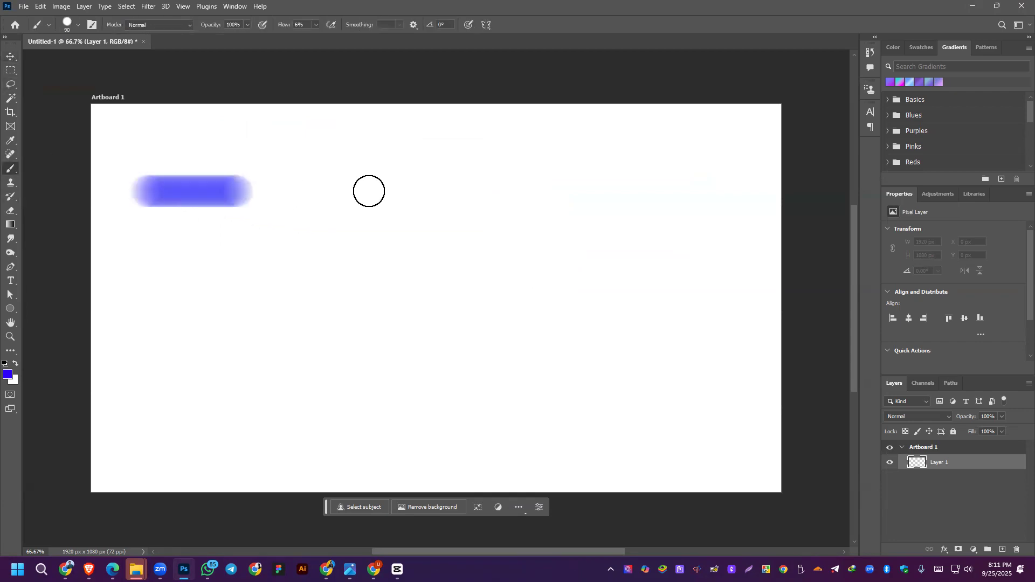
drag(317, 23, 462, 65)
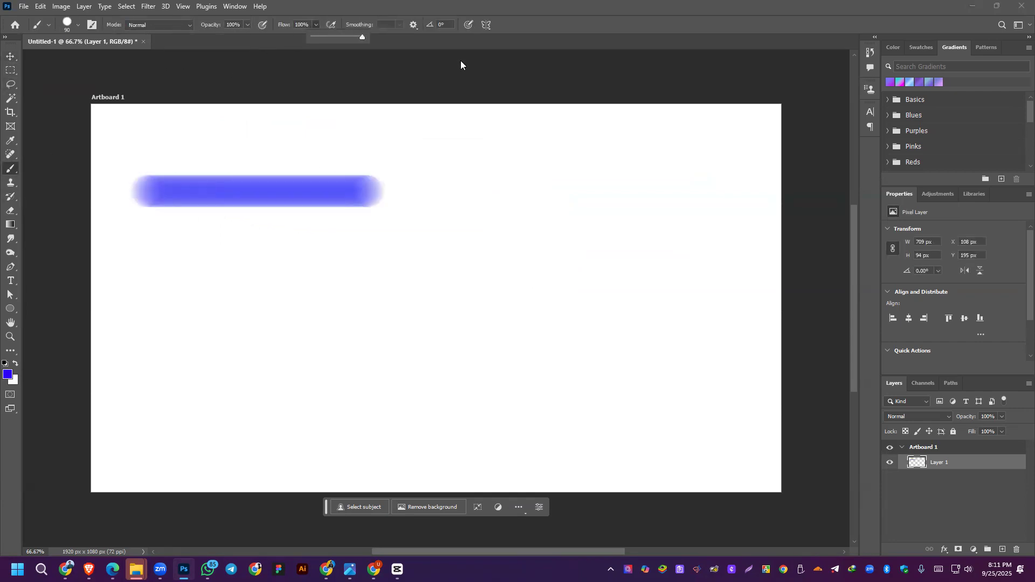
mouse_move(246, 255)
mouse_down()
mouse_move(240, 267)
mouse_move(290, 271)
mouse_move(319, 290)
mouse_up()
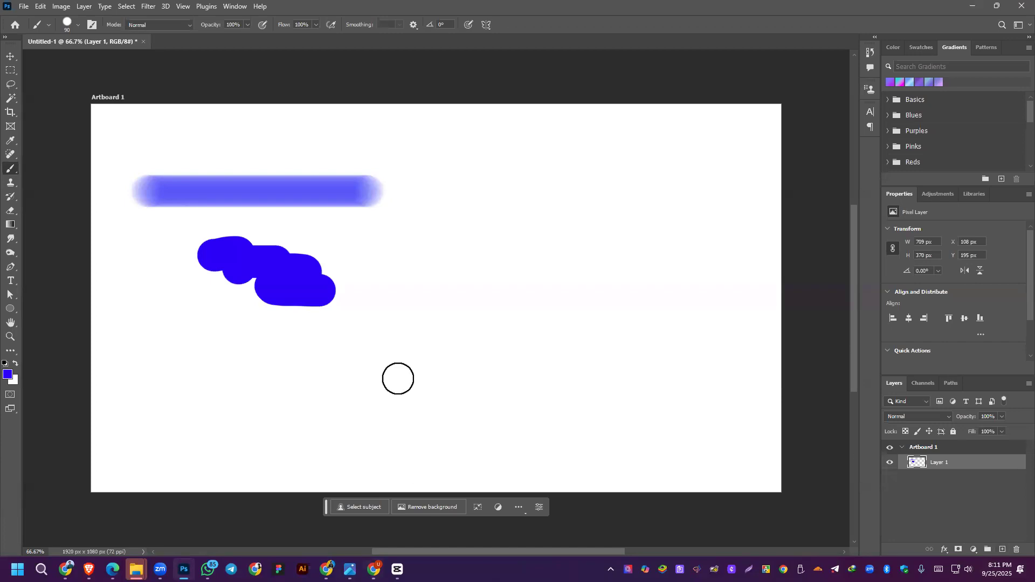
click(606, 310)
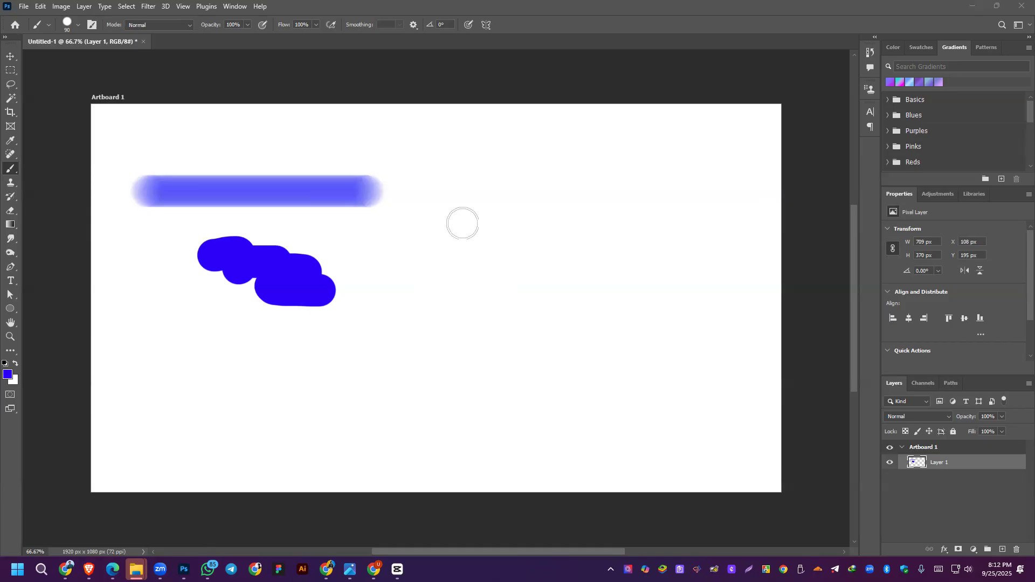
Step: Shrink and enlarge the brush tip repeatedly, finishing at a size of 200 px
key(bracketleft)
key(bracketleft)
key(bracketleft)
key(bracketleft)
key(bracketleft)
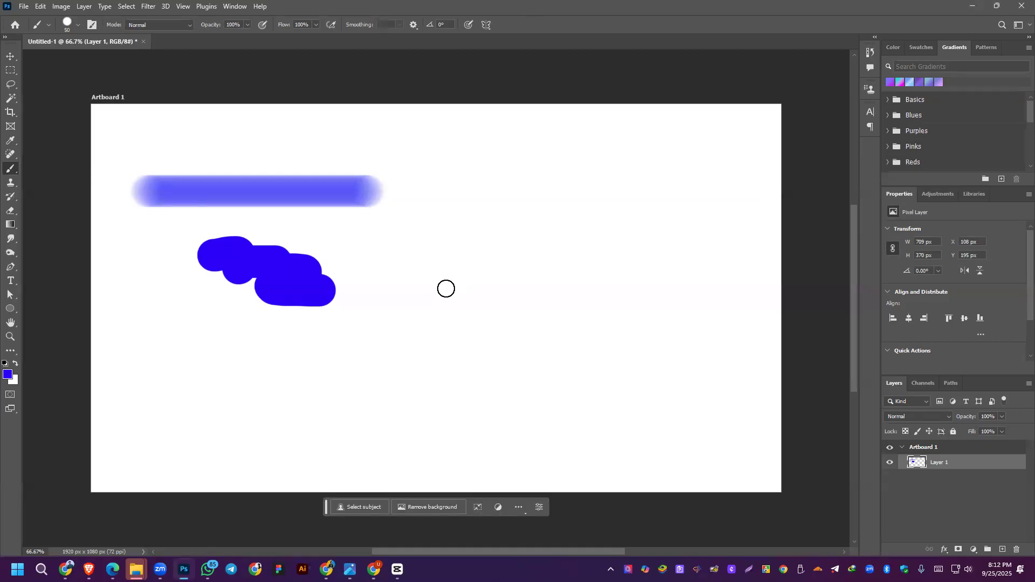
key(bracketleft)
key(bracketleft)
key(bracketleft)
key(bracketleft)
key(bracketright)
key(bracketright)
key(bracketright)
key(bracketright)
key(bracketright)
key(bracketright)
key(bracketright)
key(bracketright)
key(bracketright)
key(bracketright)
key(bracketright)
key(bracketright)
key(bracketright)
key(bracketright)
key(bracketright)
key(bracketright)
key(bracketright)
key(bracketright)
key(bracketright)
key(bracketleft)
key(bracketleft)
key(bracketleft)
key(bracketleft)
key(bracketright)
key(bracketright)
key(bracketright)
key(bracketright)
key(bracketleft)
key(bracketleft)
key(bracketleft)
key(bracketleft)
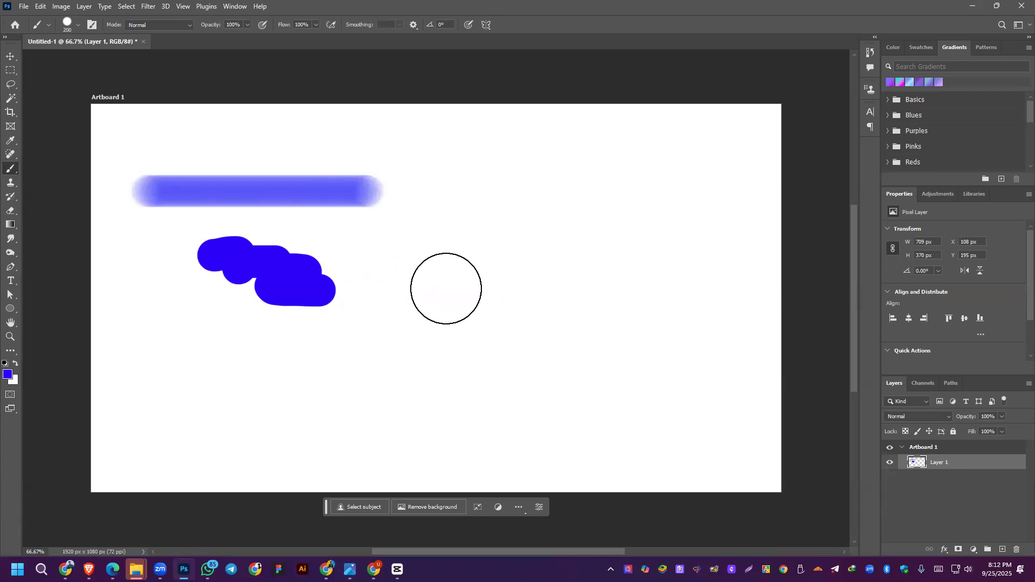
Step: Enlarge the brush to 4200 px and cover the entire artboard with a single blue dab
key(bracketleft)
key(bracketright)
key(bracketright)
key(bracketright)
key(bracketright)
key(bracketright)
key(bracketright)
key(bracketright)
key(bracketright)
key(bracketright)
key(bracketright)
key(bracketright)
key(bracketright)
key(bracketright)
key(bracketright)
key(bracketright)
key(bracketright)
key(bracketright)
key(bracketright)
key(bracketright)
key(bracketright)
key(bracketright)
key(bracketright)
key(bracketright)
key(bracketright)
key(bracketright)
key(bracketright)
key(bracketright)
key(bracketright)
key(bracketright)
key(bracketright)
key(bracketright)
key(bracketright)
key(bracketright)
key(bracketright)
key(bracketright)
key(bracketright)
key(bracketright)
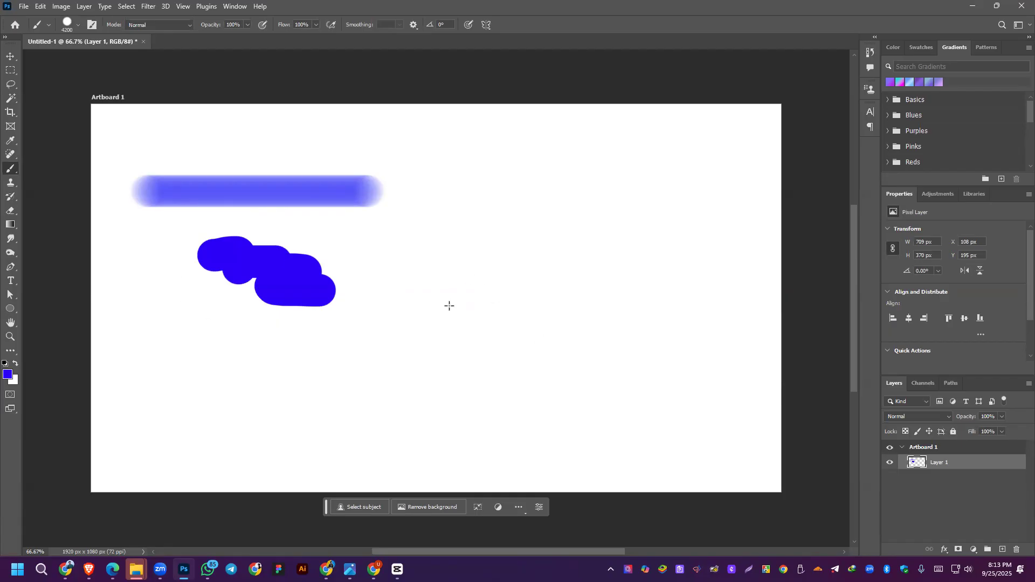
click(443, 301)
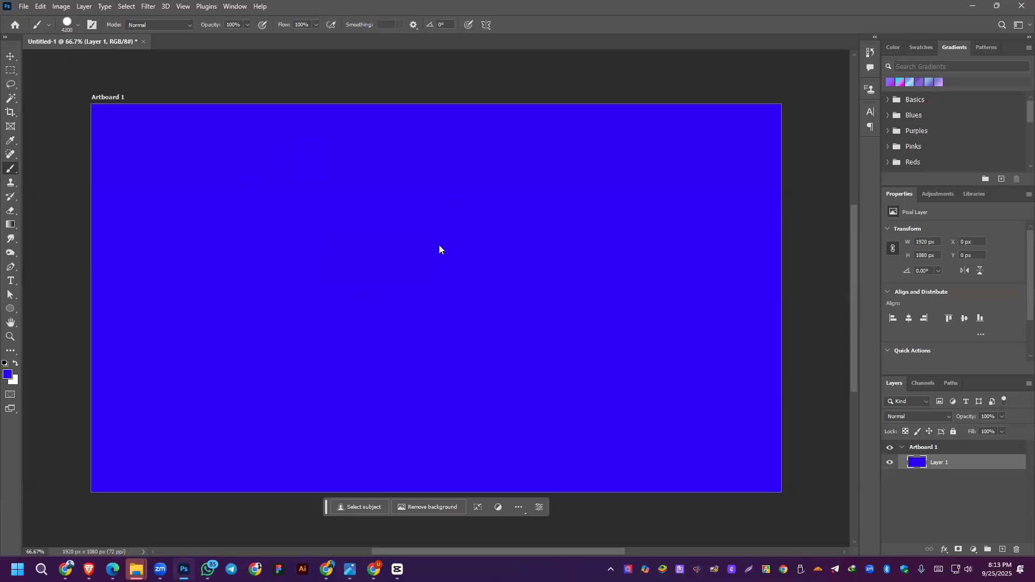
key(ctrl+s)
click(483, 485)
Step: Undo the full-artboard blue dab, the solid patch and the soft horizontal stroke
key(ctrl+z)
key(ctrl+z)
key(ctrl+z)
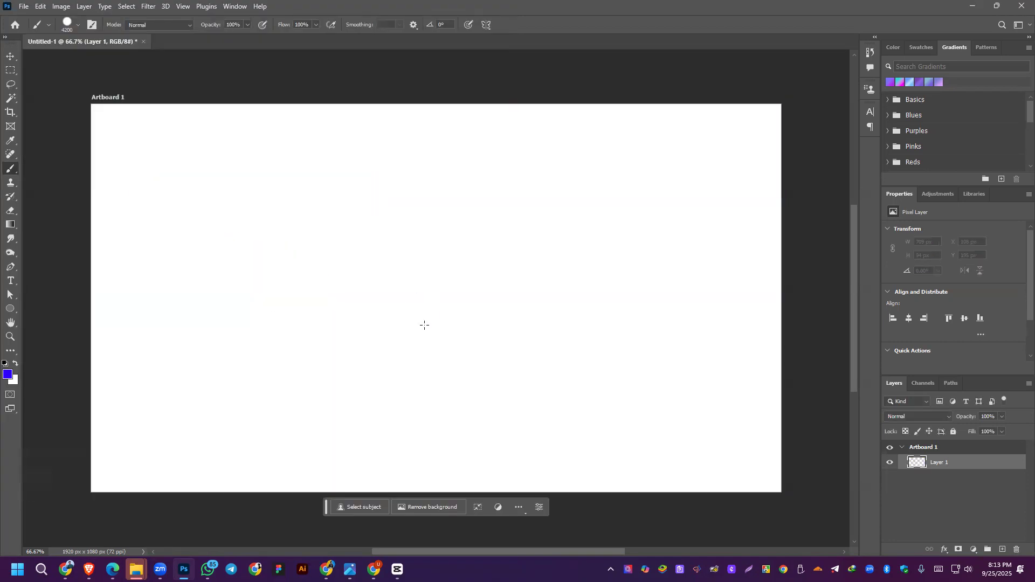
Step: Reduce the brush size to 1 px and draw a thin looping blue scribble about 790 px wide in the middle of the artboard
key(bracketleft)
key(bracketleft)
key(bracketleft)
key(bracketleft)
key(bracketleft)
key(bracketleft)
key(bracketleft)
key(bracketleft)
key(bracketleft)
key(bracketleft)
key(bracketleft)
key(bracketleft)
key(bracketleft)
key(bracketleft)
key(bracketleft)
key(bracketleft)
key(bracketleft)
key(bracketleft)
key(bracketleft)
key(bracketleft)
key(bracketleft)
key(bracketleft)
key(bracketleft)
key(bracketleft)
key(bracketleft)
key(bracketleft)
key(bracketleft)
key(bracketleft)
key(bracketleft)
key(bracketleft)
key(bracketleft)
key(bracketleft)
key(bracketleft)
key(bracketleft)
key(bracketleft)
key(bracketleft)
key(bracketleft)
key(bracketleft)
key(bracketleft)
key(bracketleft)
key(bracketleft)
key(bracketleft)
key(bracketleft)
key(bracketleft)
key(bracketleft)
key(bracketleft)
key(bracketleft)
mouse_move(388, 300)
mouse_down()
mouse_move(438, 274)
mouse_move(473, 282)
mouse_move(508, 321)
mouse_move(502, 344)
mouse_move(453, 372)
mouse_move(271, 282)
mouse_move(311, 290)
mouse_move(441, 358)
mouse_up()
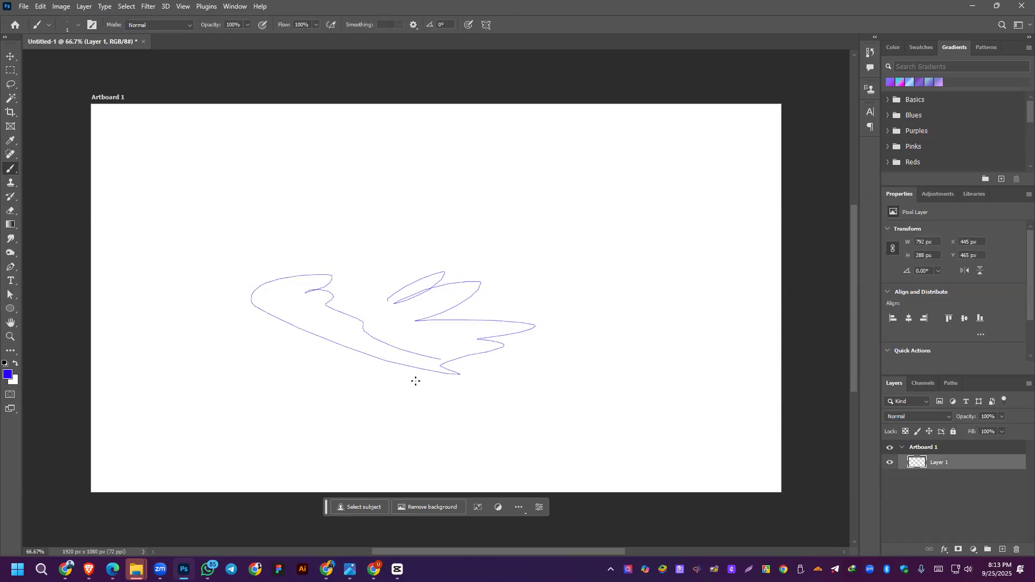
Step: Enlarge the brush tip from 1 px through repeated size increments
key(bracketright)
key(bracketright)
key(bracketright)
key(bracketright)
key(bracketright)
key(bracketright)
key(bracketright)
key(bracketright)
key(bracketright)
key(bracketright)
key(bracketright)
key(bracketright)
Step: Try a 5000 px brush by covering the whole artboard with one blue dab, and undo it
click(79, 27)
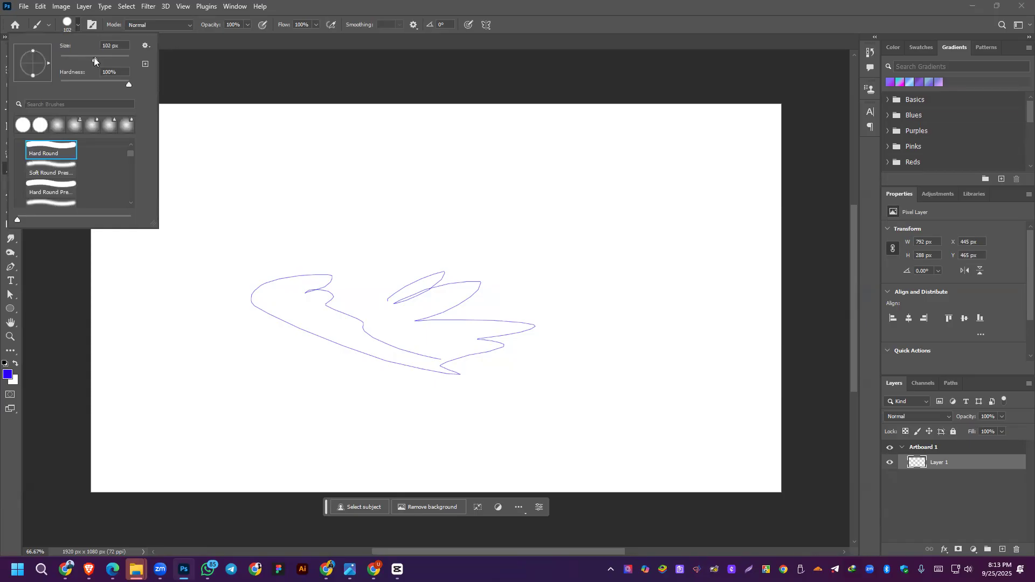
drag(79, 56, 128, 59)
click(408, 280)
click(407, 279)
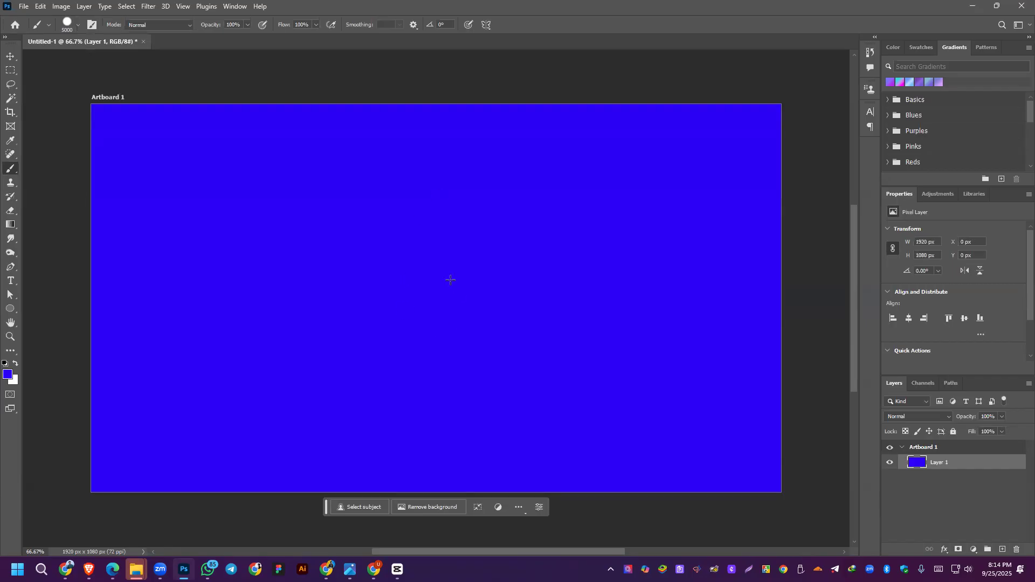
key(ctrl+z)
Step: Stamp a 165 px blue dot above the scribble and a smaller 39 px dot to its upper right
click(78, 25)
drag(128, 57, 106, 61)
click(290, 202)
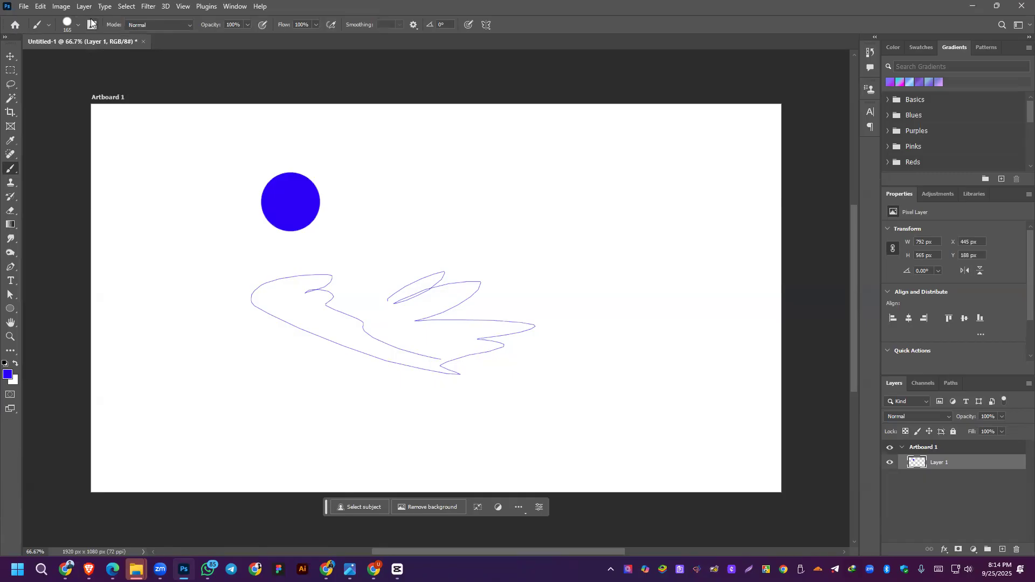
click(78, 24)
drag(71, 60, 74, 56)
click(373, 170)
click(717, 420)
Step: Delete the layer holding the dots and scribble, and add a new empty layer
click(9, 56)
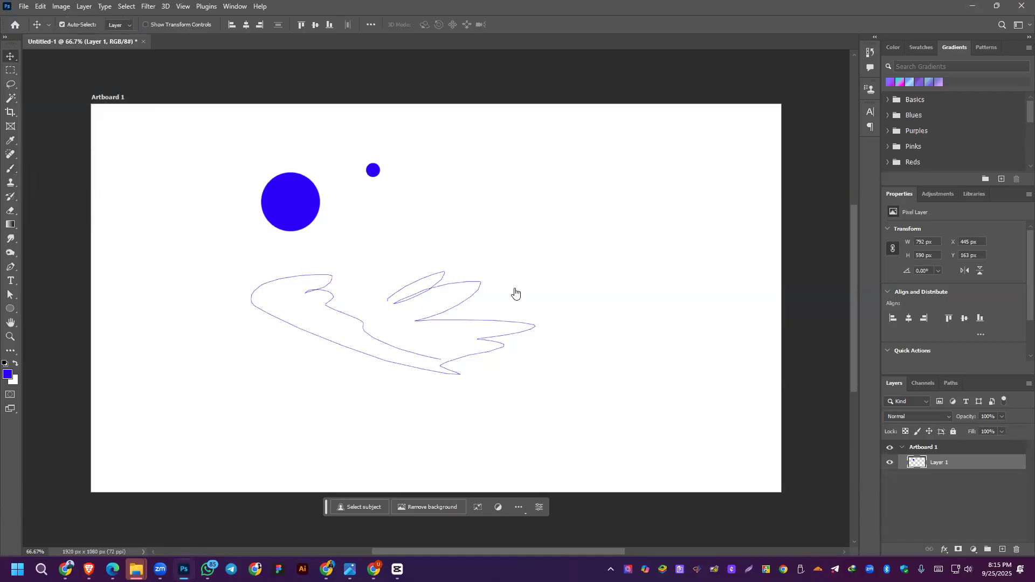
mouse_move(264, 210)
mouse_down()
mouse_move(234, 231)
mouse_move(265, 223)
mouse_up()
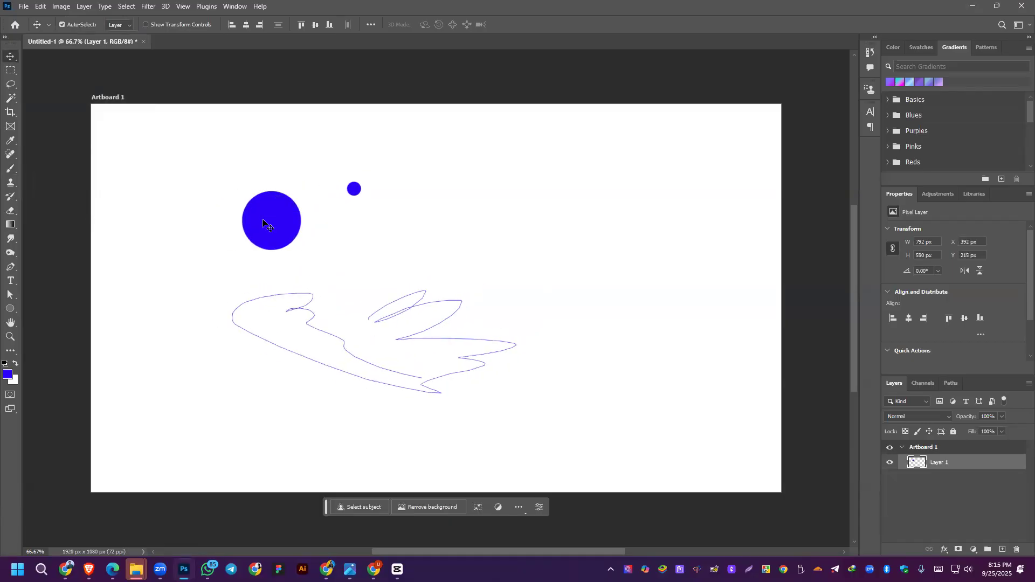
key(Delete)
click(1002, 550)
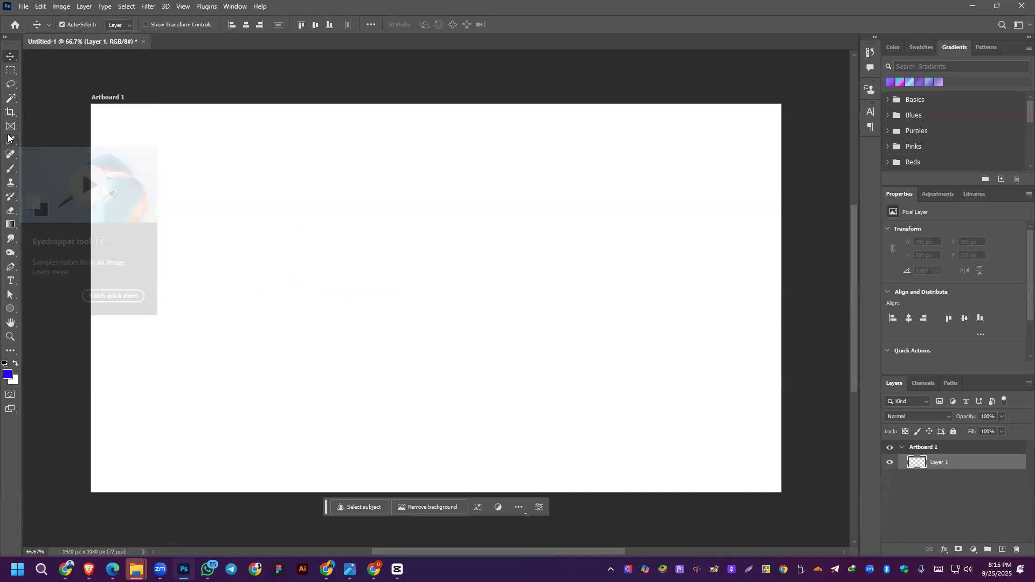
Step: Paint a hard-edged blue horizontal stroke about 645 px long with the 39 px brush
click(10, 168)
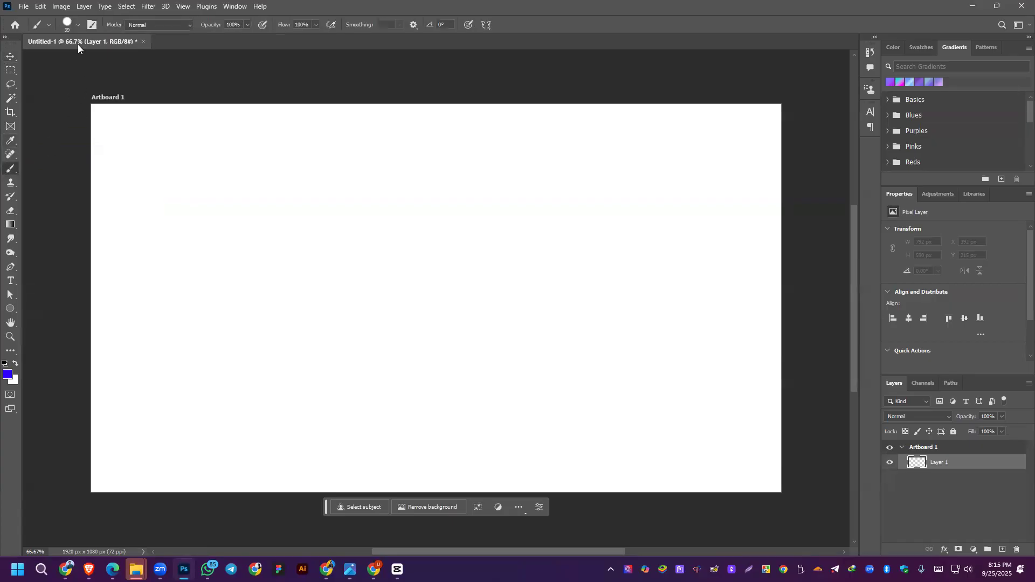
drag(201, 227, 417, 225)
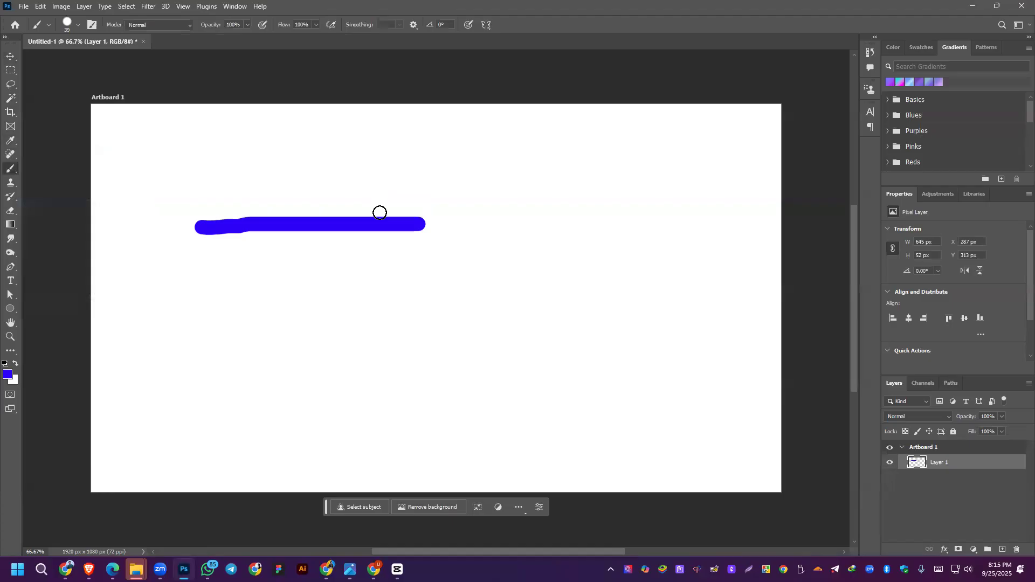
scroll(380, 213, up, 5)
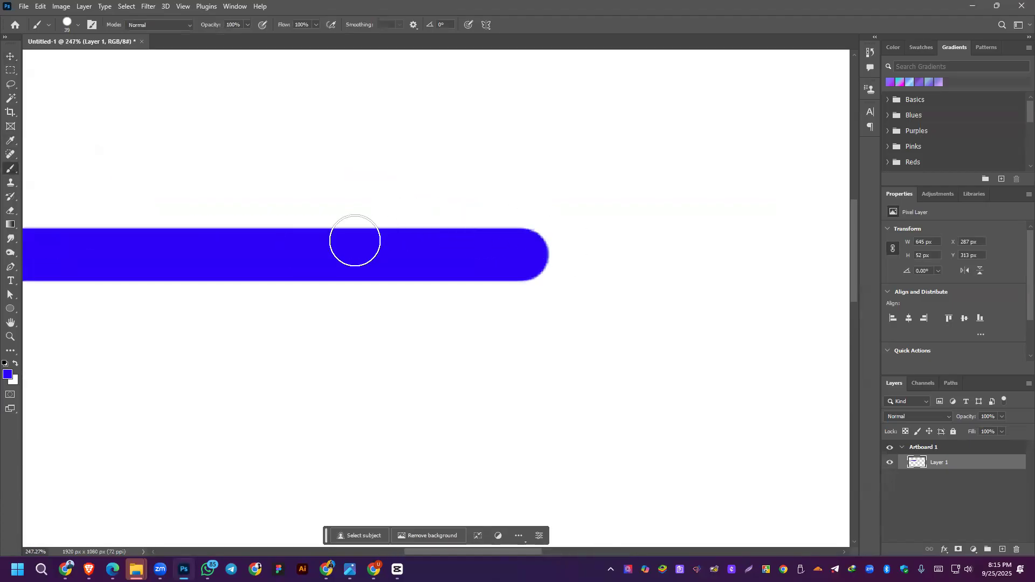
Step: Lower the brush hardness and paint a shorter soft-edged stroke above the hard stroke
click(75, 25)
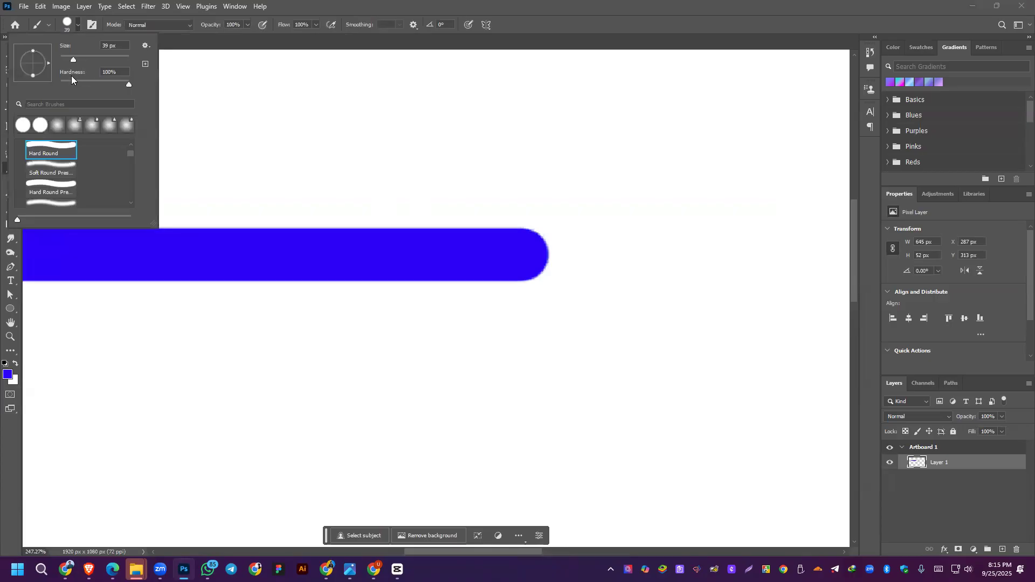
drag(127, 84, 70, 79)
drag(254, 135, 568, 139)
Step: Set the brush hardness to 0% and paint another soft horizontal stroke below the hard one
click(77, 25)
drag(73, 77, 39, 81)
drag(178, 402, 531, 383)
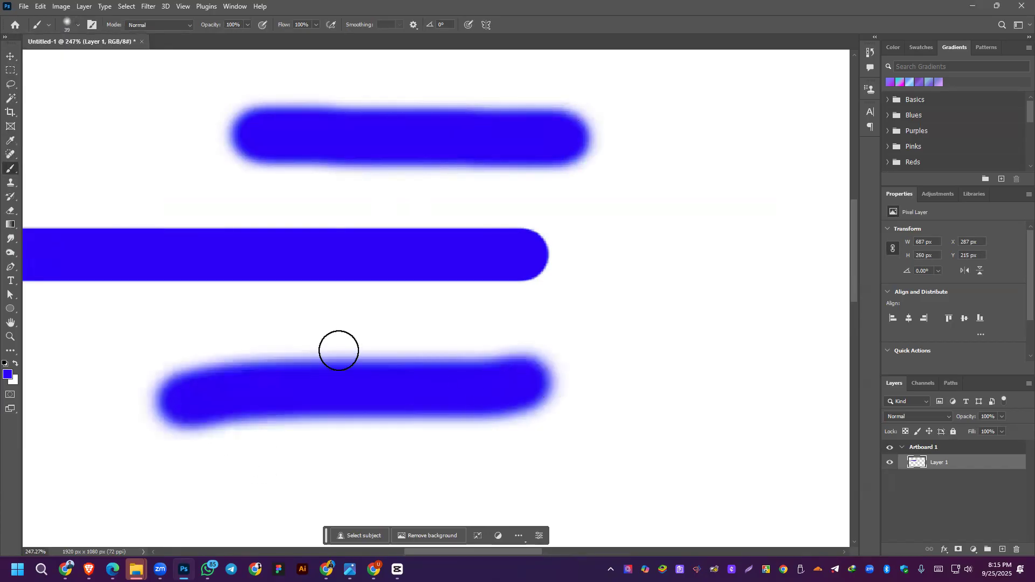
scroll(446, 313, down, 3)
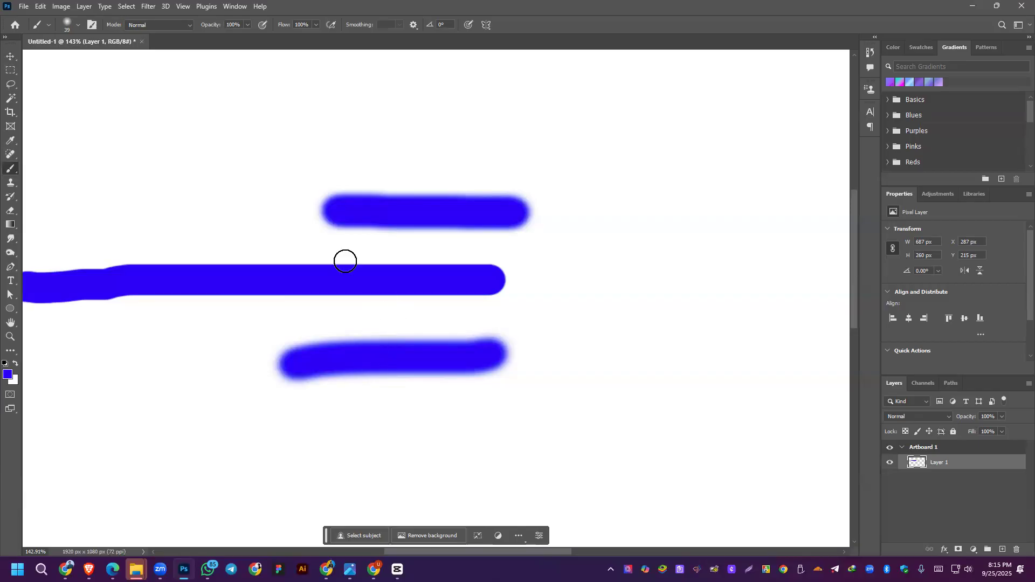
Step: Browse the brush preset folders, including the General, Special Effects and Free Abstract Smoke brushes
click(78, 25)
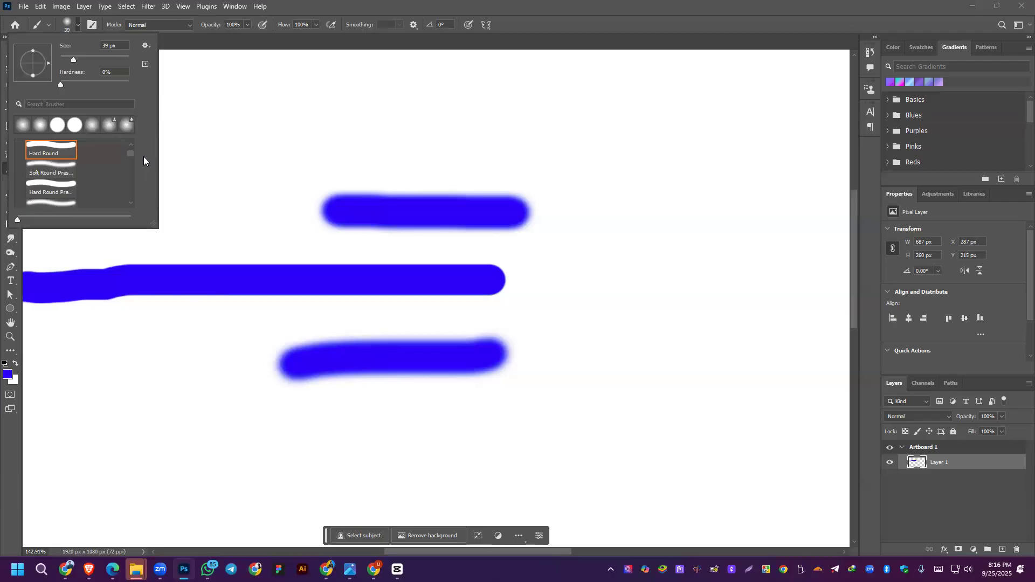
scroll(97, 152, down, 4)
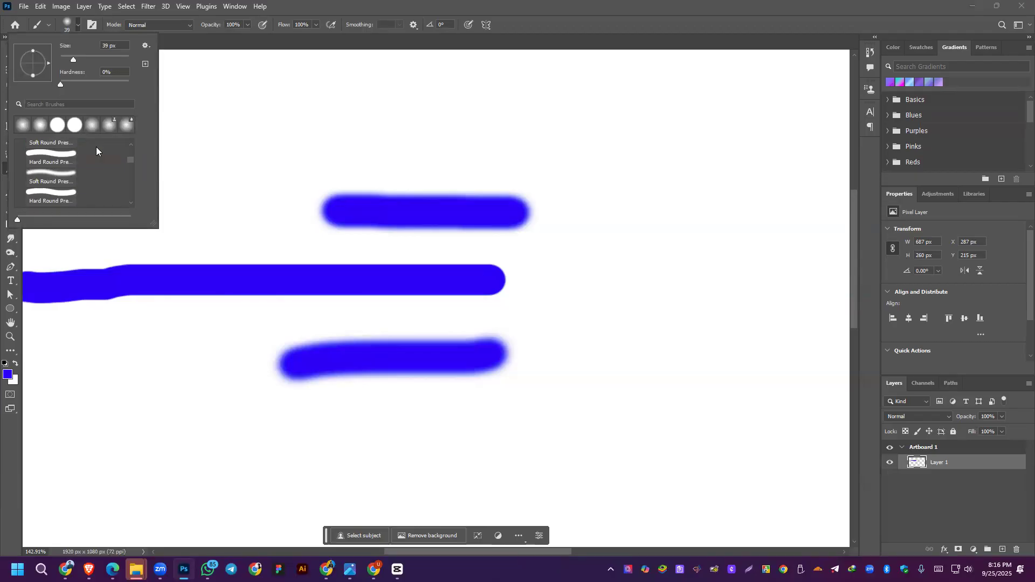
scroll(78, 167, up, 3)
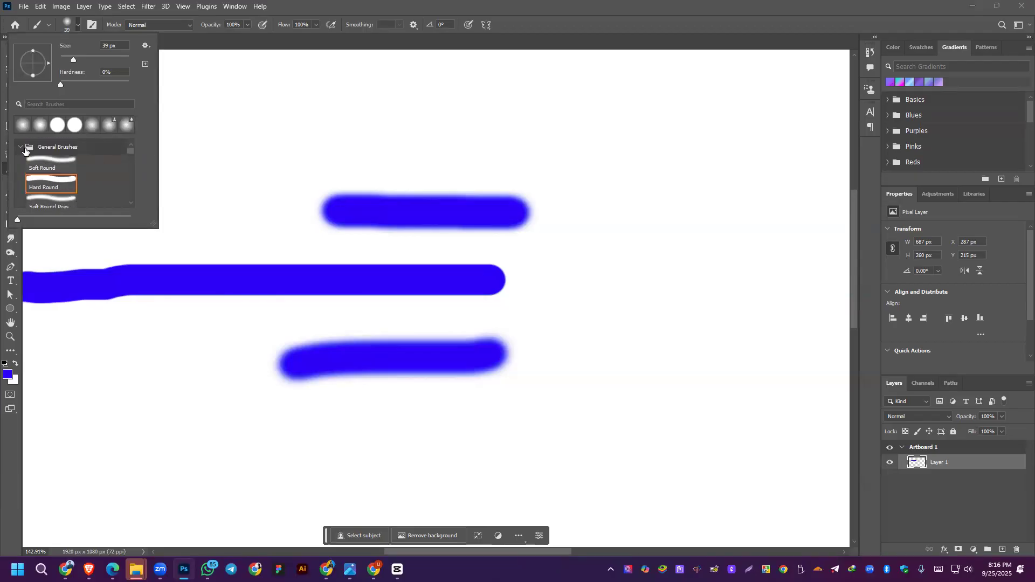
click(20, 147)
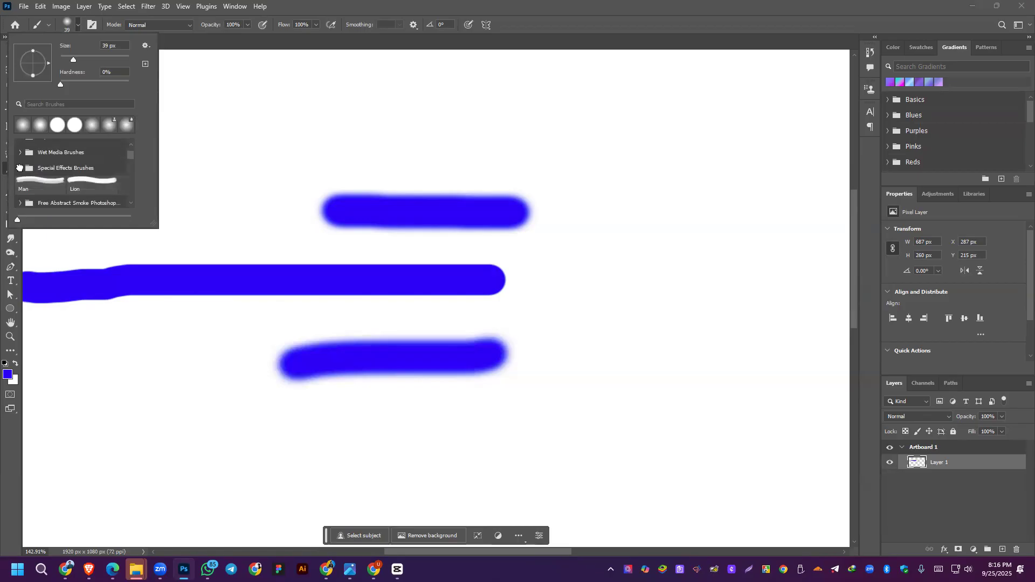
click(21, 168)
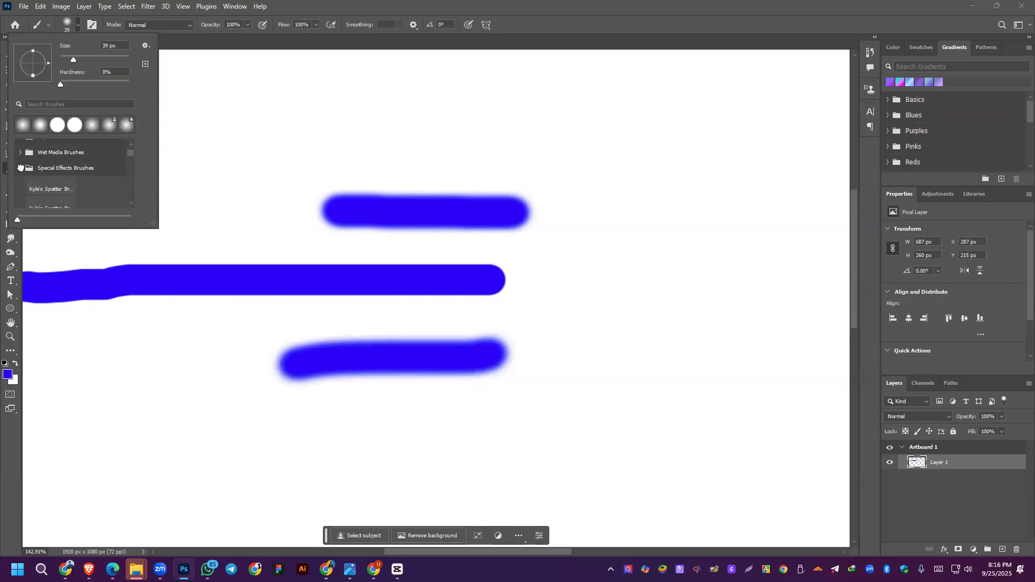
click(21, 168)
scroll(51, 181, down, 5)
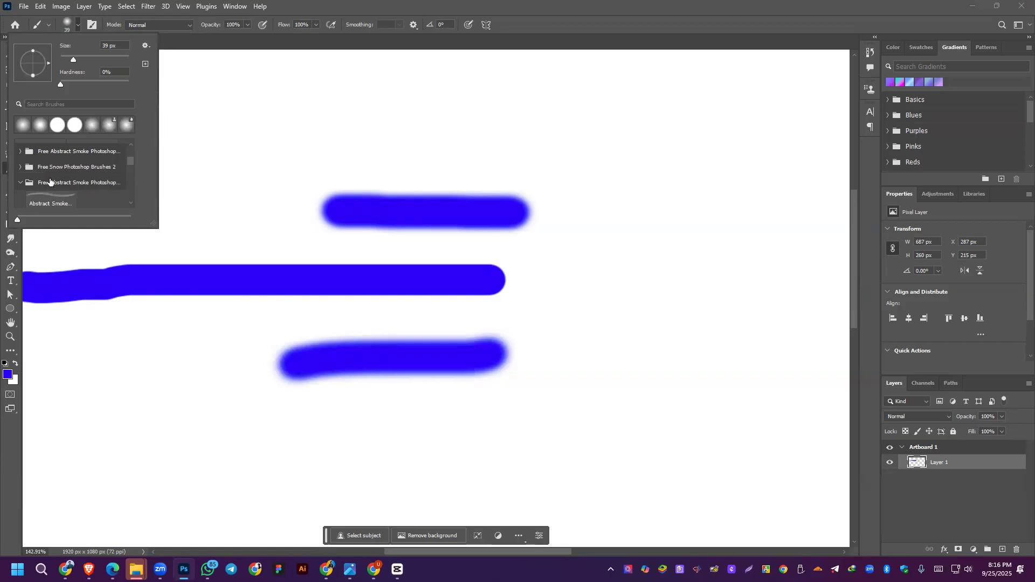
scroll(51, 183, up, 2)
click(21, 184)
scroll(105, 190, up, 10)
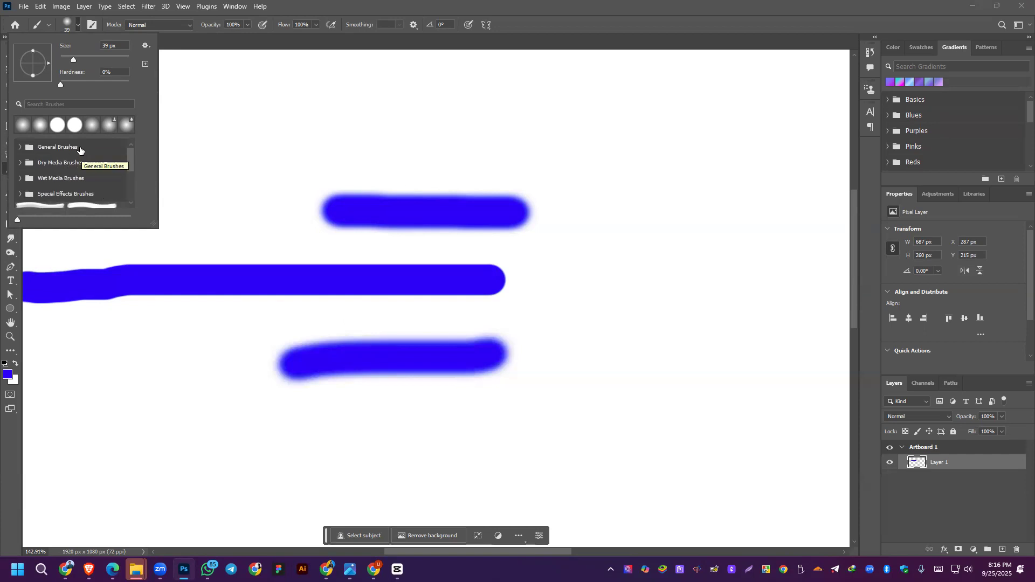
Step: Choose an 8 px preset from the Dry Media Brushes and draw a thin looping scribble above the strokes
click(19, 165)
click(64, 181)
click(264, 153)
mouse_move(264, 152)
mouse_down()
mouse_move(316, 178)
mouse_move(359, 164)
mouse_move(275, 168)
mouse_up()
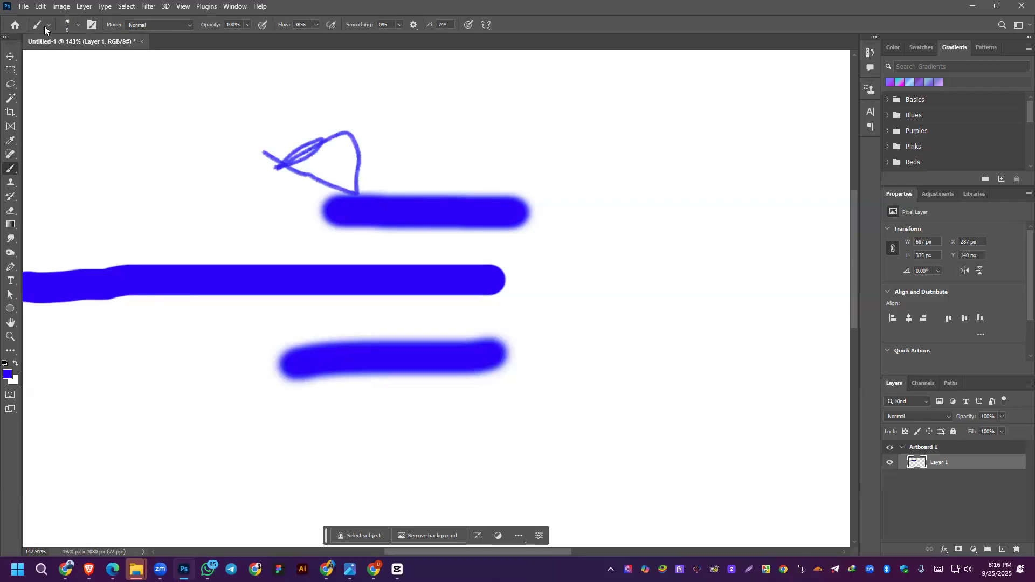
Step: Select the Man brush preset
click(79, 25)
scroll(75, 169, down, 2)
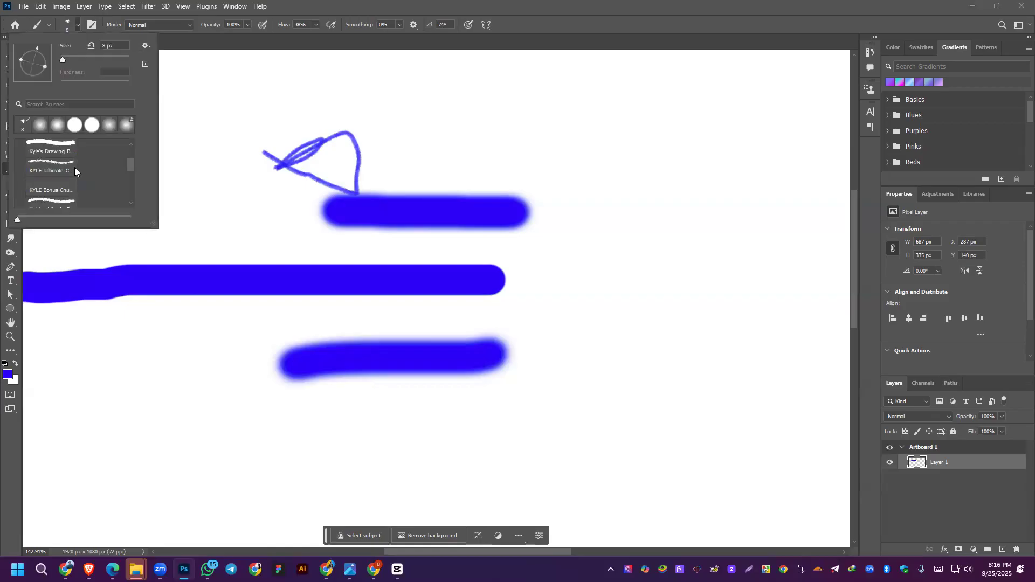
scroll(66, 163, down, 5)
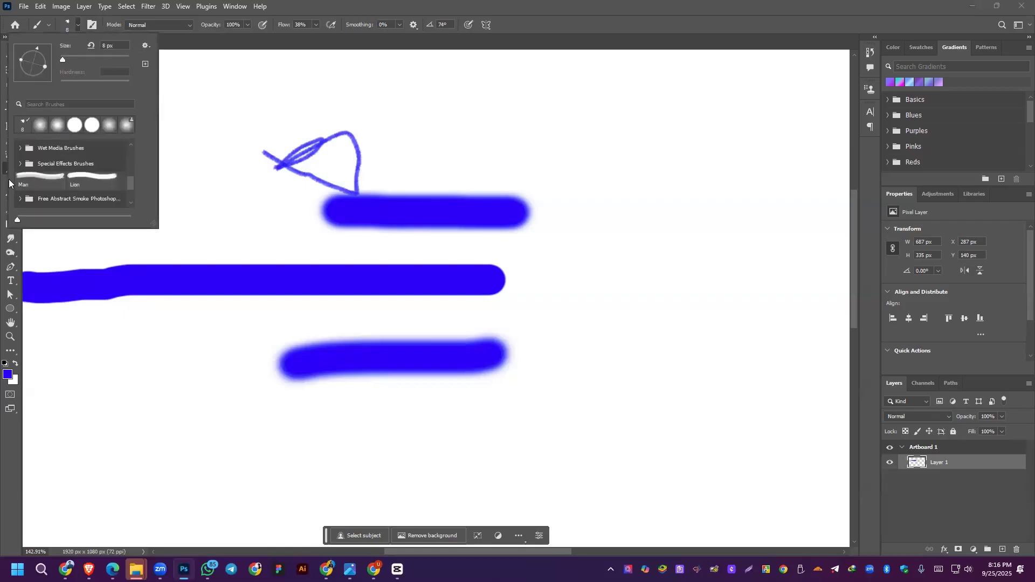
scroll(71, 172, up, 1)
click(36, 161)
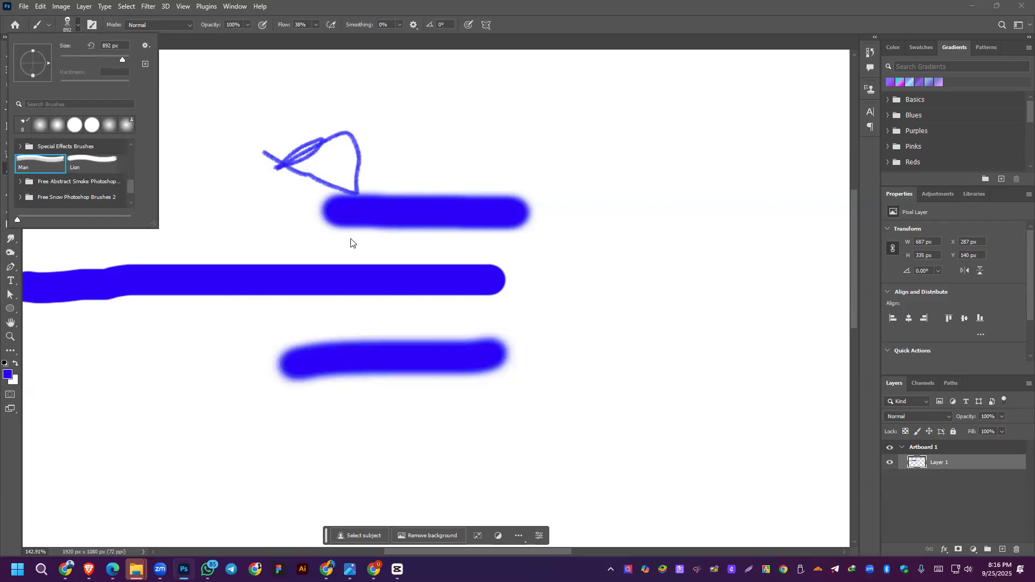
Step: Choose a 284 px Kyle's Spatter brush from the Special Effects Brushes and scatter blue paint across the artboard
click(21, 147)
click(42, 171)
mouse_move(232, 219)
mouse_down()
mouse_move(341, 251)
mouse_move(369, 326)
mouse_move(293, 367)
mouse_move(253, 316)
mouse_move(302, 264)
mouse_up()
scroll(284, 260, down, 2)
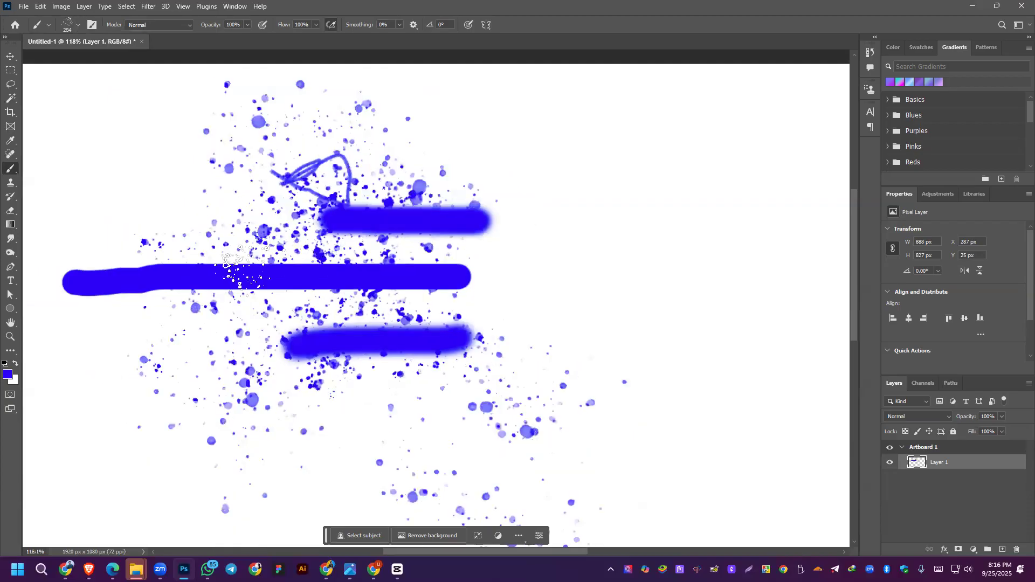
mouse_move(214, 192)
mouse_down()
mouse_move(388, 237)
mouse_move(537, 294)
mouse_move(606, 363)
mouse_move(359, 405)
mouse_move(254, 347)
mouse_move(113, 415)
mouse_move(153, 386)
mouse_up()
mouse_move(619, 220)
mouse_down()
mouse_move(590, 298)
mouse_move(610, 390)
mouse_move(578, 428)
mouse_up()
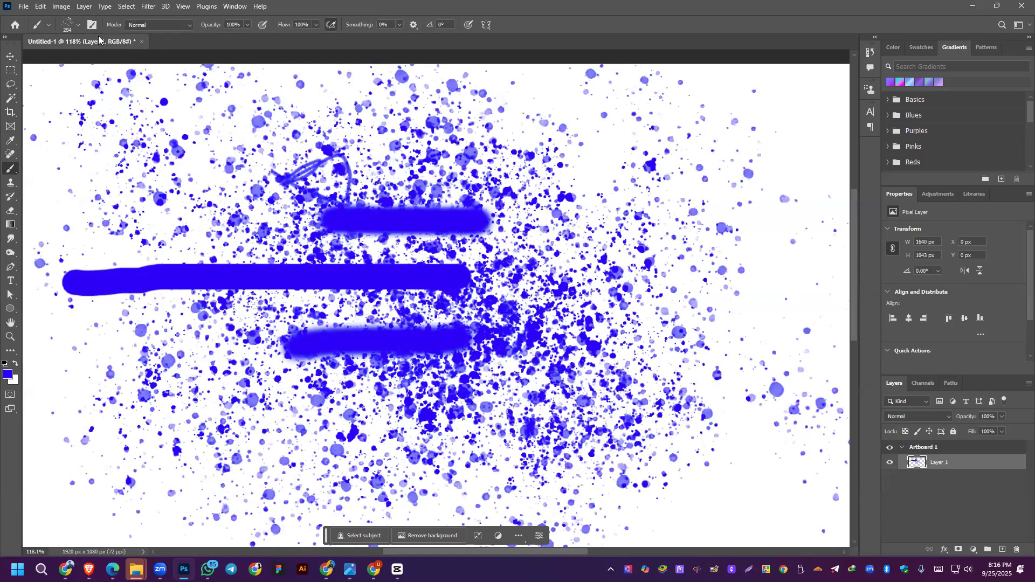
Step: Choose the 174 px smudge preset from the Special Effects Brushes and smear the blue spatter and strokes together
click(74, 25)
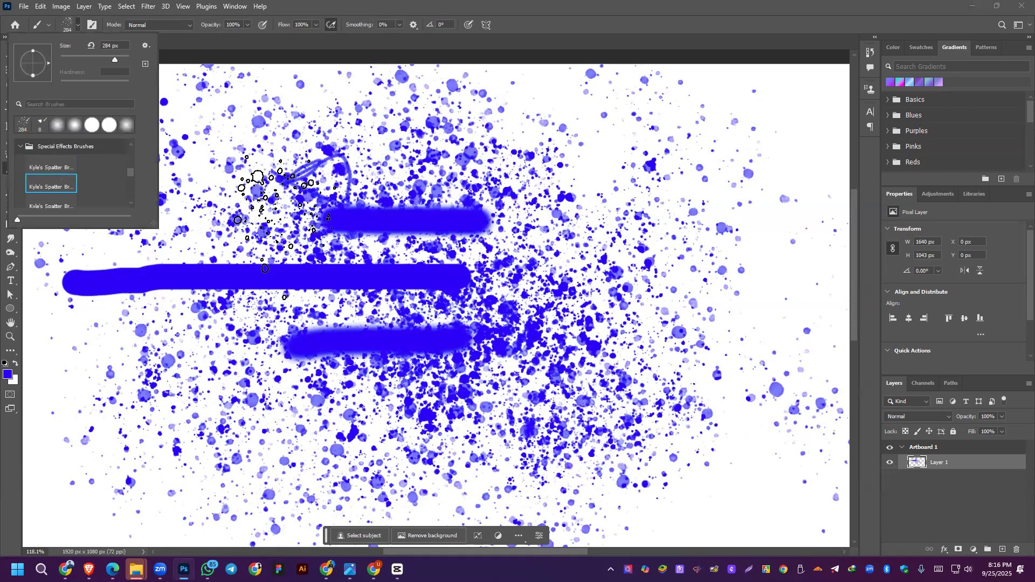
click(273, 246)
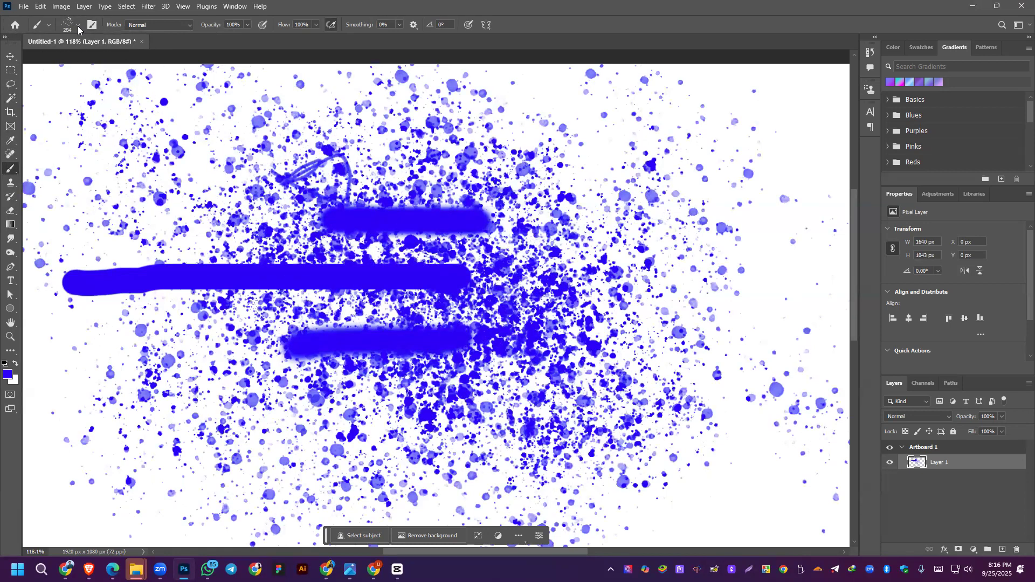
click(57, 164)
mouse_move(58, 254)
mouse_down()
mouse_move(136, 366)
mouse_move(373, 392)
mouse_move(442, 339)
mouse_move(614, 303)
mouse_move(556, 240)
mouse_move(314, 252)
mouse_move(447, 322)
mouse_up()
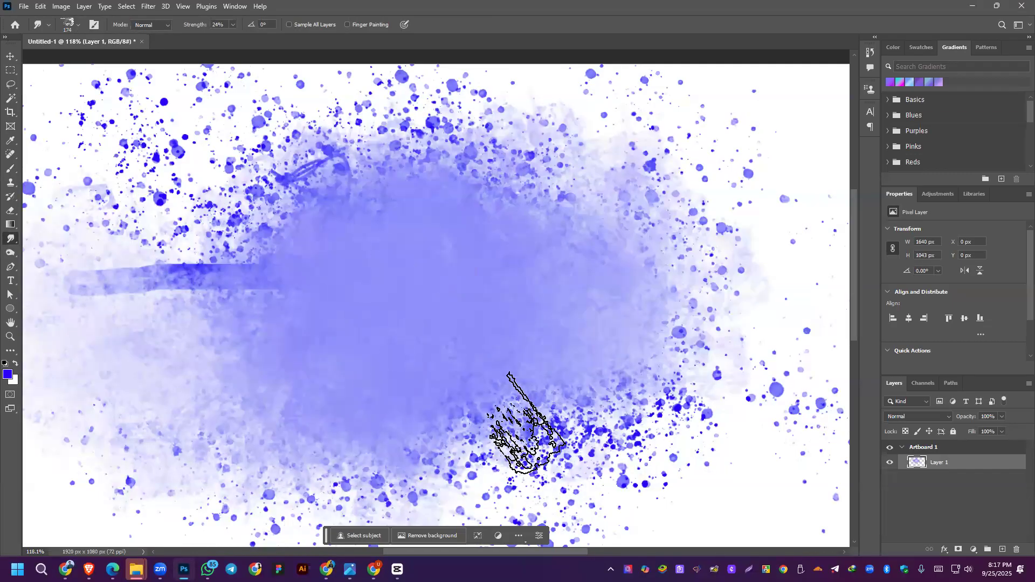
Step: Undo the smudging, spatter, scribble and all three strokes until Layer 1 is empty
key(ctrl+z)
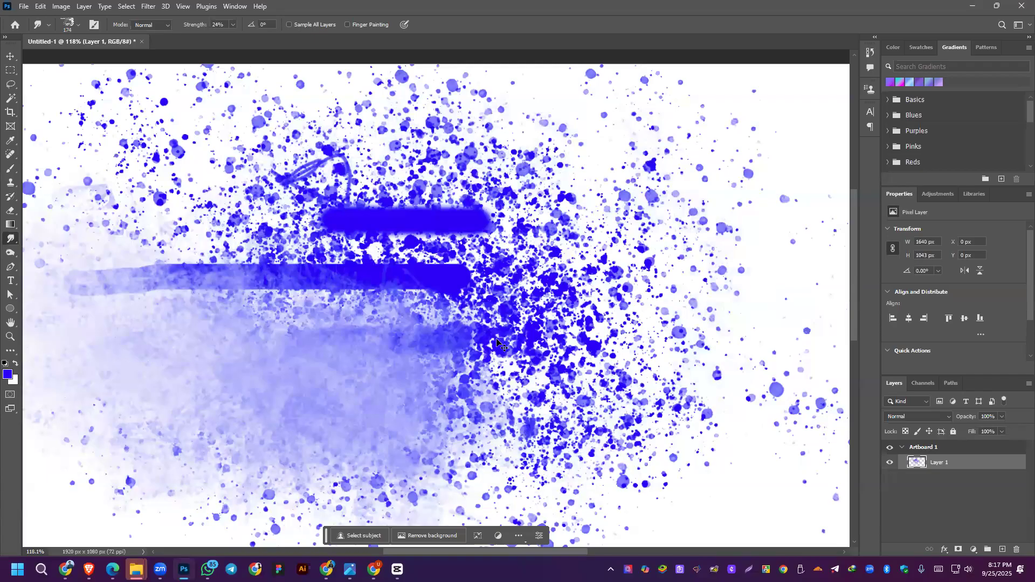
key(ctrl+z)
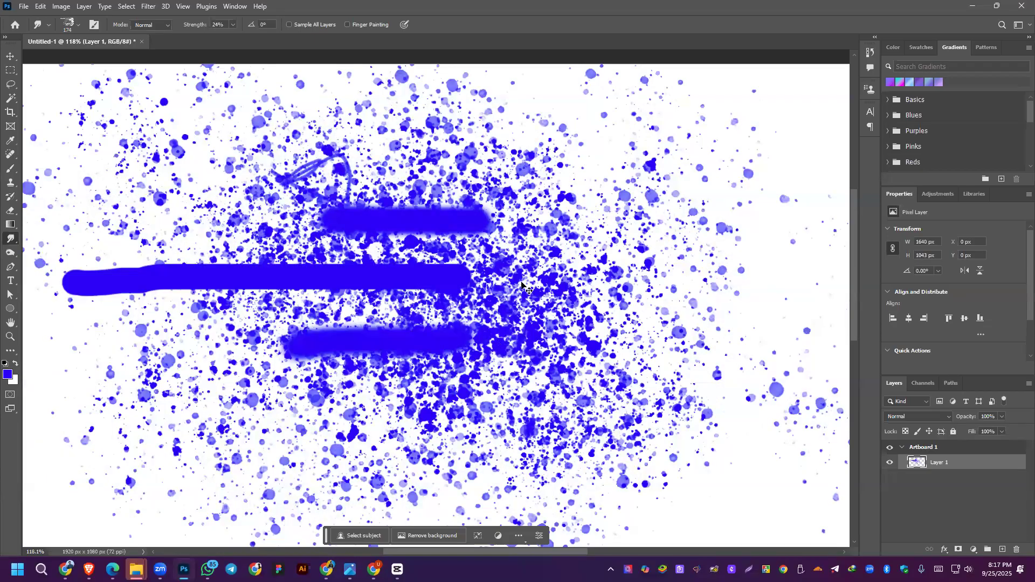
key(ctrl+z)
key(ctrl+z)
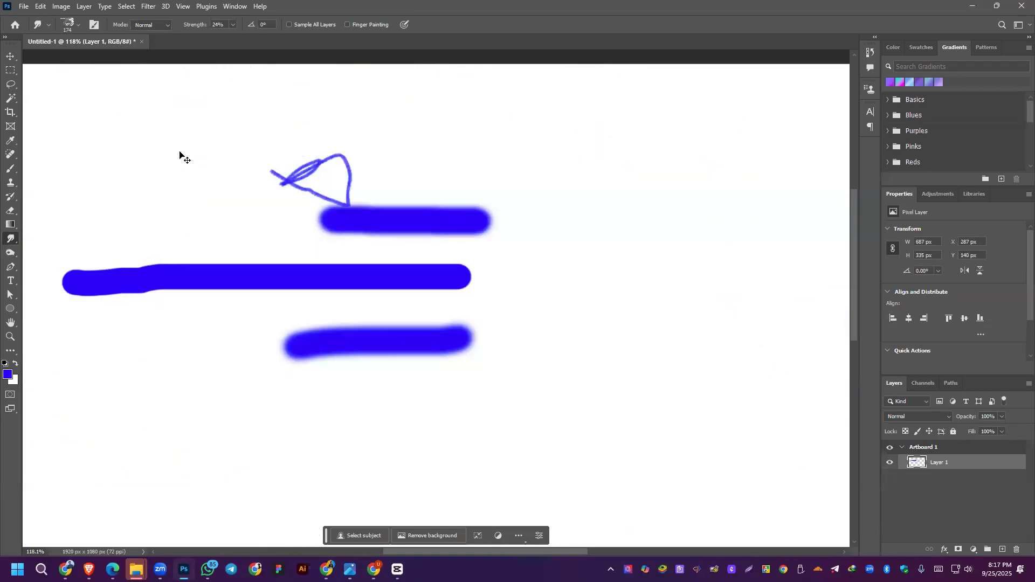
key(ctrl+z)
key(ctrl+z)
key(ctrl+z)
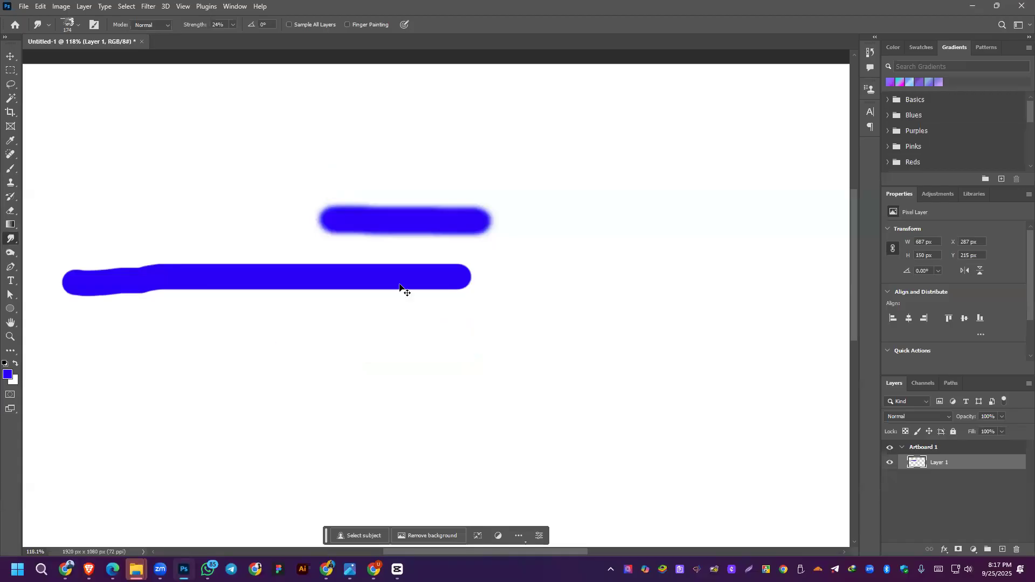
key(ctrl+z)
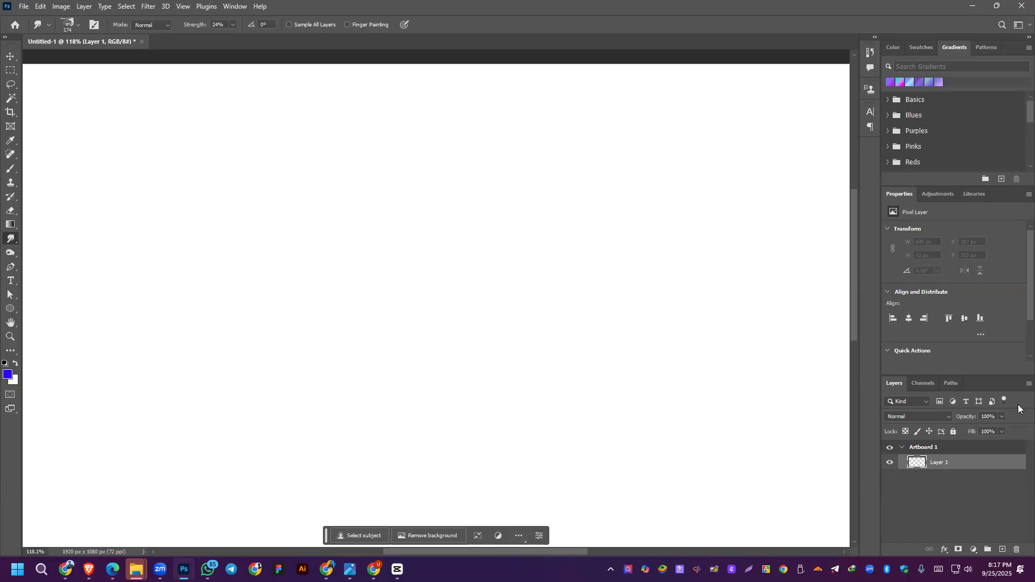
Step: Switch to the Move tool and bring the whole artboard into view
click(10, 56)
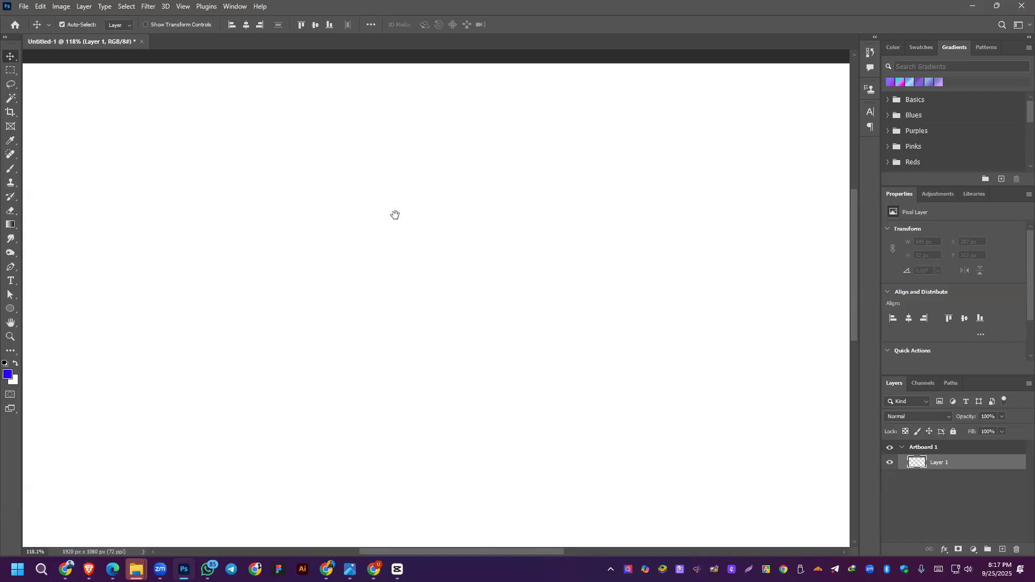
scroll(395, 219, down, 3)
scroll(505, 269, down, 2)
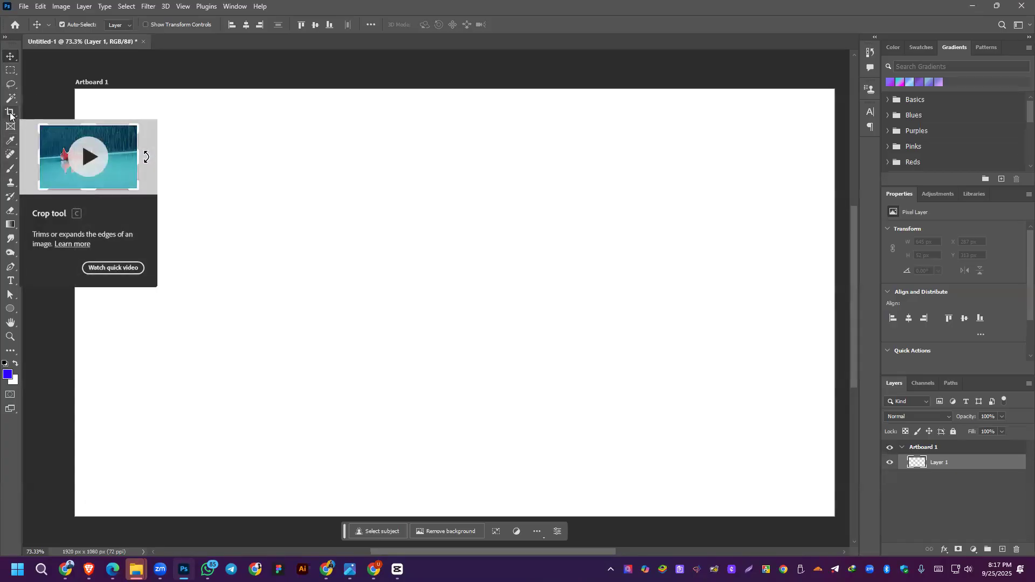
Step: Paint a test stroke with the 284 px spatter brush on the artboard and undo it
click(11, 169)
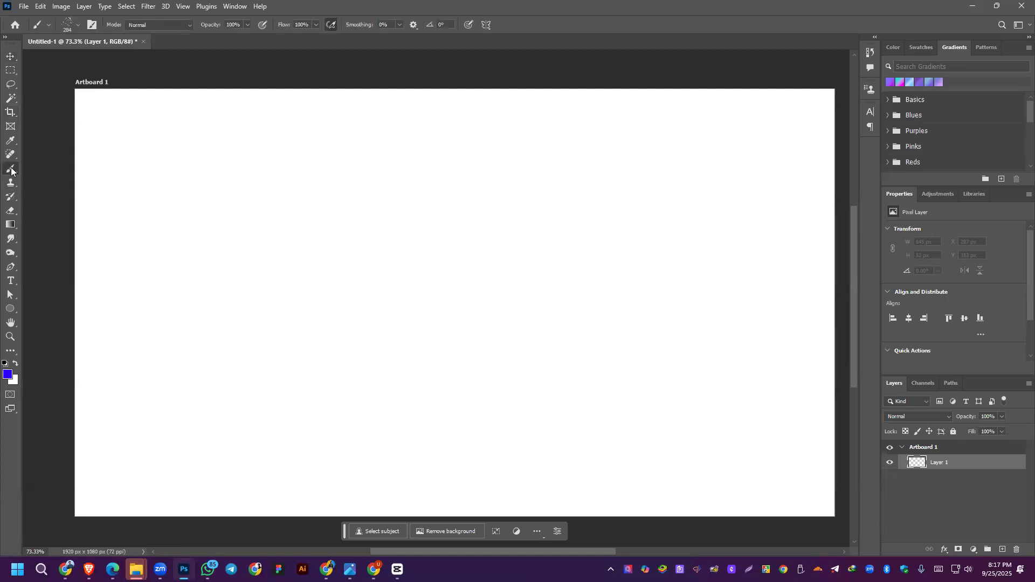
click(72, 26)
mouse_move(243, 259)
mouse_down()
mouse_move(291, 330)
mouse_move(169, 351)
mouse_up()
key(ctrl+z)
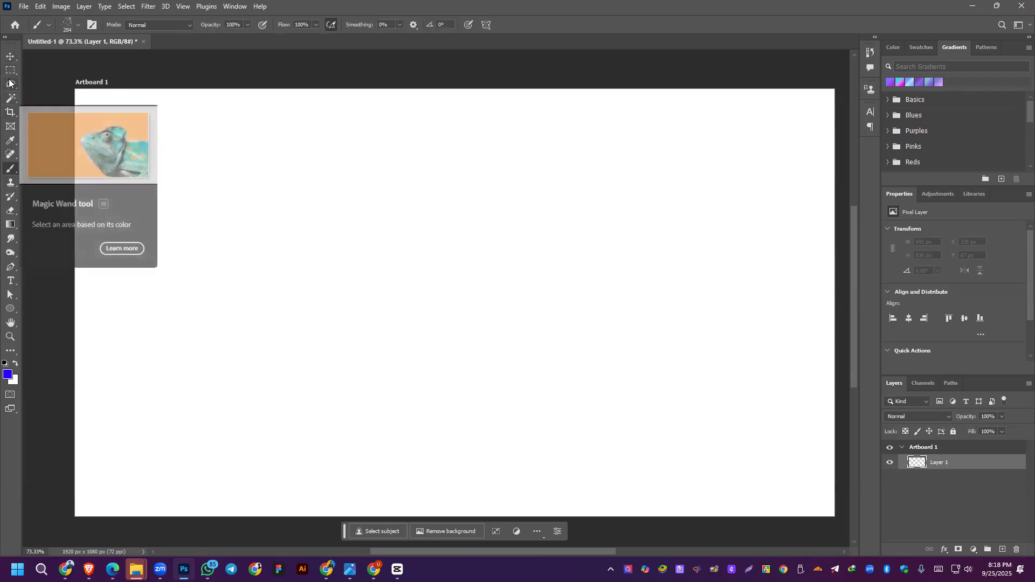
Step: Switch to the course outline PDF in Edge and highlight the Lasso Tool and Magic Selection Tool topics under Class 02
click(112, 569)
scroll(359, 270, up, 1)
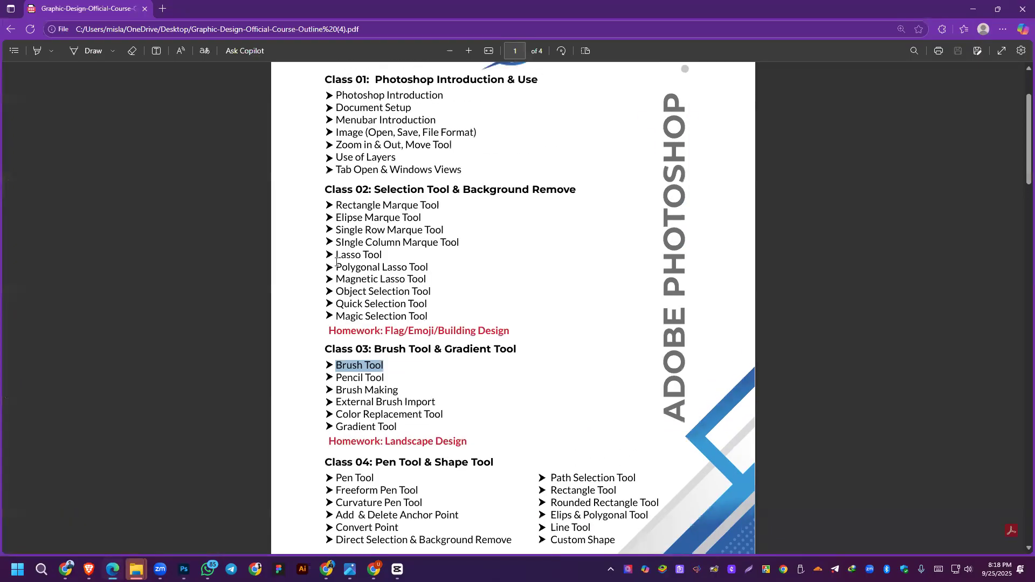
triple_click(337, 258)
triple_click(356, 318)
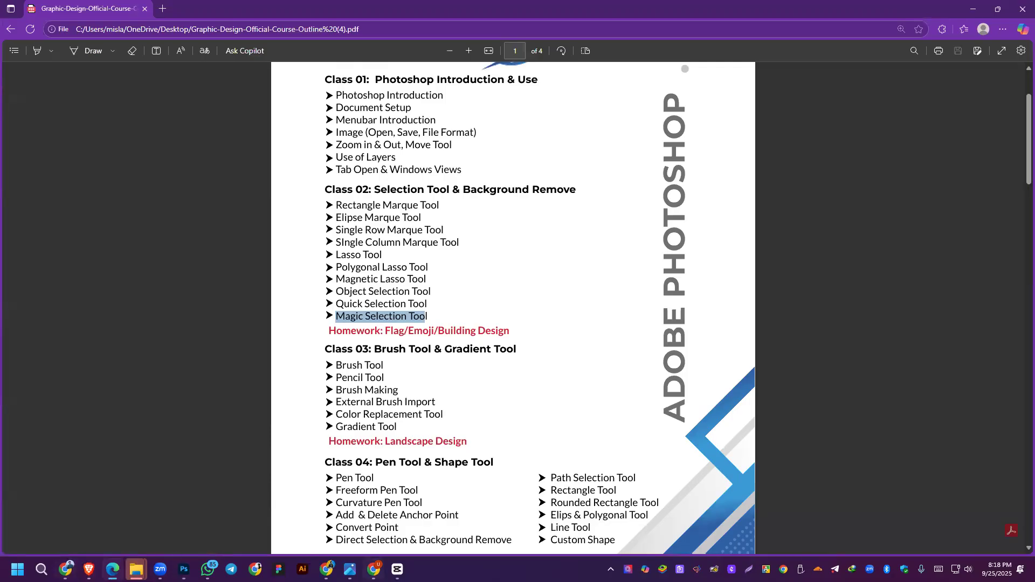
Step: Switch to Chrome and search Google for "lion clip art" in a new tab
click(374, 570)
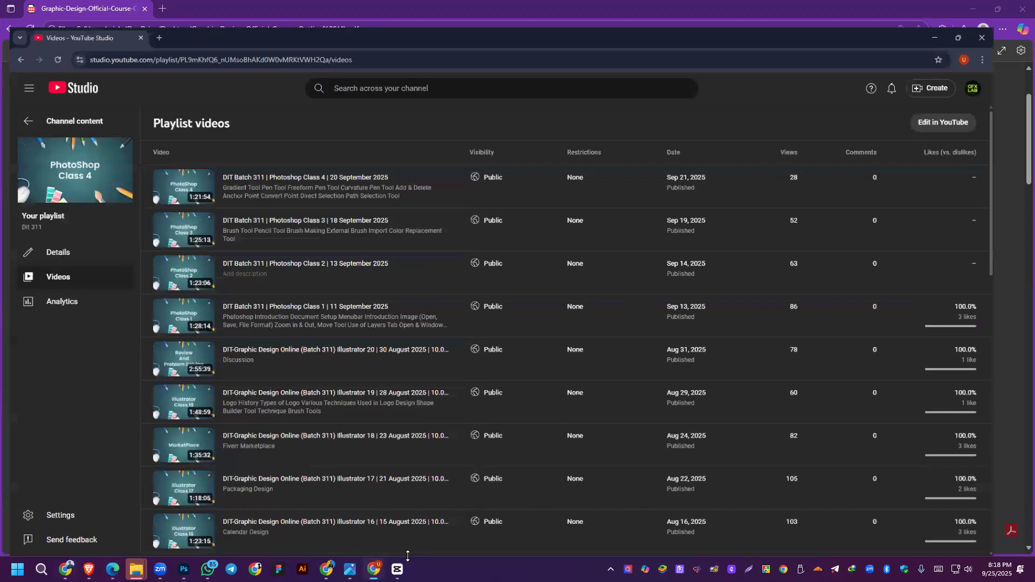
click(160, 10)
click(196, 36)
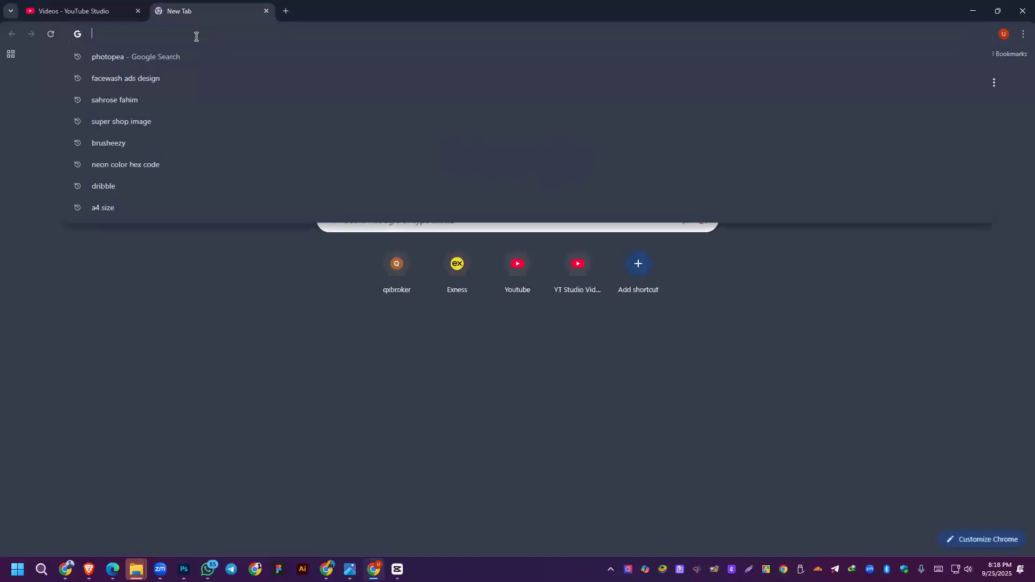
text(lion)
key(Return)
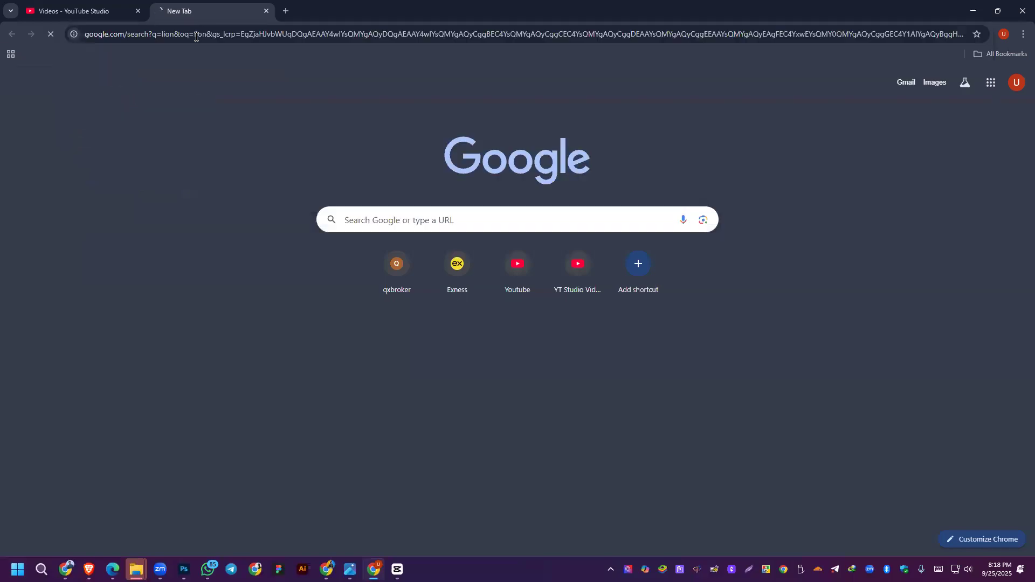
click(192, 82)
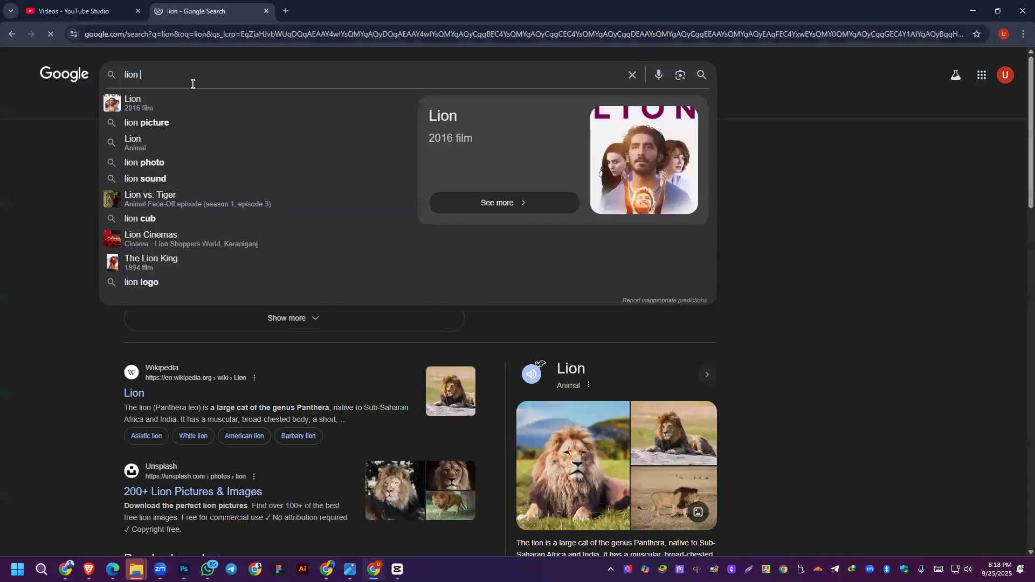
text(clip art)
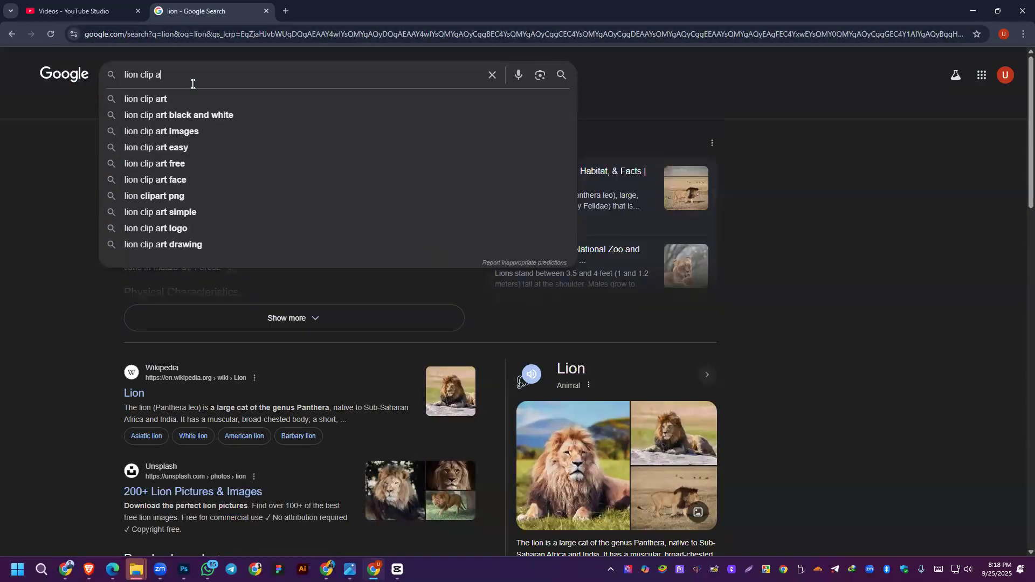
key(Return)
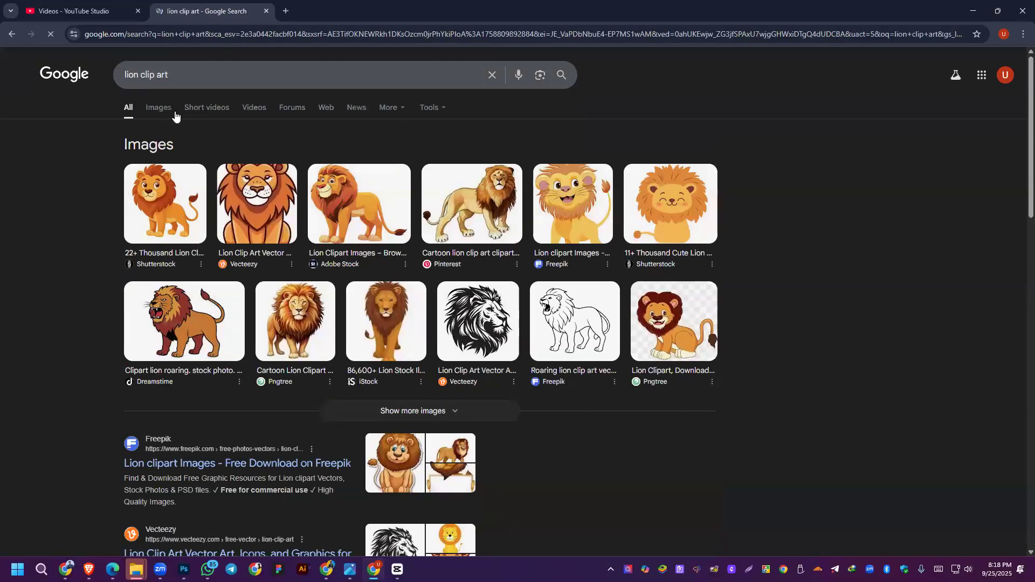
Step: Save the black-and-white Vecteezy lion head image to the Desktop as a JPEG
click(478, 323)
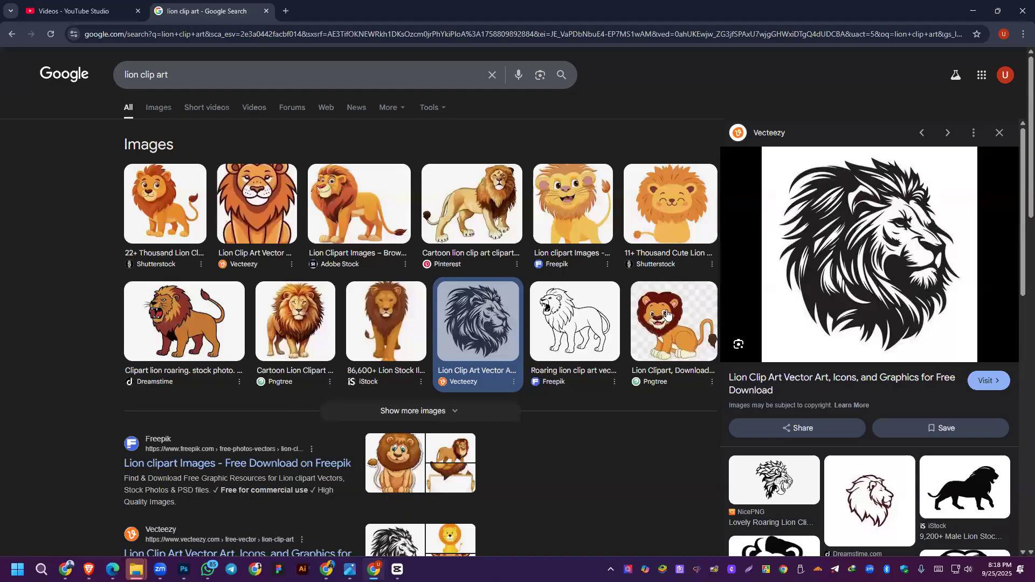
right_click(866, 259)
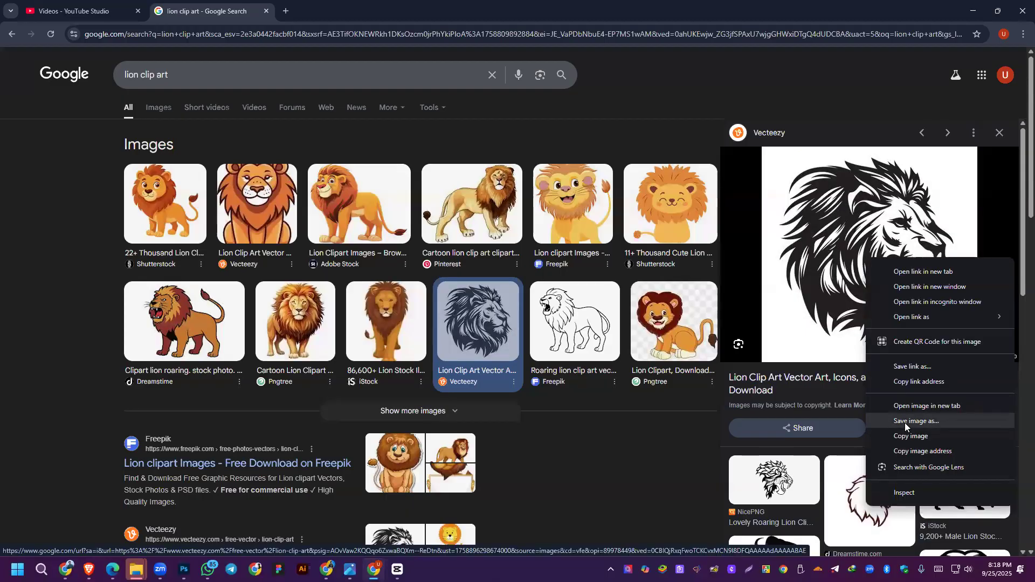
click(906, 422)
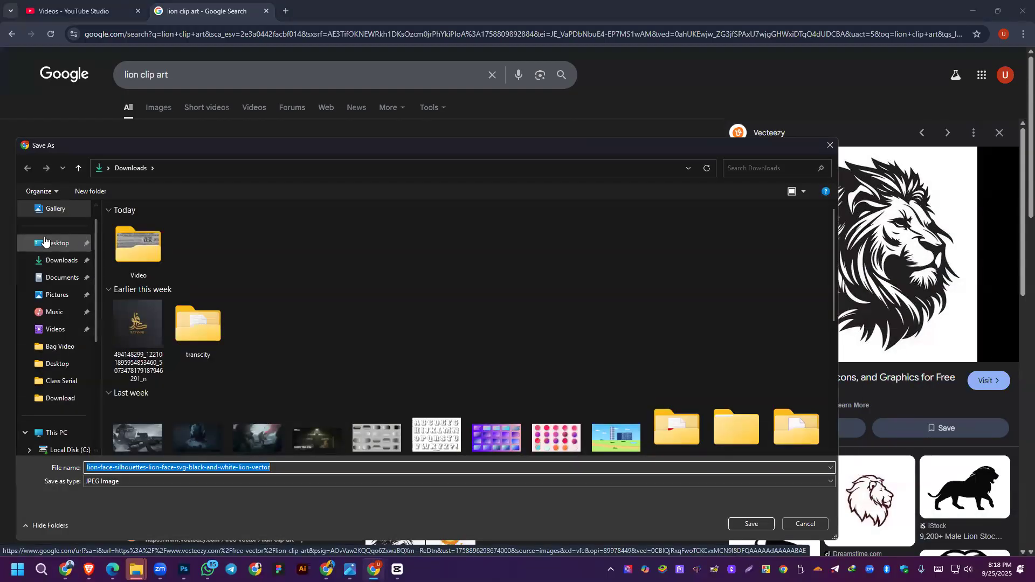
click(45, 243)
click(752, 524)
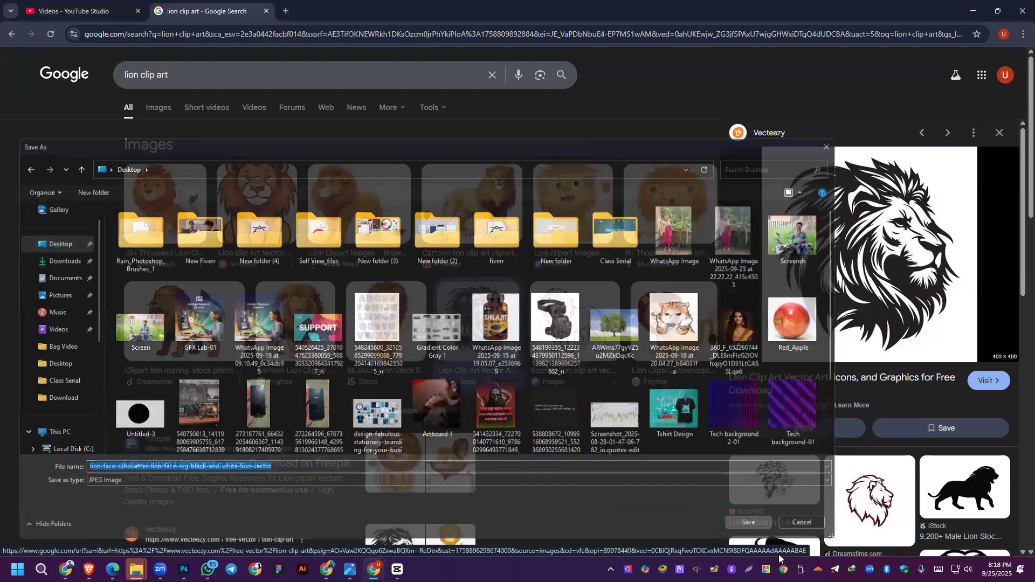
Step: Switch back to Photoshop and place the saved lion image from the Desktop as an embedded object on the artboard
key(alt+Tab)
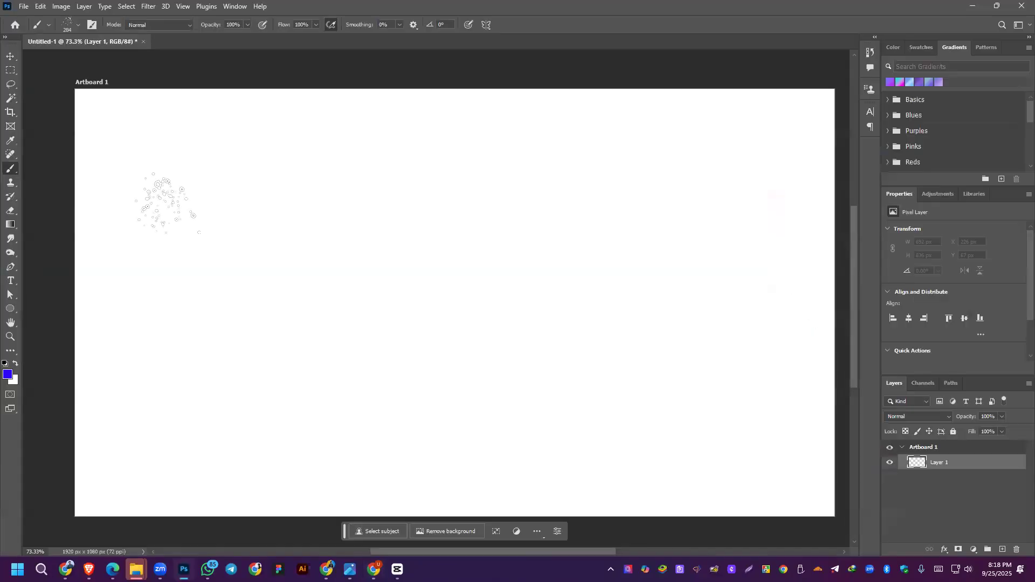
click(24, 7)
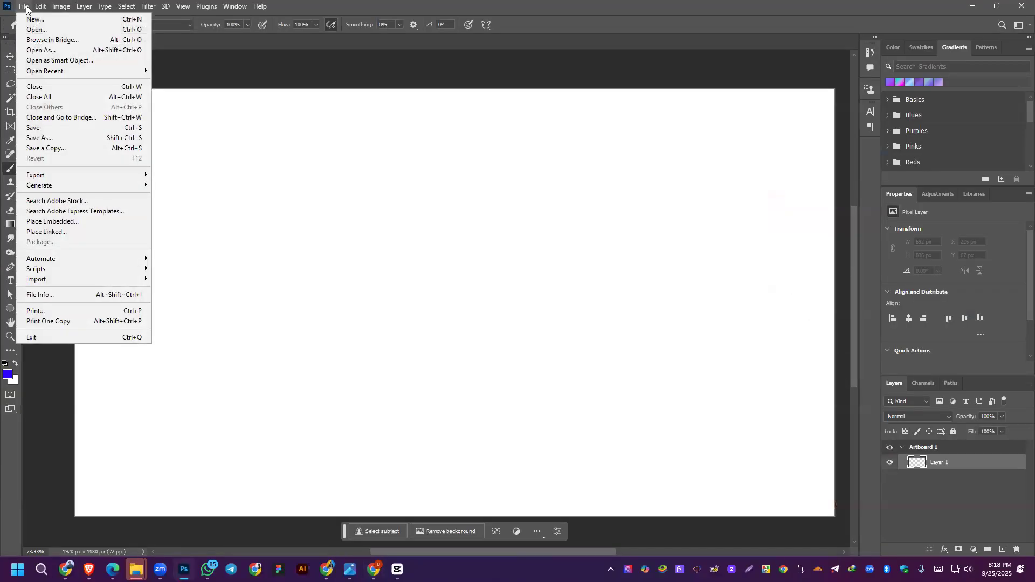
click(39, 223)
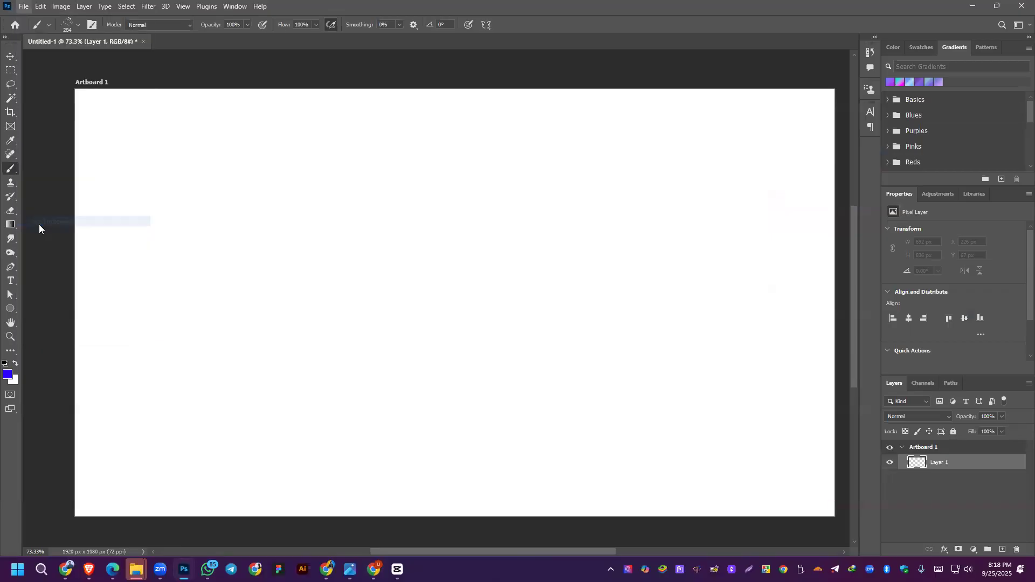
click(27, 96)
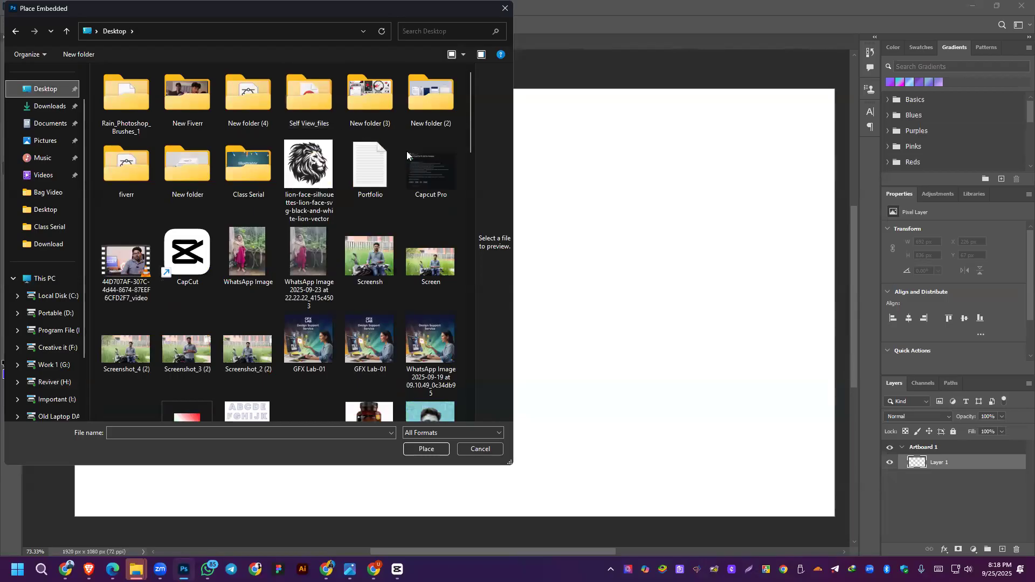
click(310, 158)
double_click(312, 163)
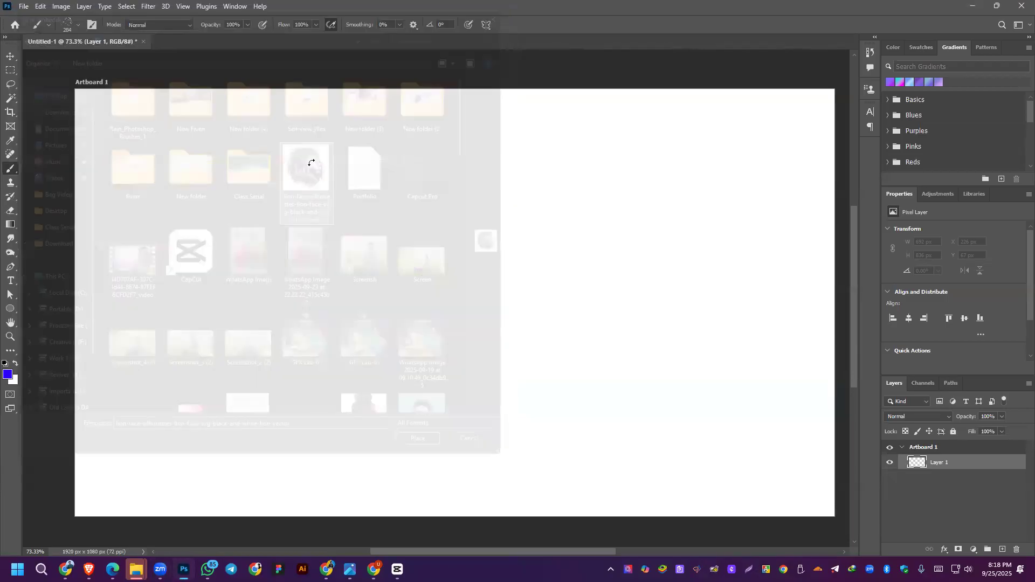
click(535, 24)
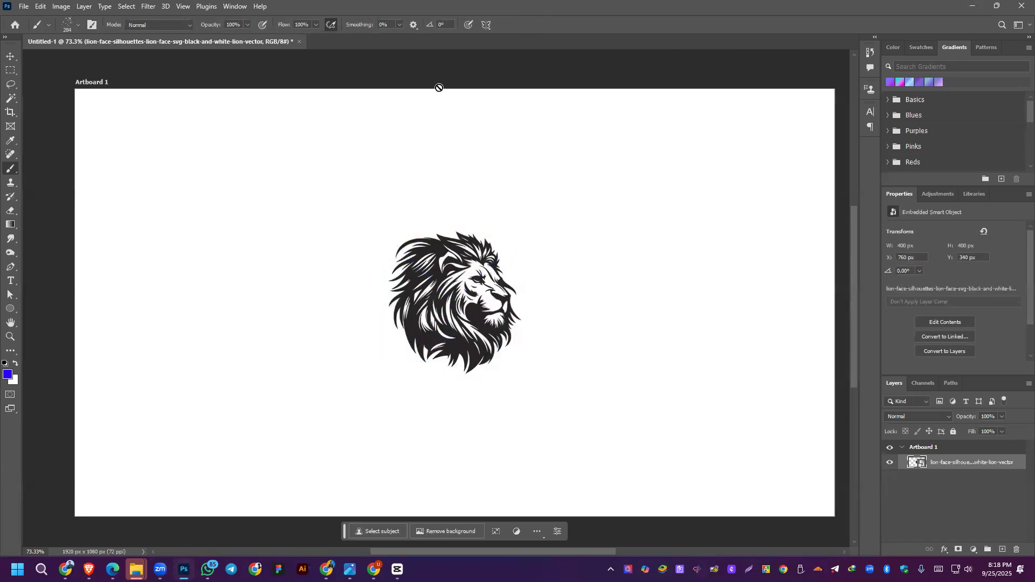
Step: Select the dark area of the lion head using the Magic Wand tool with a tolerance of 100
click(11, 100)
right_click(11, 100)
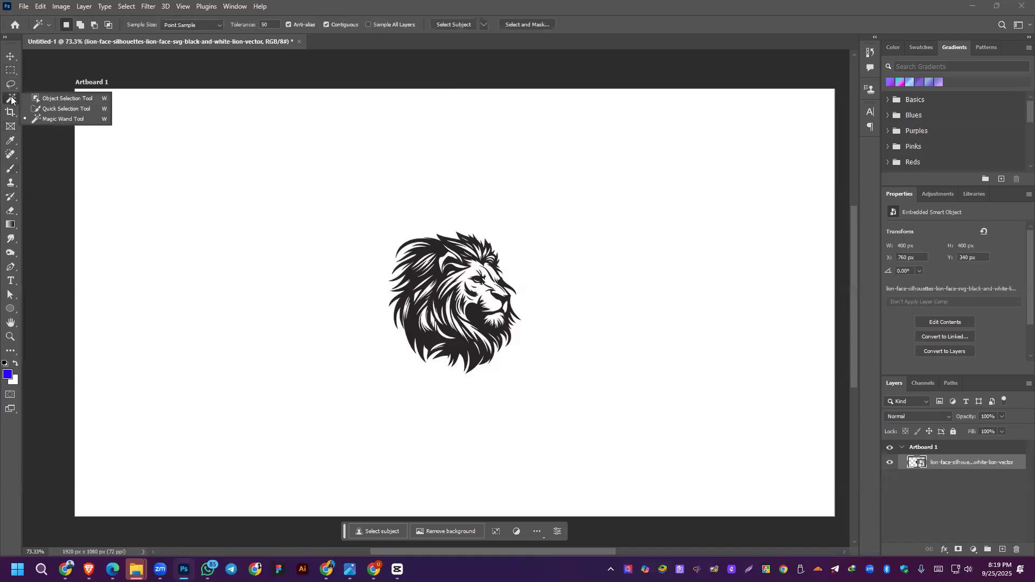
click(54, 118)
text(100)
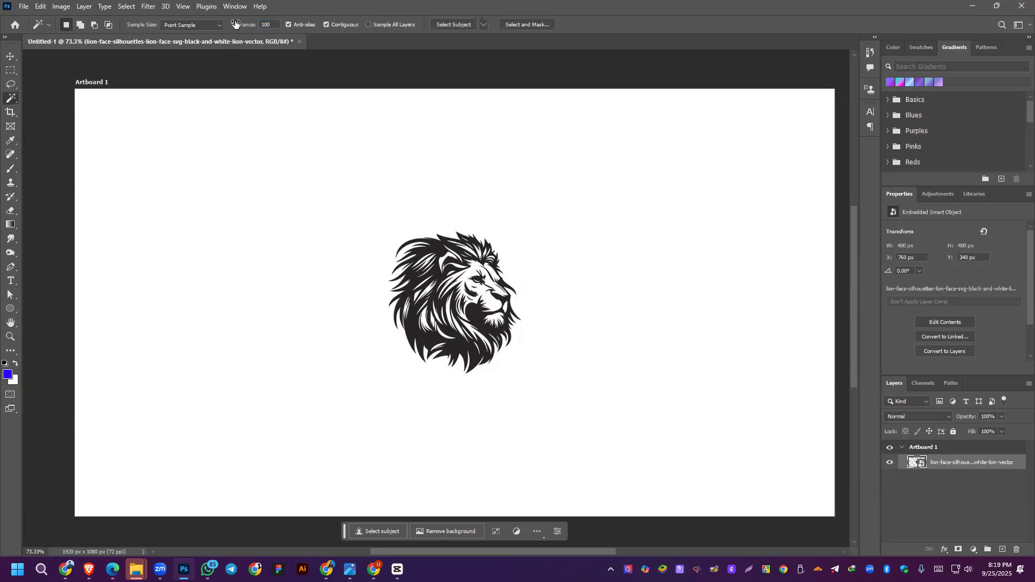
scroll(482, 321, up, 5)
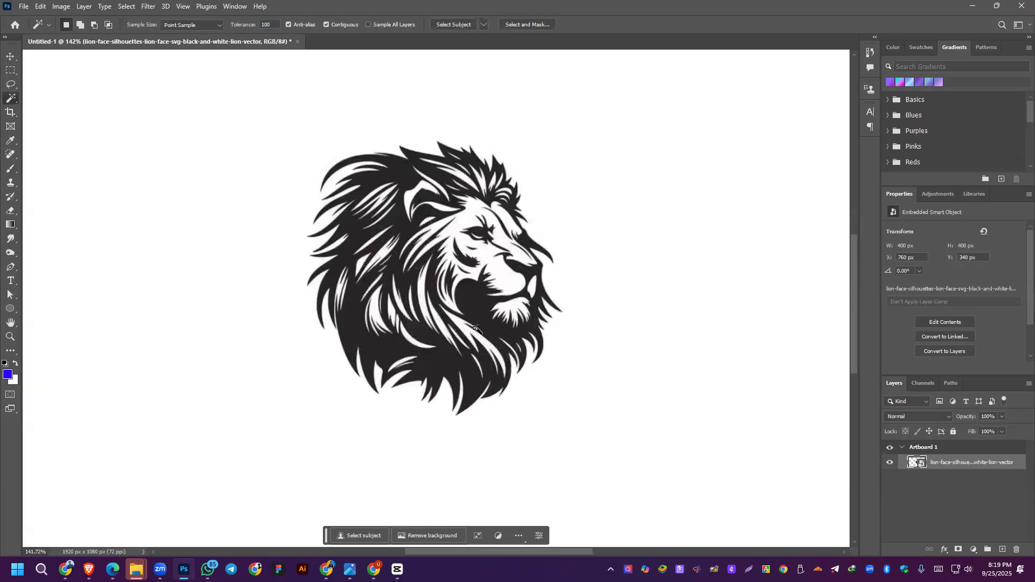
click(462, 410)
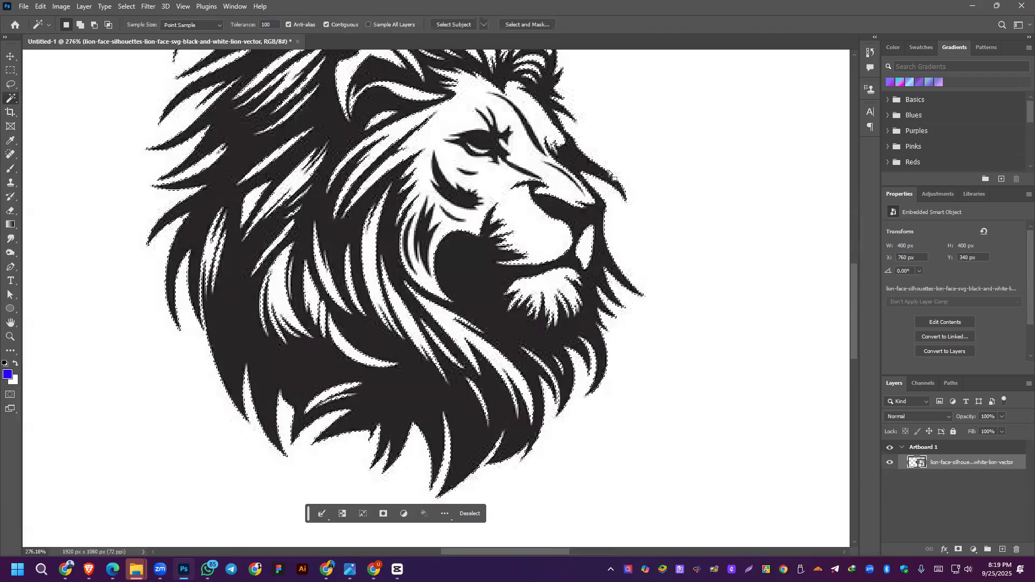
scroll(531, 176, down, 3)
scroll(523, 194, down, 2)
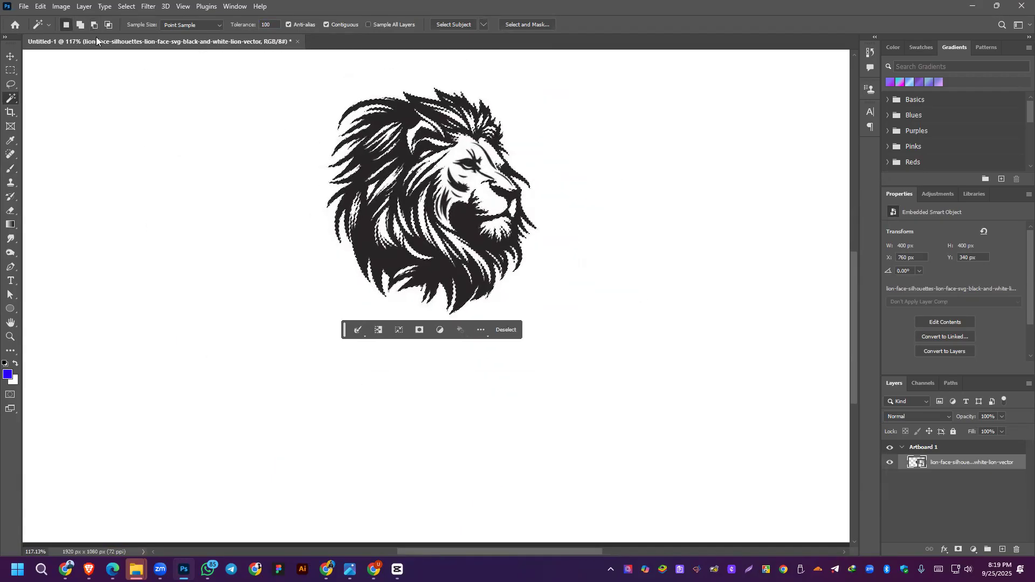
Step: Define the selected lion silhouette as a brush preset named "Lion"
click(41, 7)
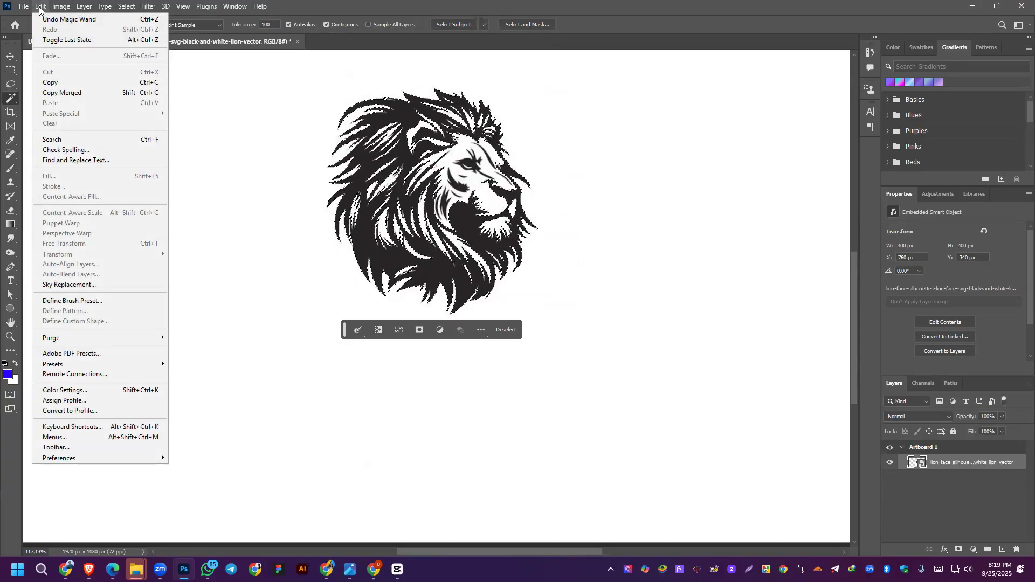
click(76, 301)
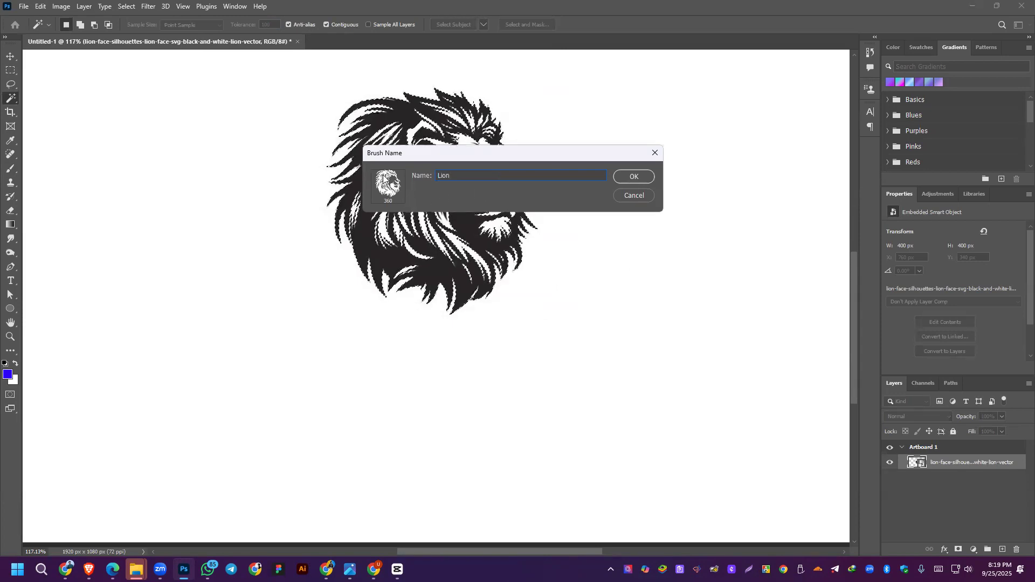
click(635, 177)
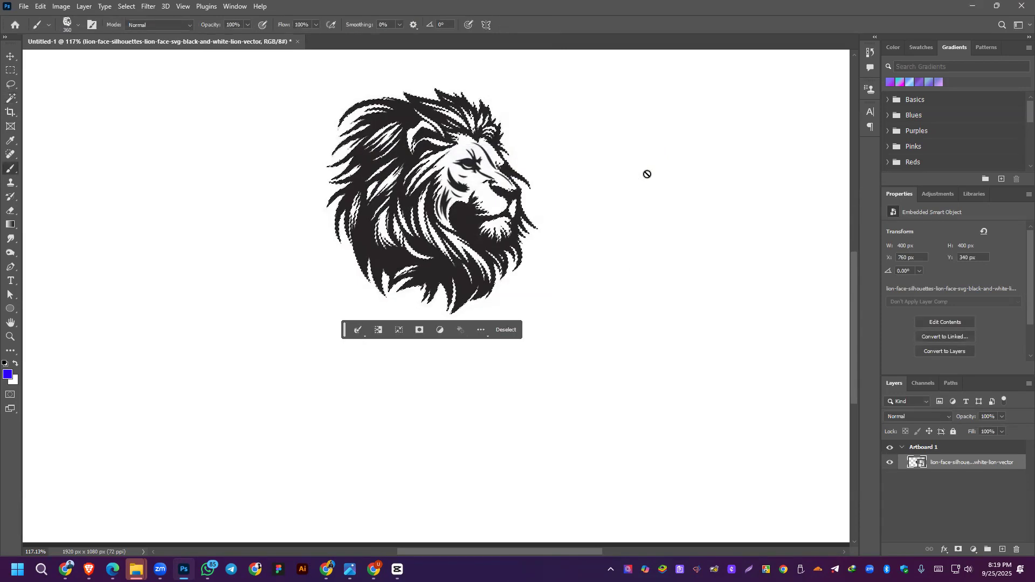
Step: Deselect the lion silhouette and add a new empty layer above the lion image layer
scroll(469, 157, up, 4)
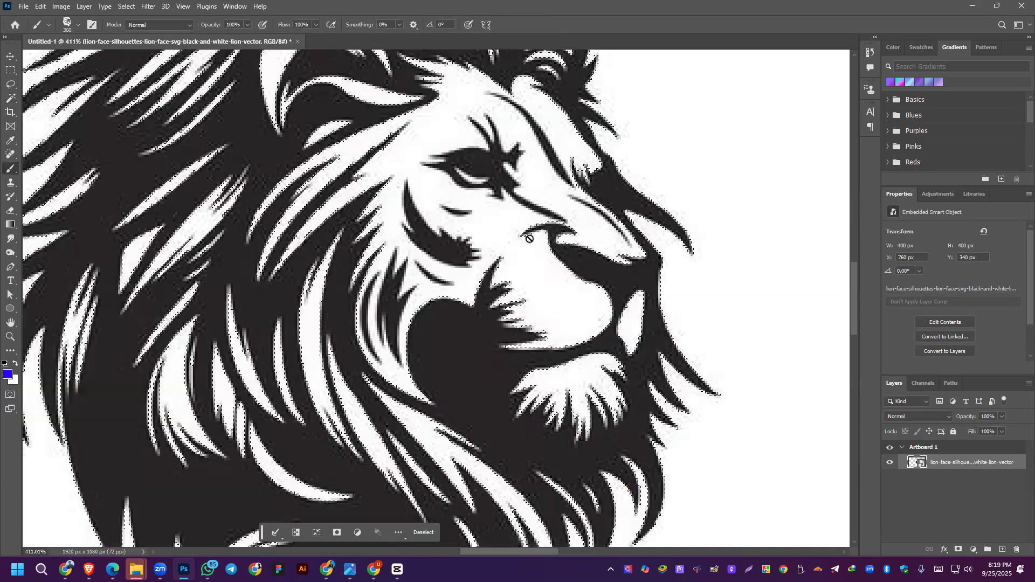
scroll(473, 157, down, 5)
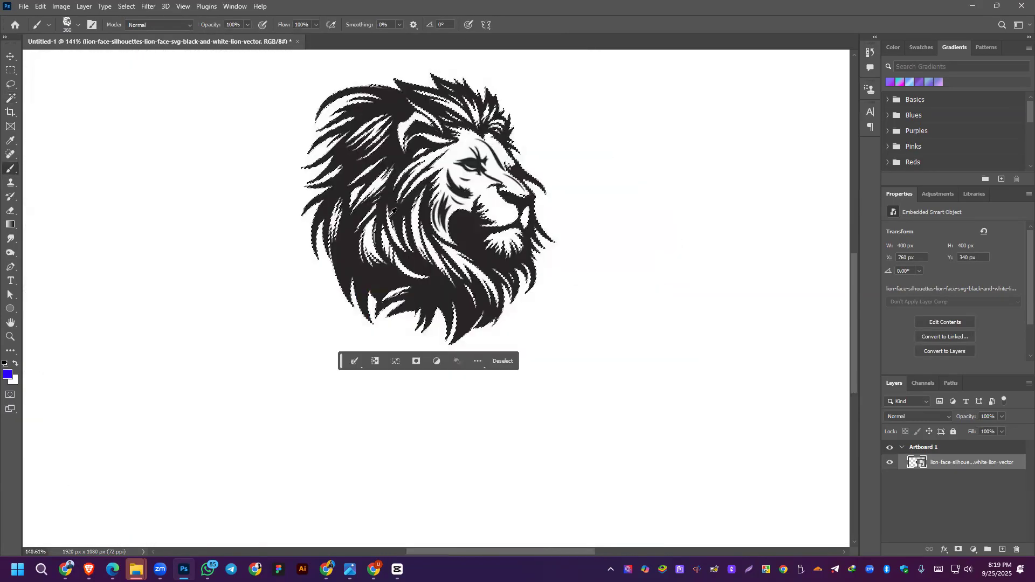
key(ctrl+d)
scroll(273, 209, down, 2)
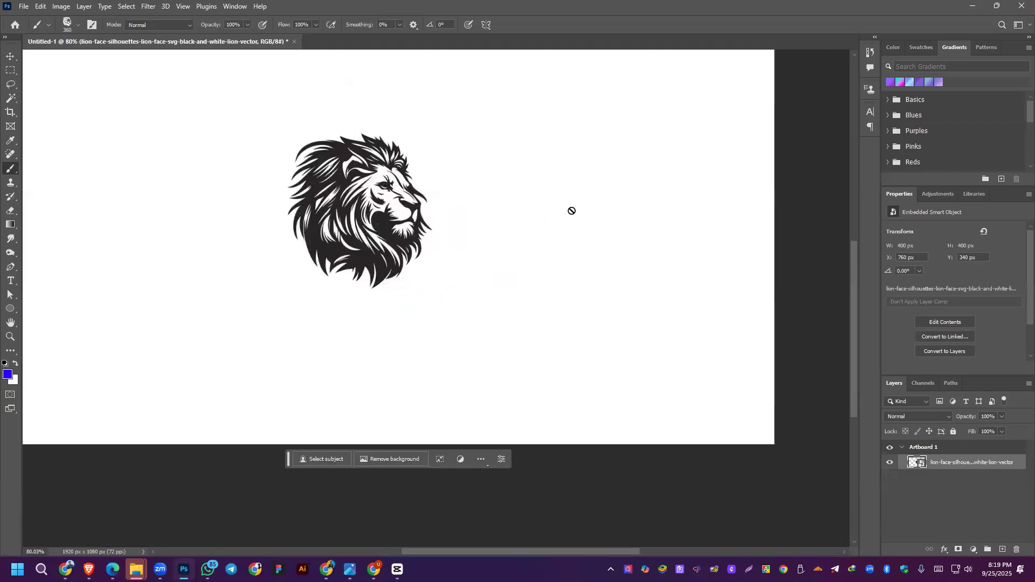
drag(215, 171, 342, 187)
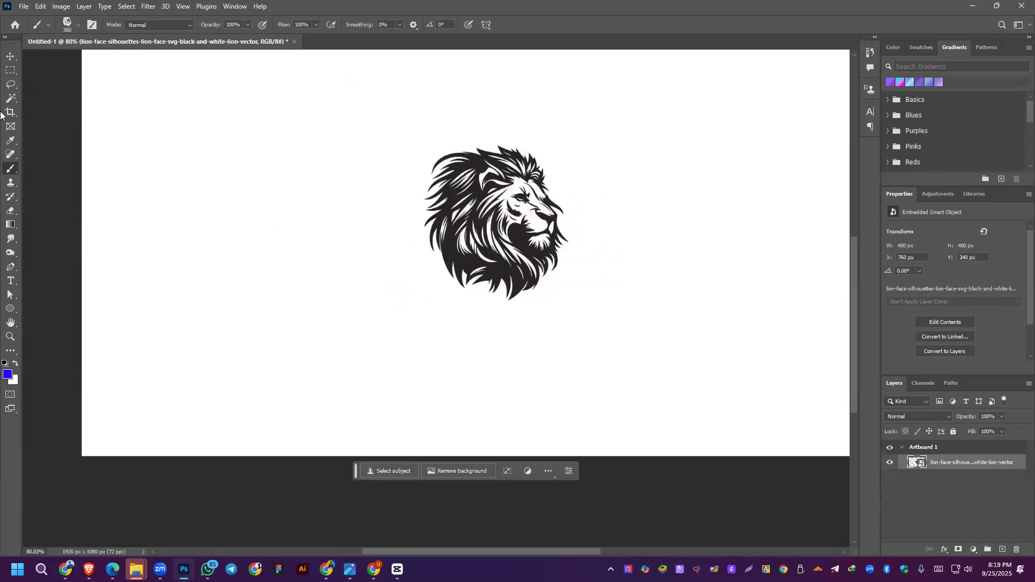
click(959, 479)
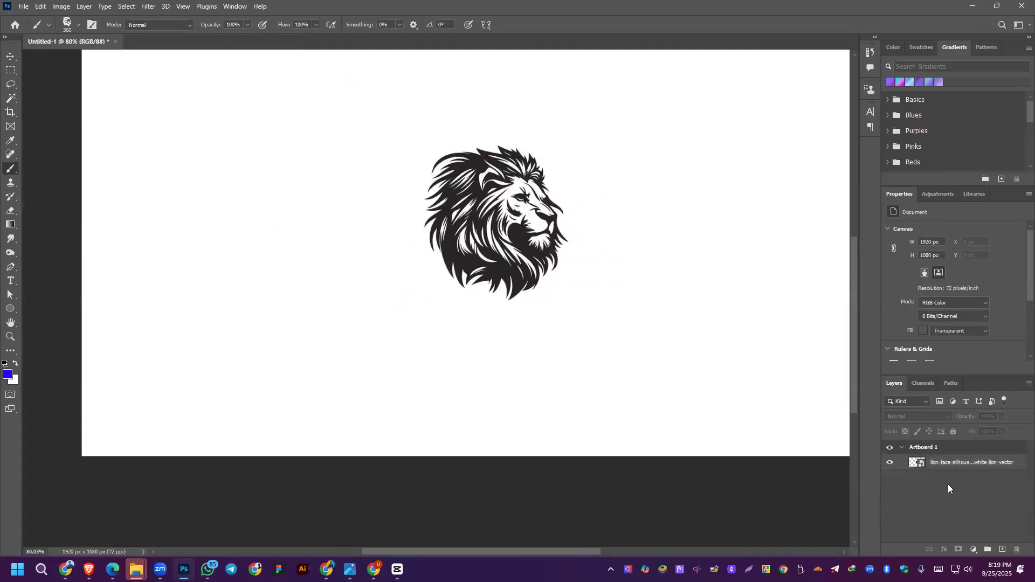
click(1002, 550)
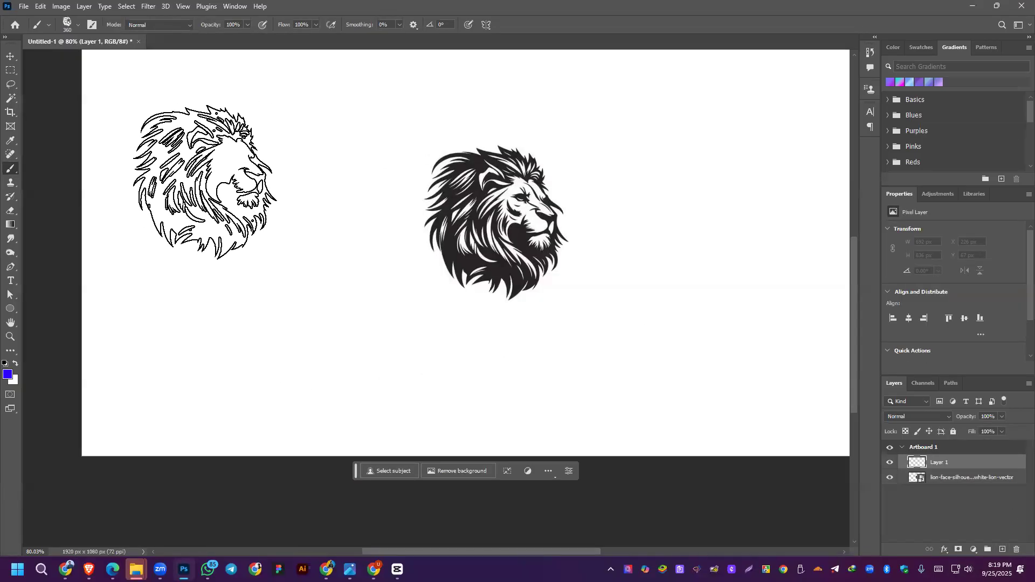
Step: Choose the Lion brush preset and stamp one blue lion beside the original lion image on the new layer
click(80, 25)
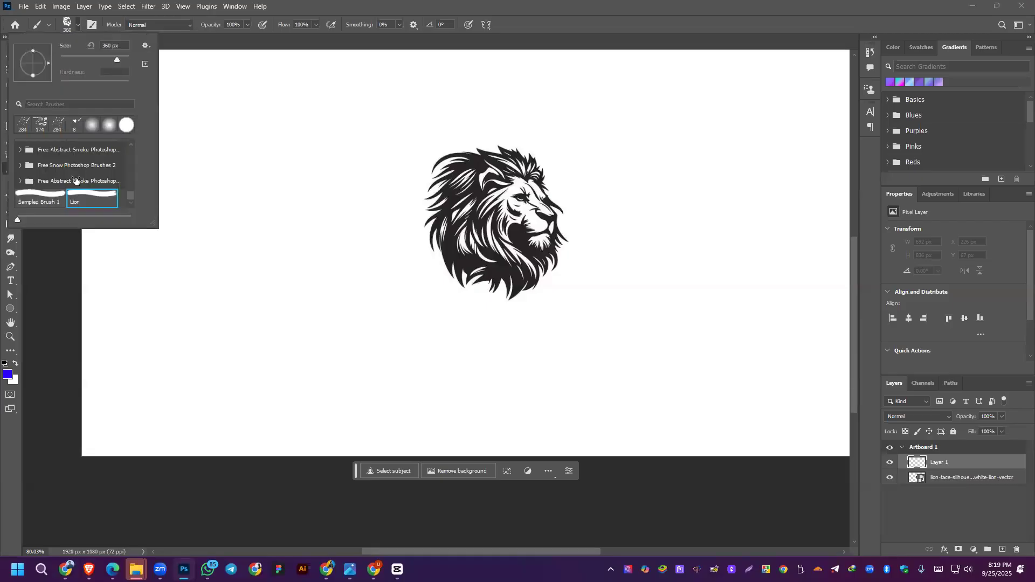
click(409, 5)
click(233, 196)
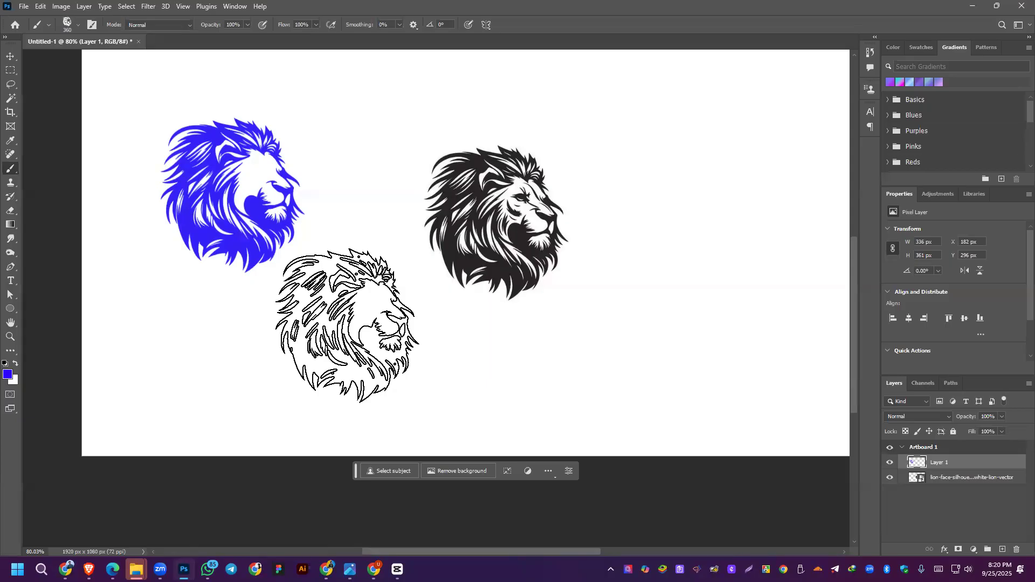
Step: Place the cartoon cat image from the Desktop as an embedded object at its original size on the artboard
click(24, 9)
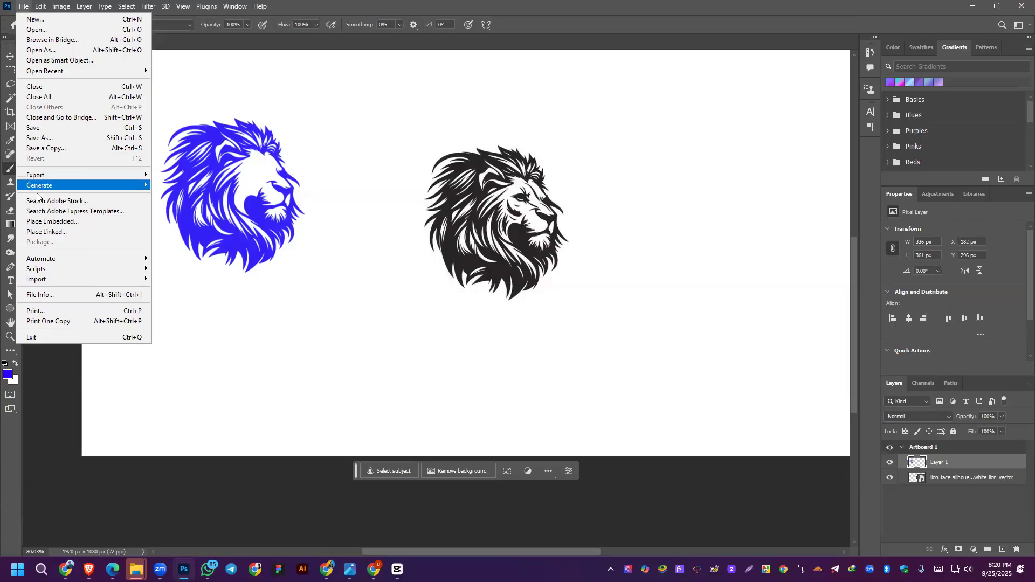
click(38, 223)
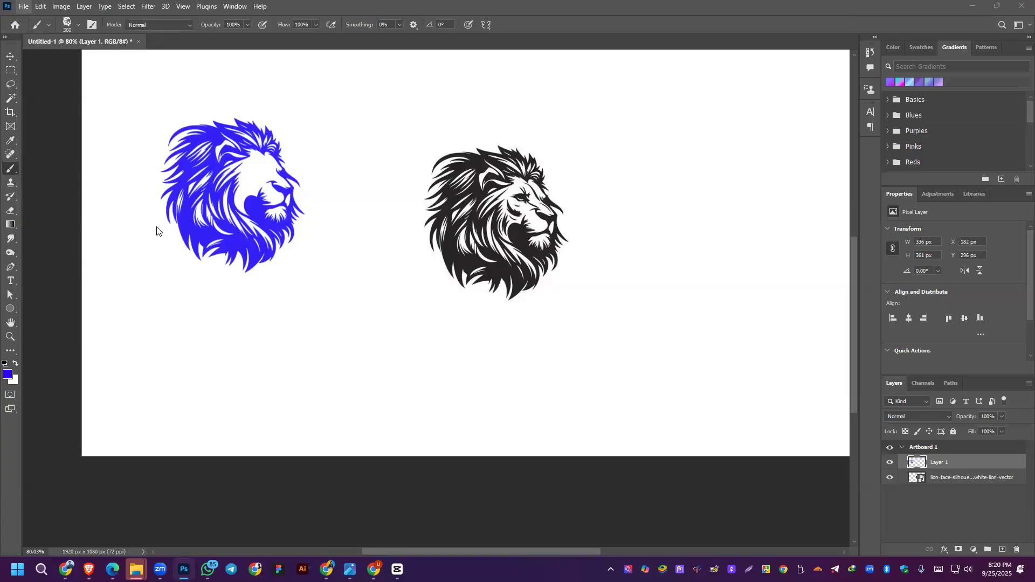
scroll(281, 307, down, 5)
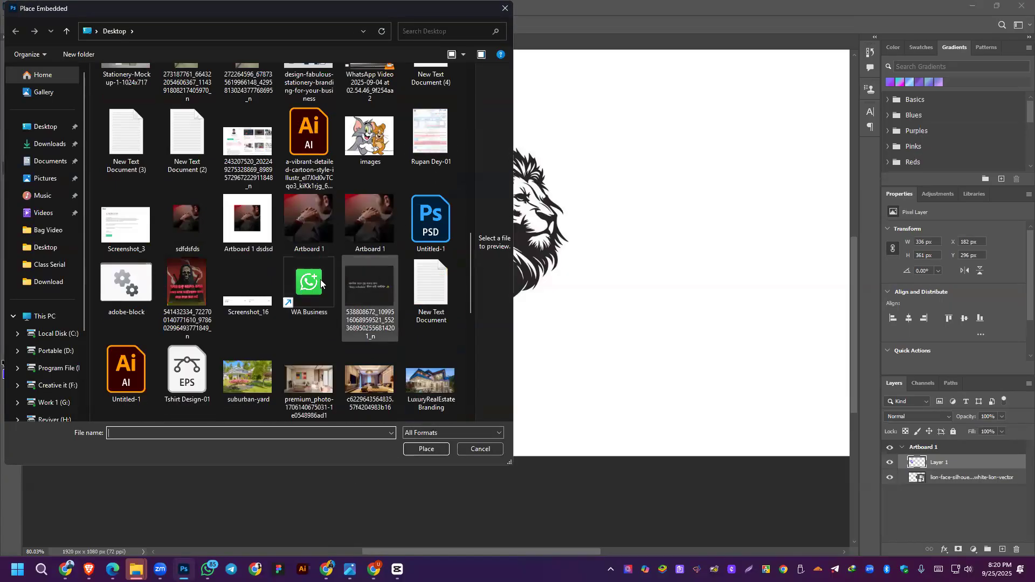
scroll(284, 286, down, 5)
scroll(285, 286, up, 10)
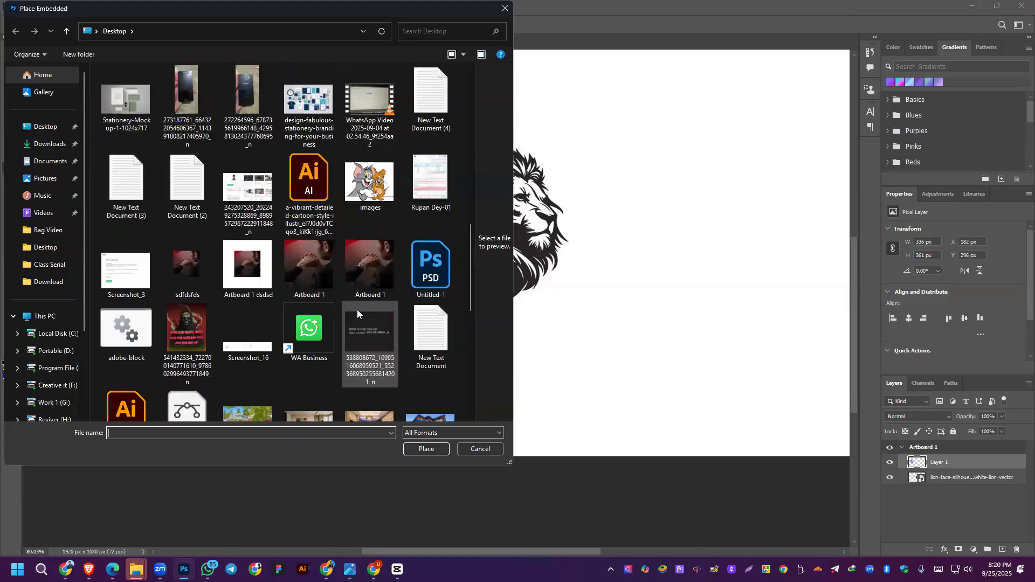
double_click(367, 88)
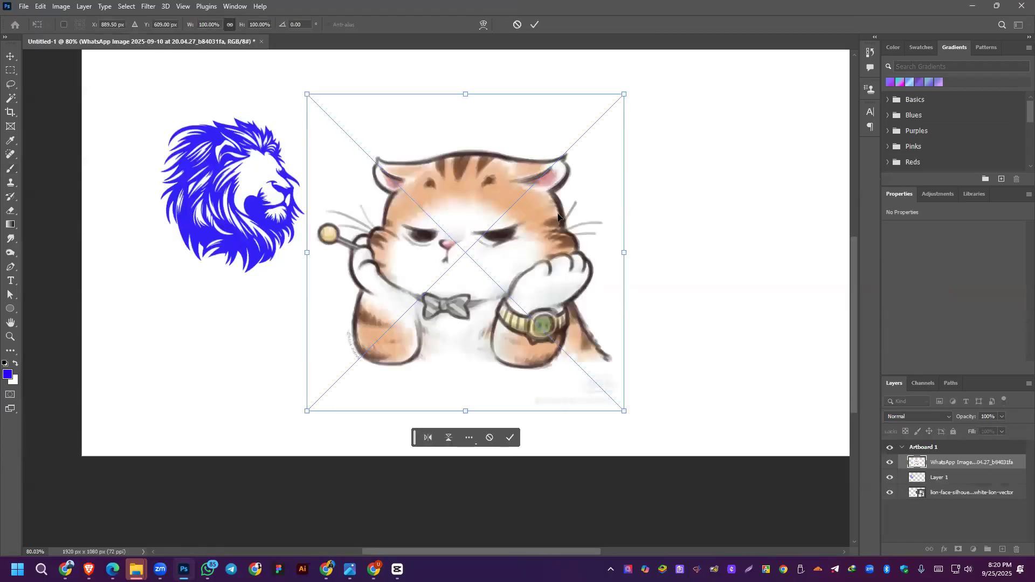
click(534, 25)
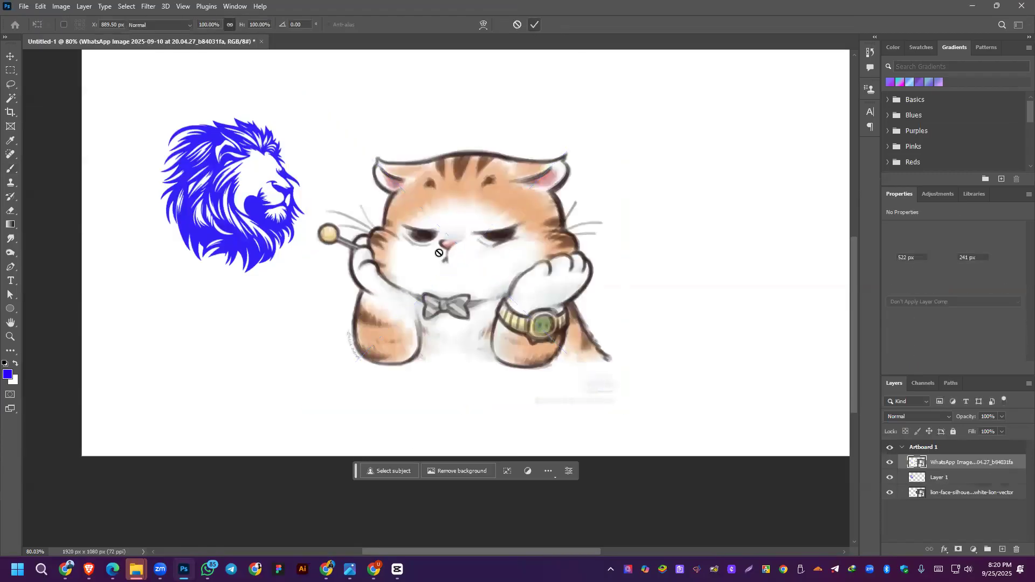
click(453, 221)
click(472, 211)
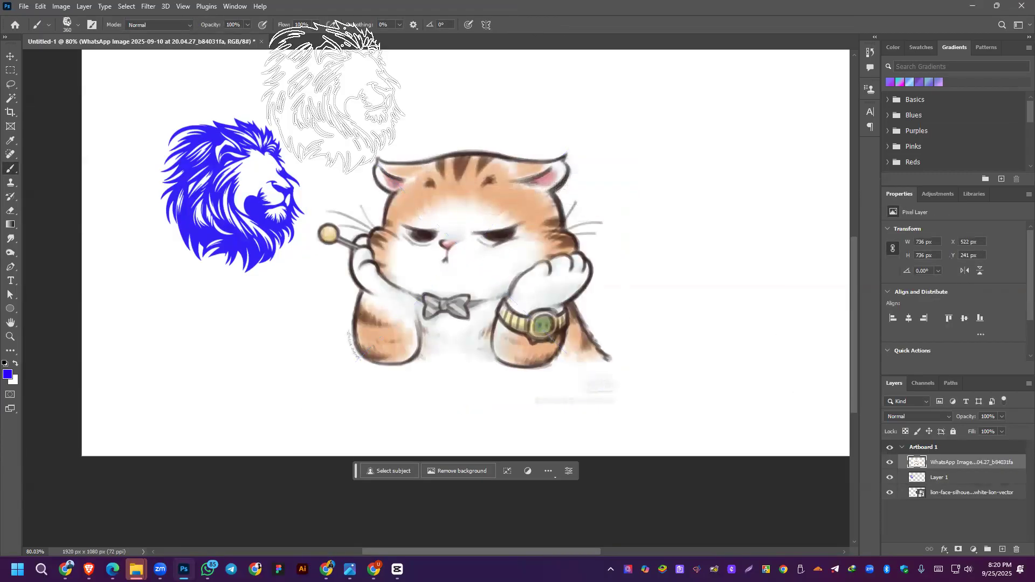
Step: Delete the painted lion layer and the original lion image layer, leaving only the cat image
click(11, 56)
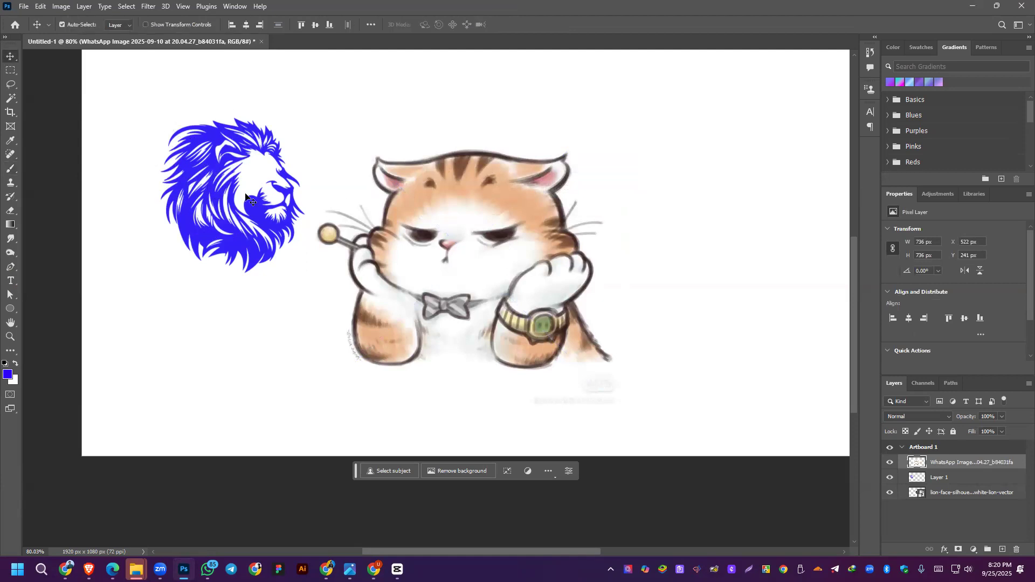
click(977, 478)
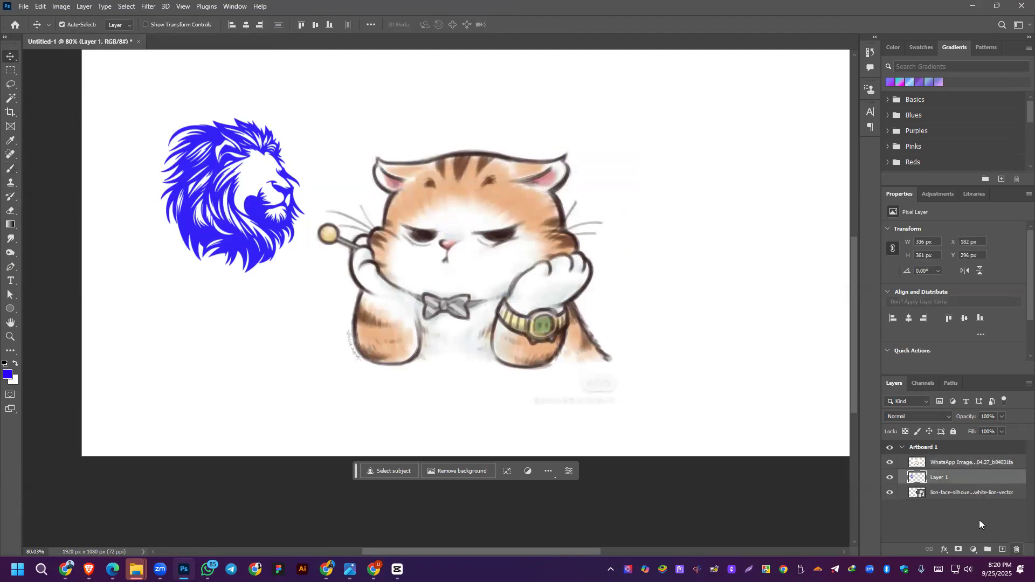
click(1017, 549)
click(1018, 550)
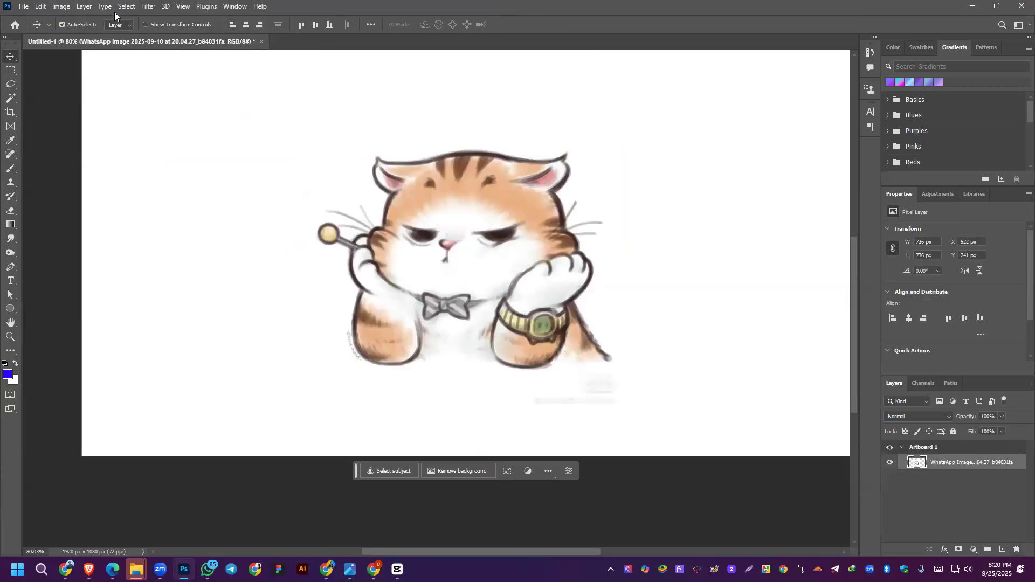
Step: Select the white background around the cat using the Magic Wand tool with a tolerance of 50
click(8, 100)
click(218, 161)
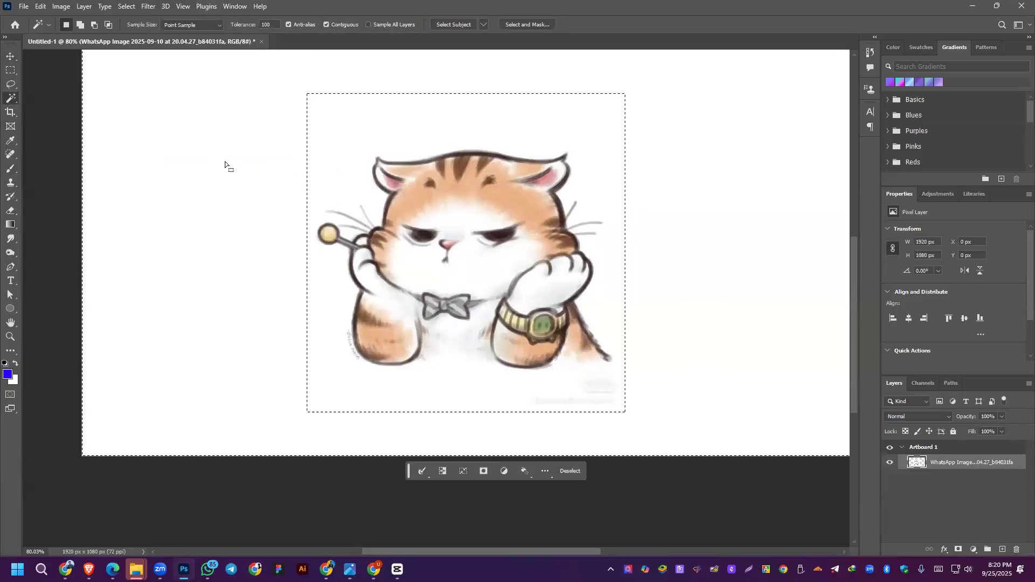
click(336, 137)
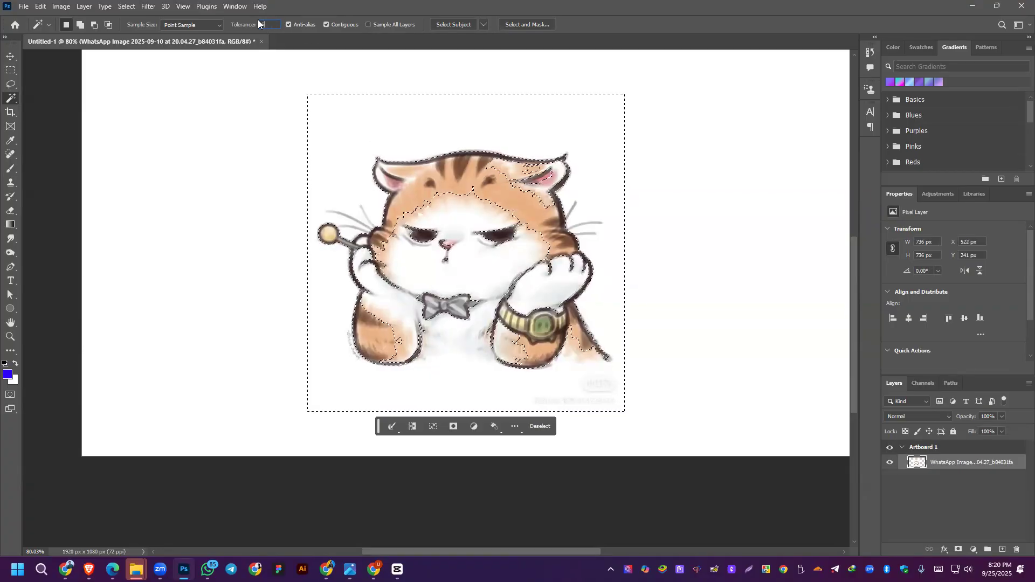
click(286, 65)
click(358, 141)
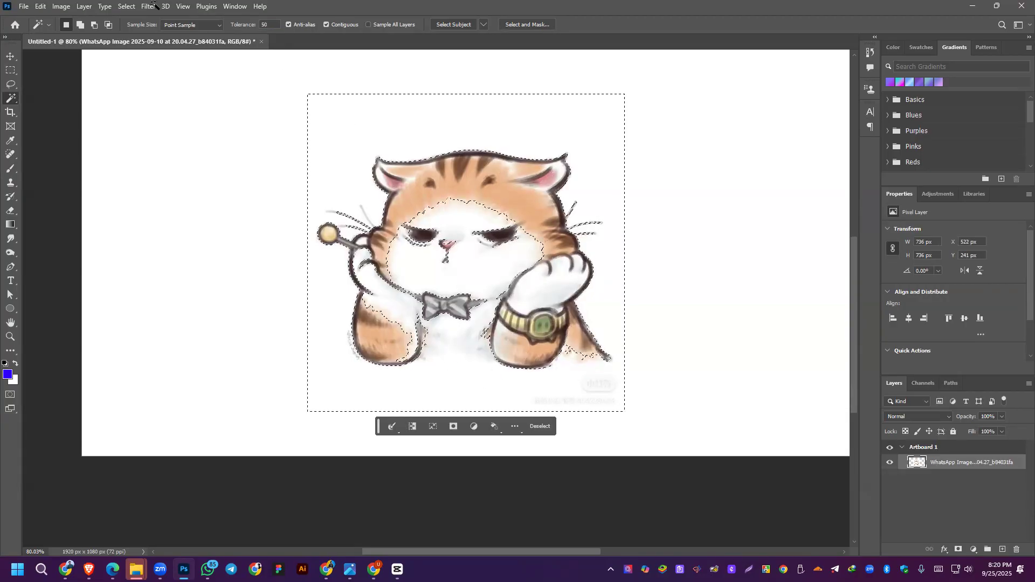
Step: Invert the selection and define the cat as a brush preset, keeping the suggested name
click(126, 6)
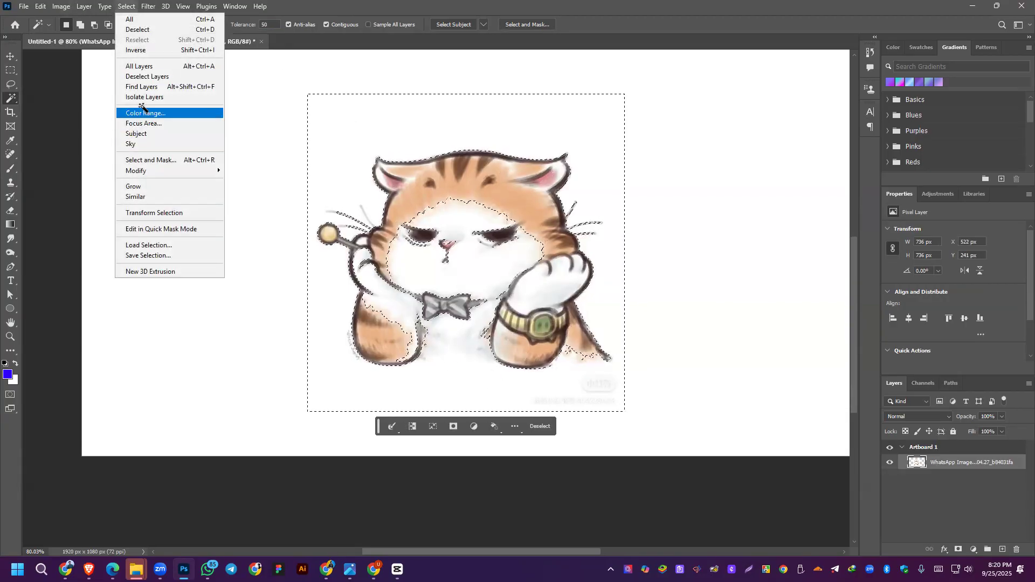
click(142, 51)
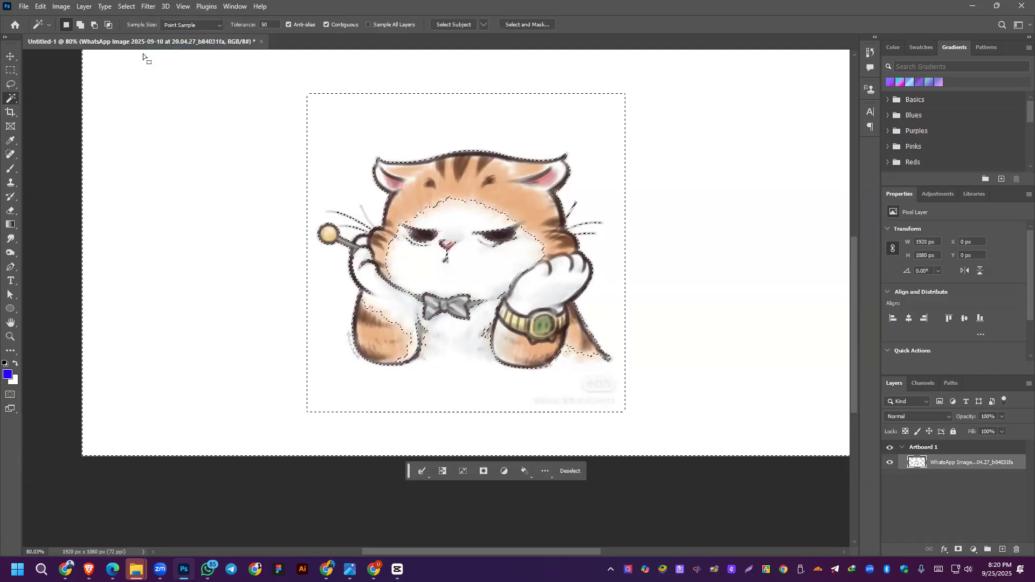
click(39, 7)
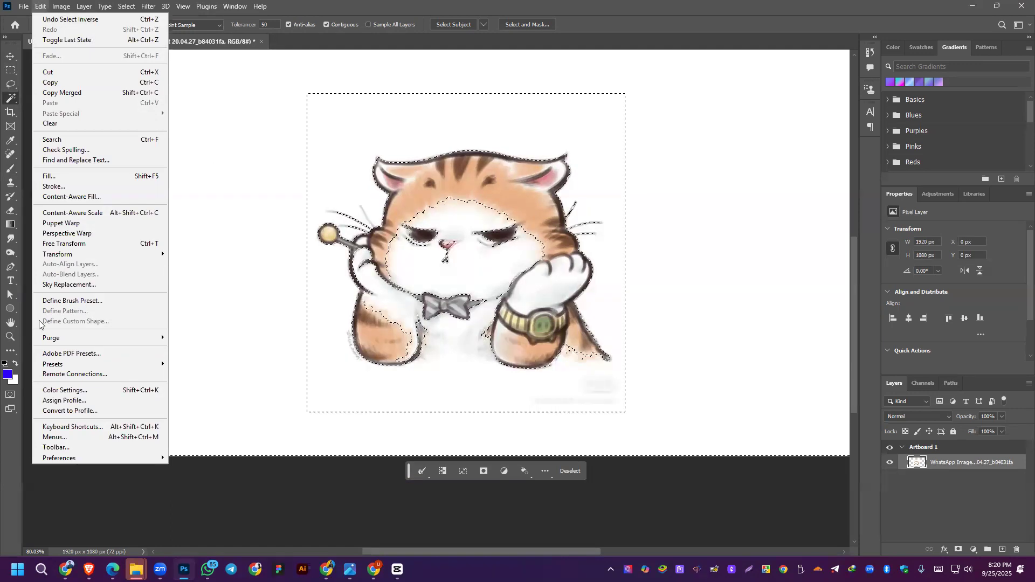
click(72, 300)
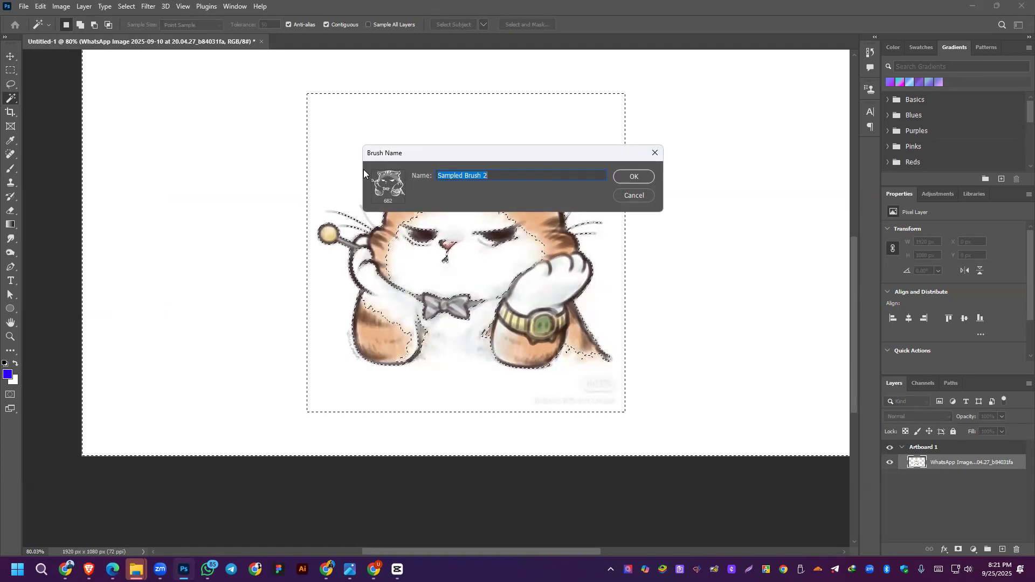
click(637, 175)
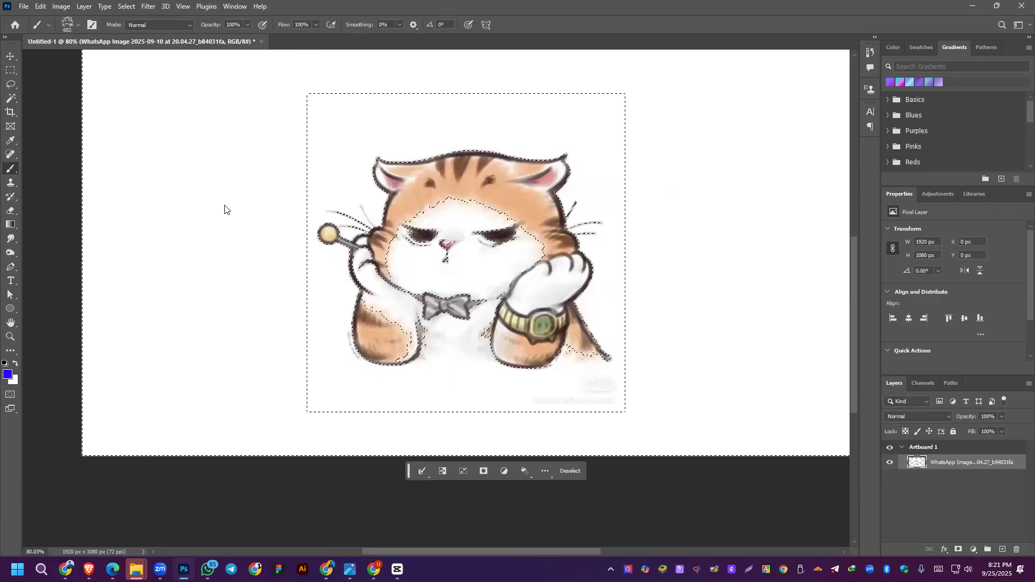
Step: Reduce the cat brush size to 300 px and stamp one blue cat beside the original cat image
key(bracketleft)
key(bracketleft)
key(bracketleft)
key(bracketleft)
click(173, 209)
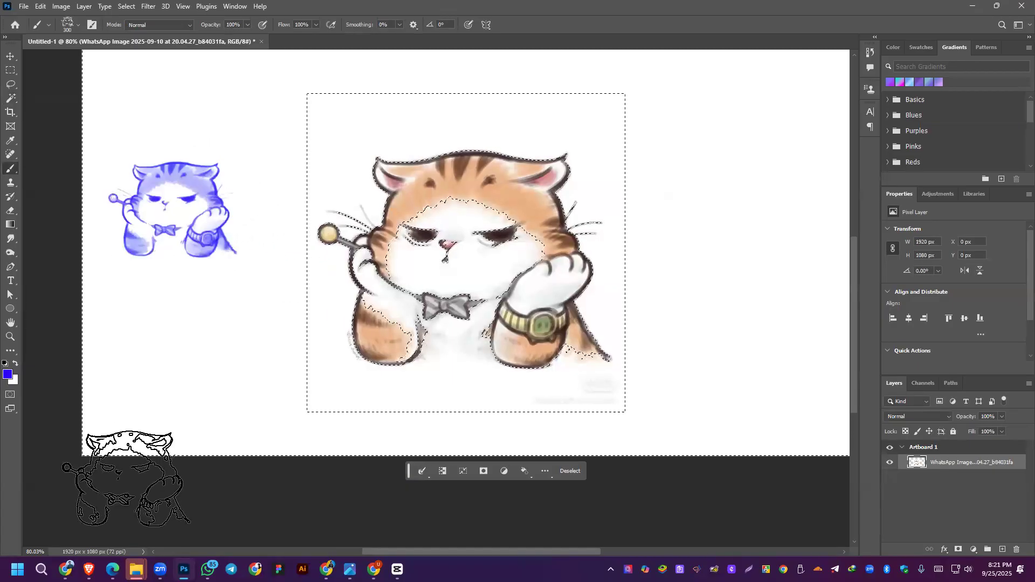
scroll(174, 235, up, 4)
drag(222, 241, 331, 354)
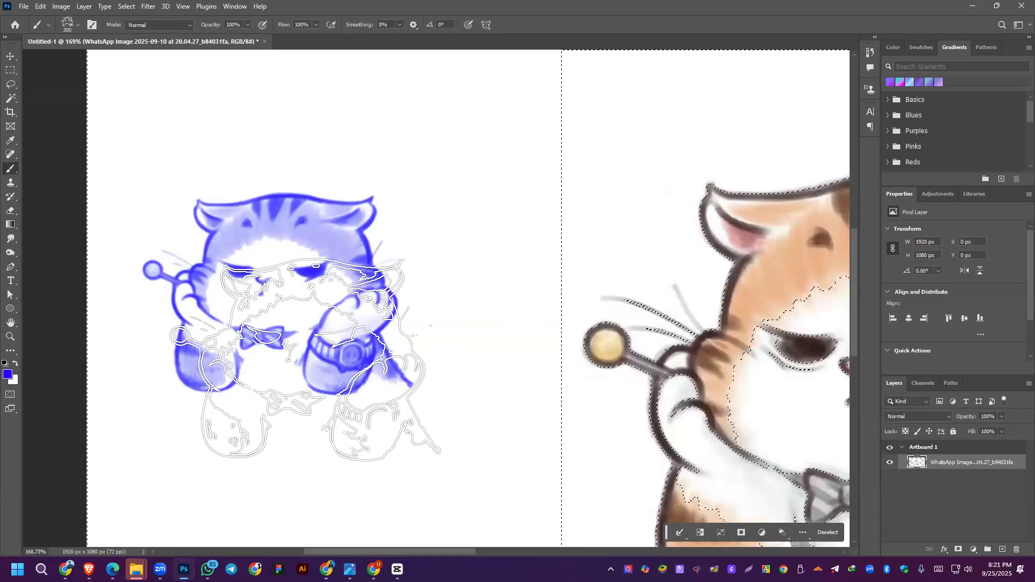
scroll(334, 301, down, 3)
Step: Delete the cat image layer and clear the remaining selection
key(v)
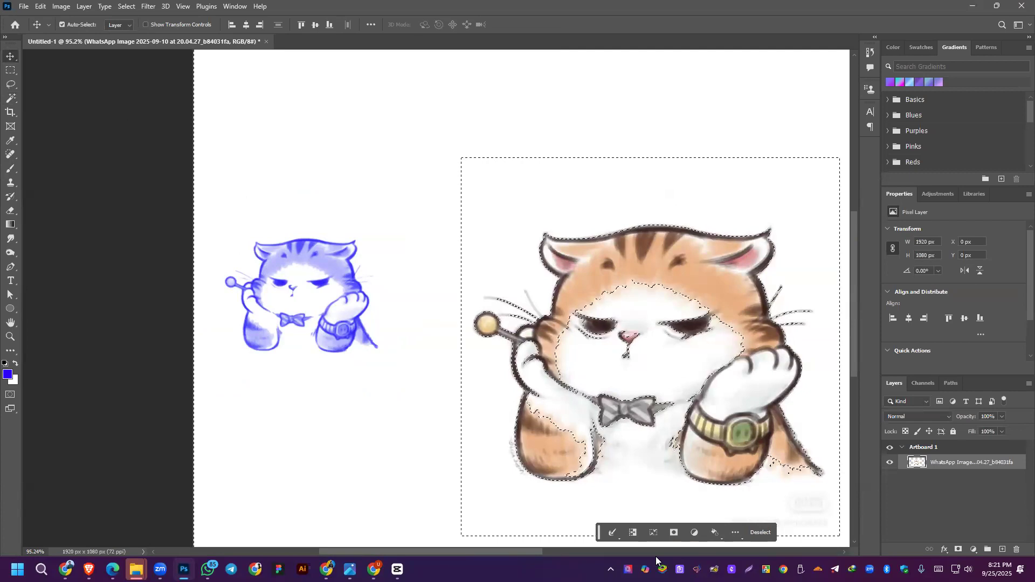
key(ctrl+d)
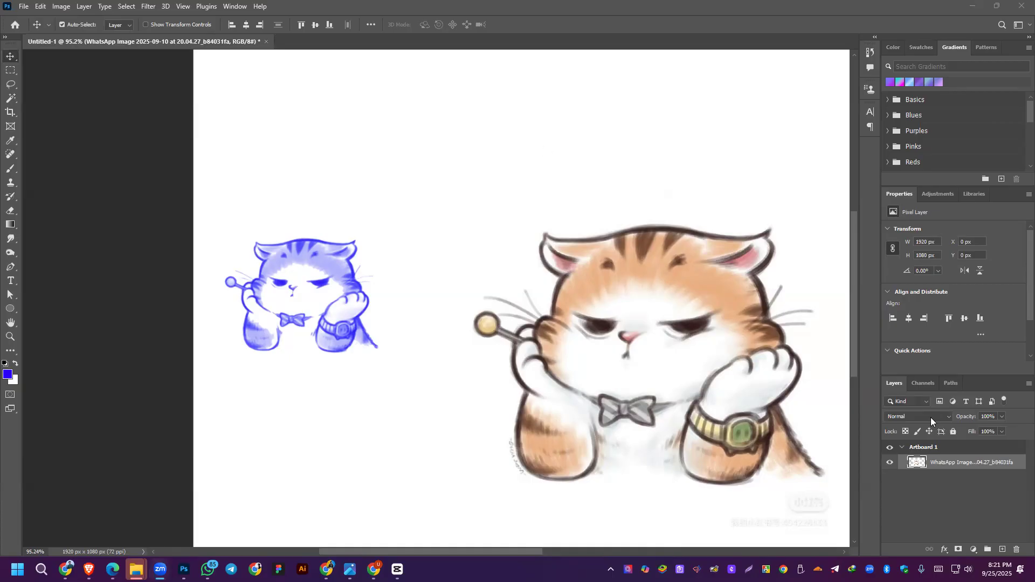
click(956, 467)
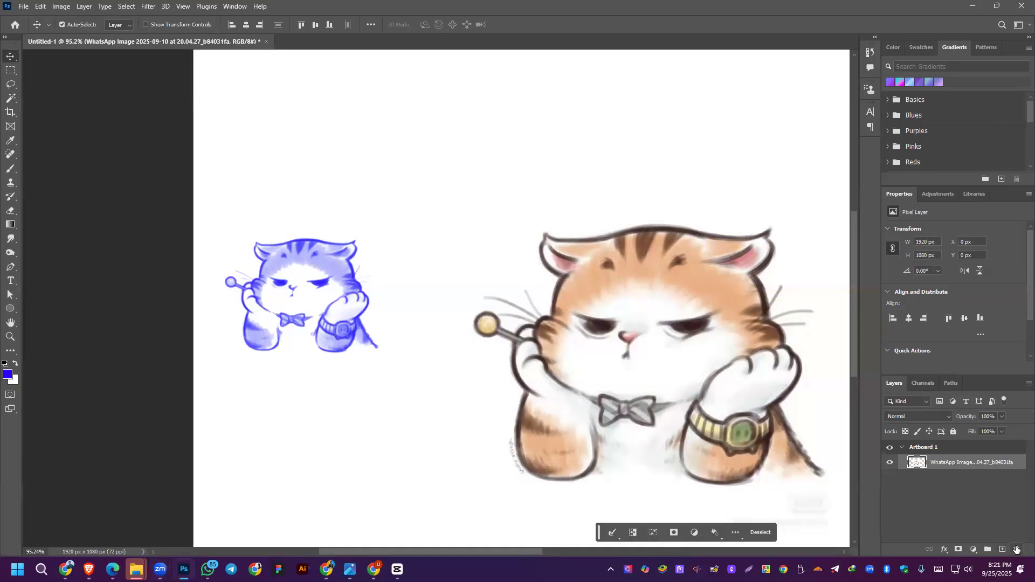
click(1016, 549)
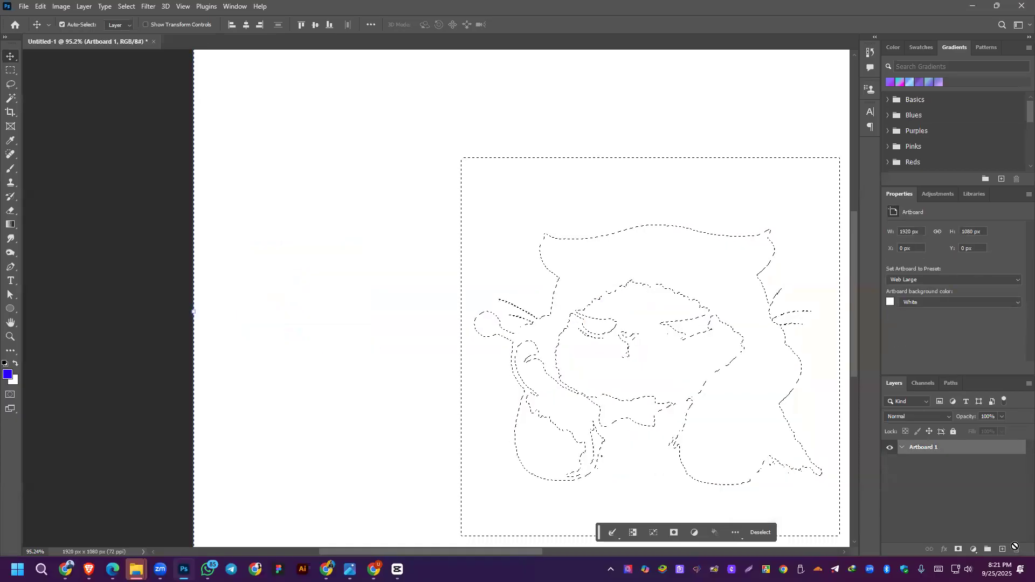
key(ctrl+d)
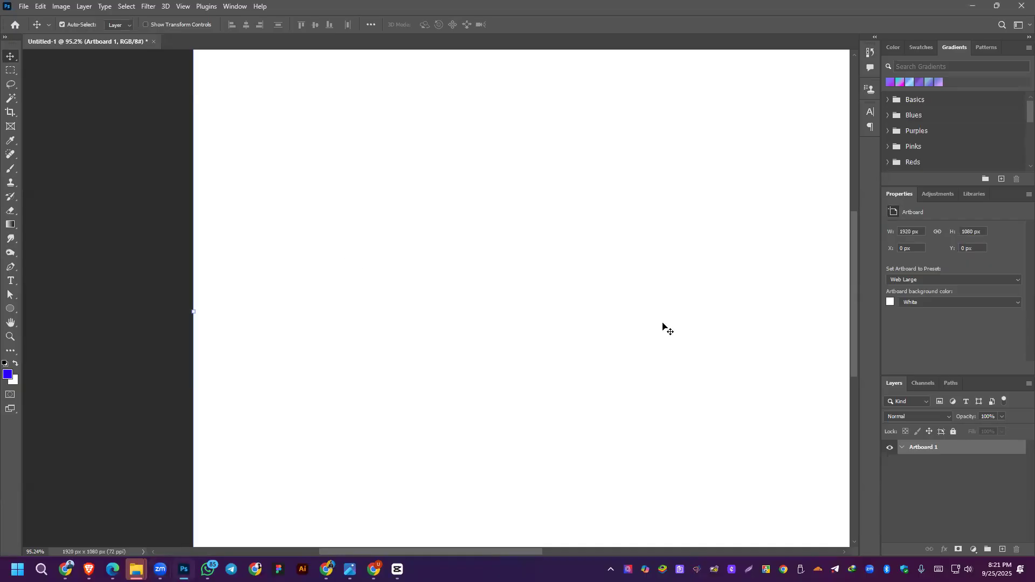
Step: Add a new empty layer to the artboard and bring the whole artboard into view
drag(665, 328, 497, 321)
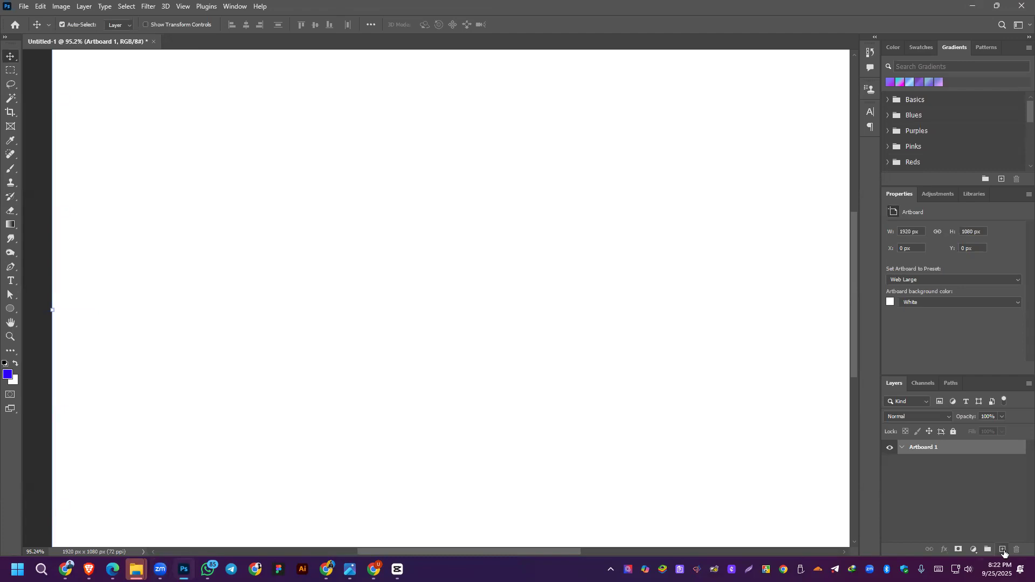
key(ctrl+shift+alt+n)
scroll(347, 271, down, 3)
drag(591, 280, 520, 289)
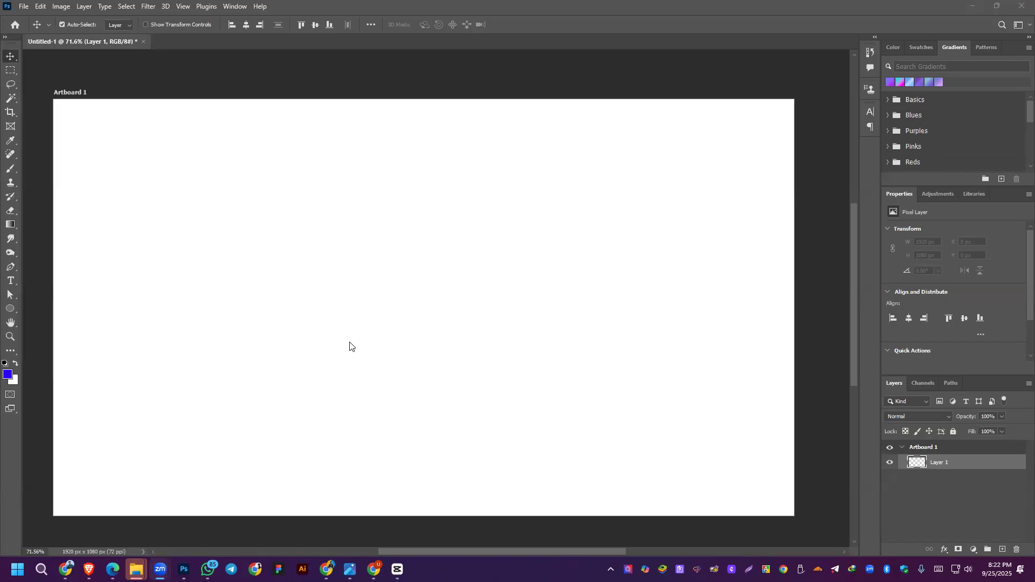
Step: Try out several lighter and darker blue shades for the foreground color, and cancel without applying one
click(7, 375)
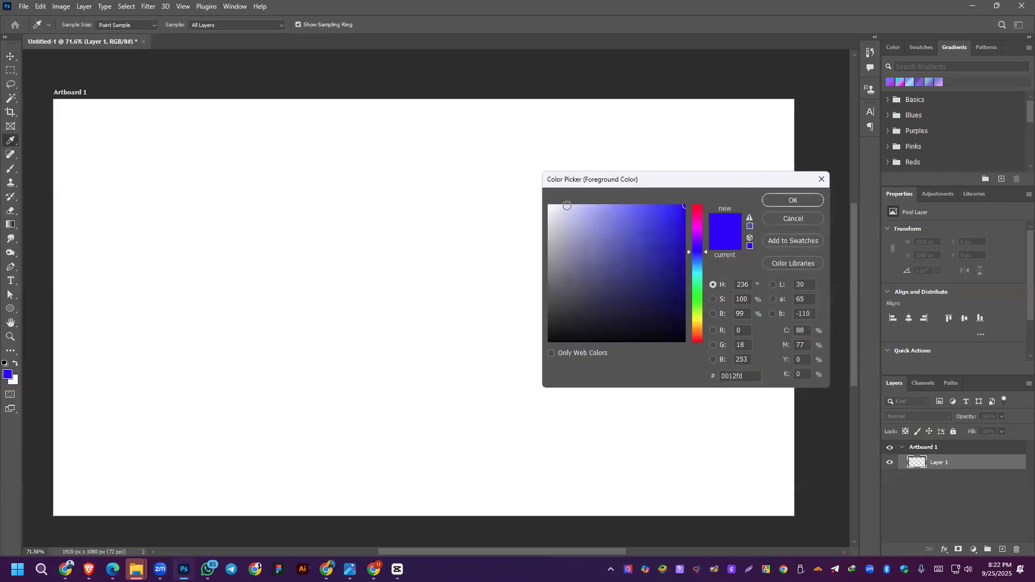
click(611, 209)
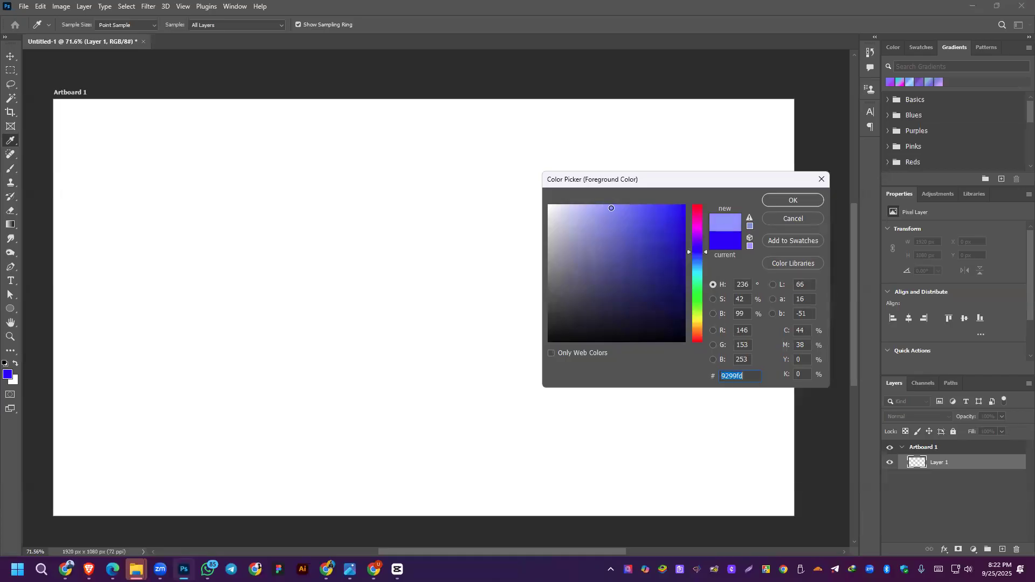
click(636, 263)
click(671, 233)
click(635, 210)
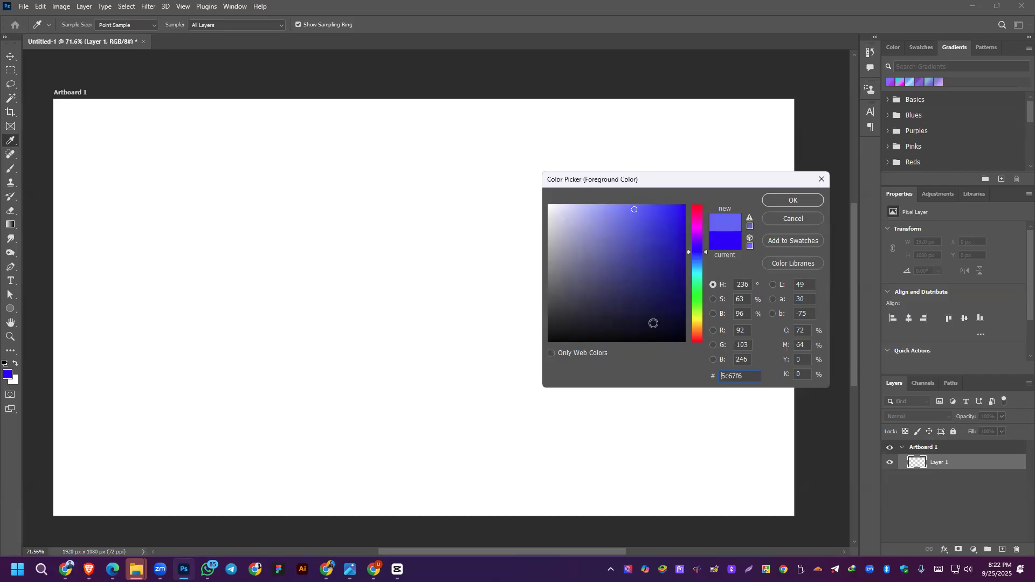
click(794, 219)
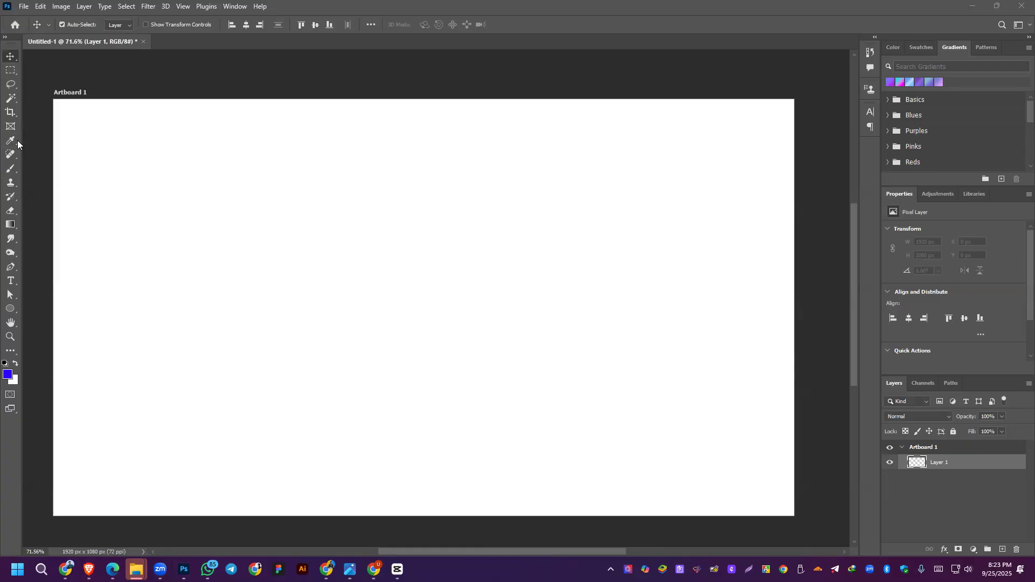
Step: Activate the Brush tool and choose the Hard Round preset from the General Brushes group
click(8, 171)
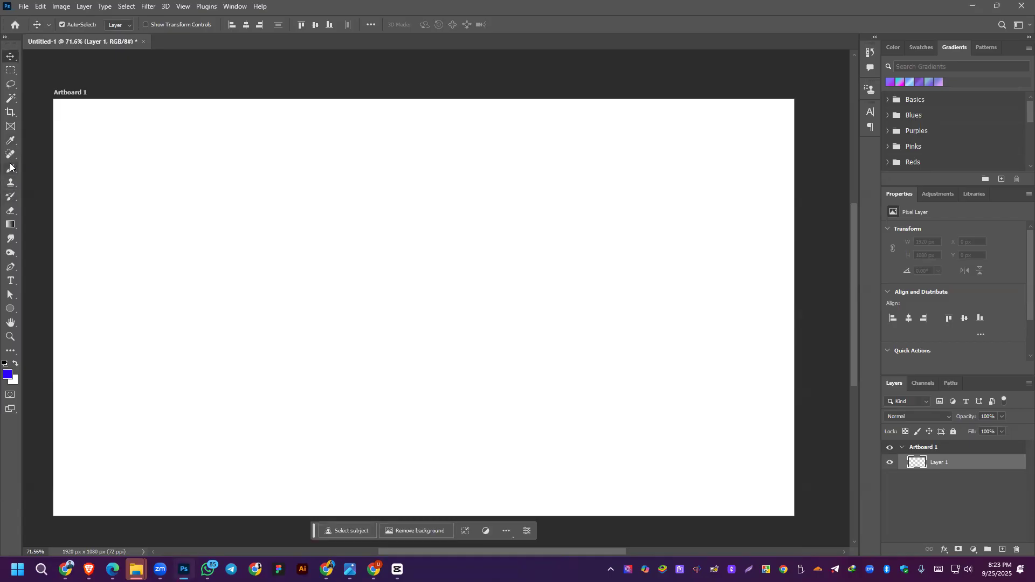
click(10, 168)
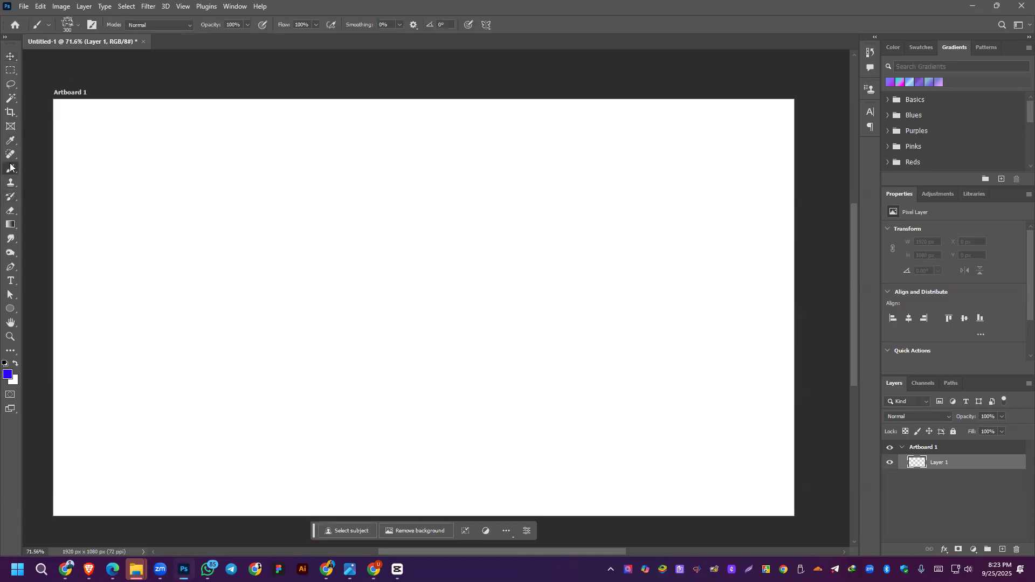
click(67, 24)
scroll(51, 174, up, 5)
scroll(51, 173, up, 5)
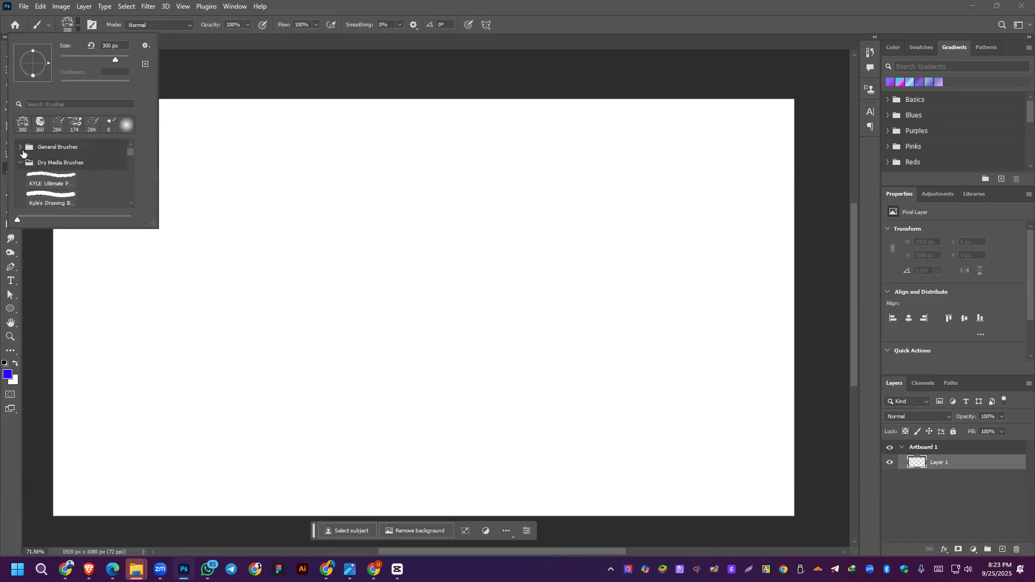
click(20, 147)
click(36, 162)
click(51, 186)
click(347, 4)
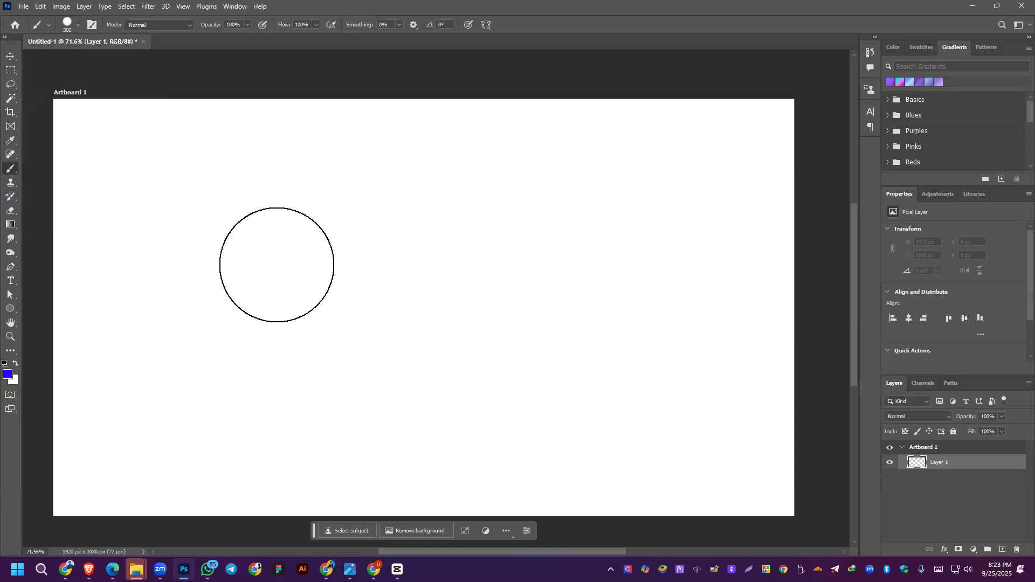
Step: Reduce the Hard Round brush size to 150 px
key(bracketleft)
key(bracketleft)
key(bracketleft)
key(bracketleft)
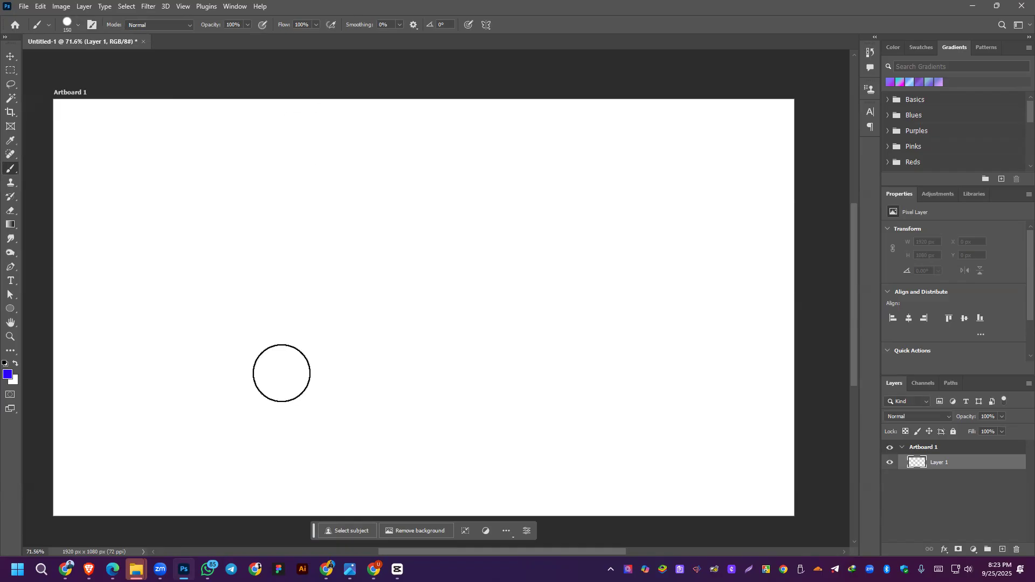
Step: Switch to Chrome and open the brusheezy.com website in place of the lion clip art search
click(374, 570)
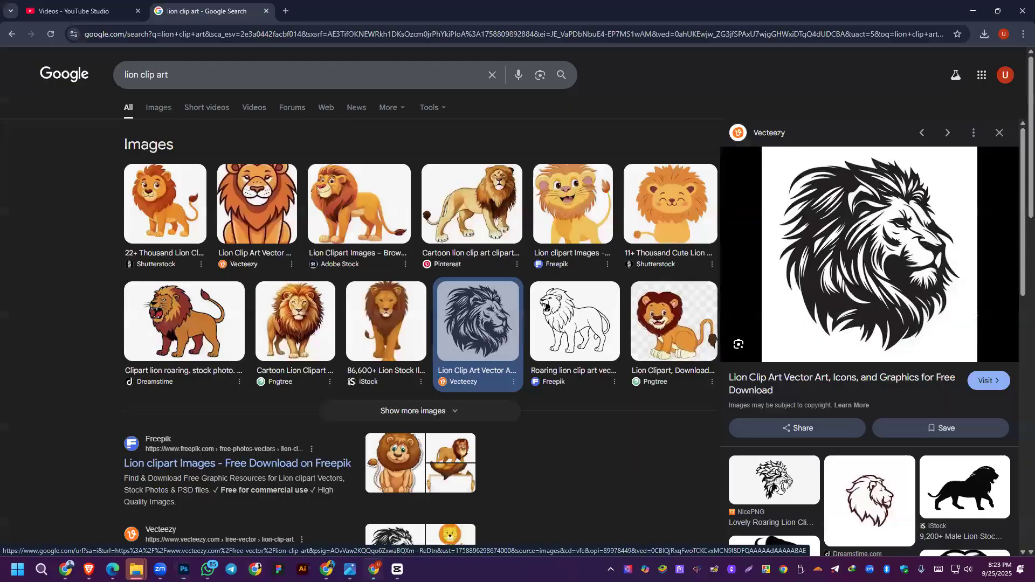
click(164, 34)
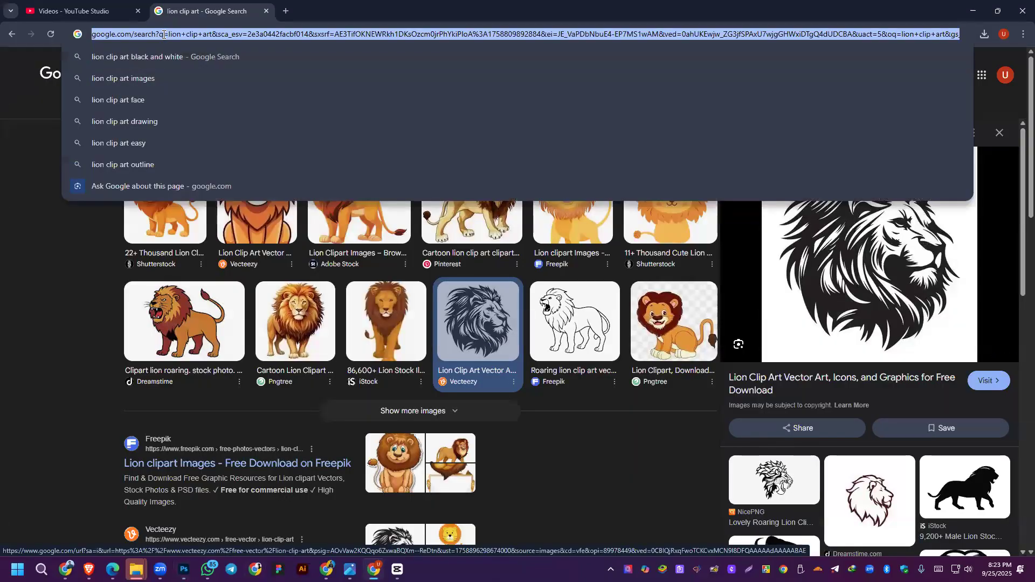
text(brushe)
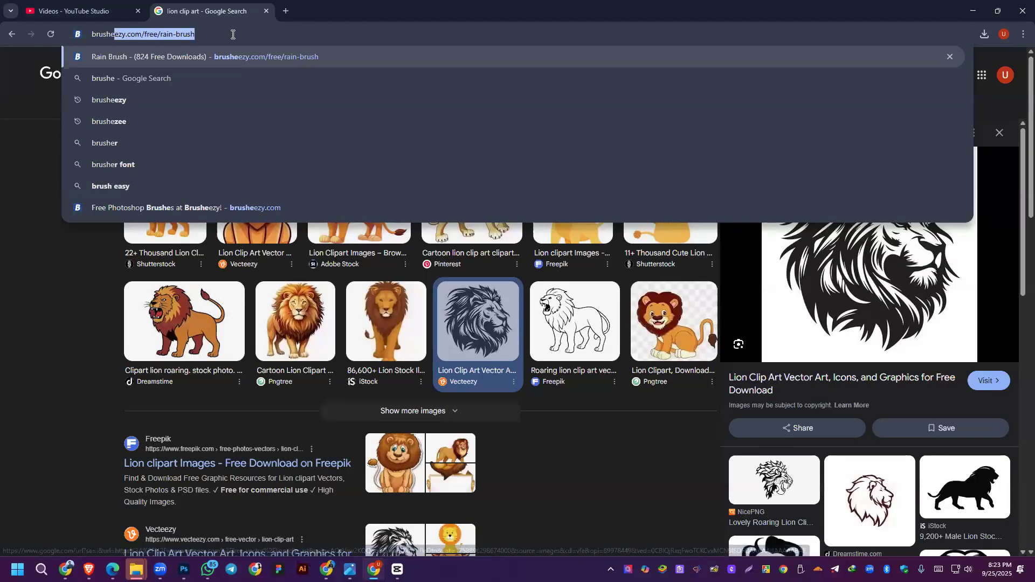
text(ezy.com)
key(Delete)
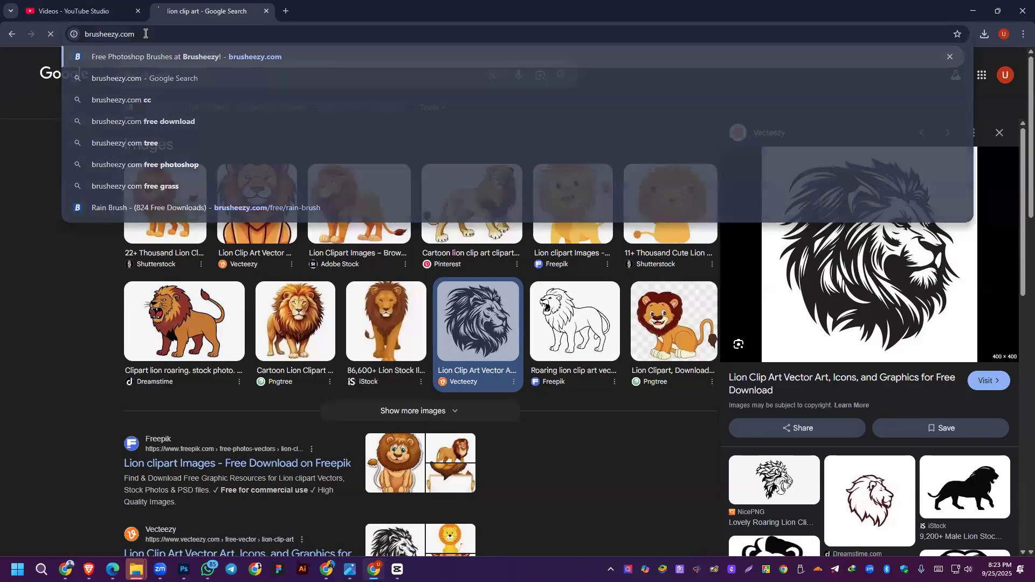
key(Return)
click(156, 36)
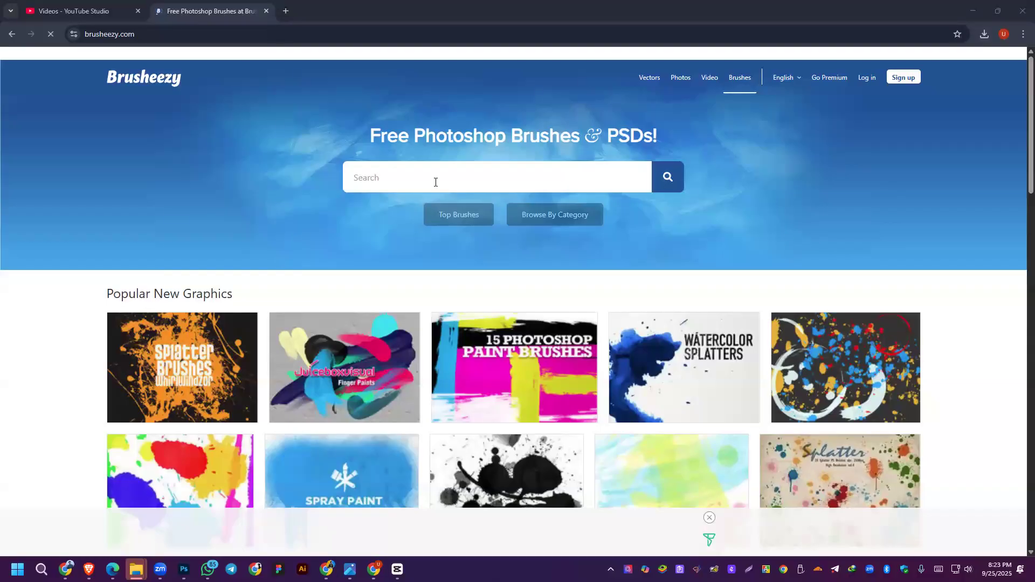
Step: Search Brusheezy for "Photoshop Brush"
click(457, 175)
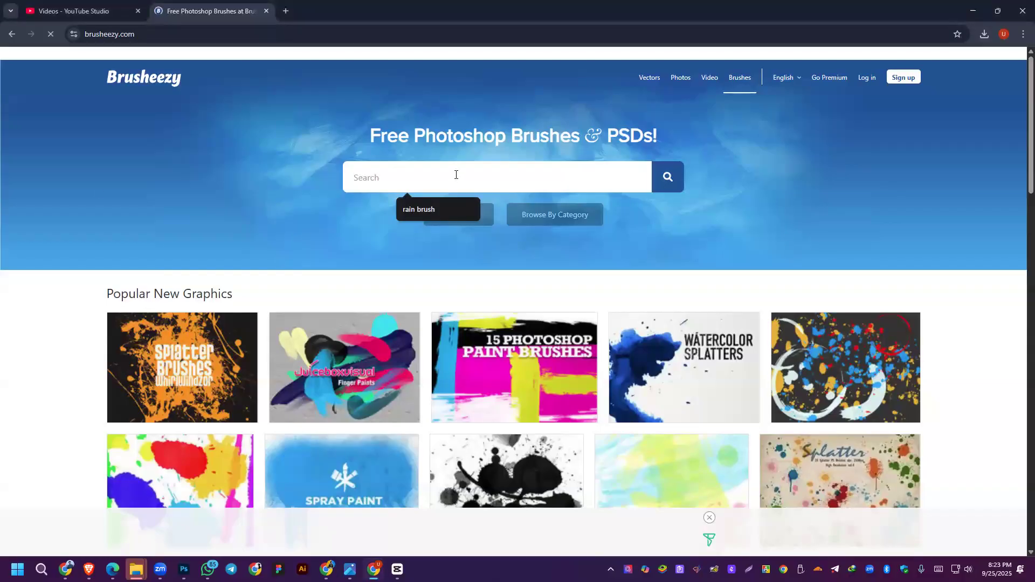
text(Photoshop Brush)
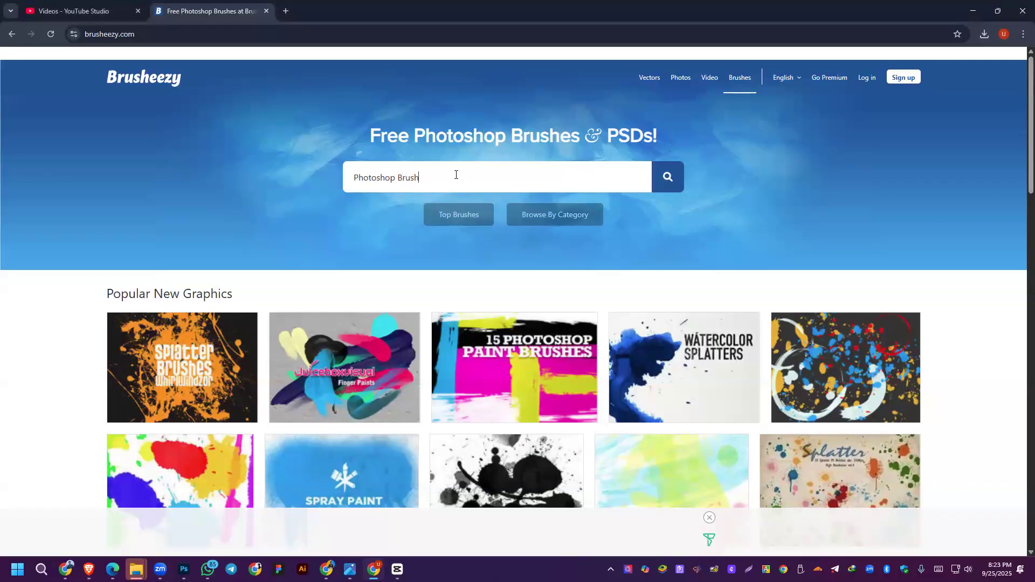
key(Return)
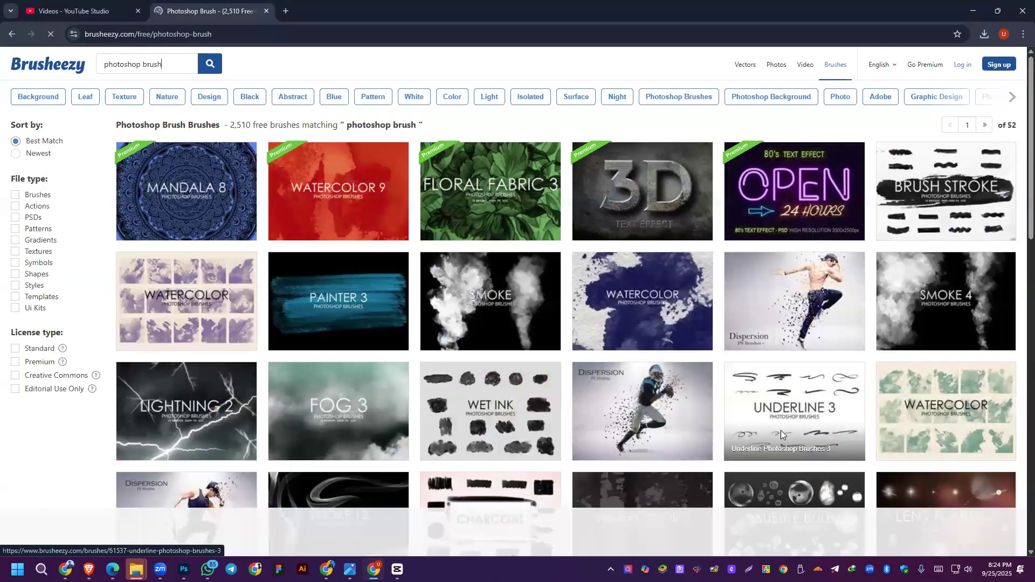
Step: Open the Free Fog Photoshop Brushes 3 page from the search results and dismiss the ad
scroll(772, 426, down, 3)
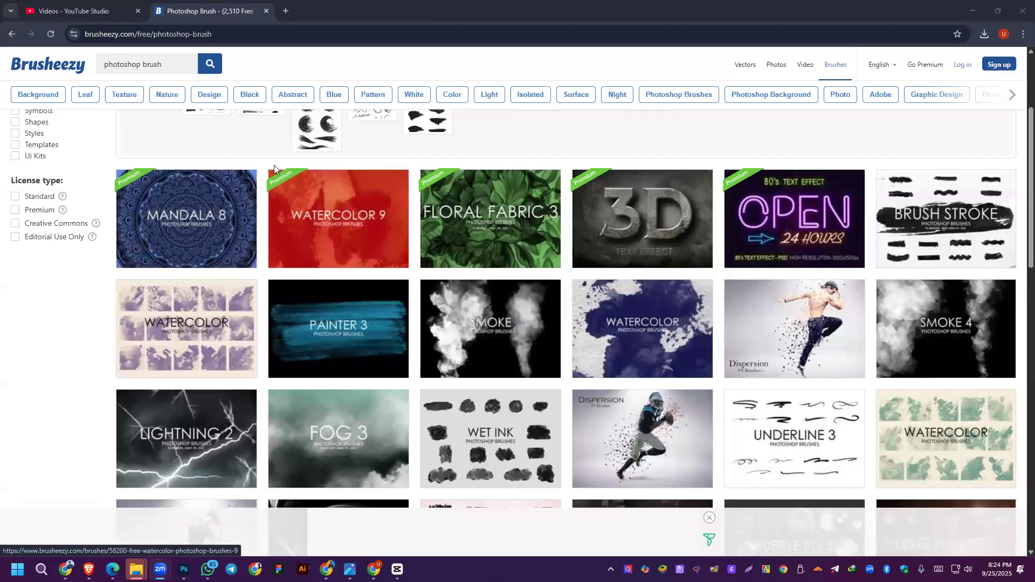
scroll(437, 312, down, 1)
scroll(437, 312, down, 4)
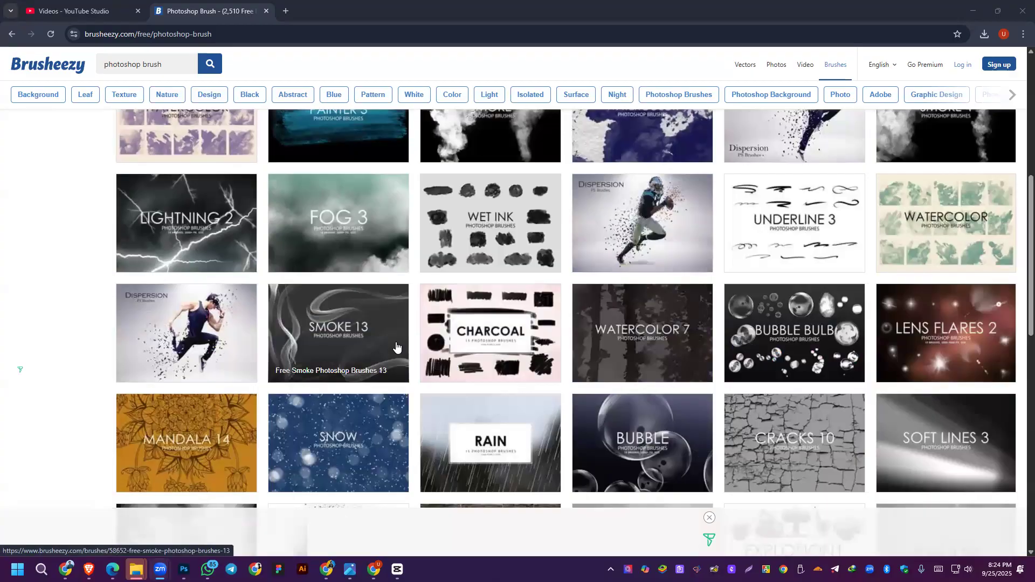
click(334, 226)
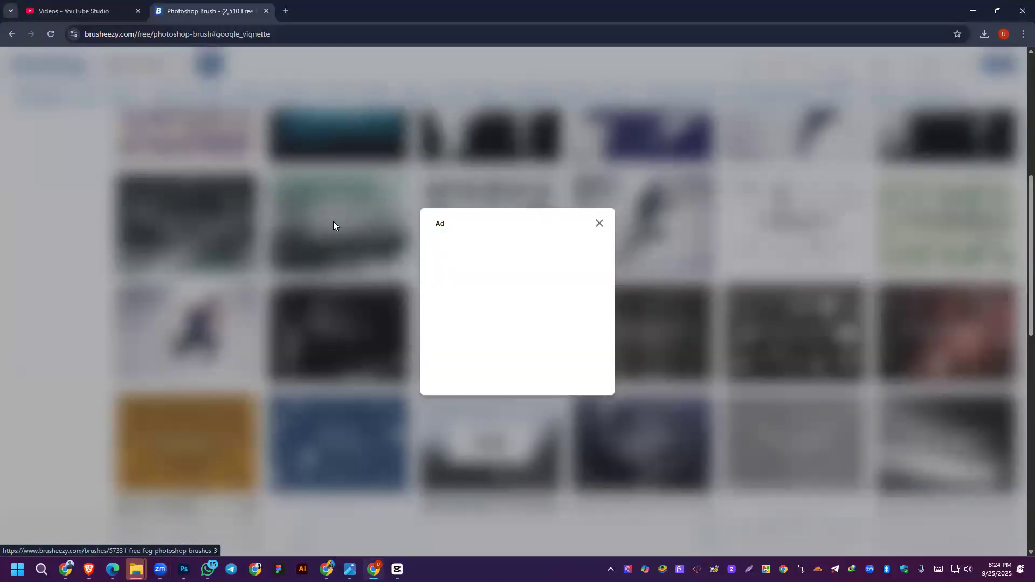
click(599, 225)
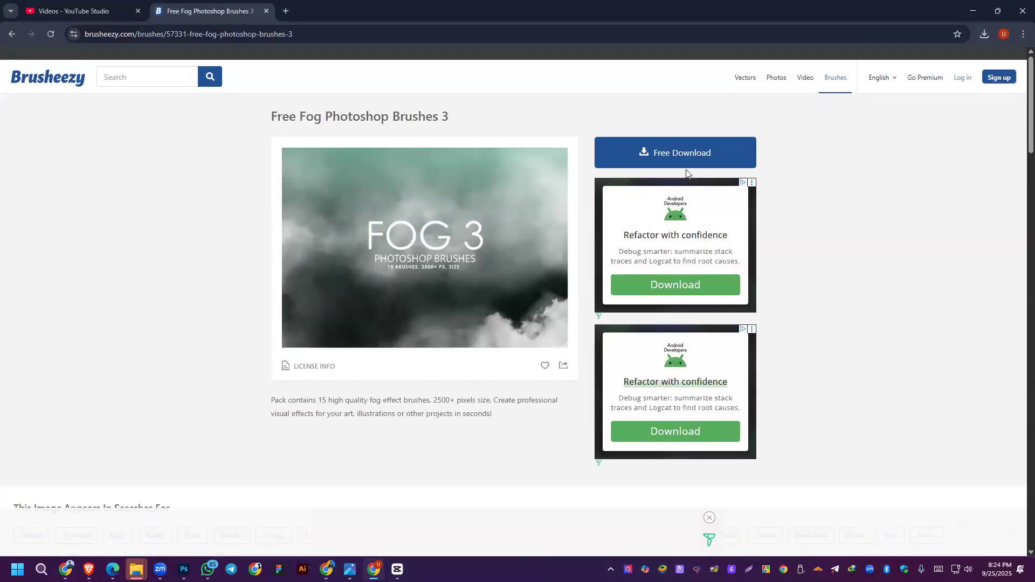
Step: Download the free Fog 3 brush pack and close the advertising pop-up window
click(684, 153)
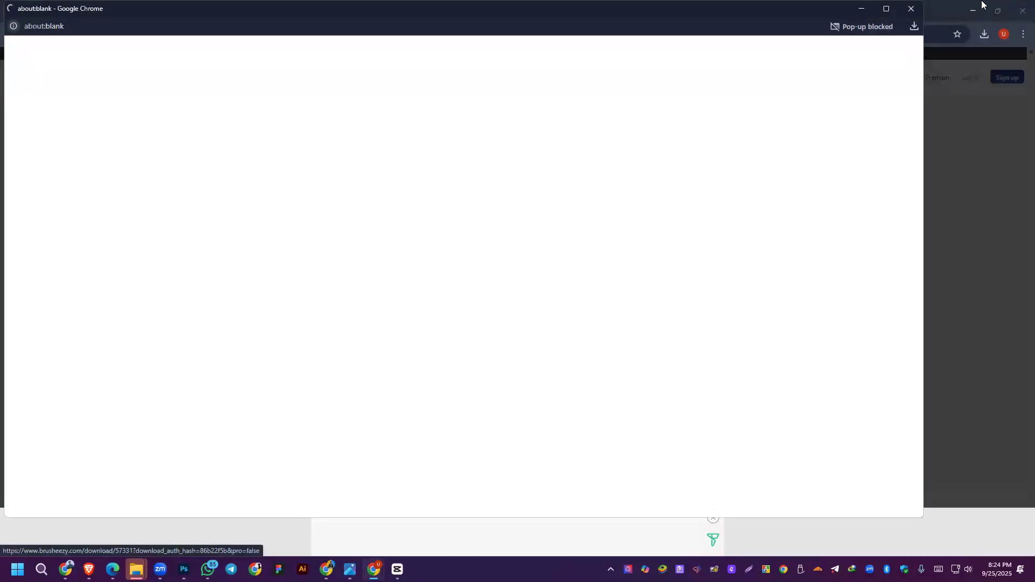
click(911, 8)
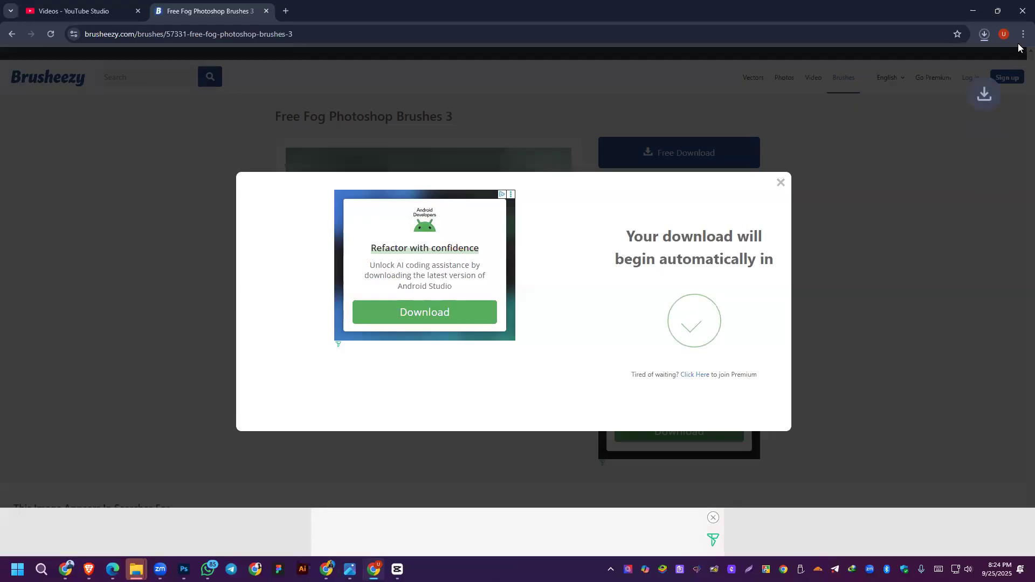
click(985, 34)
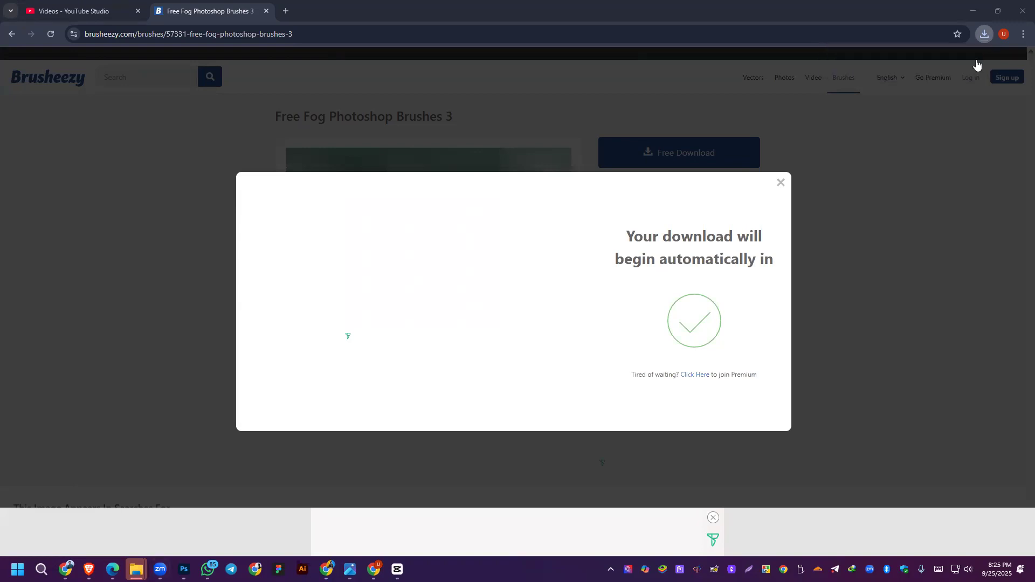
Step: Show the downloaded Free_Fog_Photoshop_Brushes_3.zip in its folder and move it to the Desktop
click(980, 39)
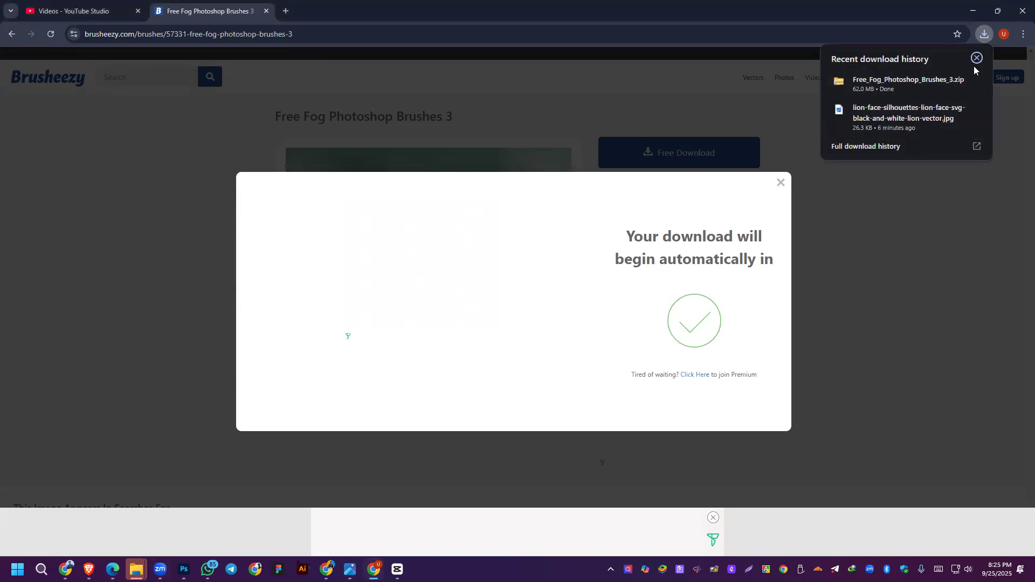
click(960, 85)
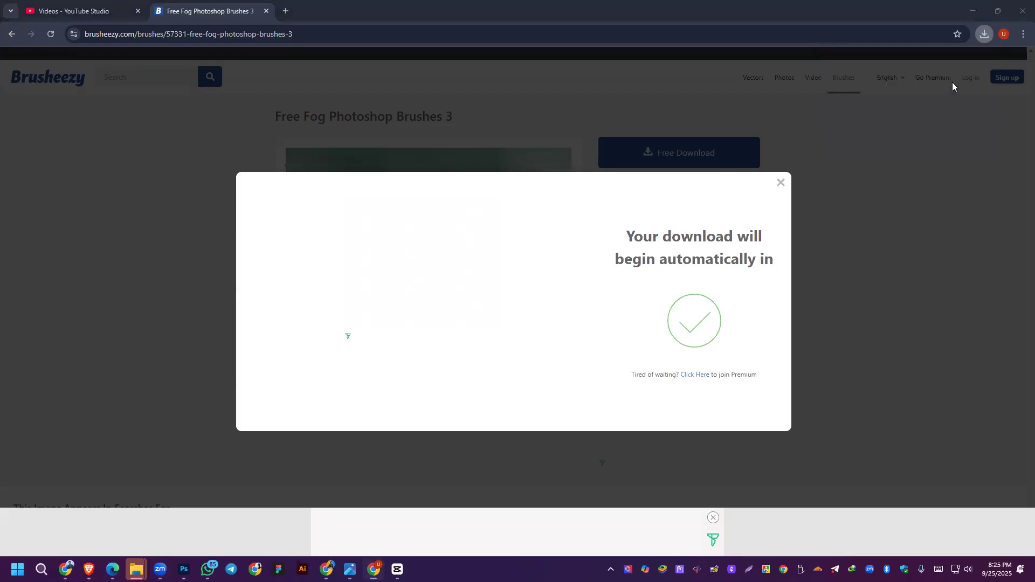
drag(398, 246, 261, 218)
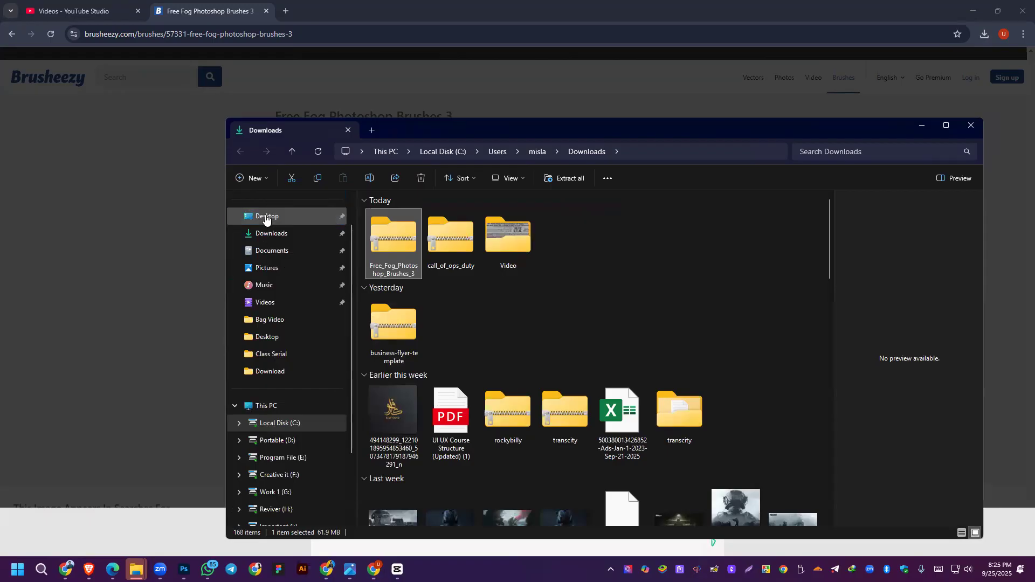
Step: Extract the Free_Fog_Photoshop_Brushes_3 archive on the Desktop into a folder of the same name
click(261, 216)
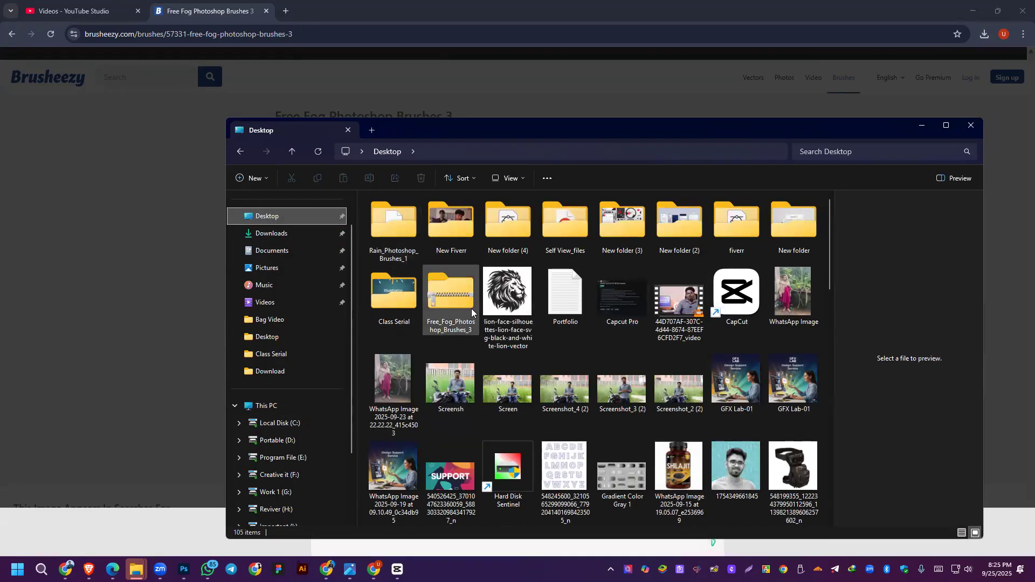
click(441, 294)
right_click(442, 294)
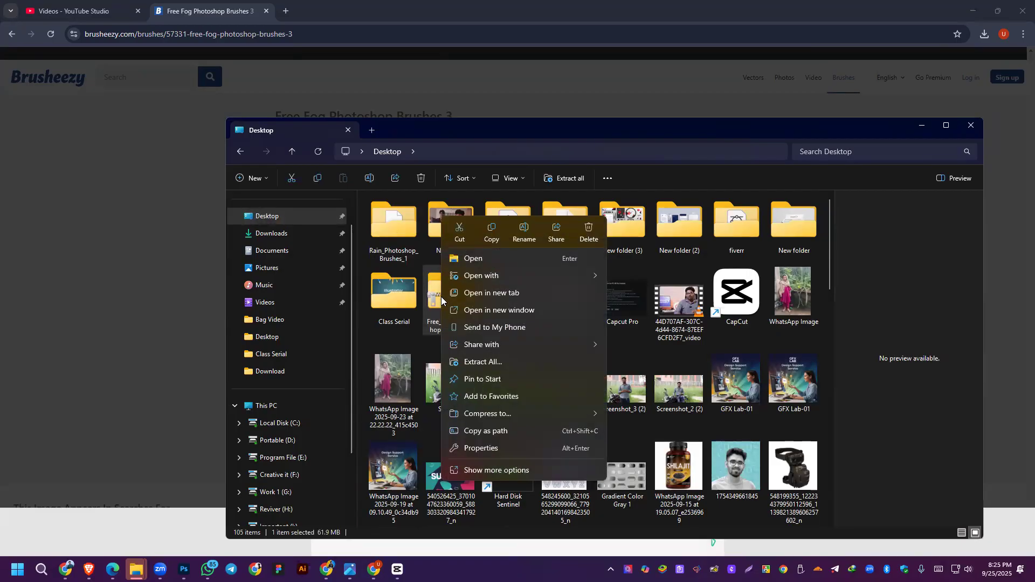
click(484, 474)
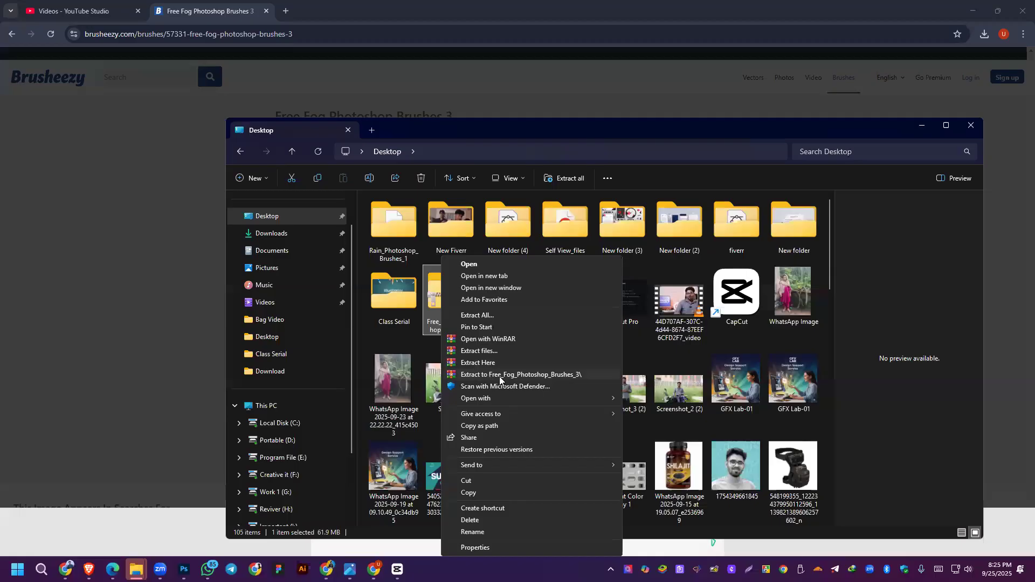
click(500, 376)
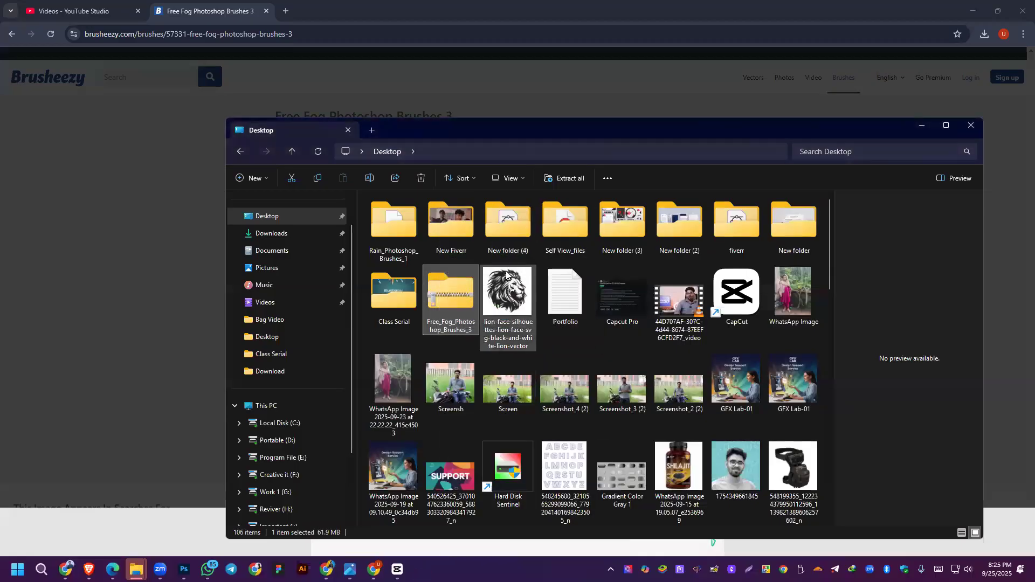
Step: Refresh the Desktop folder listing to locate the extracted fog brush folder, and return to the browser window
drag(750, 132, 580, 120)
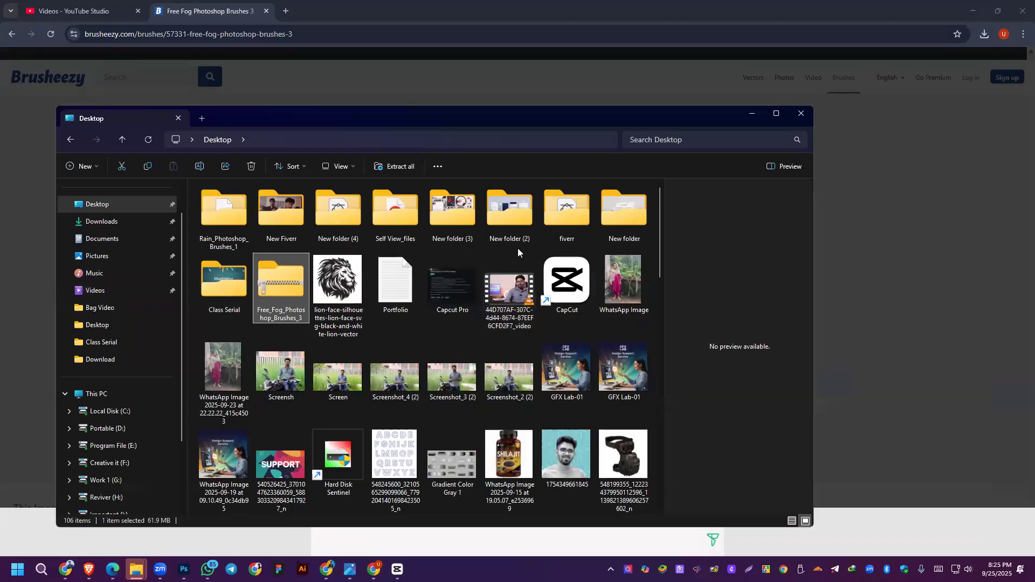
right_click(518, 249)
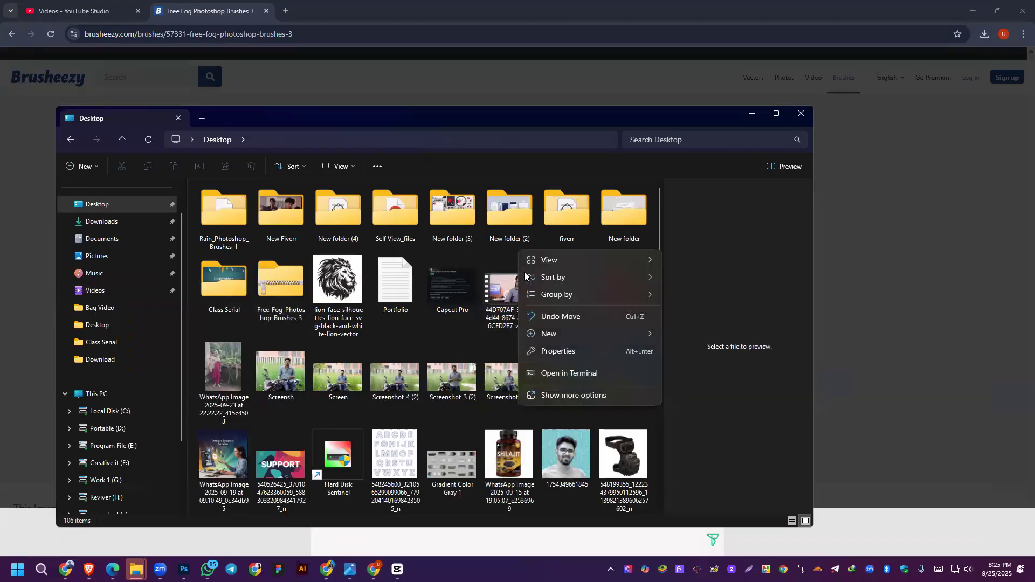
click(559, 395)
click(547, 292)
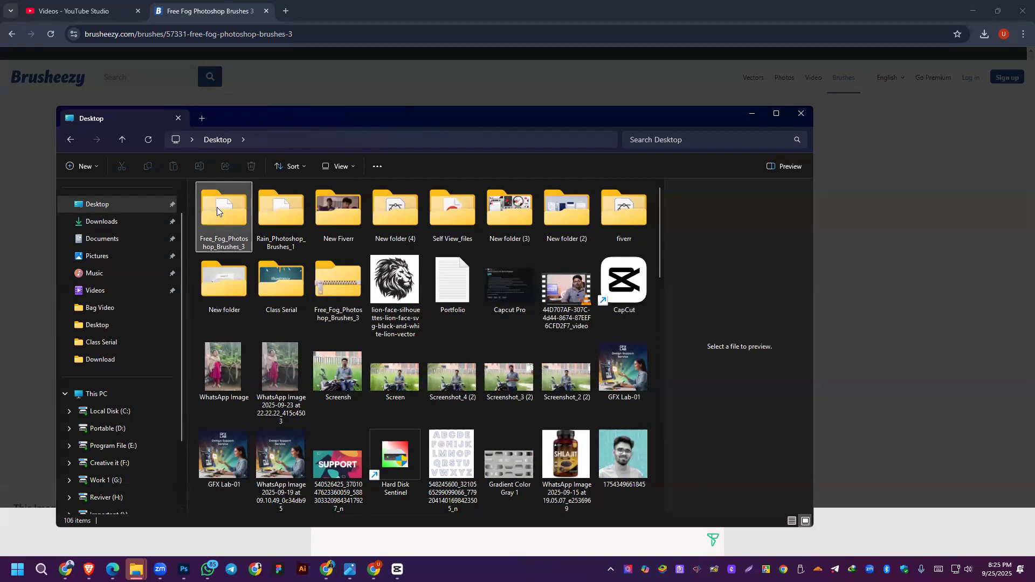
click(474, 4)
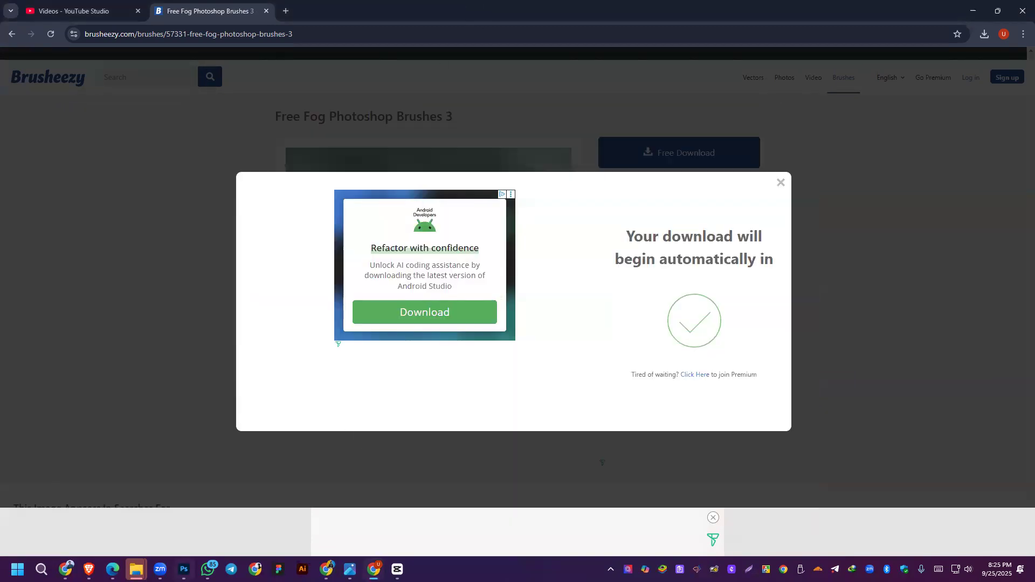
Step: Switch to Photoshop and import Free Fog Photoshop Brushes 3.abr from the Free_Fog_Photoshop_Brushes_3 folder on the Desktop into the brush presets
click(183, 570)
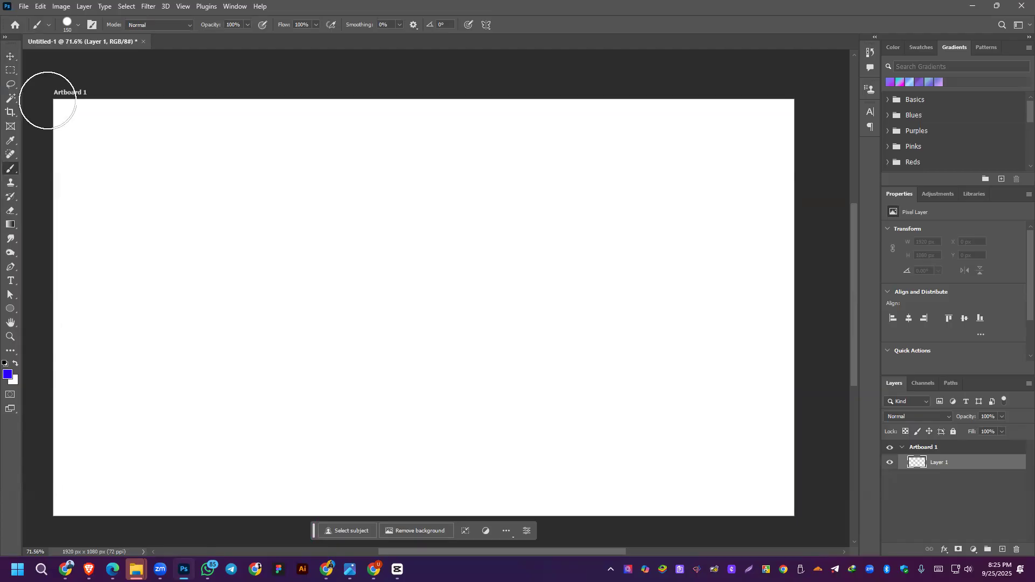
click(76, 24)
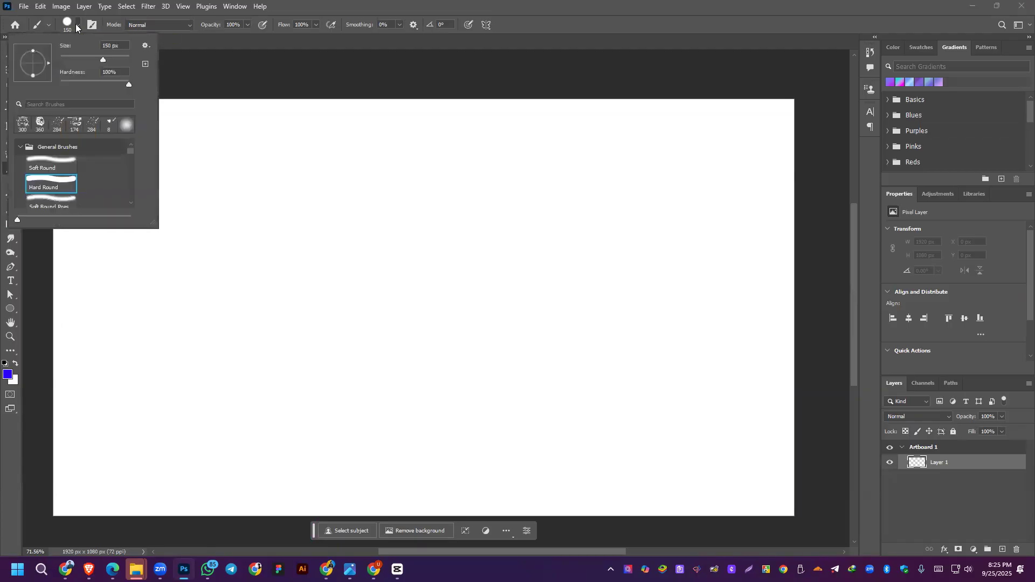
click(144, 48)
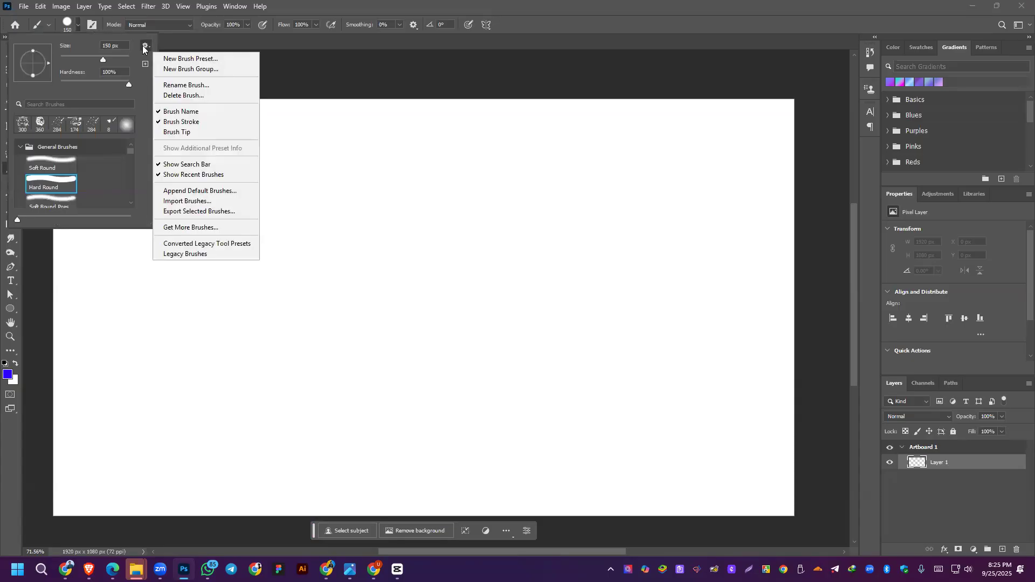
click(195, 203)
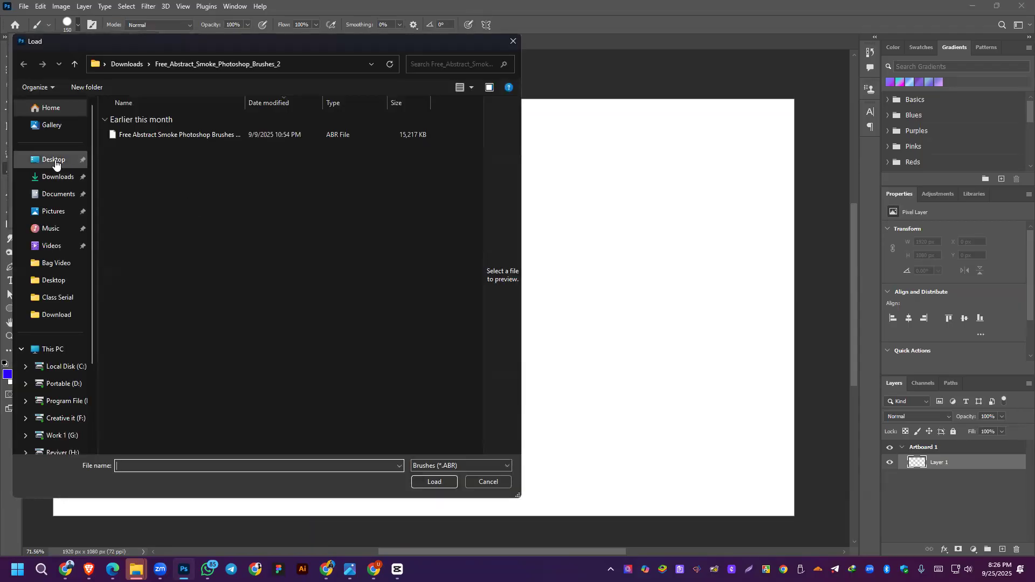
click(55, 161)
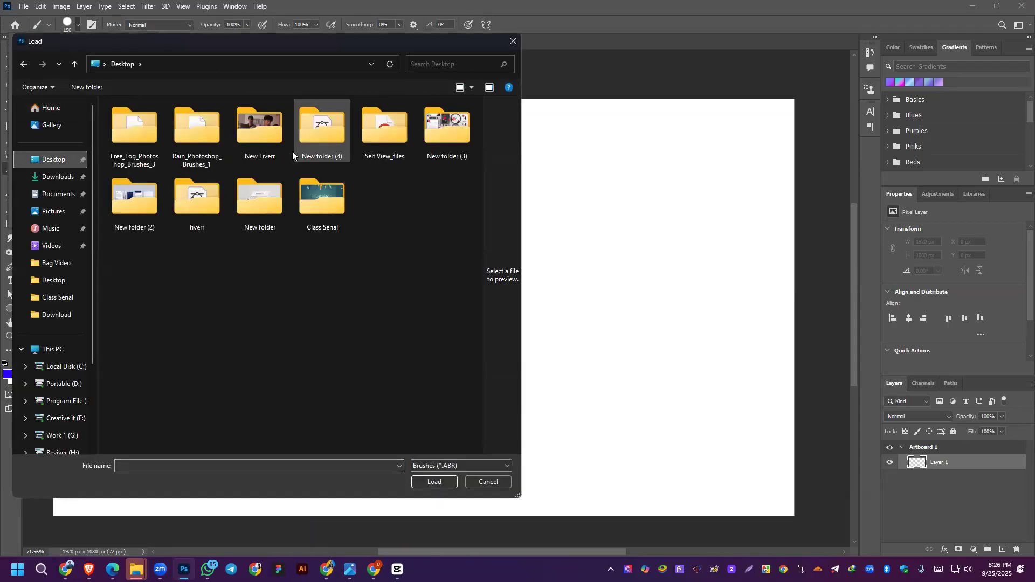
click(117, 131)
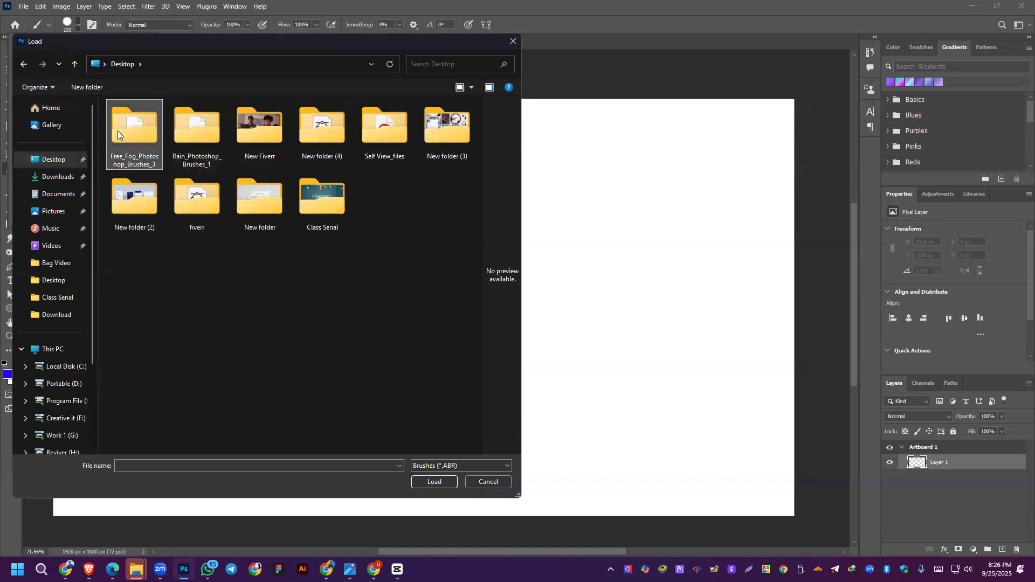
double_click(118, 130)
click(150, 125)
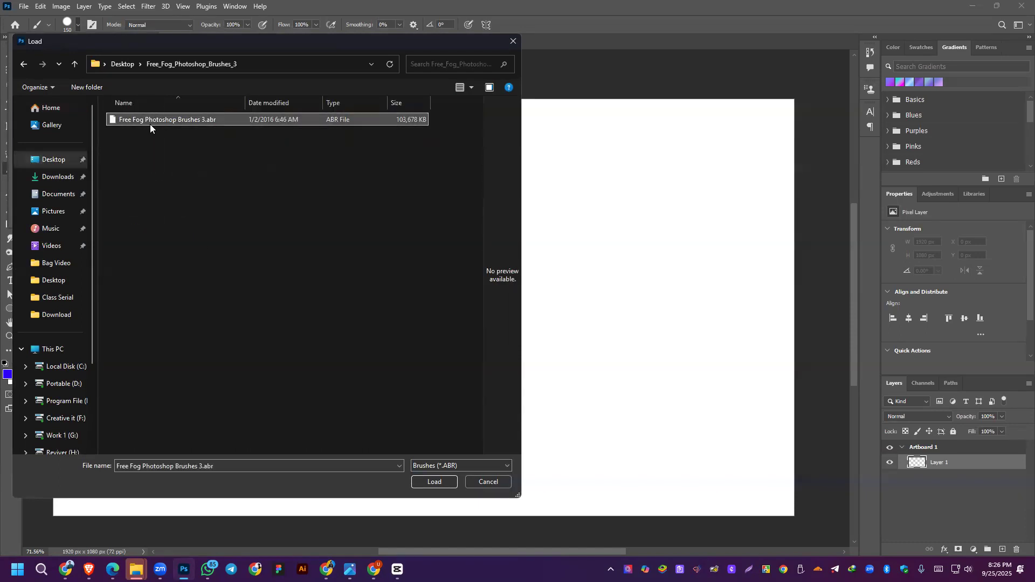
click(430, 480)
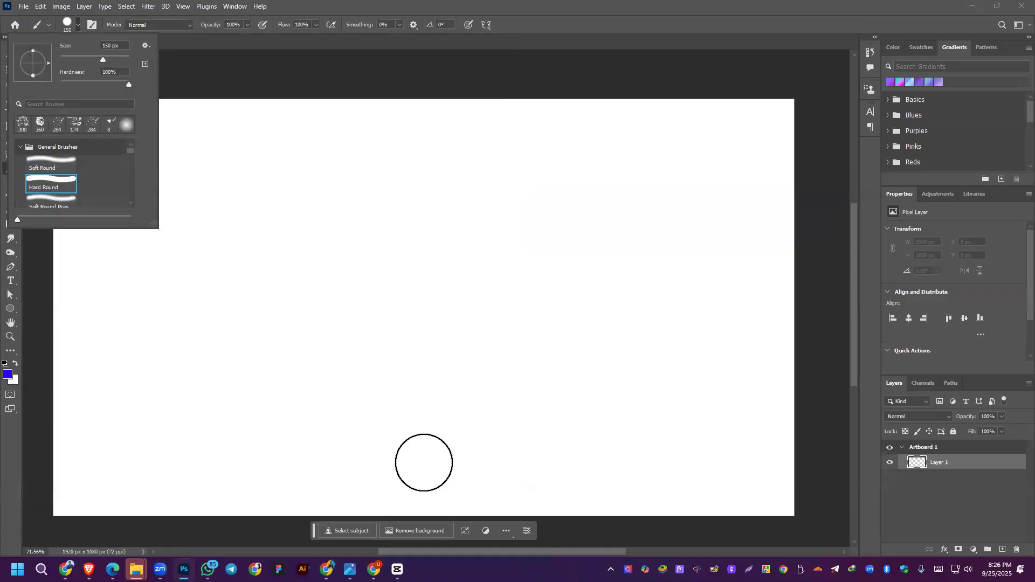
Step: Expand the Free Fog Photoshop Brushes 3 group in the brush presets and select the Fog 31 brush
scroll(66, 151, down, 2)
scroll(66, 151, down, 15)
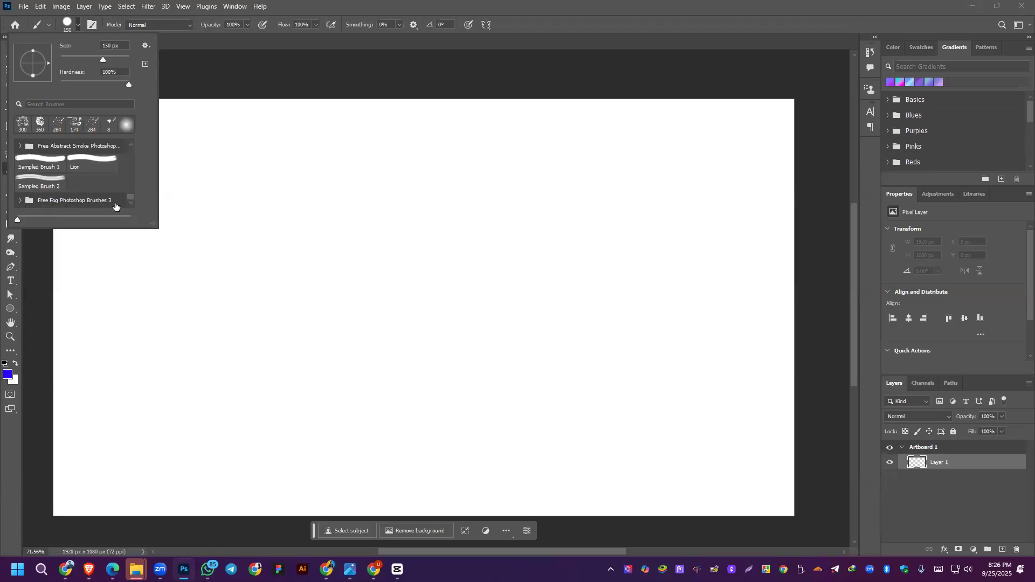
click(49, 200)
scroll(47, 178, down, 5)
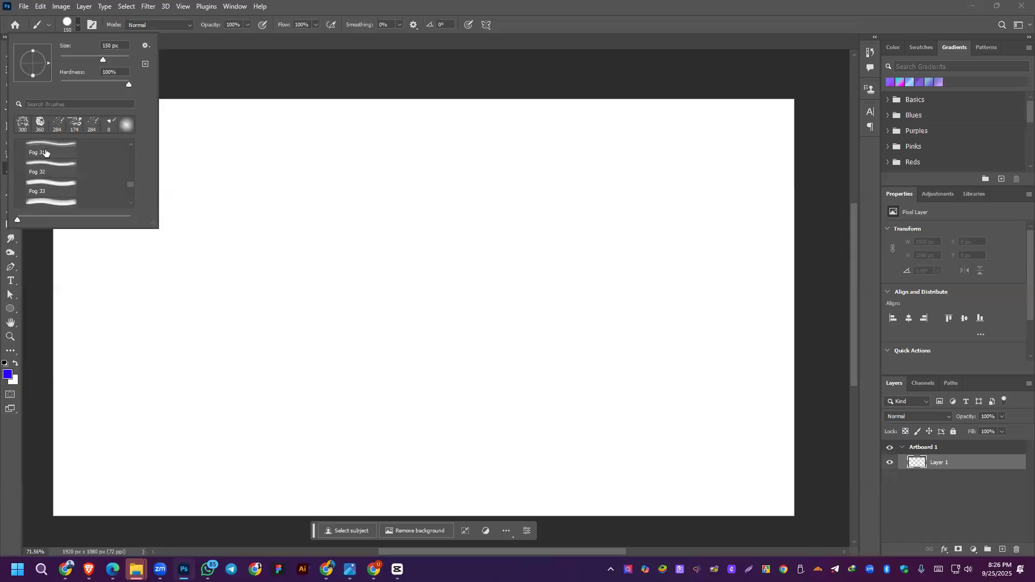
click(45, 152)
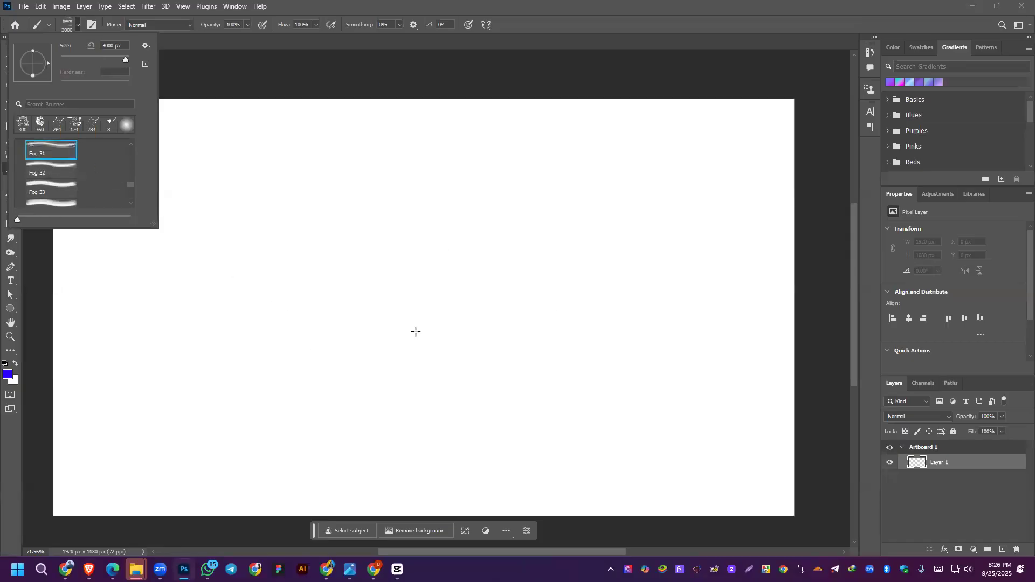
Step: Try to enter a custom size for the Fog 31 brush
click(83, 59)
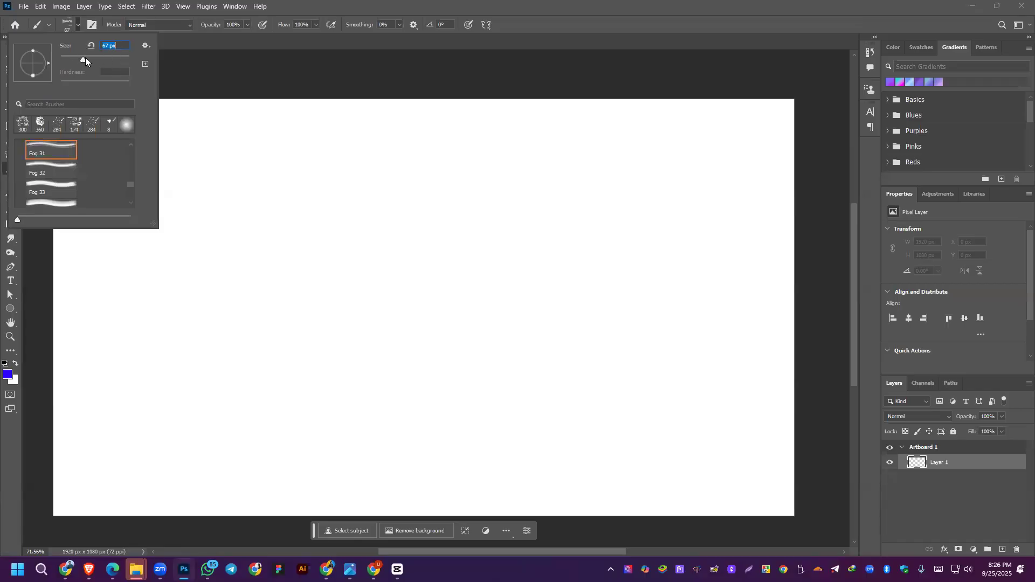
text(1111)
key(Return)
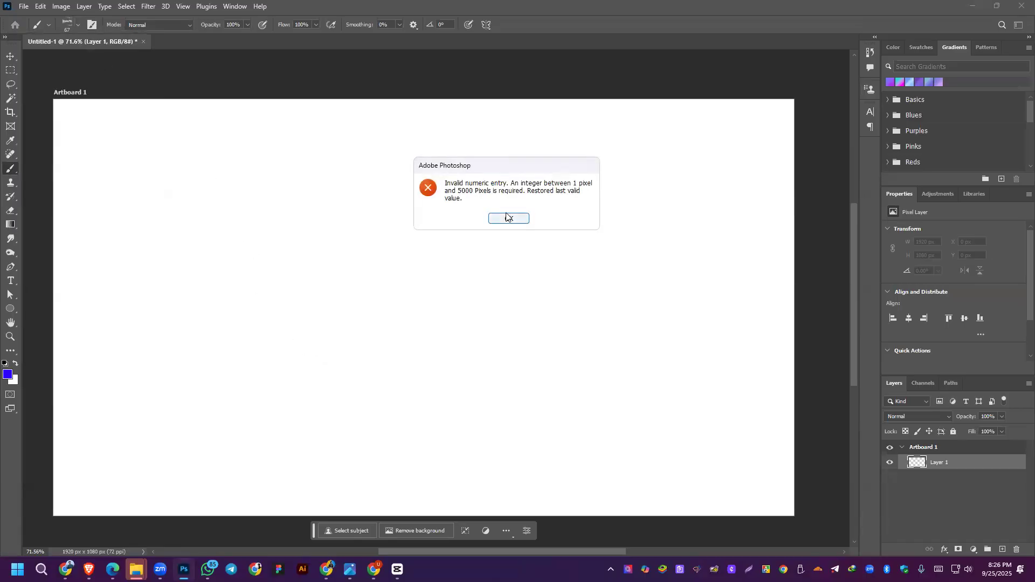
click(507, 218)
Step: Enlarge the Fog 31 brush, undo the 1800 px test stamp, and cover the artboard with a blue fog stamp at 2200 px
click(78, 26)
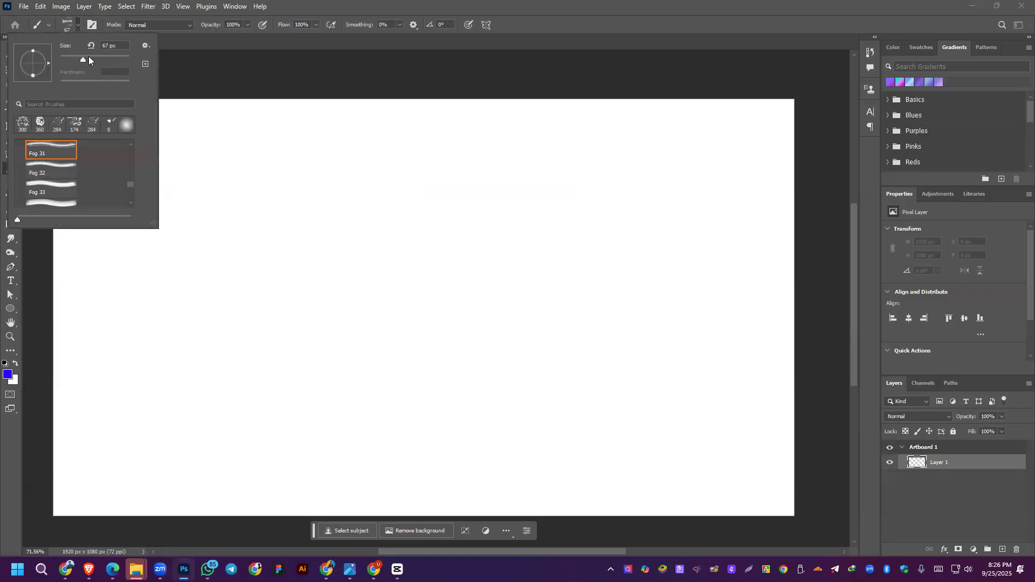
drag(96, 56, 124, 63)
click(262, 468)
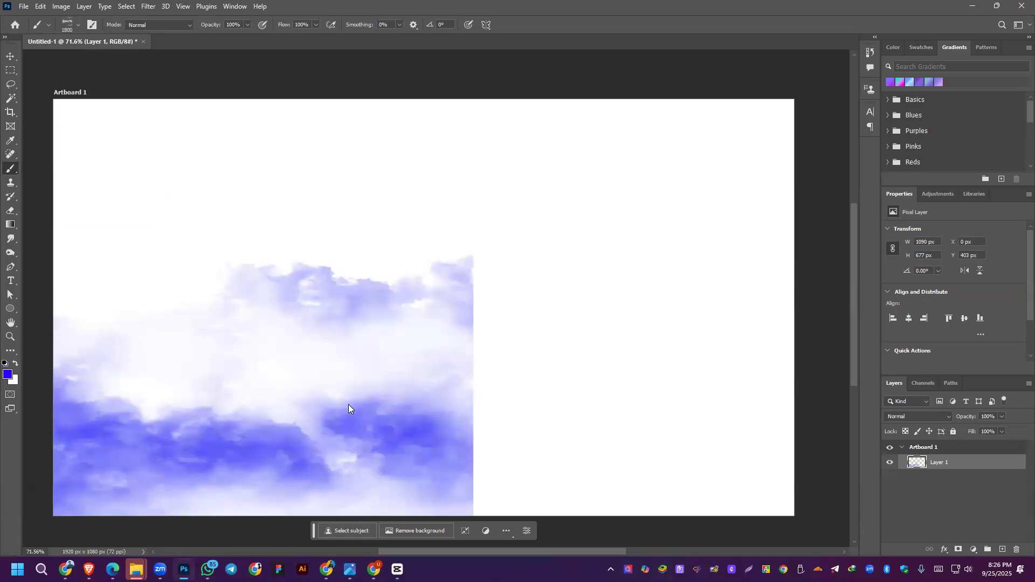
key(ctrl+z)
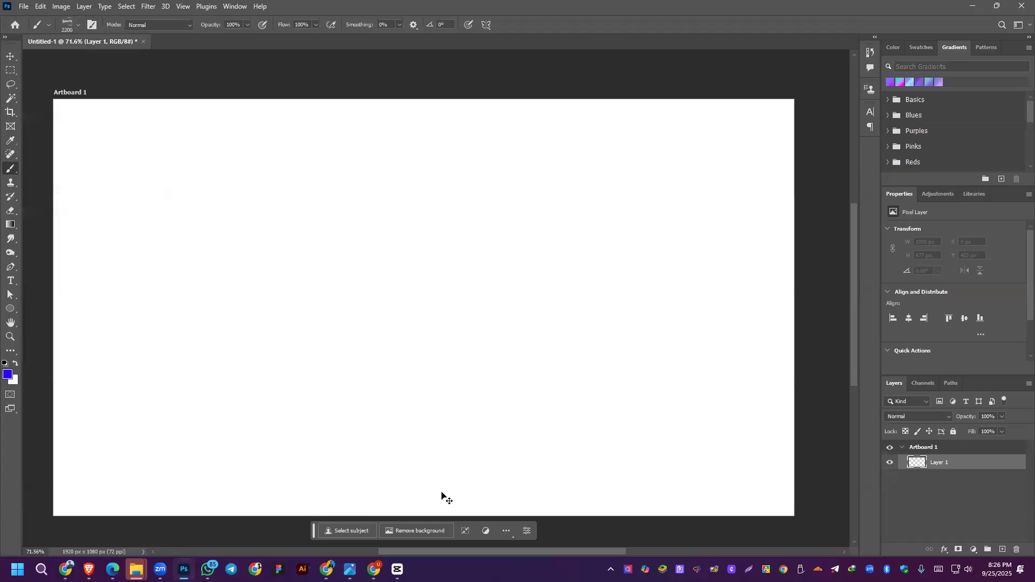
key(ctrl+shift+z)
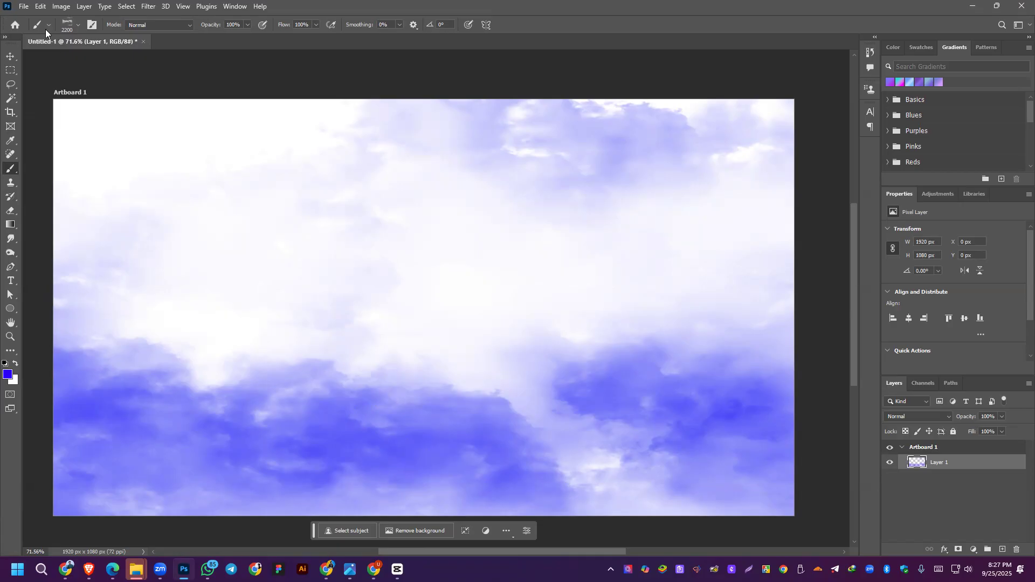
Step: Add a new layer and place it below Layer 1 in the layer stack
click(10, 56)
click(1004, 551)
drag(968, 466, 970, 489)
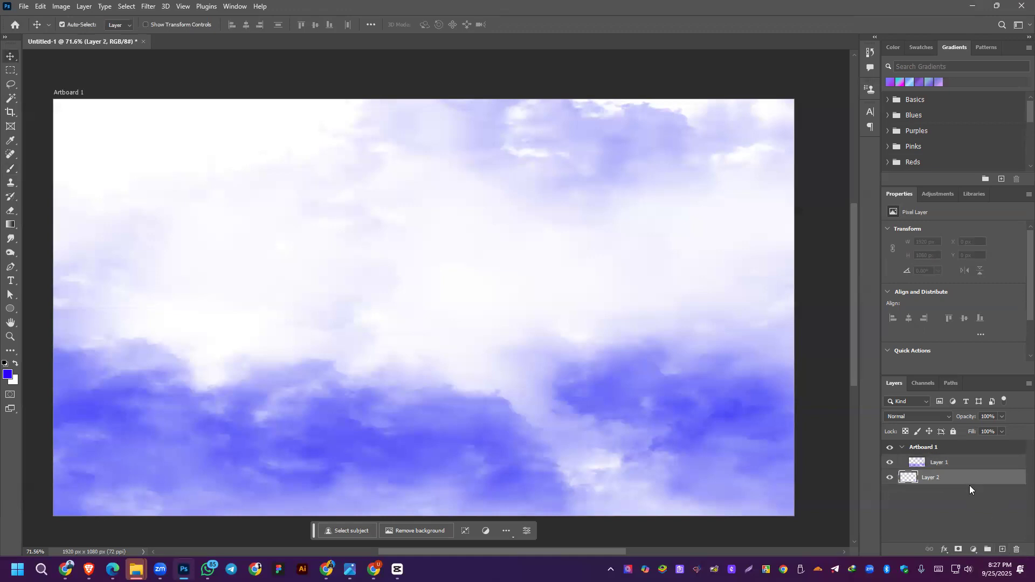
Step: Set the foreground color to light lavender #d0d3ff and reactivate the Brush tool
click(8, 377)
drag(584, 220, 571, 203)
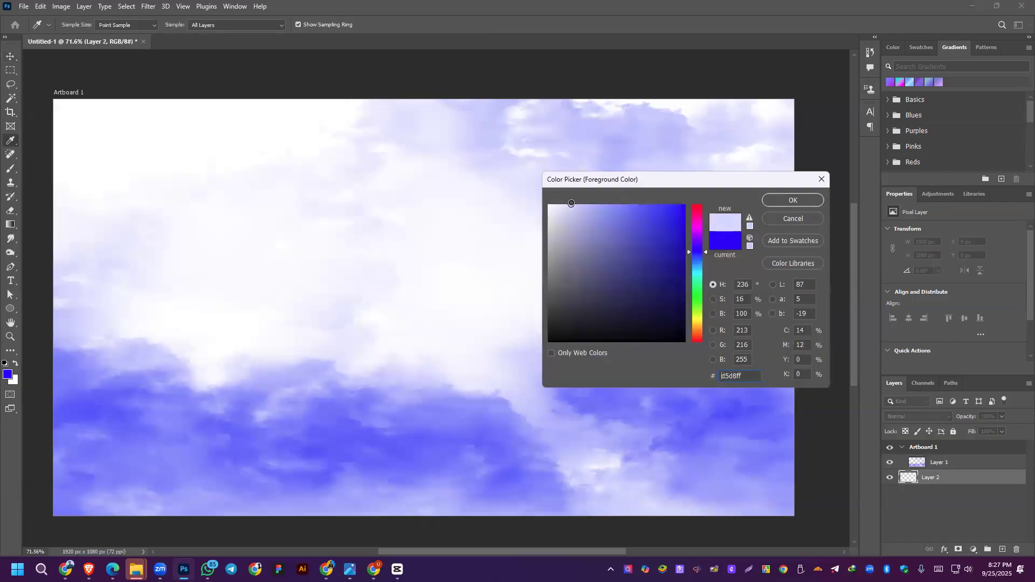
click(778, 198)
key(v)
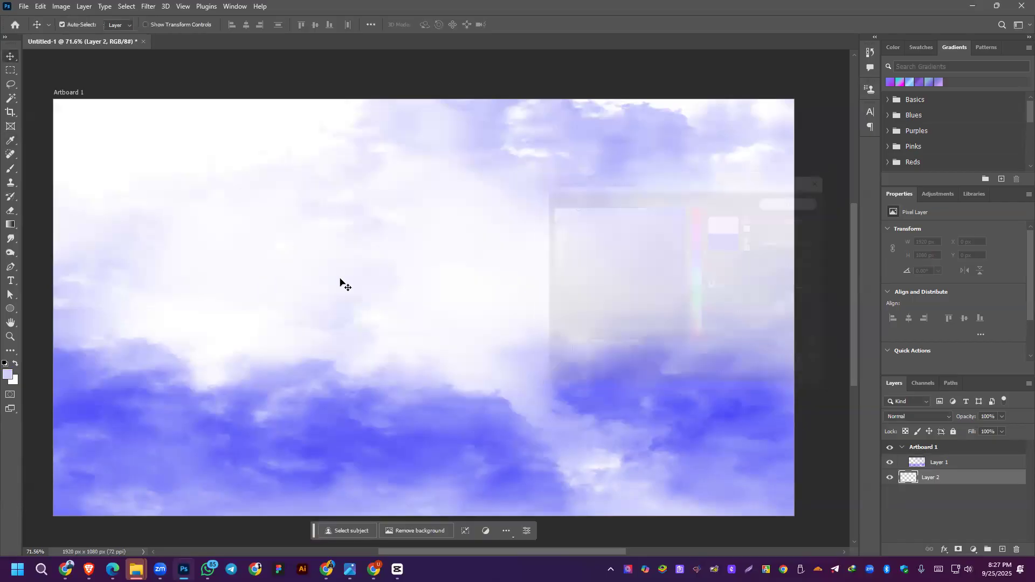
click(10, 168)
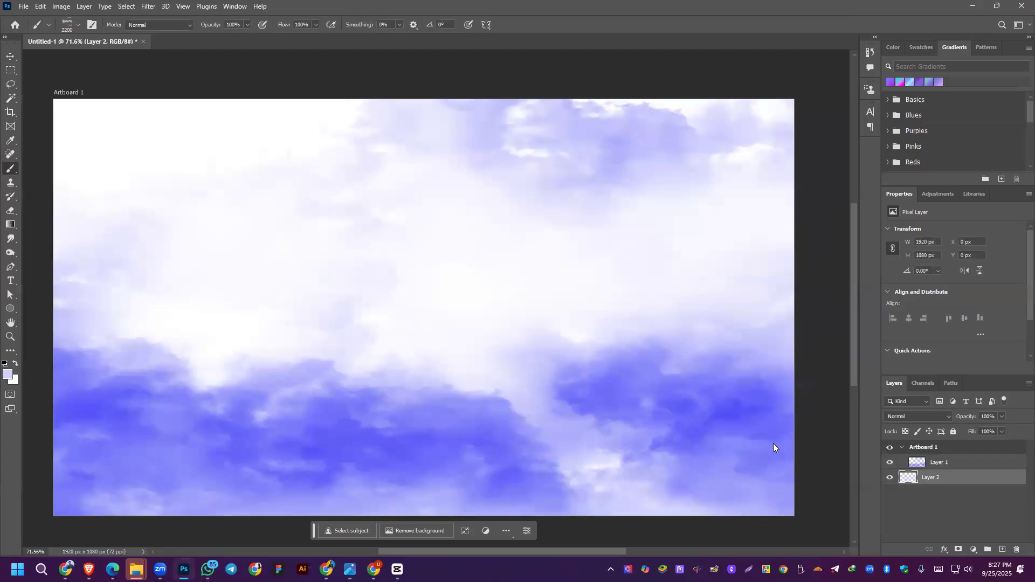
Step: Clear all the fog painting from Layer 1 and remove the selection
click(967, 467)
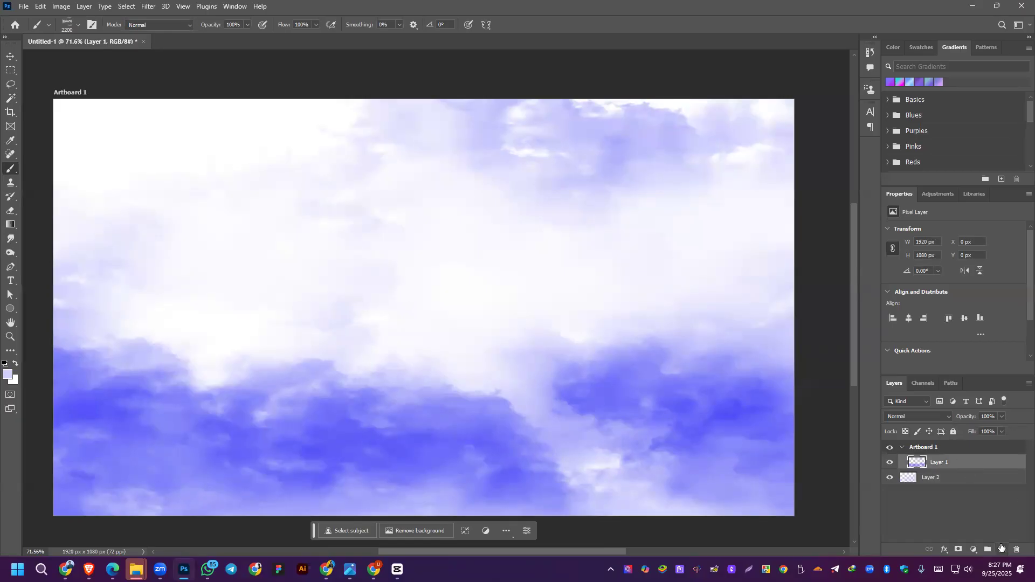
key(ctrl+a)
key(Delete)
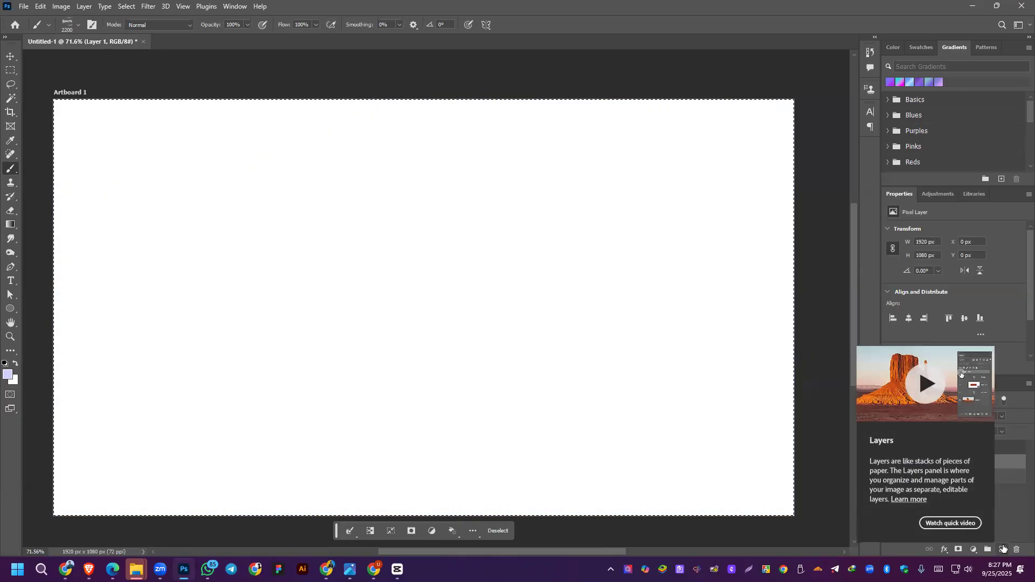
key(ctrl+d)
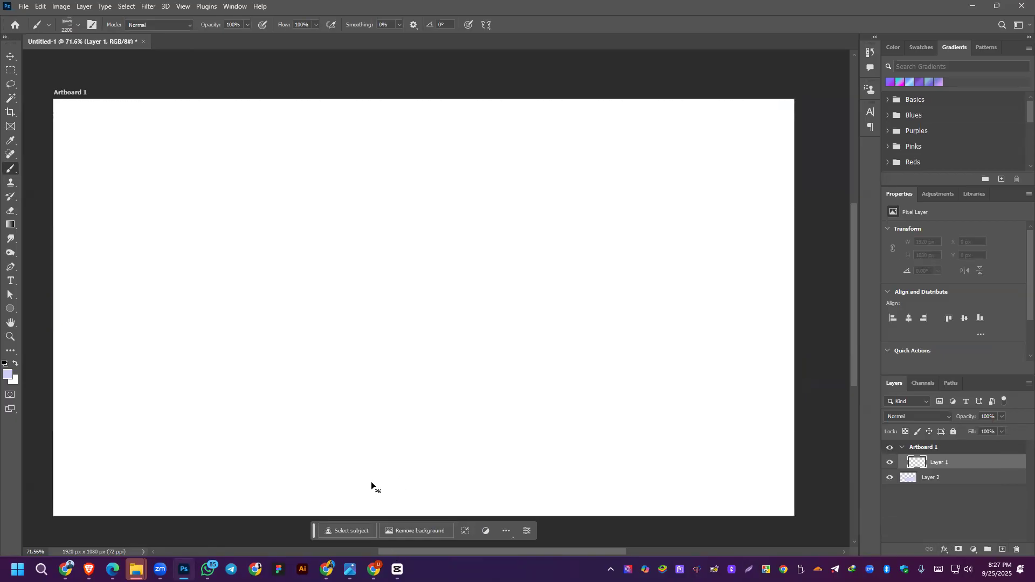
Step: Fill Layer 2 with the lavender foreground color and keep it inside Artboard 1 beneath Layer 1
click(954, 484)
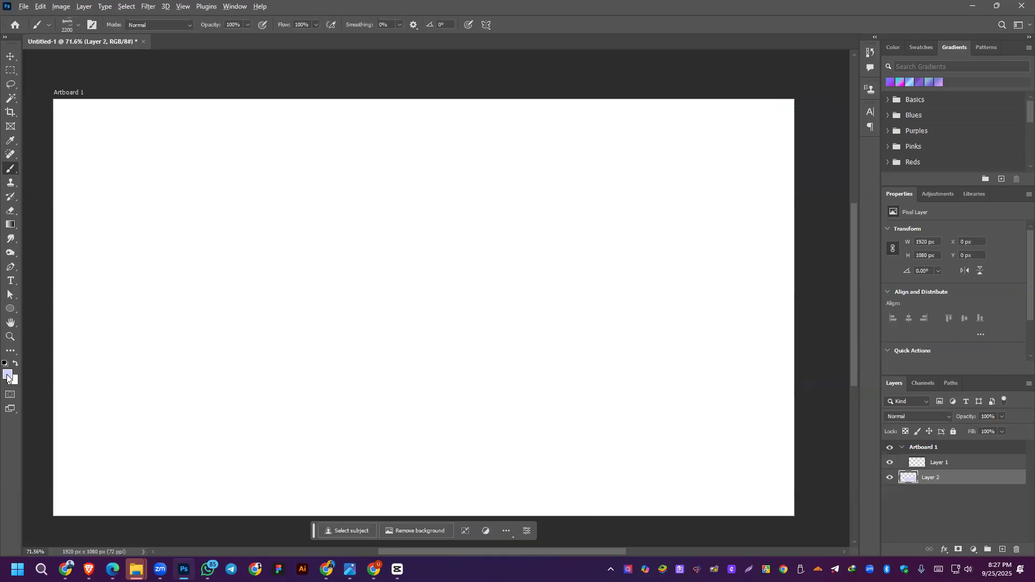
key(alt+BackSpace)
drag(963, 462, 965, 484)
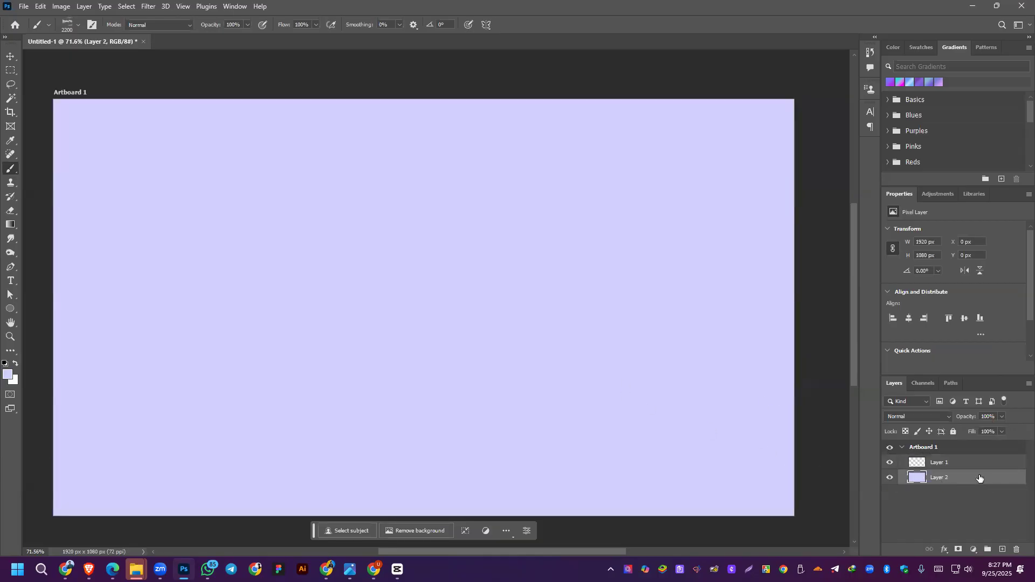
Step: Make Layer 1 active and set the foreground color to saturated blue #0012ff
click(971, 464)
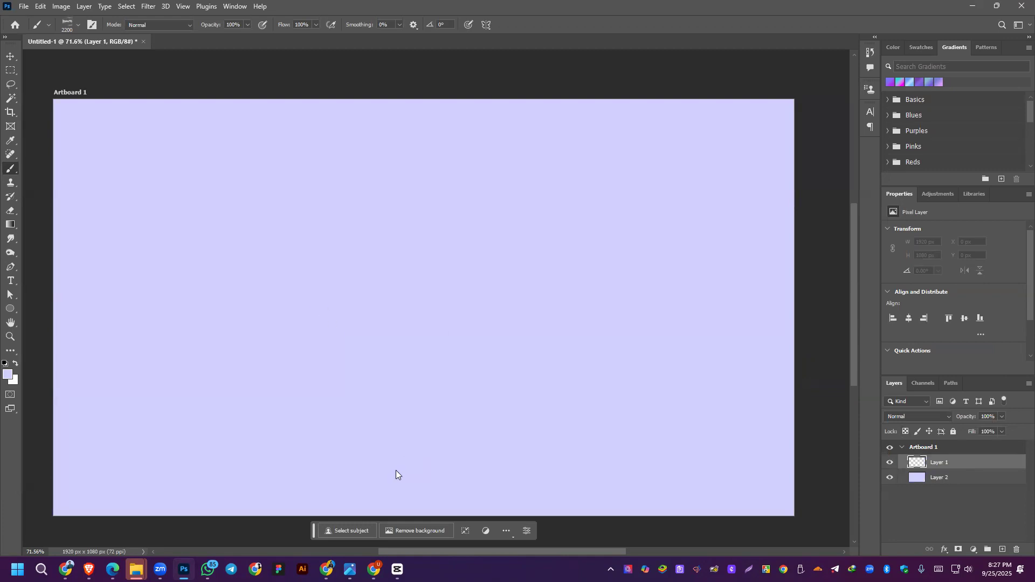
click(7, 375)
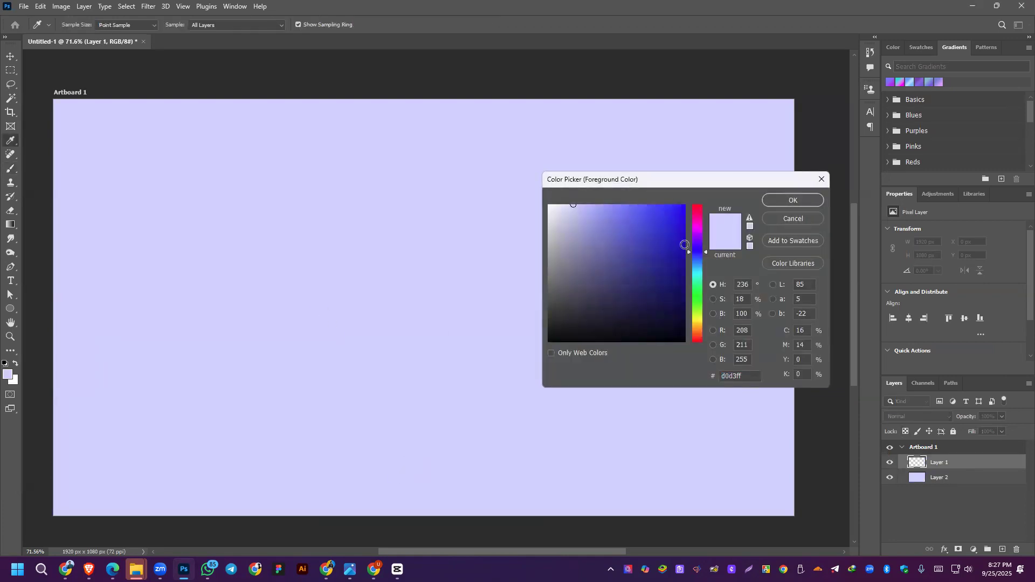
mouse_move(685, 224)
mouse_down()
mouse_move(686, 206)
mouse_move(735, 196)
mouse_up()
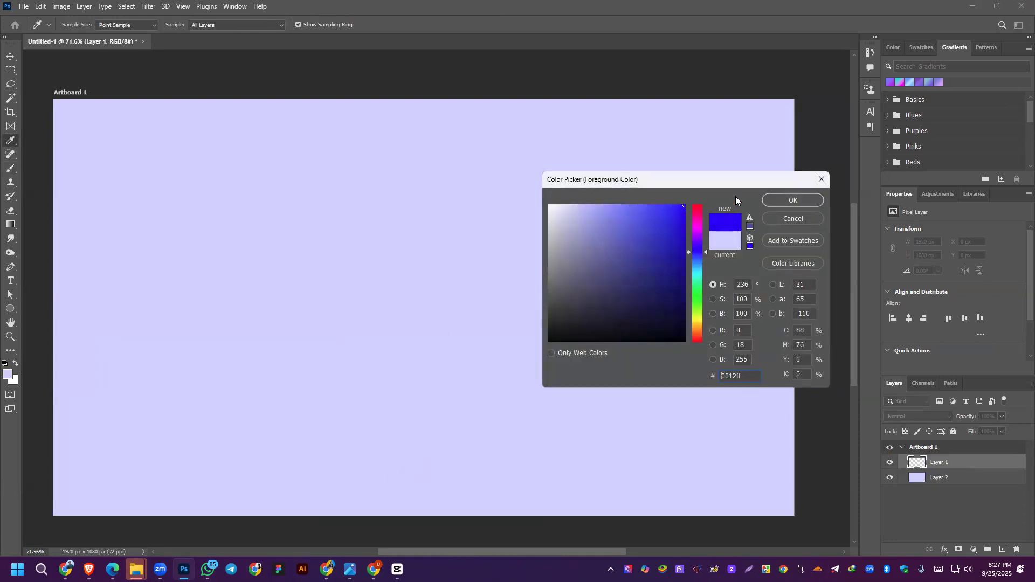
click(792, 202)
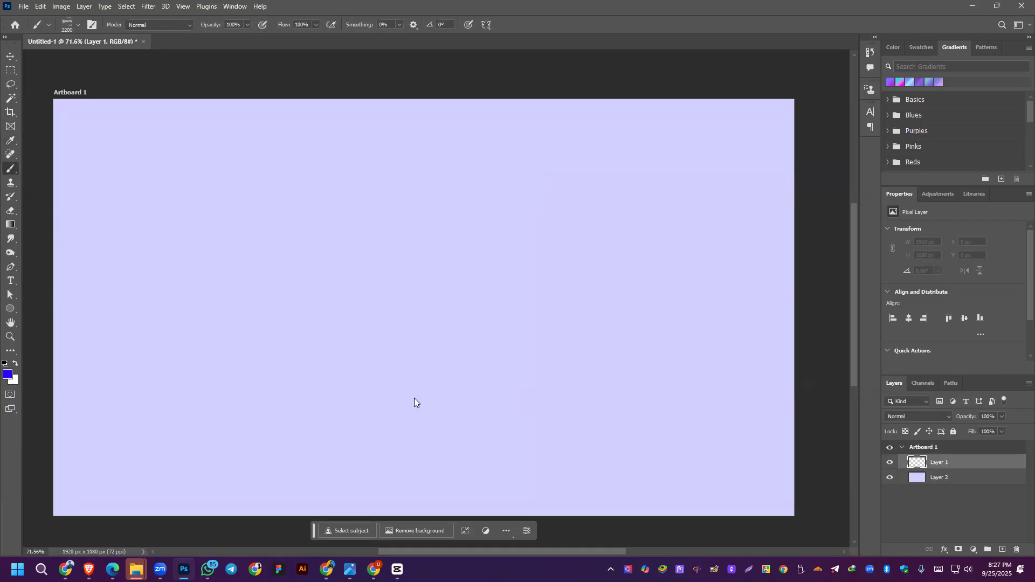
Step: Test-stamp the Fog 31 brush at 2200 px and the Fog 32 brush at 3000 px on Layer 1, undoing each stamp
click(373, 474)
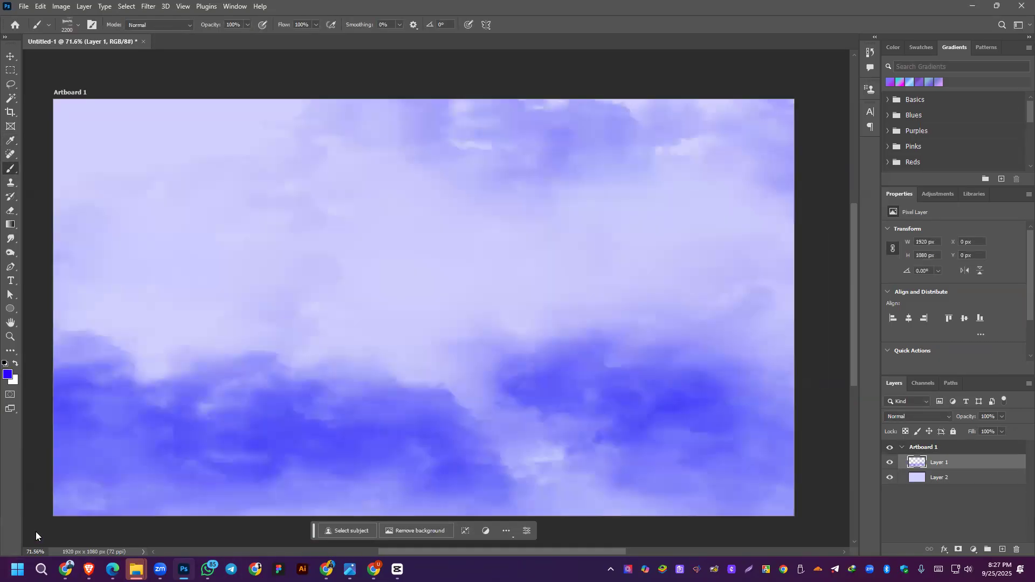
key(ctrl+z)
click(78, 24)
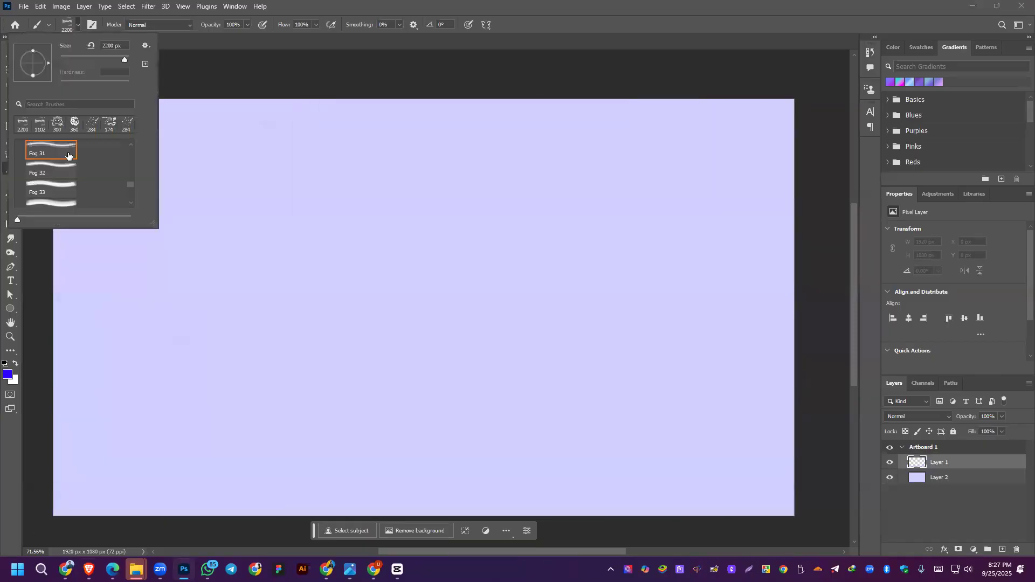
click(44, 174)
click(280, 360)
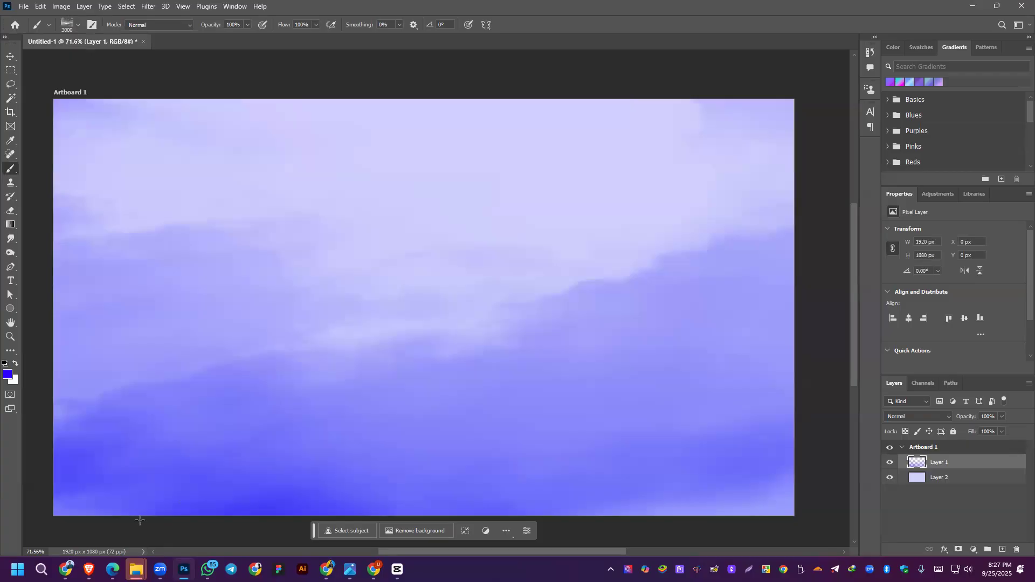
key(ctrl+z)
Step: Test-stamp the Fog 35 brush at 3000 px on Layer 1, undoing the stamp
click(76, 26)
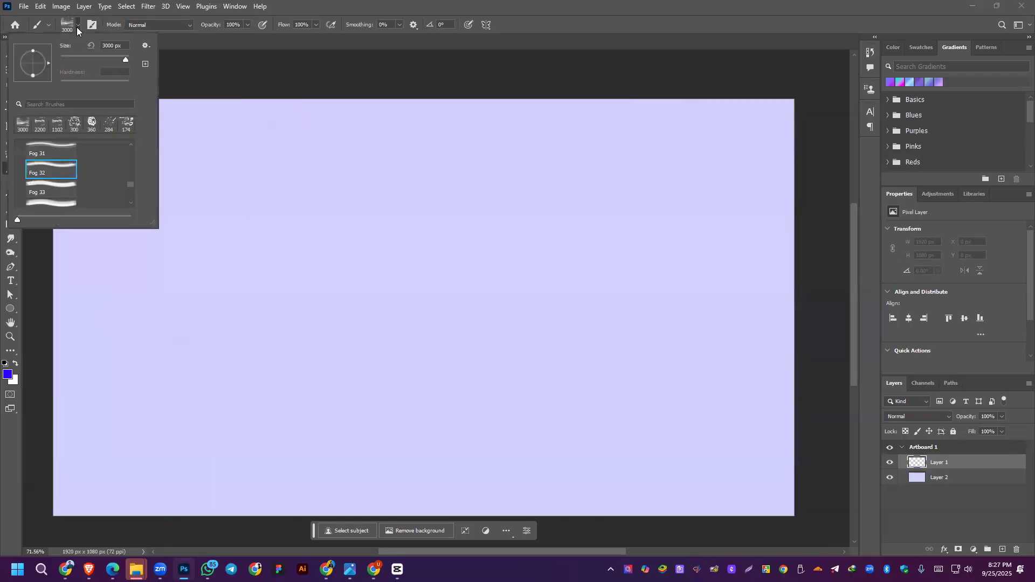
scroll(42, 198, down, 2)
click(42, 199)
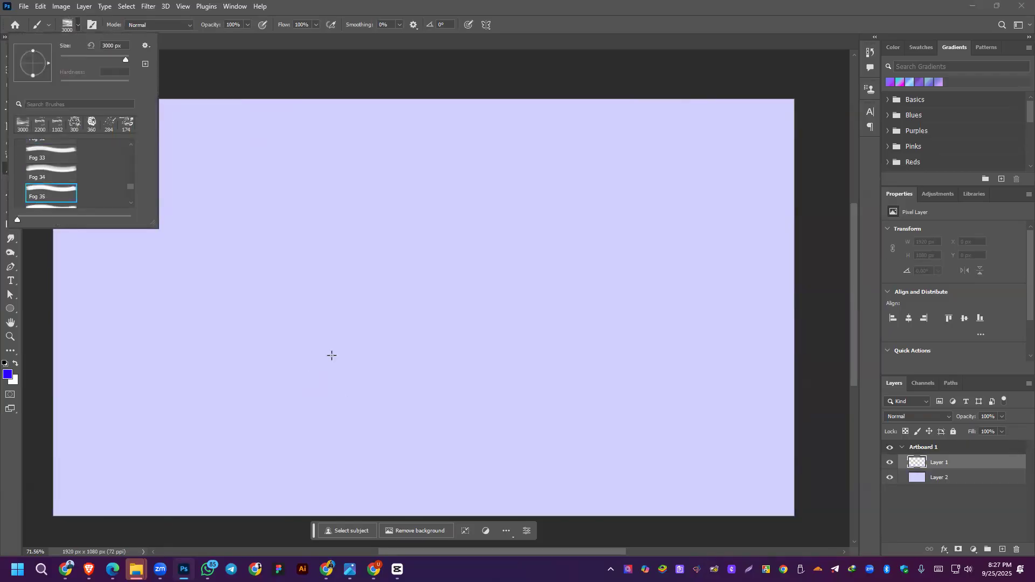
click(324, 383)
key(ctrl+z)
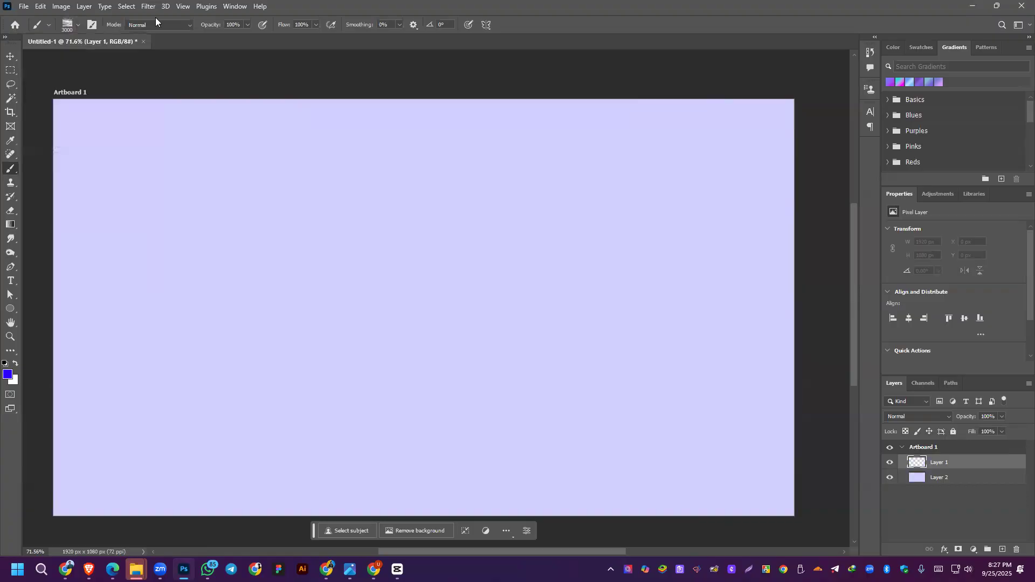
Step: Stamp another 3000 px cloud brush from further down the fog pack across the artboard on Layer 1
click(77, 26)
scroll(32, 193, down, 3)
click(42, 194)
click(395, 386)
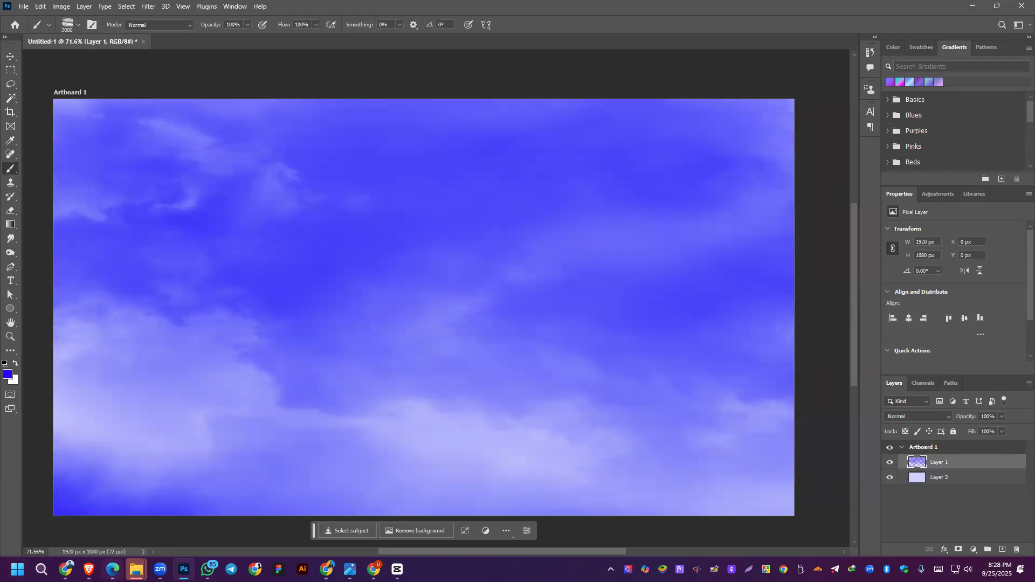
Step: Switch to the course outline PDF in Edge and check the External Brush Import topic under Class 03
click(112, 570)
drag(335, 366, 384, 365)
mouse_move(333, 390)
mouse_down()
mouse_move(398, 390)
mouse_move(336, 415)
mouse_move(367, 403)
mouse_move(438, 406)
mouse_up()
click(347, 400)
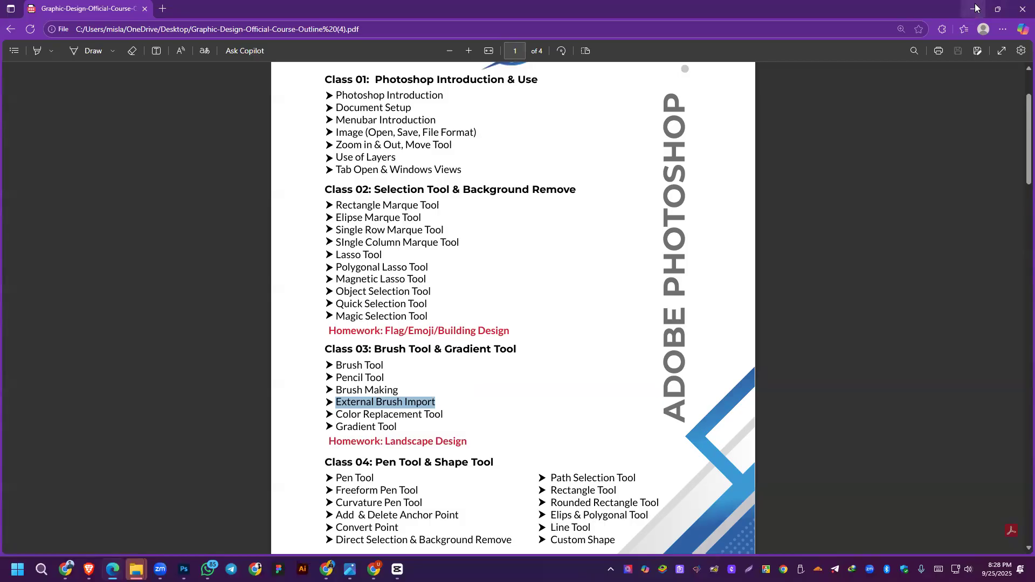
click(999, 7)
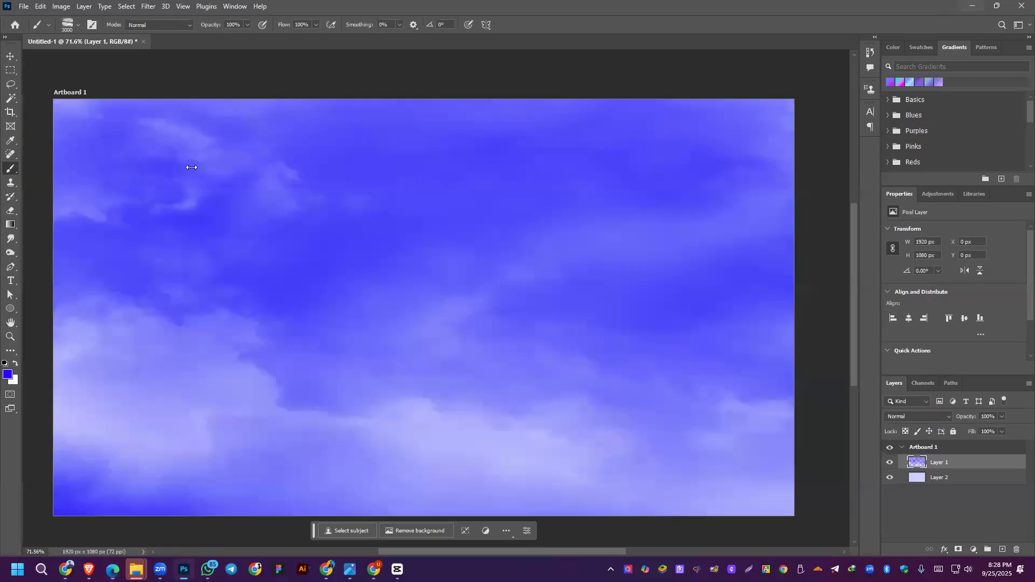
Step: Undo the fog stamp and the preceding Layer 2 changes, and fill Layer 1 with white
key(ctrl+z)
key(ctrl+z)
key(ctrl+z)
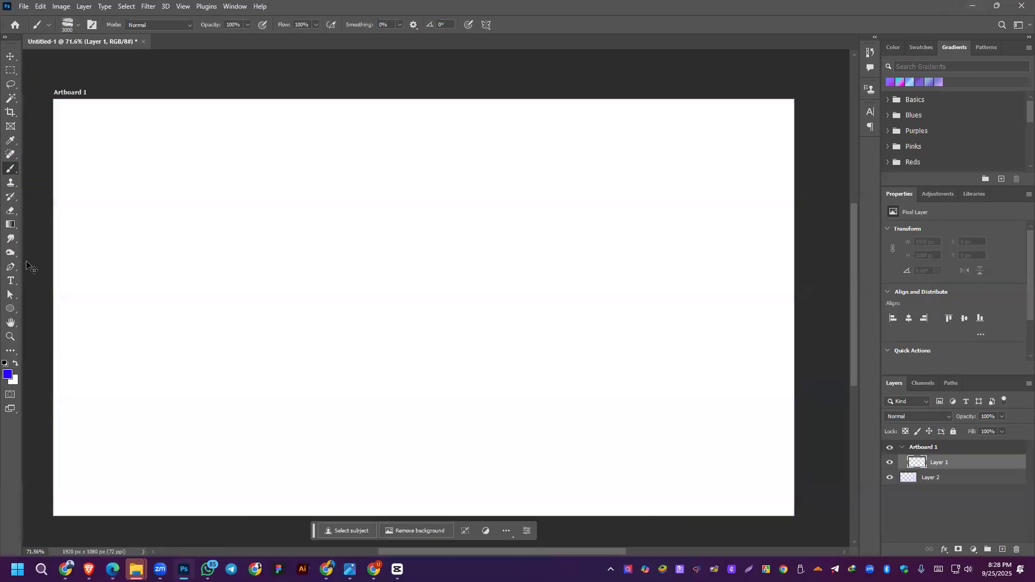
key(ctrl+a)
key(ctrl+d)
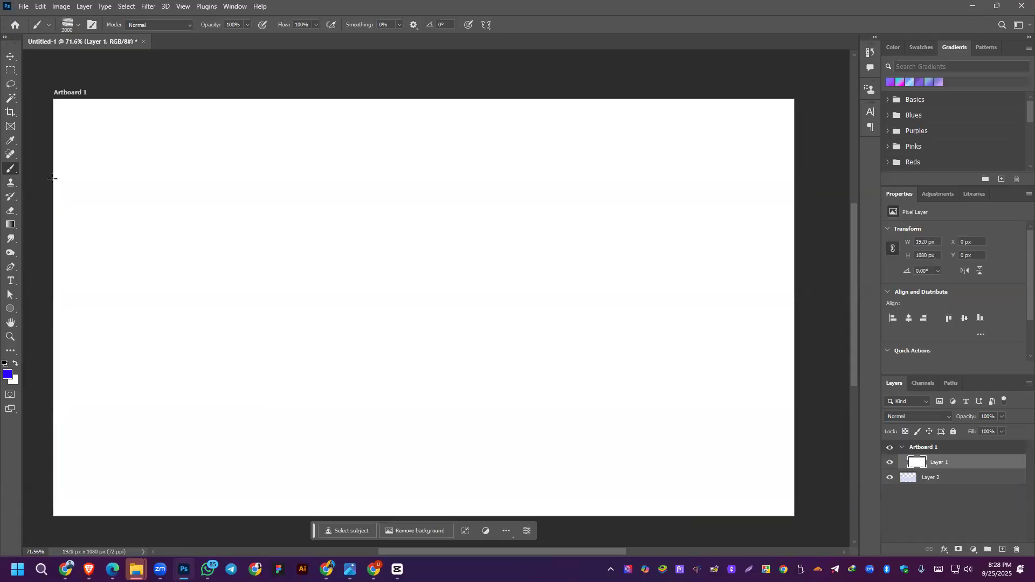
Step: Switch to the Pencil tool and test blue strokes at 45% opacity with 100% and 0% smoothing, undoing both
right_click(9, 171)
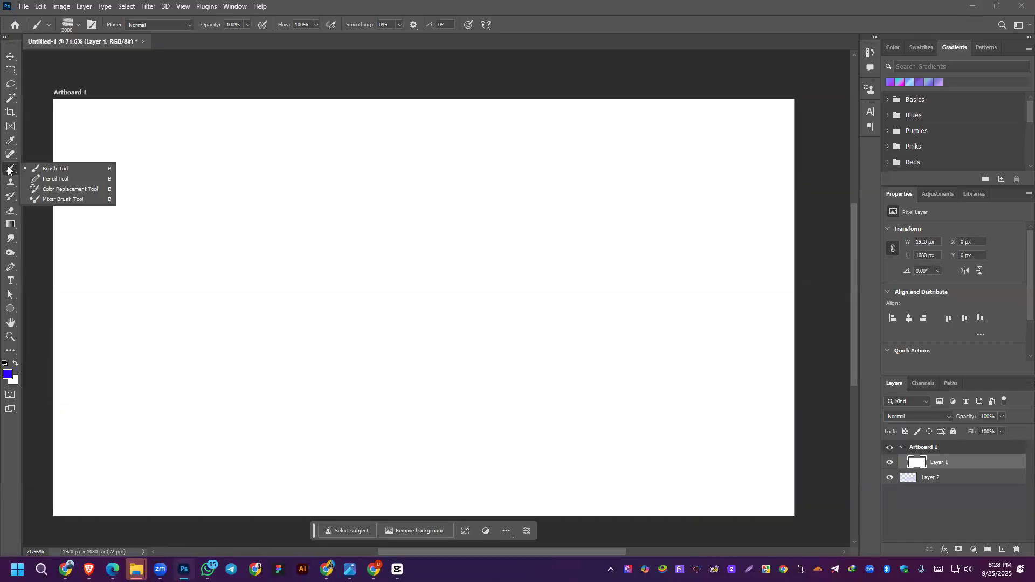
click(45, 180)
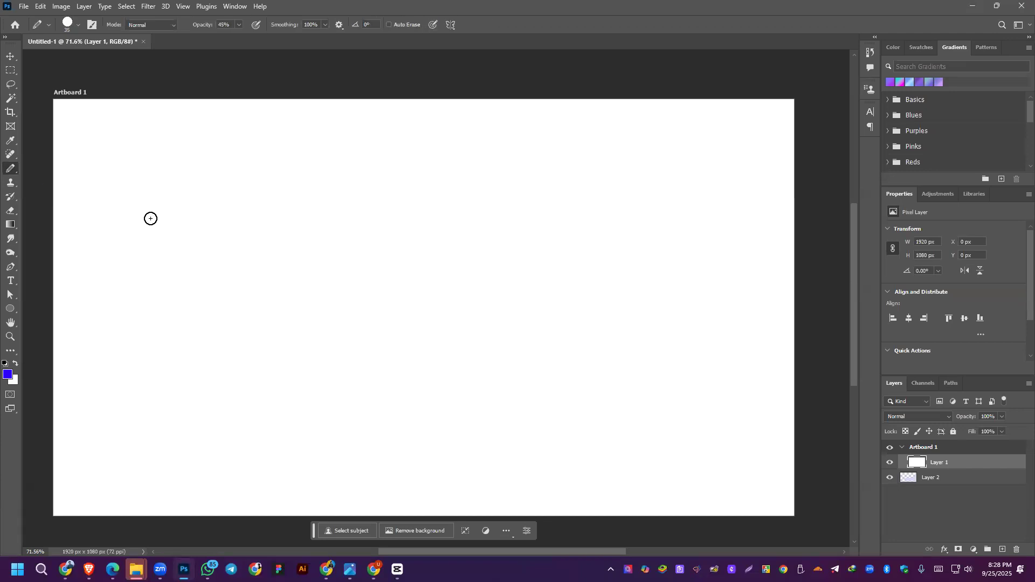
mouse_move(92, 232)
mouse_down()
mouse_move(194, 219)
mouse_move(326, 337)
mouse_move(418, 200)
mouse_move(390, 213)
mouse_up()
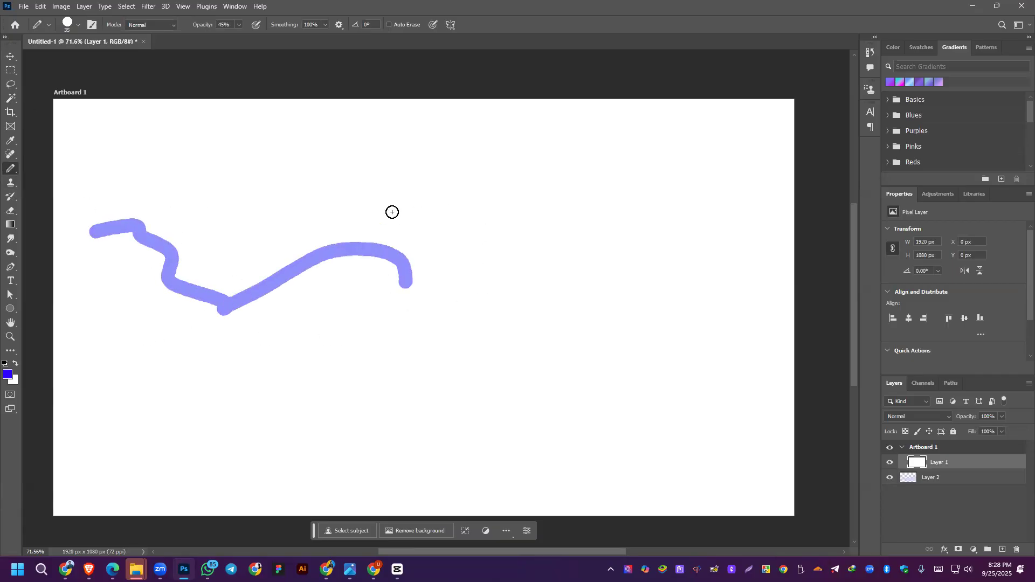
click(324, 26)
mouse_move(297, 176)
mouse_down()
mouse_move(363, 163)
mouse_move(512, 205)
mouse_move(436, 288)
mouse_move(384, 386)
mouse_move(373, 324)
mouse_move(358, 340)
mouse_up()
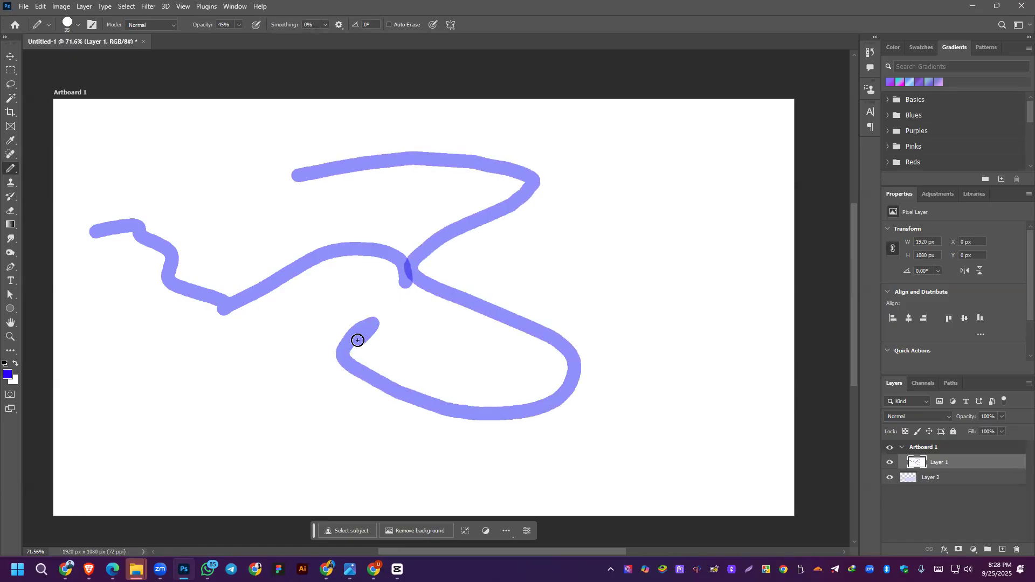
key(ctrl+z)
key(ctrl+z)
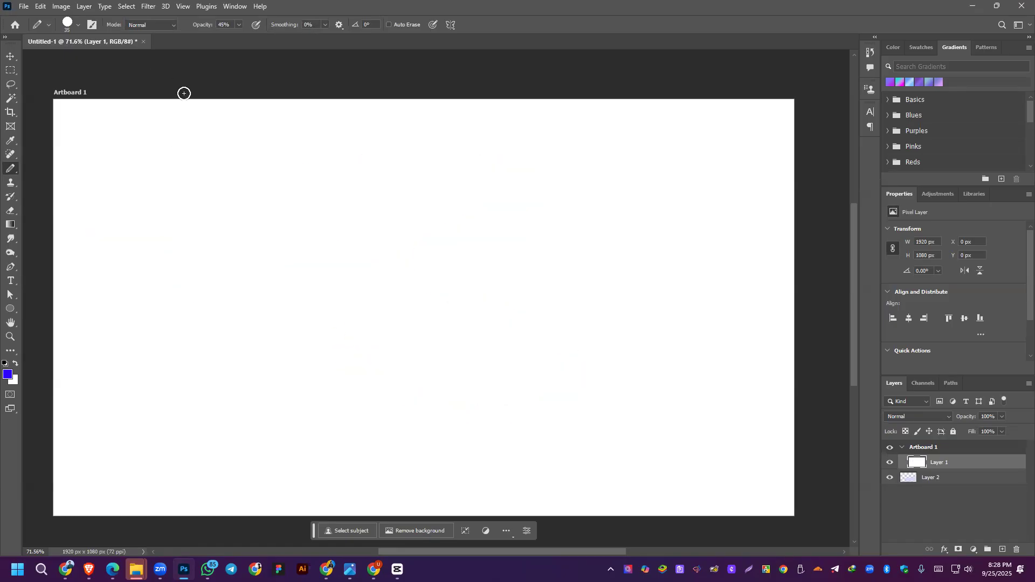
Step: Set the Pencil to 100% opacity and test strokes at 0% and 100% smoothing, undoing both strokes
click(238, 25)
drag(260, 38, 272, 36)
mouse_move(199, 273)
mouse_down()
mouse_move(550, 277)
mouse_move(193, 299)
mouse_move(493, 318)
mouse_move(287, 383)
mouse_move(588, 374)
mouse_up()
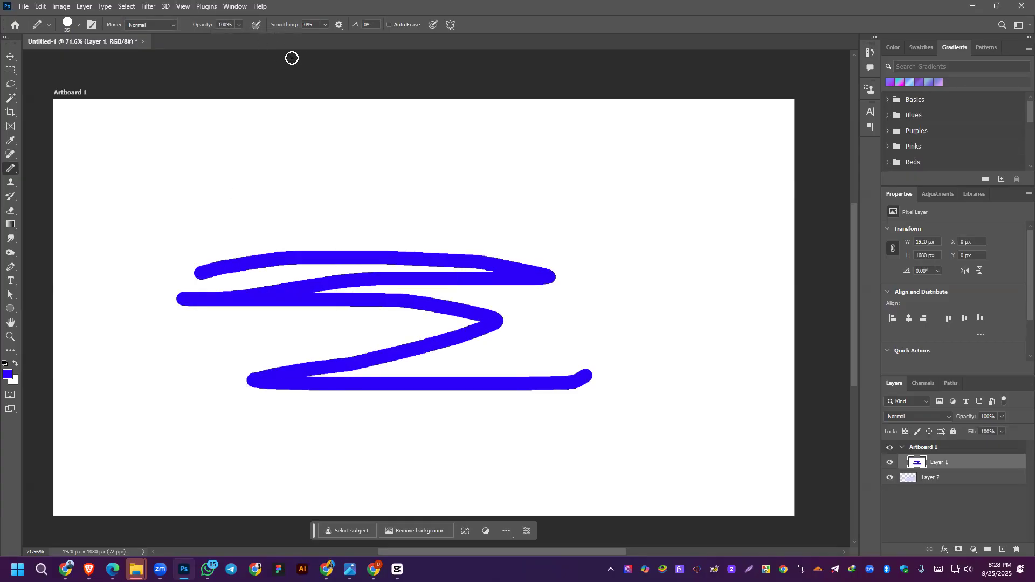
click(324, 24)
mouse_move(80, 190)
mouse_down()
mouse_move(381, 156)
mouse_move(191, 208)
mouse_move(460, 242)
mouse_move(514, 303)
mouse_up()
key(ctrl+z)
key(ctrl+z)
key(ctrl+a)
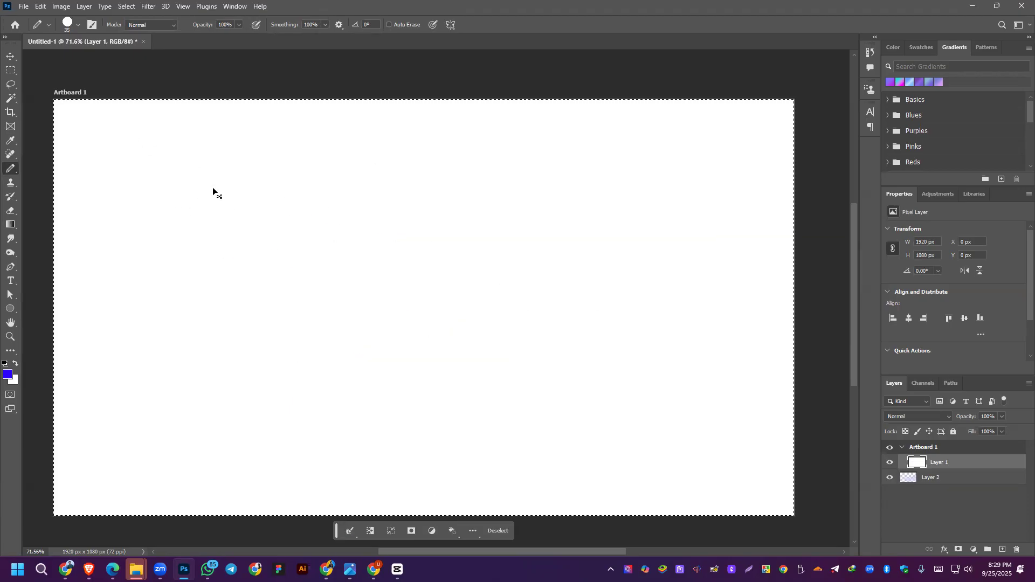
key(ctrl+d)
Step: Reduce the Pencil size to 1 px and draw fine blue strokes near the artboard's left side, inspecting their pixels up close
key(bracketright)
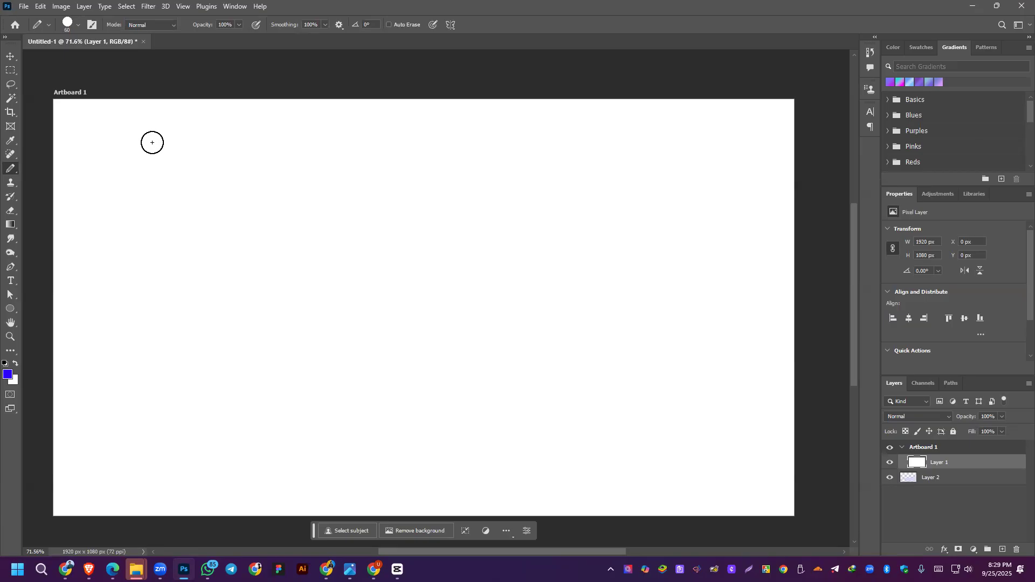
key(bracketleft)
key(bracketleft)
key(bracketleft)
key(bracketleft)
drag(77, 203, 87, 199)
key(ctrl+z)
key(bracketleft)
key(bracketleft)
key(bracketleft)
key(bracketleft)
key(bracketleft)
key(bracketleft)
key(bracketleft)
key(bracketleft)
key(bracketleft)
drag(142, 234, 149, 232)
scroll(139, 229, up, 5)
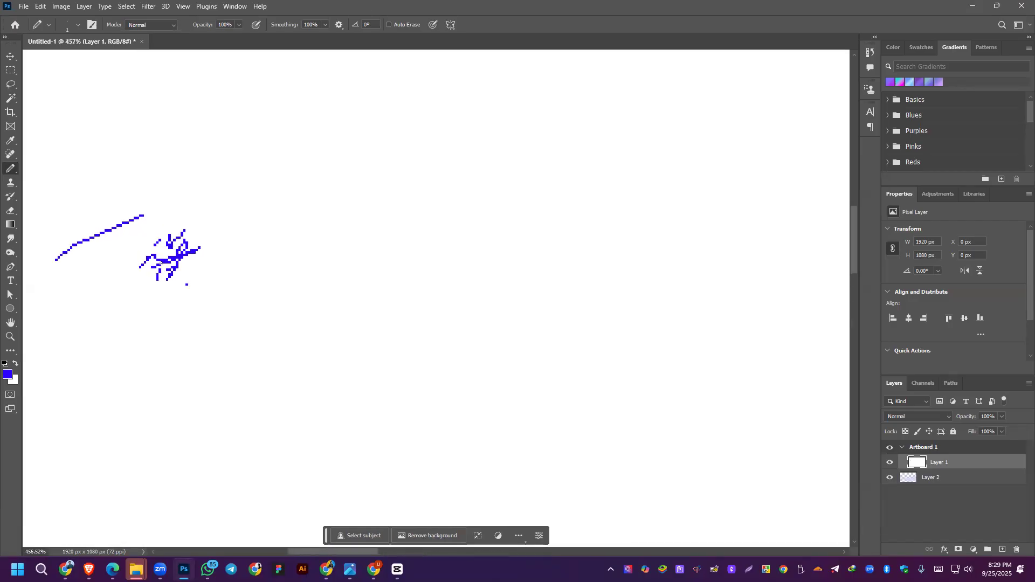
scroll(174, 241, down, 5)
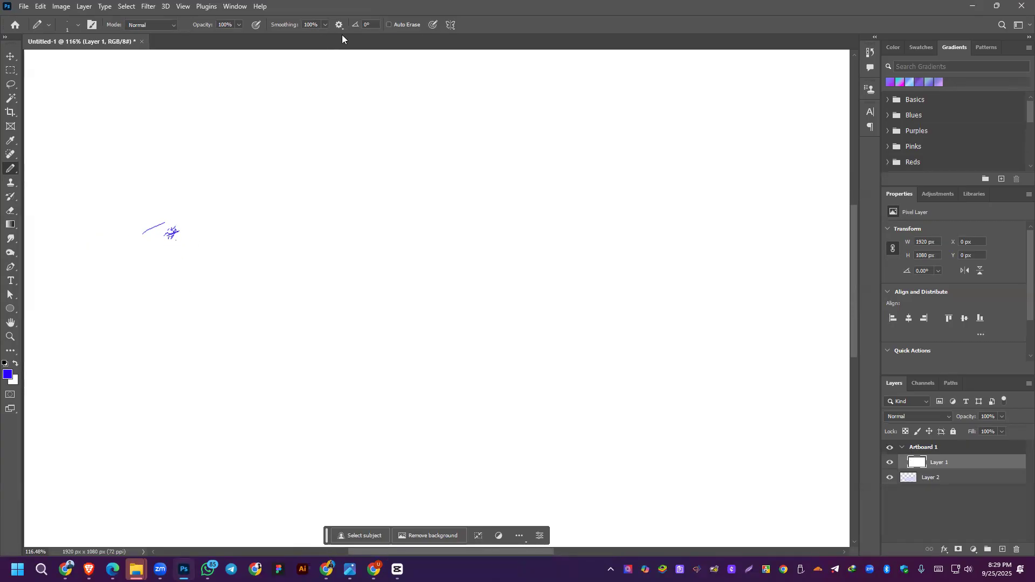
Step: Choose the 360 px Lion brush for the Pencil, rotate its tip, and stamp a blue lion beside the fine strokes
click(77, 26)
scroll(79, 168, down, 3)
scroll(77, 174, down, 10)
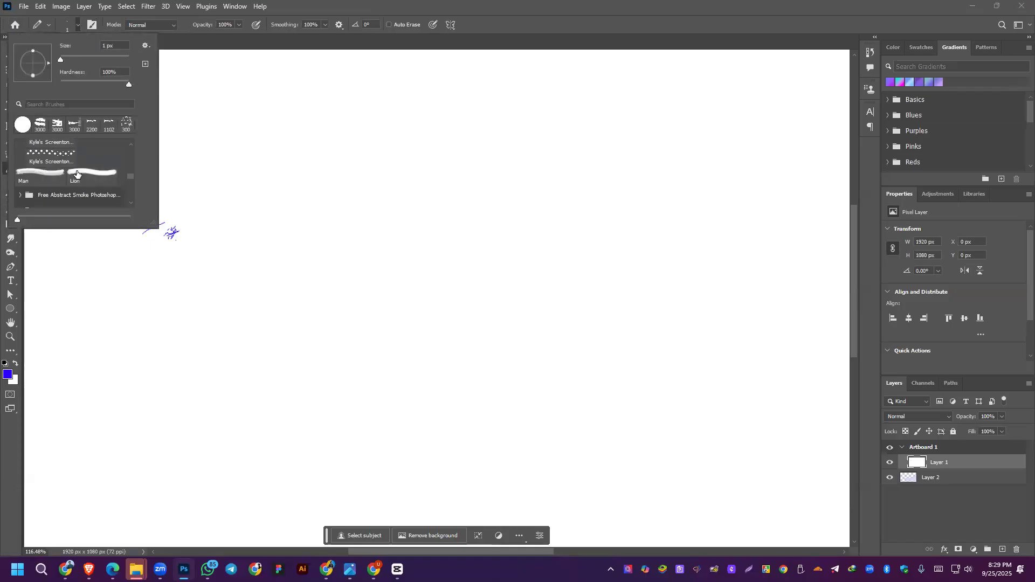
scroll(76, 174, up, 5)
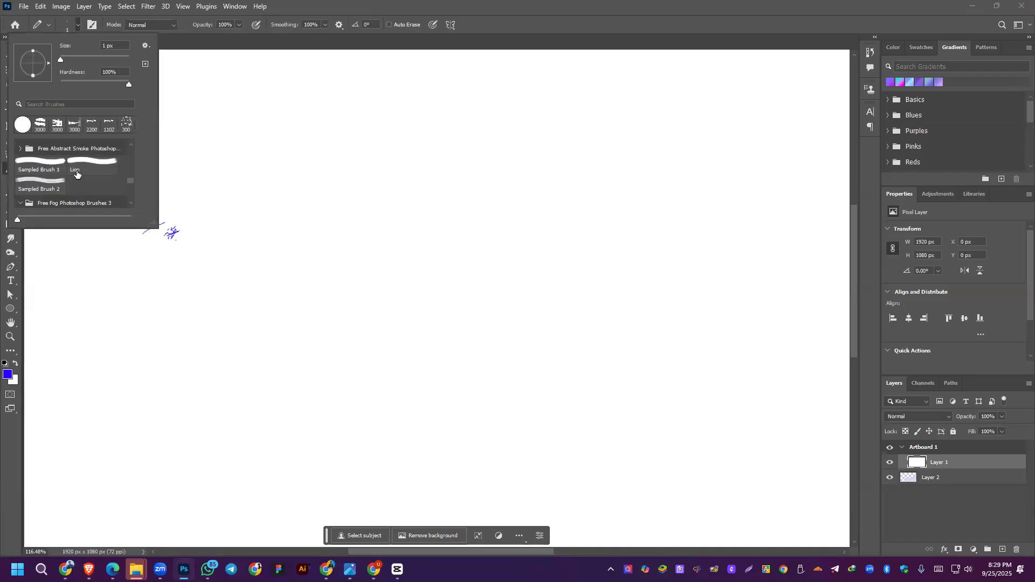
scroll(76, 175, down, 5)
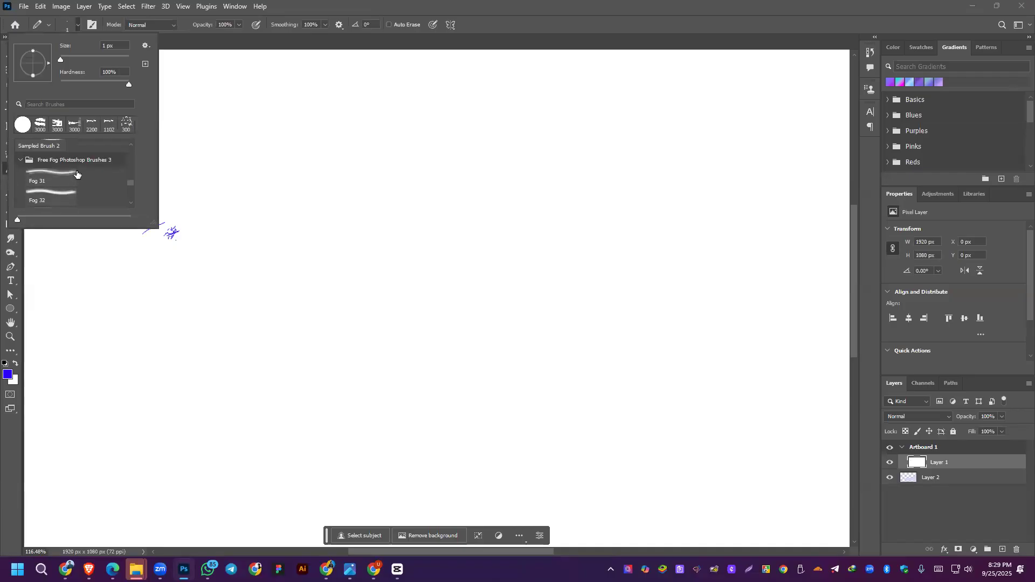
click(91, 176)
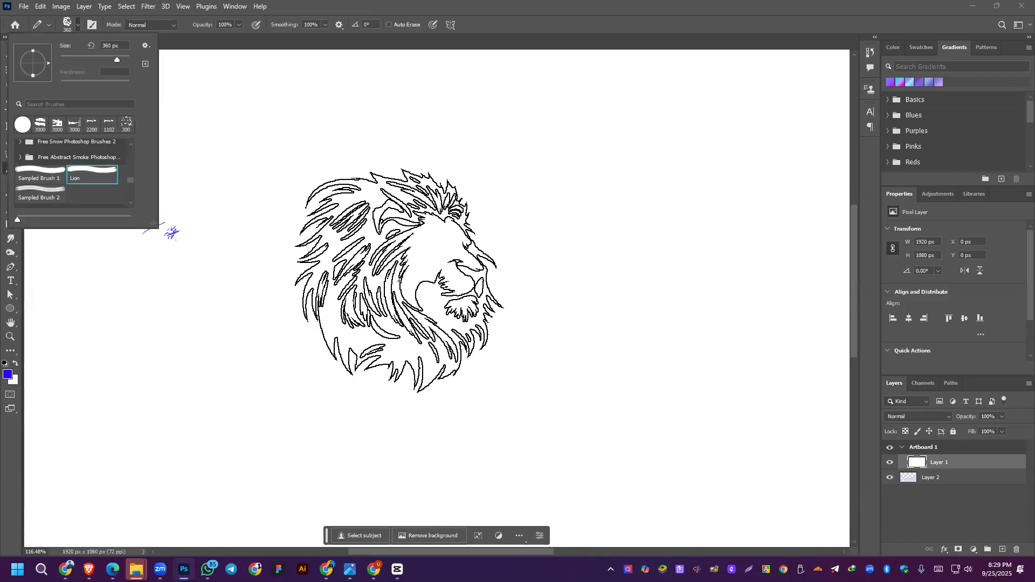
click(374, 25)
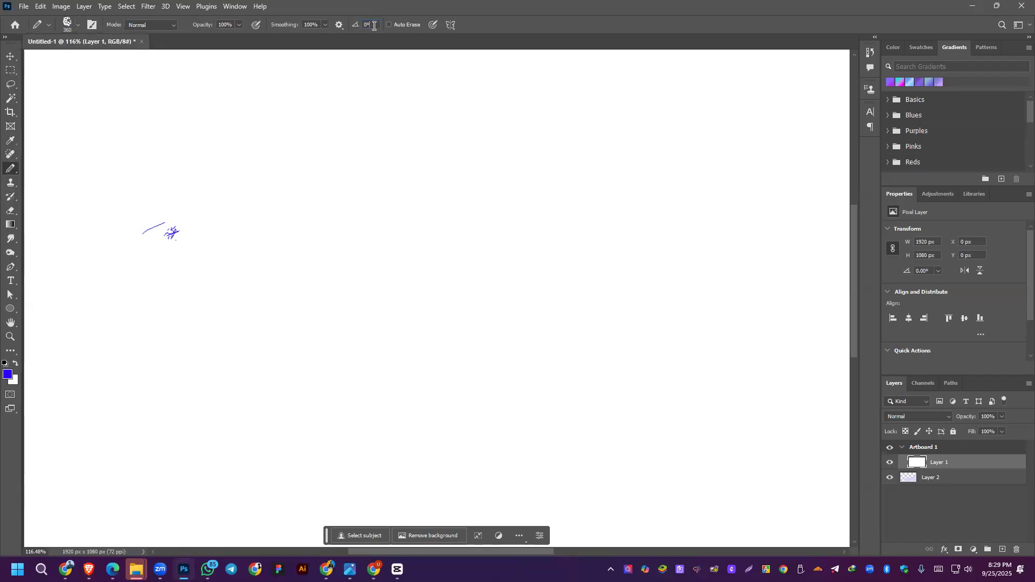
scroll(373, 25, up, 15)
click(336, 252)
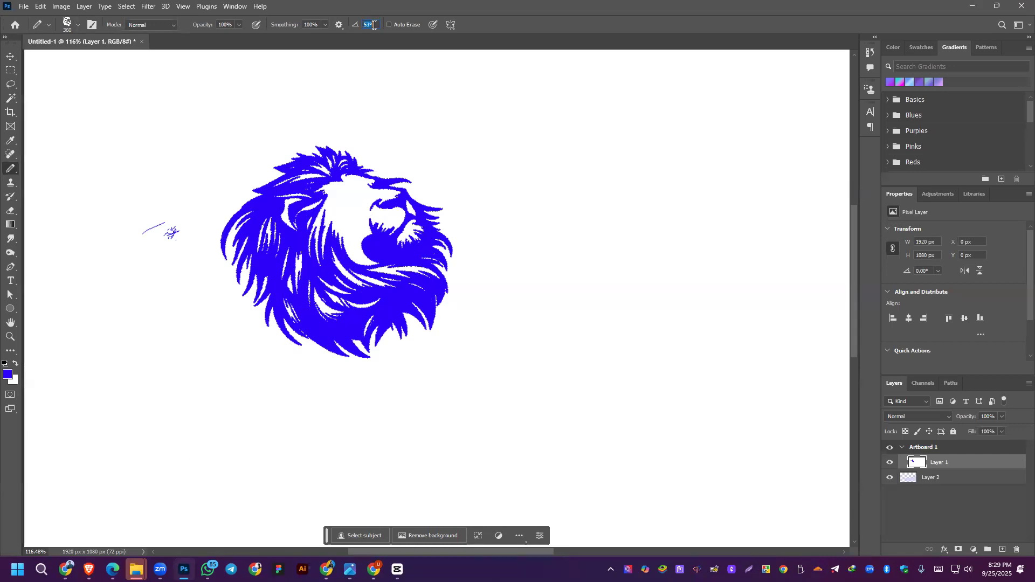
Step: Stamp a second blue lion with the brush angle at 68°, and reset the angle to 0°
scroll(374, 25, up, 5)
click(561, 181)
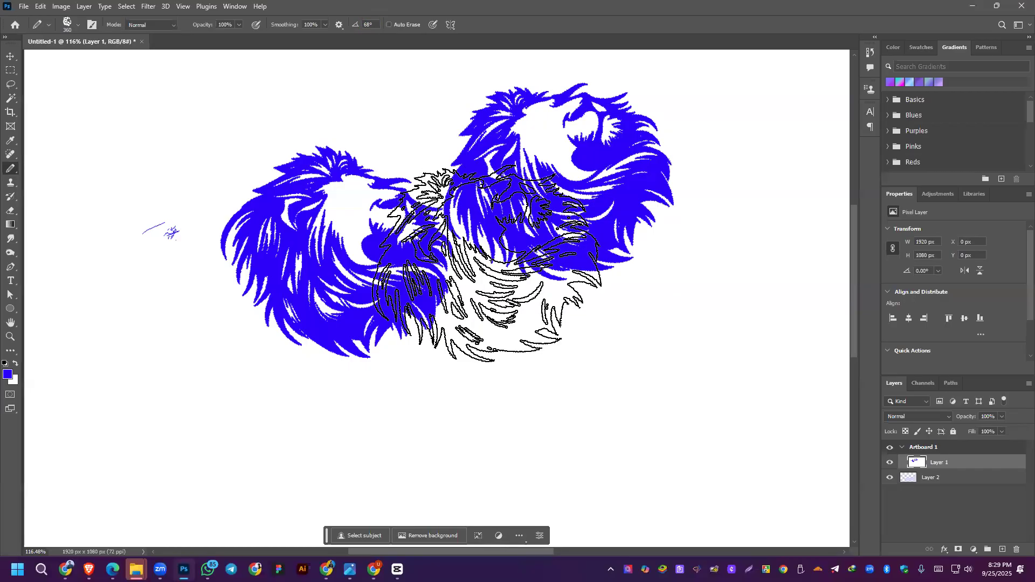
text(0)
key(Return)
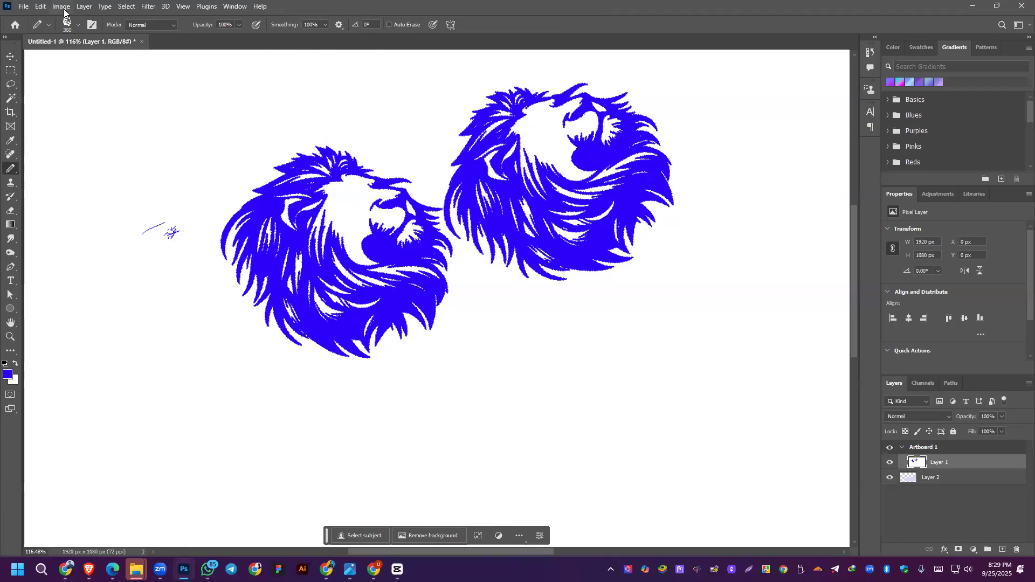
Step: Switch to the Move tool, clear everything on Layer 1 and remove the selection
click(11, 60)
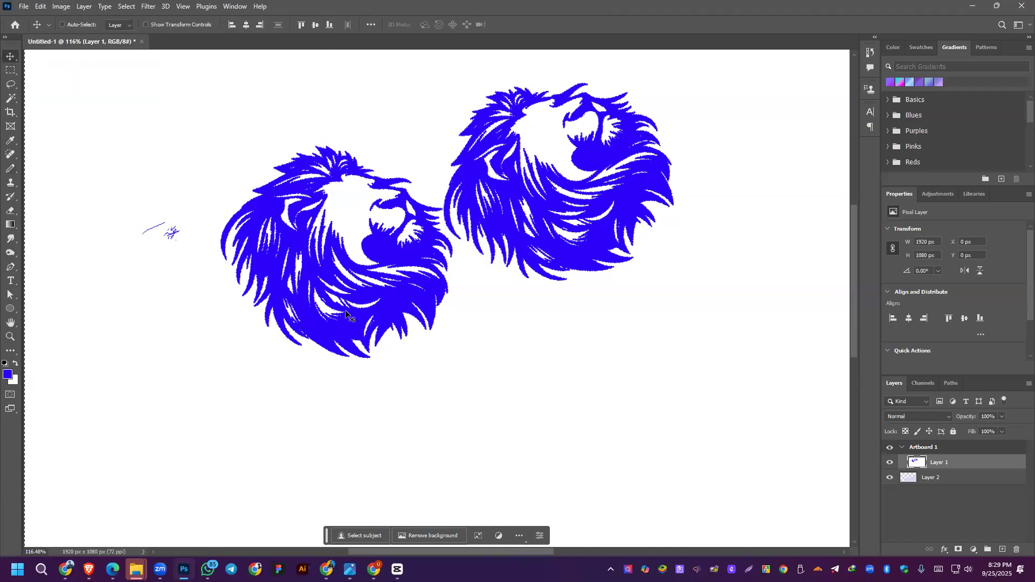
key(ctrl+a)
key(ctrl+x)
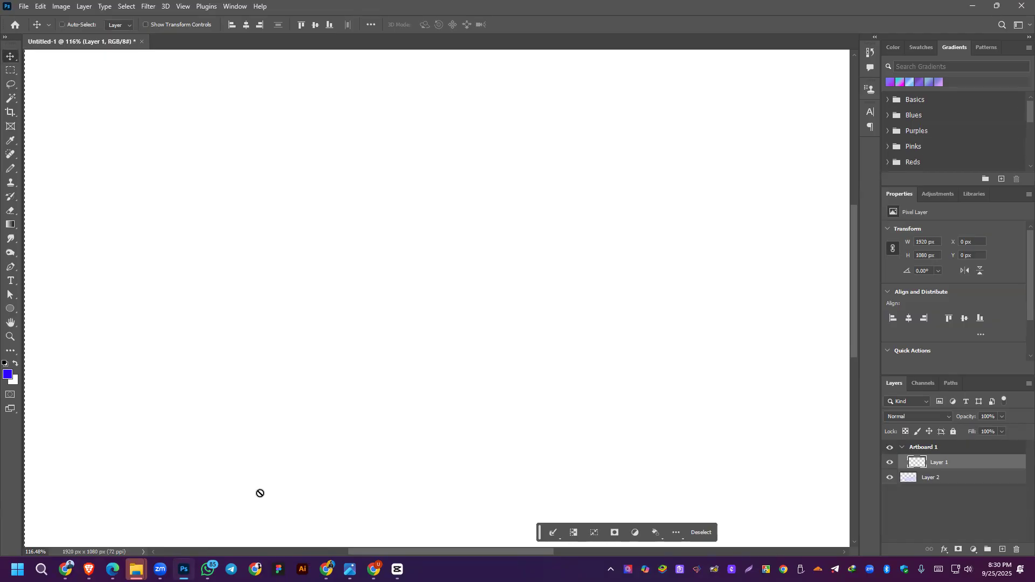
key(ctrl+d)
Step: Switch to the course outline PDF and check the Color Replacement Tool topic under Class 03
key(alt+Tab)
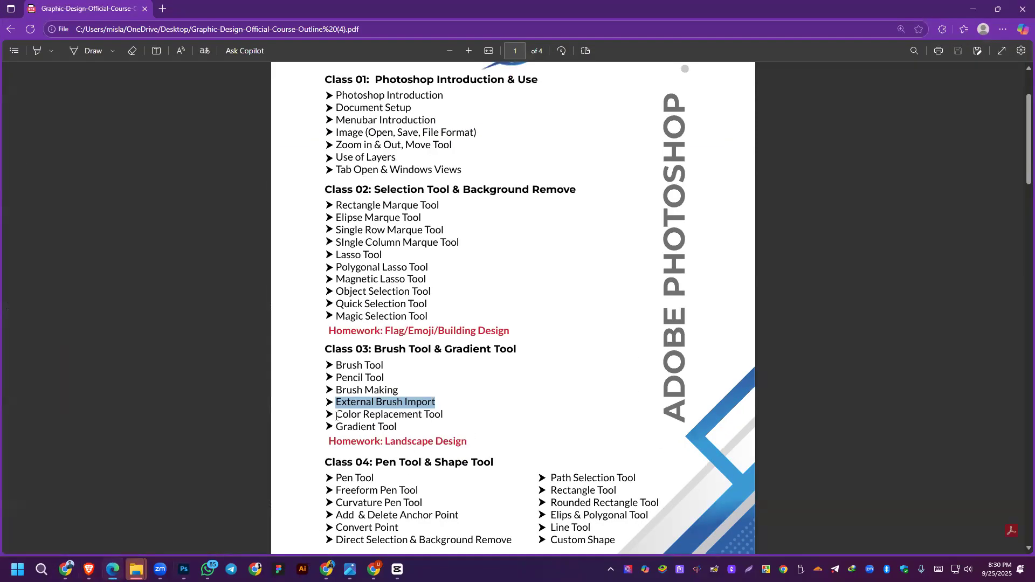
drag(336, 415, 444, 416)
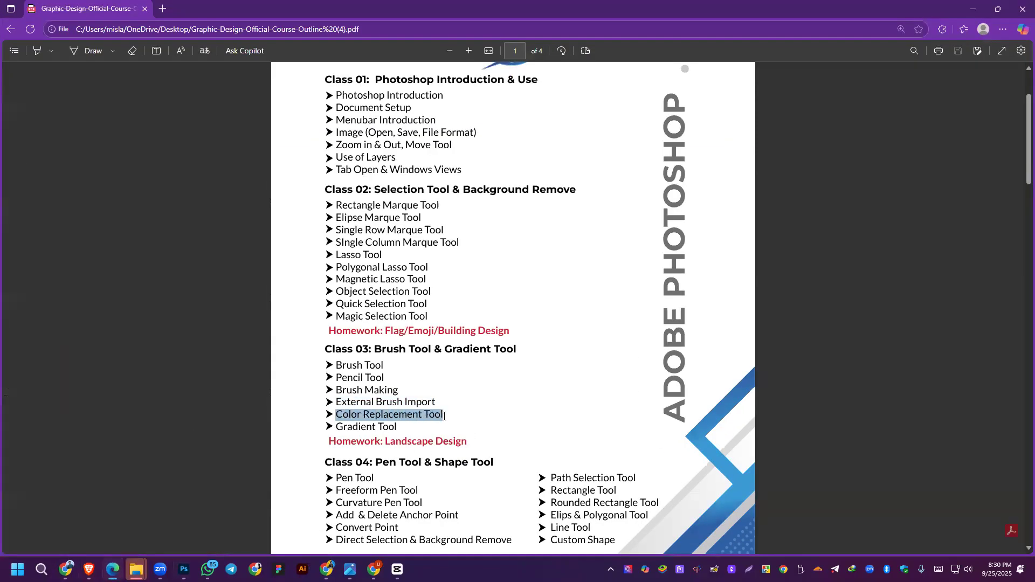
click(974, 10)
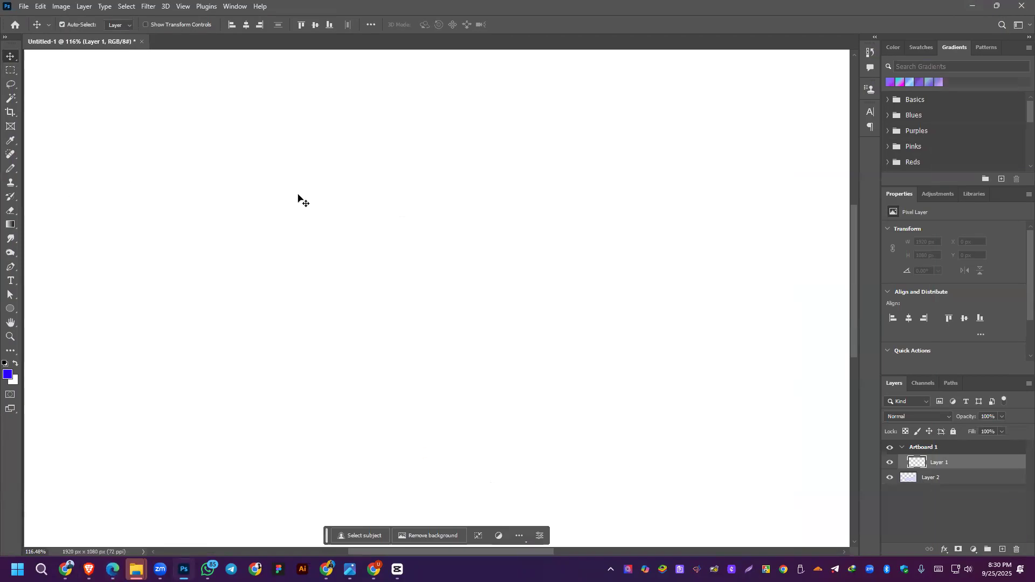
Step: Open the 360_F_652260744 JPG portrait of a woman in gold jewelry from the Desktop as a new document
scroll(298, 195, down, 3)
drag(515, 259, 400, 233)
scroll(405, 252, down, 2)
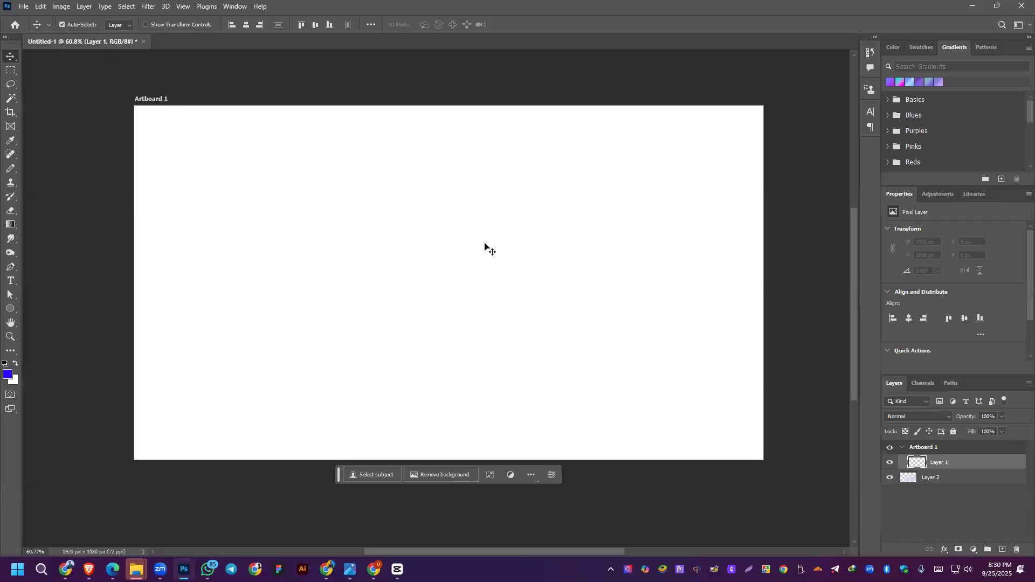
click(21, 8)
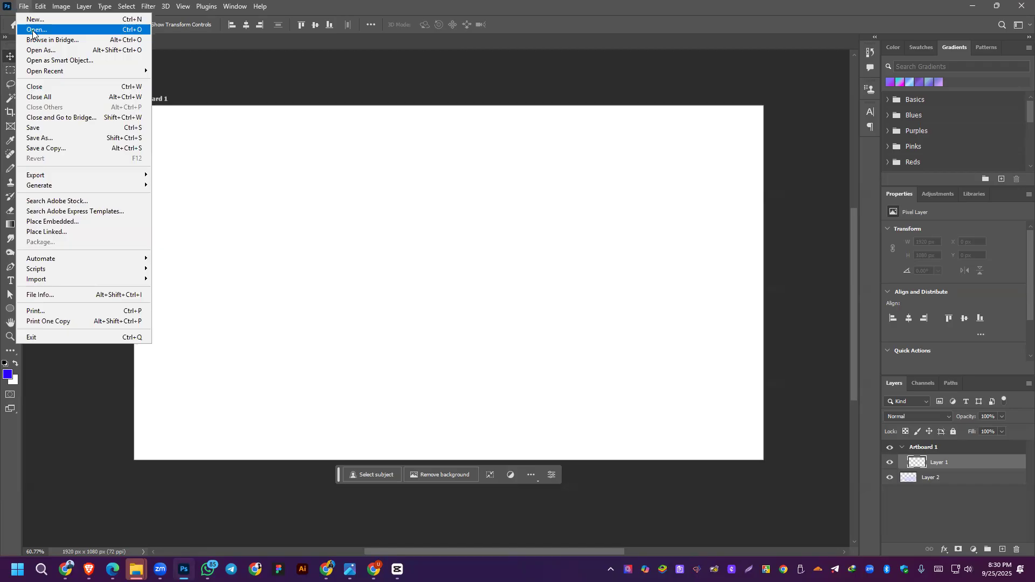
click(35, 30)
scroll(335, 270, down, 10)
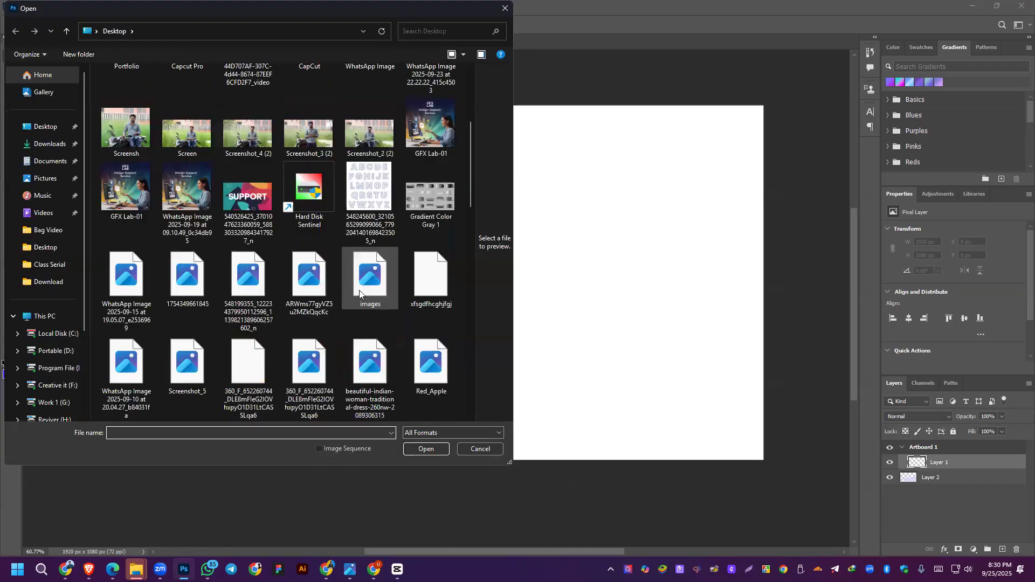
double_click(307, 124)
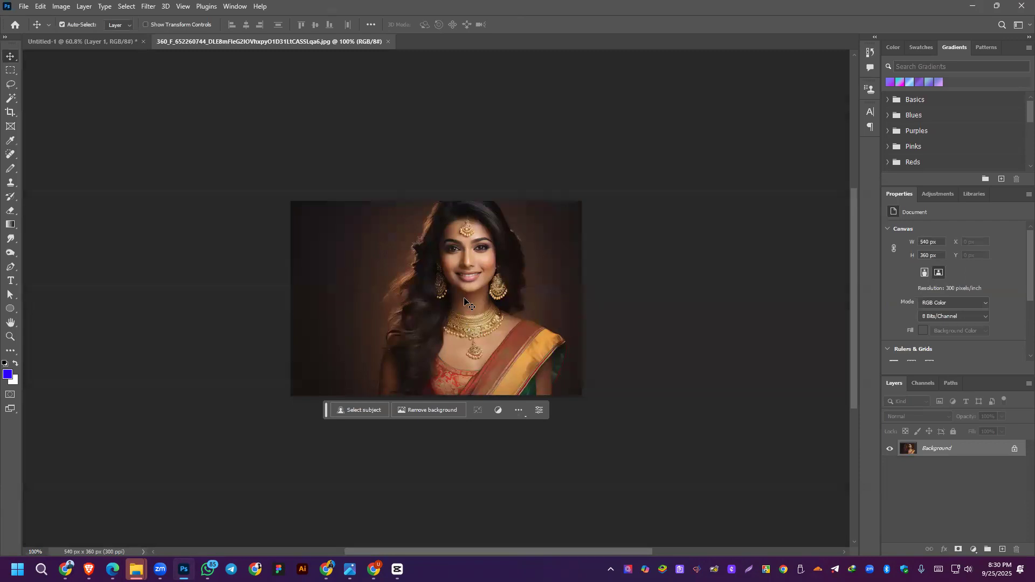
Step: Unlock the portrait's Background layer so it becomes a regular pixel layer
scroll(462, 289, up, 5)
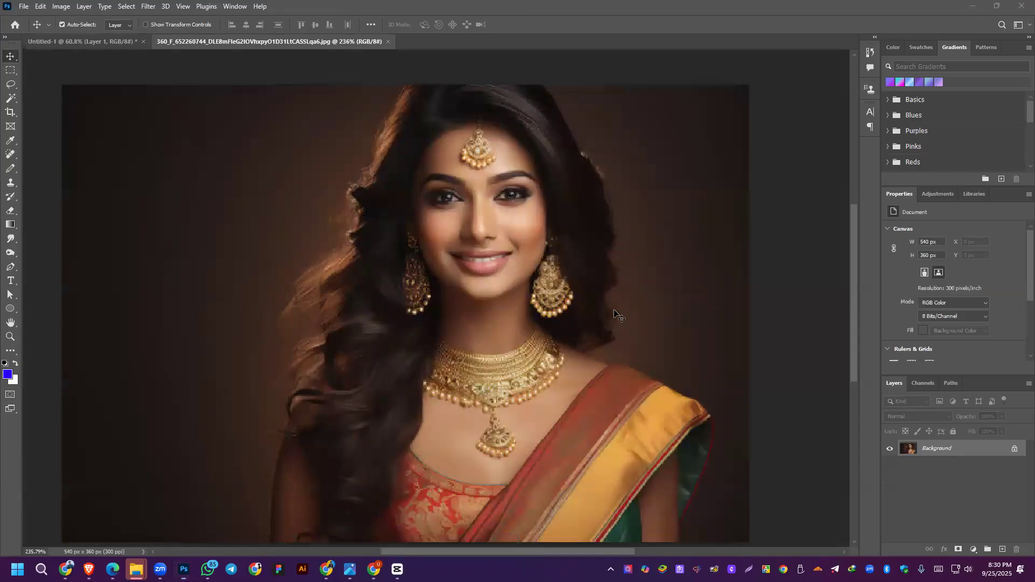
scroll(494, 244, down, 3)
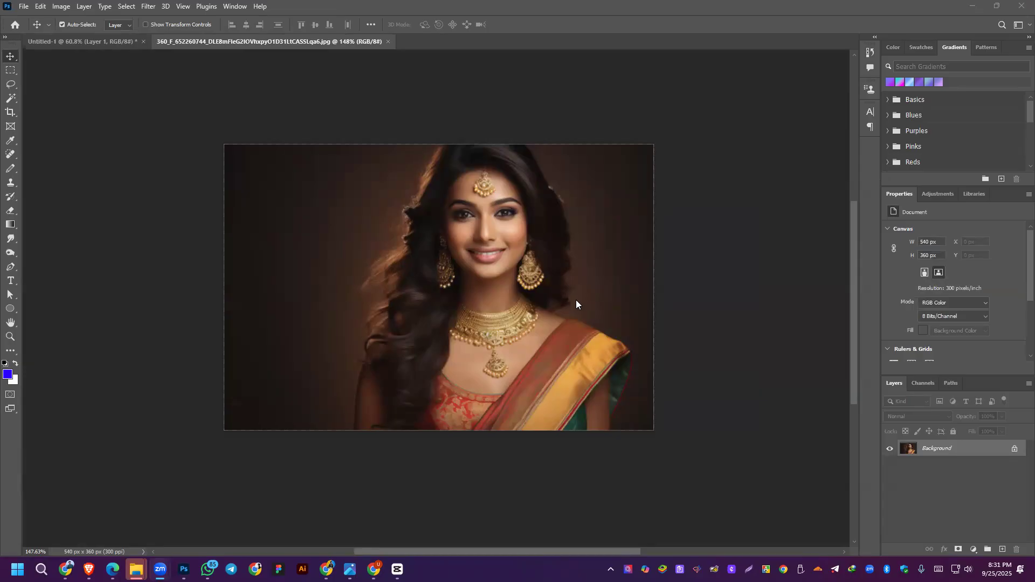
click(1014, 452)
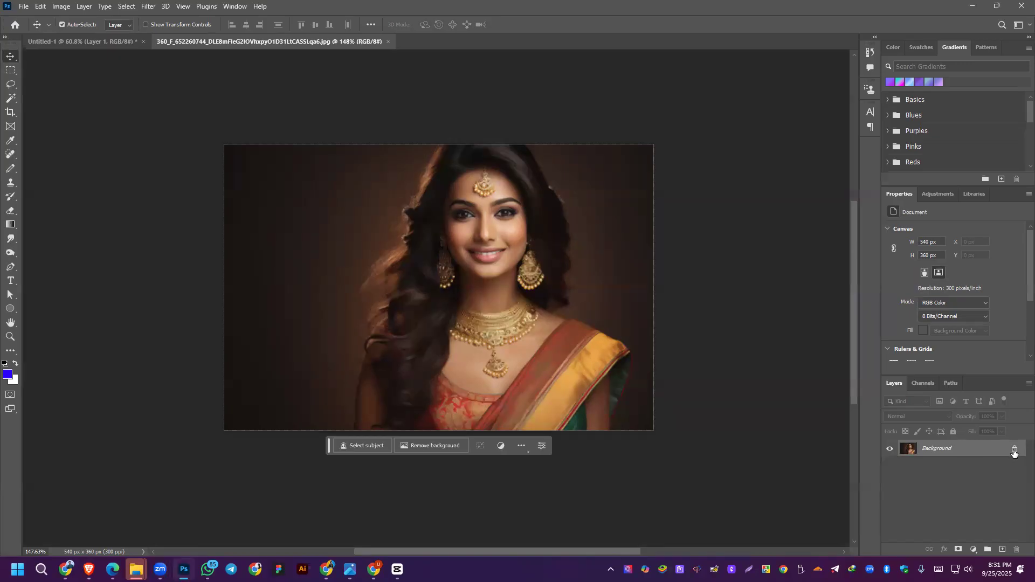
click(1014, 451)
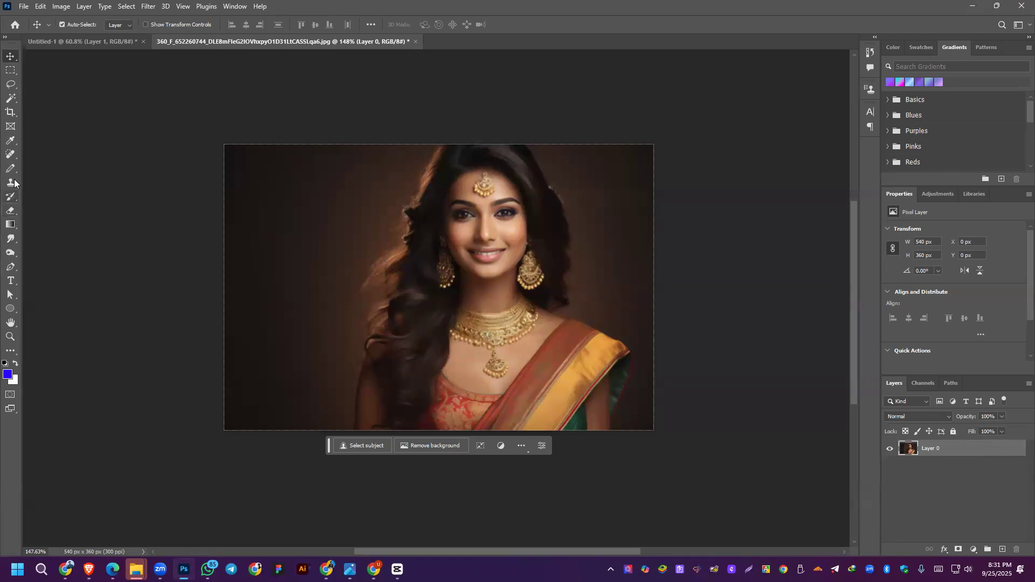
Step: Select the Color Replacement tool and enlarge its brush to 100 px
click(8, 156)
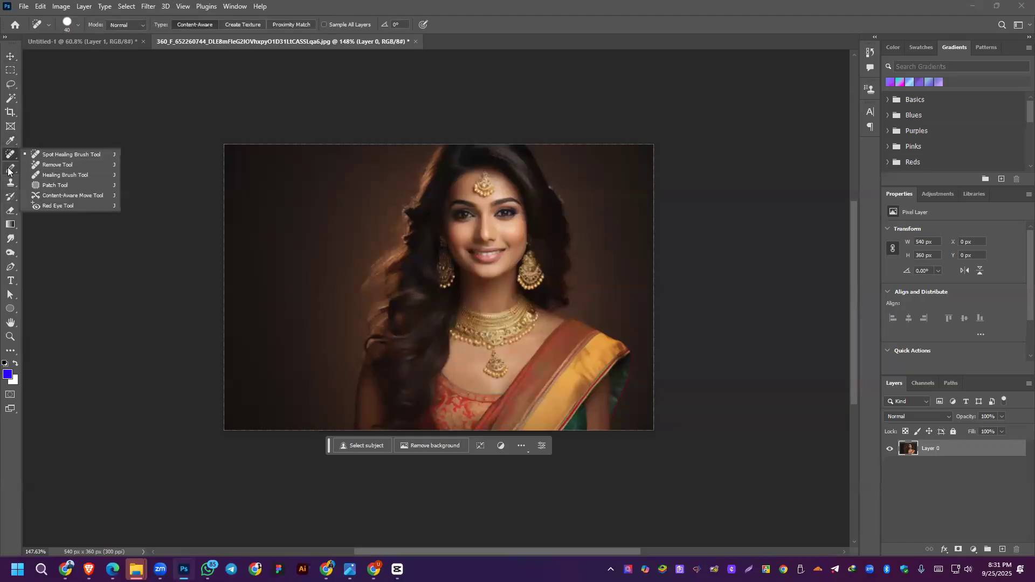
click(10, 168)
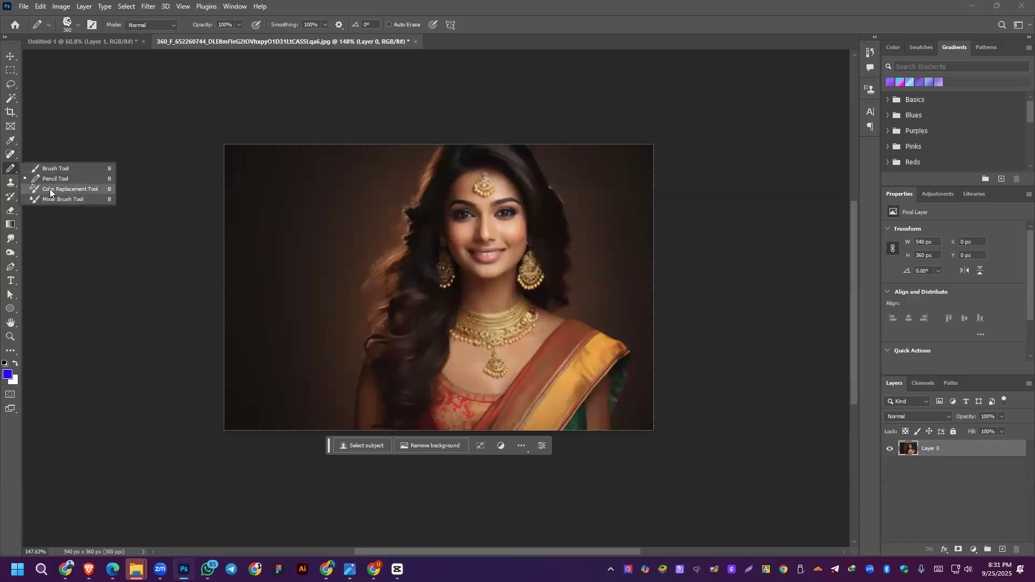
click(65, 188)
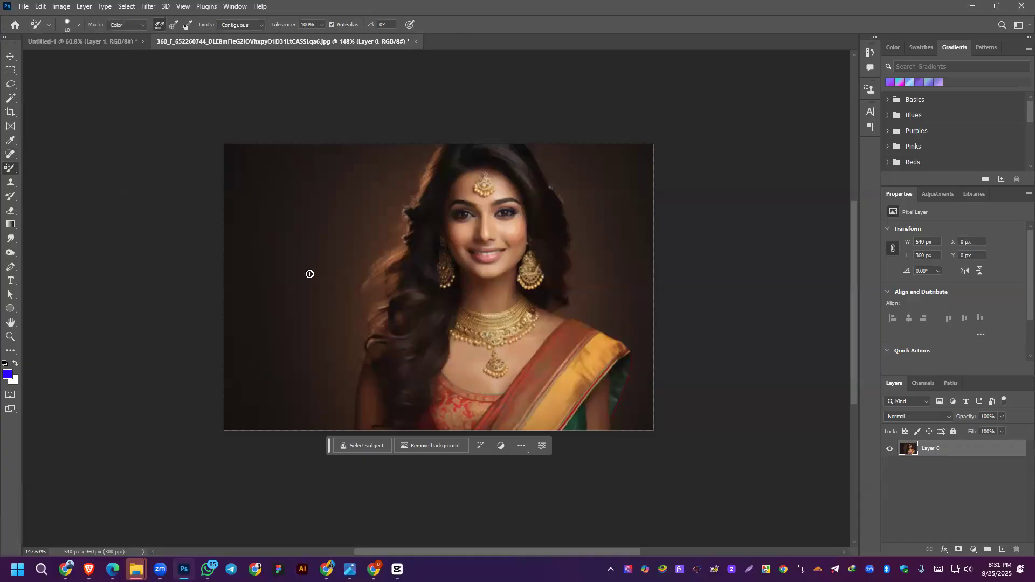
key(bracketright)
key(bracketright)
key(bracketright)
key(bracketright)
key(bracketright)
key(bracketright)
key(bracketright)
key(bracketright)
key(bracketright)
key(bracketright)
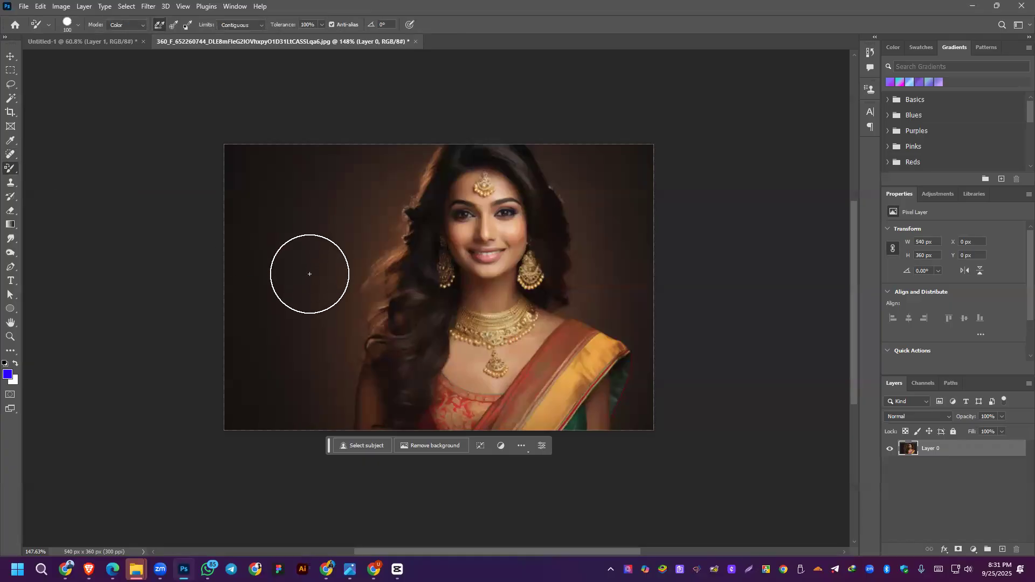
Step: Recolor nearly the whole portrait blue with broad Color Replacement strokes, and revert the image to its saved state
mouse_move(335, 336)
mouse_down()
mouse_move(499, 212)
mouse_move(590, 174)
mouse_move(388, 209)
mouse_move(527, 166)
mouse_move(474, 156)
mouse_move(629, 157)
mouse_up()
drag(169, 260, 691, 323)
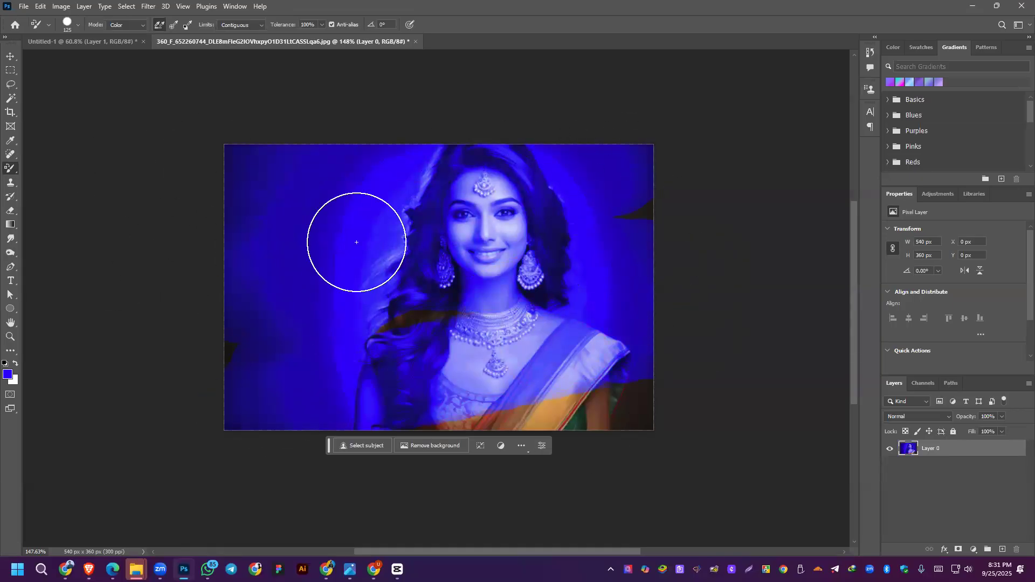
key(F12)
Step: Set the foreground color to black and paint over the entire portrait with Color Replacement to turn it grayscale
click(7, 375)
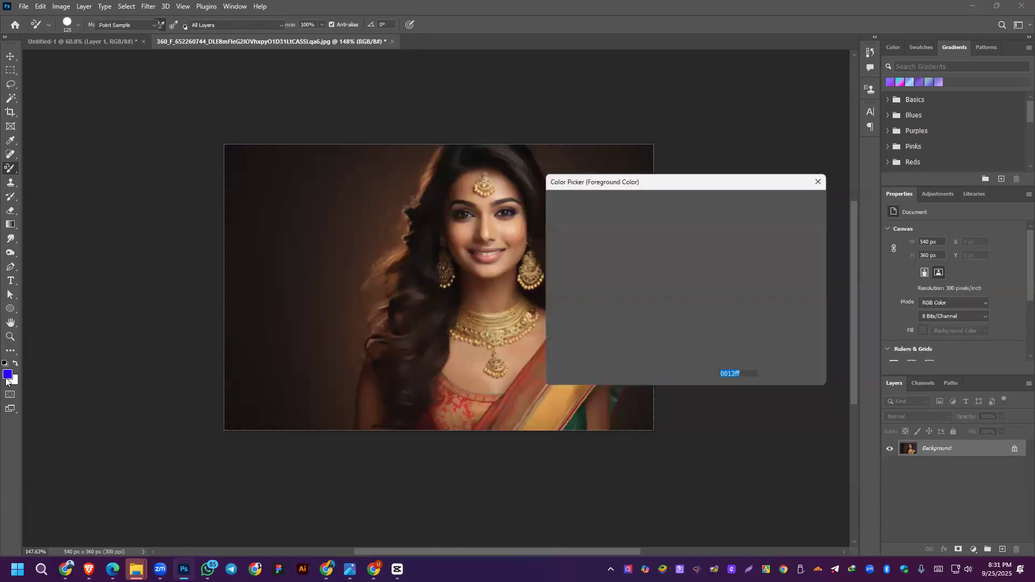
mouse_move(674, 241)
mouse_down()
mouse_move(515, 350)
mouse_move(572, 248)
mouse_move(516, 267)
mouse_move(494, 351)
mouse_up()
click(797, 201)
key(b)
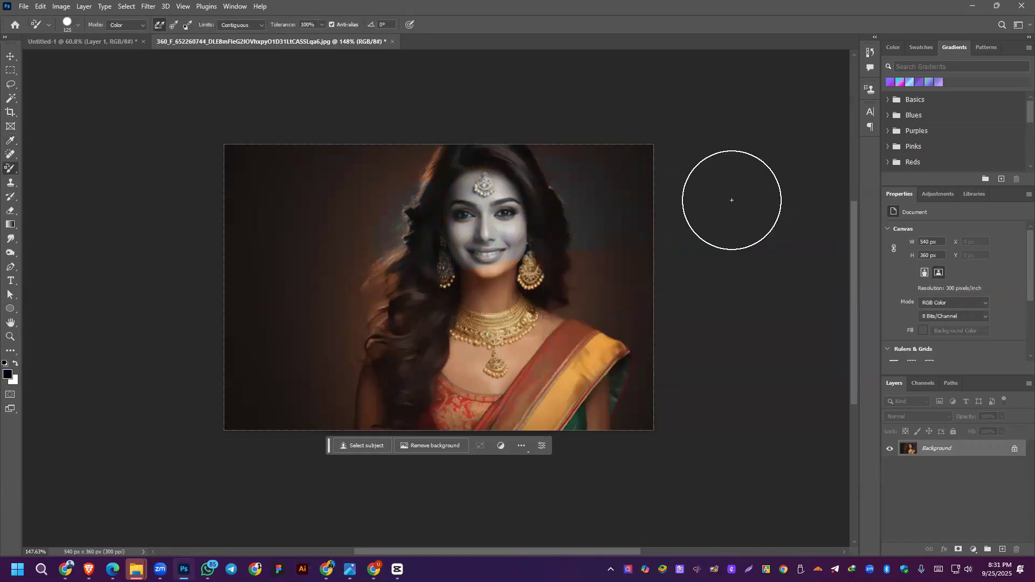
mouse_move(94, 188)
mouse_down()
mouse_move(782, 298)
mouse_move(229, 363)
mouse_move(127, 441)
mouse_move(672, 425)
mouse_move(814, 409)
mouse_move(206, 338)
mouse_move(606, 163)
mouse_up()
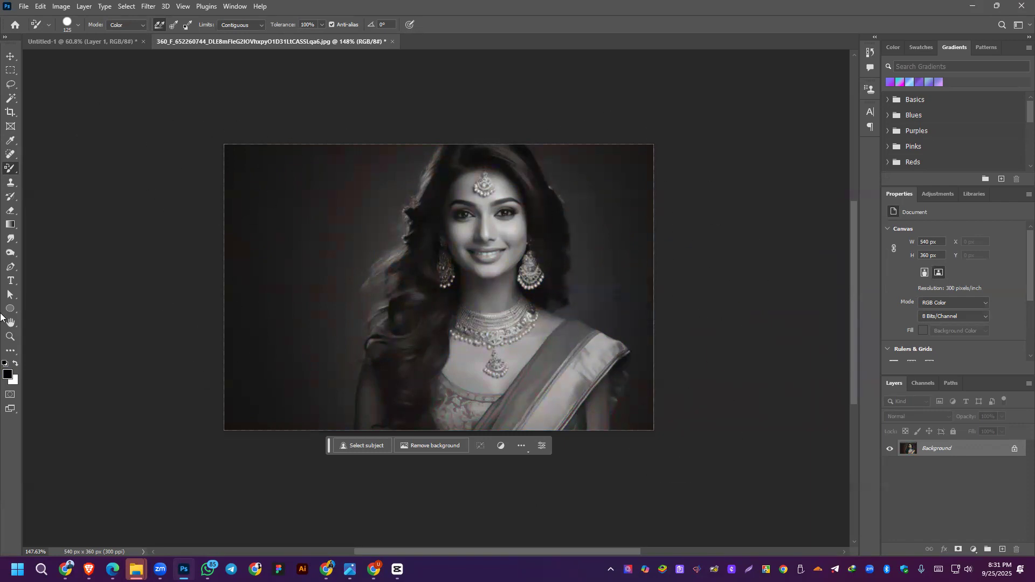
Step: Use the History Brush to restore the original gold color on the earring at the image's left side
click(11, 197)
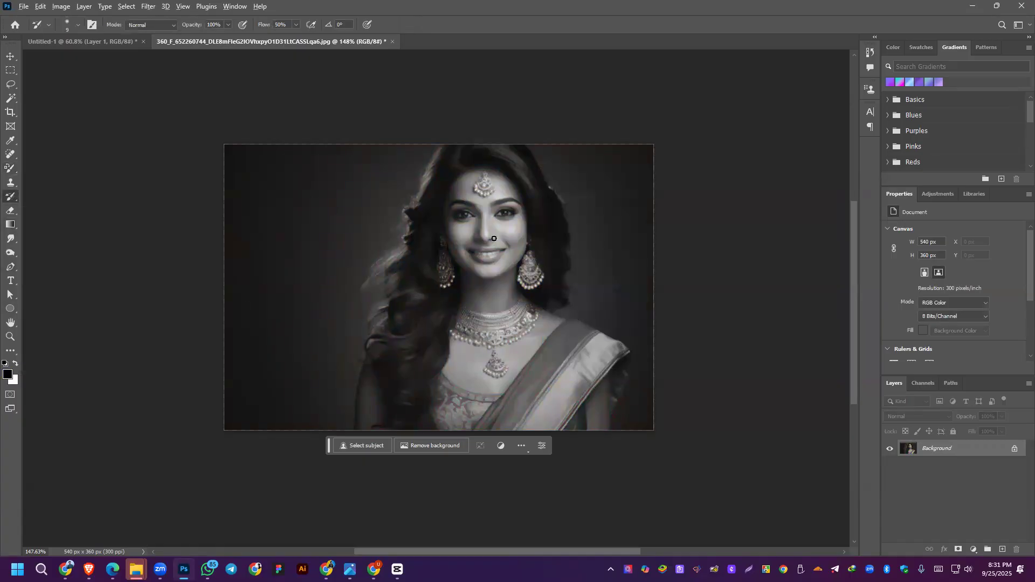
scroll(494, 238, up, 6)
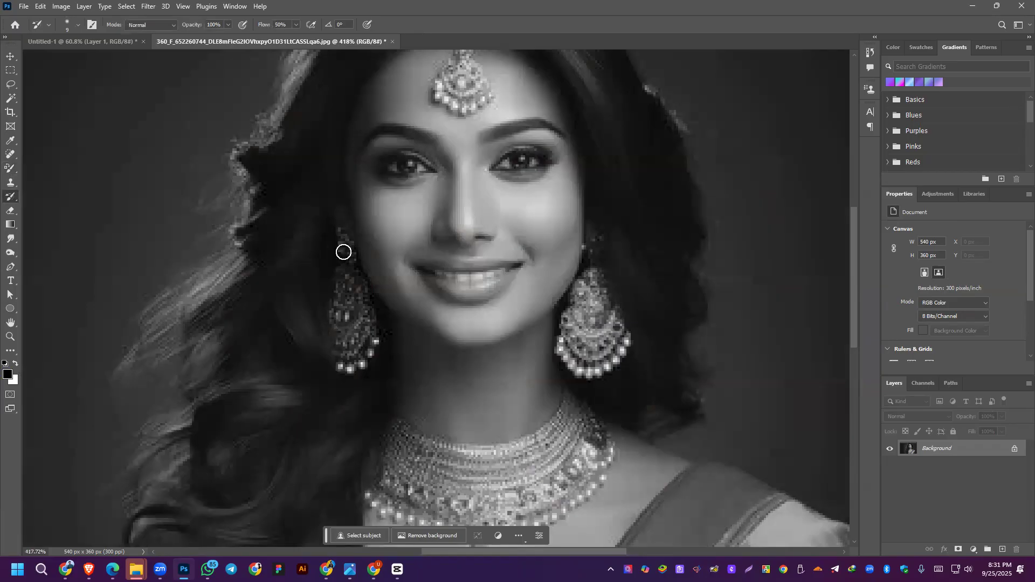
scroll(337, 249, up, 1)
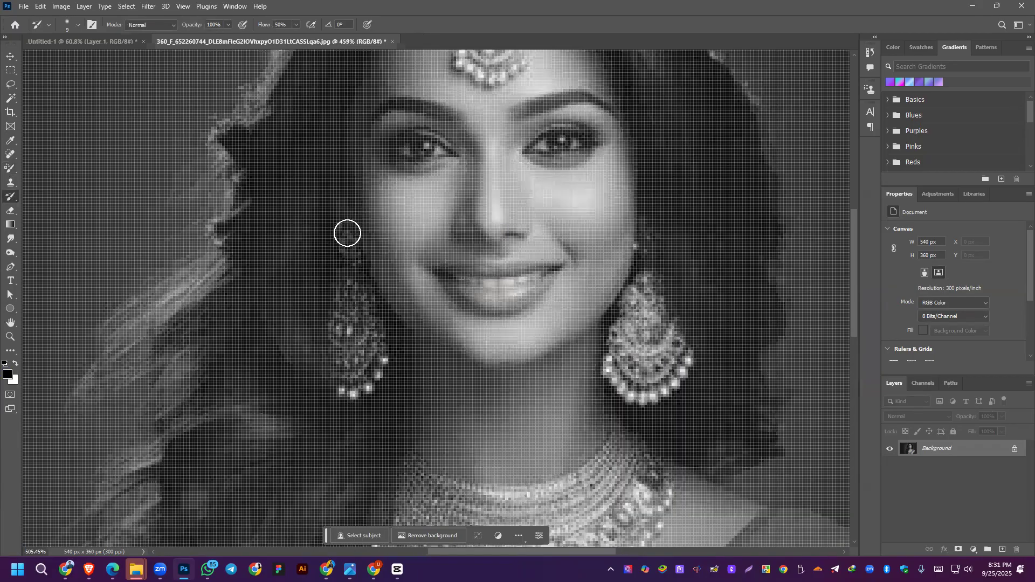
scroll(348, 233, up, 2)
mouse_move(341, 224)
mouse_down()
mouse_move(364, 265)
mouse_move(344, 247)
mouse_move(345, 291)
mouse_move(365, 283)
mouse_move(371, 319)
mouse_move(381, 310)
mouse_move(394, 387)
mouse_move(392, 358)
mouse_move(397, 369)
mouse_move(392, 409)
mouse_move(402, 408)
mouse_move(384, 442)
mouse_move(348, 450)
mouse_move(352, 389)
mouse_move(339, 416)
mouse_move(333, 364)
mouse_move(340, 311)
mouse_move(349, 385)
mouse_move(365, 337)
mouse_move(373, 364)
mouse_move(350, 277)
mouse_up()
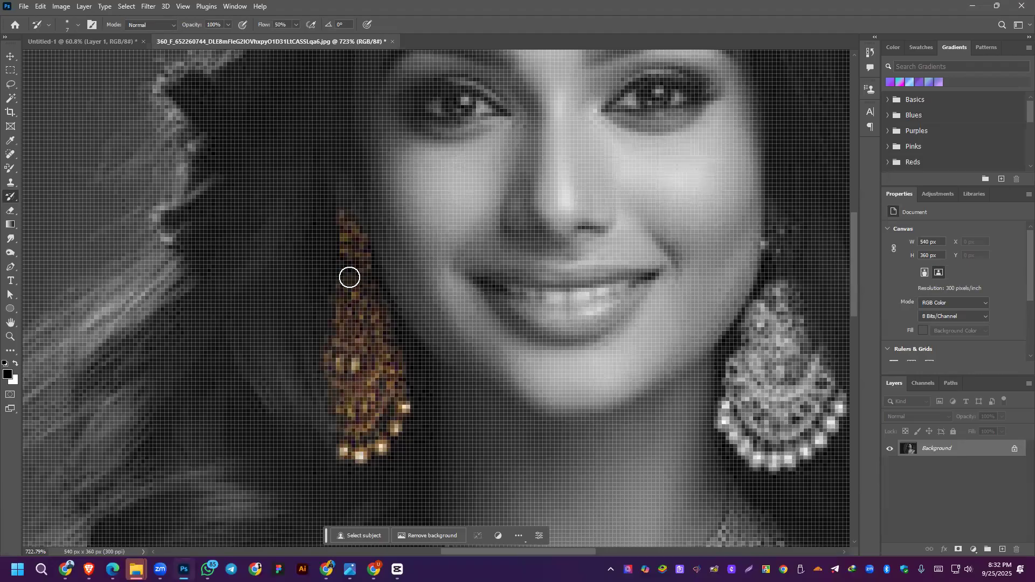
Step: Restore the original gold color on the forehead ornament with the History Brush
scroll(360, 325, down, 3)
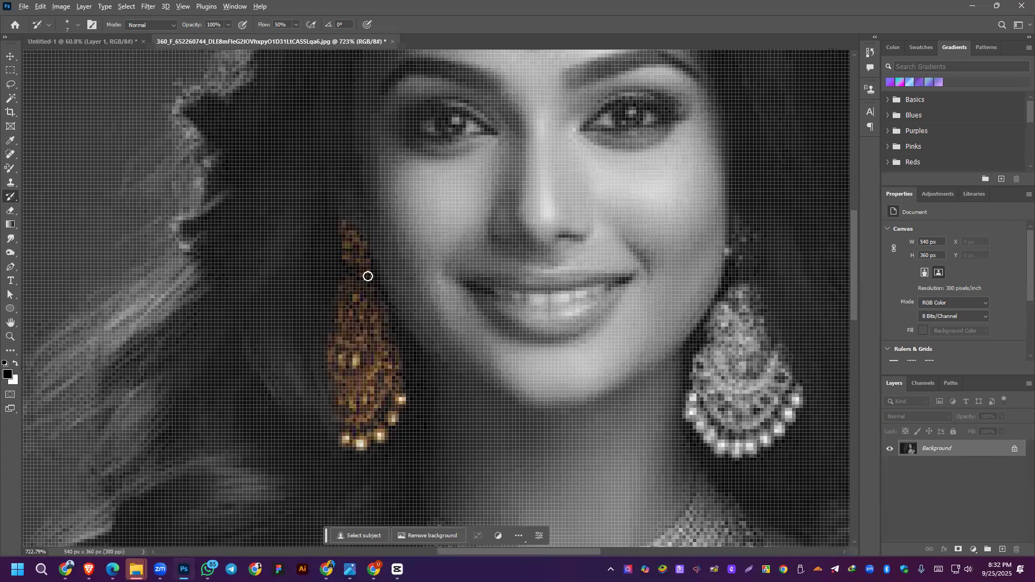
scroll(367, 276, down, 5)
scroll(349, 268, up, 4)
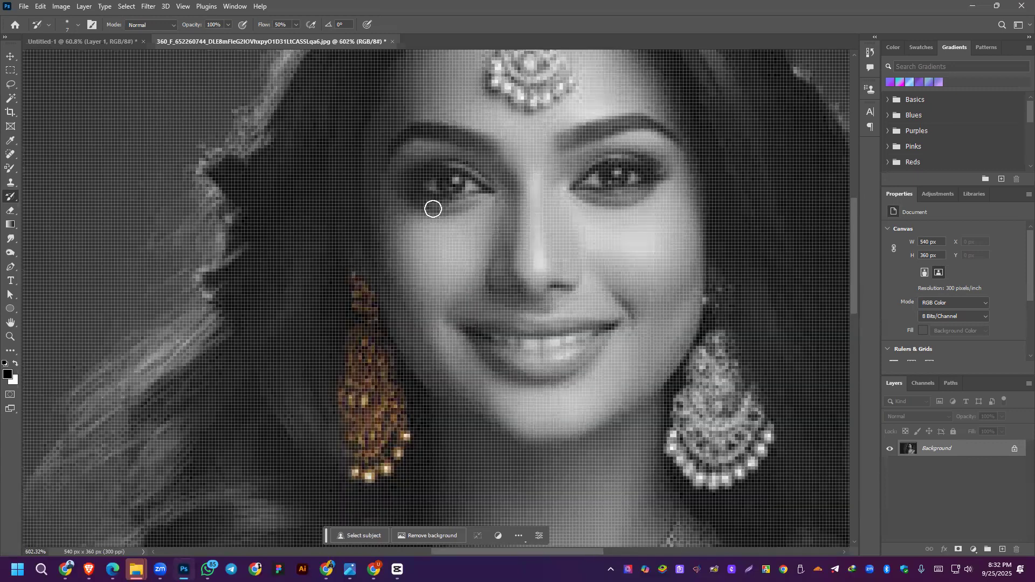
scroll(433, 209, down, 3)
scroll(518, 92, up, 3)
mouse_move(500, 102)
mouse_down()
mouse_move(445, 275)
mouse_move(449, 216)
mouse_move(438, 211)
mouse_move(428, 258)
mouse_move(397, 255)
mouse_move(407, 278)
mouse_move(379, 325)
mouse_move(388, 289)
mouse_move(428, 364)
mouse_move(441, 372)
mouse_move(484, 356)
mouse_move(512, 322)
mouse_move(456, 340)
mouse_move(428, 323)
mouse_move(445, 326)
mouse_move(457, 243)
mouse_move(480, 272)
mouse_move(491, 302)
mouse_move(463, 275)
mouse_move(432, 324)
mouse_move(411, 260)
mouse_up()
scroll(444, 244, up, 1)
scroll(405, 272, up, 2)
scroll(411, 260, down, 5)
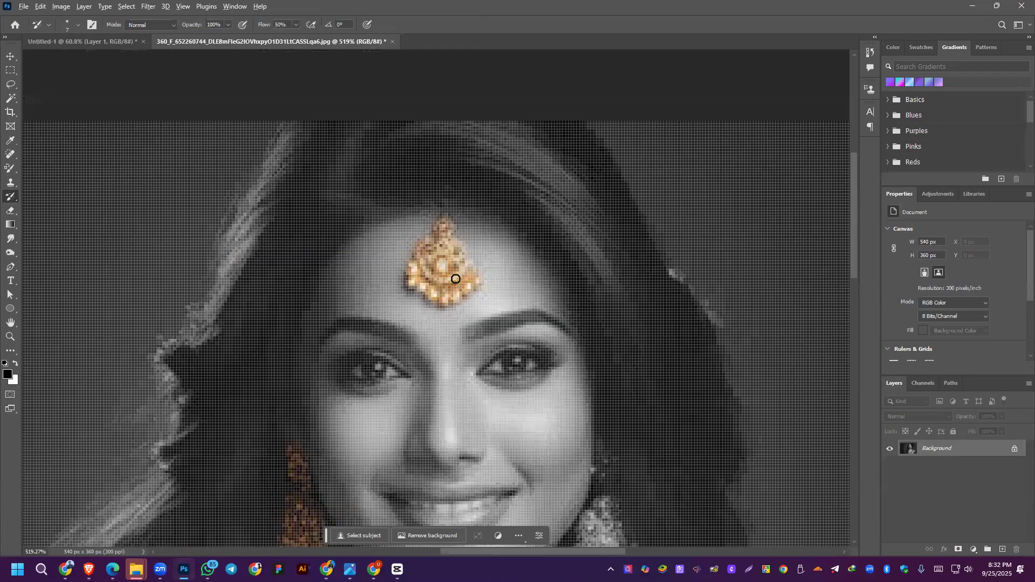
Step: Touch up the forehead ornament's edges, and reduce the brush to 4 px to restore the color at its upper tip
key(bracketright)
scroll(453, 265, up, 7)
mouse_move(478, 242)
mouse_down()
mouse_move(480, 281)
mouse_move(520, 320)
mouse_move(472, 305)
mouse_up()
scroll(473, 304, down, 6)
scroll(479, 287, up, 2)
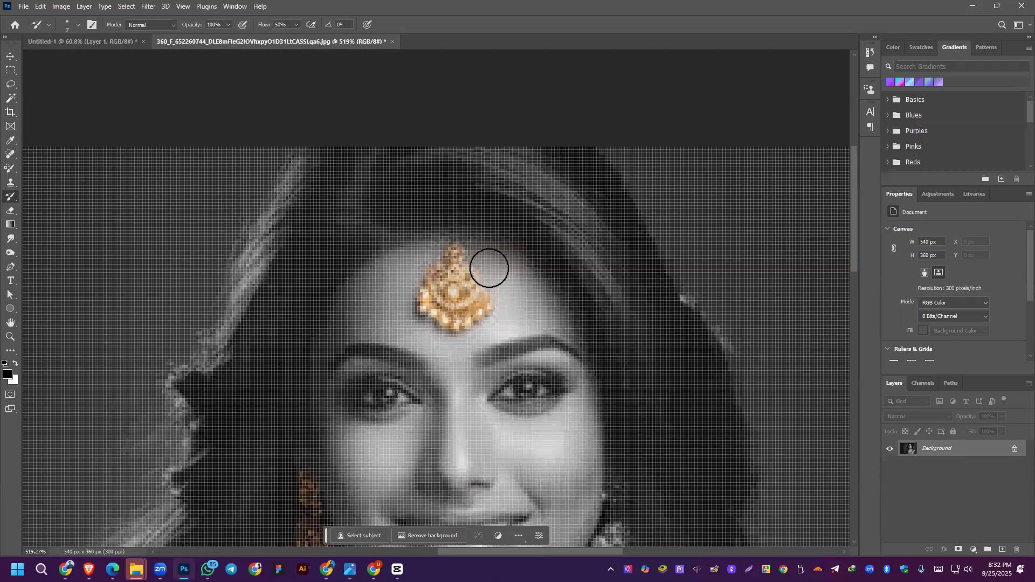
scroll(444, 191, up, 2)
key([)
key([)
key([)
drag(448, 177, 446, 211)
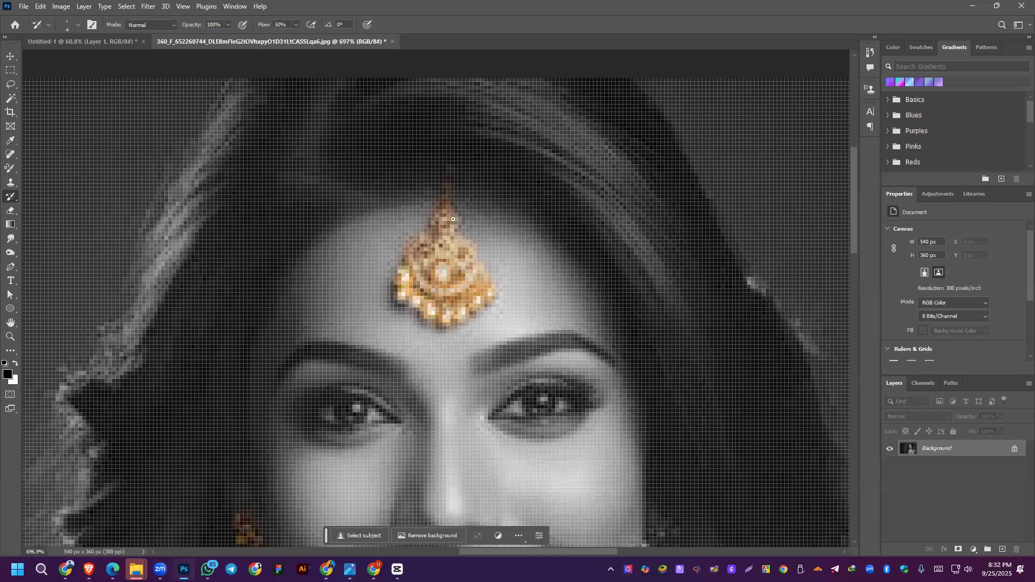
Step: Restore the original gold color on the whole earring at the image's right side, including its stud
scroll(531, 436, down, 2)
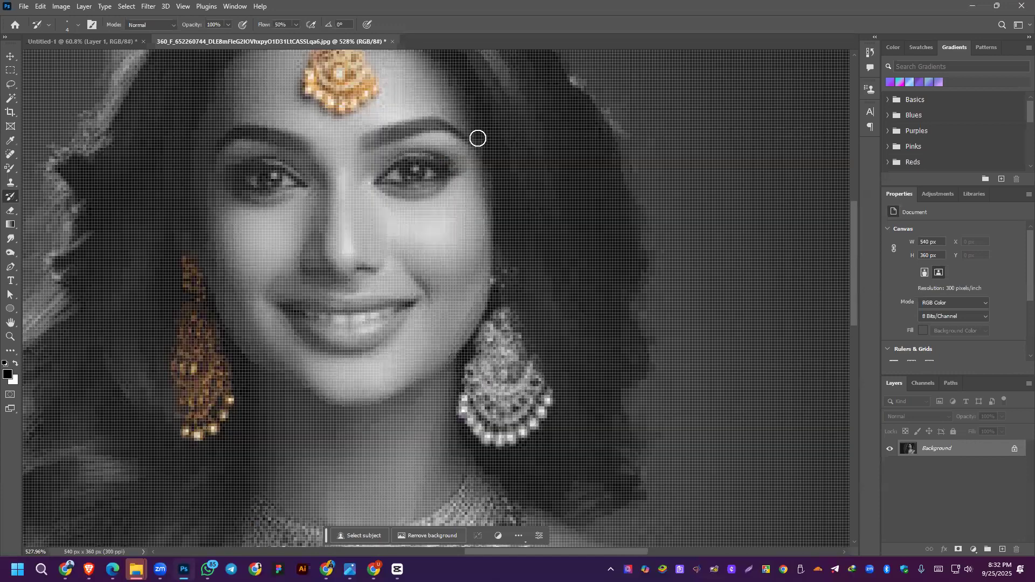
scroll(475, 109, up, 5)
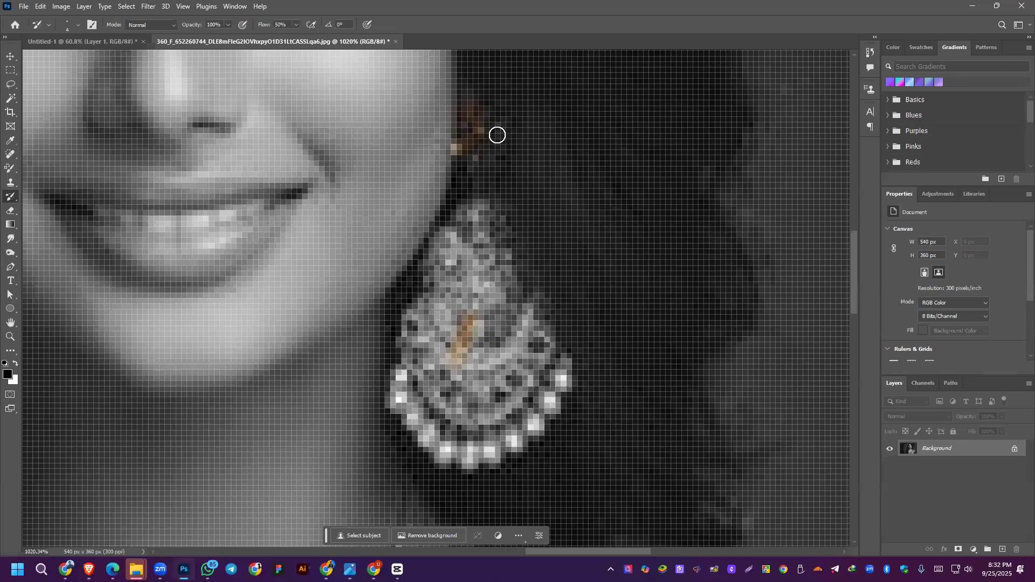
mouse_move(469, 210)
mouse_down()
mouse_move(450, 239)
mouse_move(441, 235)
mouse_move(429, 278)
mouse_move(448, 266)
mouse_move(457, 218)
mouse_move(473, 202)
mouse_move(490, 209)
mouse_move(505, 283)
mouse_move(507, 247)
mouse_move(524, 311)
mouse_move(538, 316)
mouse_move(569, 390)
mouse_move(534, 432)
mouse_move(487, 450)
mouse_move(491, 461)
mouse_move(447, 451)
mouse_move(440, 460)
mouse_move(394, 400)
mouse_move(408, 323)
mouse_move(437, 290)
mouse_move(427, 314)
mouse_move(395, 337)
mouse_move(435, 383)
mouse_move(413, 415)
mouse_move(465, 231)
mouse_move(489, 275)
mouse_move(462, 381)
mouse_move(433, 430)
mouse_move(459, 407)
mouse_up()
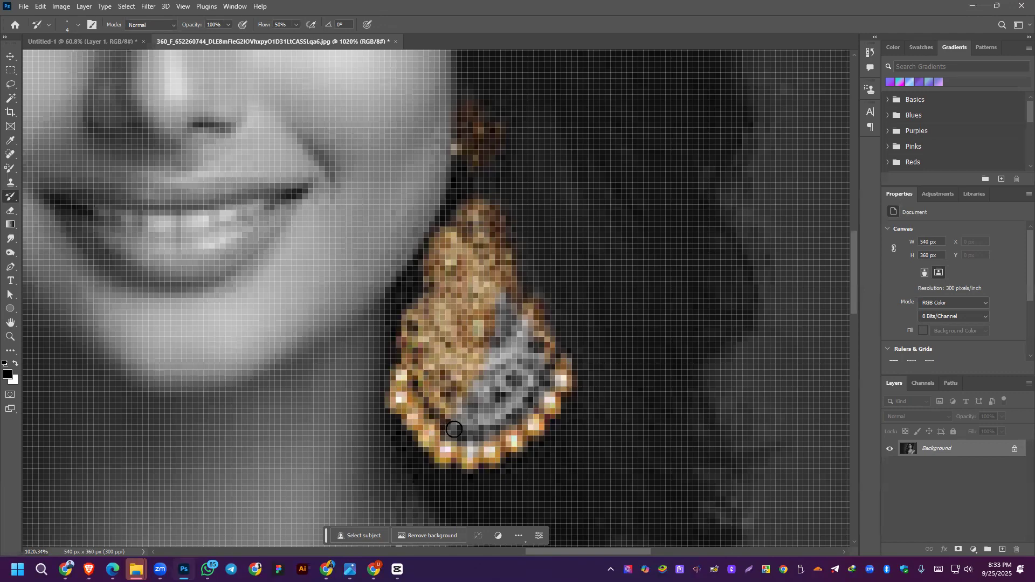
mouse_move(507, 298)
mouse_down()
mouse_move(532, 332)
mouse_move(502, 435)
mouse_move(542, 375)
mouse_move(550, 385)
mouse_move(562, 374)
mouse_move(538, 306)
mouse_up()
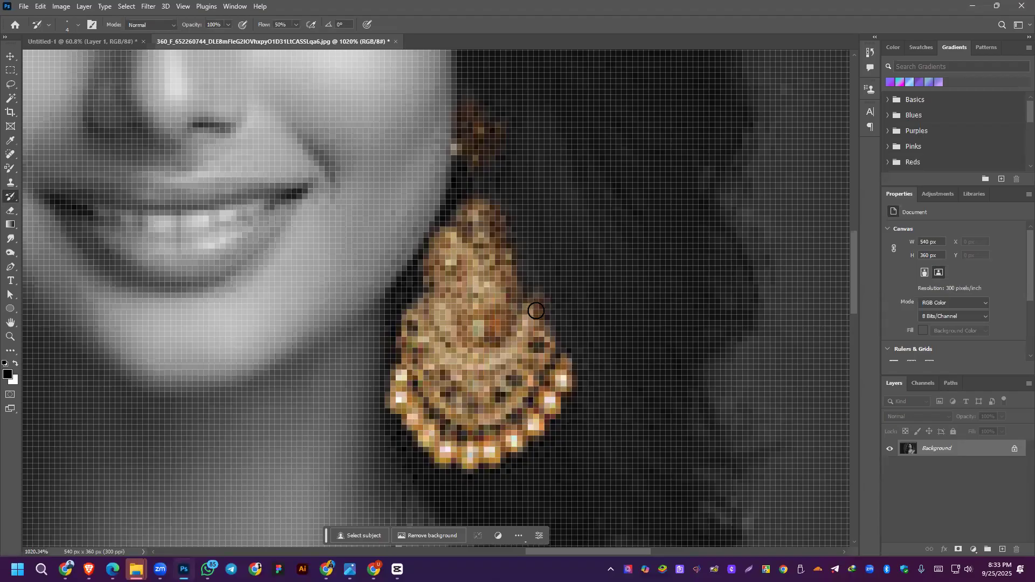
Step: Restore the original gold color along the necklace's uppermost strands and part of a middle strand
scroll(474, 353, down, 3)
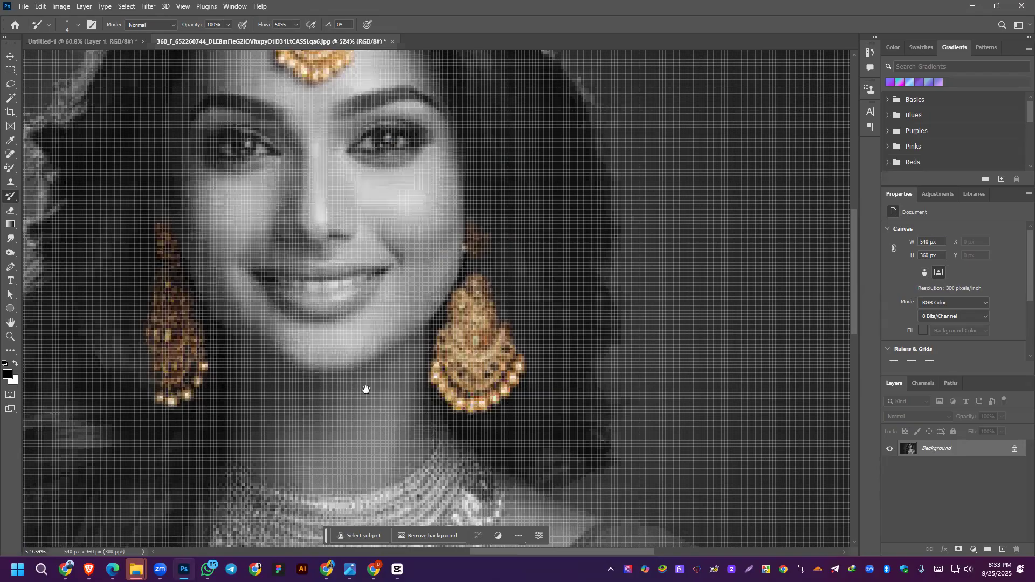
scroll(310, 292, up, 1)
scroll(309, 292, down, 5)
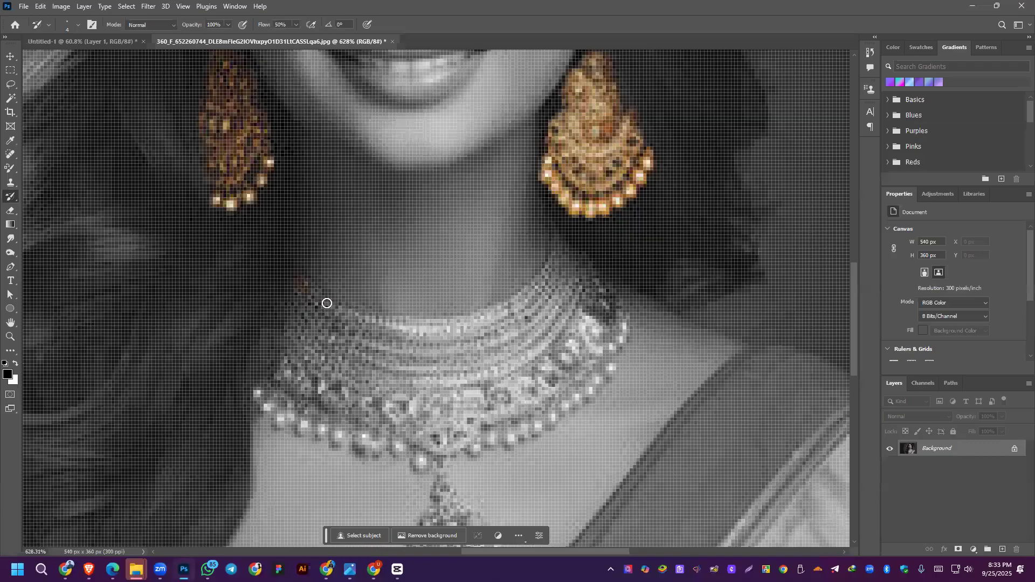
mouse_move(407, 328)
mouse_down()
mouse_move(394, 333)
mouse_move(464, 330)
mouse_up()
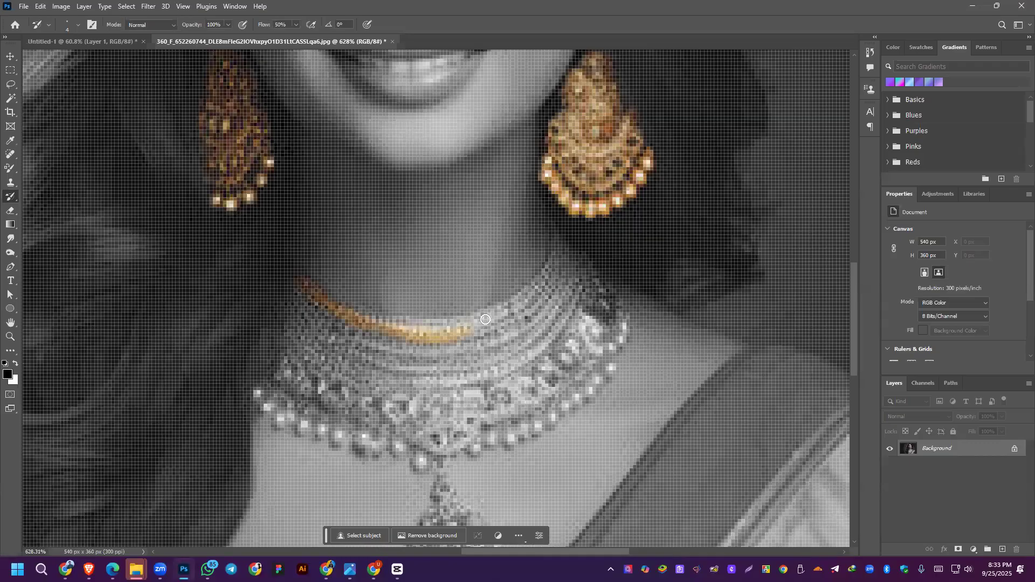
mouse_move(542, 290)
mouse_down()
mouse_move(555, 233)
mouse_move(593, 270)
mouse_move(538, 285)
mouse_move(547, 268)
mouse_move(504, 308)
mouse_up()
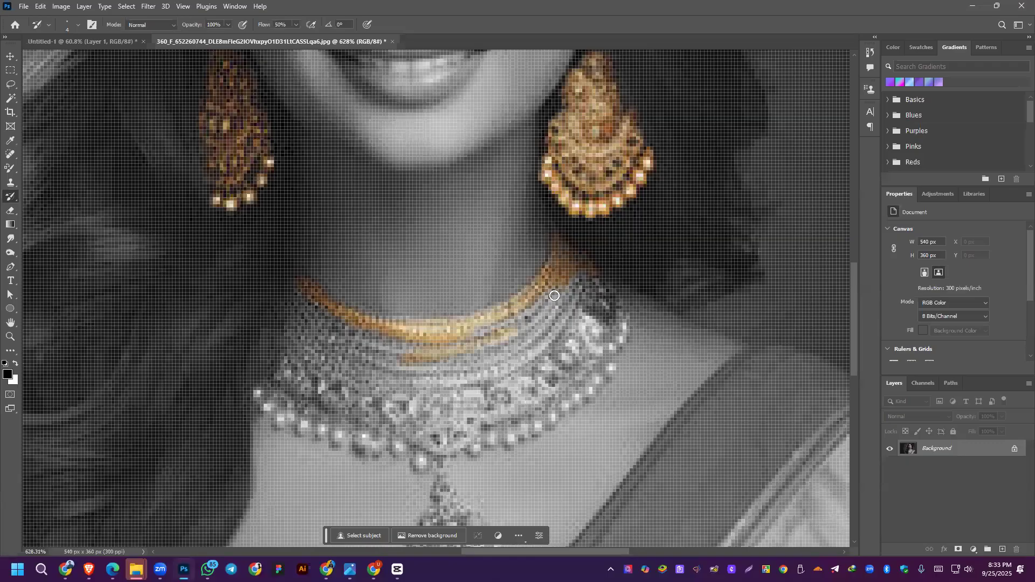
Step: Restore the original gold color along the necklace's side edges and its lower border of beads
drag(614, 299, 620, 324)
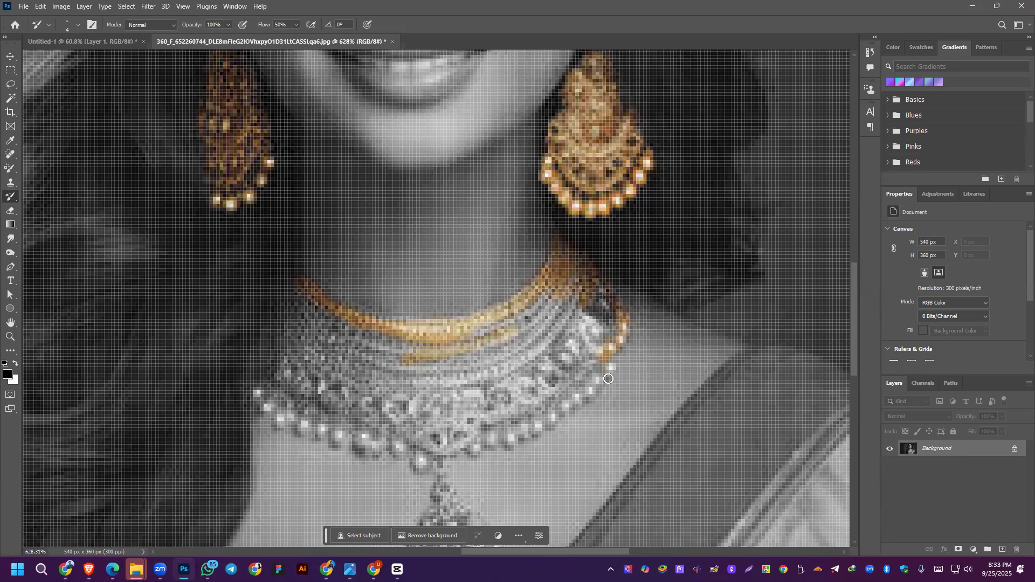
mouse_move(589, 383)
mouse_down()
mouse_move(609, 368)
mouse_move(582, 395)
mouse_up()
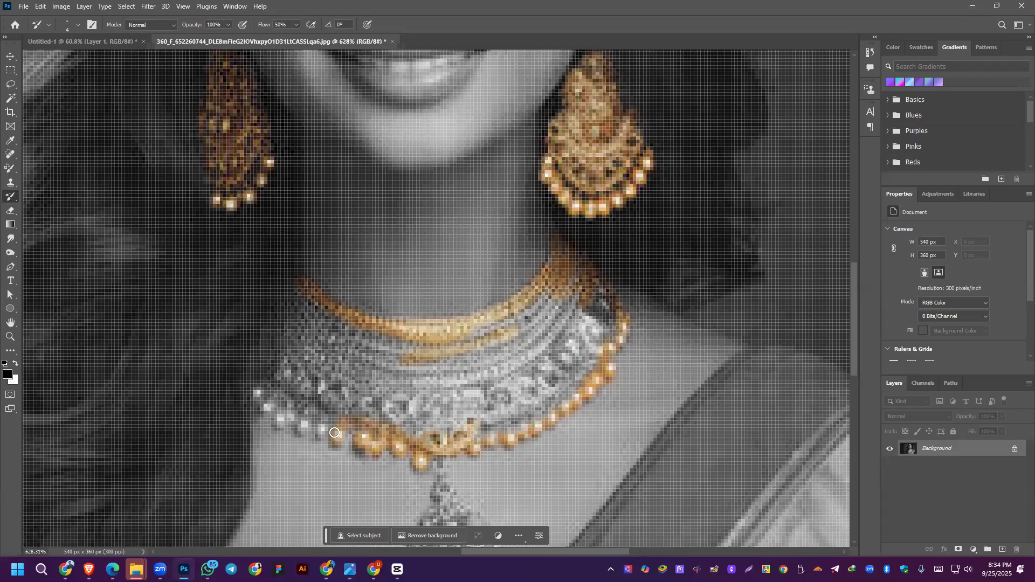
drag(357, 415, 313, 431)
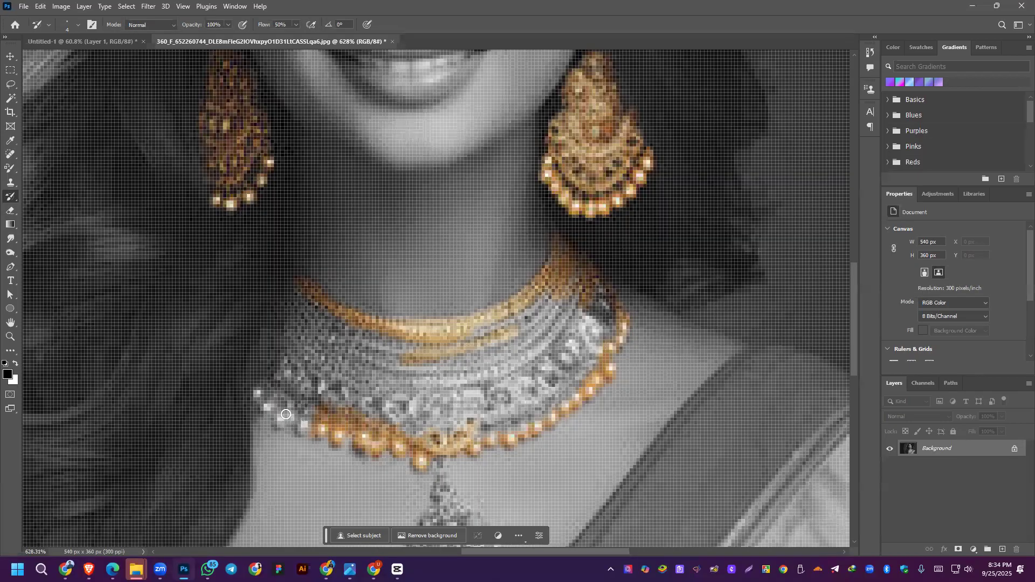
mouse_move(256, 395)
mouse_down()
mouse_move(280, 374)
mouse_move(273, 367)
mouse_move(299, 295)
mouse_up()
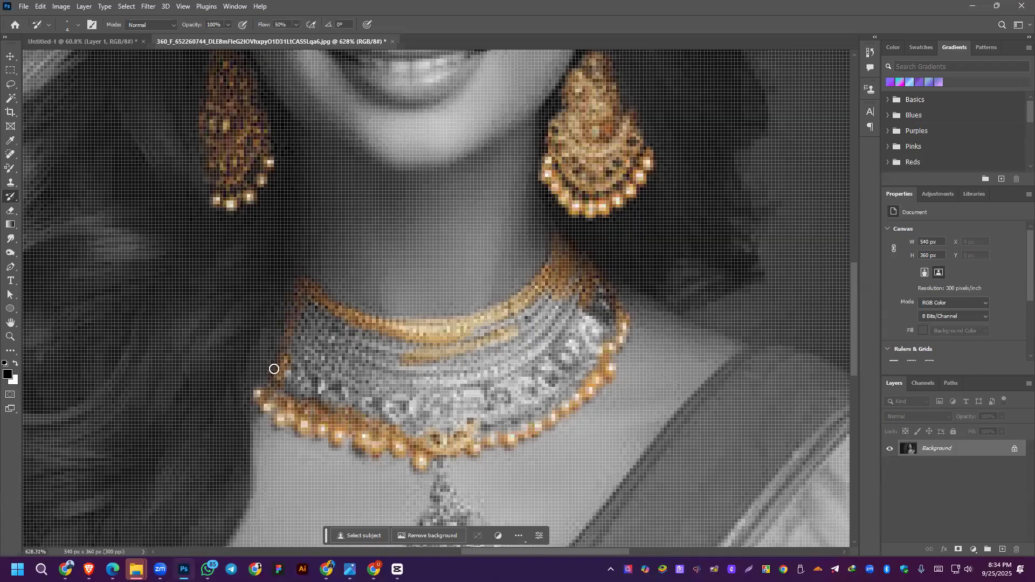
Step: Restore the original gold color on the necklace's hanging pendant, enlarging the History Brush to 7 px for its center
scroll(438, 375, down, 3)
drag(441, 357, 438, 386)
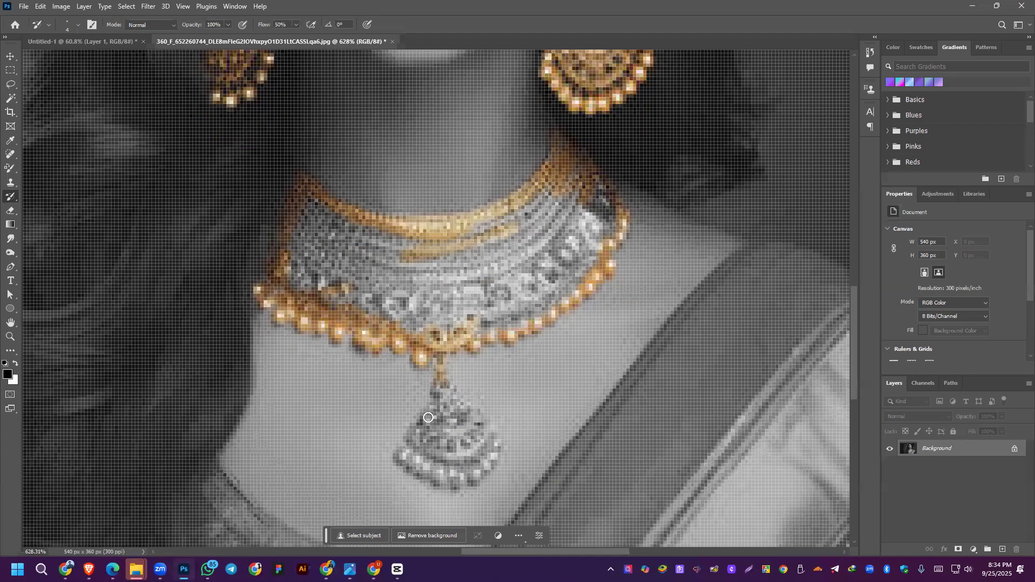
drag(423, 418, 414, 436)
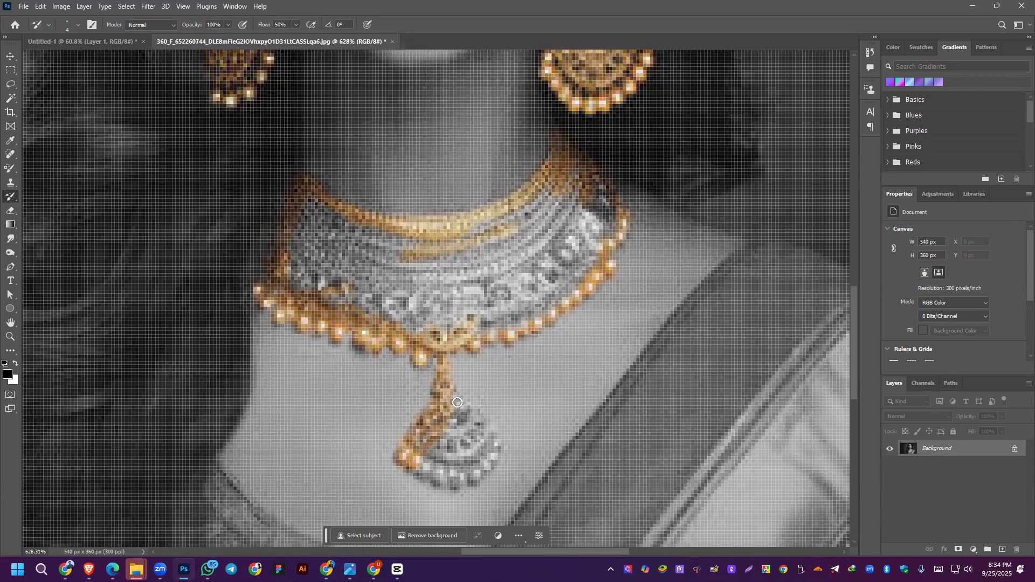
drag(461, 401, 476, 412)
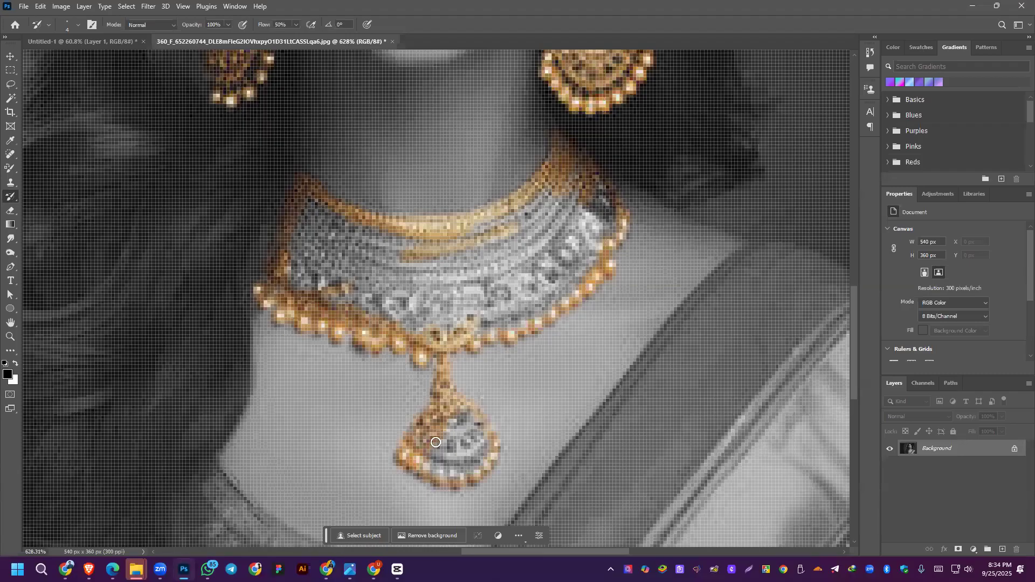
key(bracketright)
key(bracketright)
key(bracketright)
mouse_move(450, 426)
mouse_down()
mouse_move(464, 442)
mouse_move(463, 421)
mouse_move(476, 436)
mouse_move(469, 462)
mouse_move(437, 473)
mouse_move(468, 426)
mouse_move(477, 434)
mouse_move(467, 434)
mouse_up()
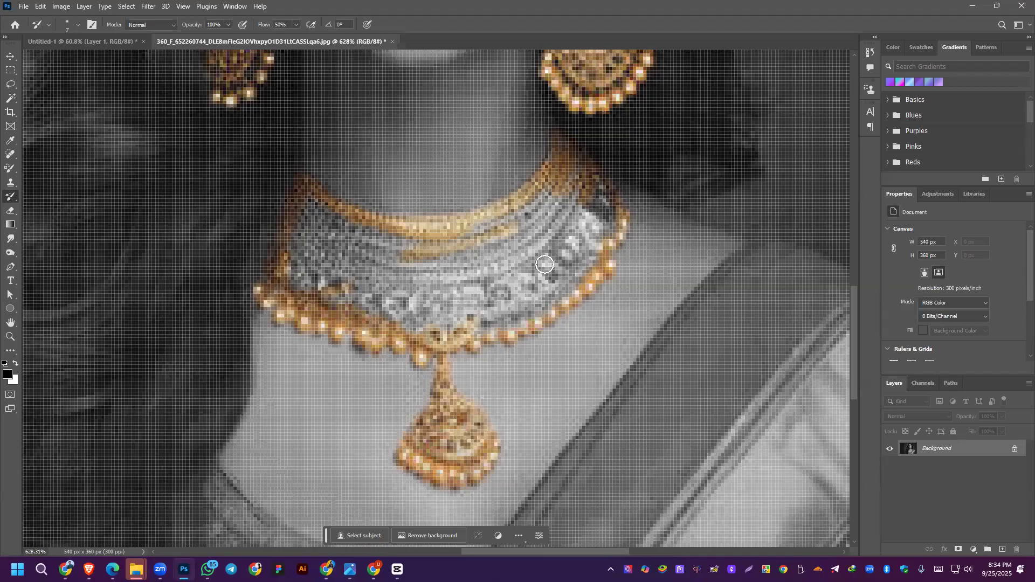
Step: Enlarge the brush to 10 px and restore the gold color across the remaining gray interior of the necklace
key(bracketright)
mouse_move(486, 317)
mouse_down()
mouse_move(530, 244)
mouse_move(575, 215)
mouse_move(560, 223)
mouse_move(570, 204)
mouse_move(481, 272)
mouse_move(481, 249)
mouse_move(565, 198)
mouse_move(600, 206)
mouse_move(603, 217)
mouse_move(576, 250)
mouse_move(608, 224)
mouse_move(591, 208)
mouse_move(580, 275)
mouse_move(530, 301)
mouse_move(539, 306)
mouse_move(587, 263)
mouse_move(527, 290)
mouse_move(544, 262)
mouse_move(400, 331)
mouse_move(434, 319)
mouse_move(493, 257)
mouse_move(481, 241)
mouse_move(376, 279)
mouse_move(393, 303)
mouse_move(322, 258)
mouse_move(294, 265)
mouse_move(300, 222)
mouse_move(313, 214)
mouse_move(360, 240)
mouse_move(426, 242)
mouse_move(344, 235)
mouse_move(438, 261)
mouse_move(393, 286)
mouse_move(346, 287)
mouse_move(396, 285)
mouse_move(334, 282)
mouse_move(292, 265)
mouse_move(295, 276)
mouse_move(339, 283)
mouse_move(341, 314)
mouse_move(334, 292)
mouse_up()
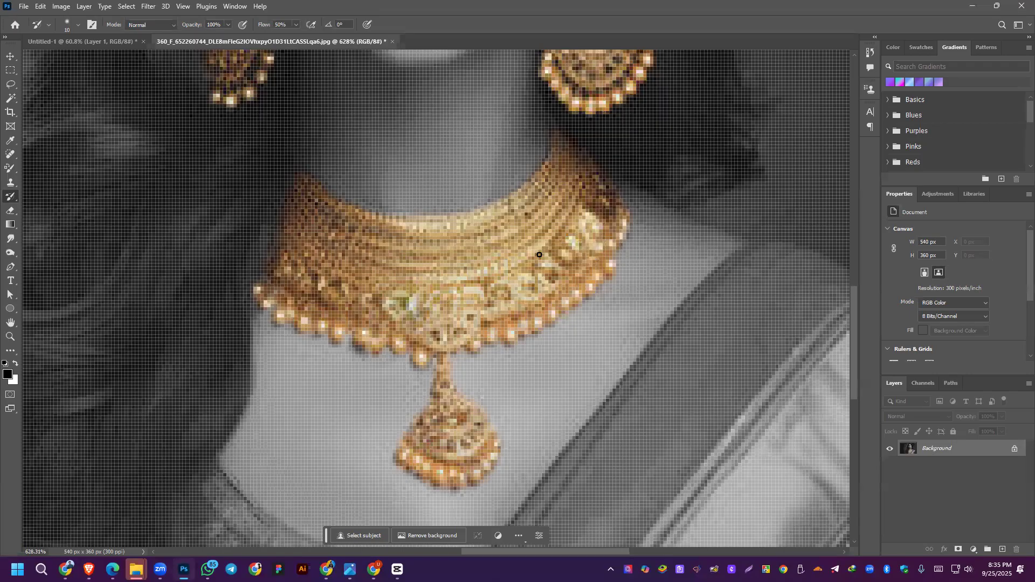
scroll(643, 245, down, 8)
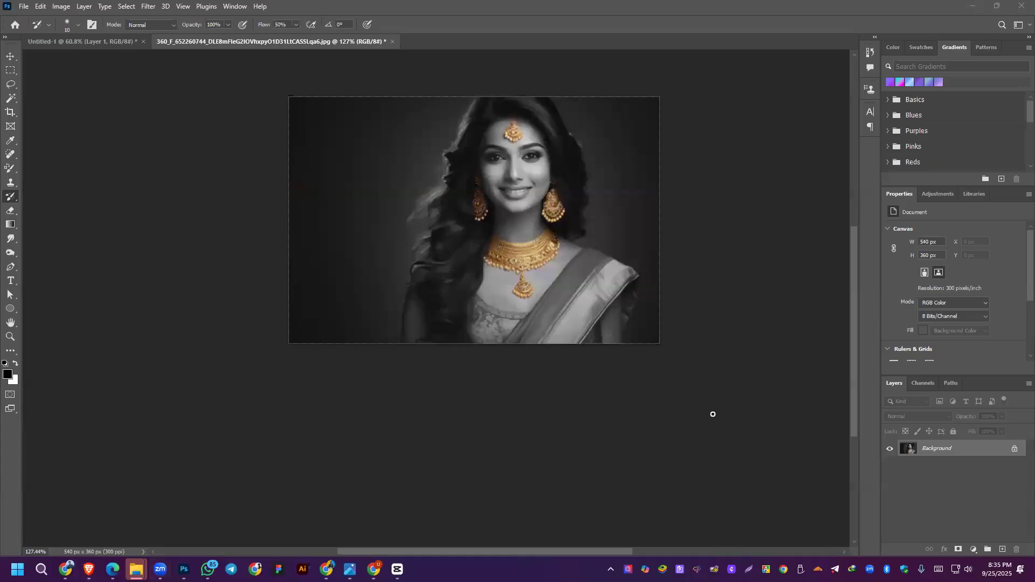
Step: Open the desk setup image Gemini_Generated_Image_xunsamxunsamxuns.png from the Downloads folder
click(24, 7)
click(35, 29)
scroll(220, 228, down, 15)
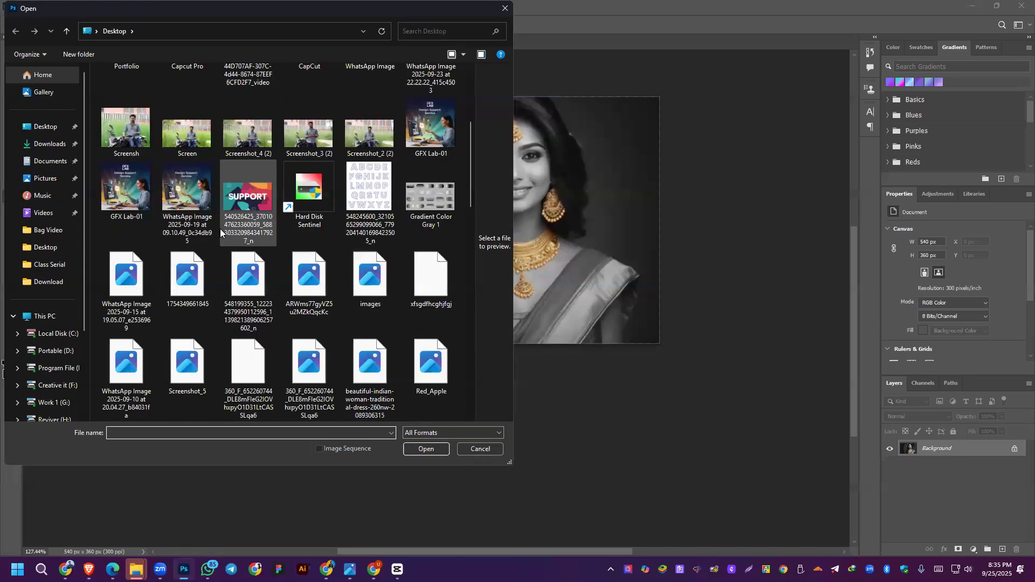
click(47, 145)
scroll(271, 206, down, 10)
scroll(271, 206, down, 5)
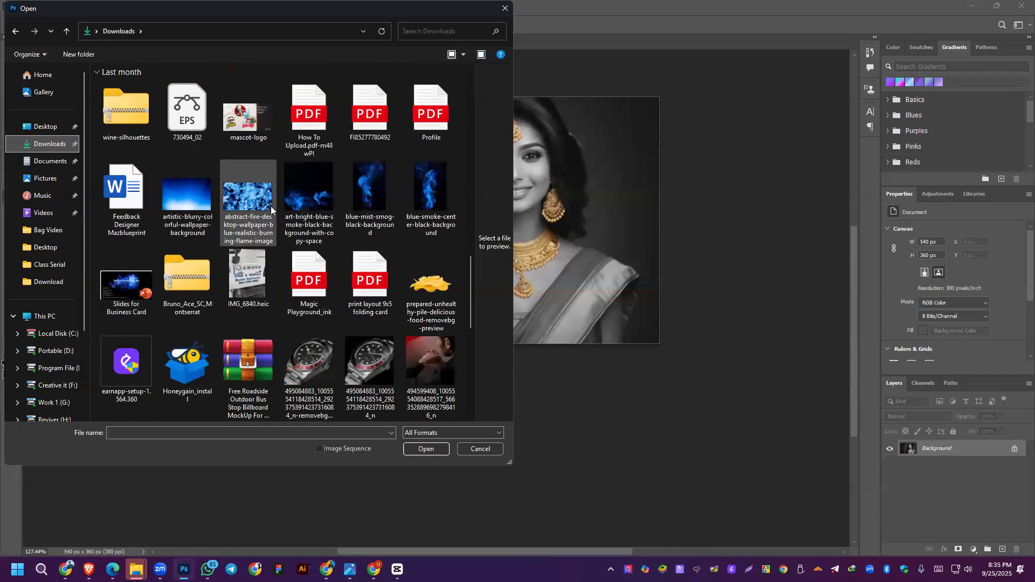
scroll(271, 206, down, 10)
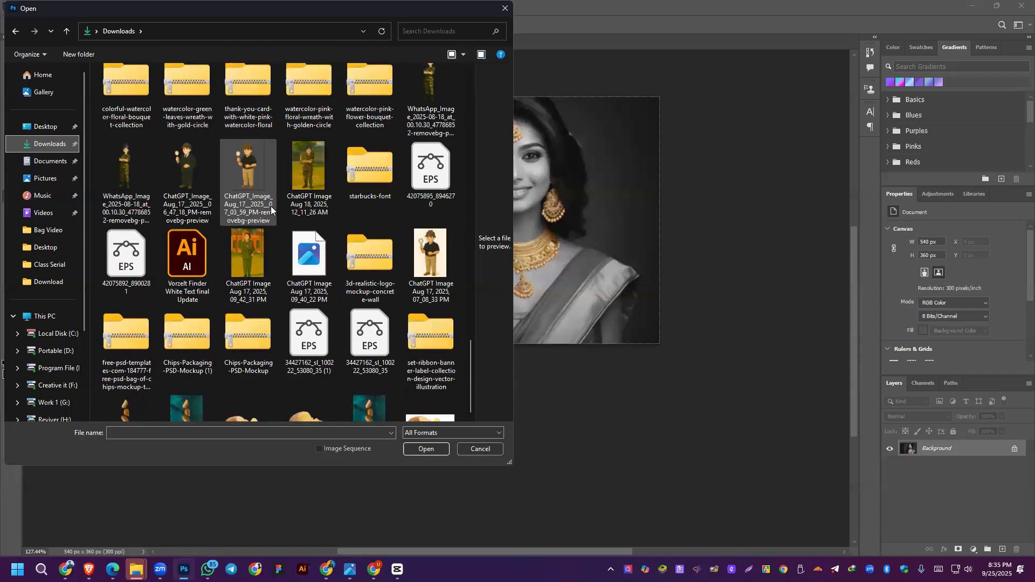
scroll(270, 209, up, 3)
scroll(270, 210, down, 4)
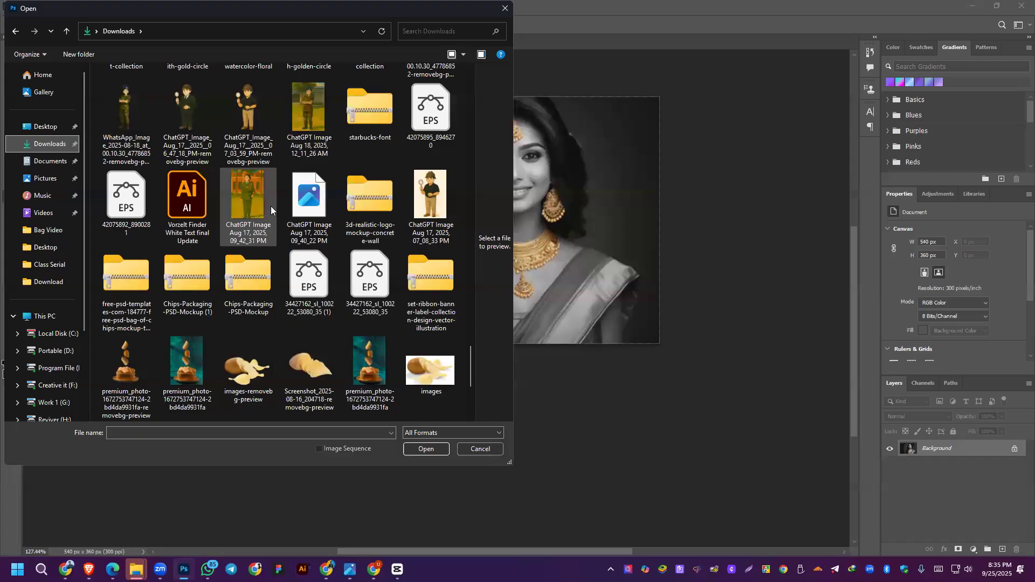
scroll(272, 210, down, 5)
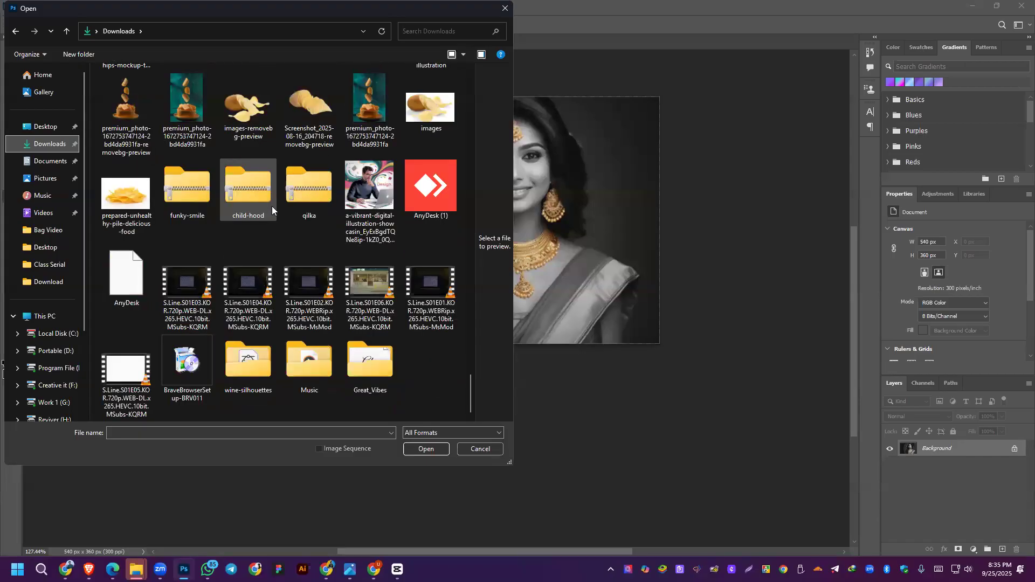
scroll(284, 263, up, 15)
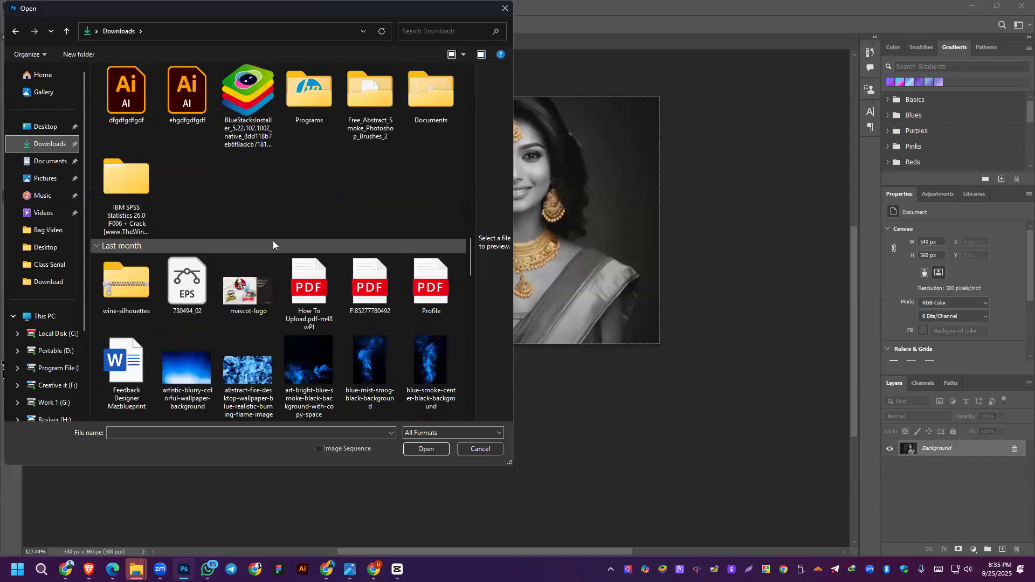
scroll(272, 246, up, 5)
scroll(273, 241, down, 5)
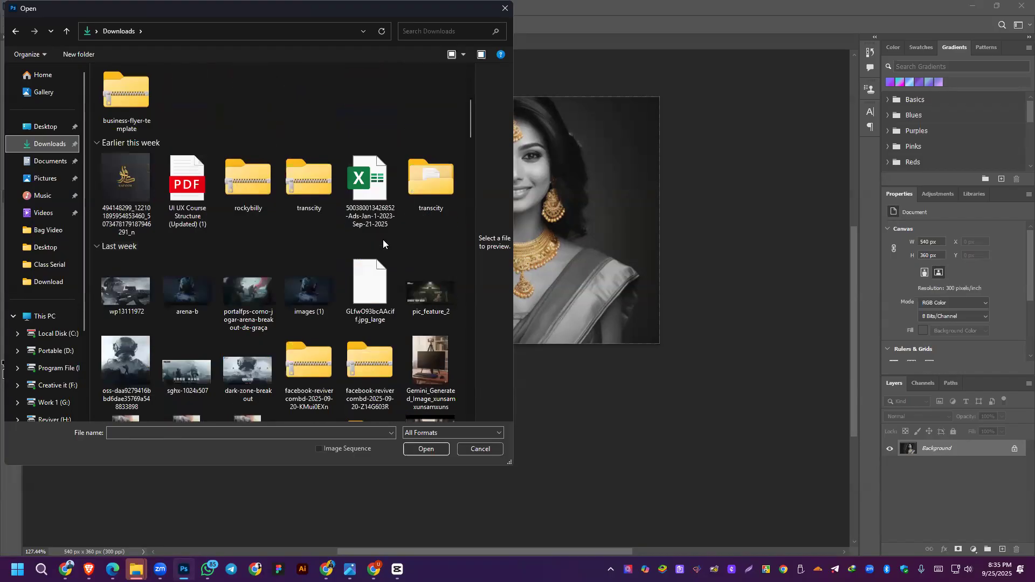
scroll(383, 239, down, 5)
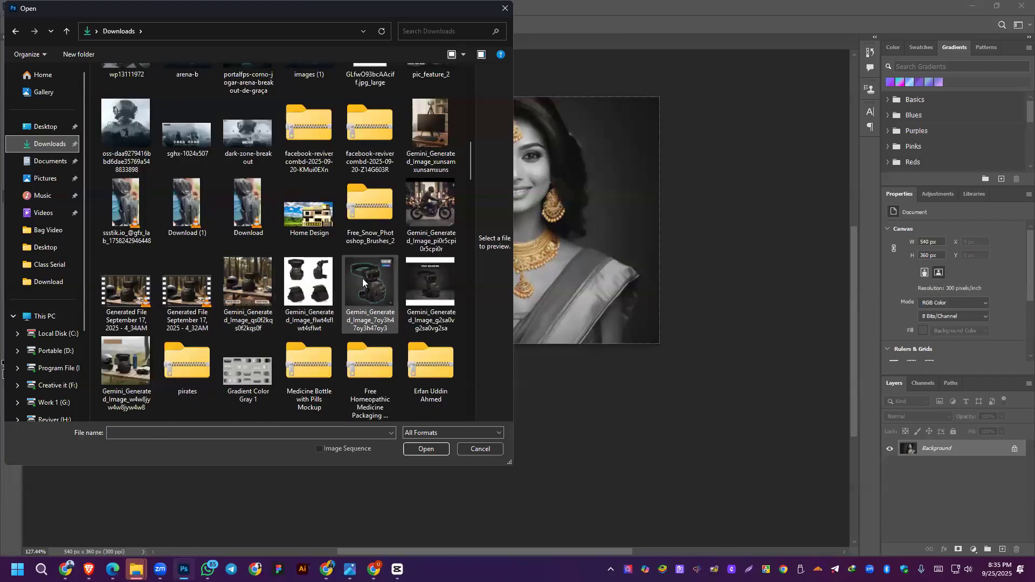
double_click(438, 123)
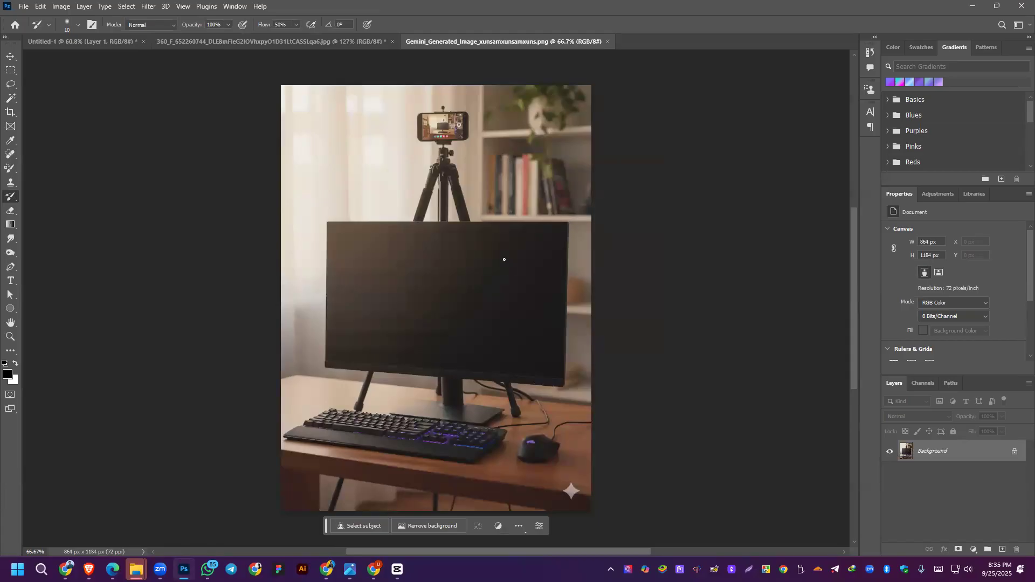
Step: Select the curtain area beside the monitor, tripod and phone with the Magnetic Lasso, tracing their edges
click(11, 87)
click(49, 107)
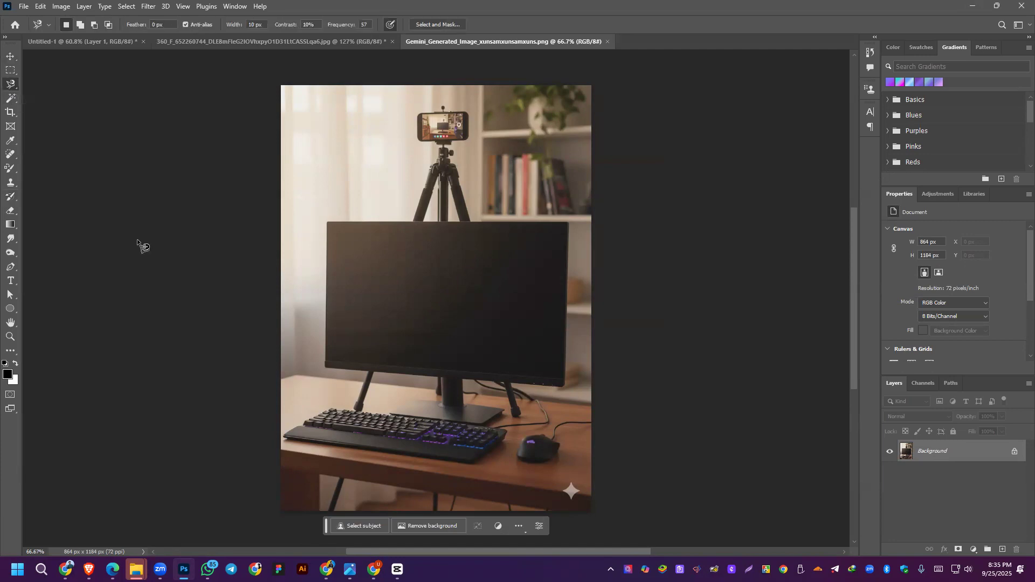
click(280, 381)
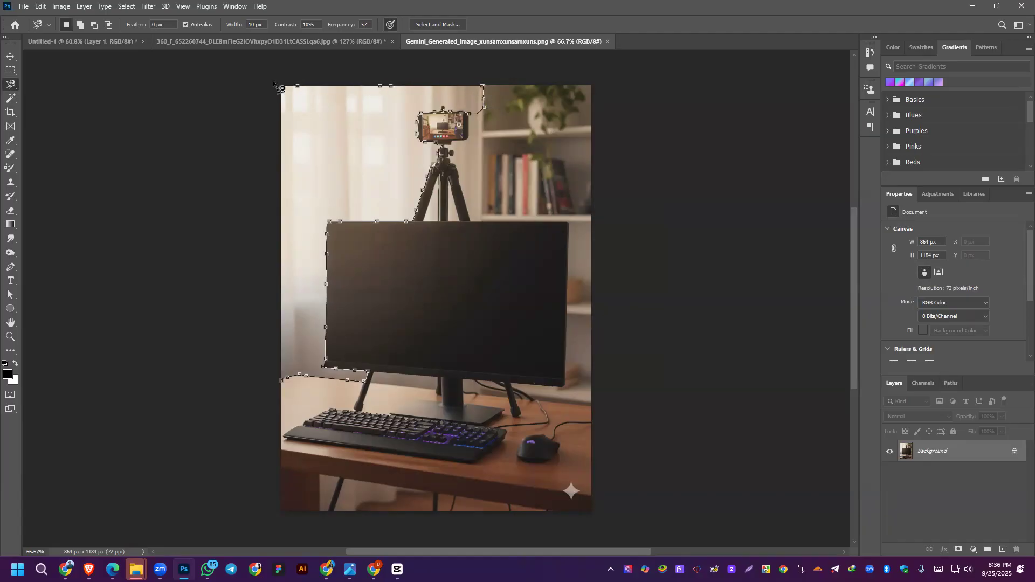
click(282, 382)
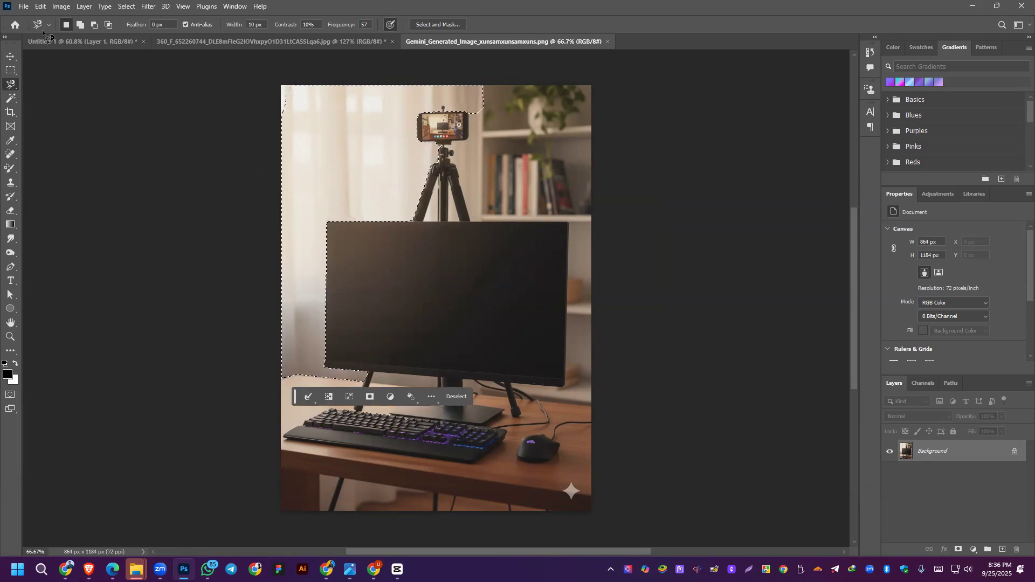
Step: Add the missed upper-left corner of the image to the selection with the Lasso tool in Add to selection mode
click(80, 24)
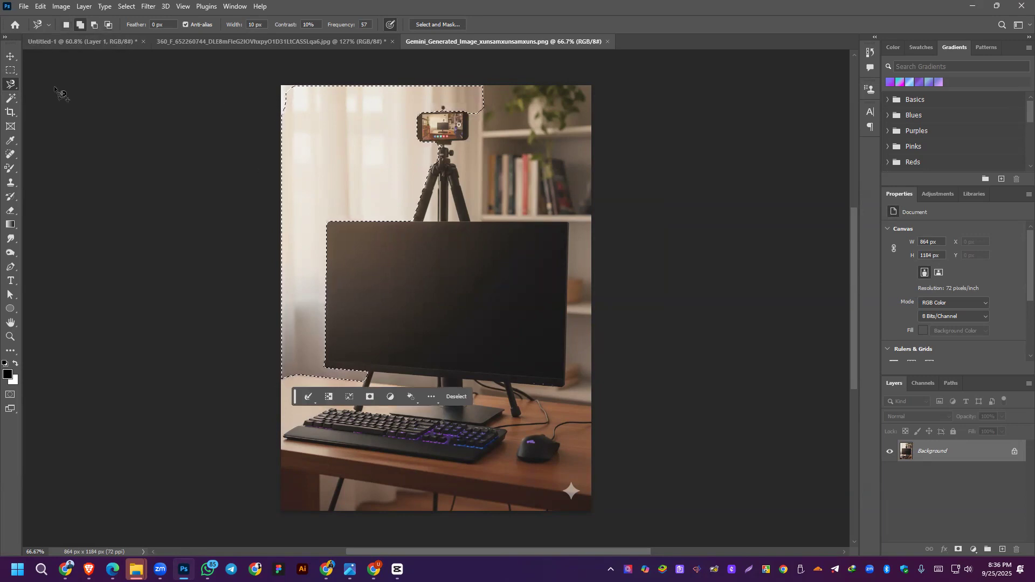
right_click(13, 83)
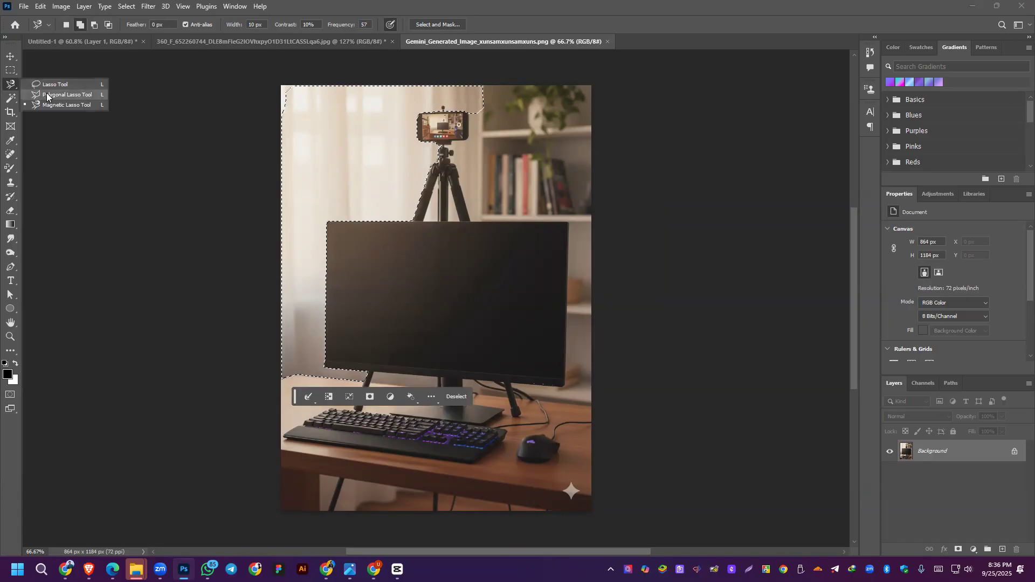
click(44, 84)
mouse_move(266, 152)
mouse_down()
mouse_move(320, 71)
mouse_move(248, 63)
mouse_move(265, 149)
mouse_up()
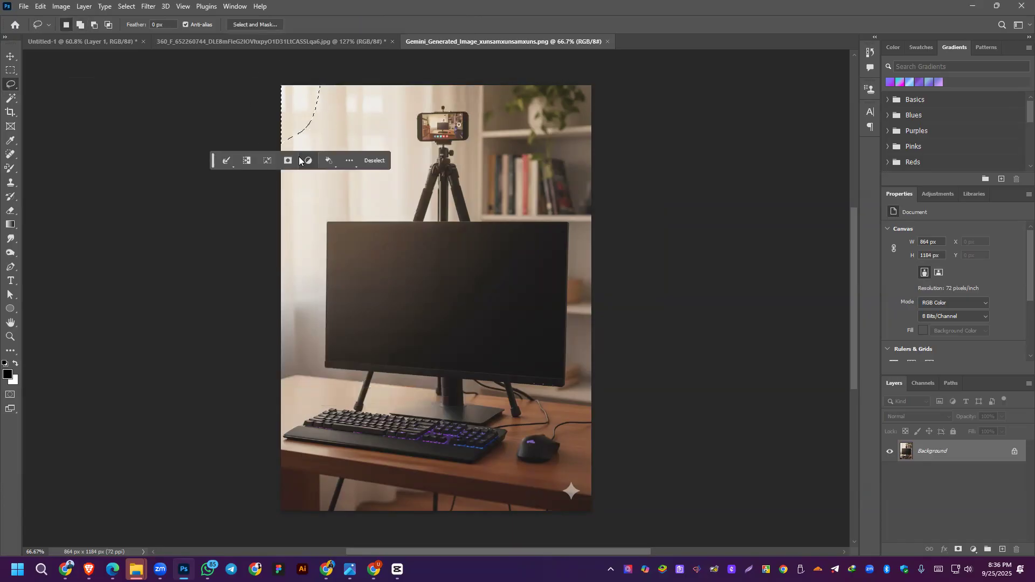
key(ctrl+z)
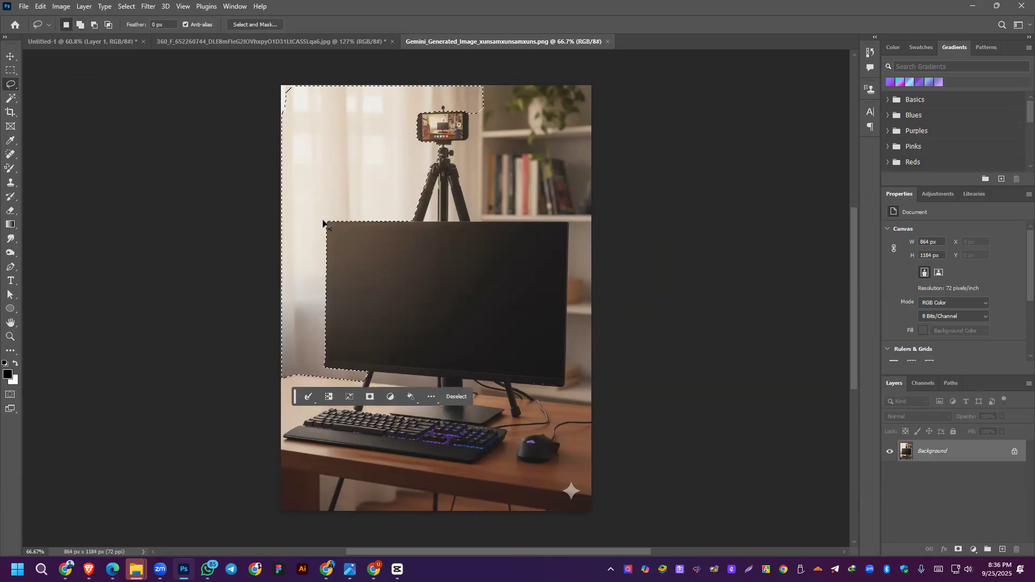
click(80, 24)
drag(273, 151, 326, 81)
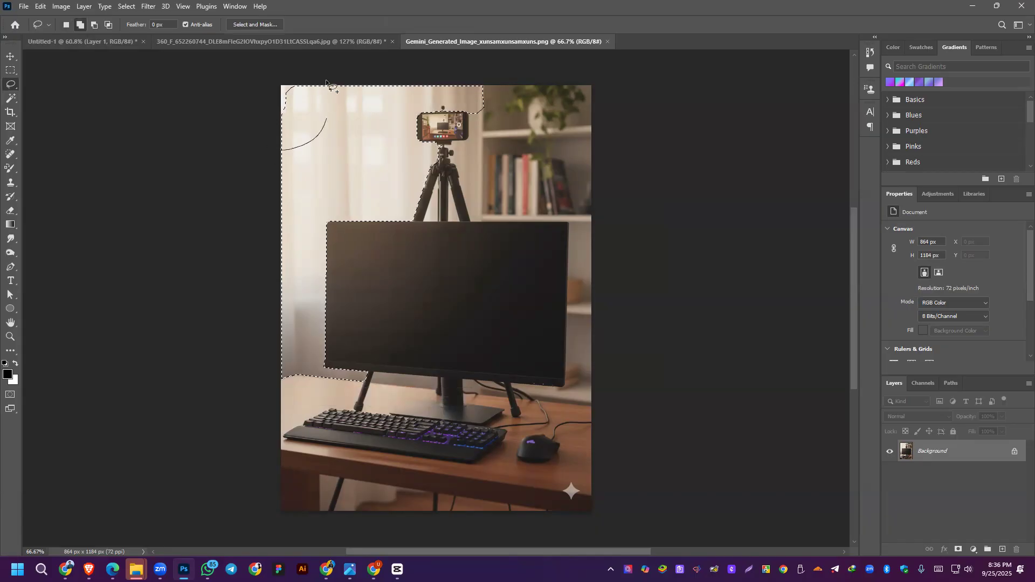
drag(300, 153, 295, 143)
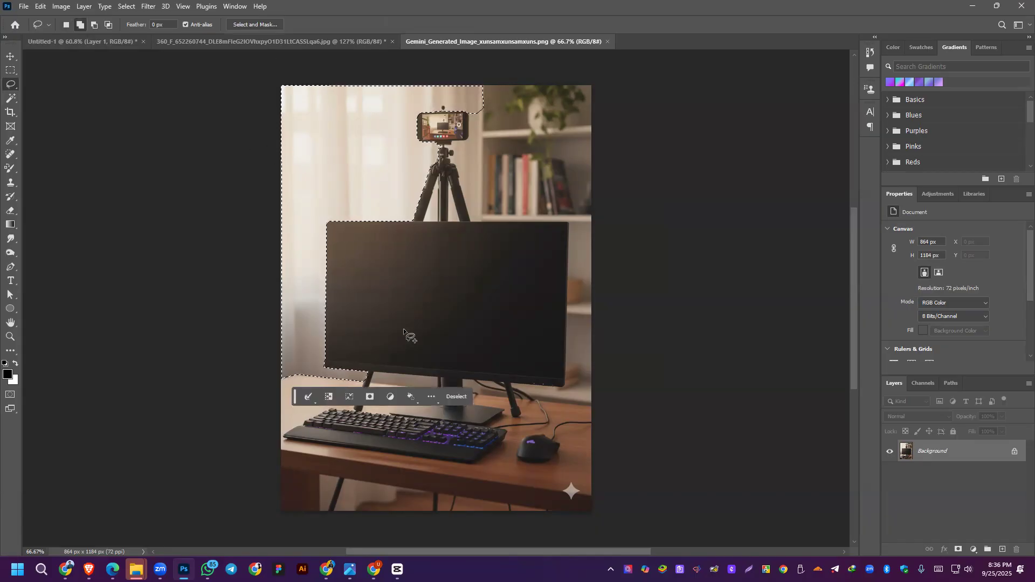
Step: Add the wall strip beneath the monitor, between the tripod's front and middle legs, to the selection with the Magnetic Lasso
scroll(412, 336, down, 2)
right_click(11, 86)
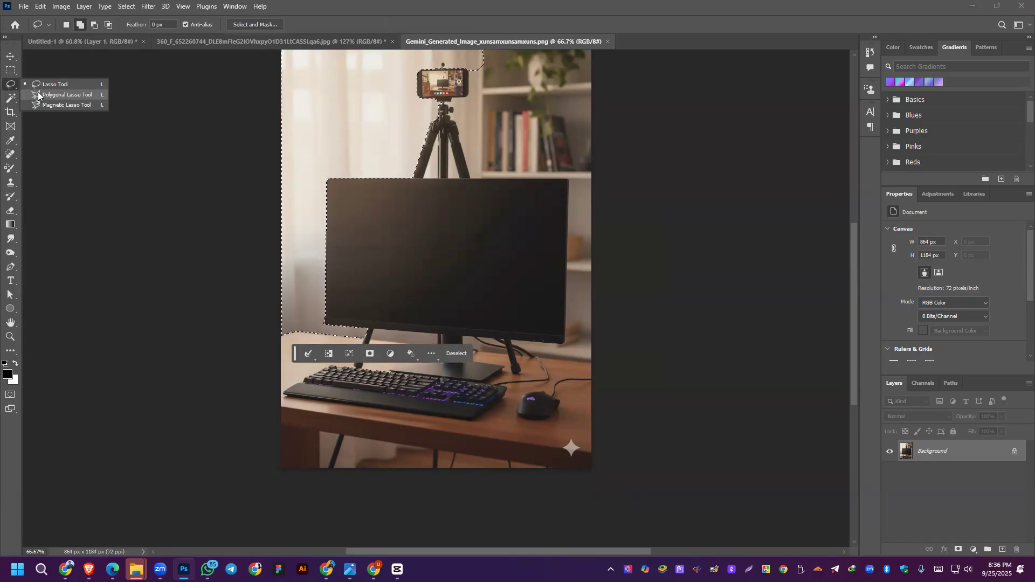
click(45, 106)
scroll(380, 397, up, 3)
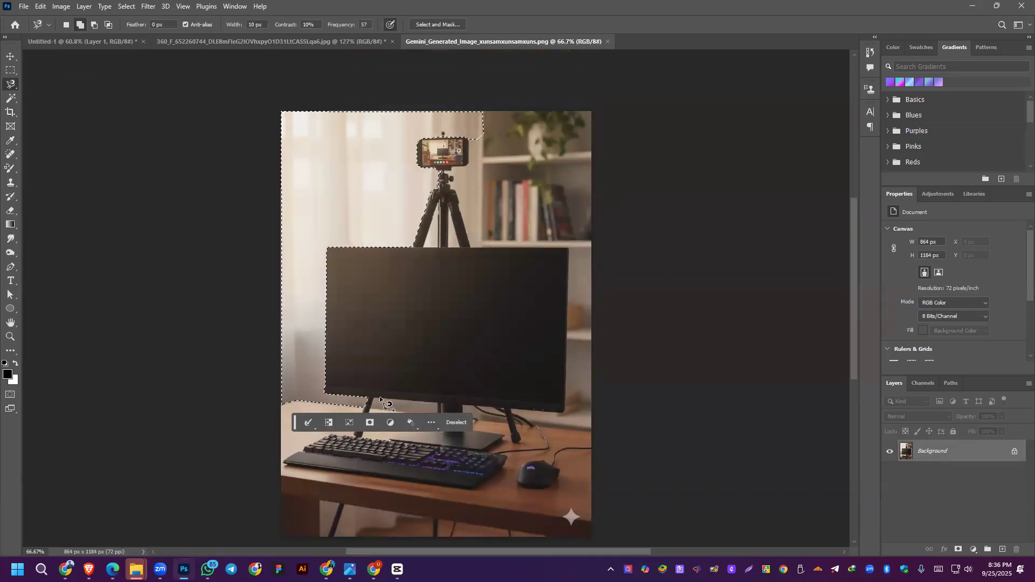
scroll(379, 399, up, 4)
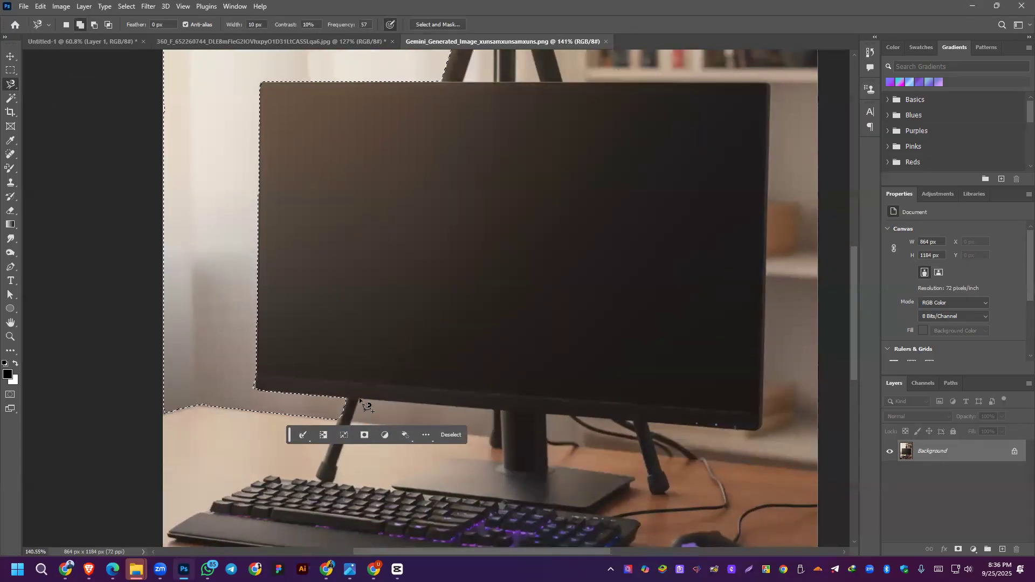
shift+click(359, 398)
click(492, 409)
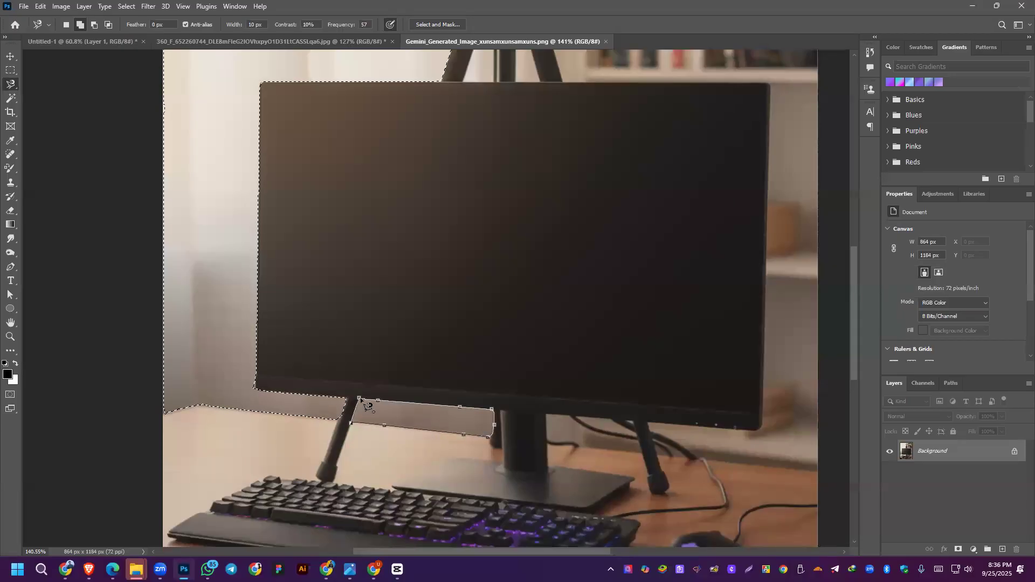
click(360, 401)
Step: Add the curtain area between the phone tripod and the bookshelf to the selection with the Magnetic Lasso
scroll(491, 114, down, 3)
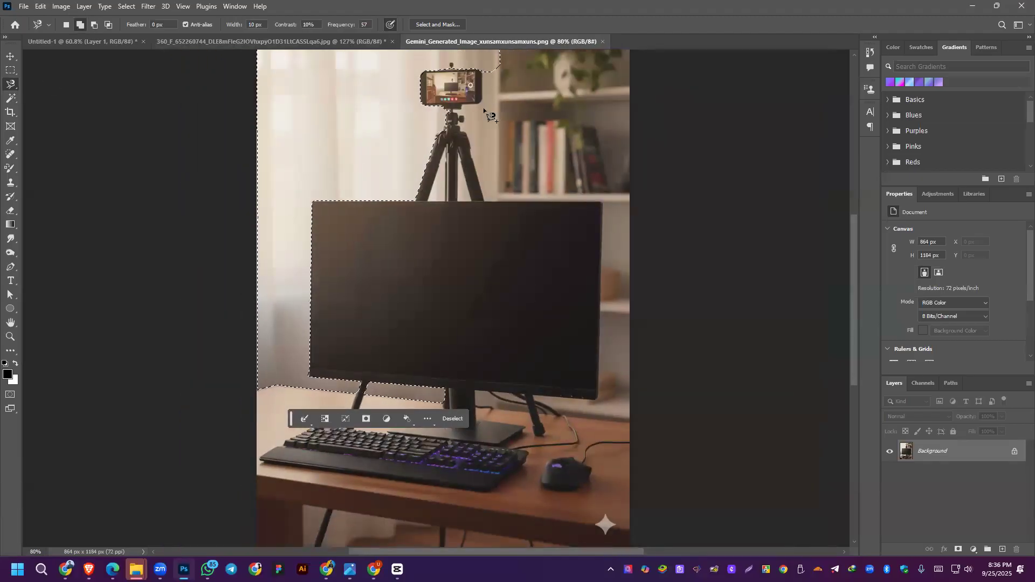
click(489, 76)
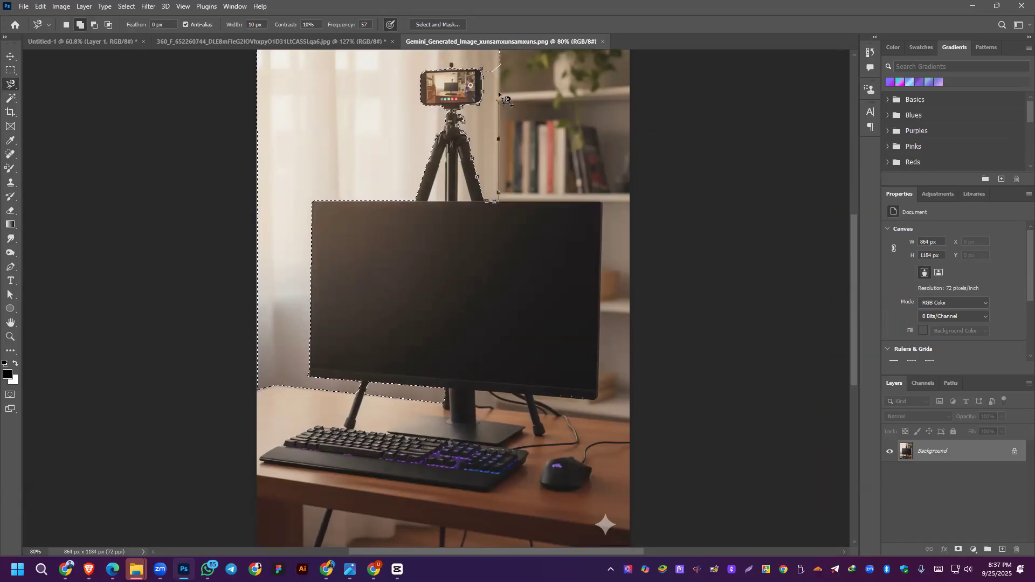
scroll(505, 62, up, 1)
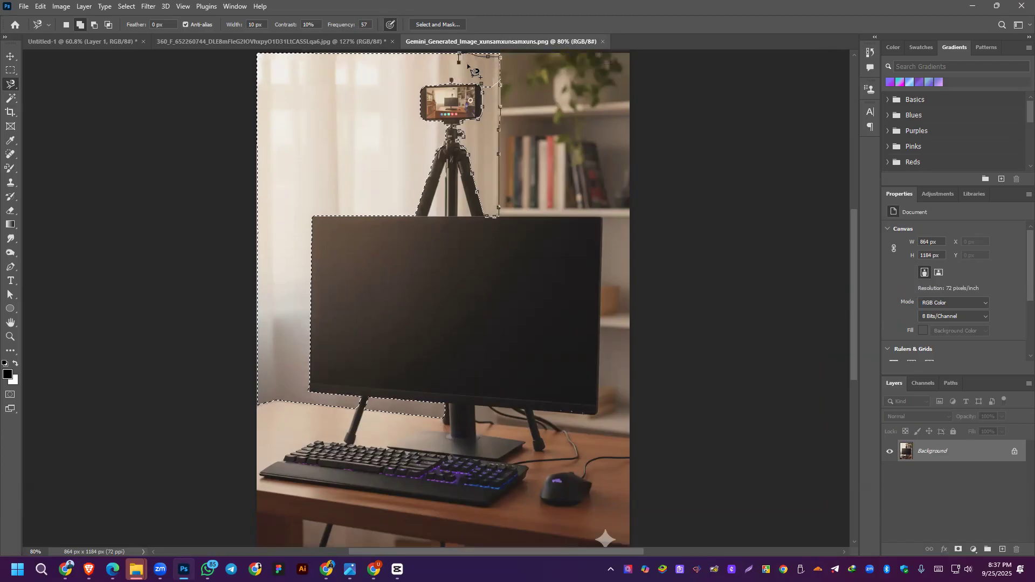
double_click(491, 90)
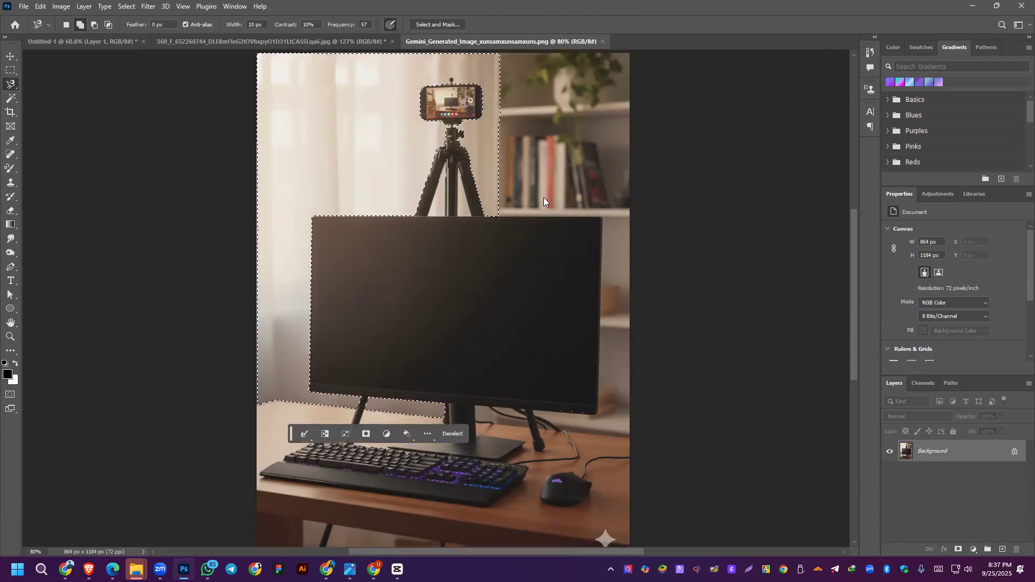
Step: Add the curtain gaps between the tripod's center column and its two legs to the selection with the Magnetic Lasso
scroll(445, 181, down, 4)
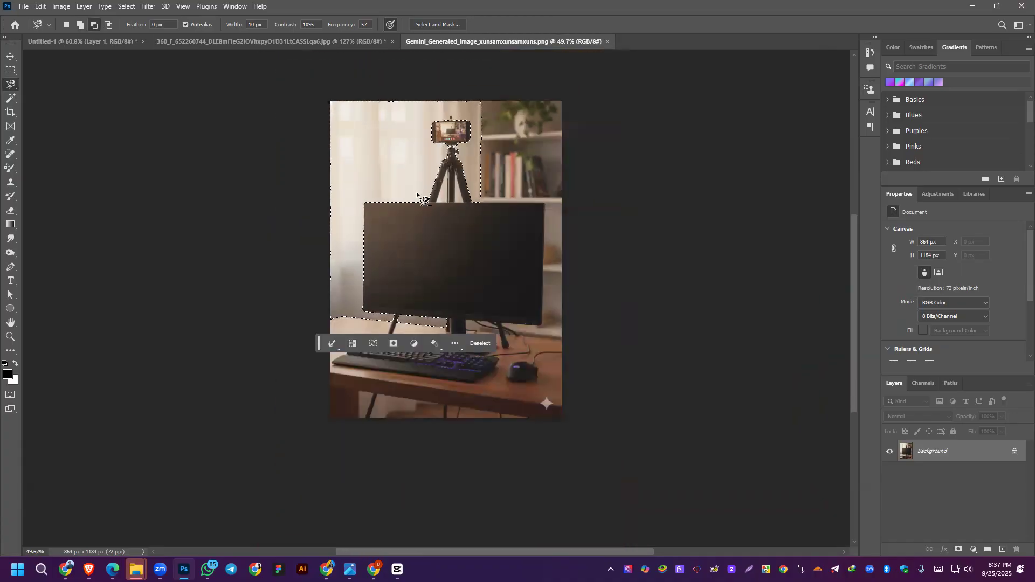
scroll(443, 183, up, 5)
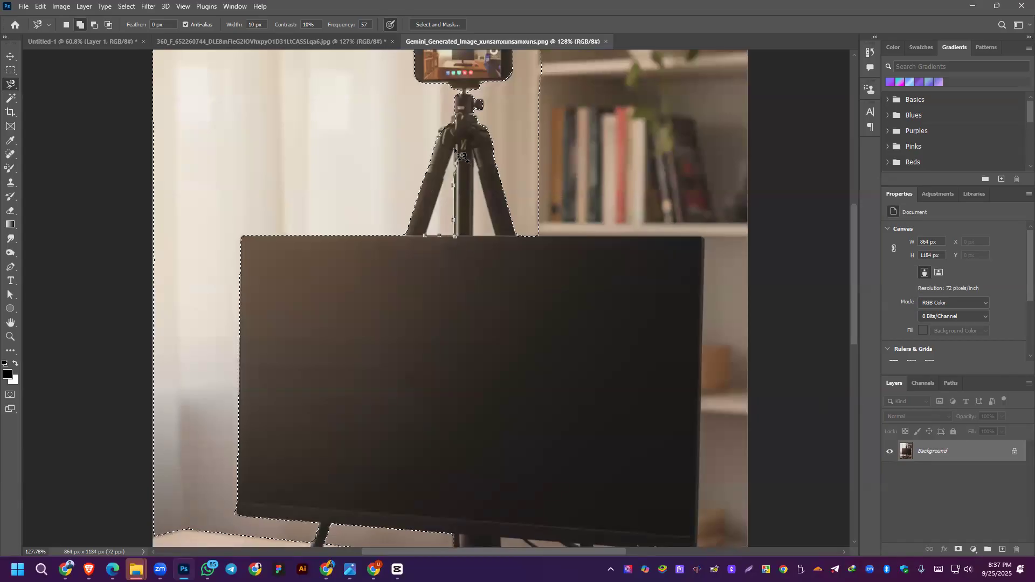
click(430, 240)
click(474, 160)
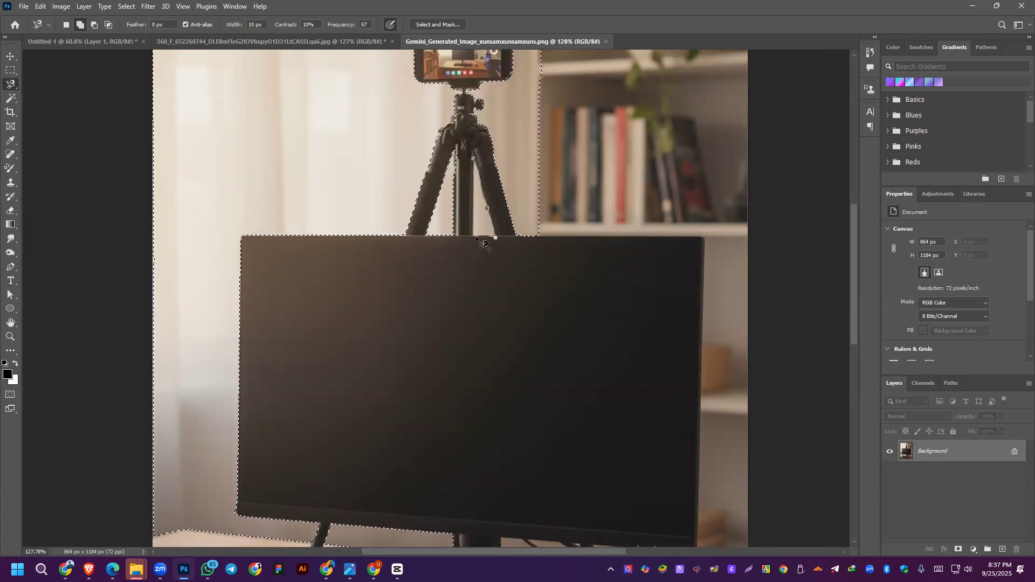
click(473, 160)
scroll(473, 160, down, 5)
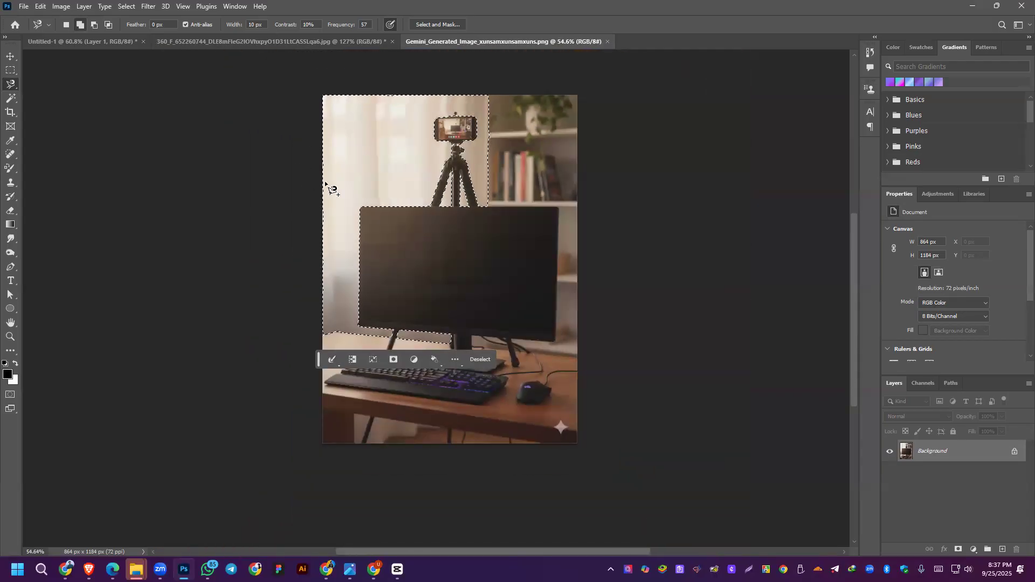
Step: Set the foreground color to light periwinkle #abb1ff and activate the Color Replacement Tool
click(11, 371)
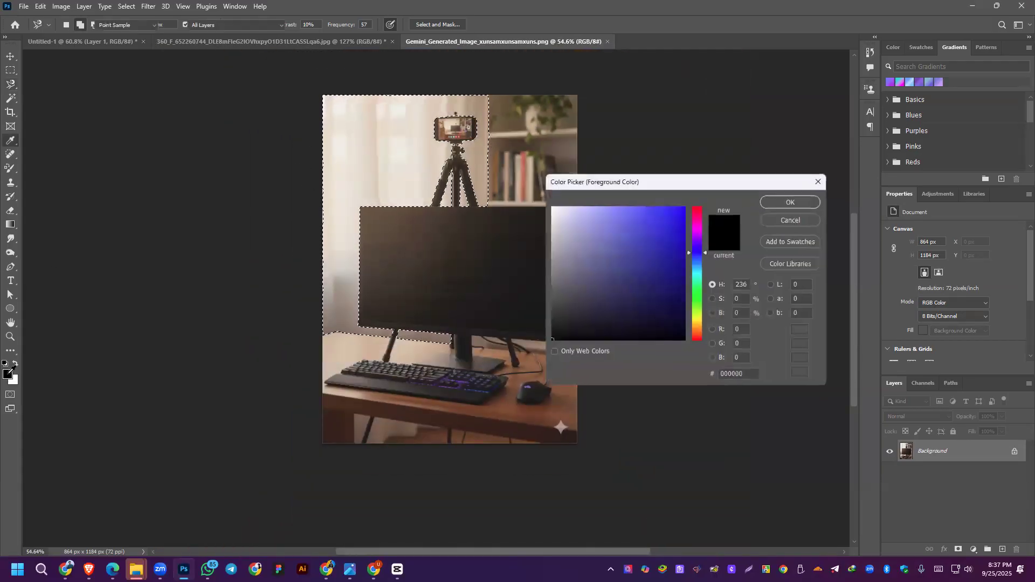
mouse_move(609, 220)
mouse_down()
mouse_move(607, 206)
mouse_move(593, 203)
mouse_up()
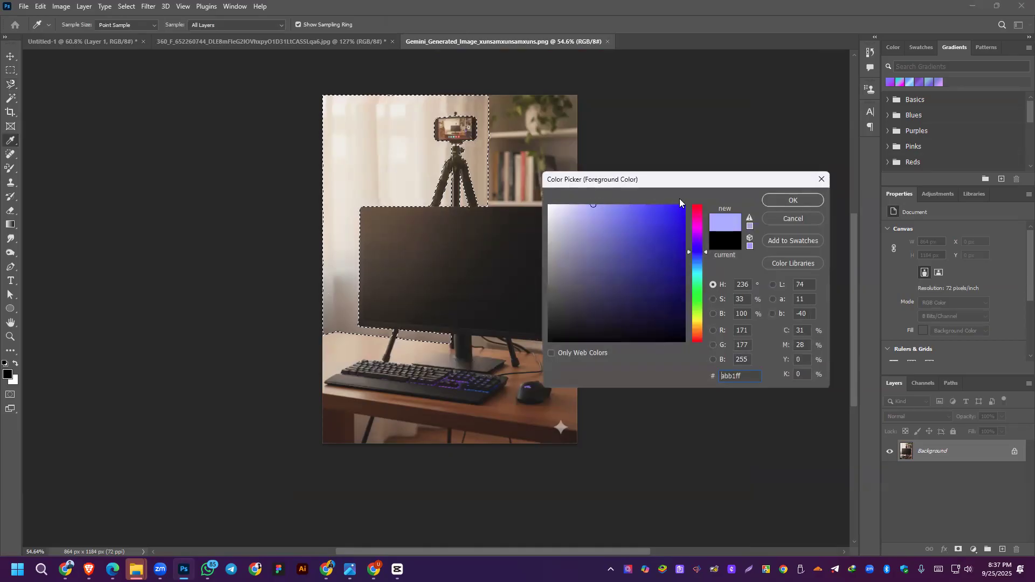
click(806, 203)
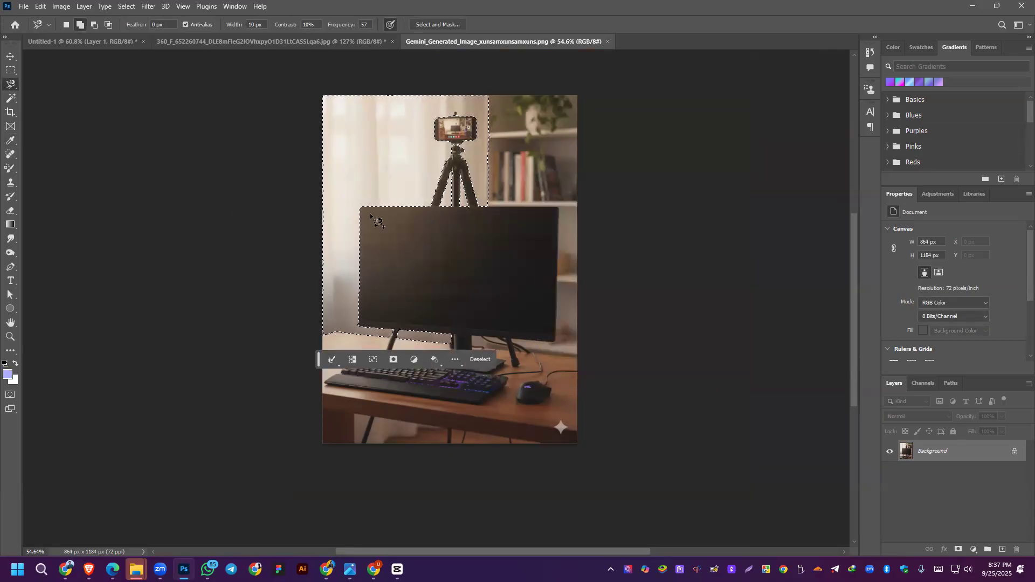
click(8, 200)
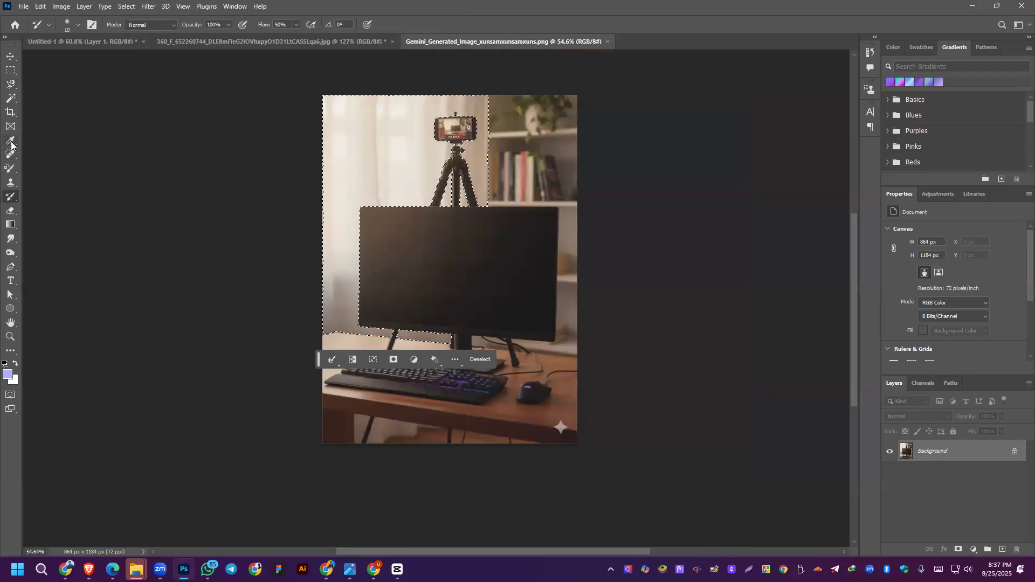
drag(9, 168, 62, 191)
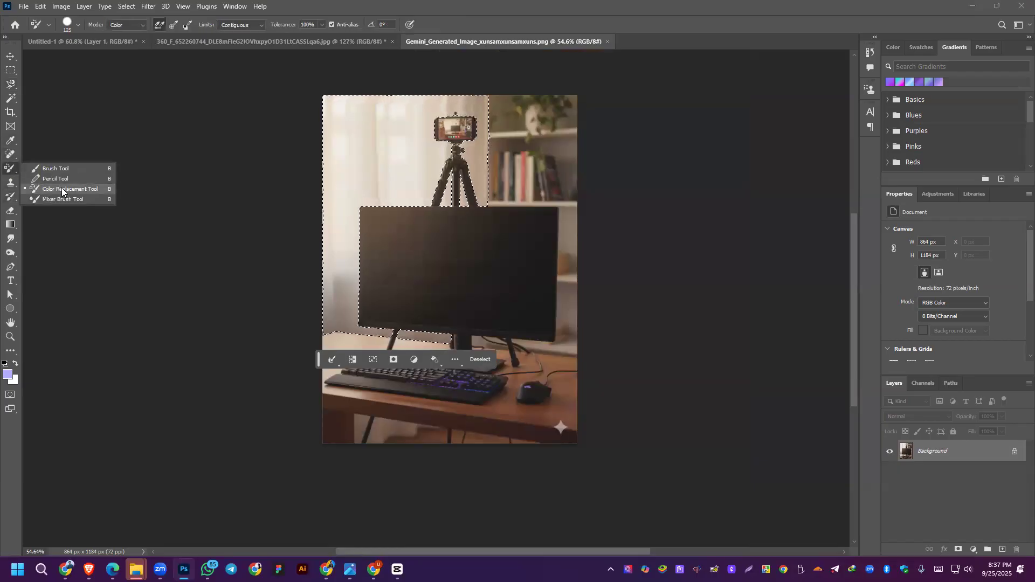
Step: Recolor the selected curtain area periwinkle, deselect it to check the image, and restore the selection
mouse_move(378, 162)
mouse_down()
mouse_move(327, 195)
mouse_move(350, 77)
mouse_up()
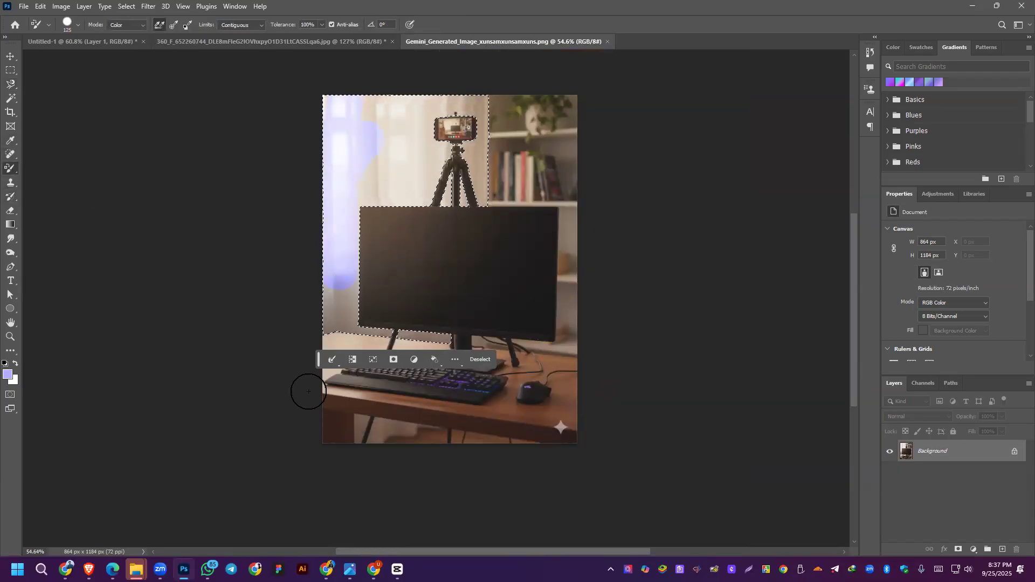
mouse_move(354, 263)
mouse_down()
mouse_move(373, 255)
mouse_move(438, 328)
mouse_move(414, 329)
mouse_move(512, 234)
mouse_move(556, 171)
mouse_move(524, 173)
mouse_move(467, 199)
mouse_move(318, 208)
mouse_move(297, 240)
mouse_move(276, 202)
mouse_move(332, 90)
mouse_up()
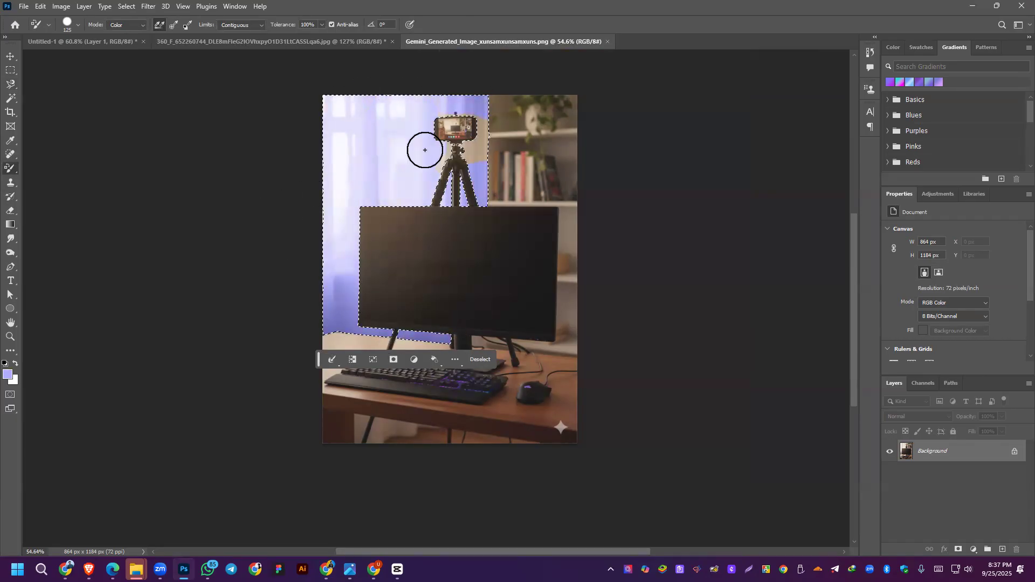
drag(483, 195, 457, 309)
key(ctrl+d)
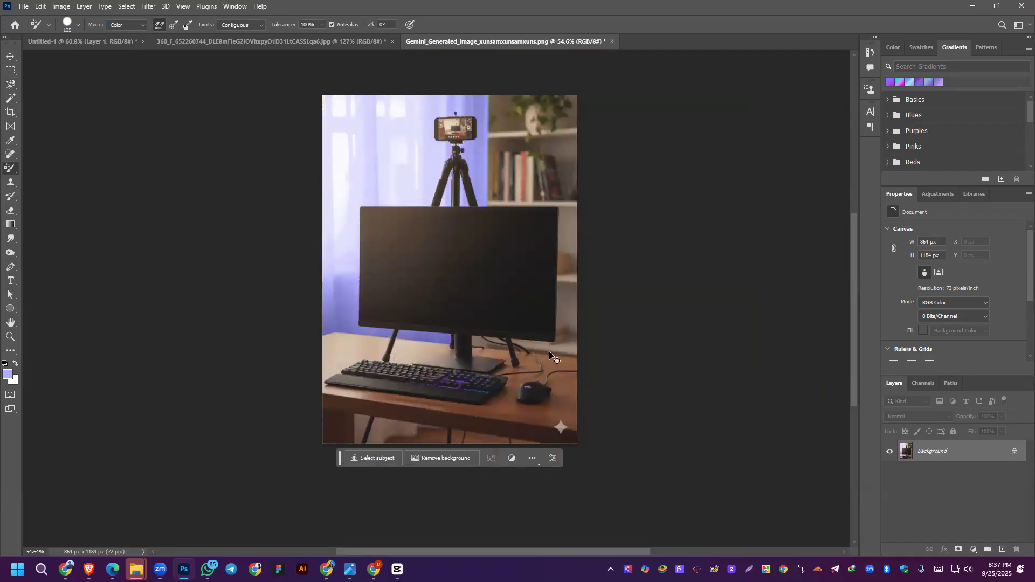
key(ctrl+shift+d)
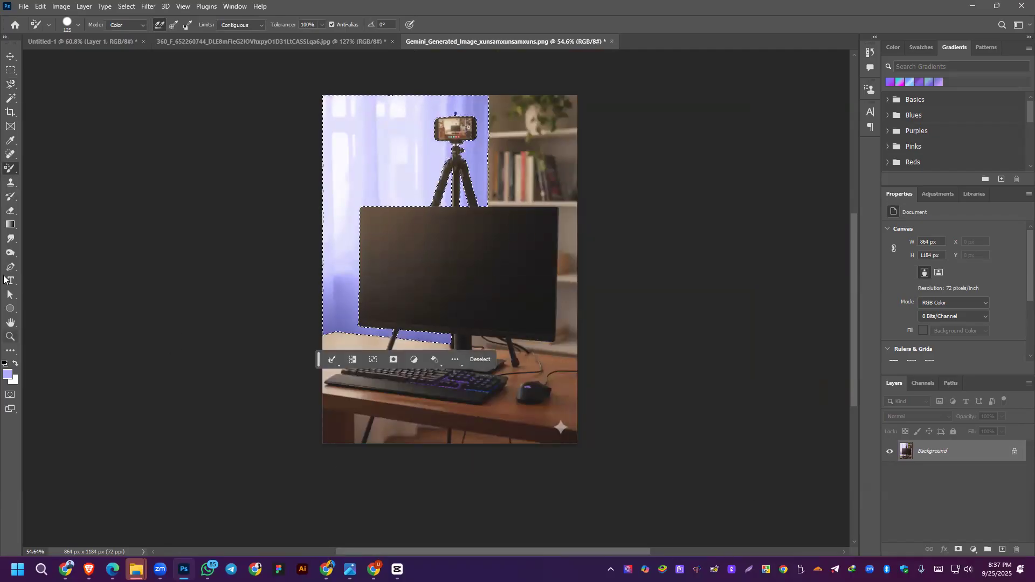
Step: Set the foreground to a near-black sampled from the monitor and paint over the selected curtain with color replacement
click(8, 372)
click(504, 333)
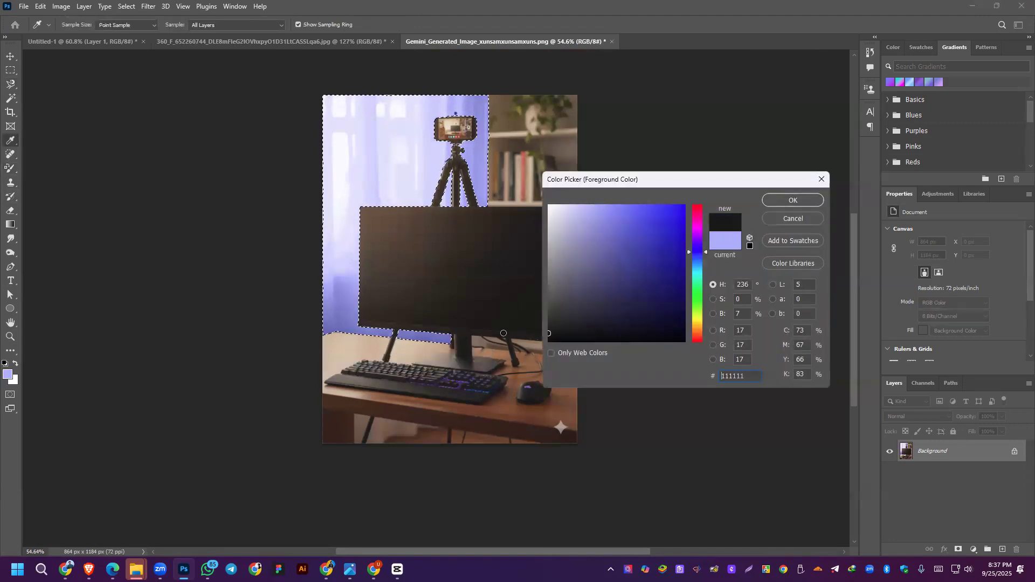
click(793, 200)
mouse_move(446, 103)
mouse_down()
mouse_move(469, 150)
mouse_move(464, 203)
mouse_up()
mouse_move(330, 124)
mouse_down()
mouse_move(345, 284)
mouse_move(322, 337)
mouse_move(284, 301)
mouse_move(308, 334)
mouse_move(385, 340)
mouse_move(464, 314)
mouse_move(416, 178)
mouse_move(358, 220)
mouse_move(452, 240)
mouse_move(480, 220)
mouse_move(412, 275)
mouse_move(411, 311)
mouse_move(305, 308)
mouse_move(349, 331)
mouse_move(412, 339)
mouse_up()
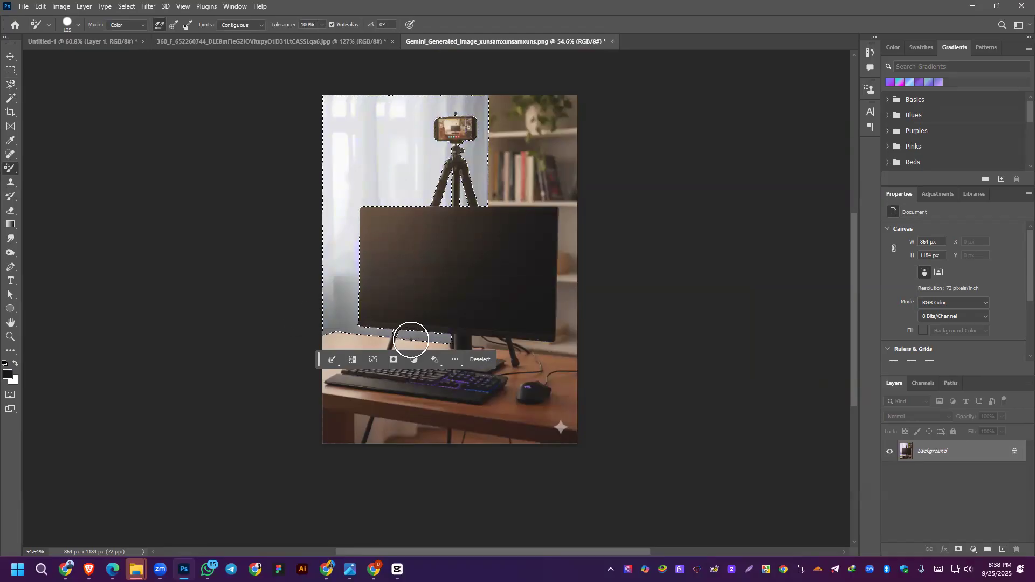
Step: Set the foreground color to bright yellow, recolor the whole selected curtain with it, and deselect
click(7, 375)
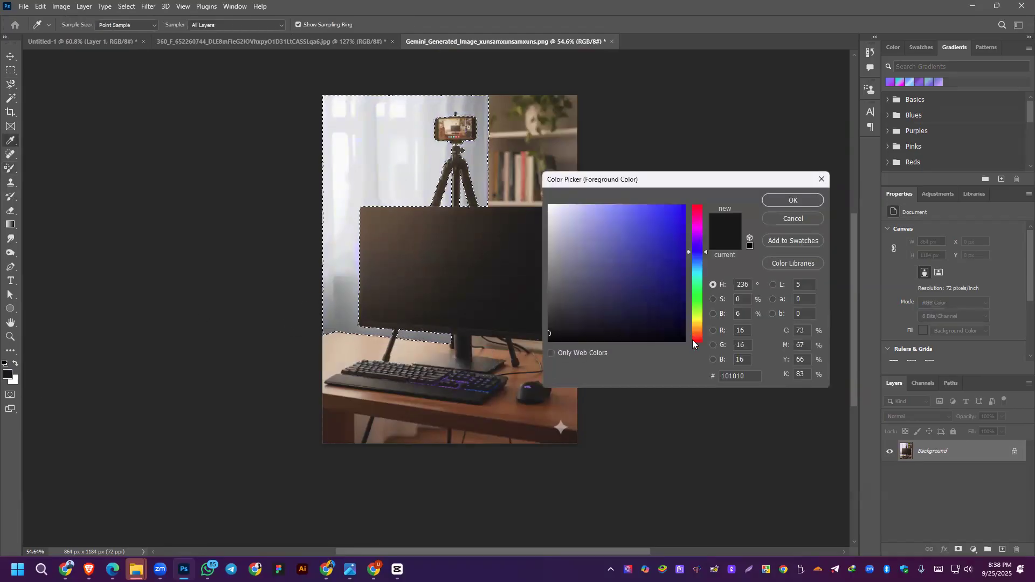
drag(693, 341, 697, 321)
click(667, 209)
click(770, 199)
mouse_move(443, 106)
mouse_down()
mouse_move(342, 131)
mouse_move(301, 103)
mouse_move(344, 138)
mouse_move(324, 330)
mouse_move(362, 310)
mouse_move(356, 233)
mouse_move(342, 210)
mouse_move(349, 106)
mouse_move(334, 186)
mouse_move(437, 189)
mouse_move(493, 129)
mouse_move(474, 104)
mouse_move(490, 104)
mouse_move(453, 335)
mouse_up()
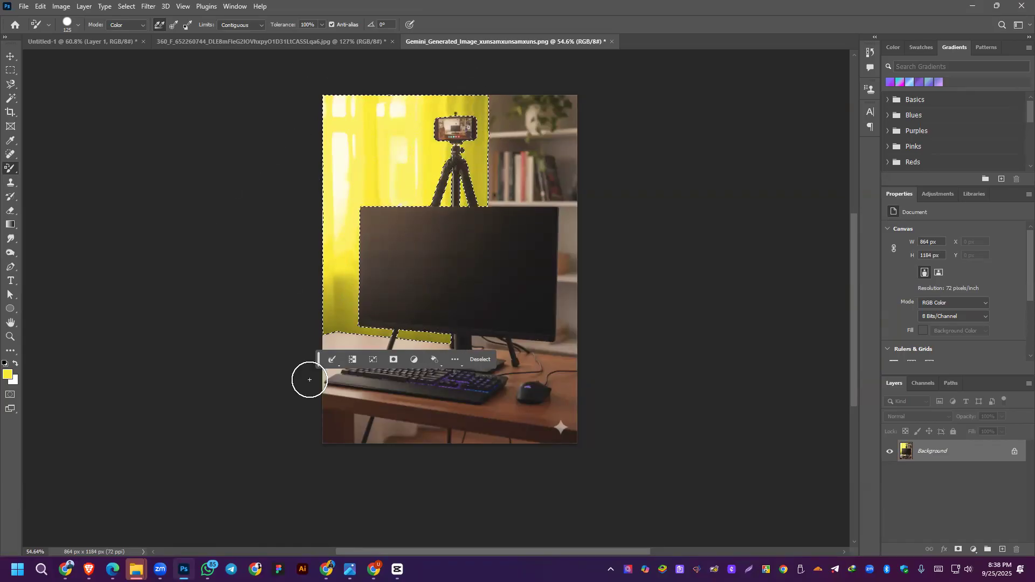
key(ctrl+d)
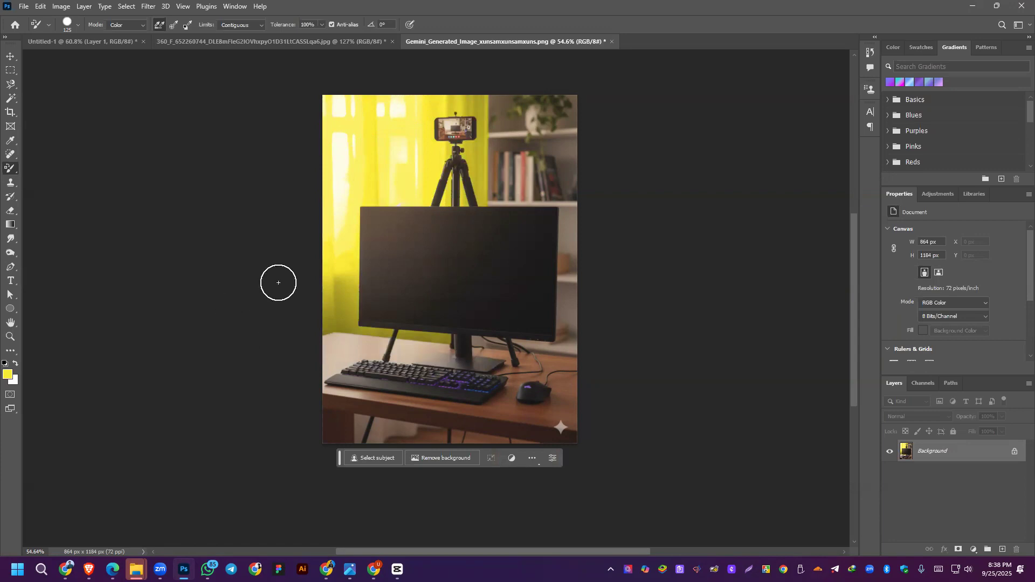
Step: Switch to the Move tool and start opening another file, going to the Desktop folder on the Reviver (H:) drive
right_click(10, 171)
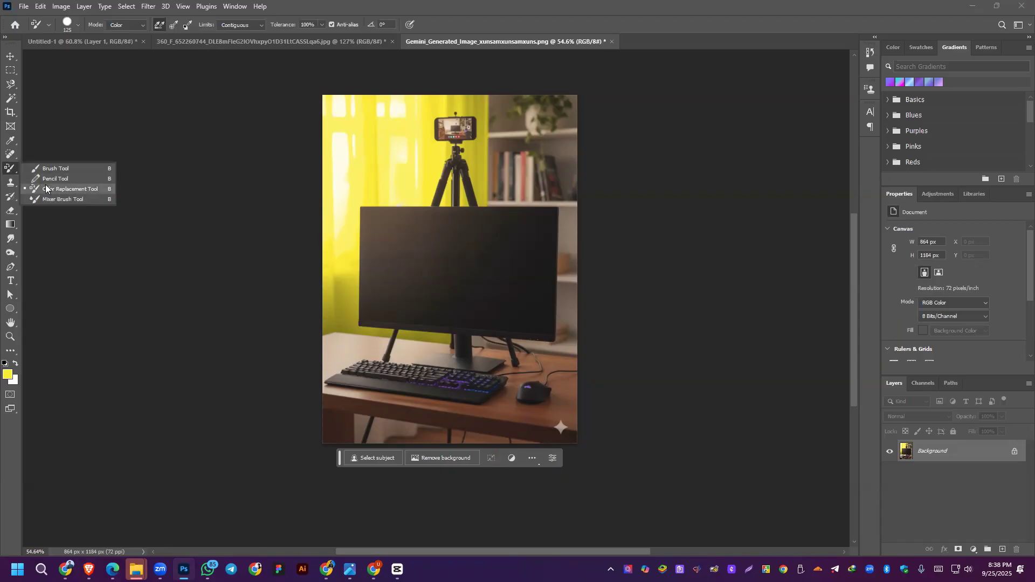
click(11, 56)
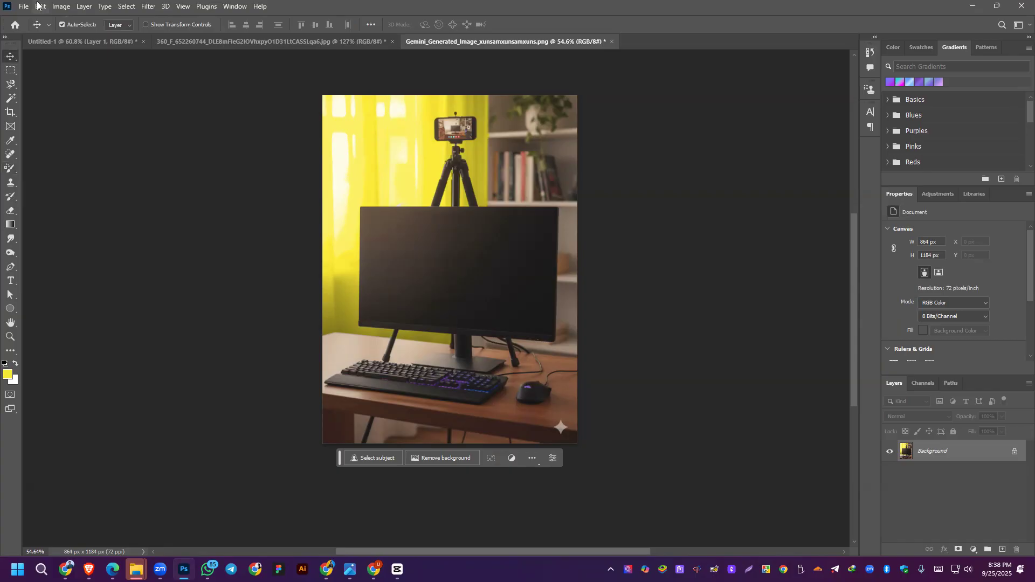
click(24, 7)
click(32, 29)
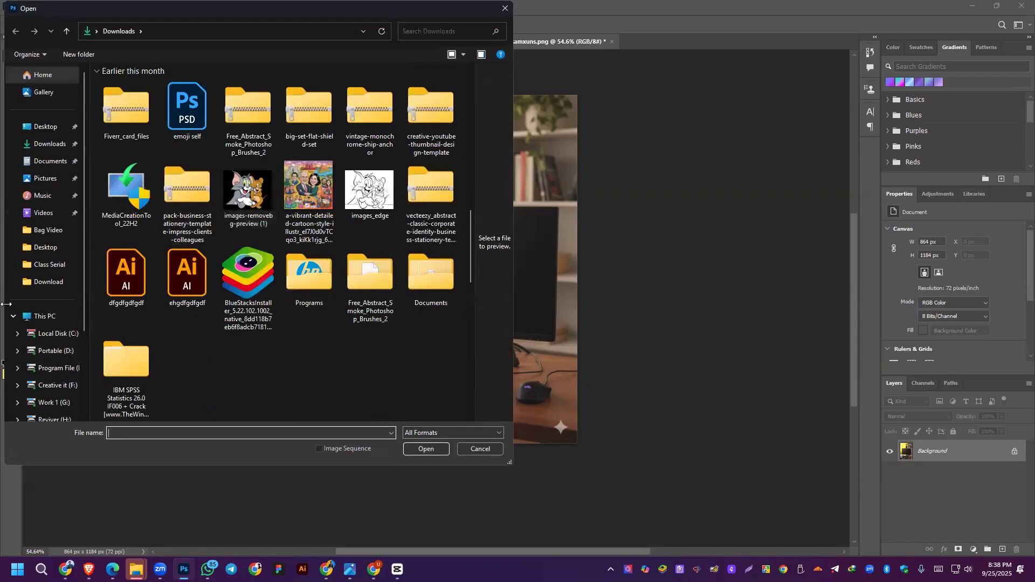
scroll(38, 334, down, 3)
click(44, 315)
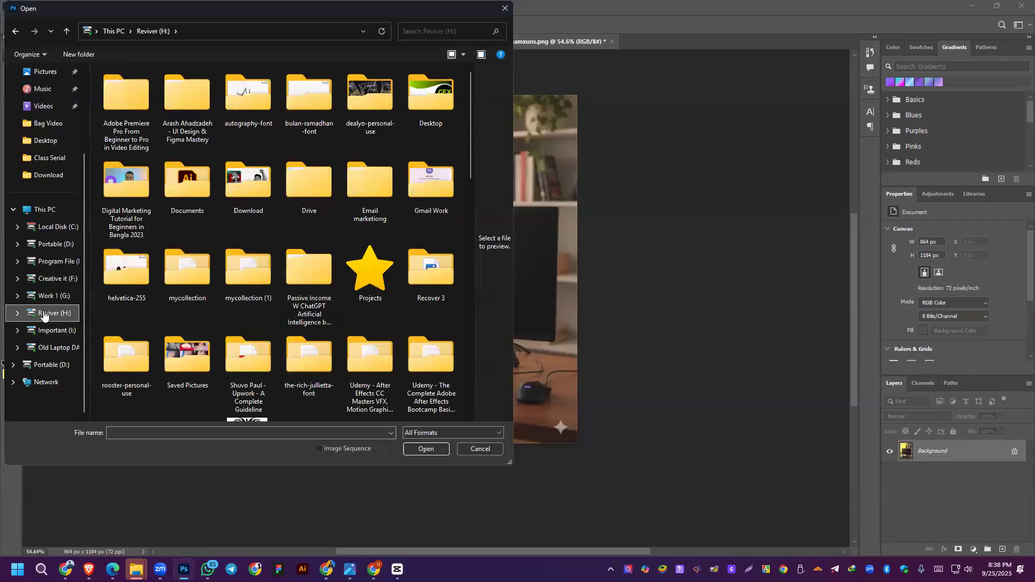
double_click(431, 100)
Step: Look through the folder's files and select the BLACK-CREW-STUDIO-RESHOOT-FRONT-ANGLE T-shirt photo
scroll(286, 220, down, 15)
scroll(285, 220, down, 10)
scroll(286, 221, up, 5)
scroll(286, 220, up, 15)
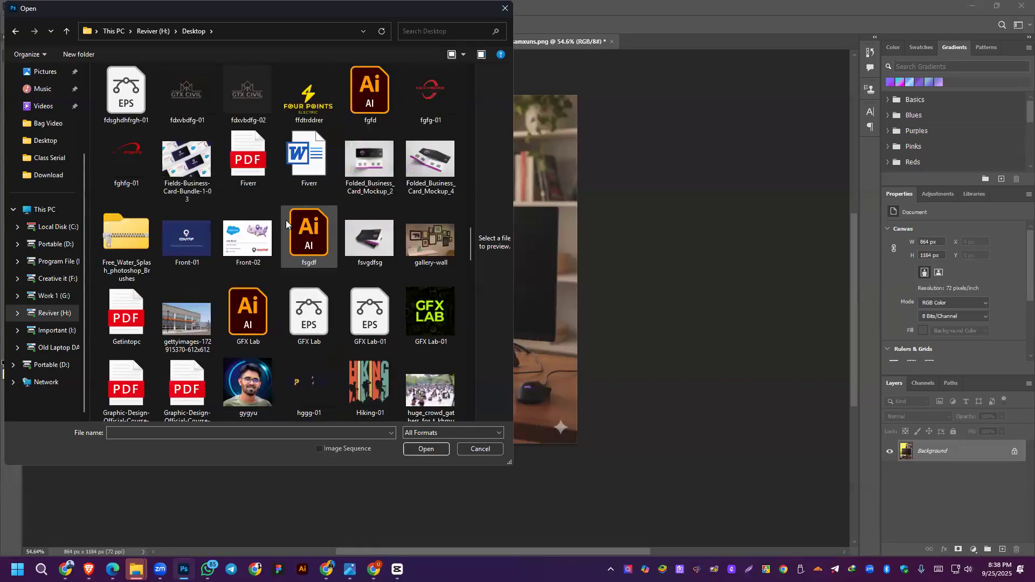
scroll(286, 220, up, 5)
scroll(286, 220, up, 3)
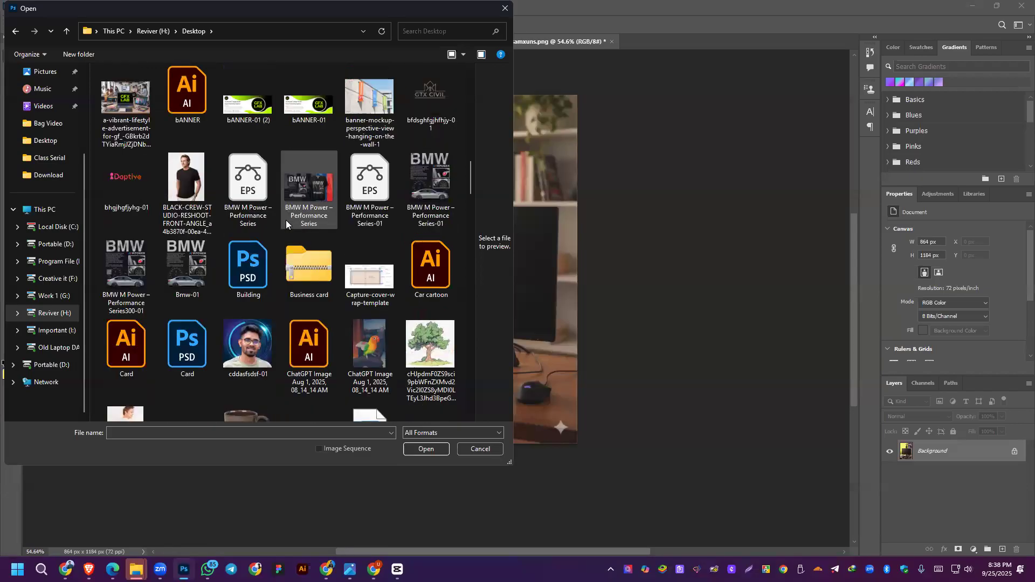
drag(184, 178, 46, 115)
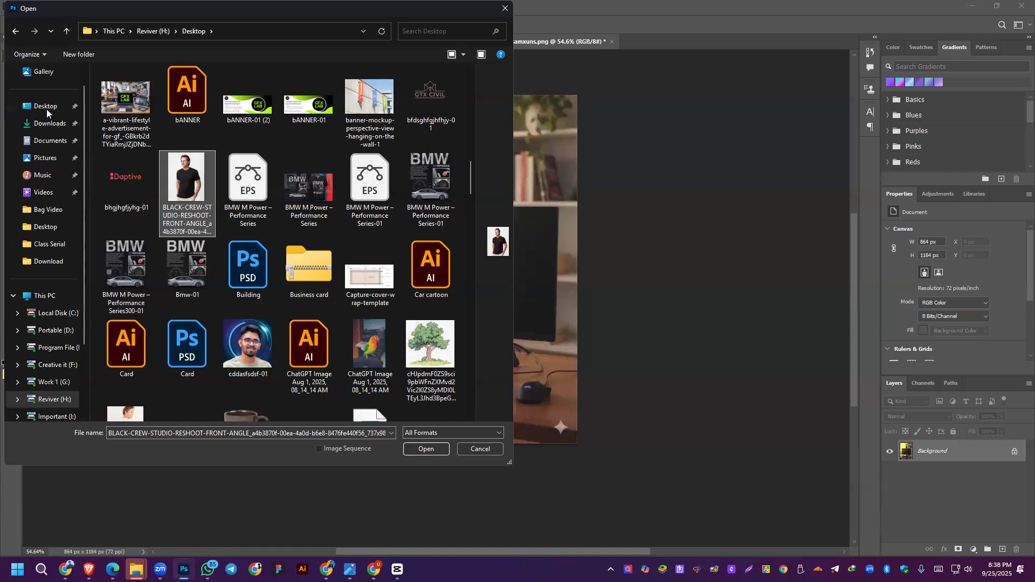
Step: Open the BLACK-CREW-STUDIO-RESHOOT-FRONT-ANGLE photo of the man in a black T-shirt from the Desktop folder
click(47, 108)
scroll(367, 215, down, 20)
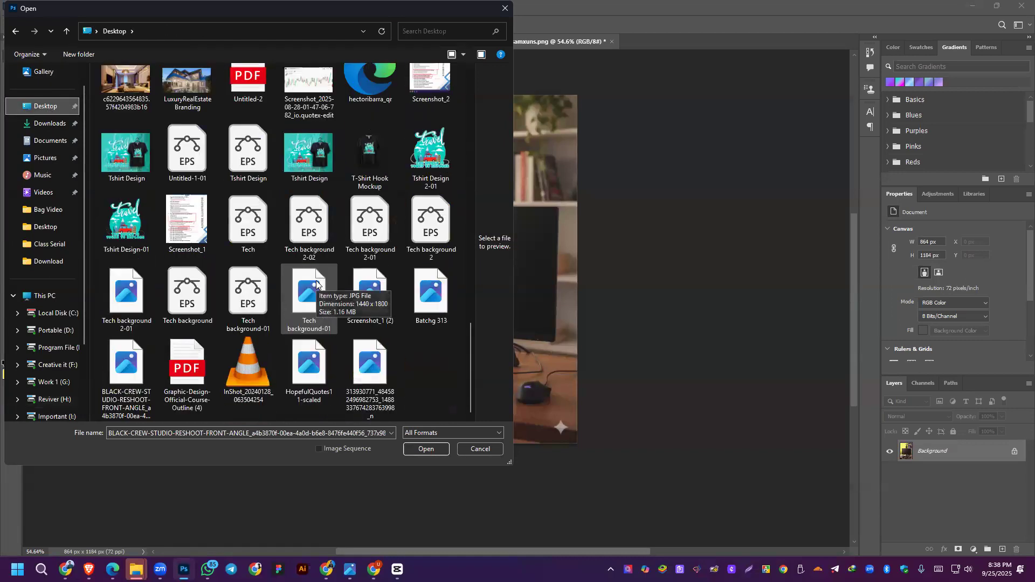
double_click(117, 364)
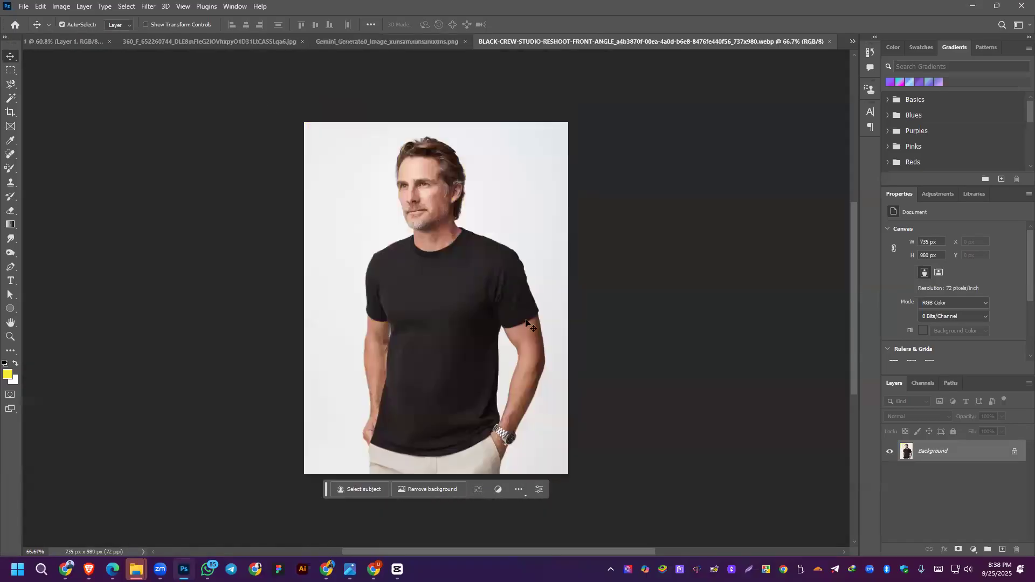
Step: Try selecting the black T-shirt with the Magic Wand, set its tolerance to 40, and clear the selection
click(11, 98)
click(443, 306)
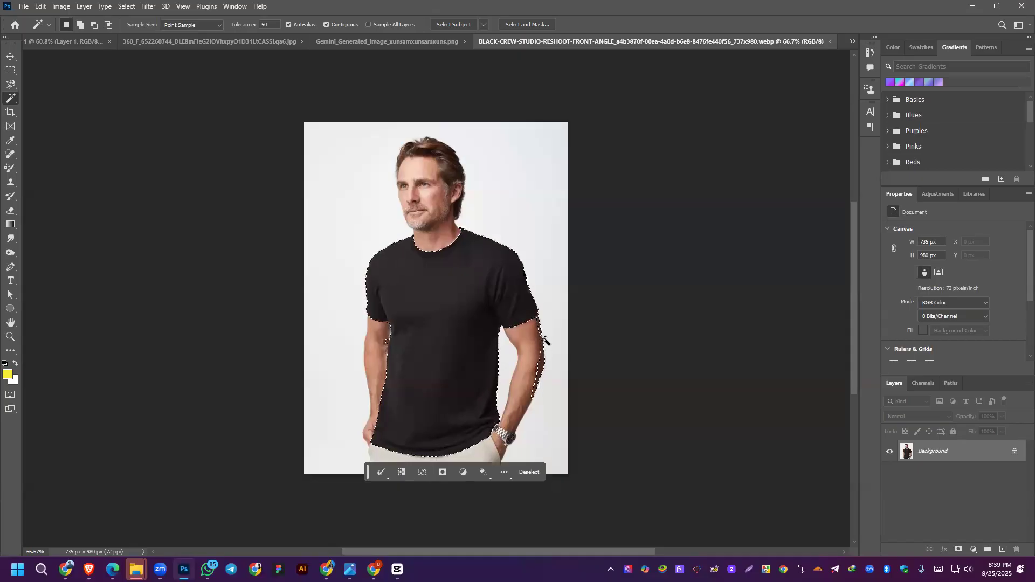
text(40)
key(Return)
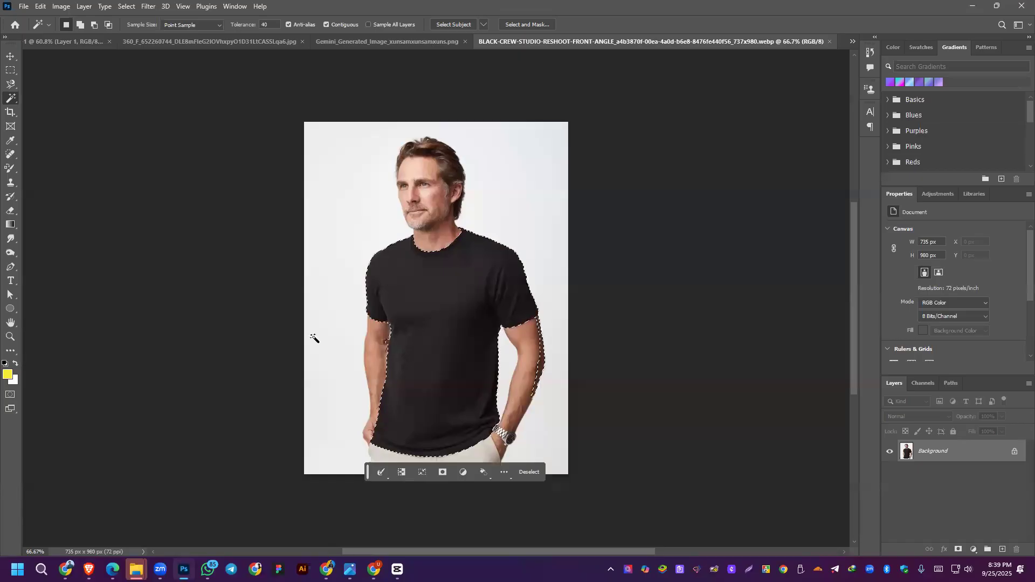
key(ctrl+d)
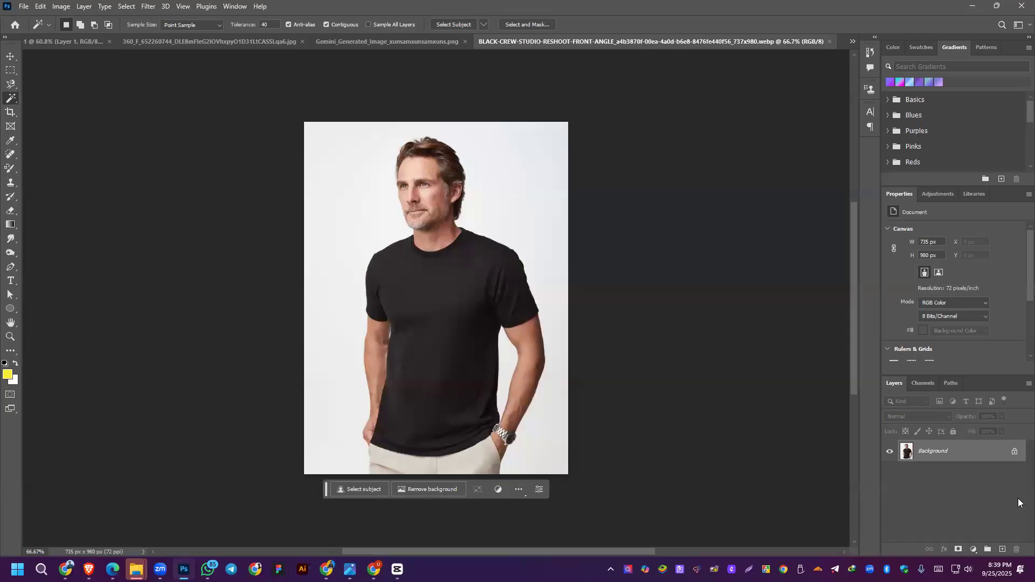
Step: Unlock the Background layer and select the whole black T-shirt with the Magic Wand
click(1014, 452)
click(427, 316)
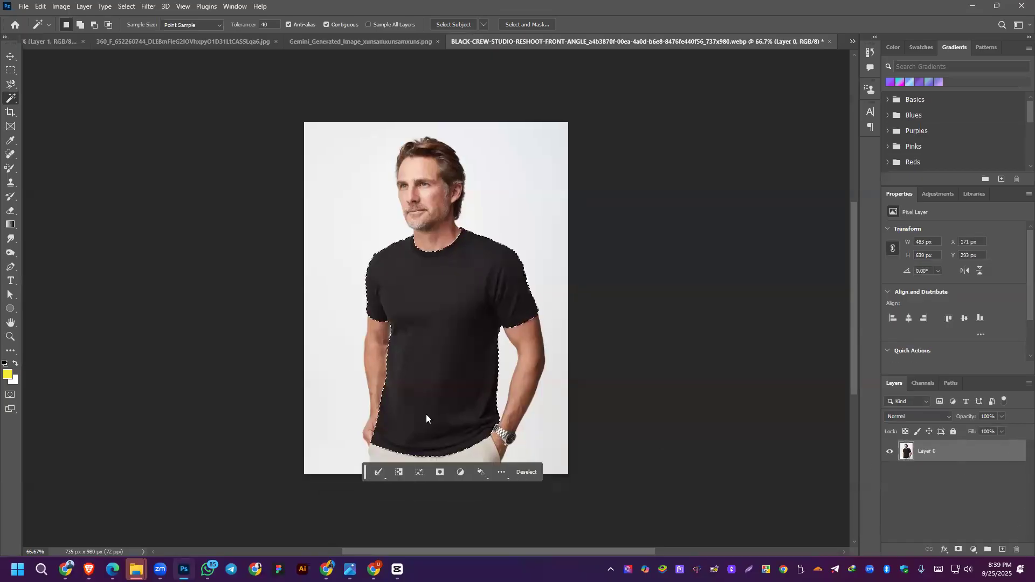
scroll(386, 252, up, 5)
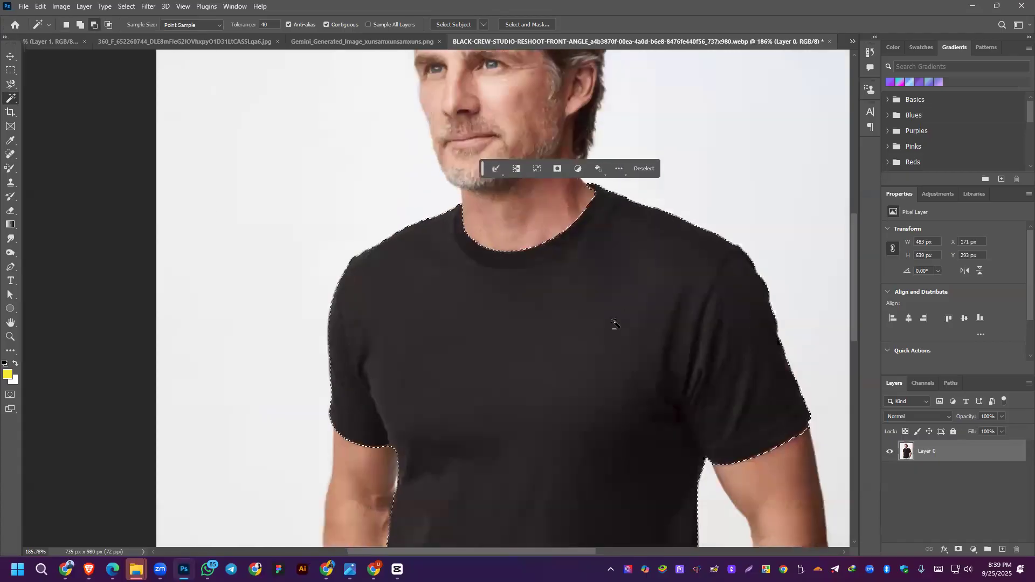
scroll(623, 321, down, 3)
scroll(624, 322, down, 3)
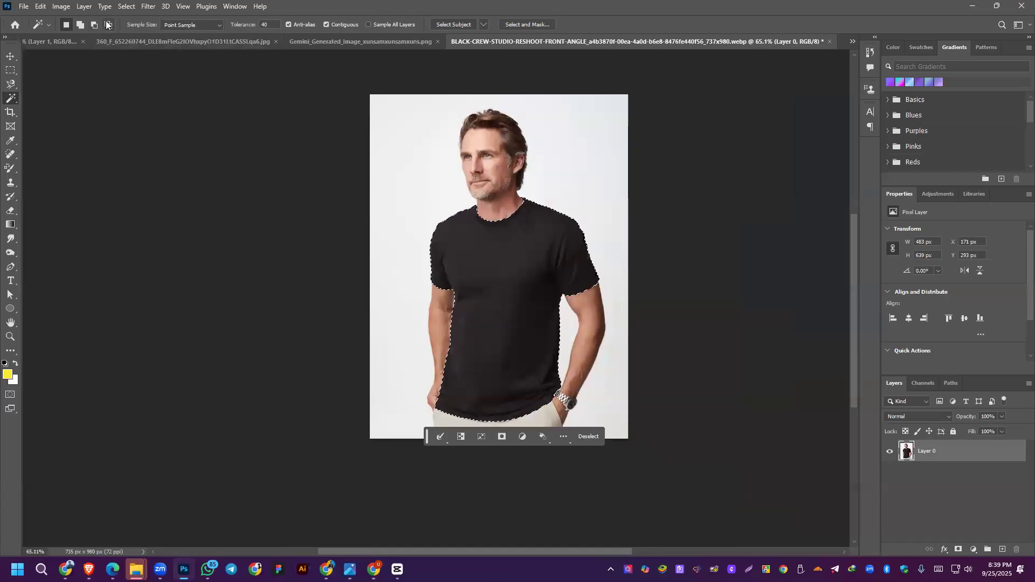
Step: Desaturate the selected T-shirt
click(63, 6)
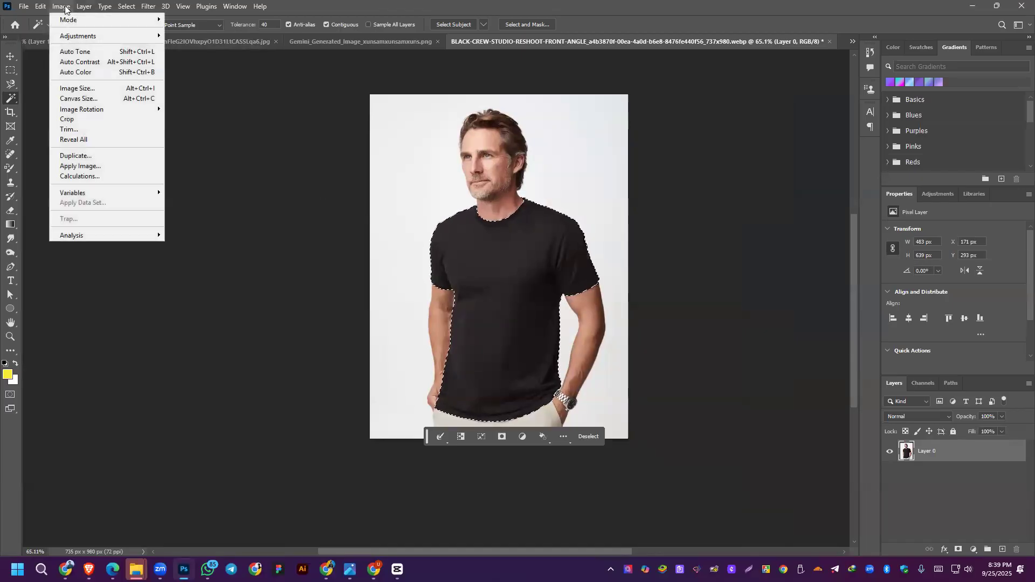
mouse_move(65, 37)
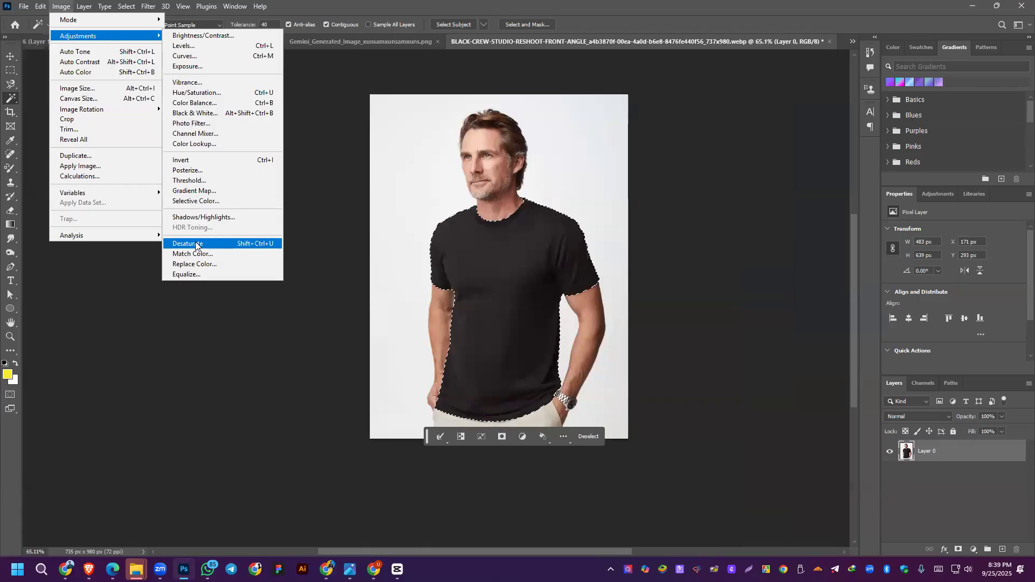
click(209, 246)
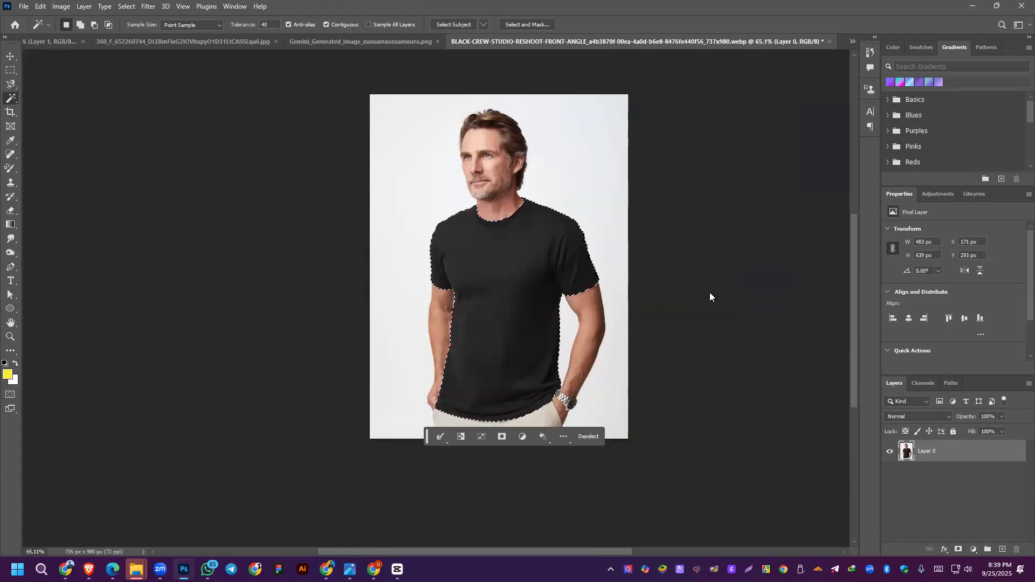
Step: Try a colorized Hue/Saturation adjustment layer on the whole photo without a selection, and undo back to the T-shirt selection
key(ctrl+d)
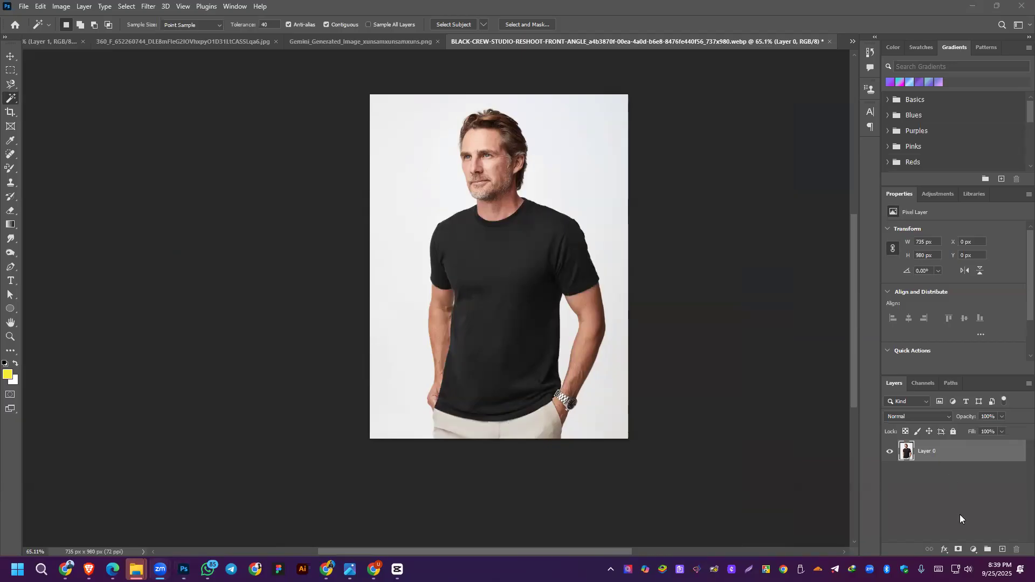
click(973, 549)
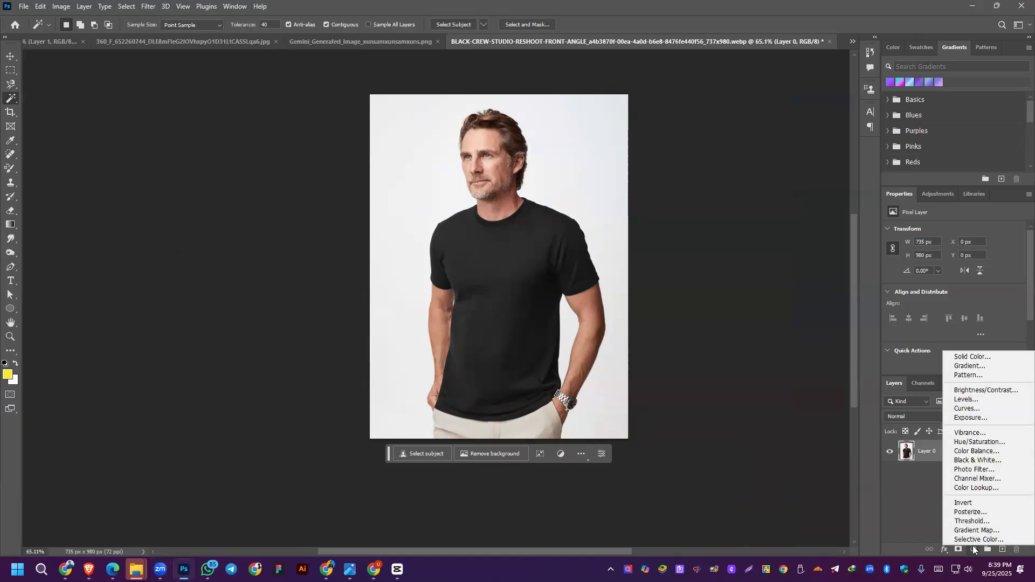
click(972, 443)
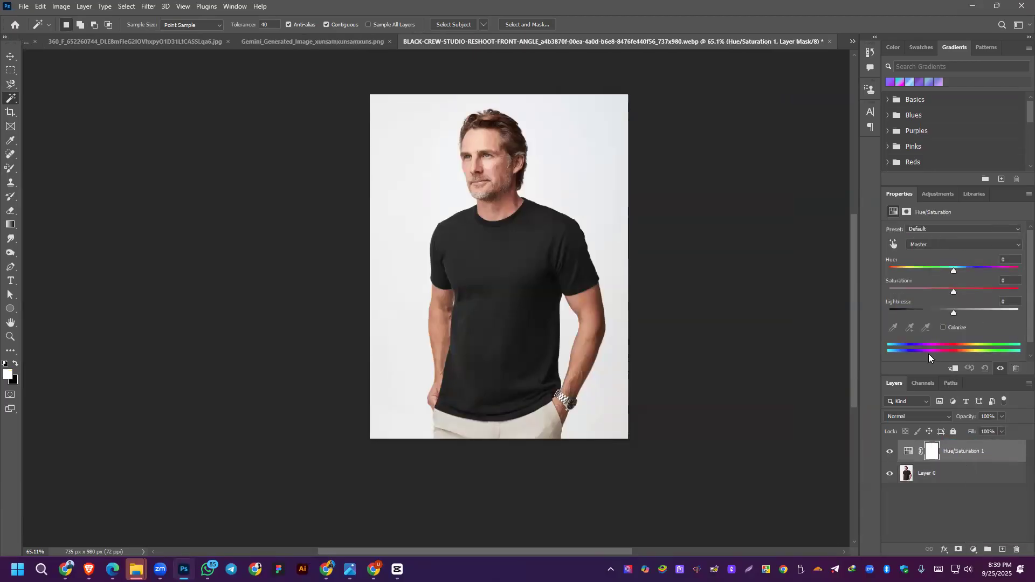
click(943, 327)
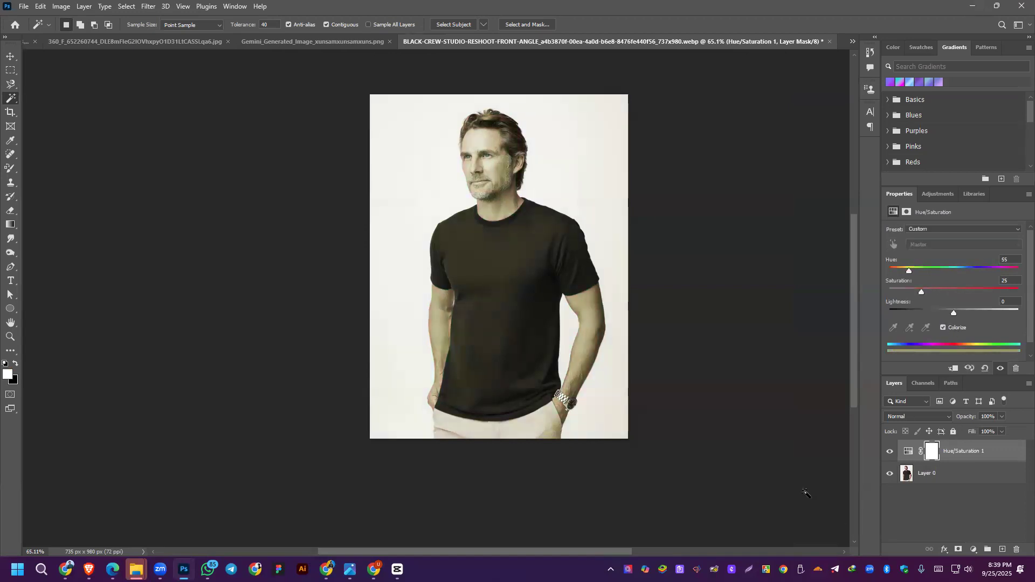
key(ctrl+z)
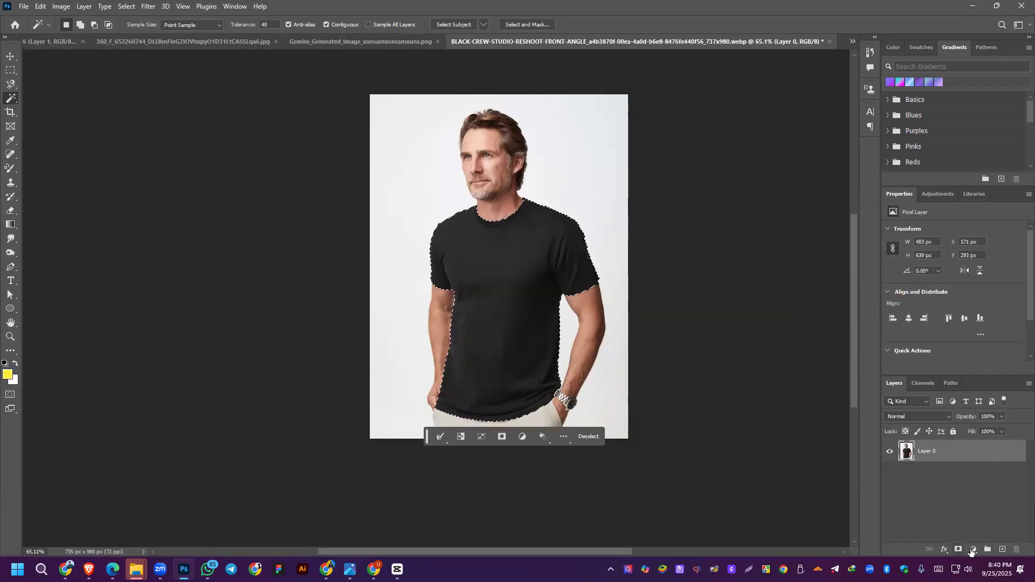
Step: Recolor the selected T-shirt dark red with a colorized Hue/Saturation adjustment layer: hue 360, saturation 52, lightness +15
click(974, 549)
click(971, 446)
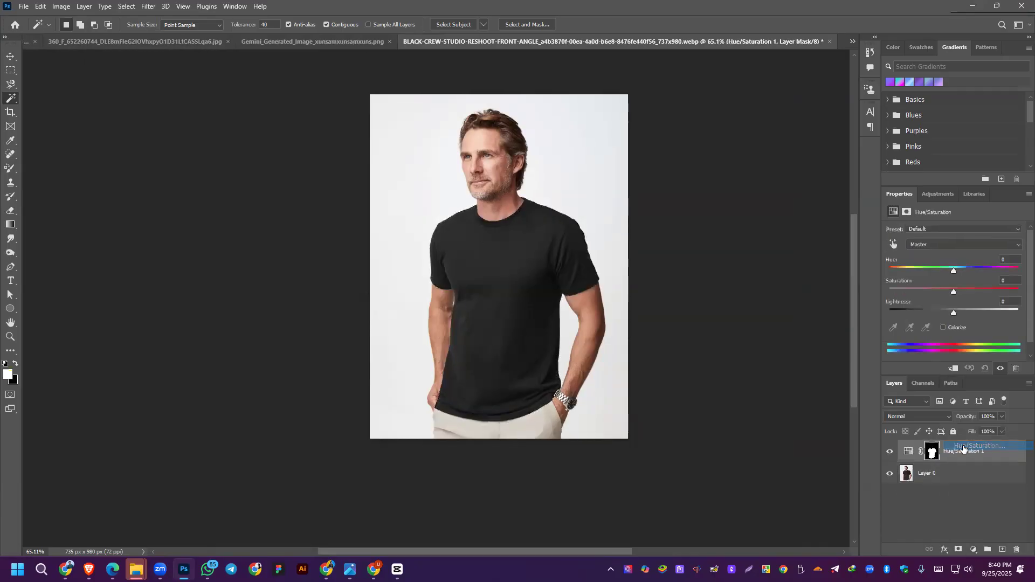
click(944, 328)
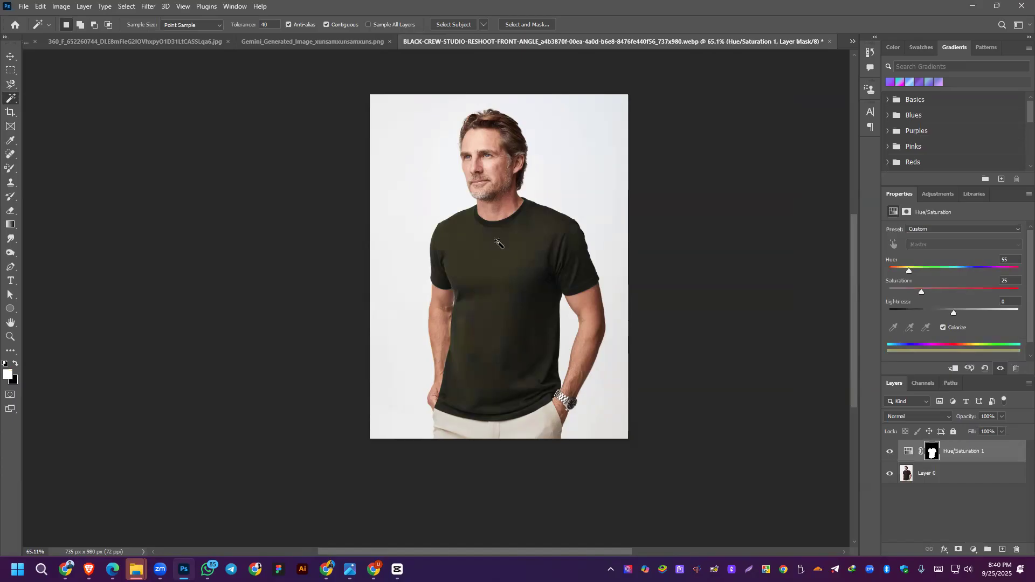
drag(921, 293, 961, 295)
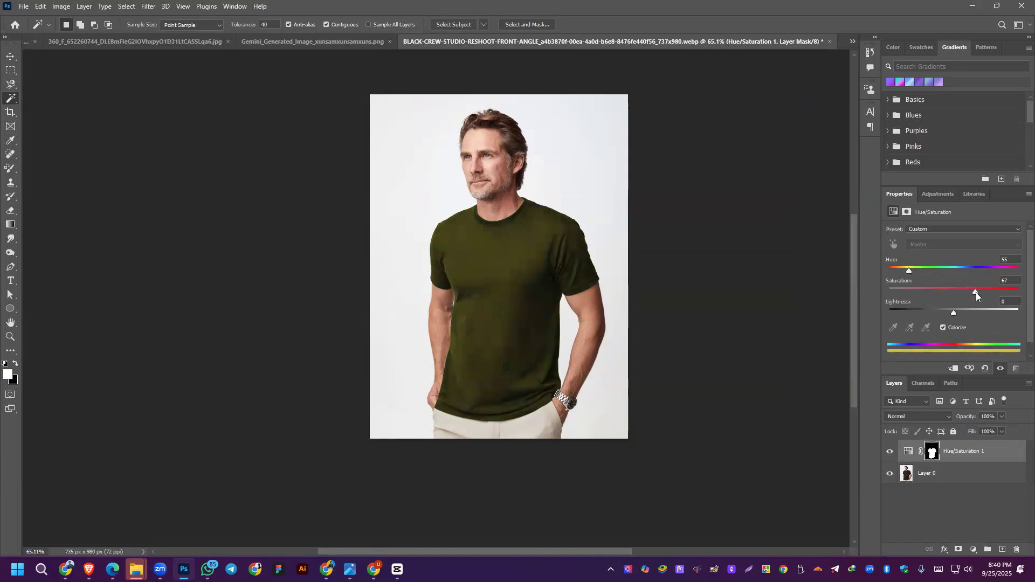
drag(916, 270, 1019, 277)
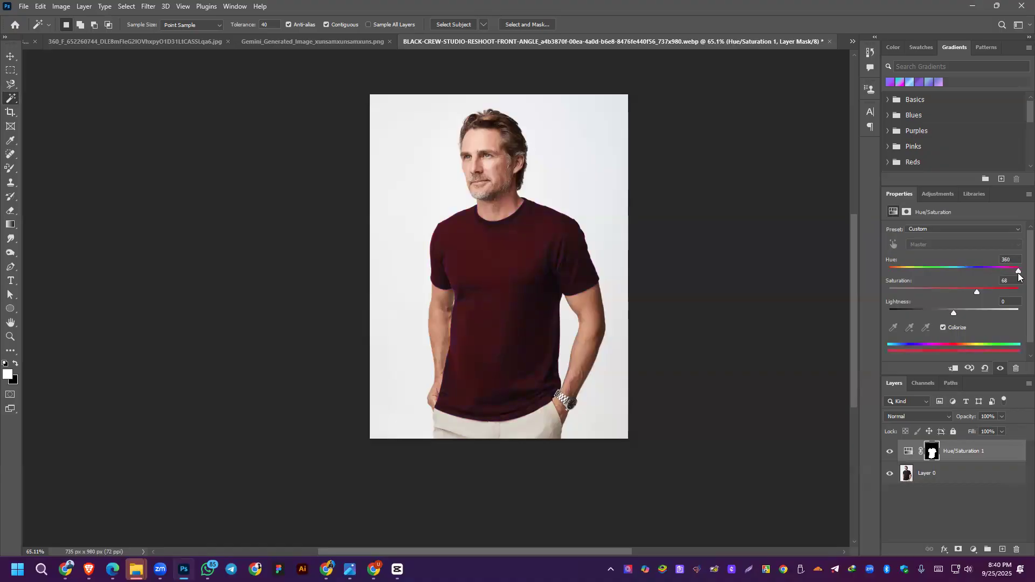
drag(954, 315, 957, 292)
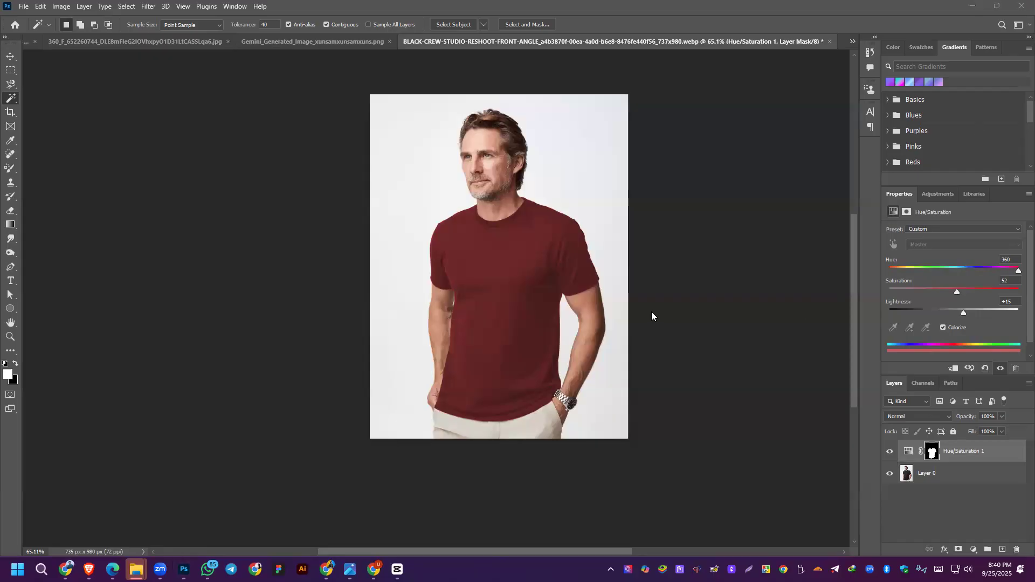
Step: Delete the Hue/Saturation adjustment's layer mask and the adjustment layer itself
click(1017, 550)
click(467, 212)
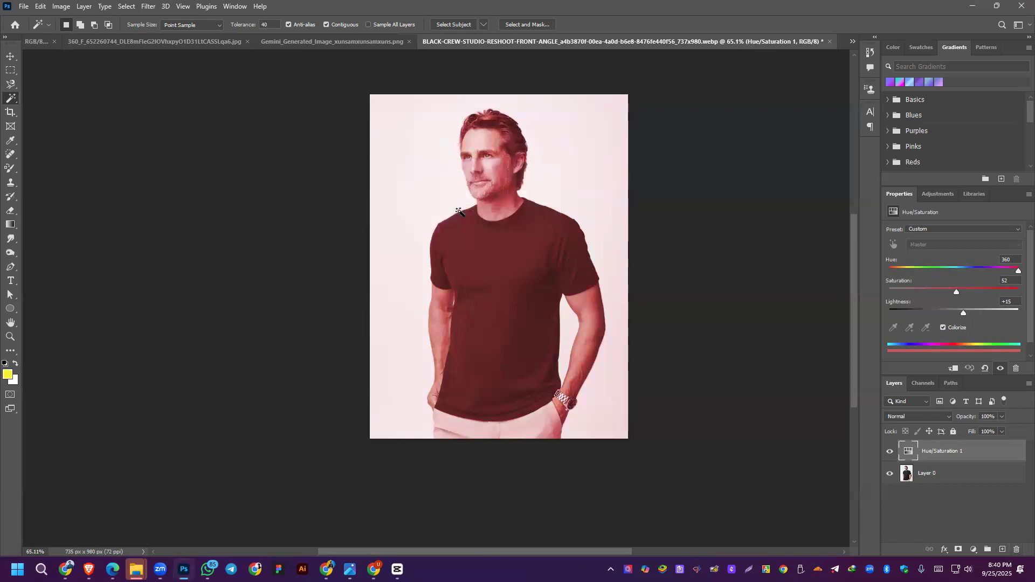
click(1016, 550)
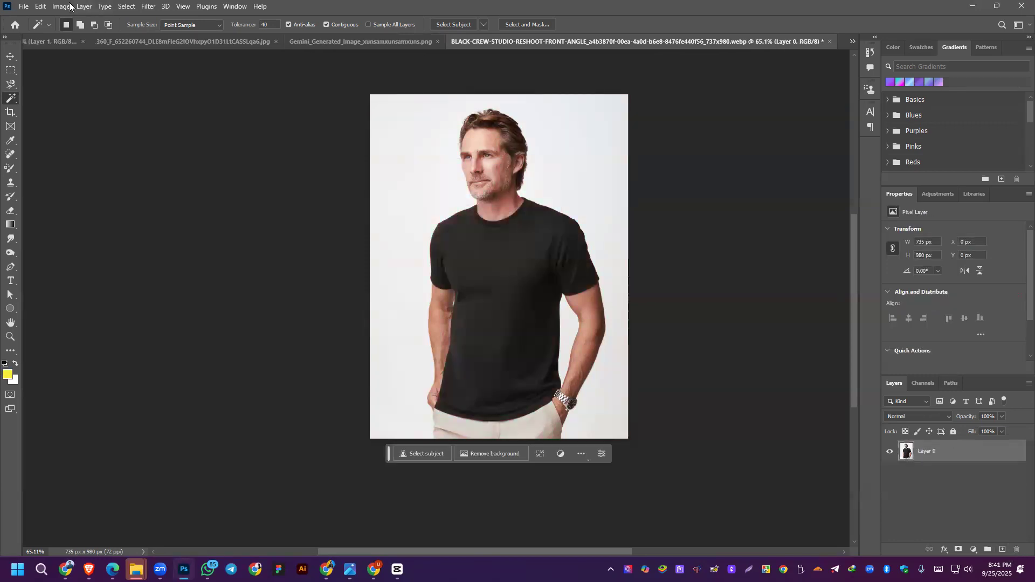
Step: Start opening another file and browse to the Desktop folder on the Reviver (H:) drive
click(26, 7)
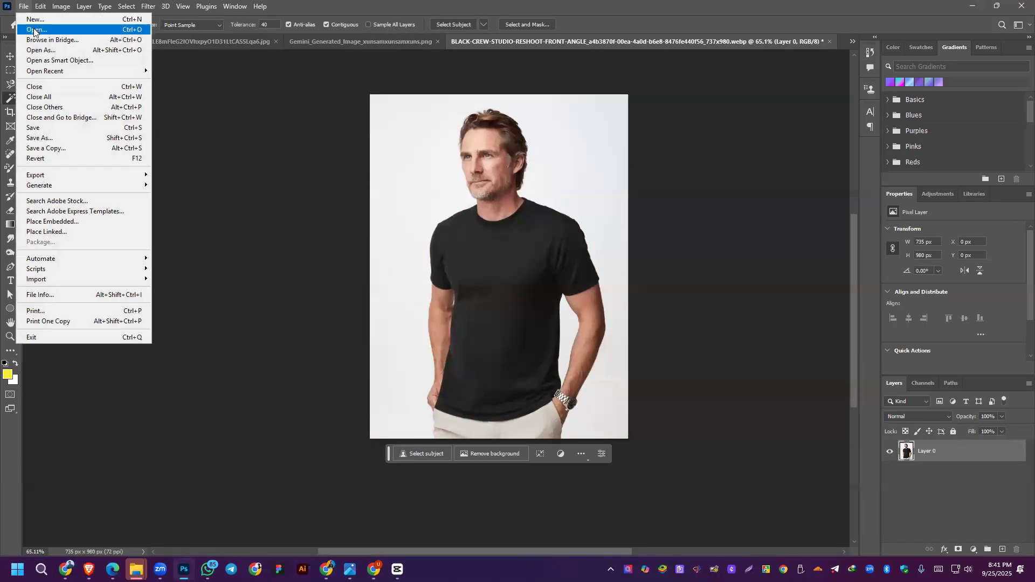
click(35, 30)
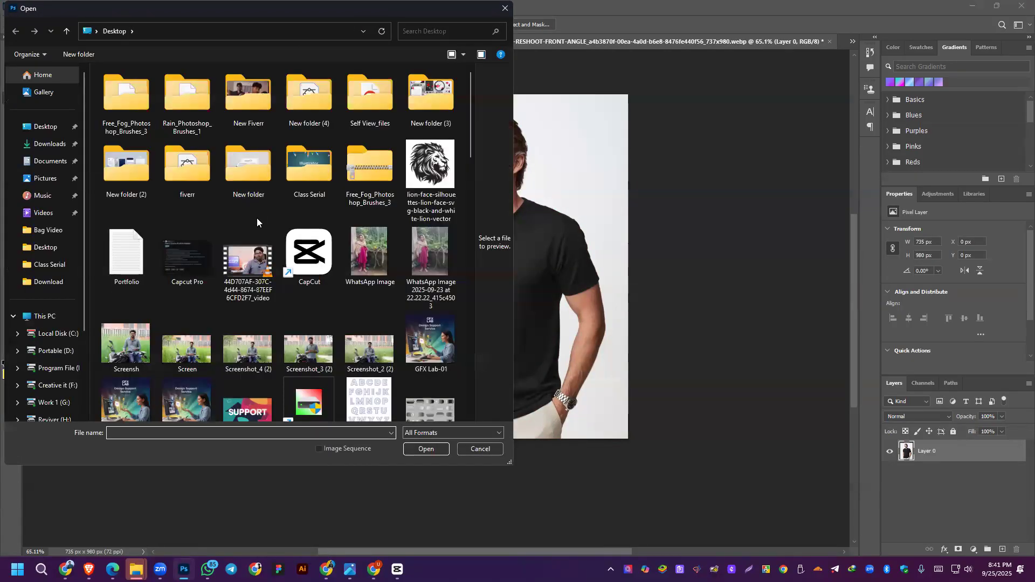
scroll(256, 218, down, 15)
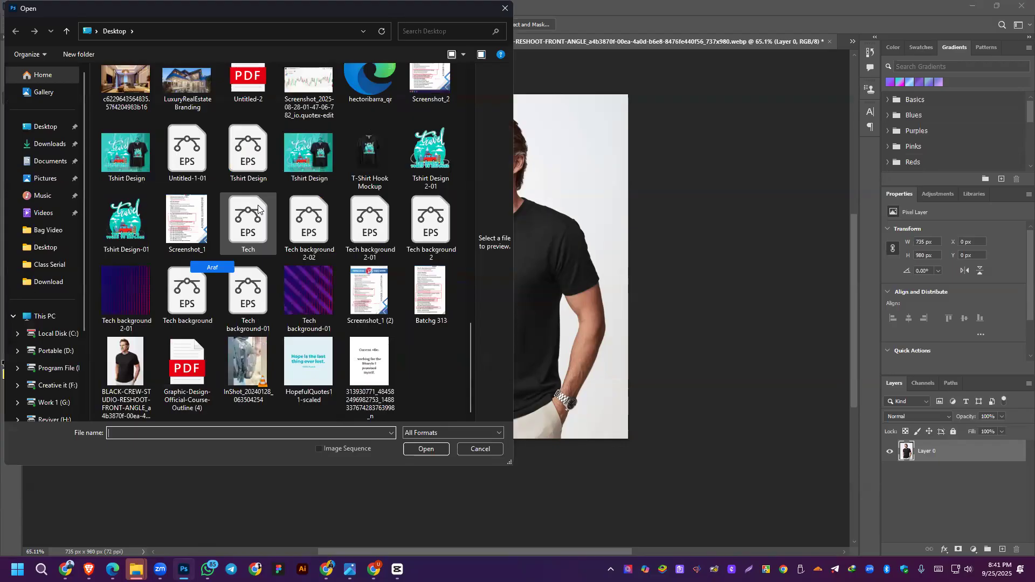
scroll(258, 206, up, 15)
scroll(51, 323, down, 2)
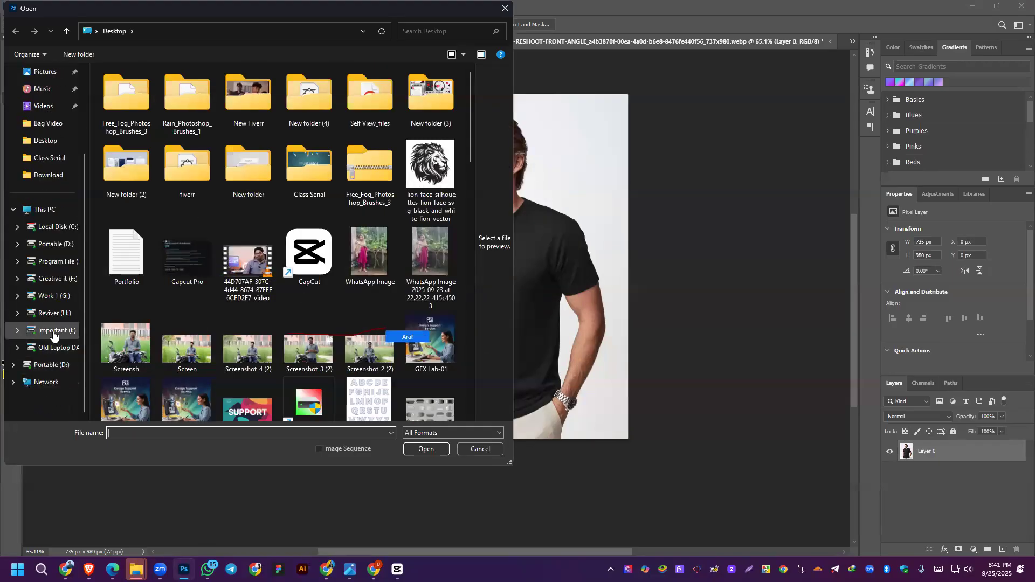
click(54, 313)
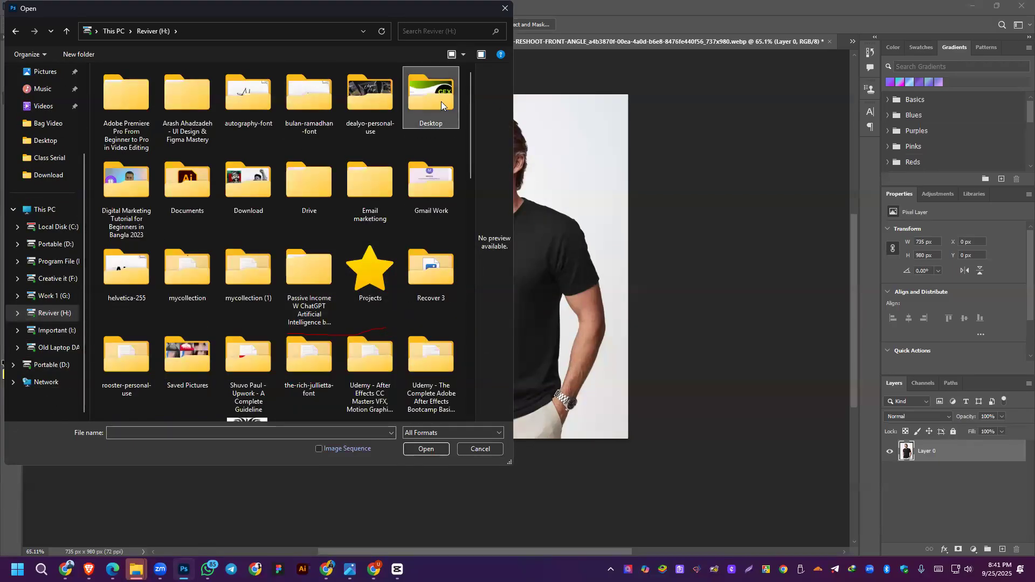
double_click(441, 102)
scroll(276, 244, down, 5)
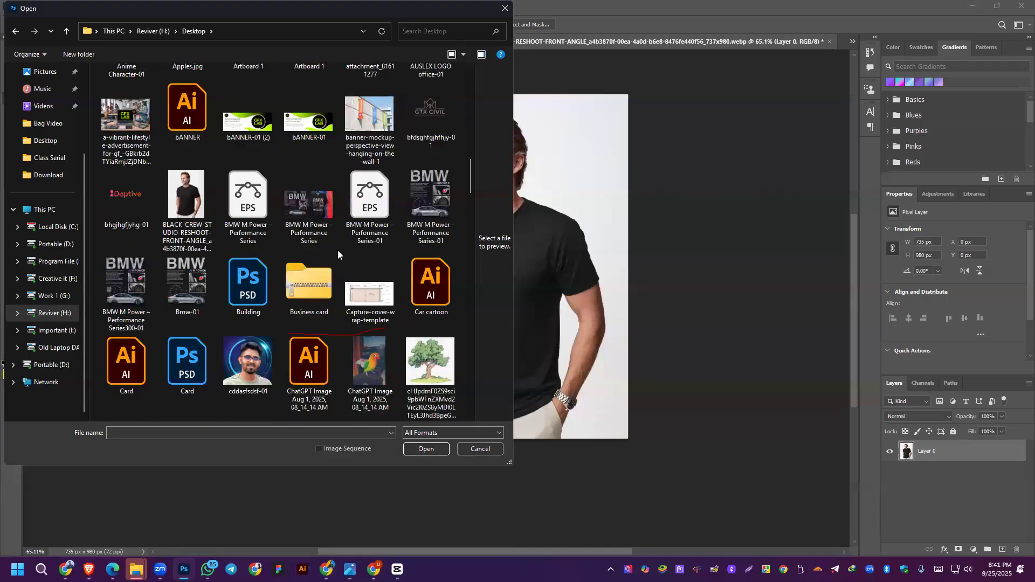
scroll(178, 259, down, 8)
scroll(178, 262, down, 5)
scroll(178, 263, up, 5)
scroll(178, 263, down, 8)
scroll(178, 263, up, 8)
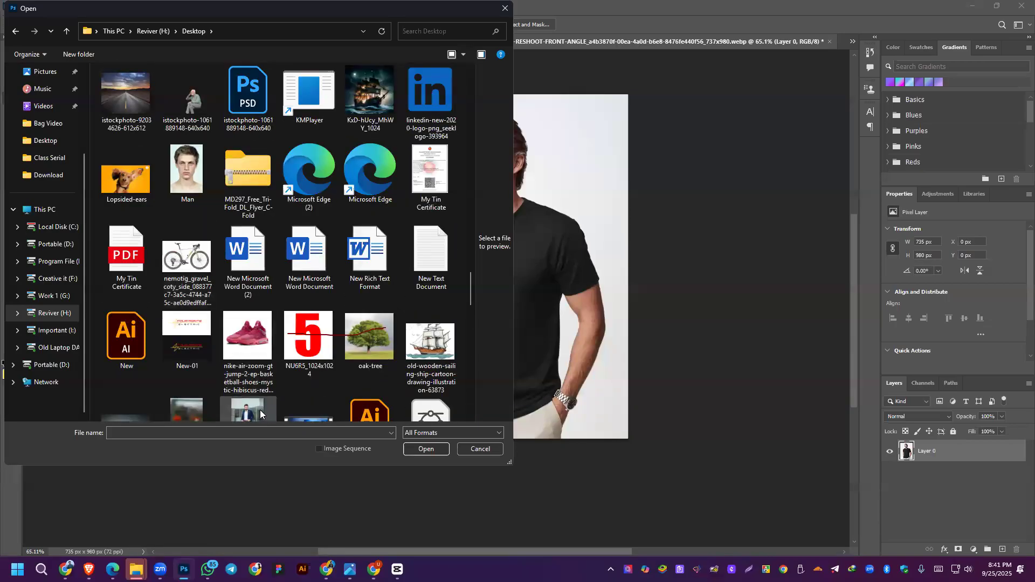
double_click(248, 413)
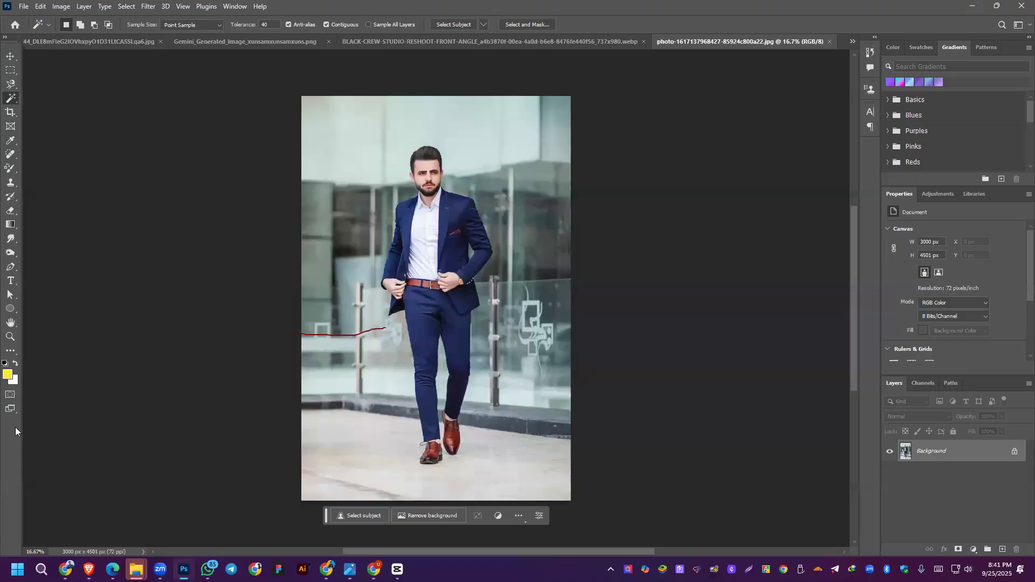
Step: Select the blue jacket's lapel and front panel beside the white shirt, on the image's left, with the Magic Wand
click(5, 497)
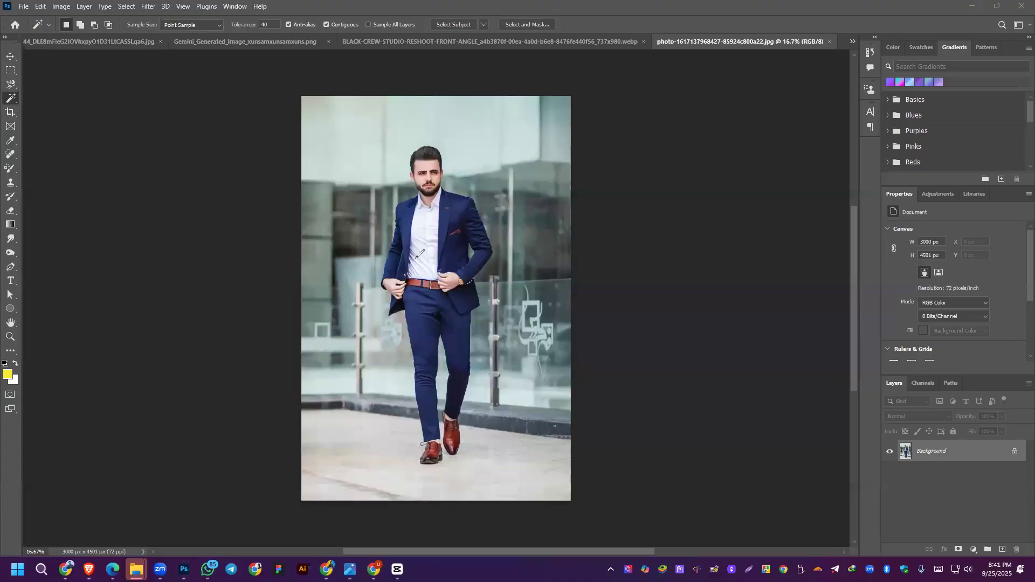
scroll(420, 254, up, 5)
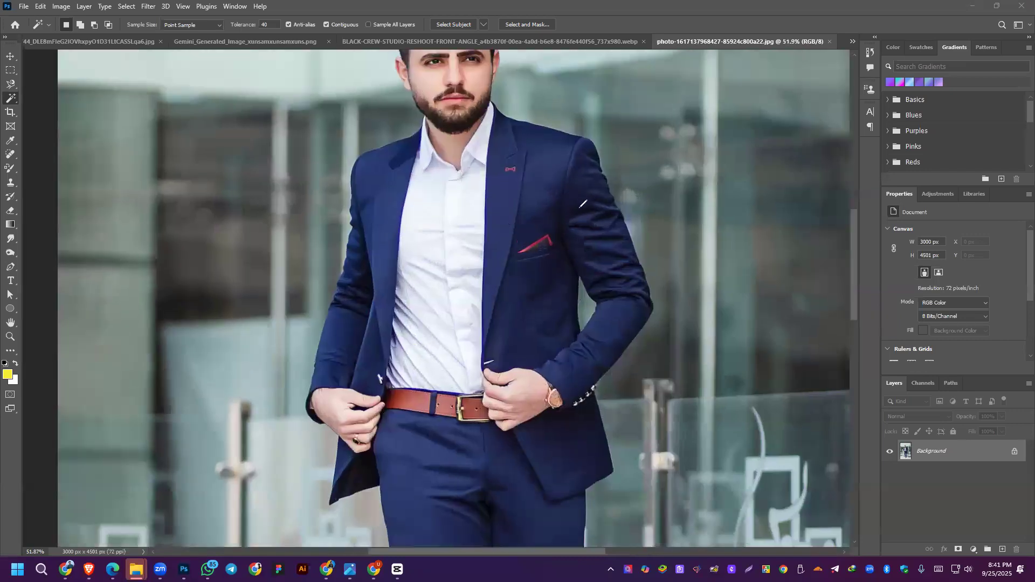
click(377, 161)
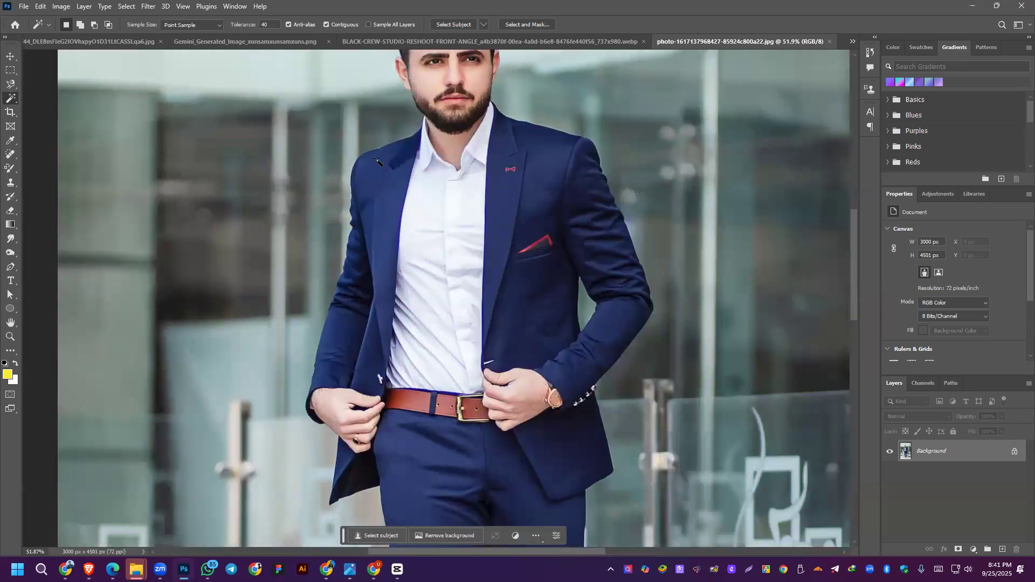
click(384, 173)
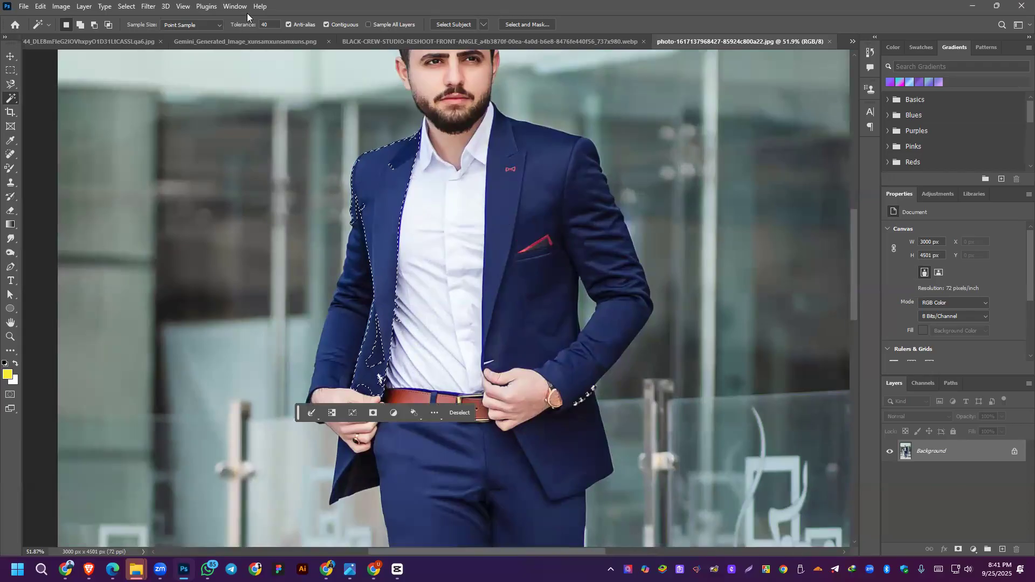
Step: Set the Magic Wand tolerance to 50, clear the current selection and convert the locked Background into an editable layer
drag(266, 22, 261, 22)
text(50)
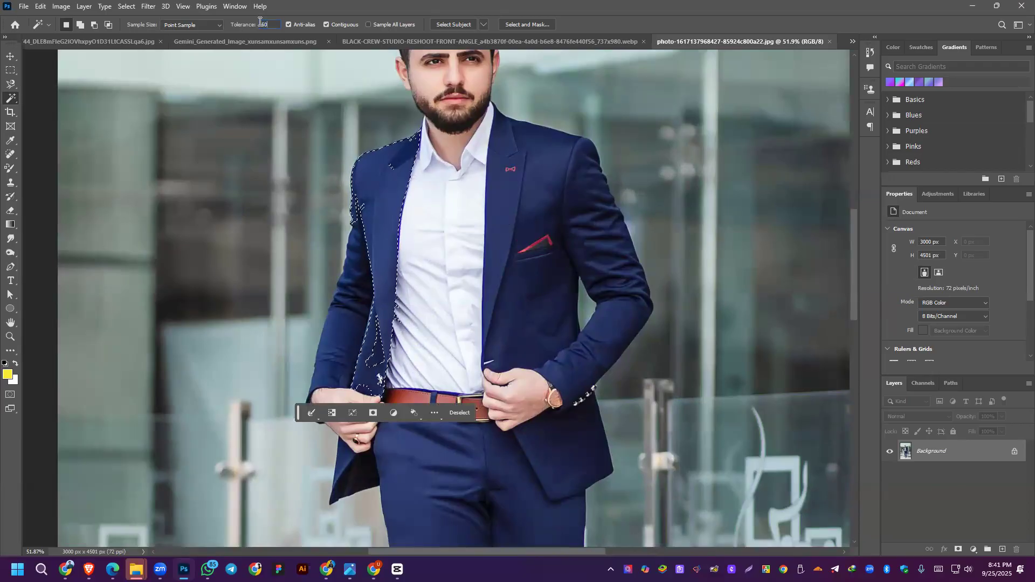
key(ctrl+d)
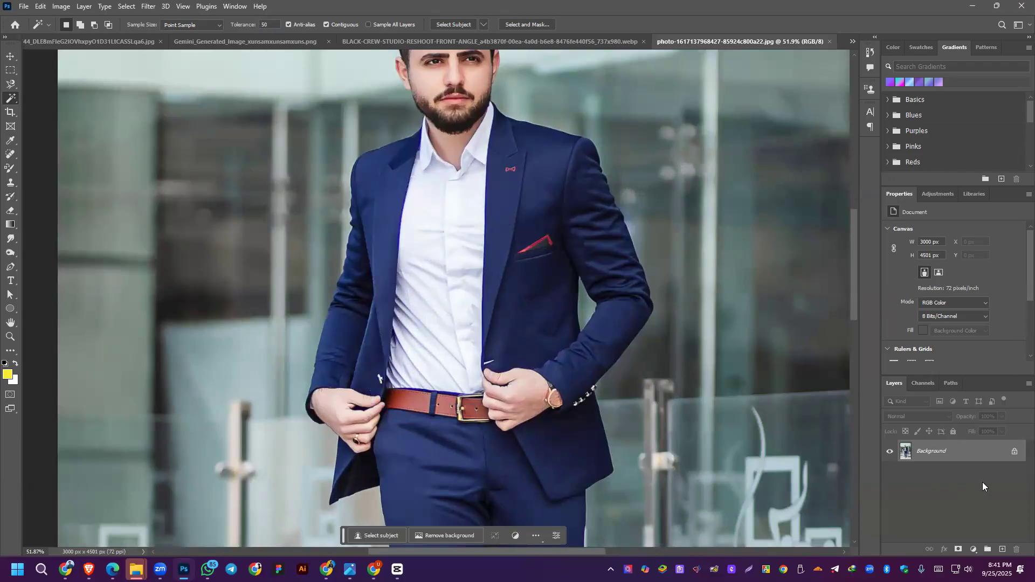
click(1015, 453)
Step: Select the jacket's front panel on the image's left with the Magic Wand and set the tool to add to the selection
click(557, 321)
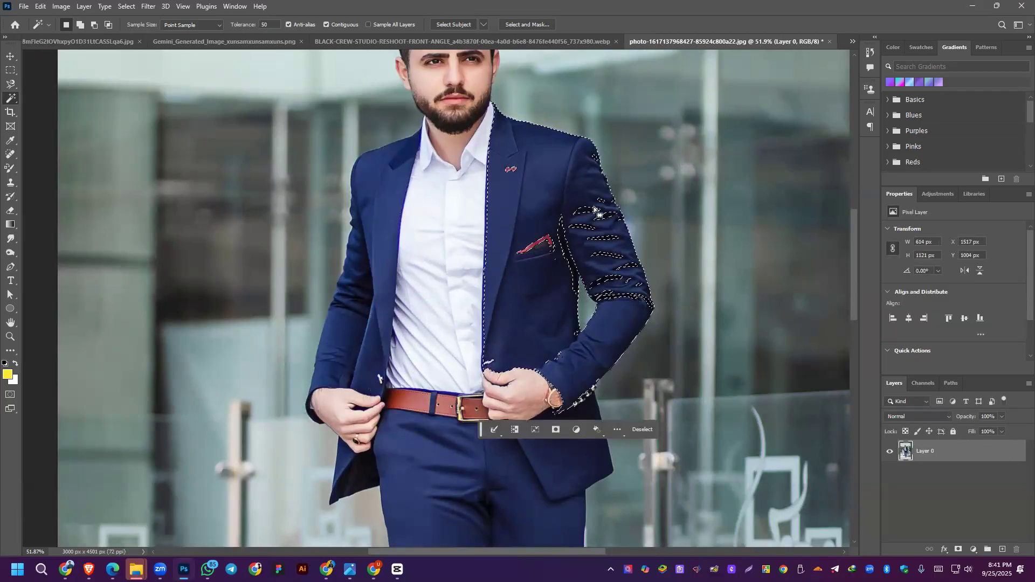
click(567, 470)
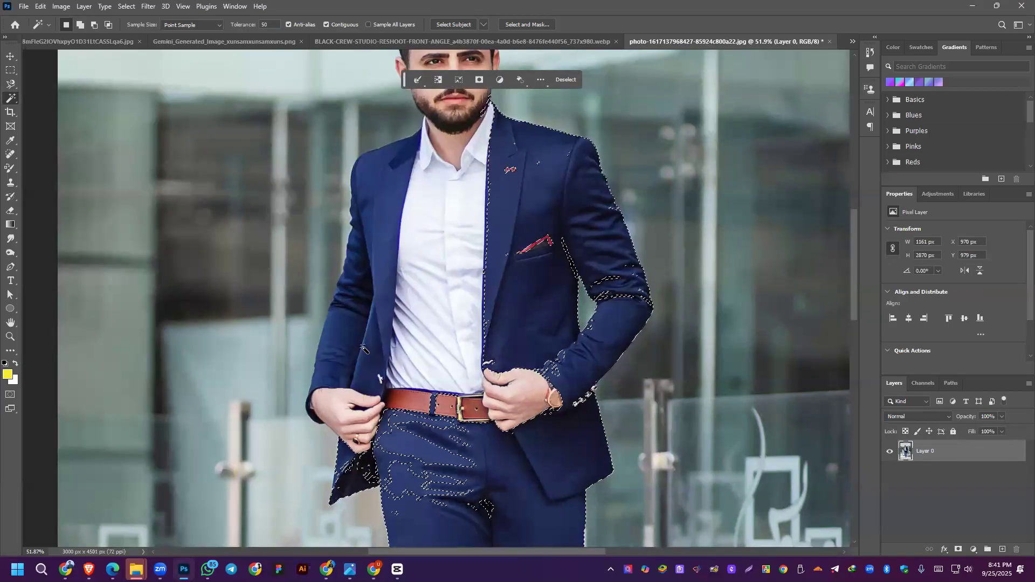
click(384, 302)
click(80, 25)
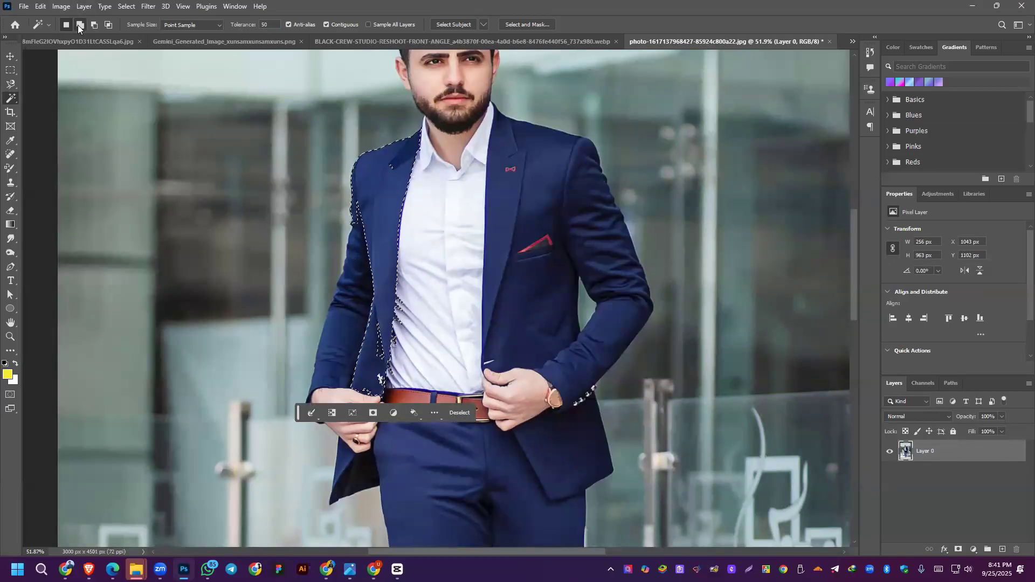
Step: Lower the Magic Wand tolerance to 30 and add the jacket sleeve on the image's left to the selection
click(535, 195)
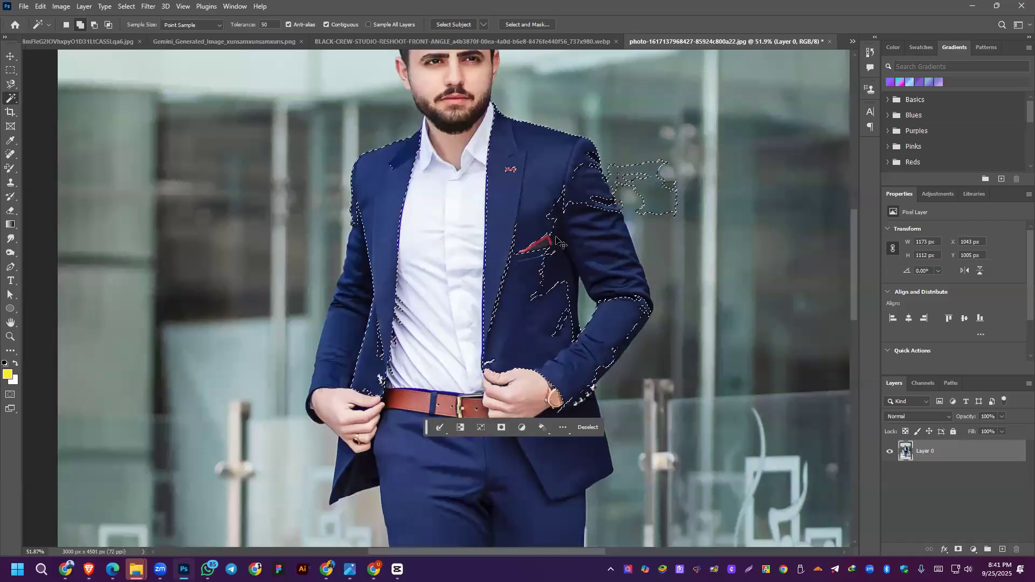
key(ctrl+z)
text(2)
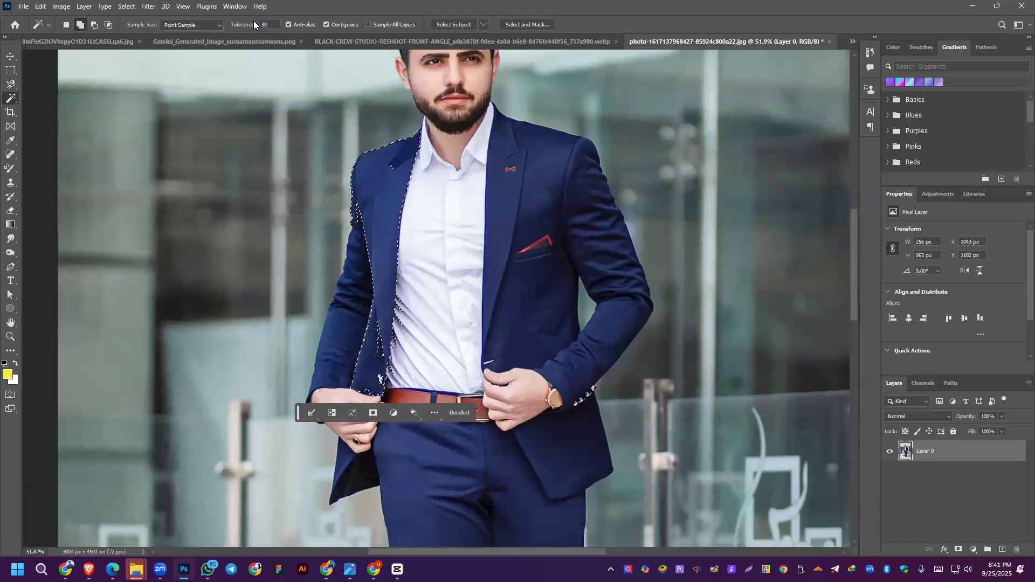
click(349, 325)
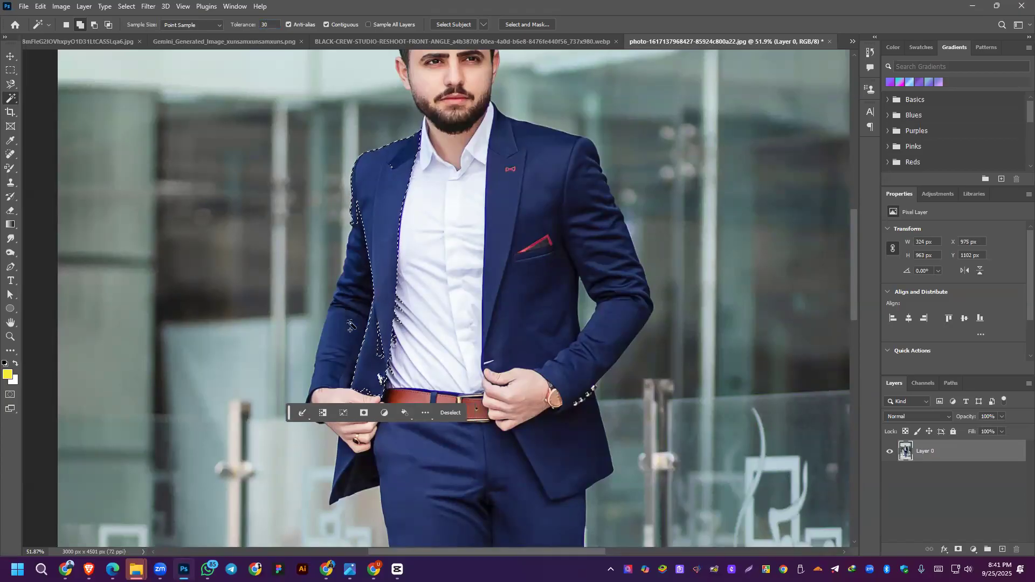
click(366, 334)
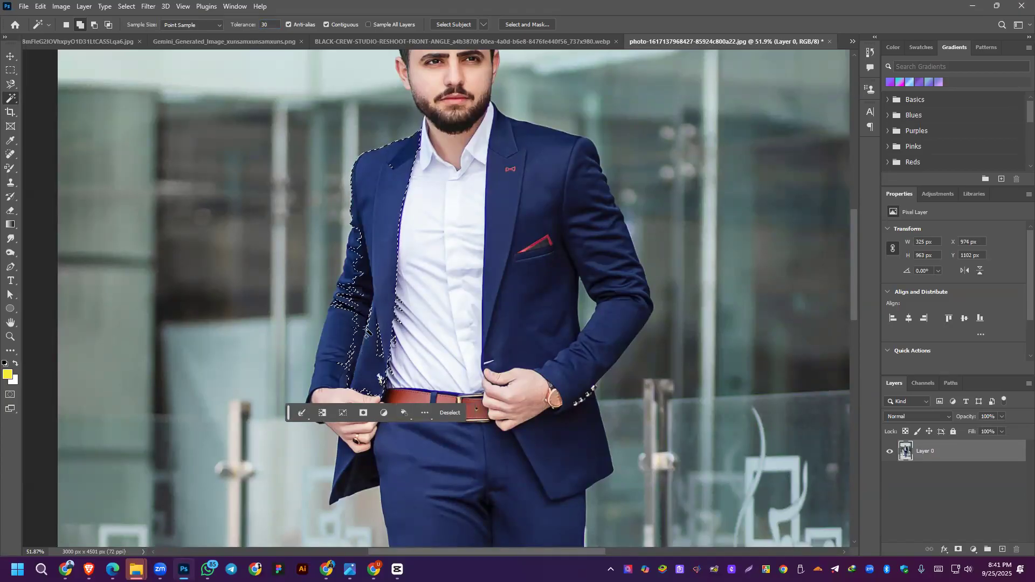
click(330, 348)
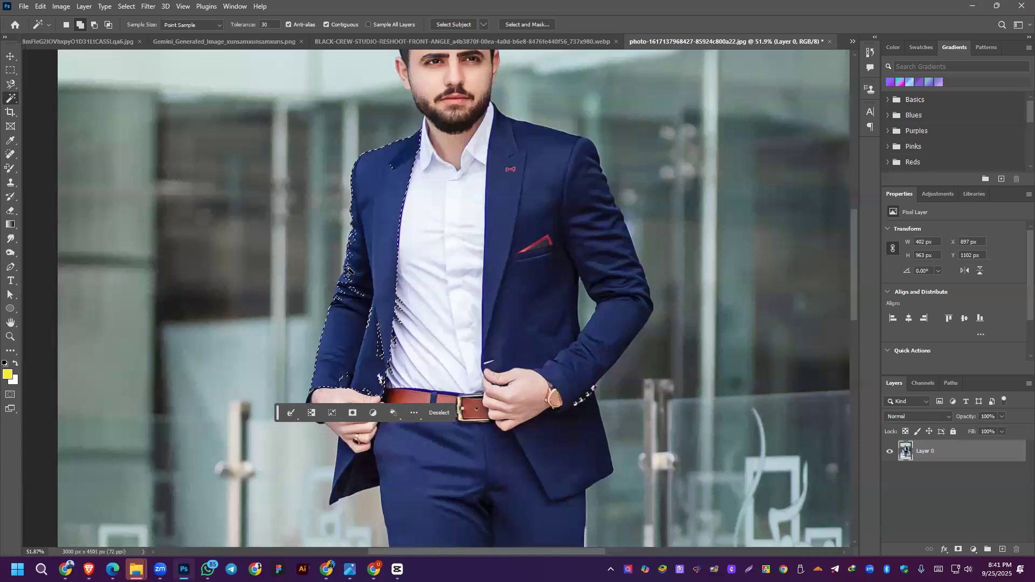
Step: Use the Quick Selection tool to add the jacket's other front panel and sleeve, and fill the gaps in the image's left side
right_click(11, 98)
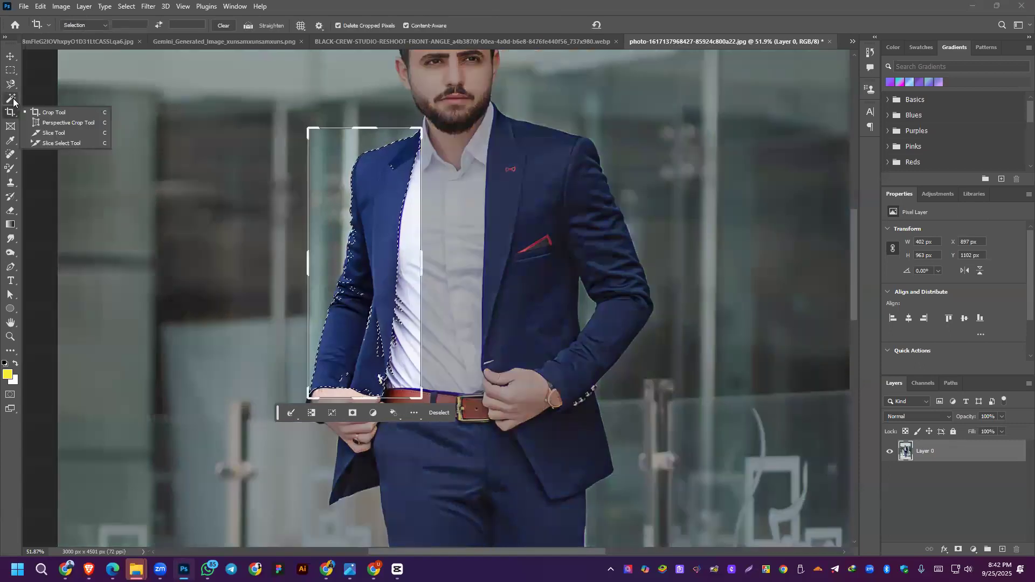
click(48, 107)
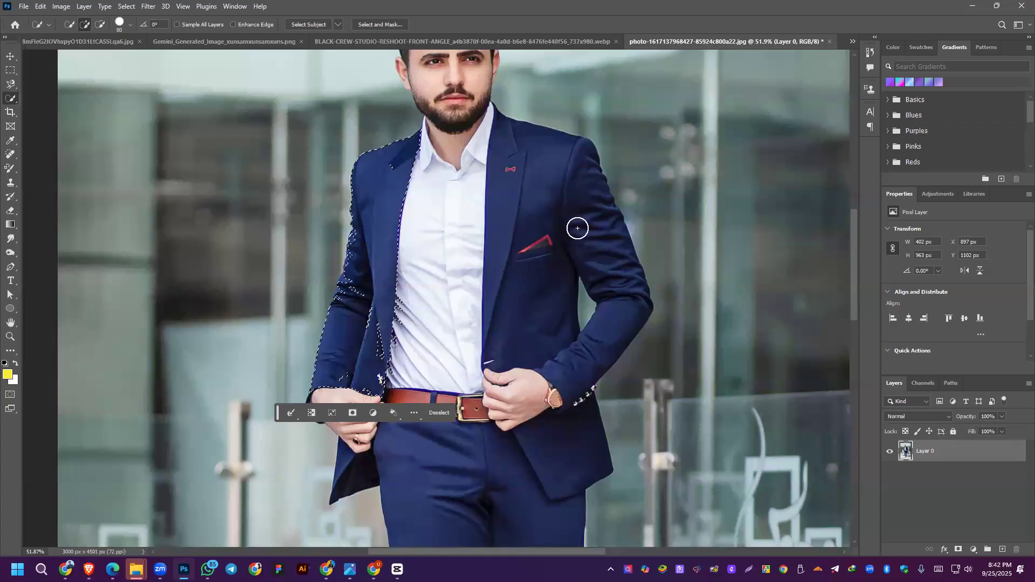
mouse_move(539, 176)
mouse_down()
mouse_move(541, 202)
mouse_move(529, 166)
mouse_move(582, 255)
mouse_move(593, 355)
mouse_move(622, 316)
mouse_up()
scroll(402, 256, down, 1)
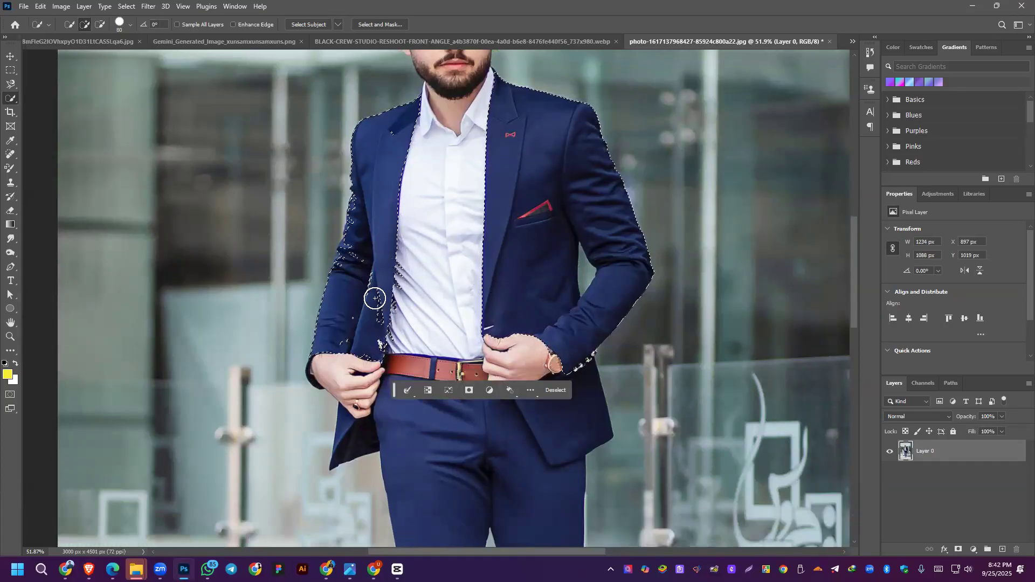
mouse_move(354, 340)
mouse_down()
mouse_move(342, 337)
mouse_move(353, 248)
mouse_move(380, 147)
mouse_up()
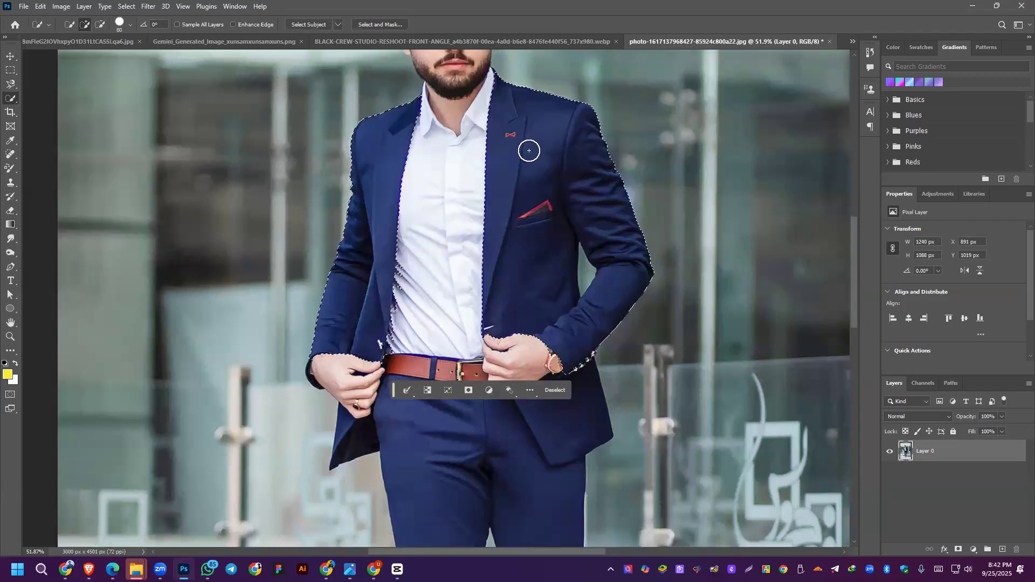
Step: Shrink the Quick Selection brush and add the tip of the jacket collar beside the neck, on the image's right
scroll(515, 108, up, 3)
scroll(506, 155, up, 2)
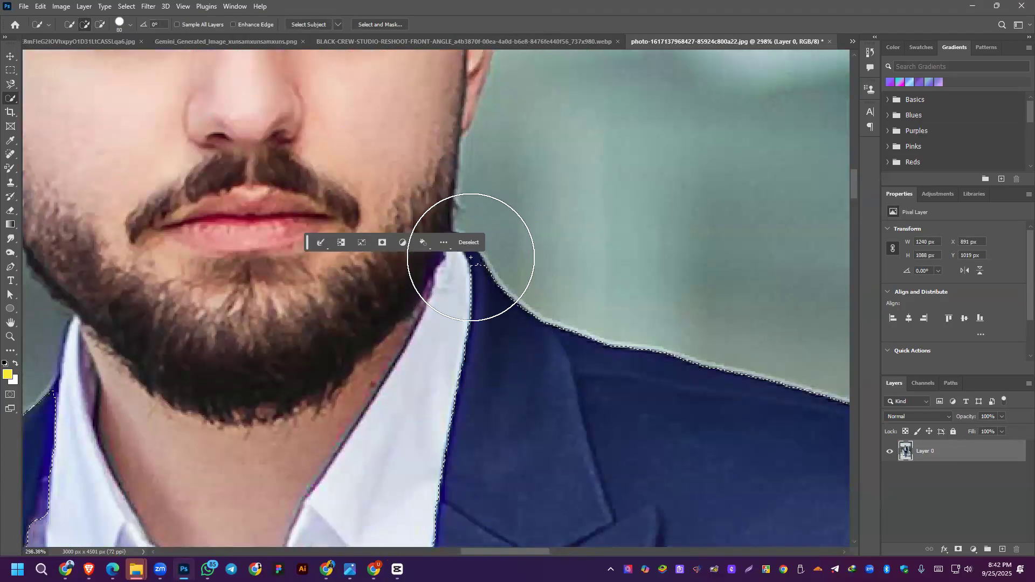
key(bracketleft)
key(bracketleft)
key(bracketleft)
key(bracketleft)
key(bracketleft)
key(bracketleft)
key(bracketleft)
key(bracketleft)
key(bracketleft)
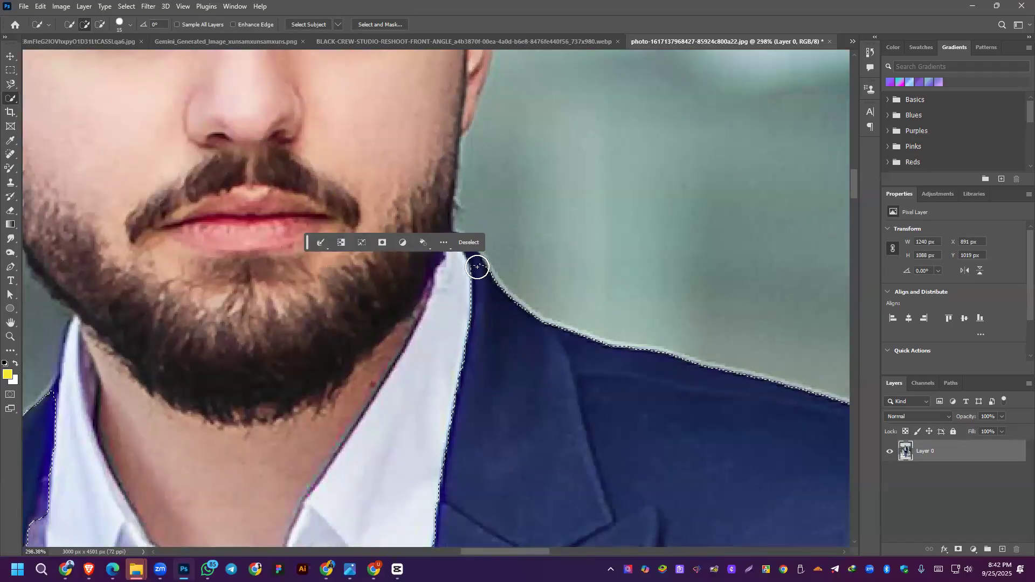
click(461, 240)
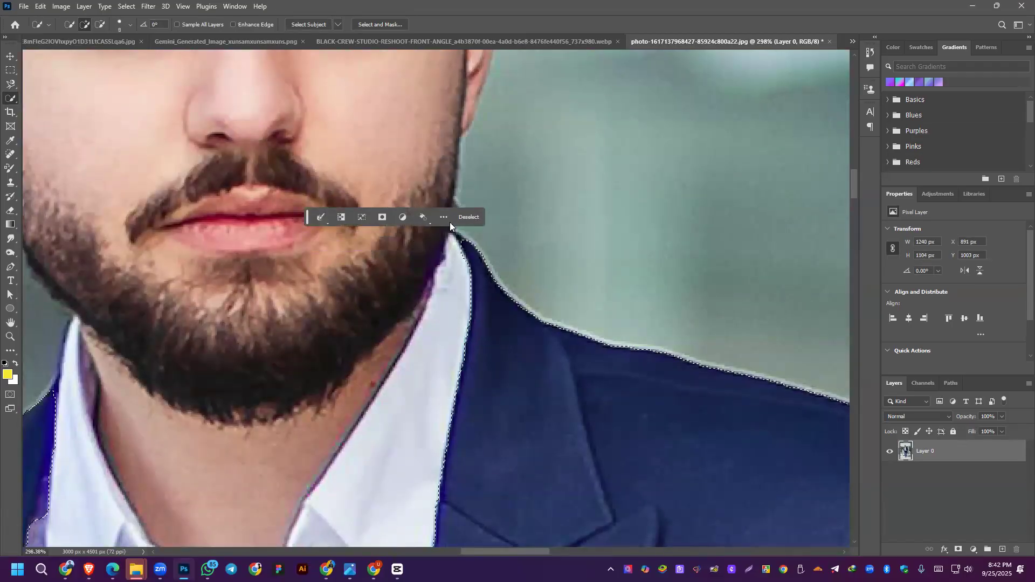
drag(457, 236, 465, 263)
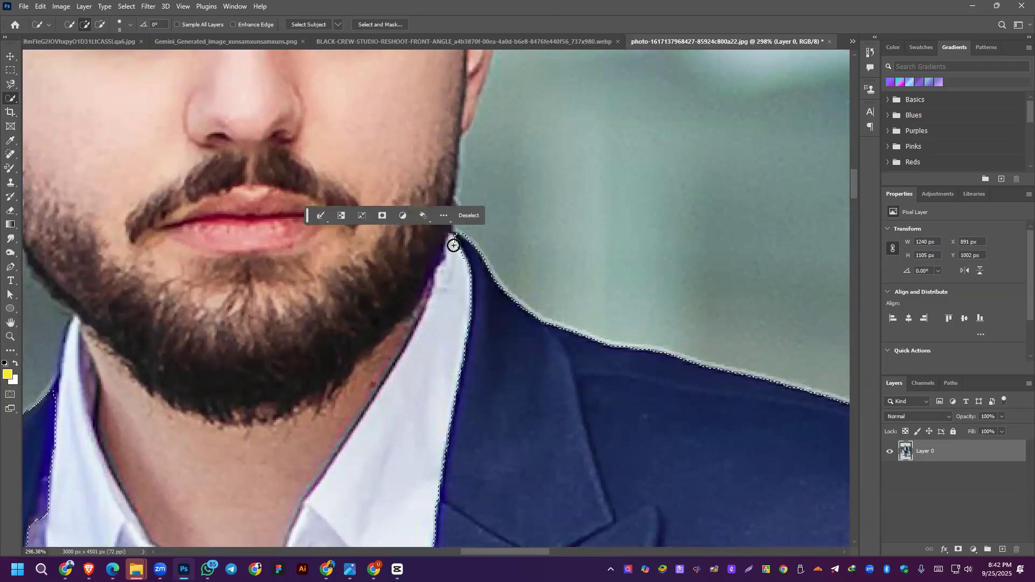
Step: Subtract the stray areas along the white shirt collar from the jacket selection
key(alt)
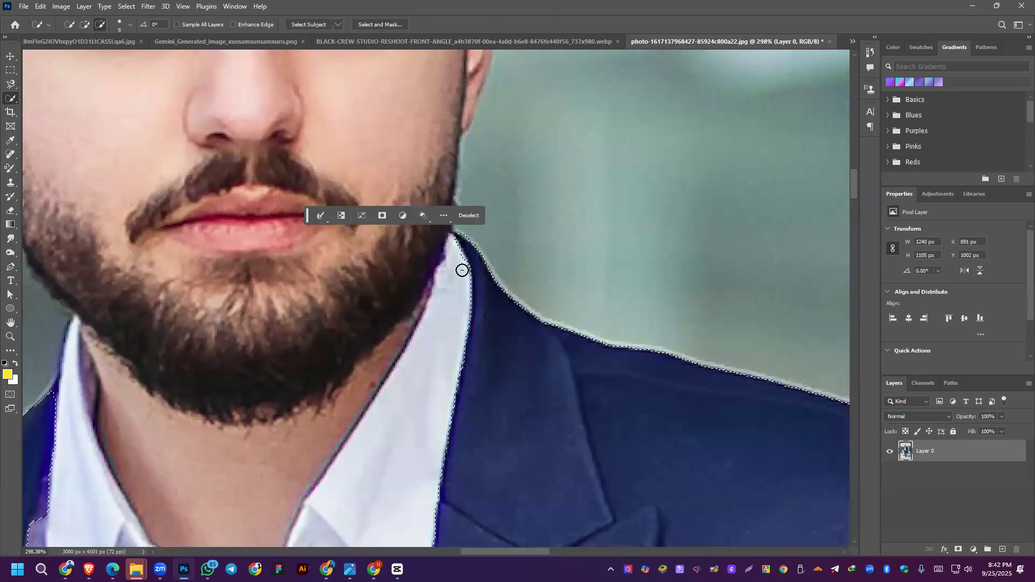
drag(51, 393, 51, 370)
key(alt)
scroll(227, 347, down, 6)
mouse_move(216, 397)
mouse_down()
mouse_move(287, 336)
mouse_move(394, 186)
mouse_up()
scroll(408, 208, down, 4)
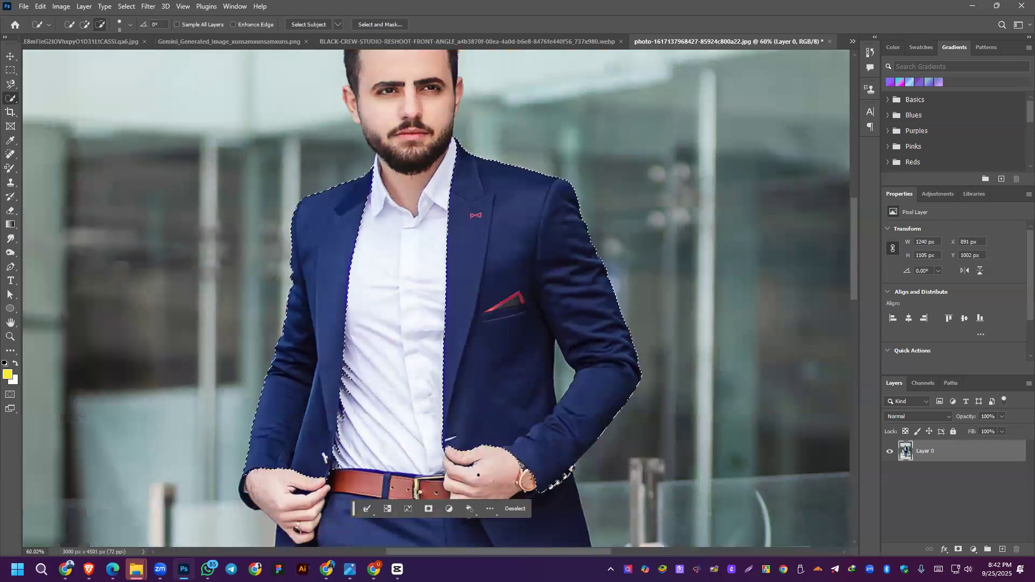
scroll(488, 376, down, 1)
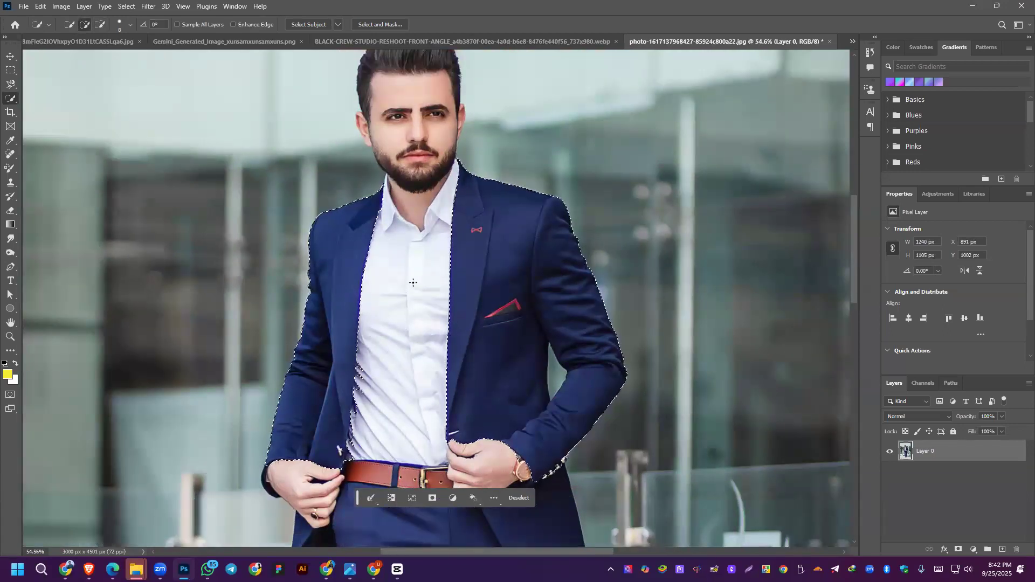
Step: Desaturate the selected jacket
click(61, 7)
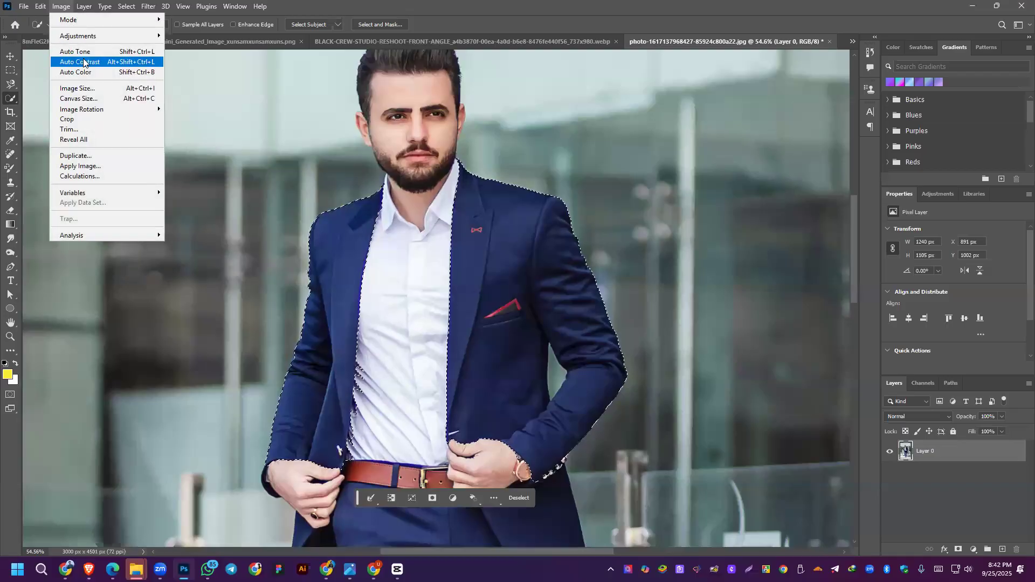
mouse_move(87, 36)
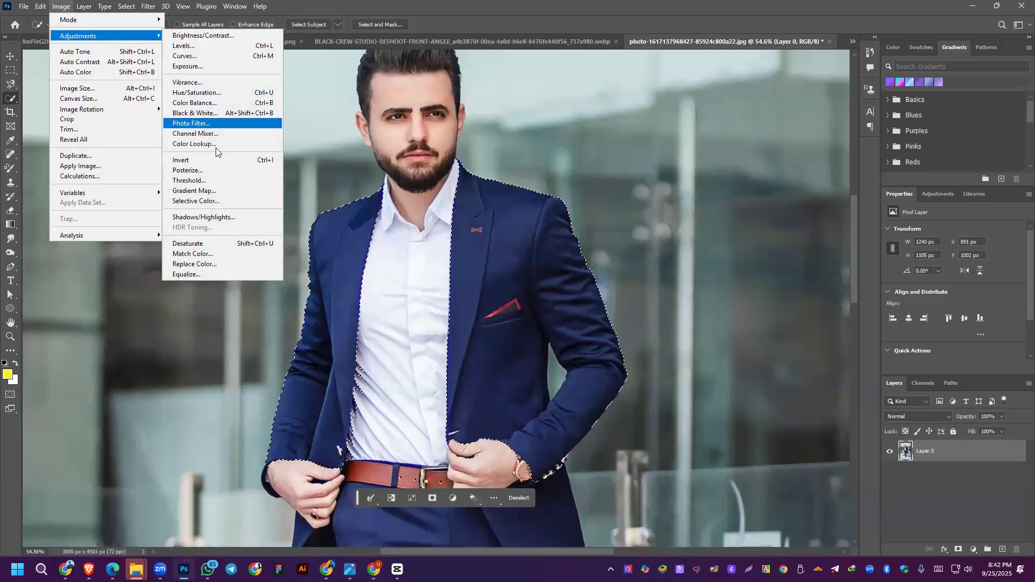
click(189, 244)
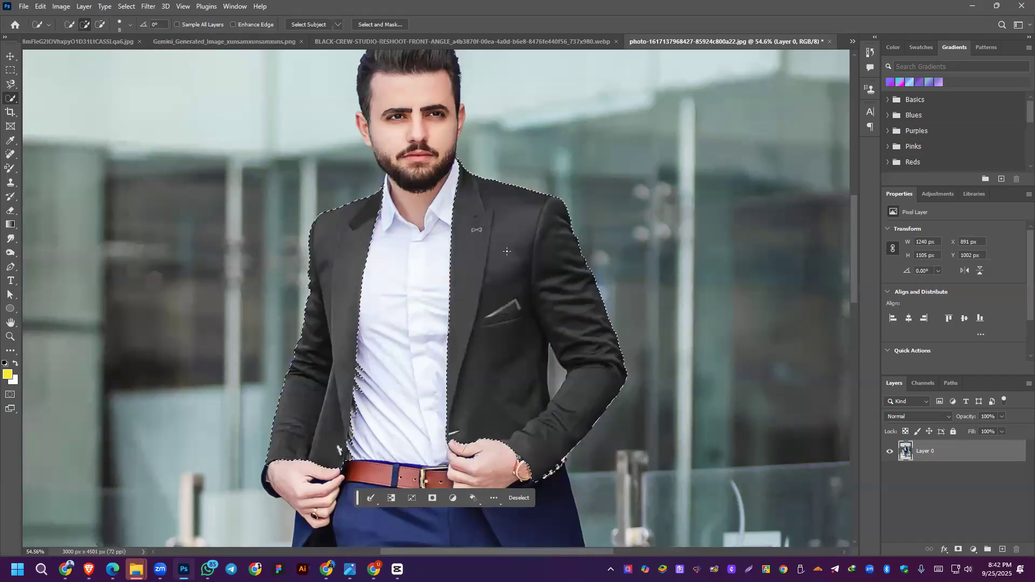
Step: Add a Hue/Saturation adjustment layer for the jacket, colorized with hue 285, saturation 62 and lightness -20
scroll(549, 338, down, 2)
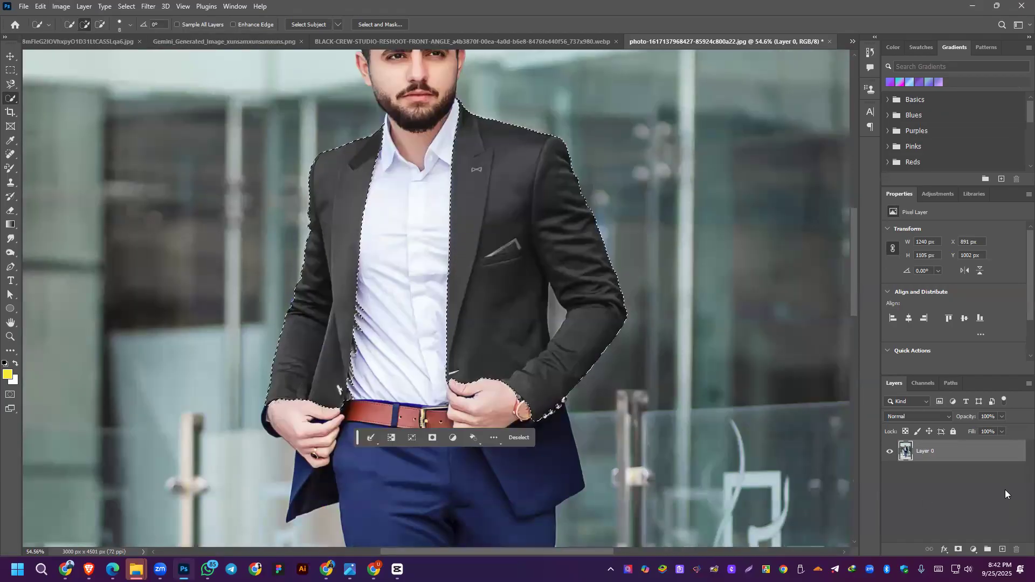
click(974, 550)
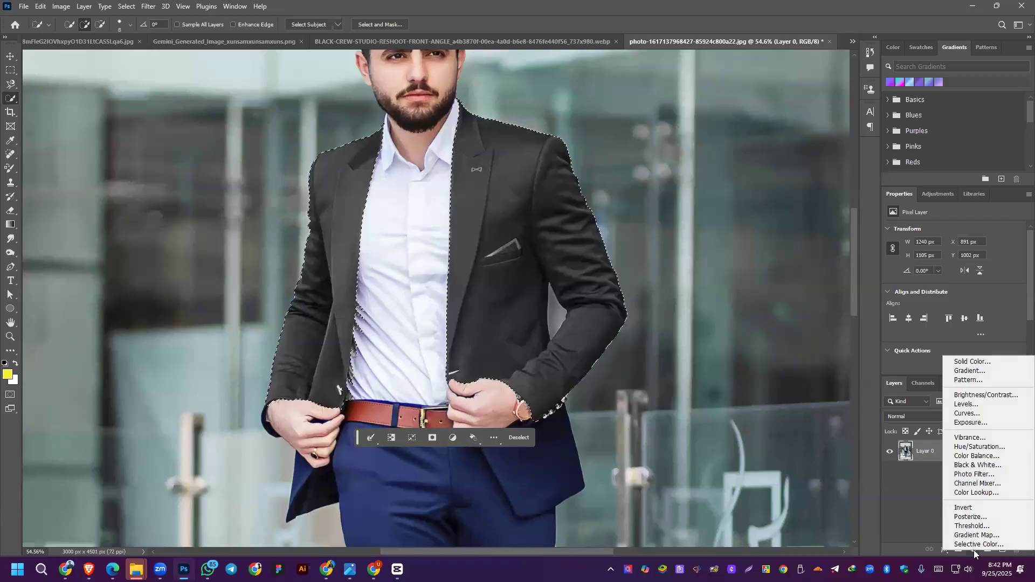
click(967, 447)
drag(955, 291, 969, 292)
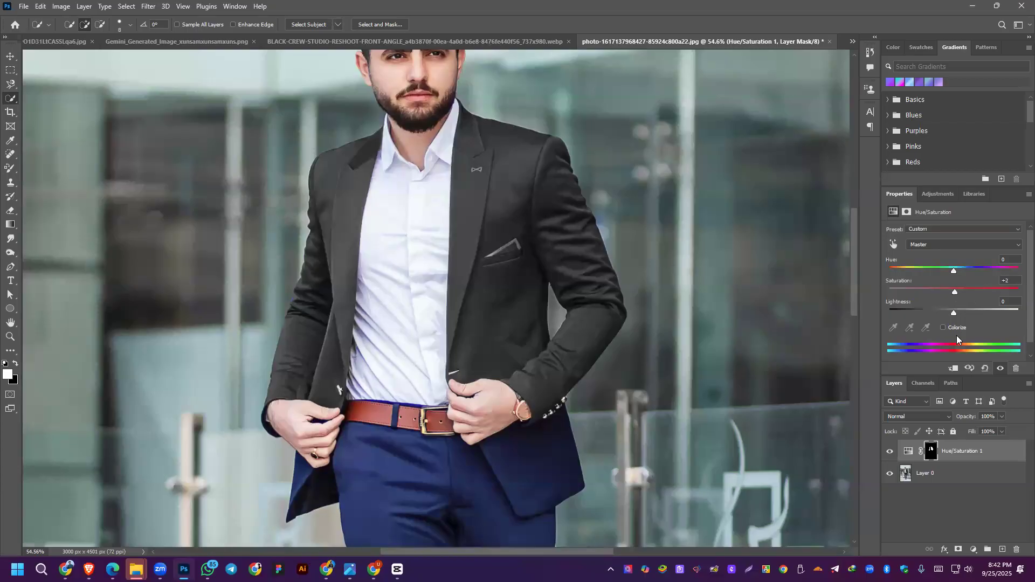
click(943, 328)
drag(922, 291, 941, 311)
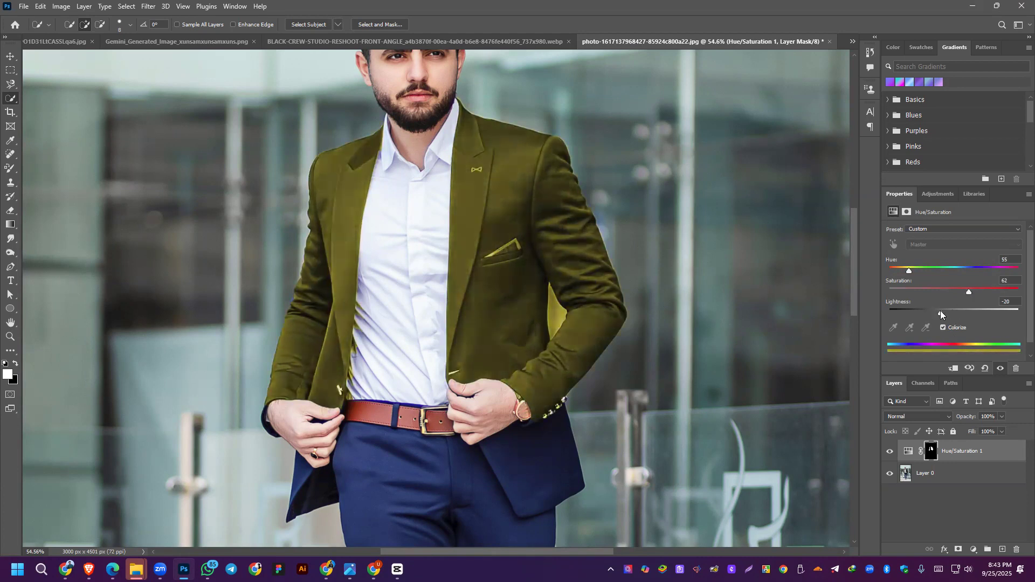
drag(910, 271, 986, 272)
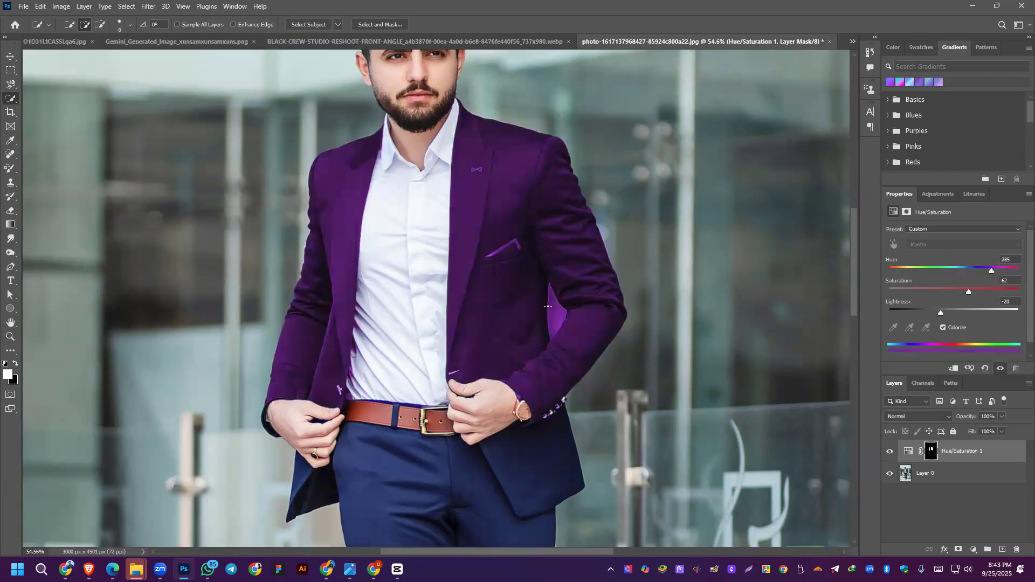
Step: Try to erase the tinted gap between the arm and torso on Layer 0, and undo the stroke
click(12, 198)
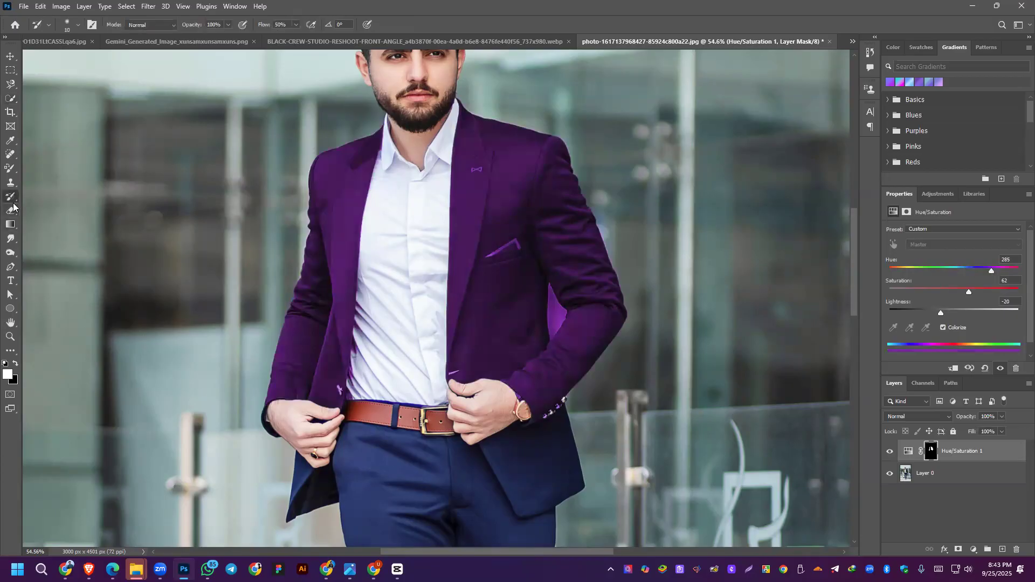
click(966, 477)
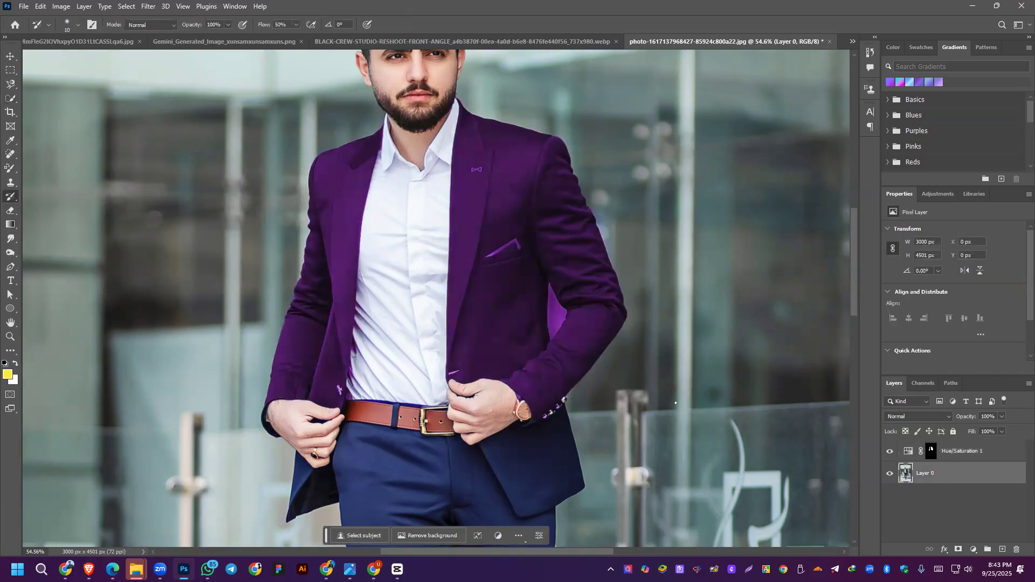
click(10, 211)
drag(544, 316, 556, 315)
key(ctrl+z)
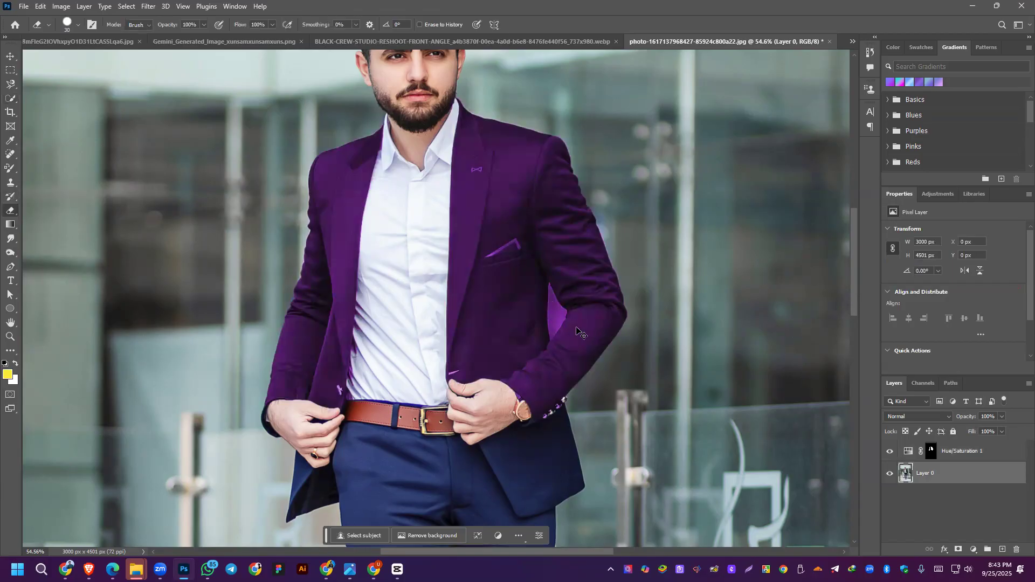
Step: Try to shift the jacket's color adjustment with the Move tool, and undo the move
click(8, 56)
scroll(432, 215, down, 3)
drag(445, 210, 280, 200)
key(ctrl+z)
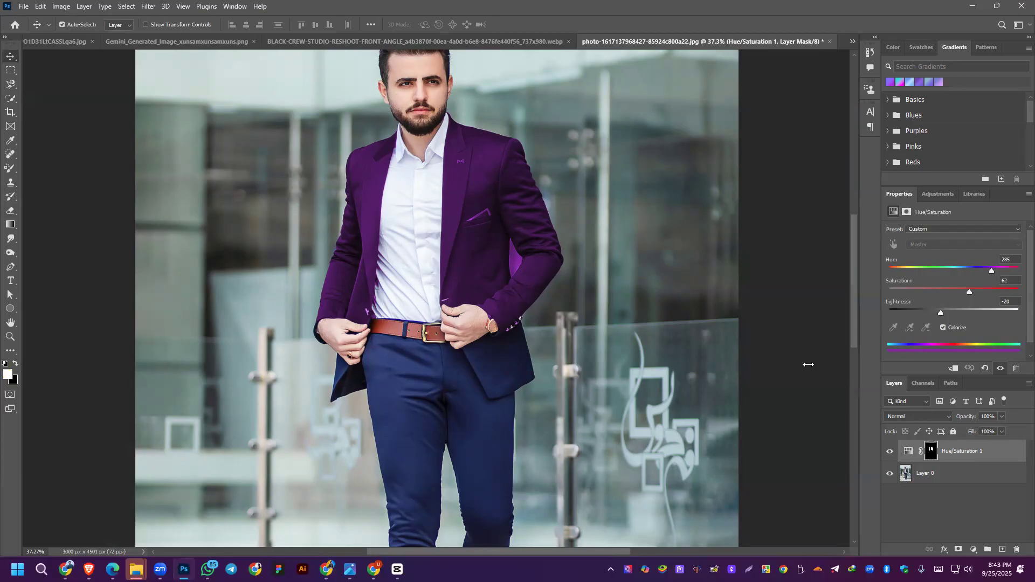
Step: Switch to the course outline PDF in Microsoft Edge and highlight the Gradient Tool entry under Class 03
key(alt+Tab)
click(113, 569)
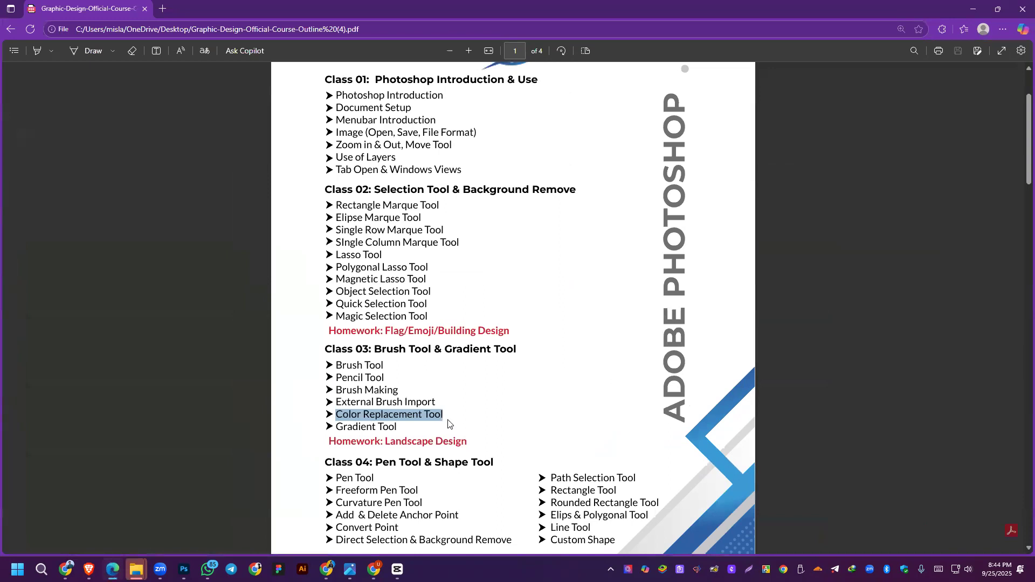
drag(339, 427, 399, 429)
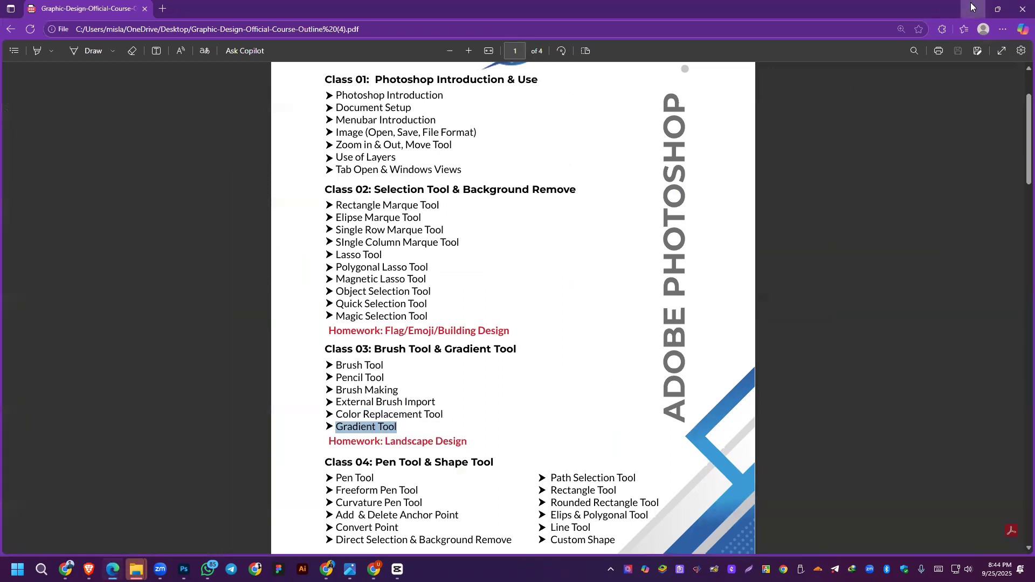
Step: Return to Photoshop, close the black-and-white portrait document without saving its changes, and switch to the Untitled-1 document
click(973, 9)
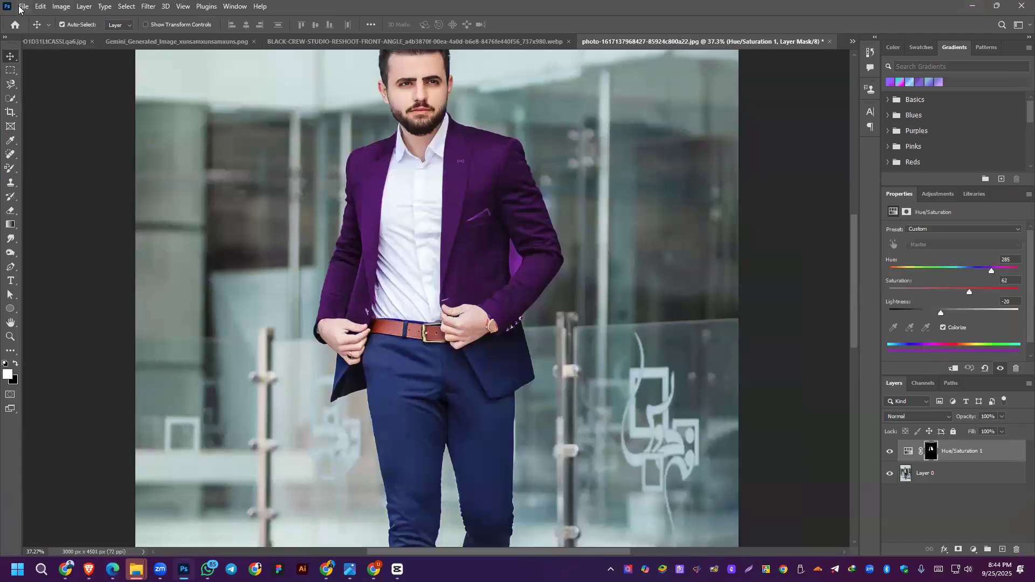
click(49, 44)
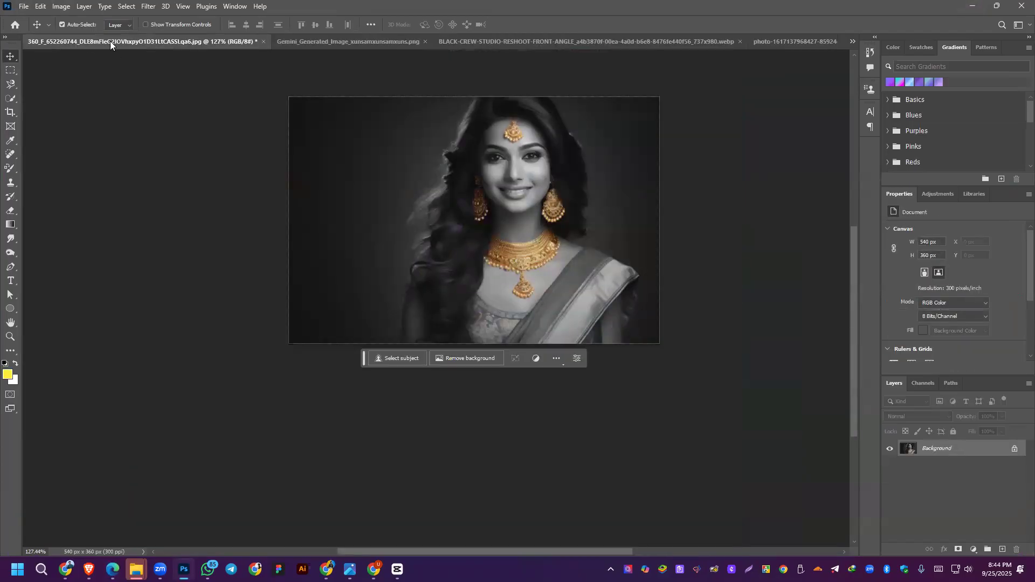
click(321, 42)
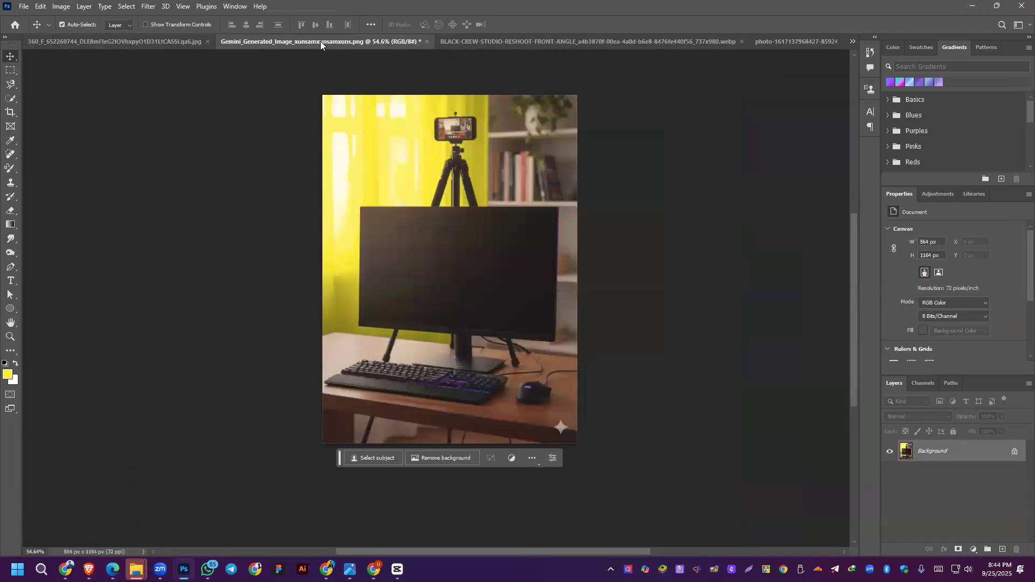
click(124, 41)
click(264, 43)
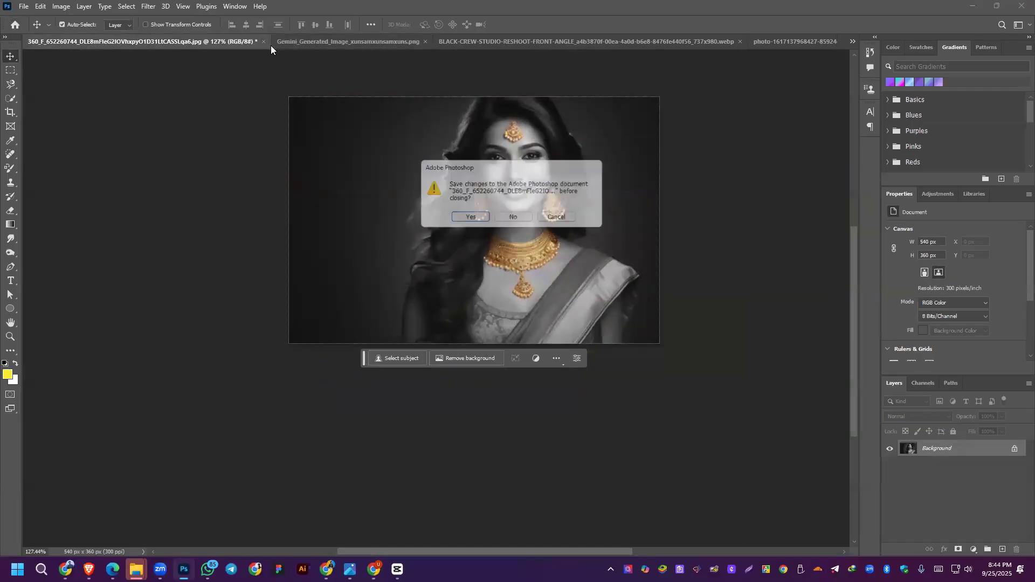
click(523, 220)
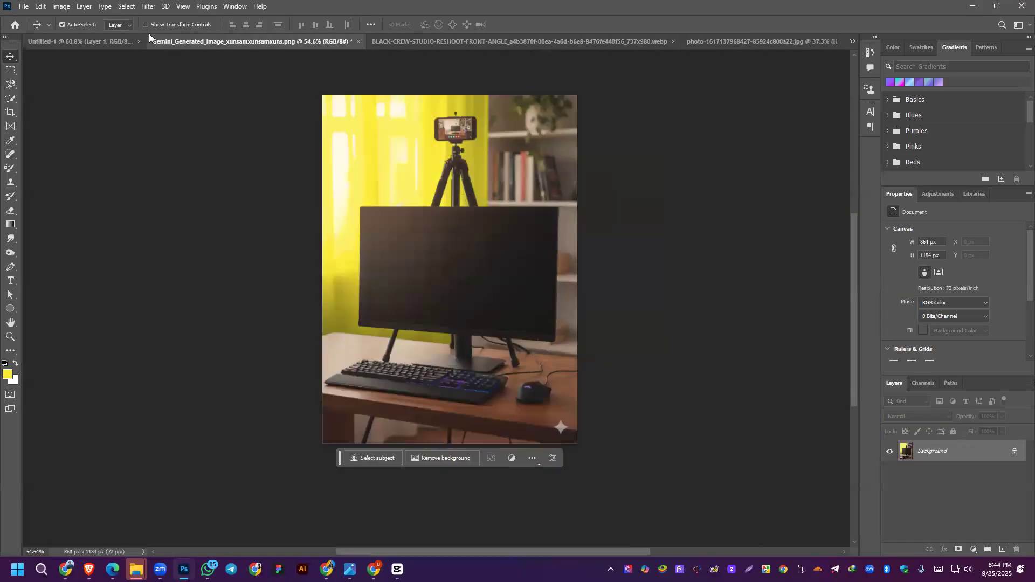
click(90, 43)
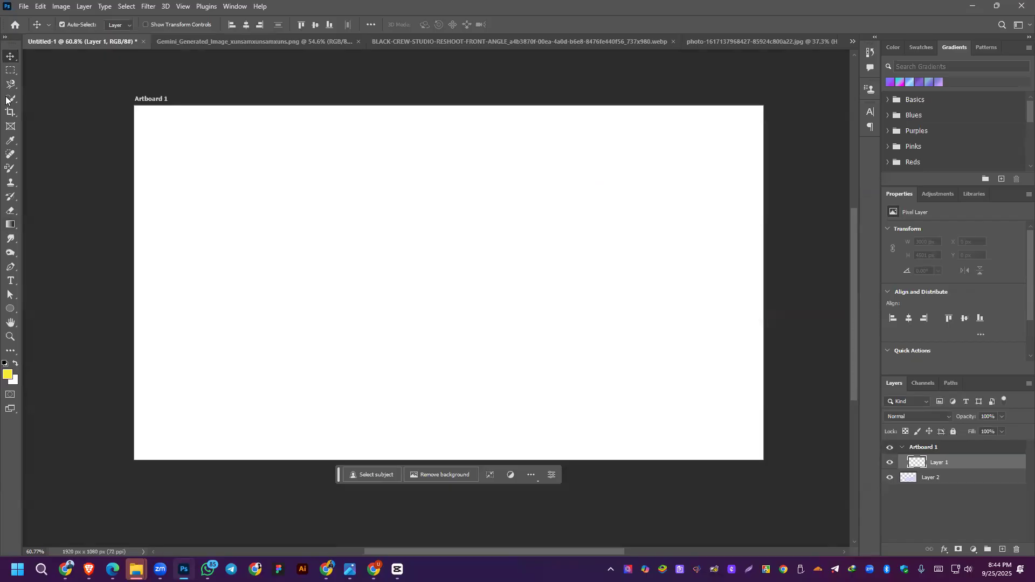
Step: Select a rectangular area about 1004 by 622 px on Layer 1 and fill it with a diagonal blue linear gradient
click(11, 70)
drag(223, 170, 550, 373)
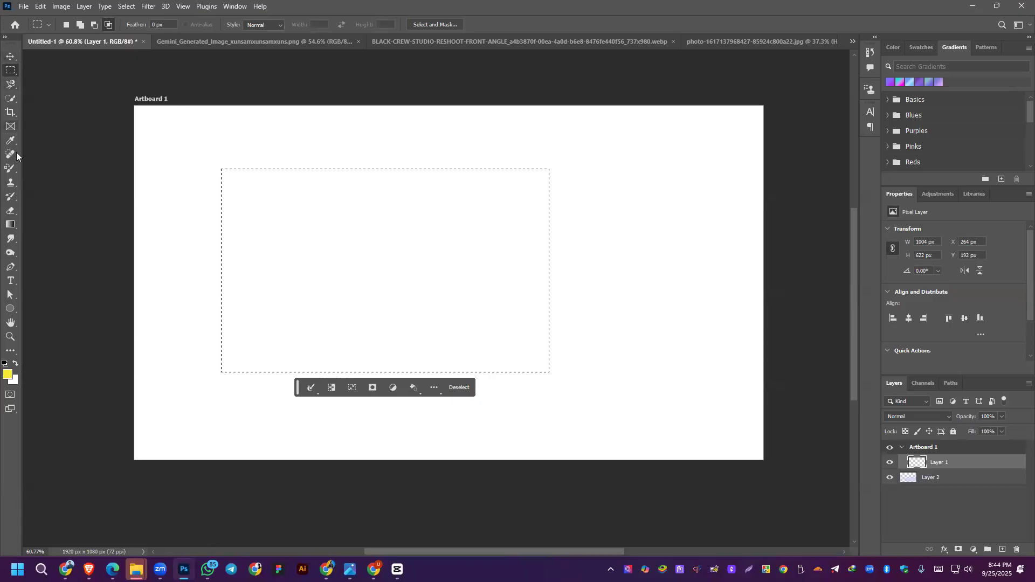
click(8, 227)
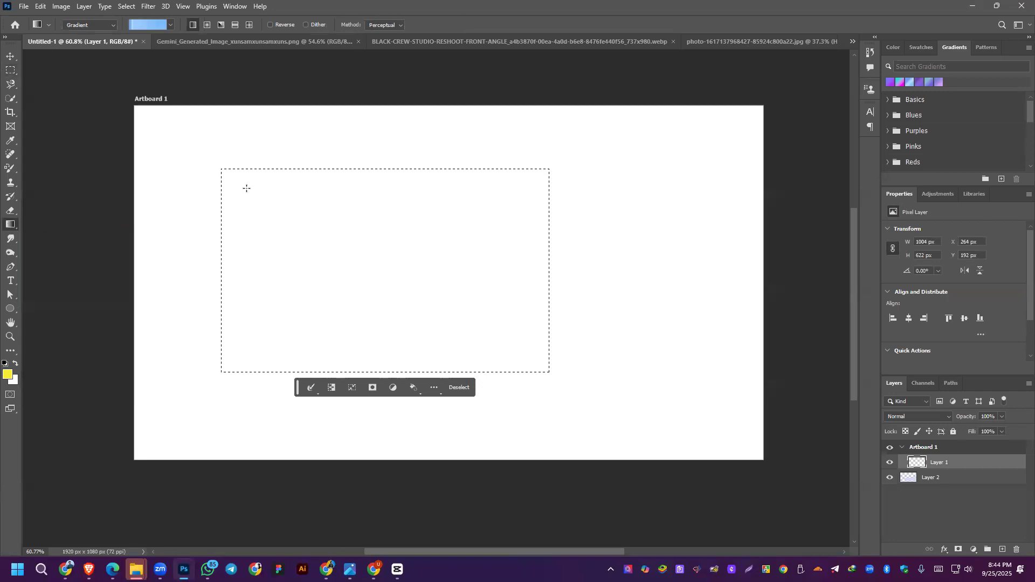
drag(230, 177, 547, 370)
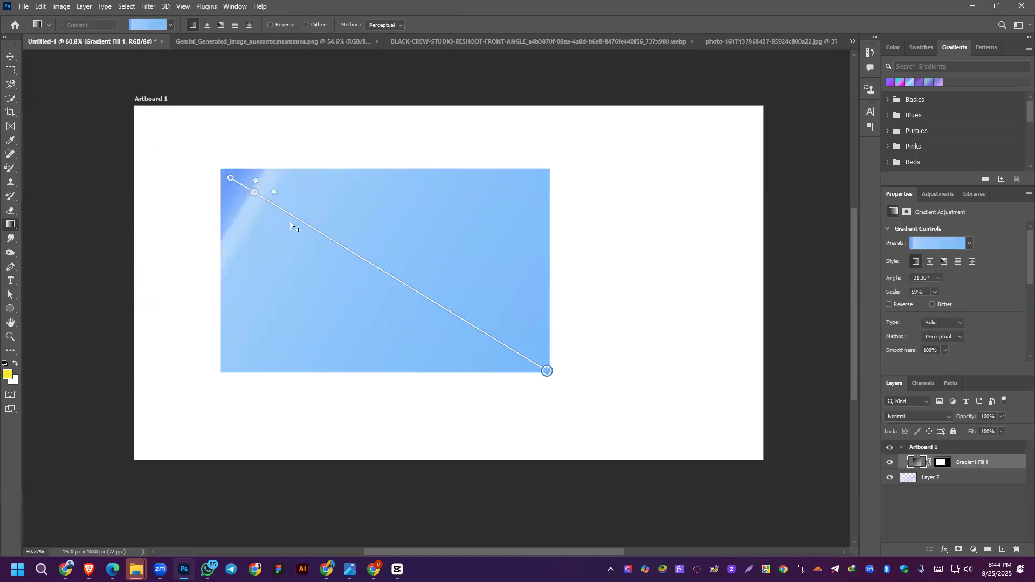
Step: Move the blue gradient's middle color stop to the end of its line and center the blend midpoint along the line
drag(274, 191, 485, 321)
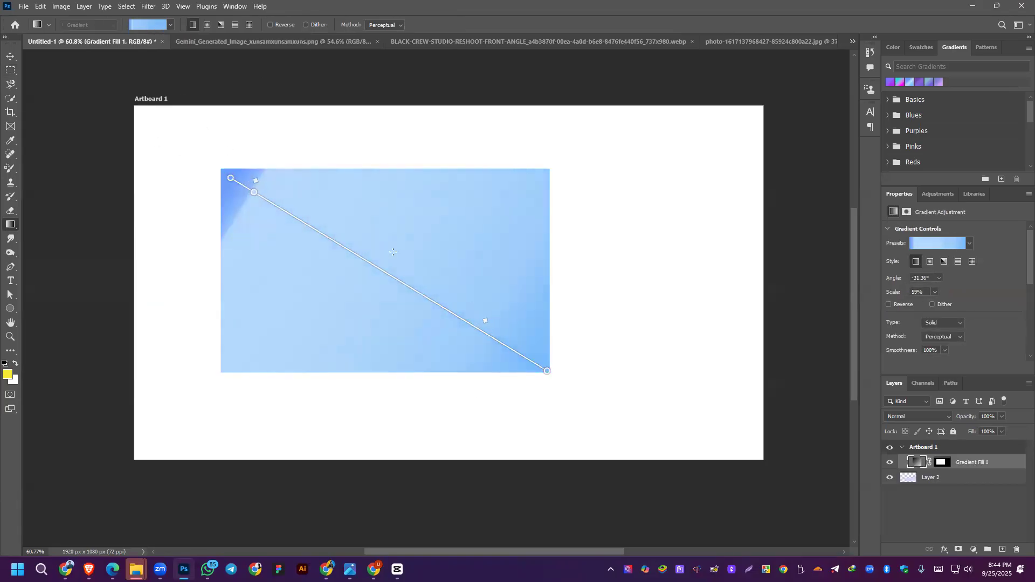
drag(257, 195, 400, 298)
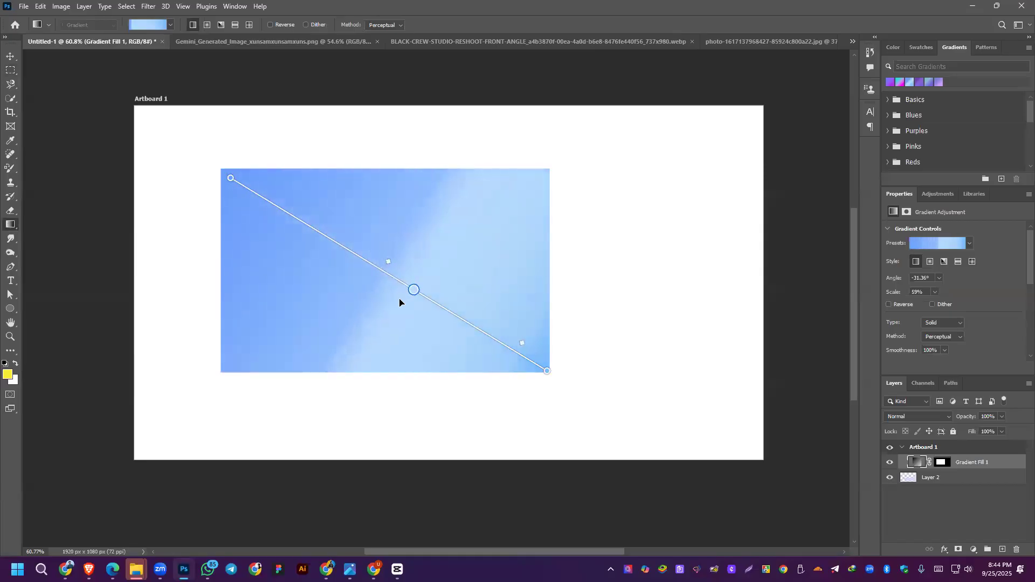
mouse_move(388, 261)
mouse_down()
mouse_move(215, 175)
mouse_move(564, 374)
mouse_up()
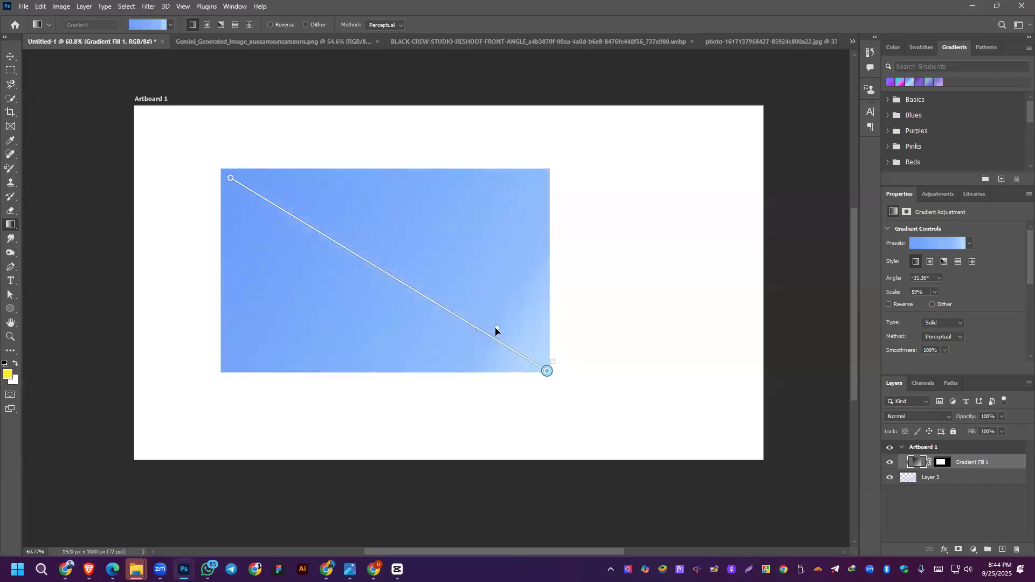
drag(496, 332, 382, 262)
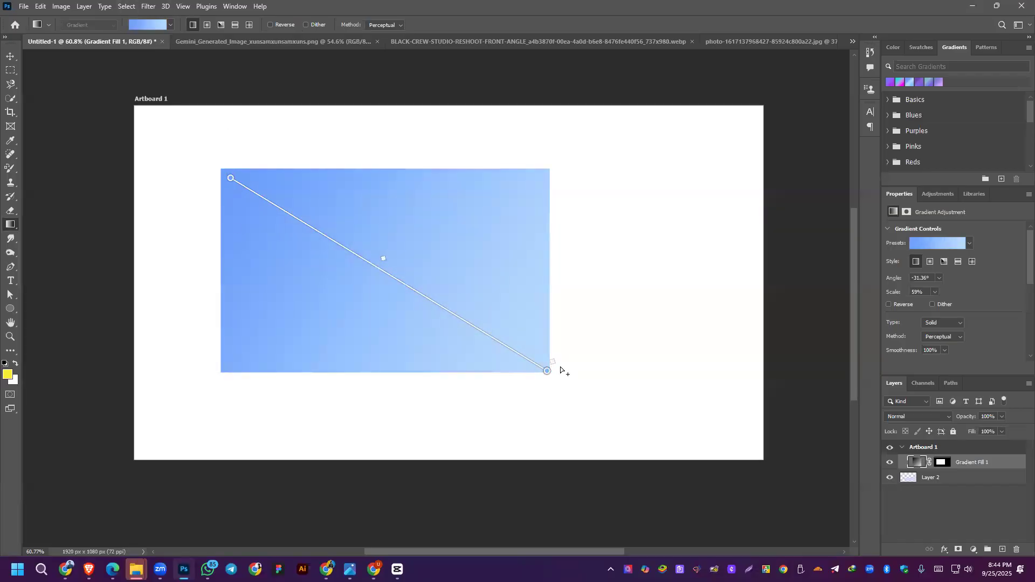
Step: Apply the purple-to-pink preset from the Pinks group to the gradient fill and redraw its line diagonally down from the upper-right area
click(170, 25)
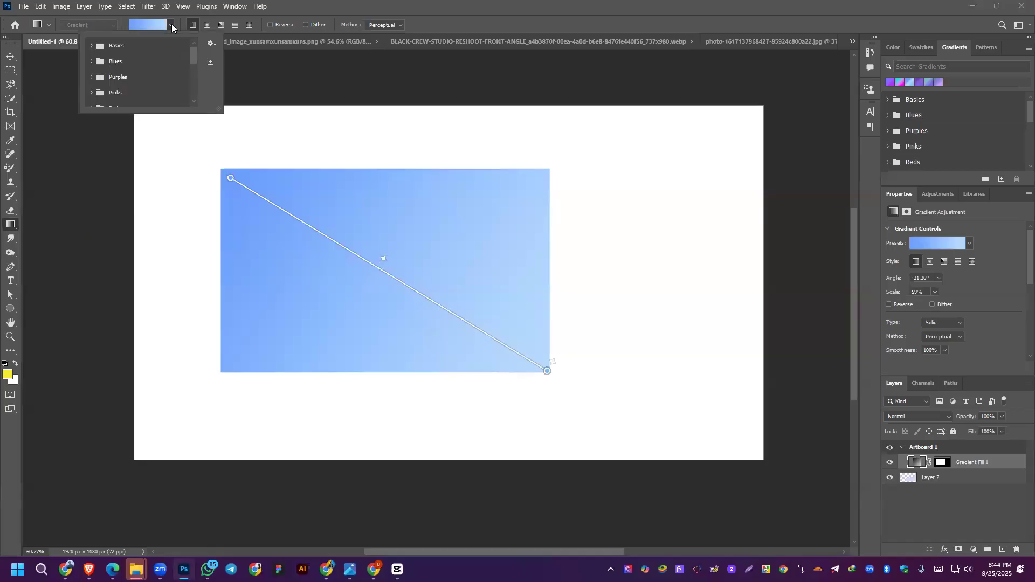
scroll(133, 90, down, 1)
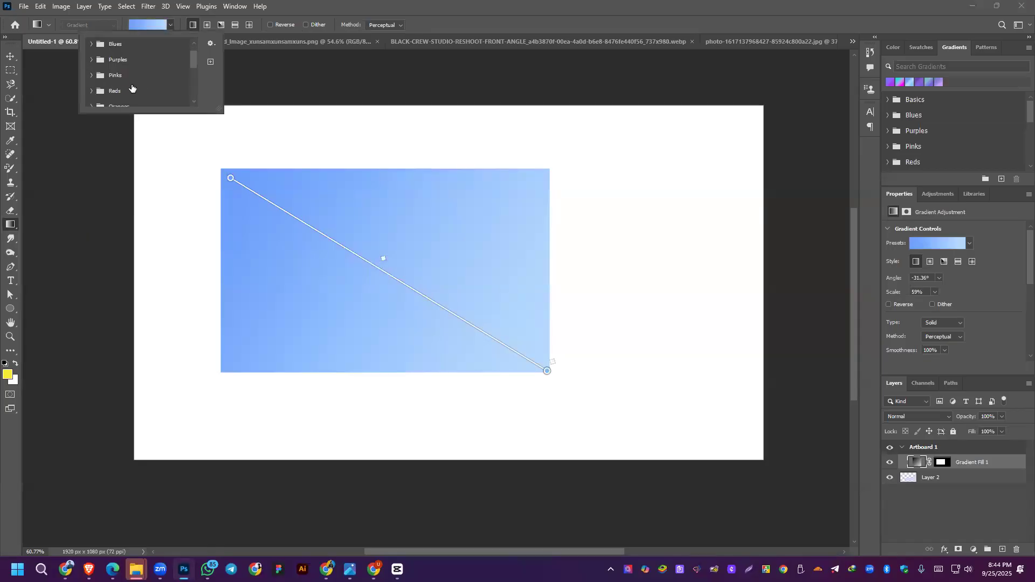
click(91, 79)
scroll(135, 100, down, 2)
click(174, 94)
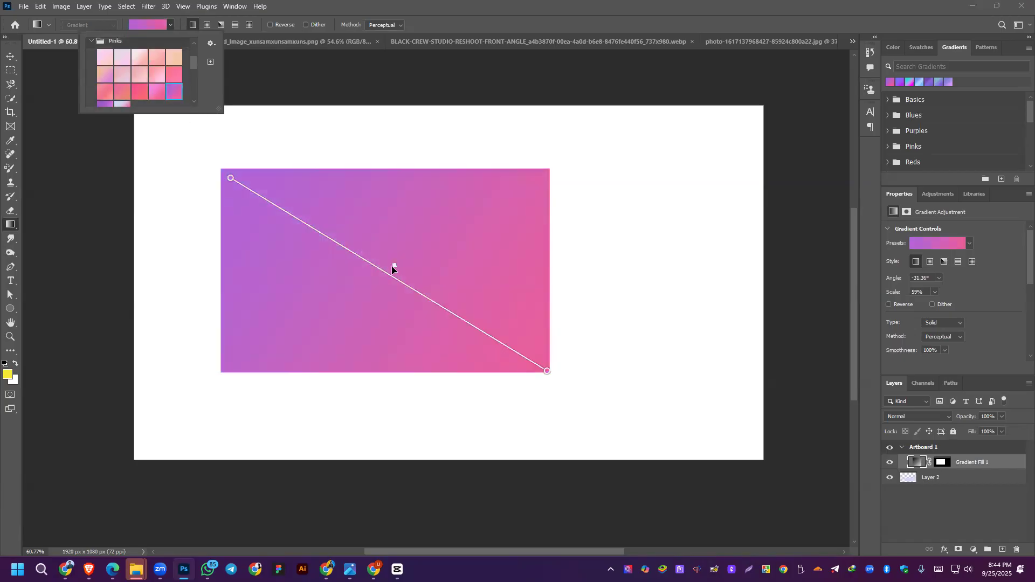
click(10, 225)
drag(248, 335, 435, 216)
drag(510, 209, 413, 328)
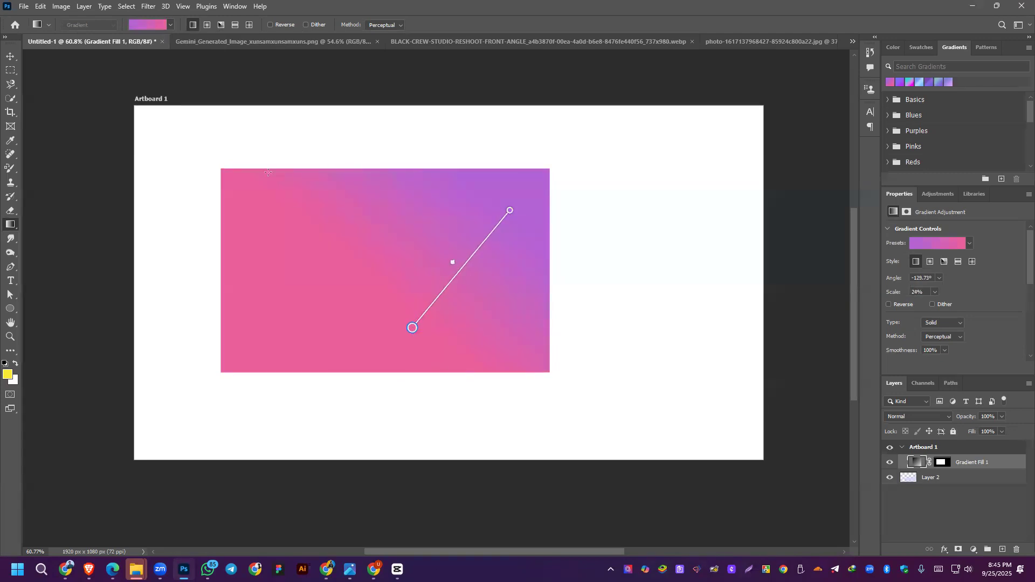
Step: Undo the gradient edits, the gradient fill and the rectangular selection on the artboard
key(ctrl+z)
key(ctrl+z)
key(ctrl+z)
key(ctrl+z)
key(ctrl+z)
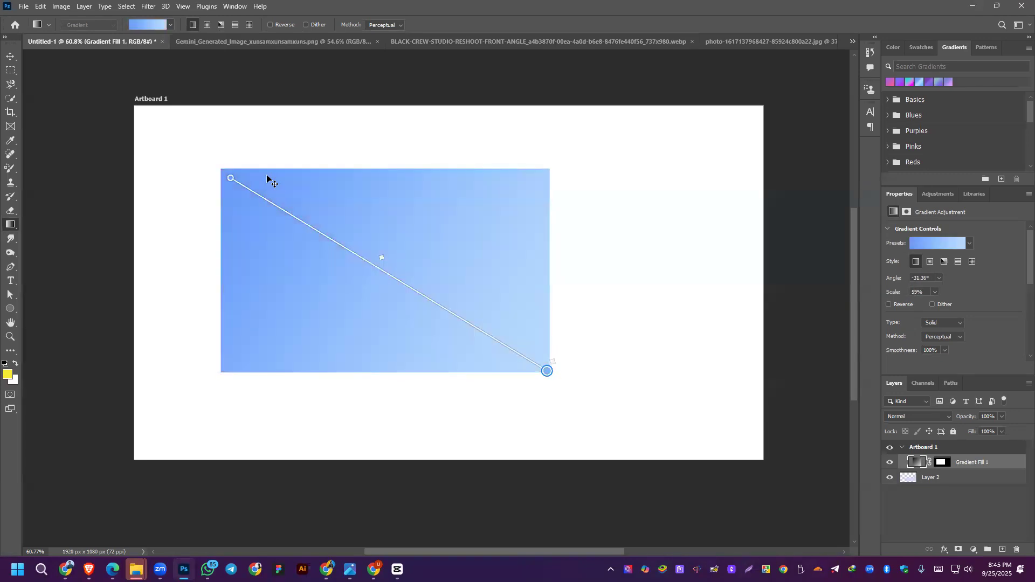
key(ctrl+z)
key(ctrl+z)
key(ctrl+z)
key(ctrl+z)
key(ctrl+z)
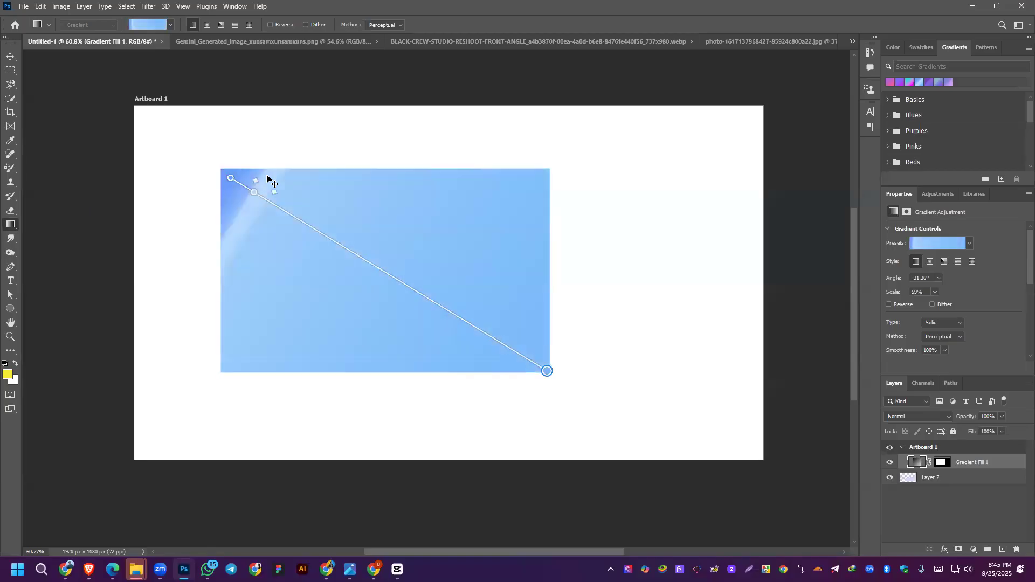
key(ctrl+z)
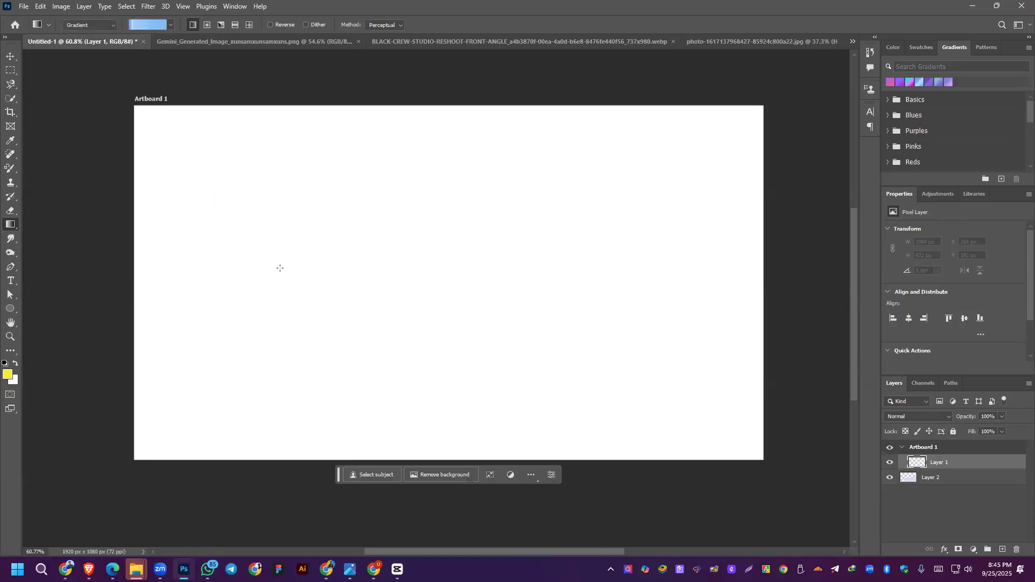
Step: Try blue linear gradients over the whole artboard without a selection, undoing each one
drag(153, 120, 773, 462)
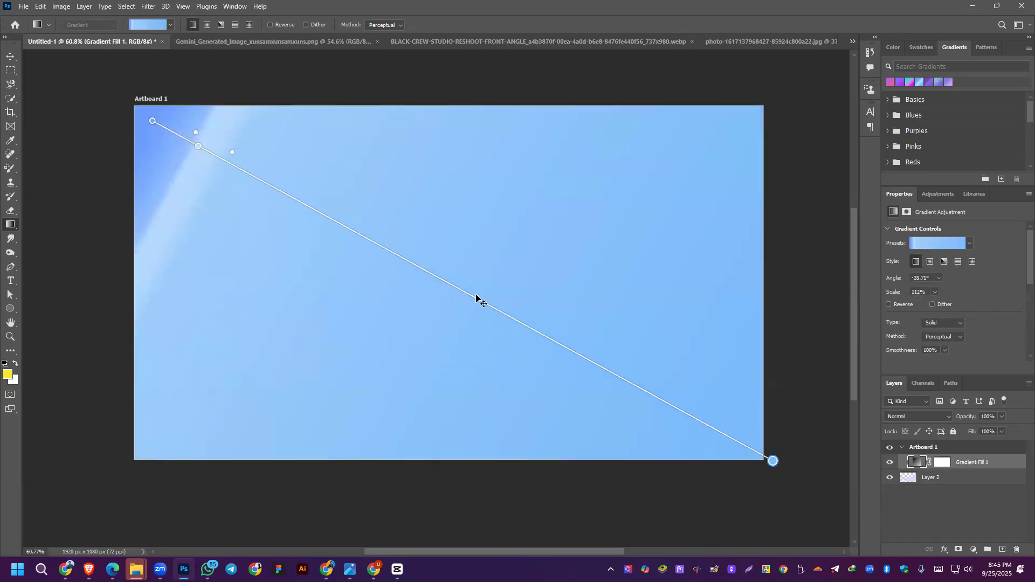
key(ctrl+z)
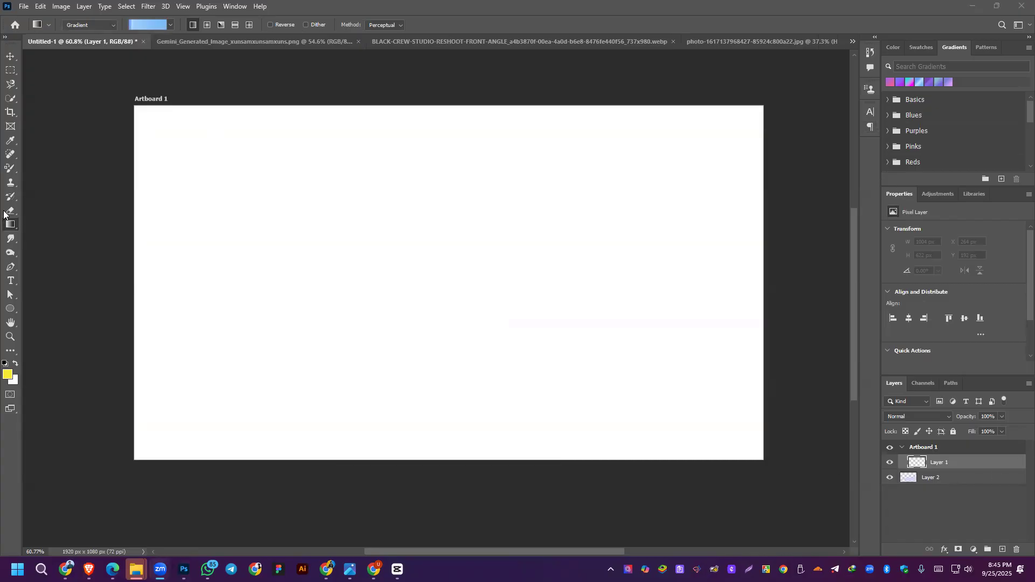
click(10, 69)
drag(240, 191, 491, 349)
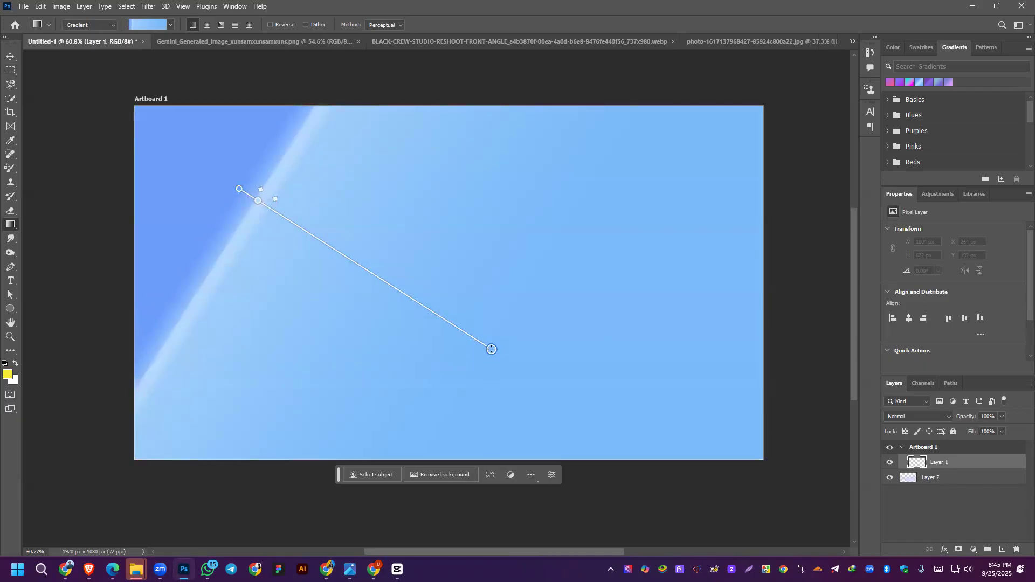
key(ctrl+z)
Step: Select a rectangular area about 992 by 680 px and fill it diagonally with the yellow-to-red preset from the Oranges group
click(11, 70)
drag(230, 198, 555, 419)
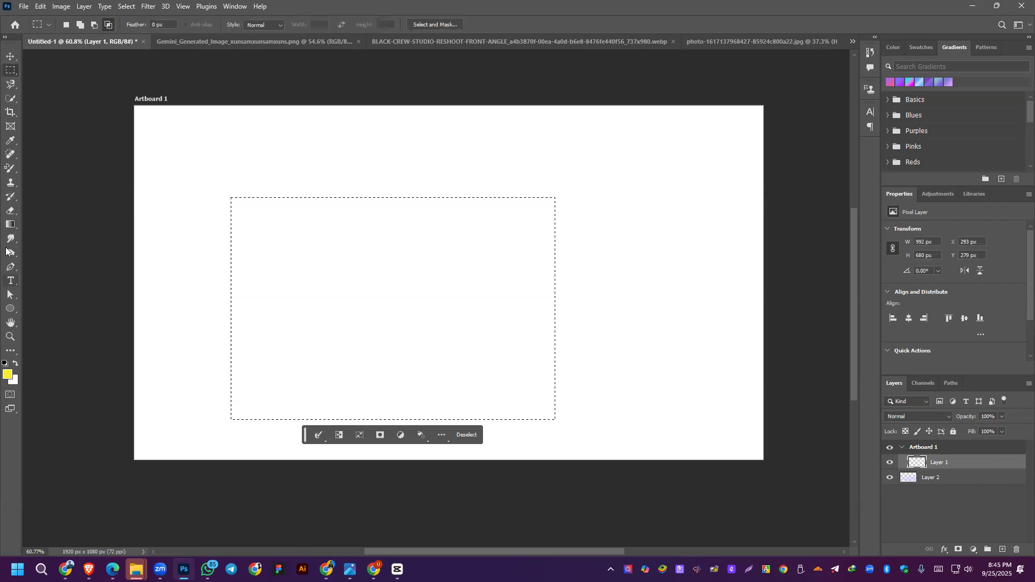
click(10, 224)
click(171, 24)
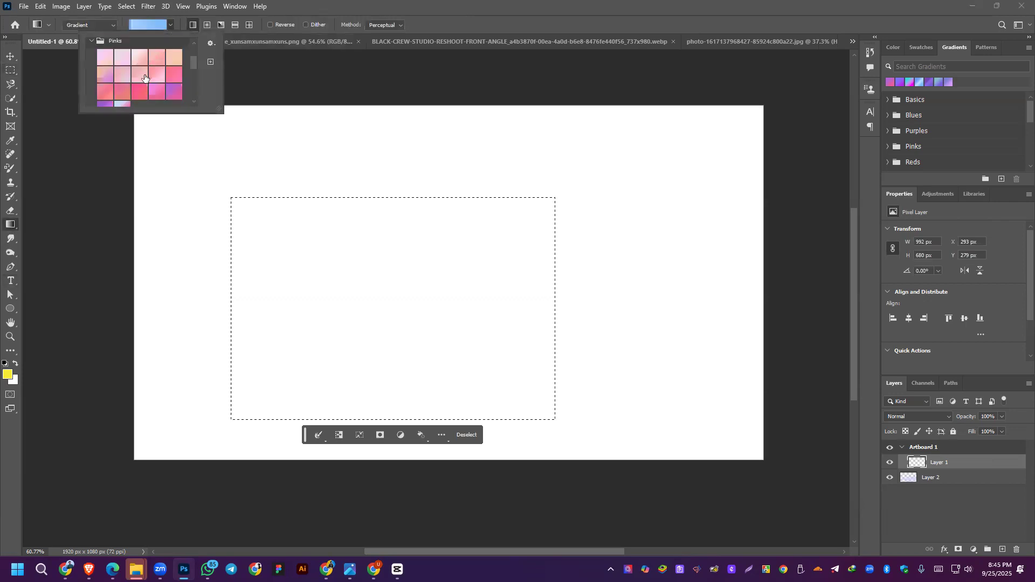
scroll(140, 78, down, 3)
click(91, 56)
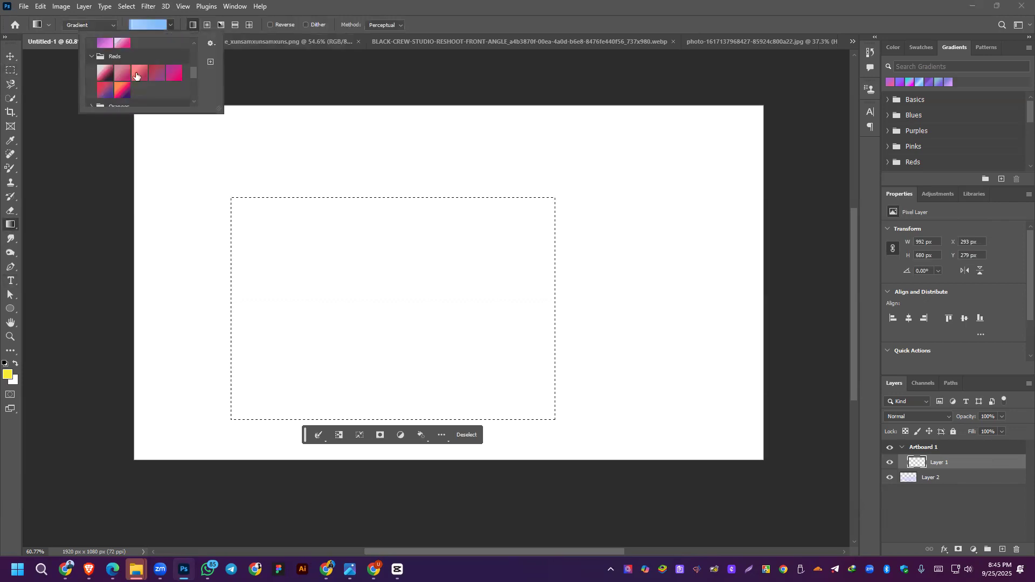
scroll(156, 83, down, 2)
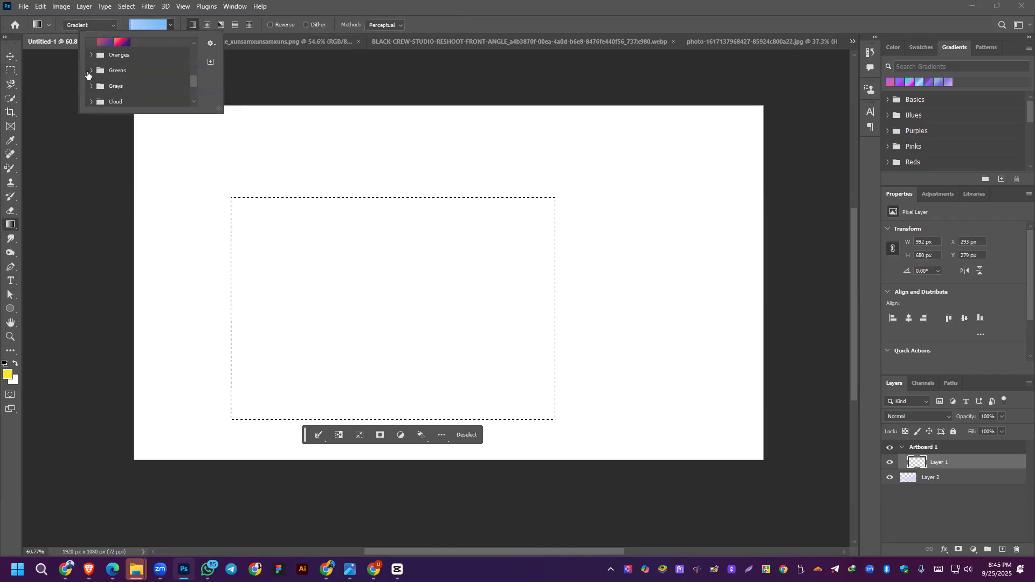
click(91, 54)
click(173, 76)
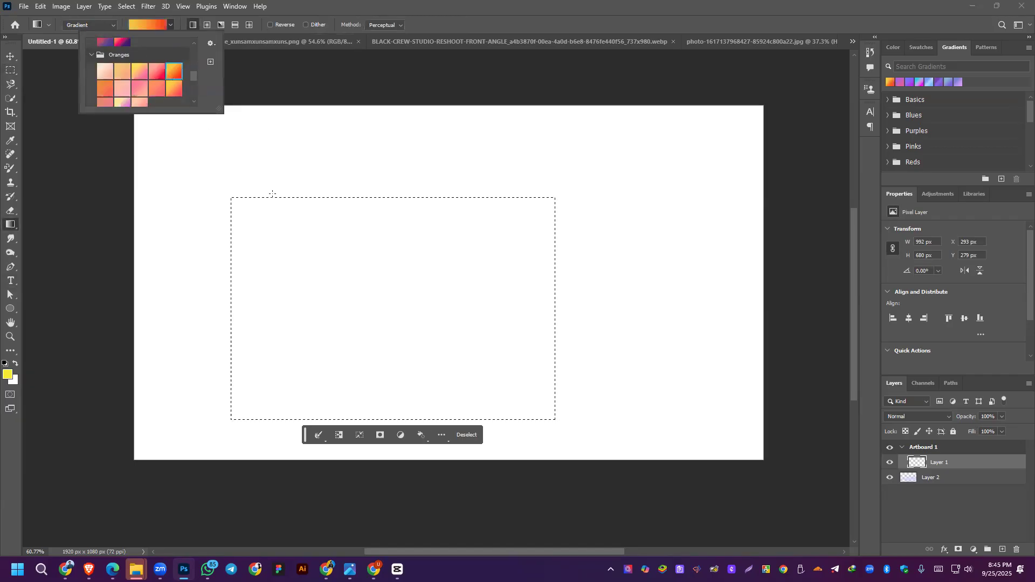
click(248, 218)
drag(245, 212, 548, 412)
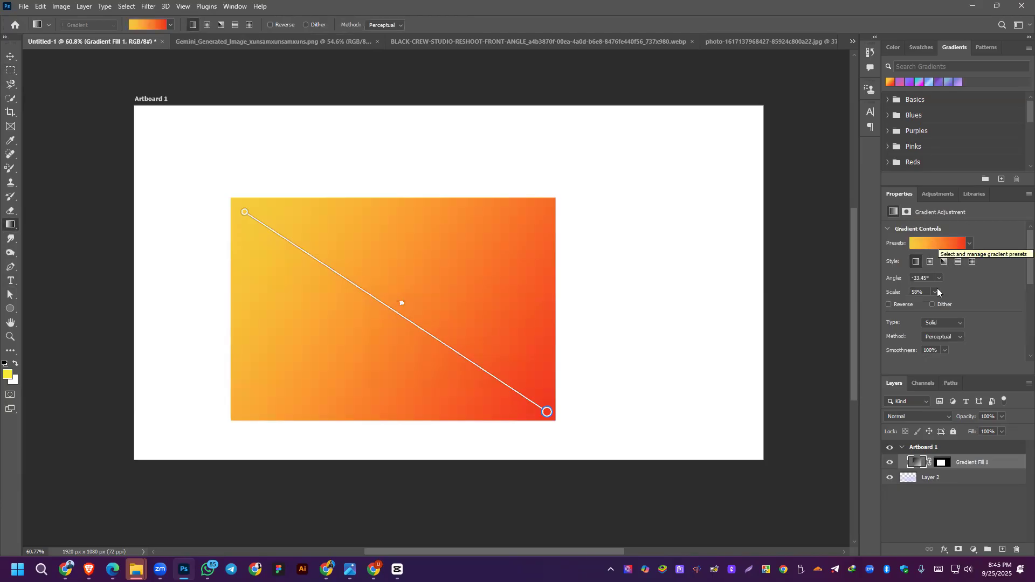
Step: Change the gradient fill's starting color stop to the pinkish red fc0053
scroll(920, 314, down, 2)
scroll(920, 314, down, 1)
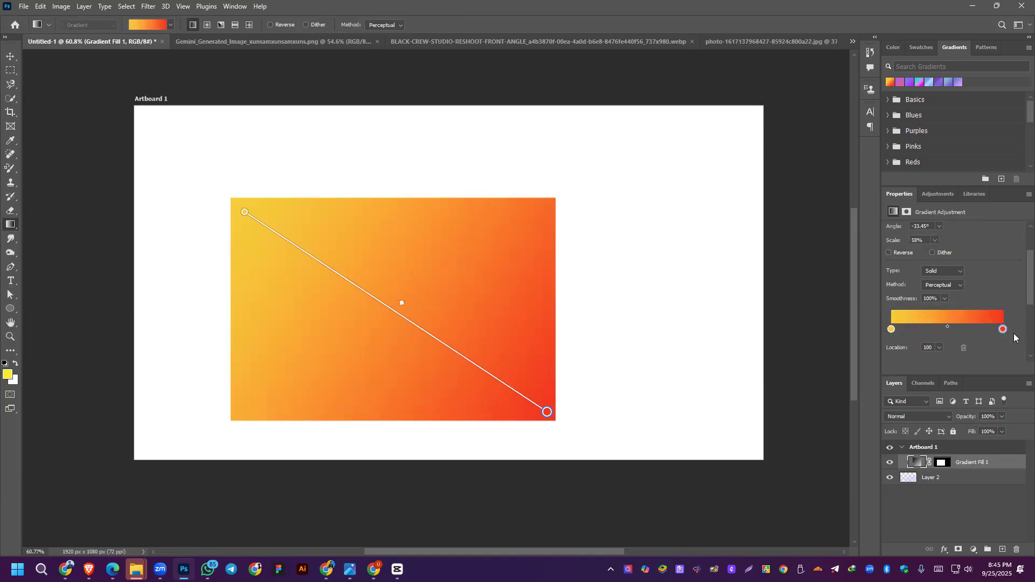
scroll(919, 301, down, 2)
click(892, 313)
mouse_move(892, 314)
mouse_down()
mouse_move(932, 315)
mouse_move(887, 314)
mouse_up()
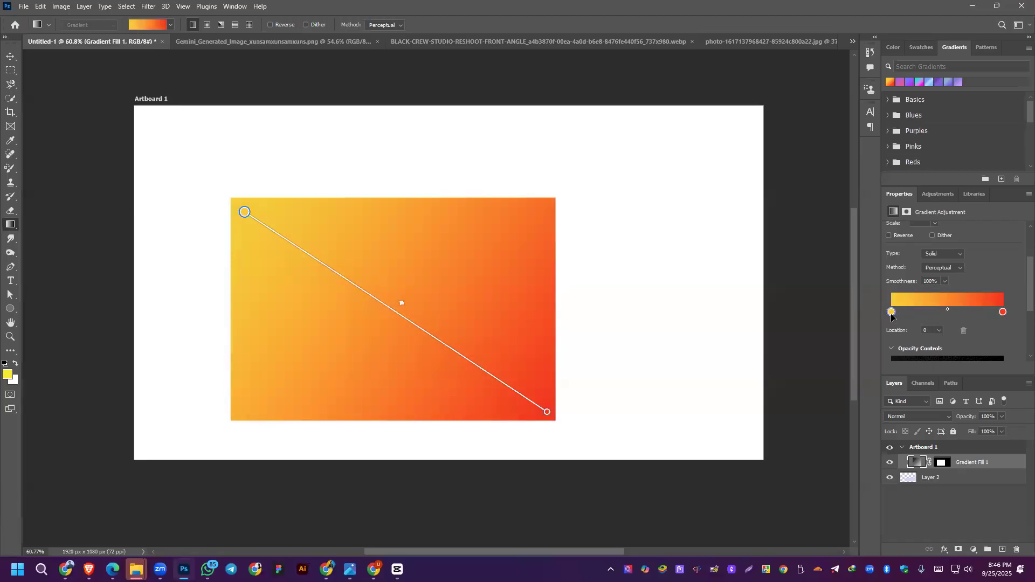
double_click(892, 312)
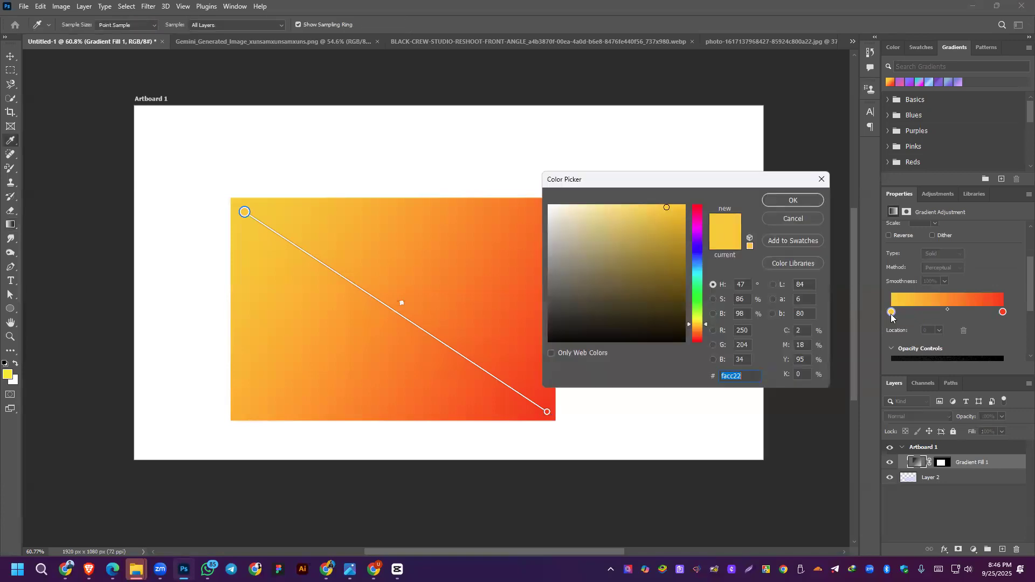
drag(694, 220, 688, 206)
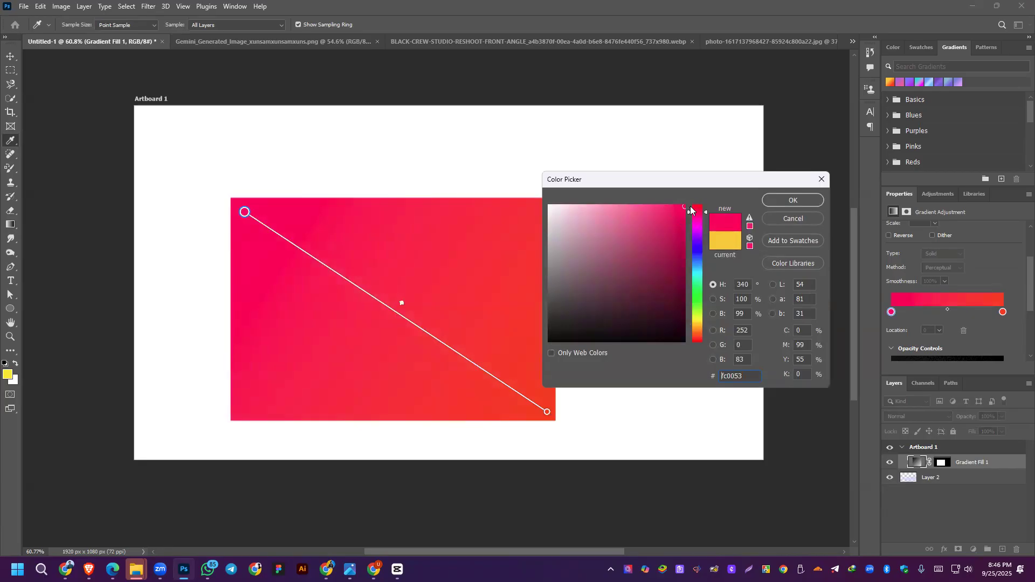
click(797, 200)
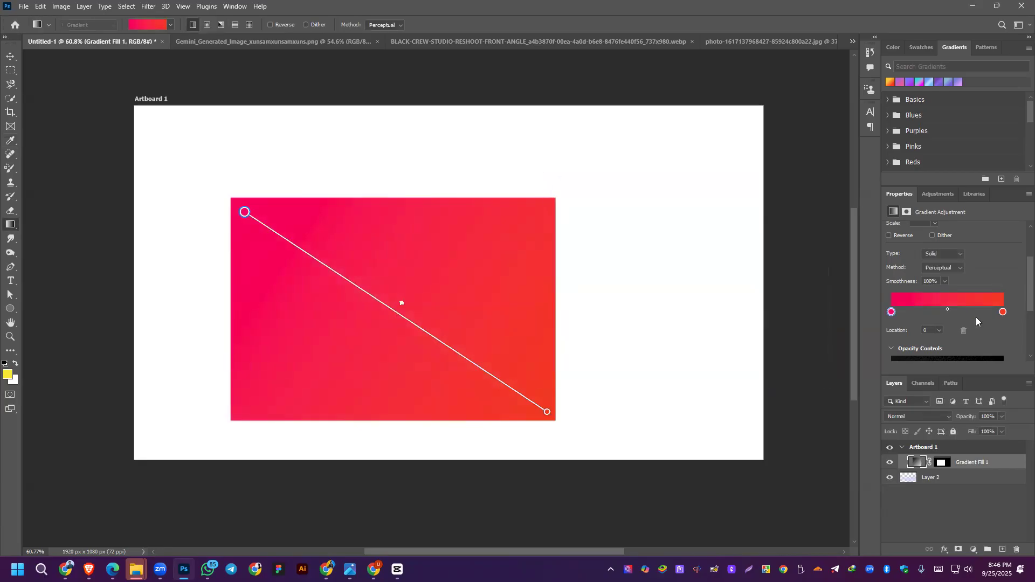
Step: Change the gradient fill's ending color stop to bright green
click(1003, 313)
click(671, 267)
click(699, 292)
drag(672, 267, 690, 200)
click(781, 201)
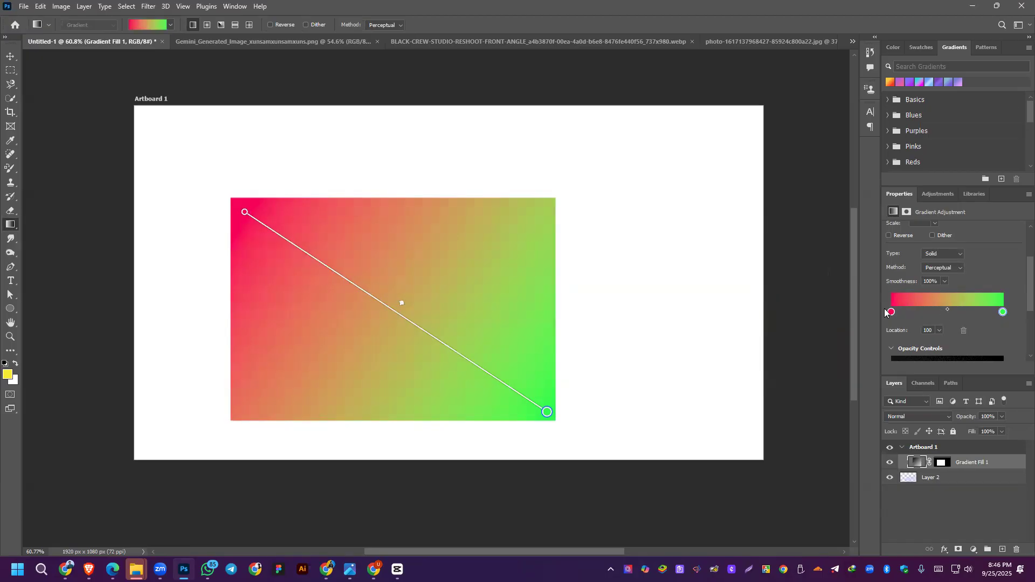
Step: Add a middle color stop to the gradient fill at about 49% and set it to blue 4c5ae8
click(940, 316)
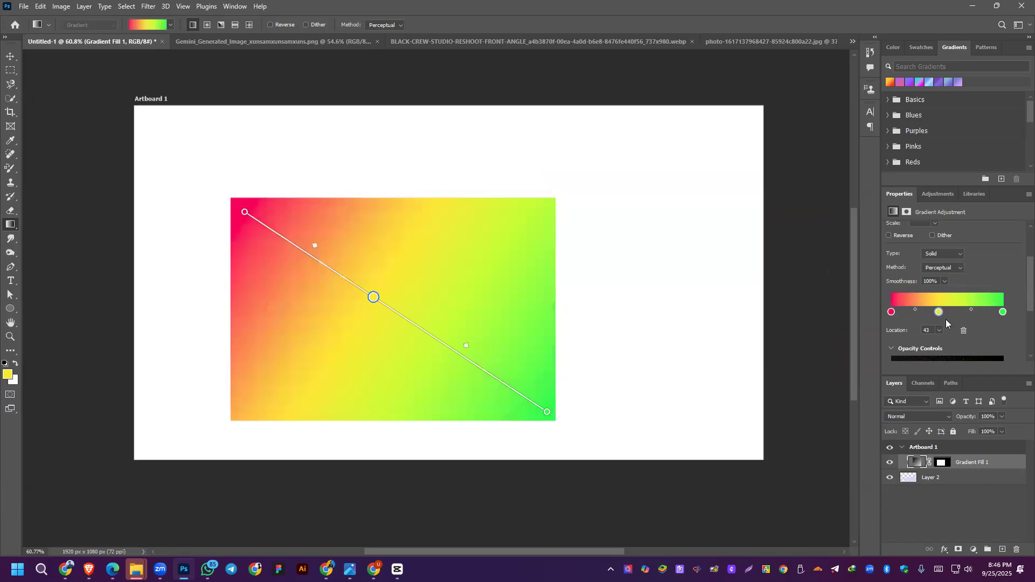
drag(940, 314, 948, 317)
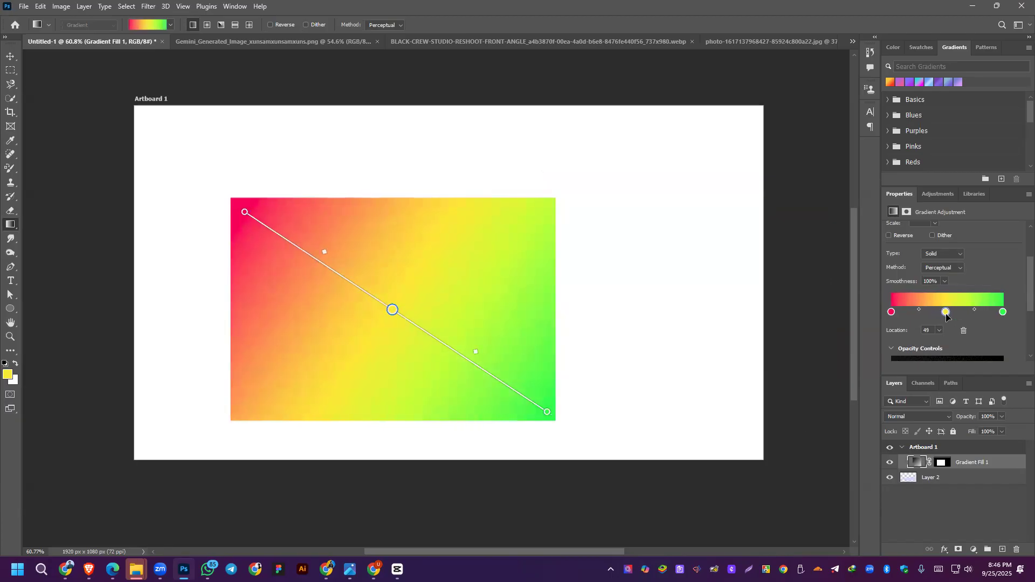
double_click(946, 313)
click(695, 253)
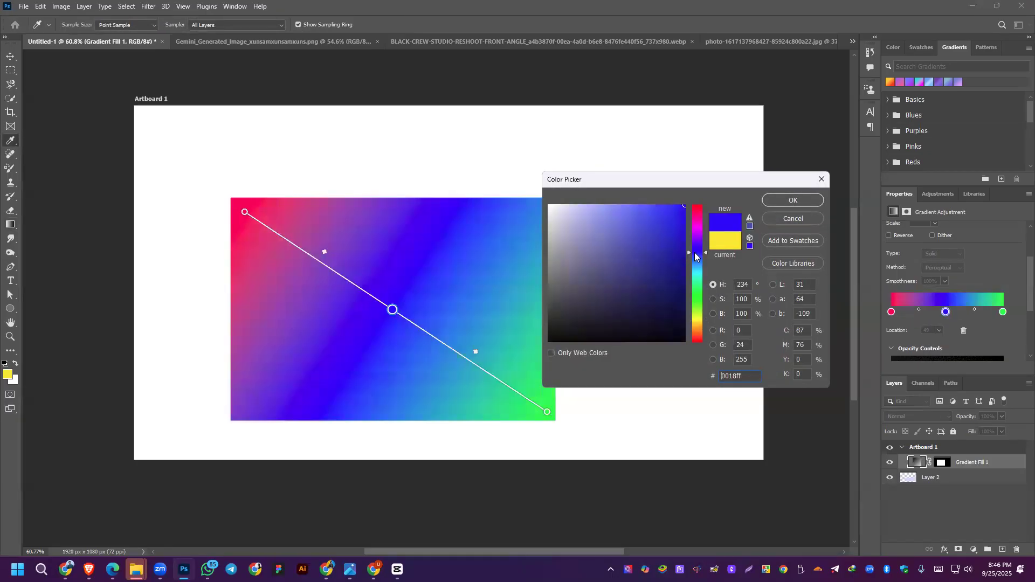
mouse_move(666, 247)
mouse_down()
mouse_move(633, 215)
mouse_move(642, 218)
mouse_up()
click(805, 200)
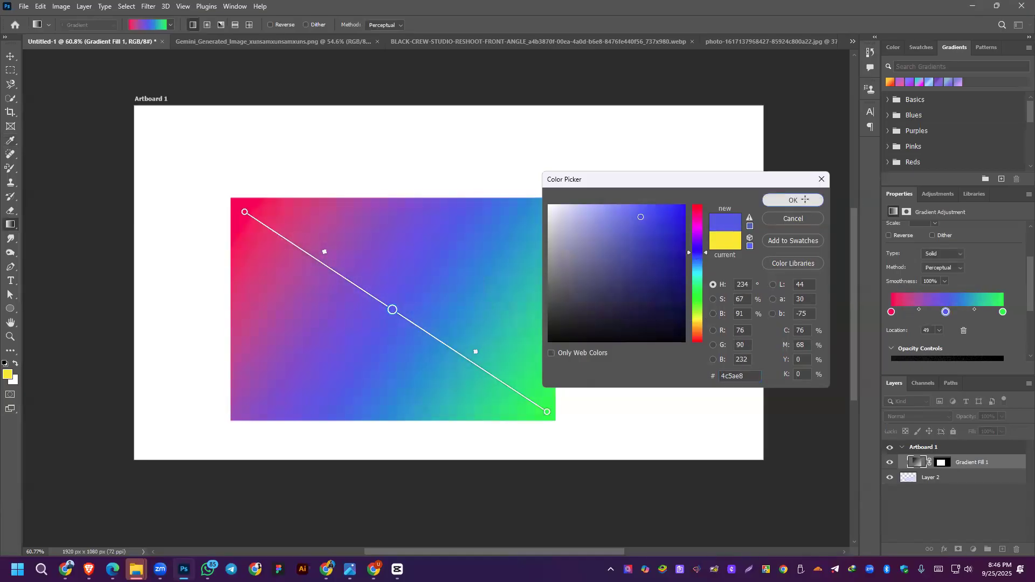
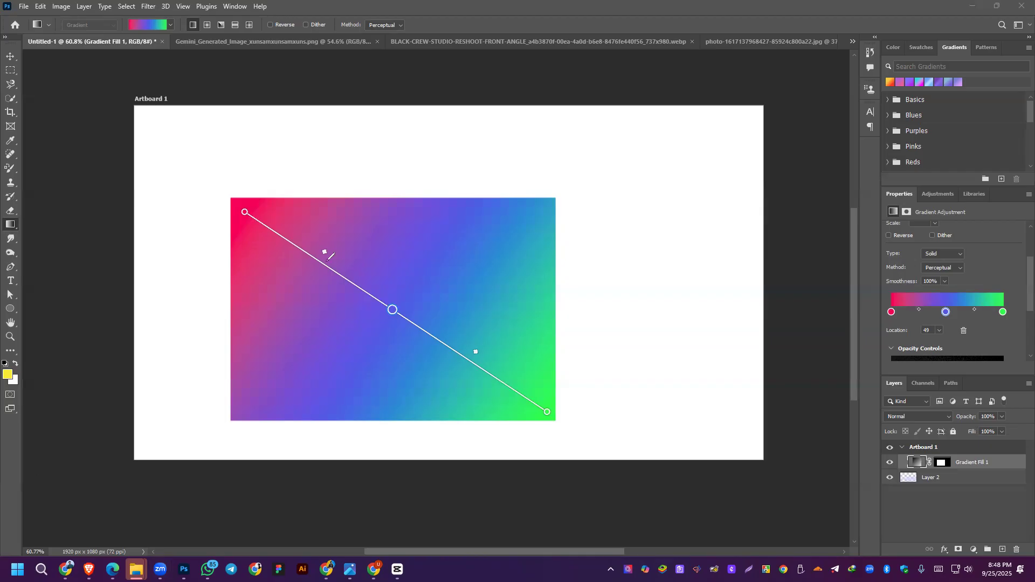
Step: Shift the red-to-blue midpoint slightly toward the blue stop and set the blue-to-green midpoint to about 48%
drag(463, 356, 475, 357)
click(8, 378)
mouse_move(918, 311)
mouse_down()
mouse_move(904, 312)
mouse_move(922, 312)
mouse_up()
click(1004, 312)
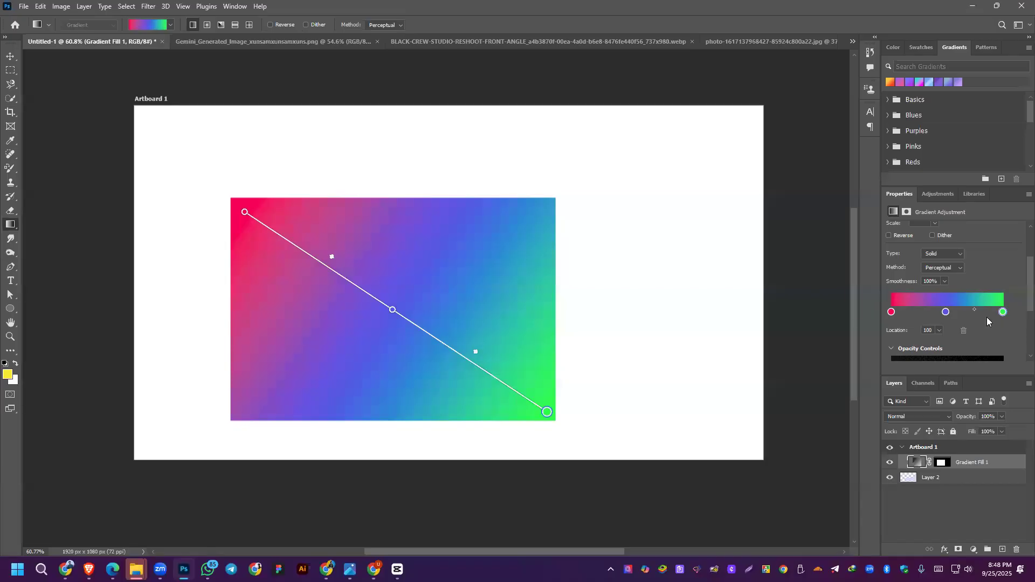
mouse_move(975, 312)
mouse_down()
mouse_move(984, 312)
mouse_move(972, 306)
mouse_up()
click(368, 562)
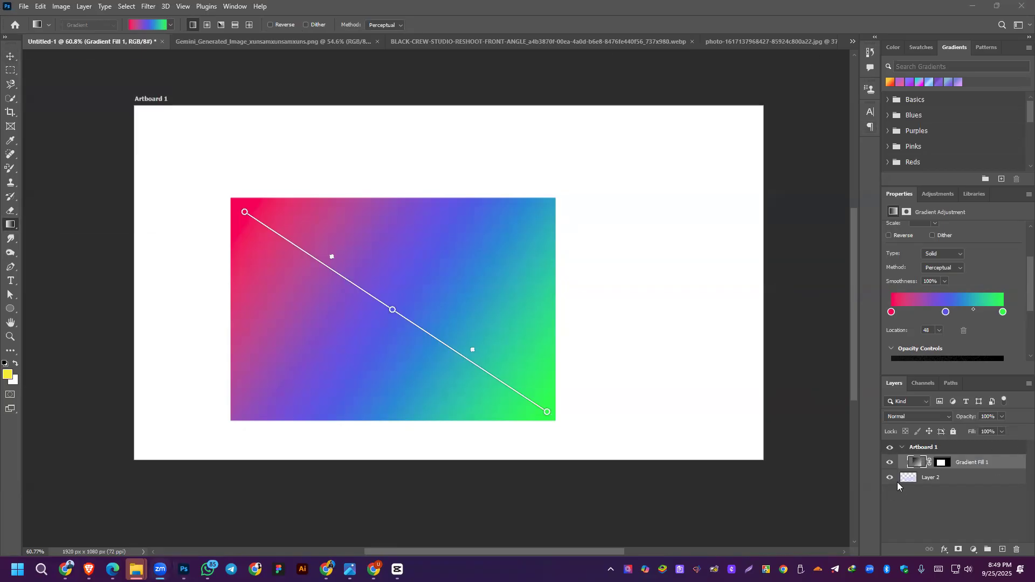
Step: Delete the gradient fill layer and Layer 2, and add a new empty layer to the artboard
click(917, 480)
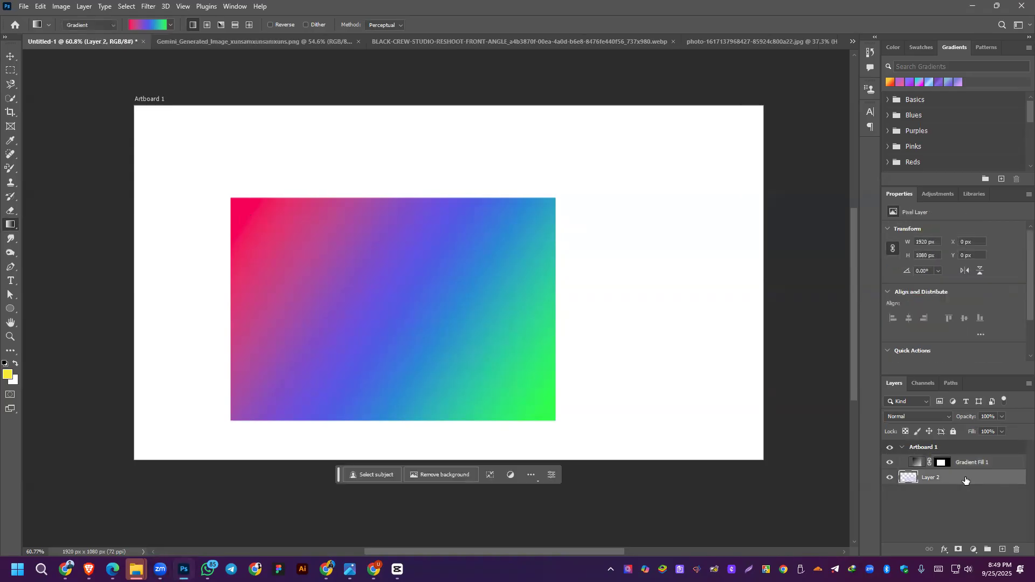
drag(975, 462, 1017, 549)
drag(969, 466, 1017, 550)
click(995, 551)
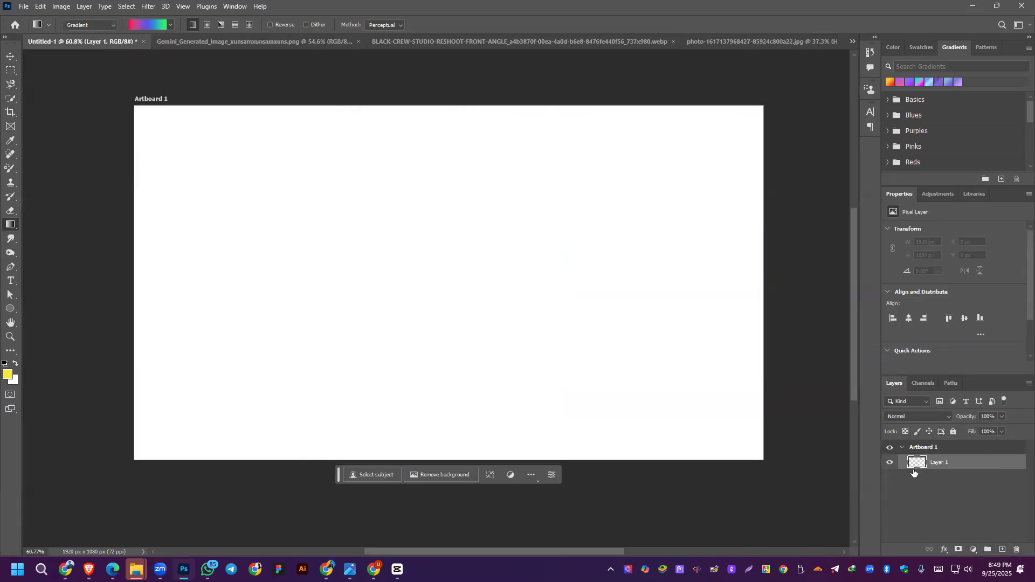
Step: Add a Gradient Overlay to the empty layer, moving its first color stop near the start and recoloring it maroon 7c0a34
right_click(976, 464)
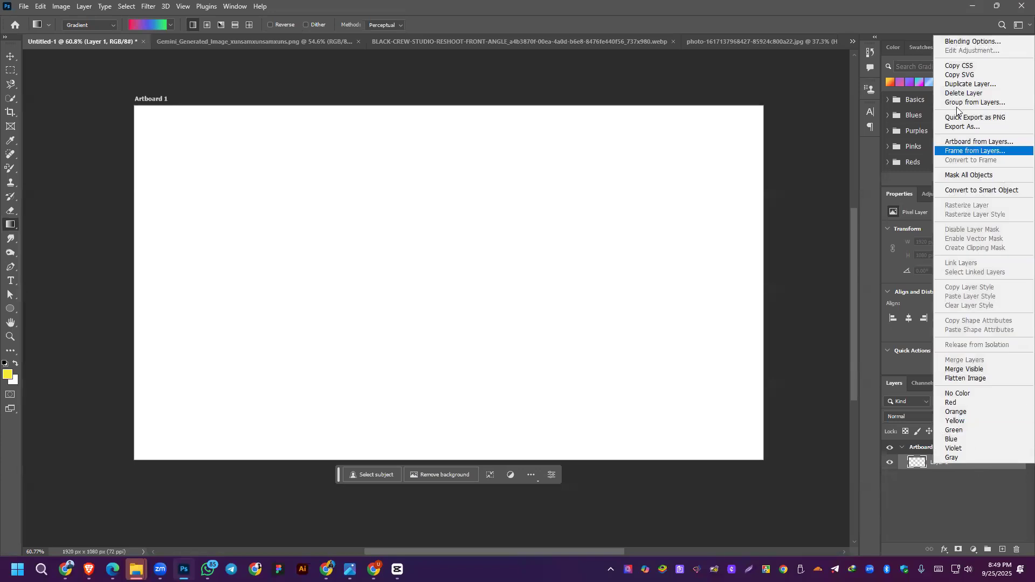
click(959, 40)
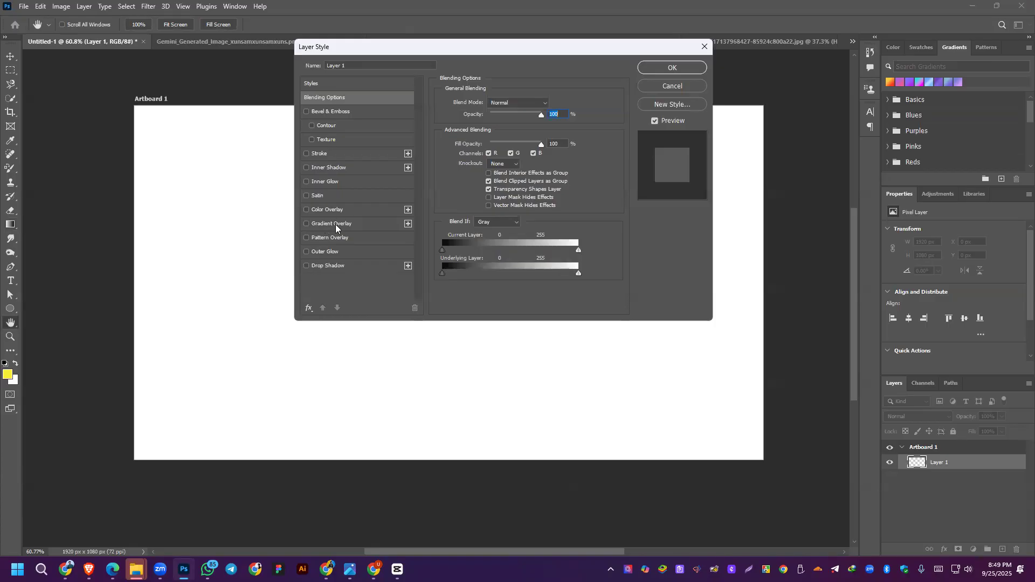
click(307, 224)
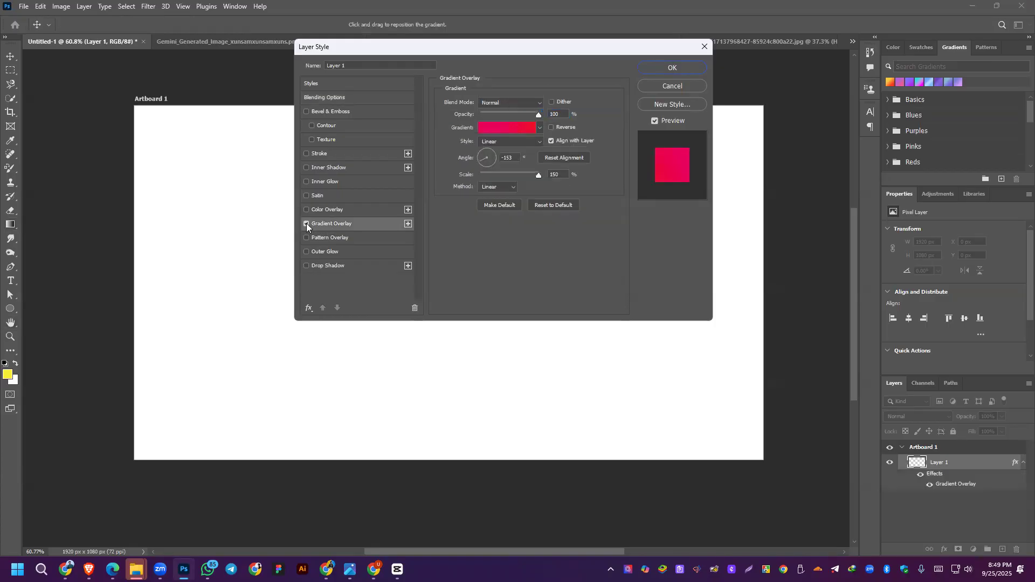
click(509, 128)
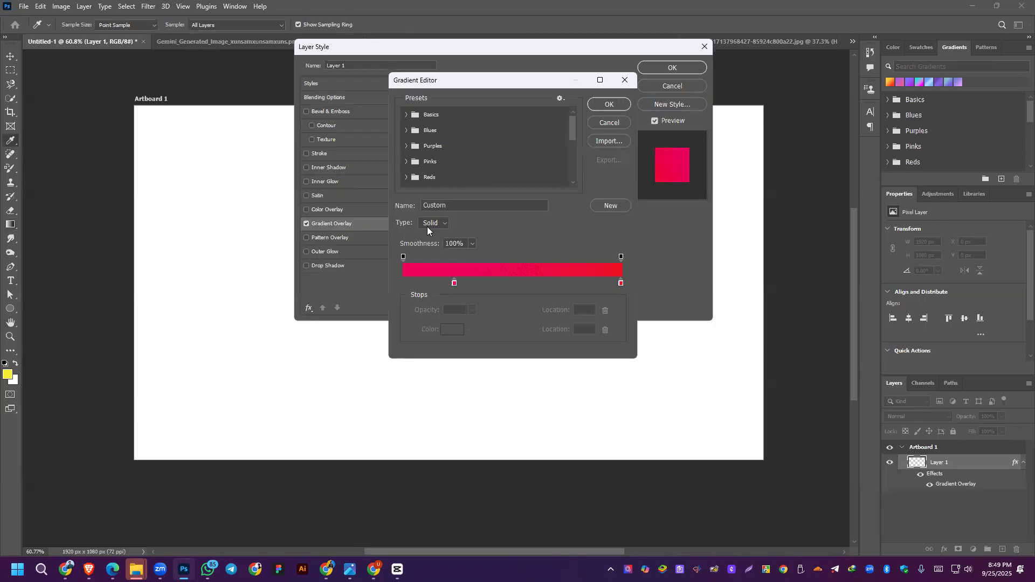
drag(453, 283, 411, 282)
double_click(410, 283)
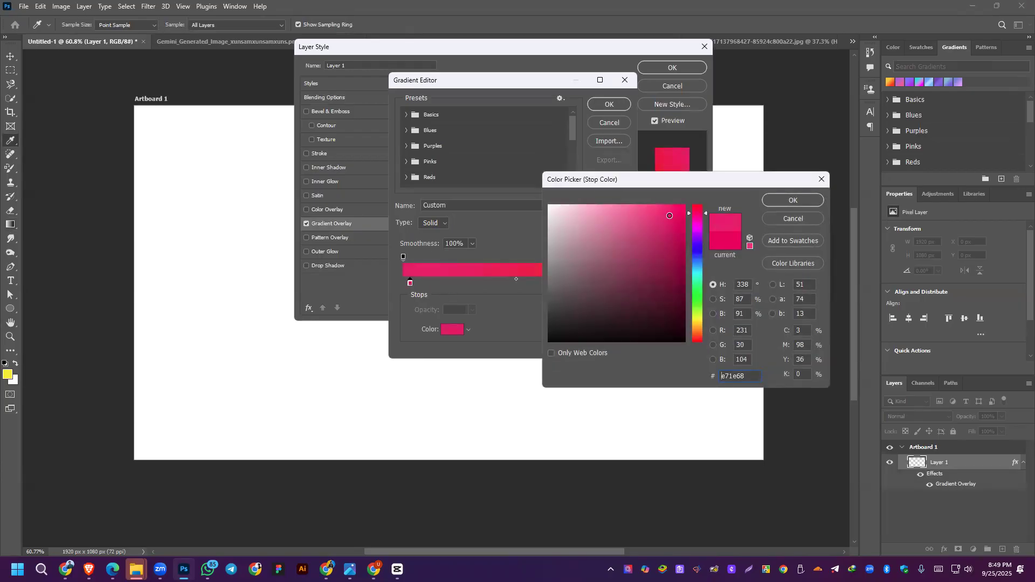
click(674, 277)
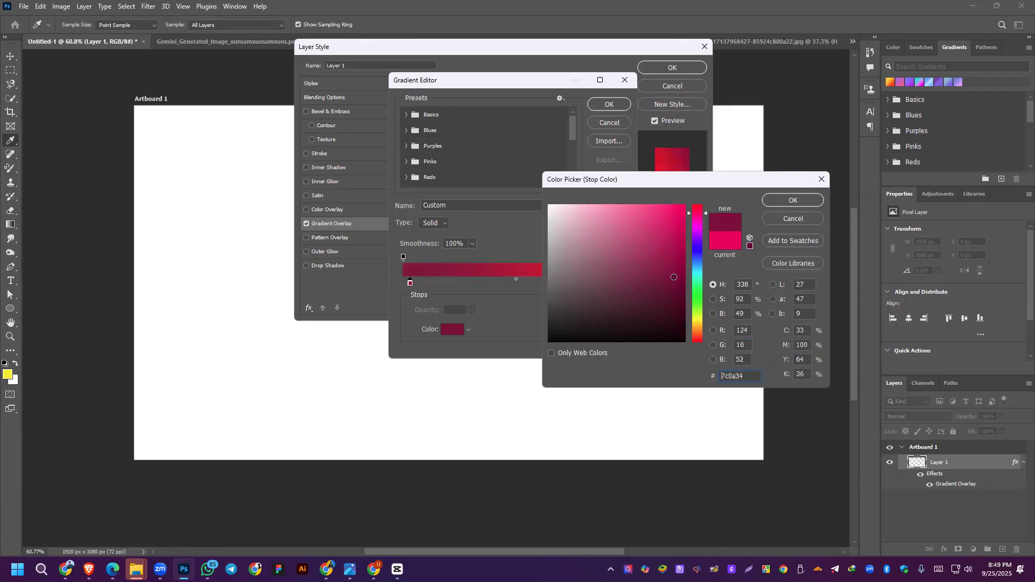
click(793, 200)
Step: Change the overlay gradient's ending color stop to cyan 00fdf4 and apply the layer style
double_click(621, 283)
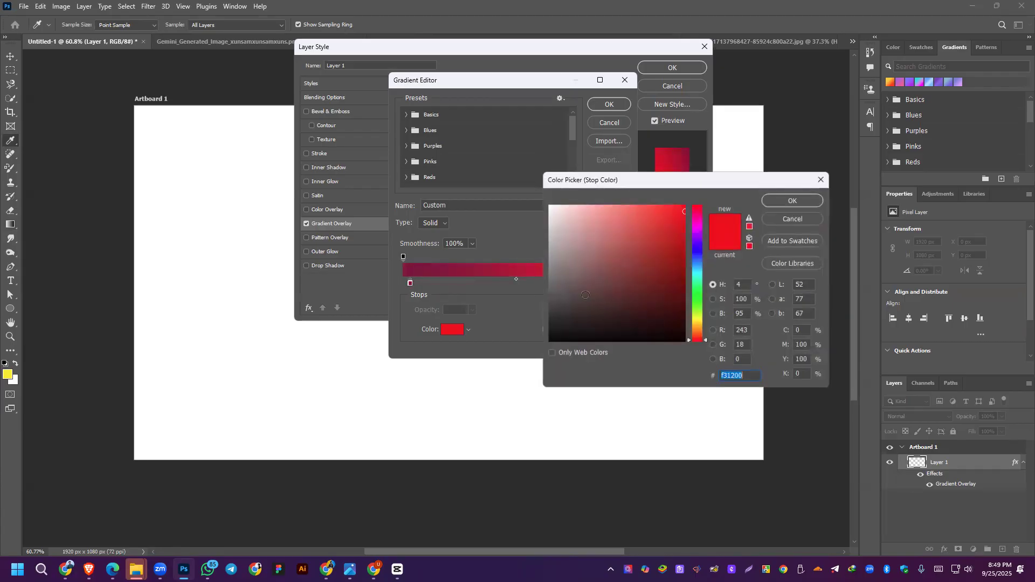
mouse_move(684, 219)
mouse_down()
mouse_move(683, 249)
mouse_move(686, 205)
mouse_up()
click(698, 264)
drag(699, 264, 698, 275)
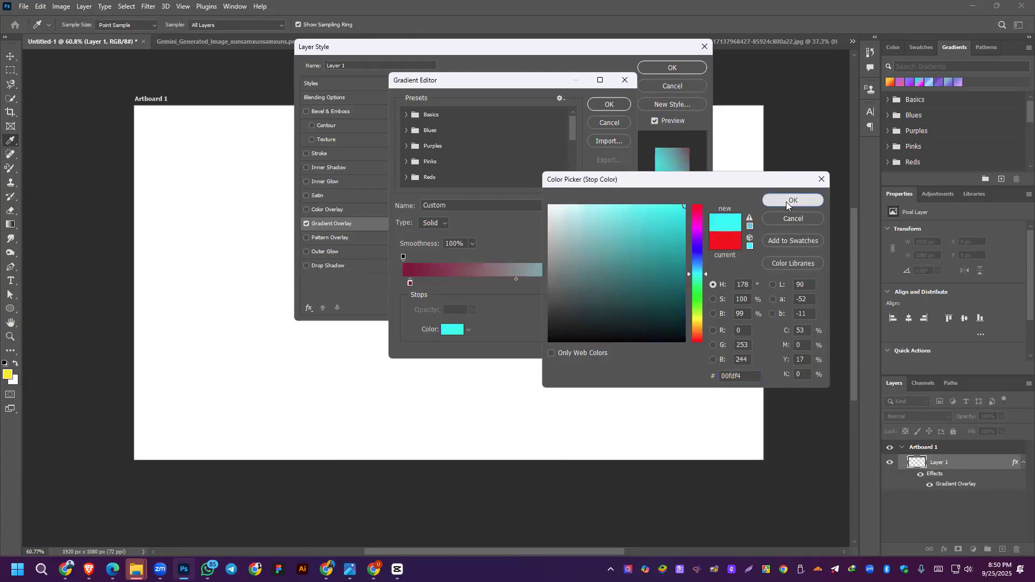
click(788, 200)
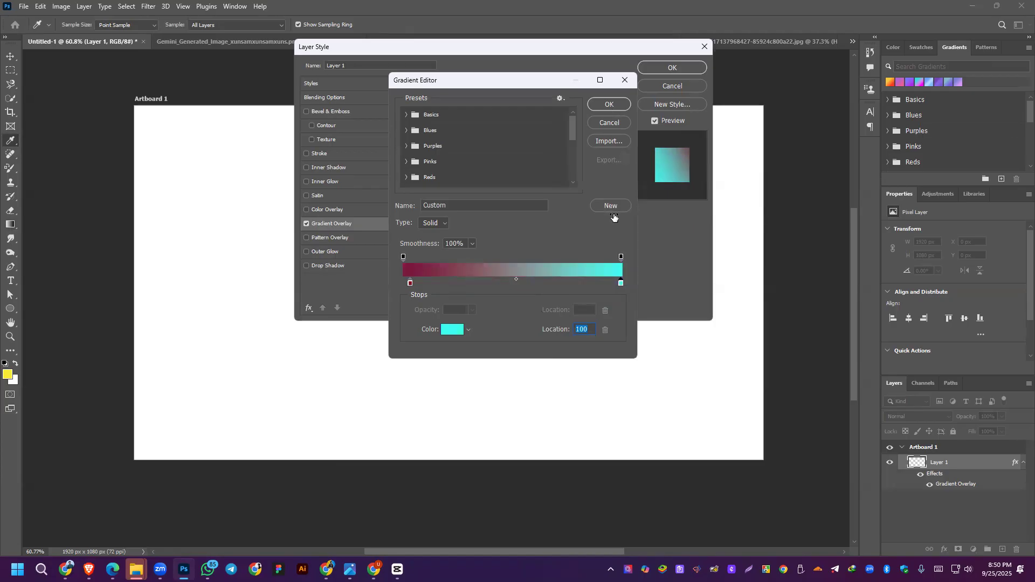
click(609, 103)
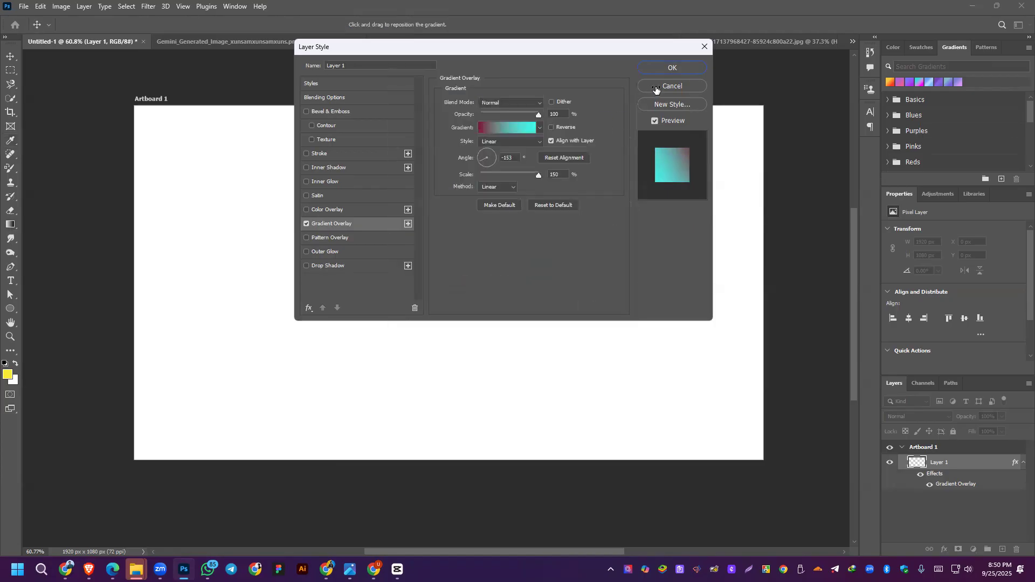
click(664, 66)
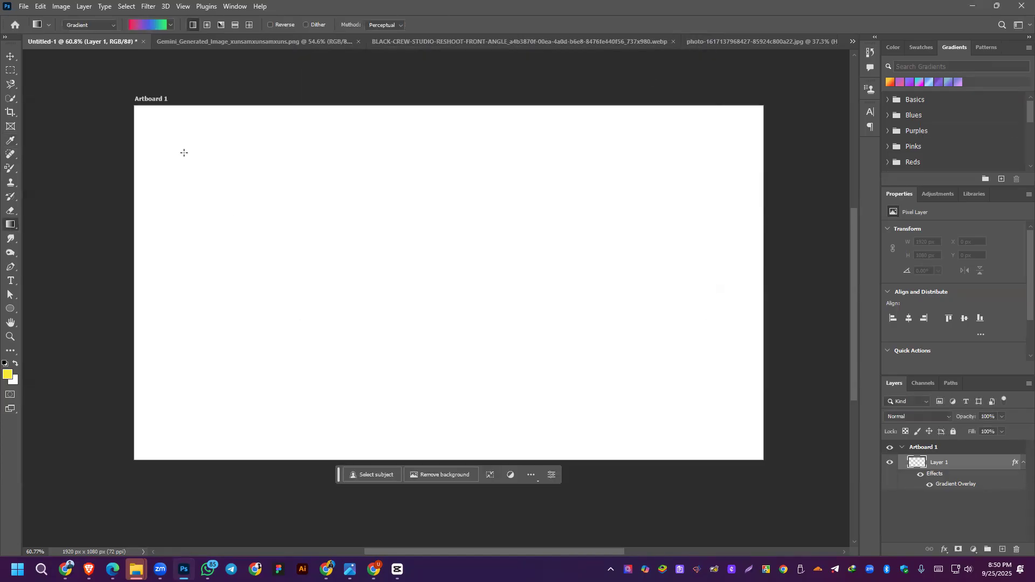
Step: Undo the Gradient Overlay on the empty layer
click(170, 23)
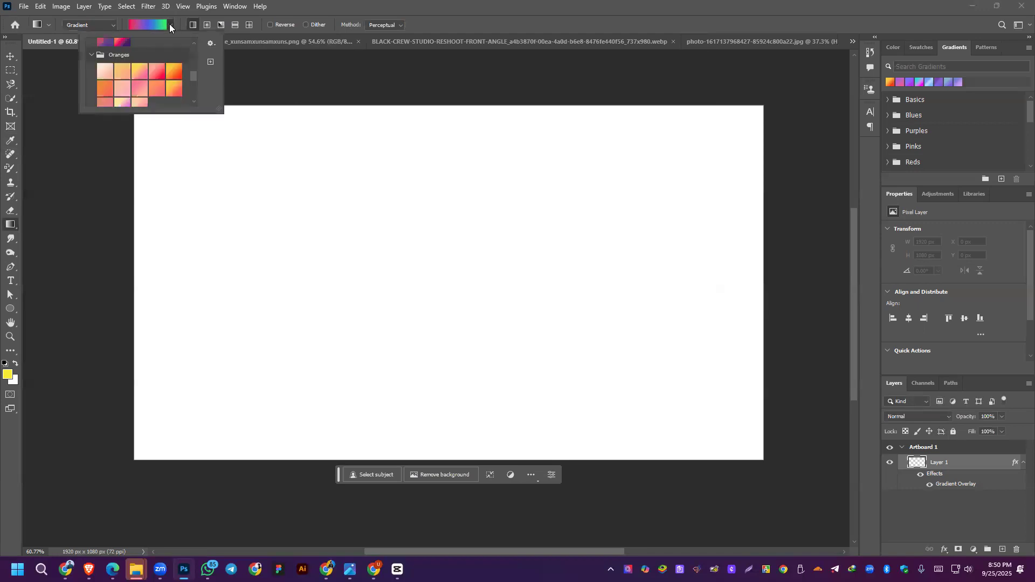
click(170, 24)
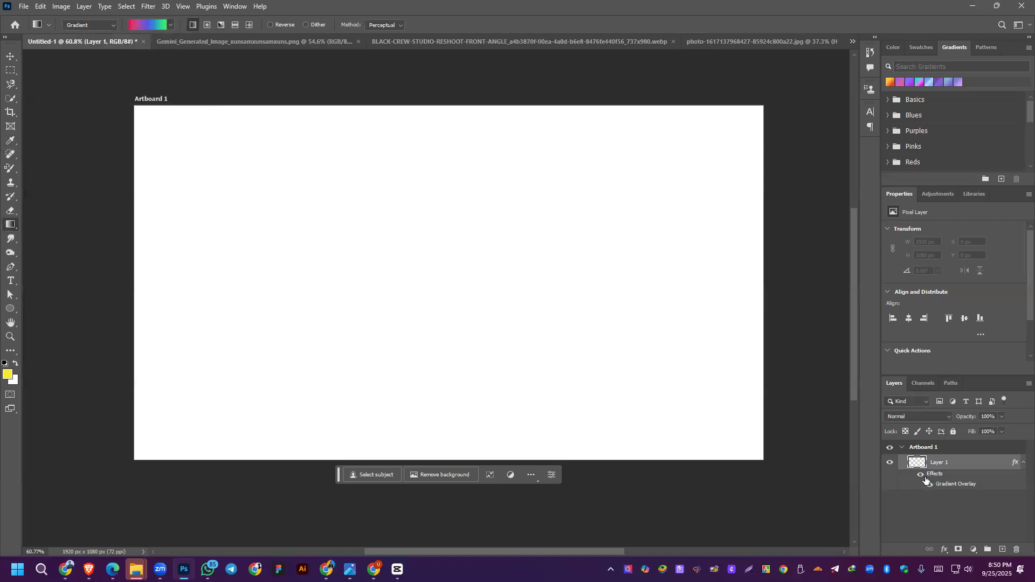
key(ctrl+z)
Step: Select a rectangular area about 1371 by 710 px and fill it with the yellow foreground color
click(11, 70)
drag(221, 162, 670, 395)
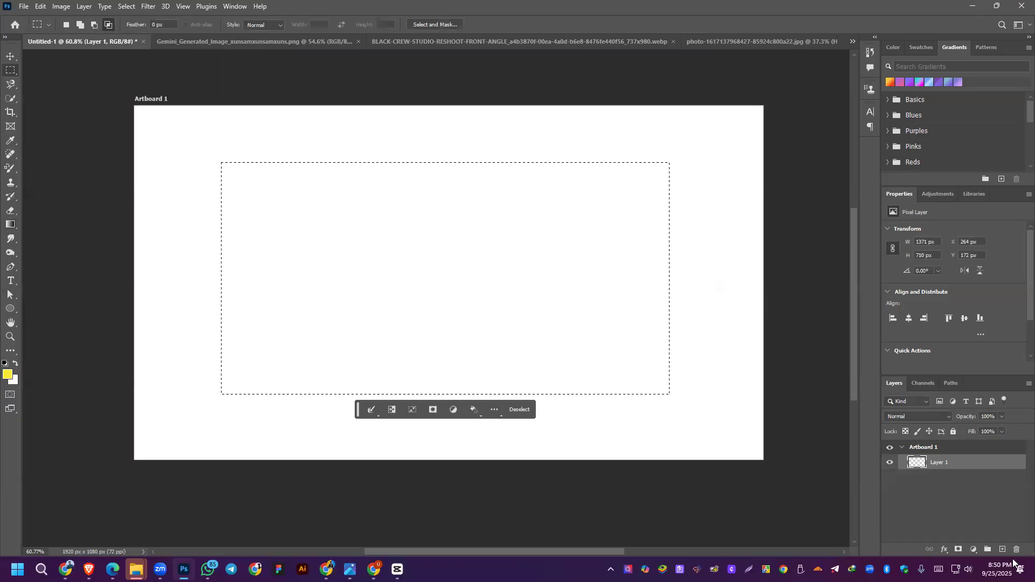
key(alt+BackSpace)
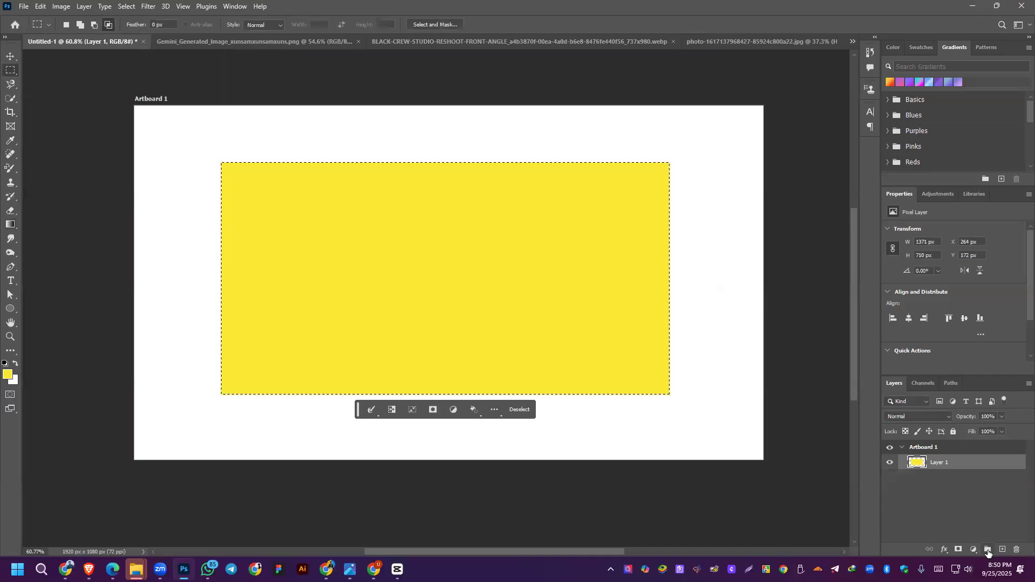
Step: Add a Gradient Overlay to the yellow-filled layer and move the style dialog aside to uncover the artwork
right_click(947, 466)
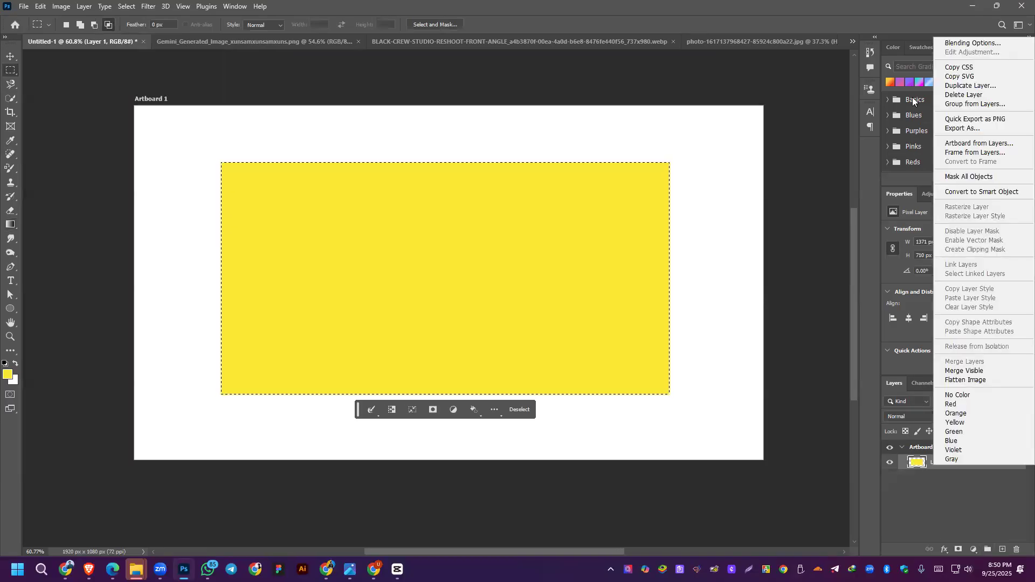
click(973, 43)
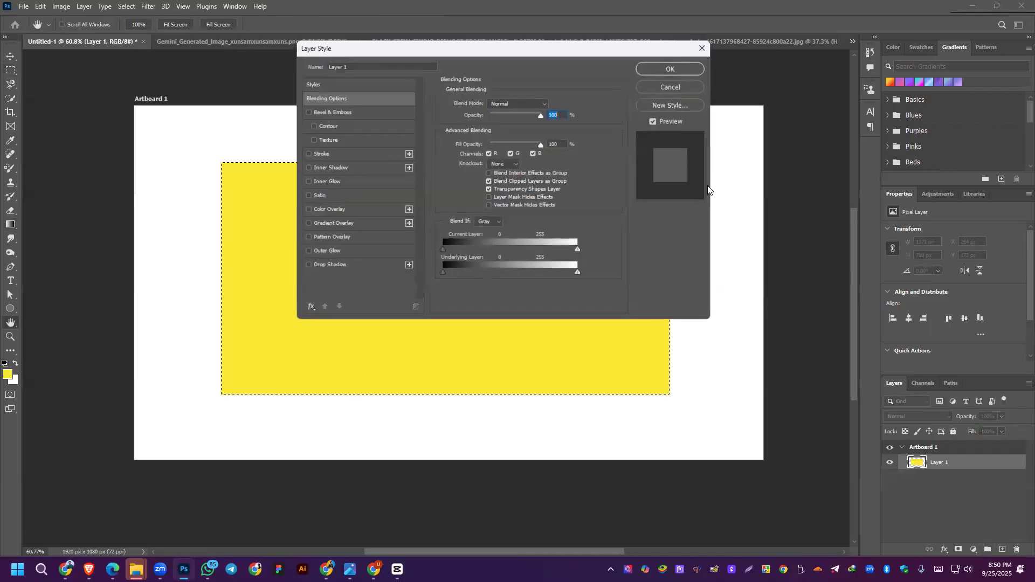
click(323, 223)
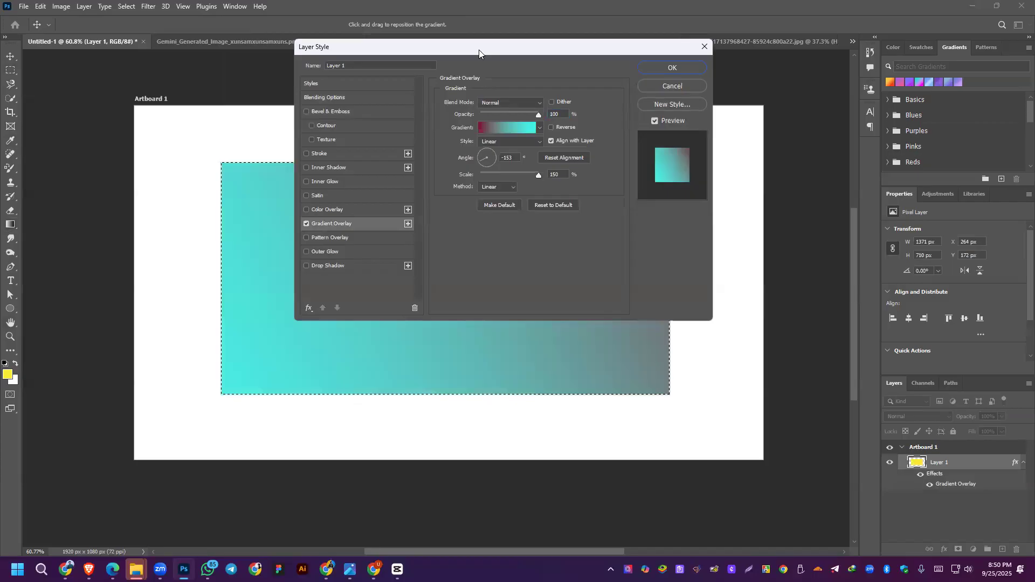
drag(479, 50, 226, 135)
Step: Edit the overlay gradient with the maroon stop at 12%, the midpoint at 67% and smoothness at 0%
click(270, 212)
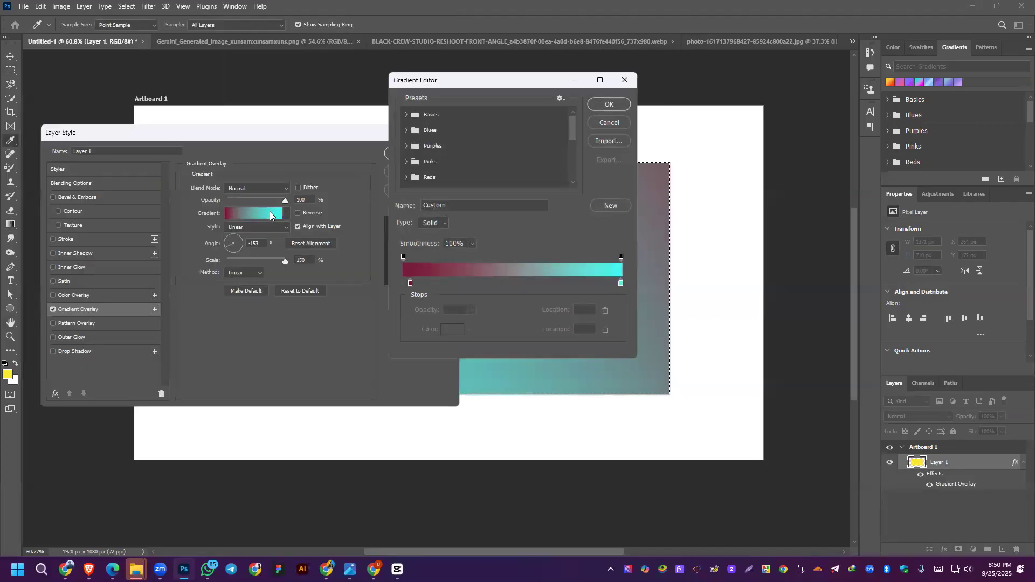
drag(403, 283, 430, 288)
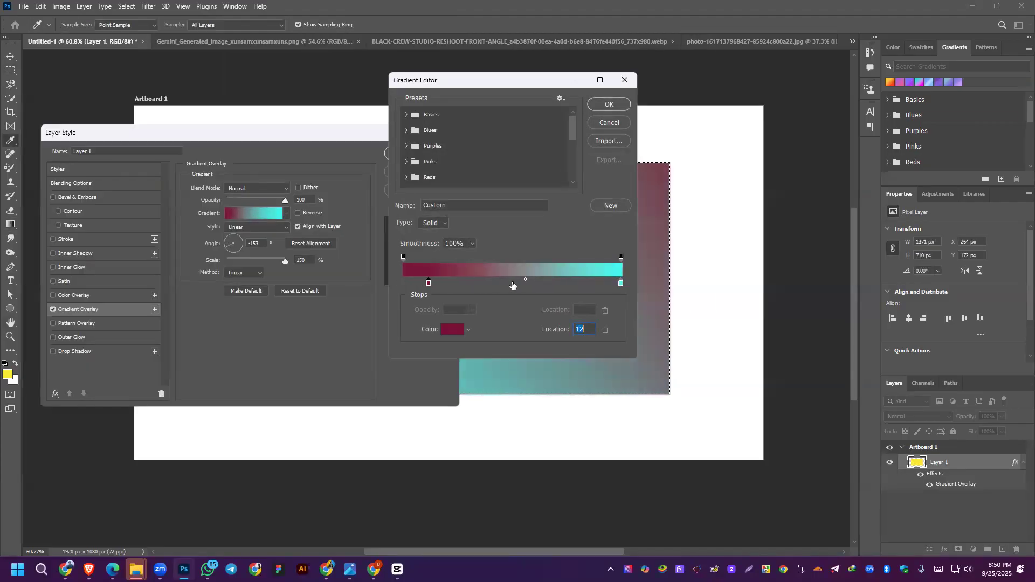
drag(526, 279, 558, 278)
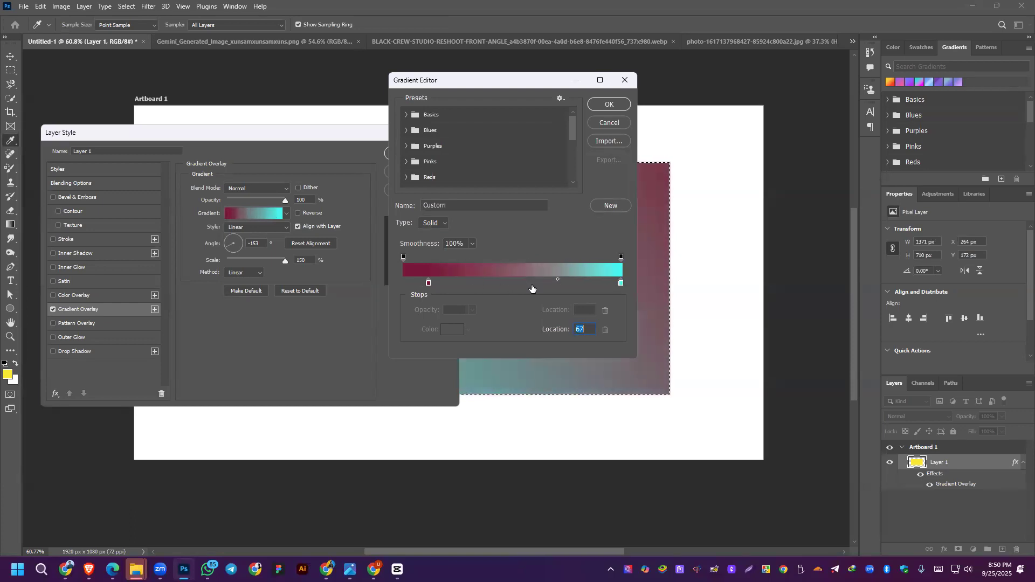
double_click(448, 243)
key(Return)
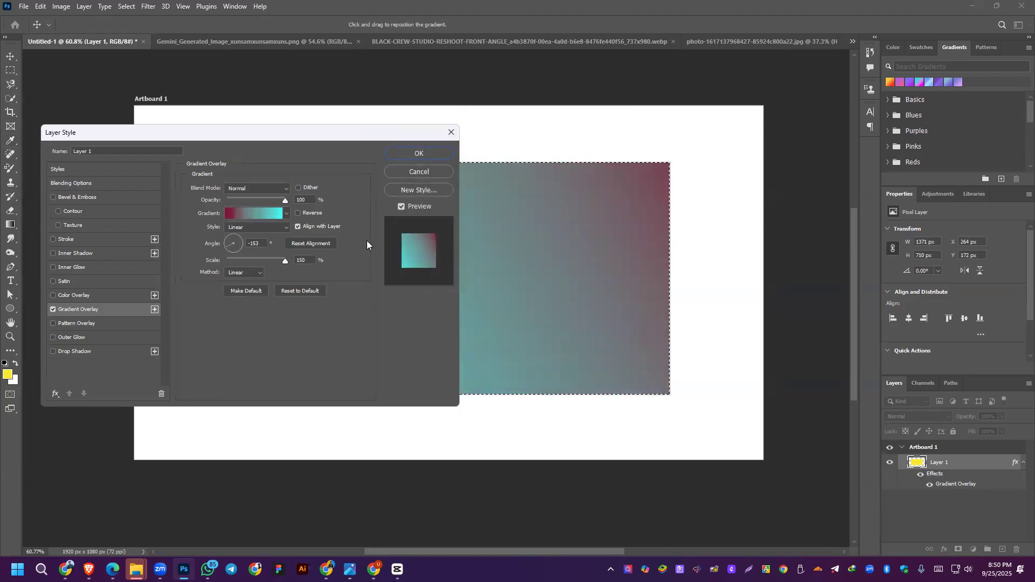
Step: Reopen the overlay gradient for editing and set the maroon-to-cyan midpoint location to 50%
click(253, 212)
mouse_move(429, 284)
mouse_down()
mouse_move(454, 285)
mouse_move(428, 285)
mouse_up()
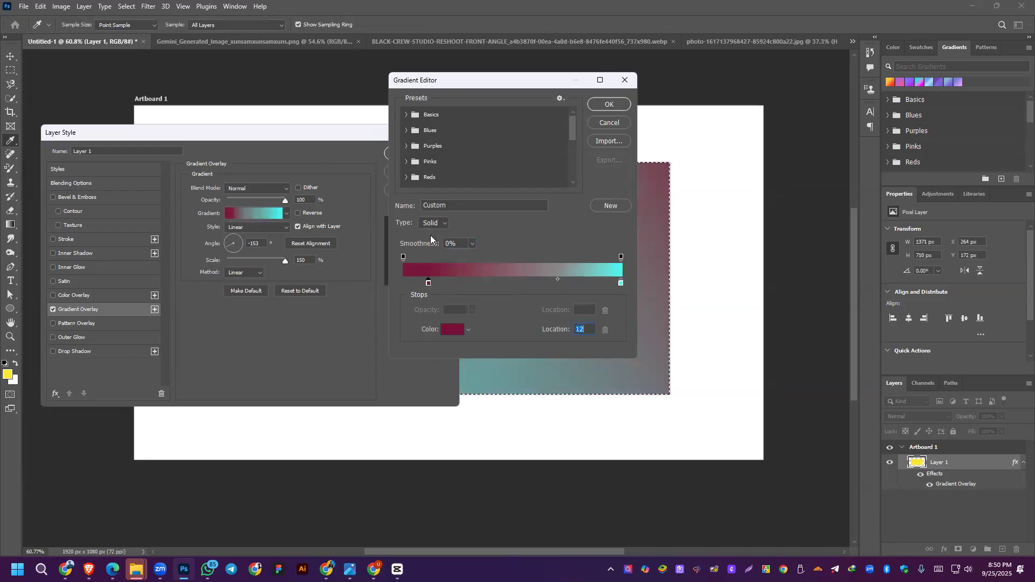
double_click(581, 329)
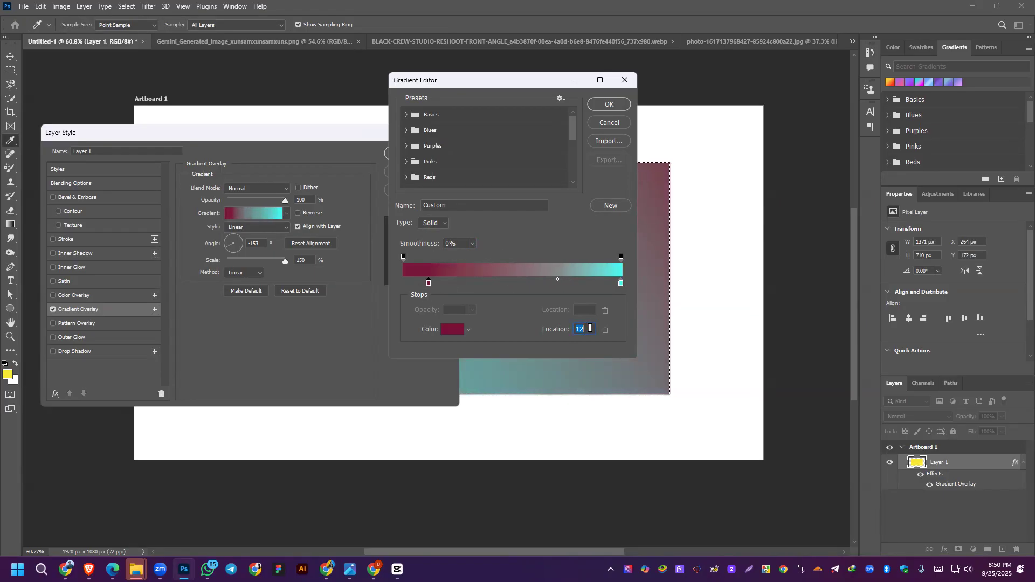
click(558, 279)
drag(556, 280, 532, 280)
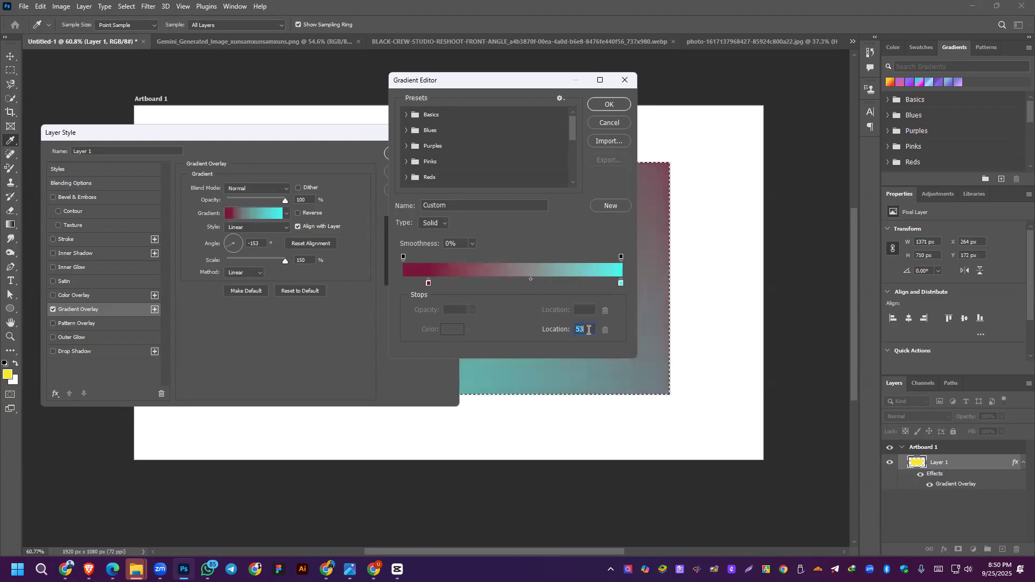
text(50)
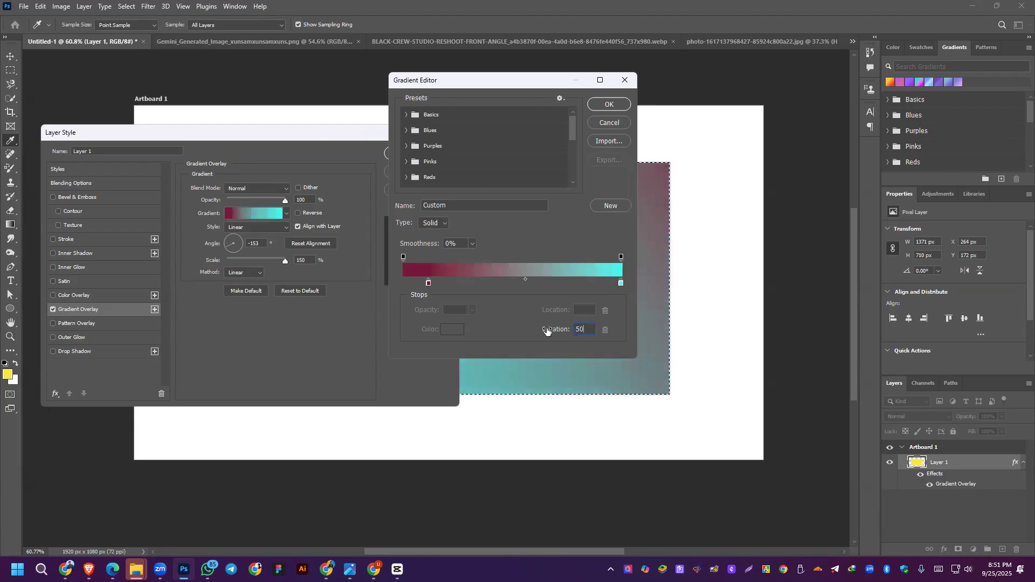
Step: Accept the edited overlay gradient, rotate the Gradient Overlay to an angle of -41° and apply the layer style
key(Return)
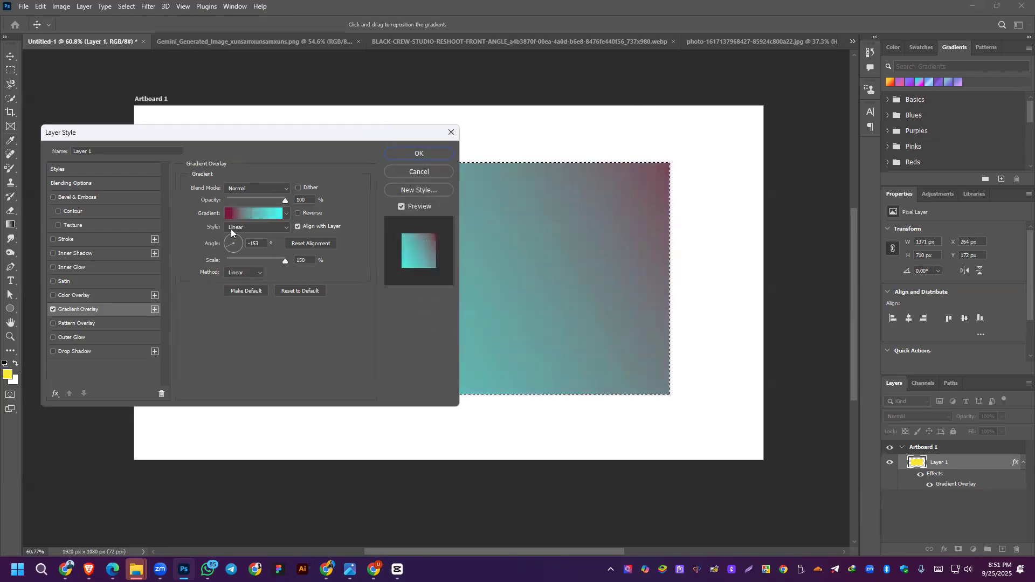
mouse_move(228, 247)
mouse_down()
mouse_move(239, 237)
mouse_move(238, 248)
mouse_up()
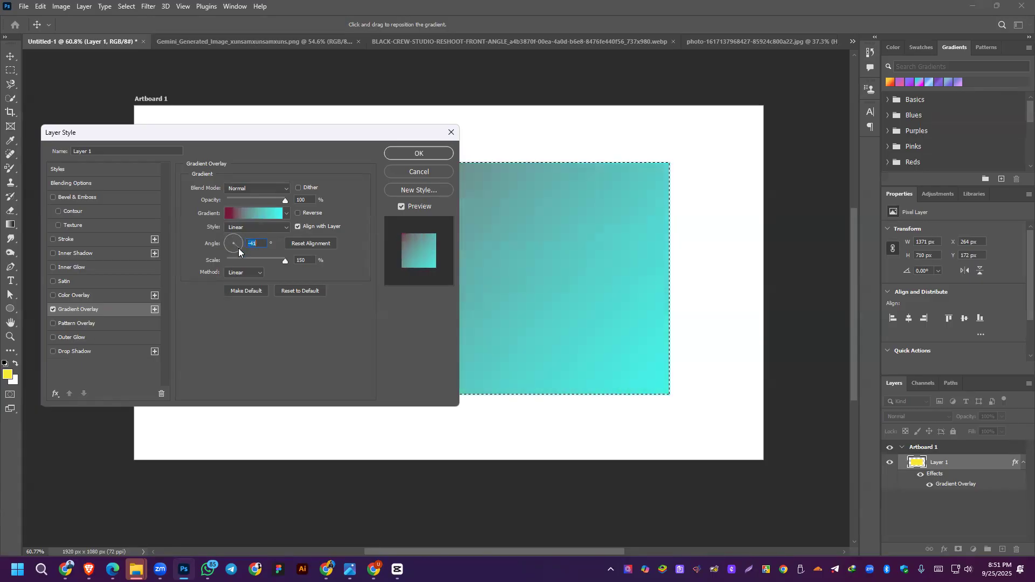
click(413, 155)
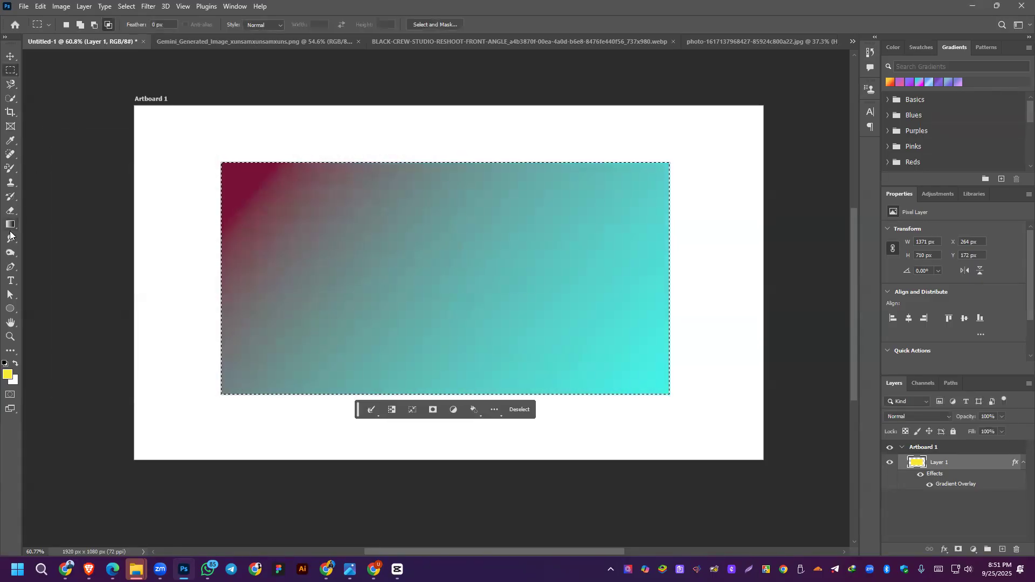
Step: Draw a gradient fill across the selection, apply the peach-to-red Oranges preset and redraw it diagonally at about -20°
key(g)
drag(262, 189, 623, 354)
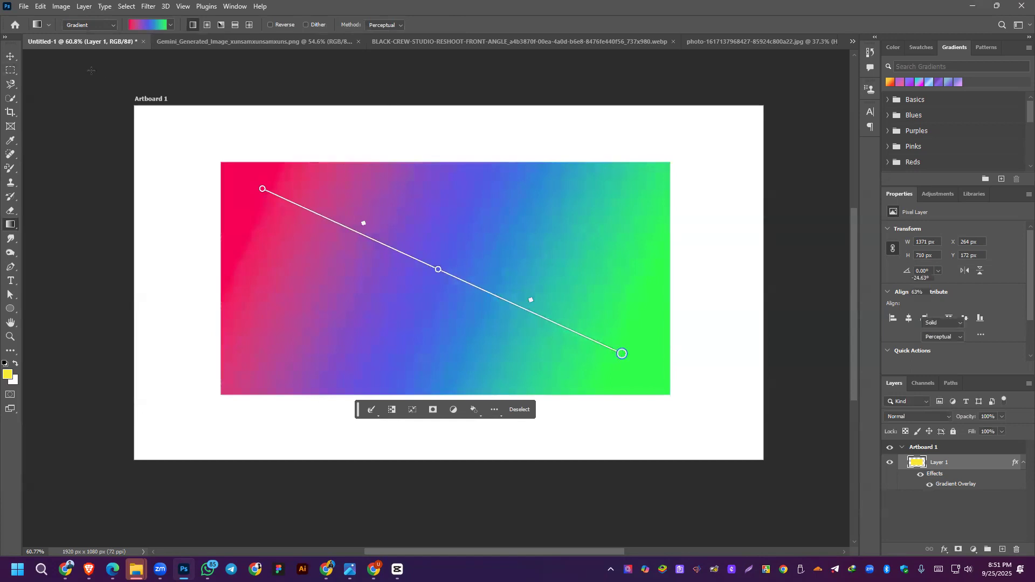
click(171, 26)
click(157, 71)
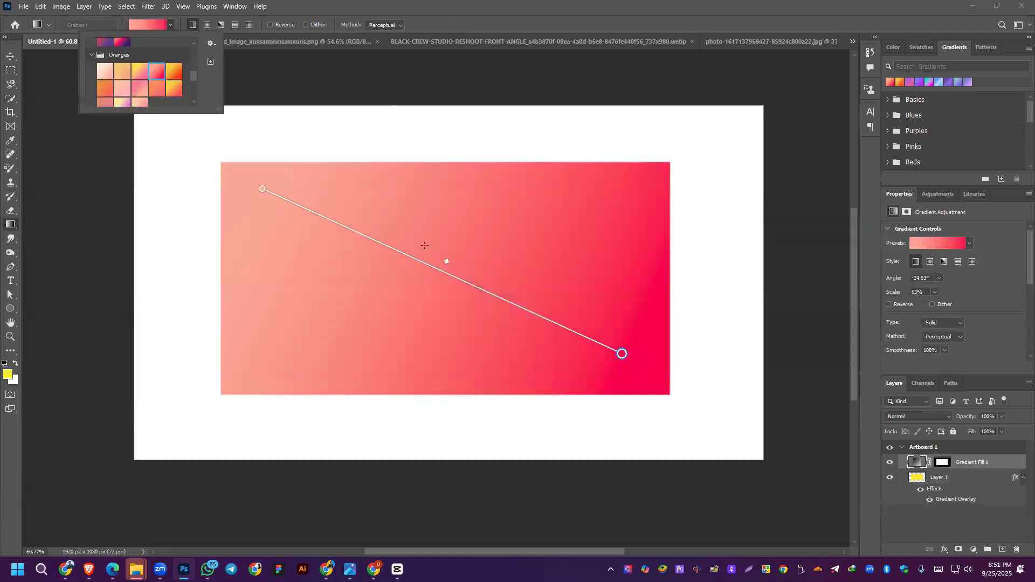
drag(274, 211, 589, 328)
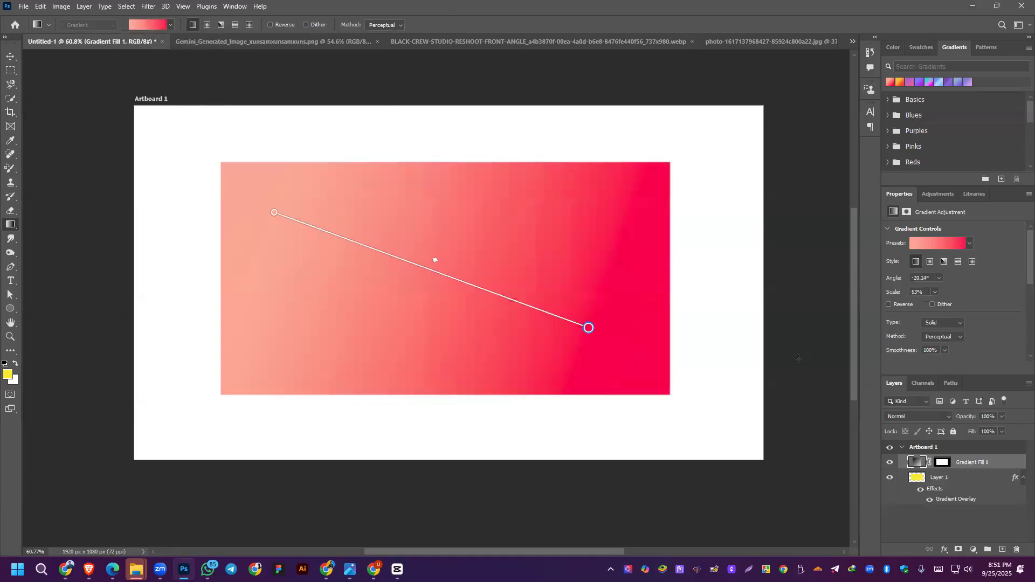
scroll(994, 251, down, 2)
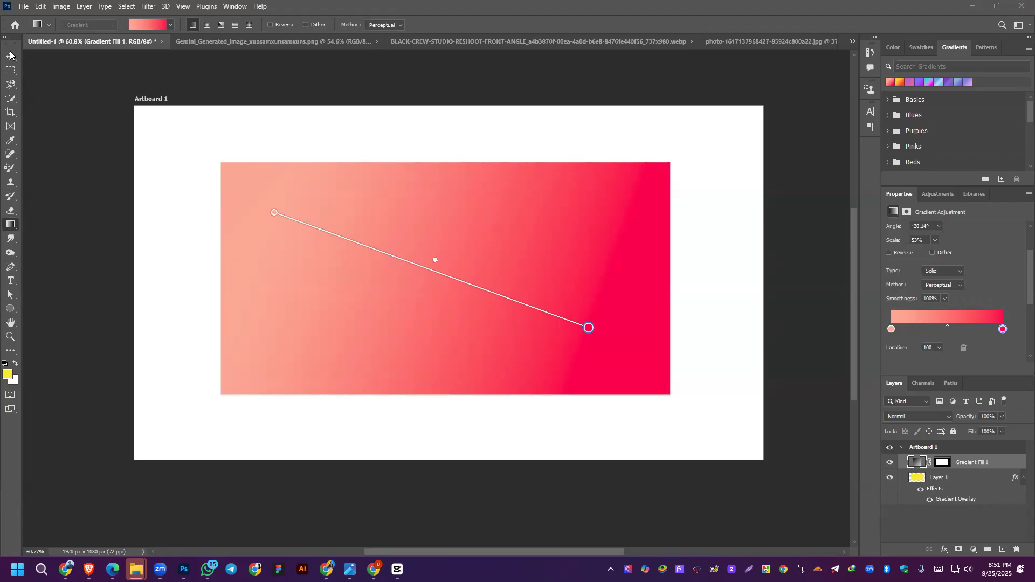
Step: Delete the gradient fill and the overlay layer, and add a new empty layer to the artboard
click(1018, 550)
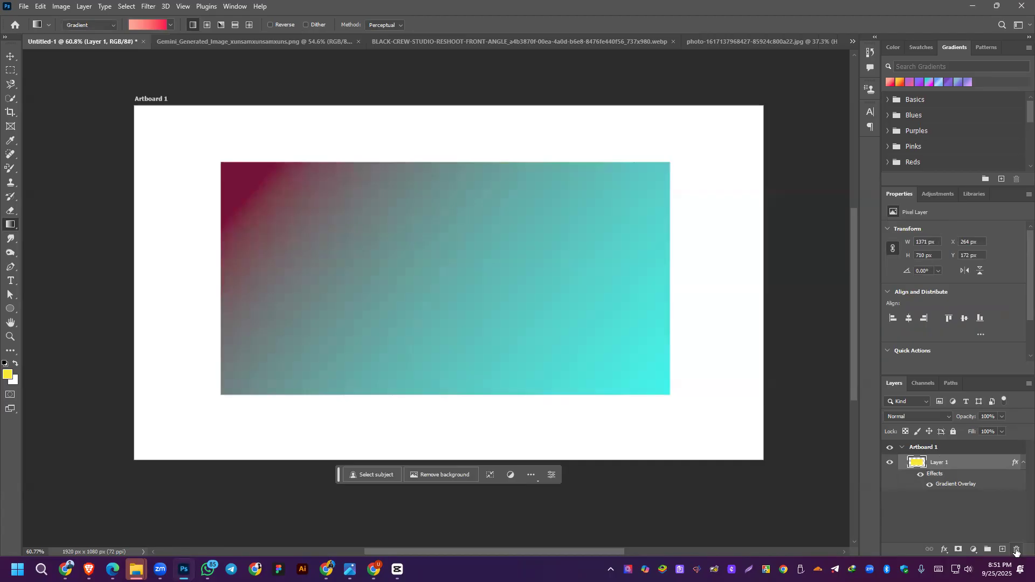
click(1017, 550)
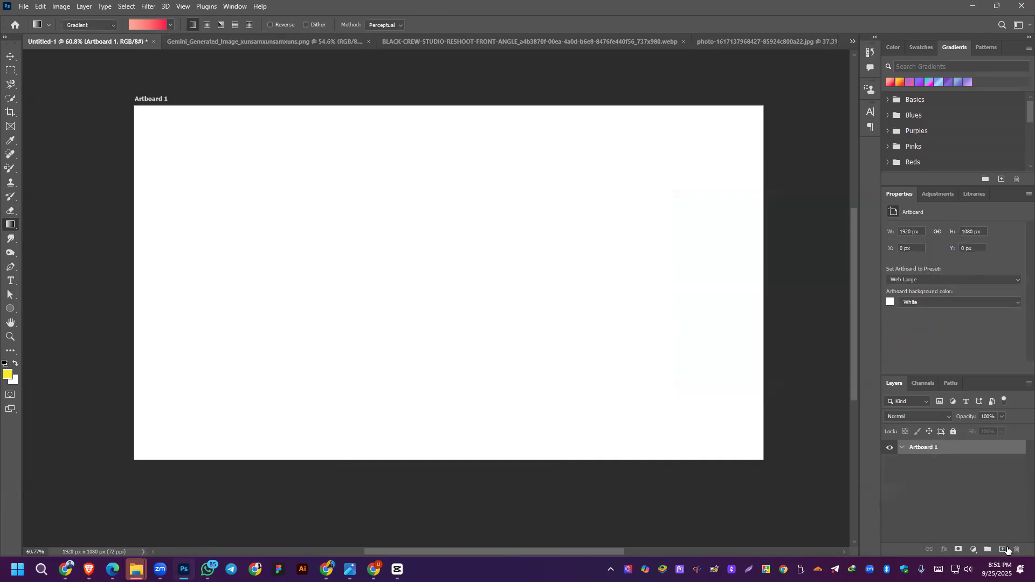
click(1003, 550)
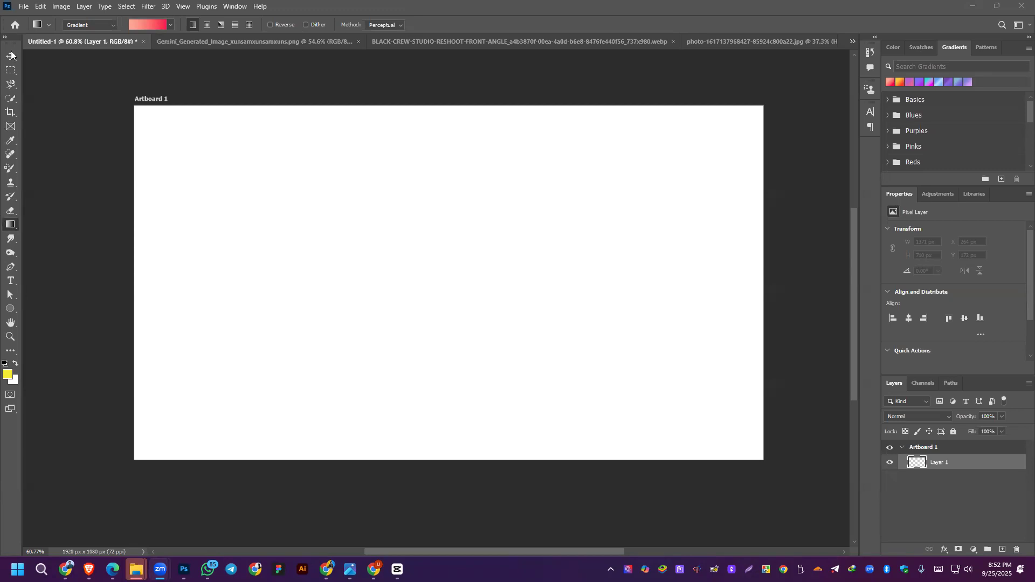
Step: Undo a trial gradient over the whole artboard, select a smaller rectangle and draw the peach-to-red linear gradient in it at about -19°
drag(243, 163, 629, 358)
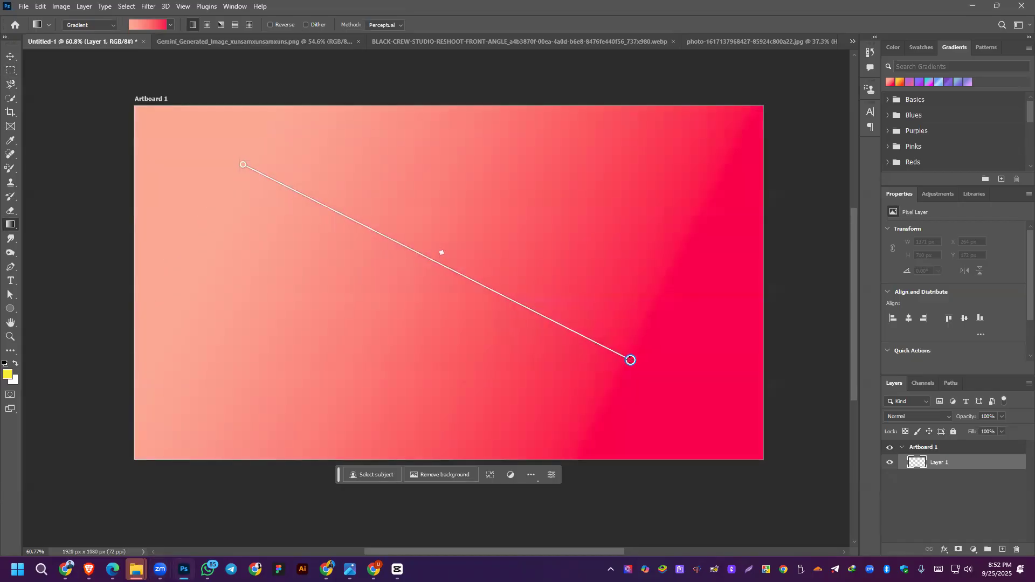
key(ctrl+z)
click(10, 70)
drag(249, 210, 564, 370)
click(11, 225)
drag(276, 236, 528, 321)
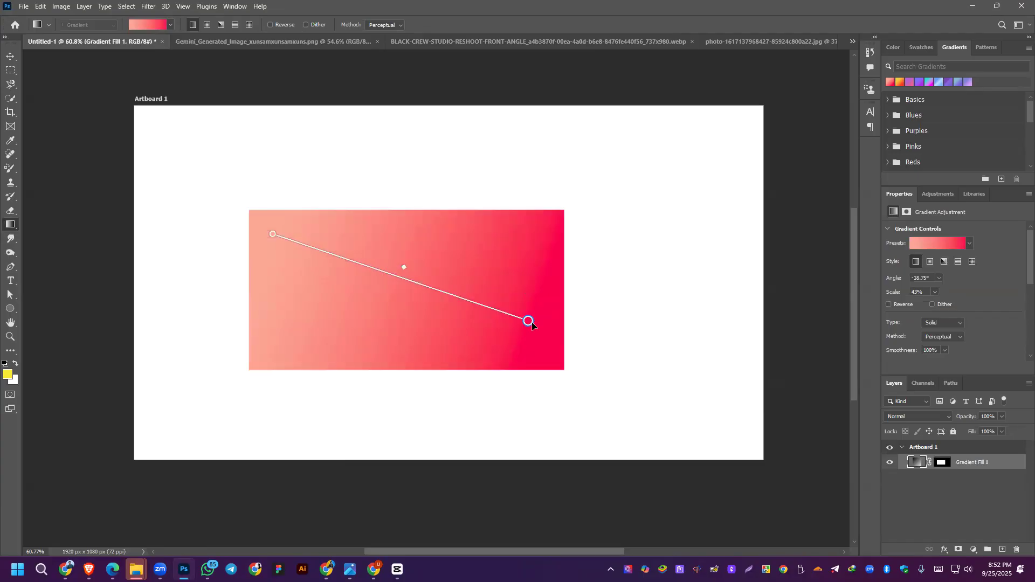
Step: Move the gradient's end points to run from the rectangle's lower-left to upper-right corner at about 25°, and shift the midpoint toward red
drag(529, 321, 556, 349)
drag(273, 235, 262, 408)
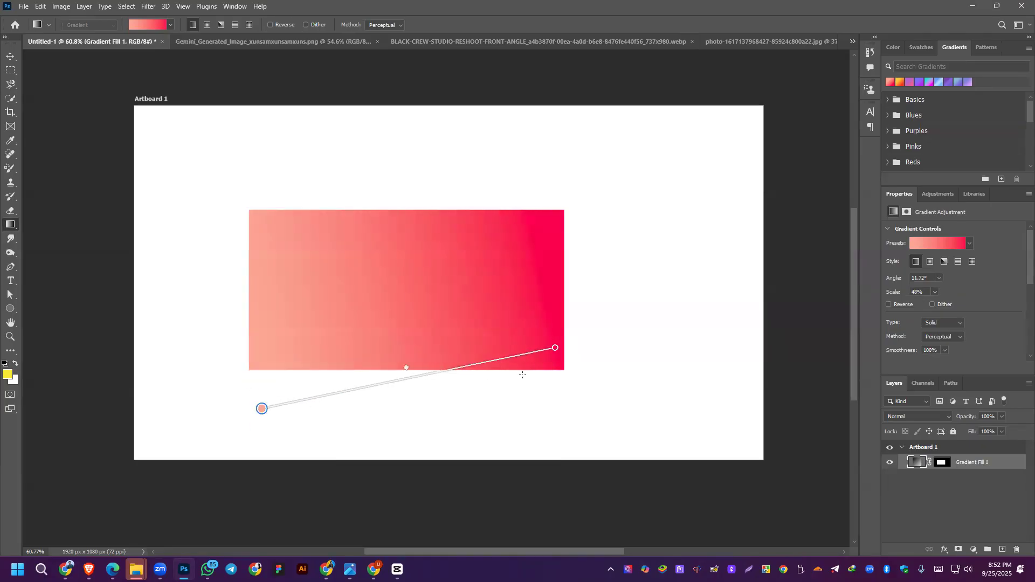
drag(557, 351, 554, 219)
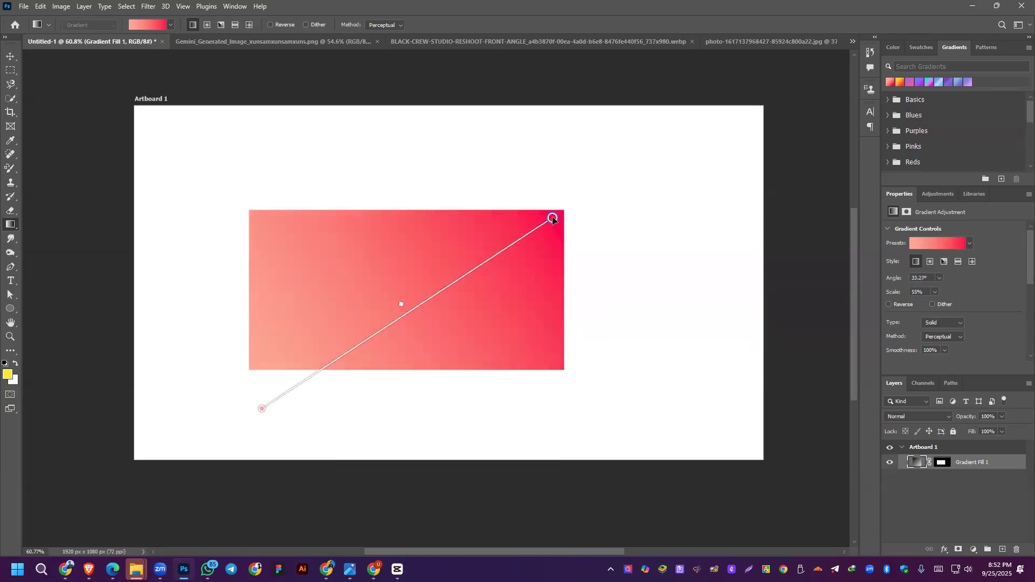
drag(260, 412, 261, 364)
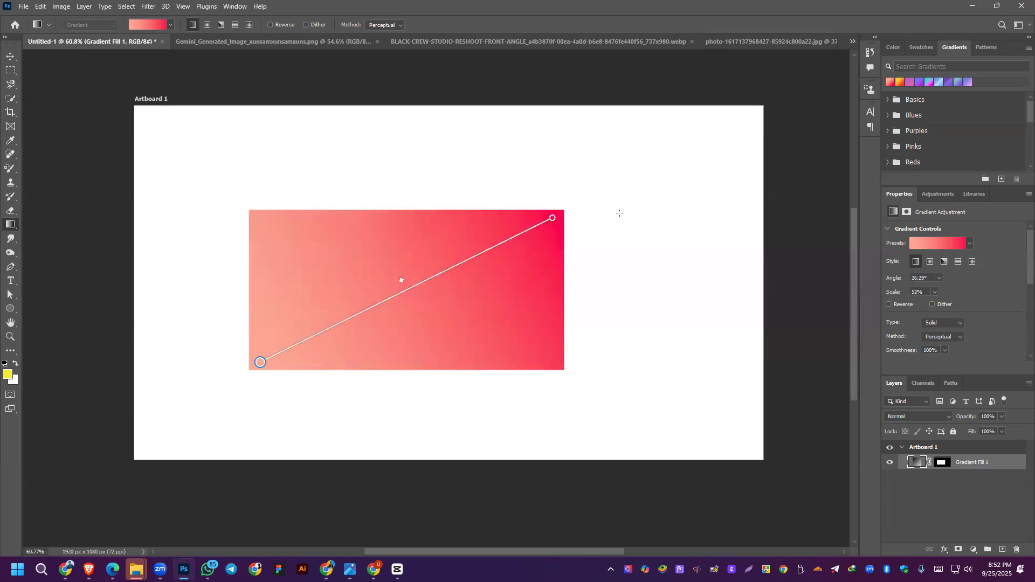
drag(553, 216, 559, 221)
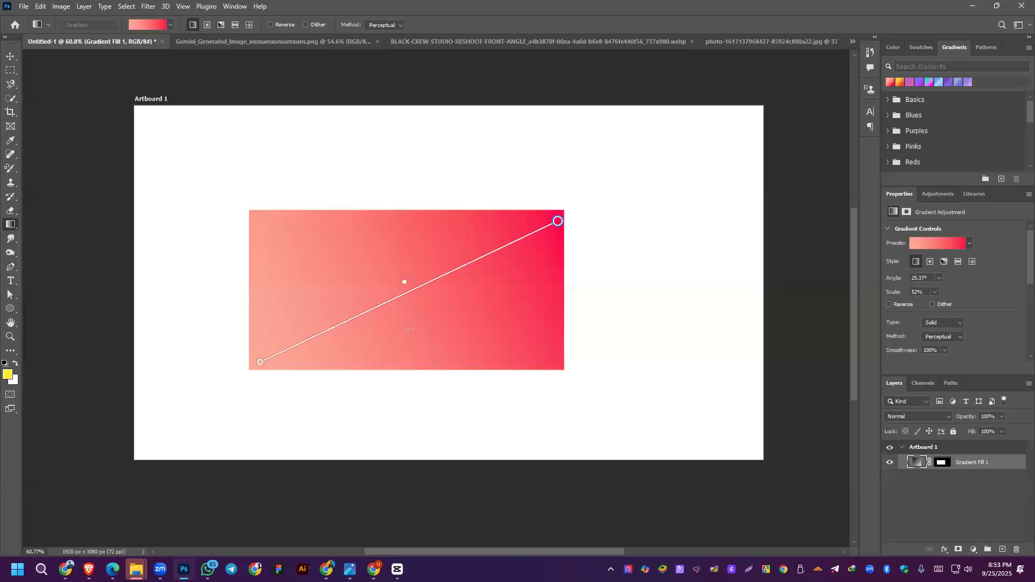
drag(404, 282, 426, 273)
Step: Switch the gradient to the radial style, redraw it near the rectangle's lower edge at about 15% scale, and hide its on-canvas handles
click(206, 27)
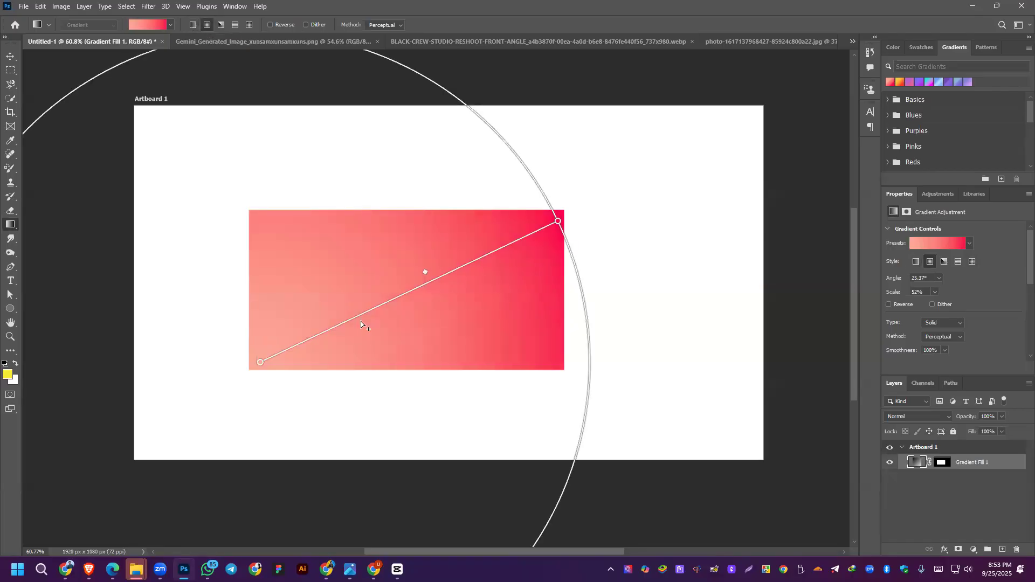
drag(352, 345, 437, 305)
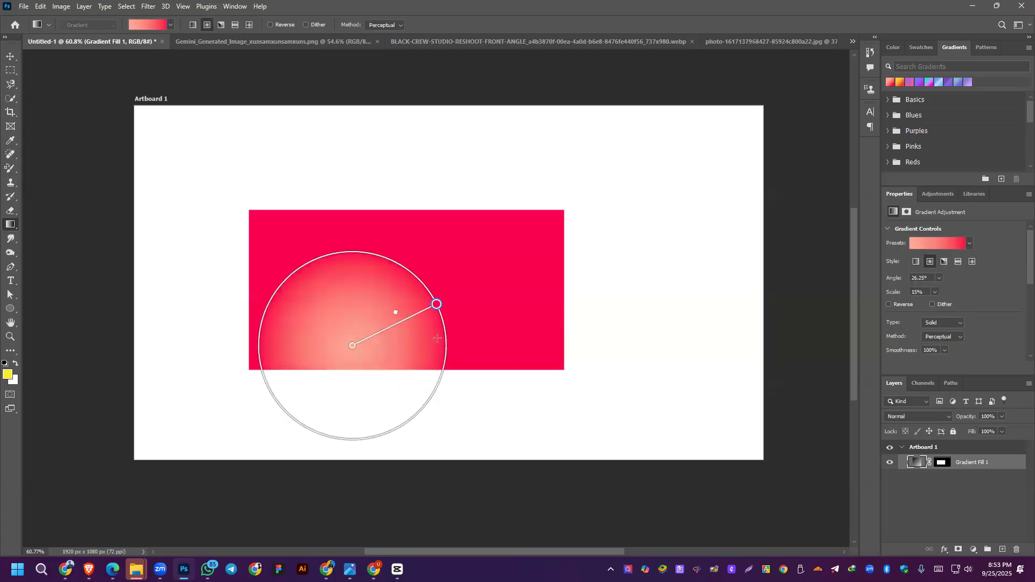
click(8, 56)
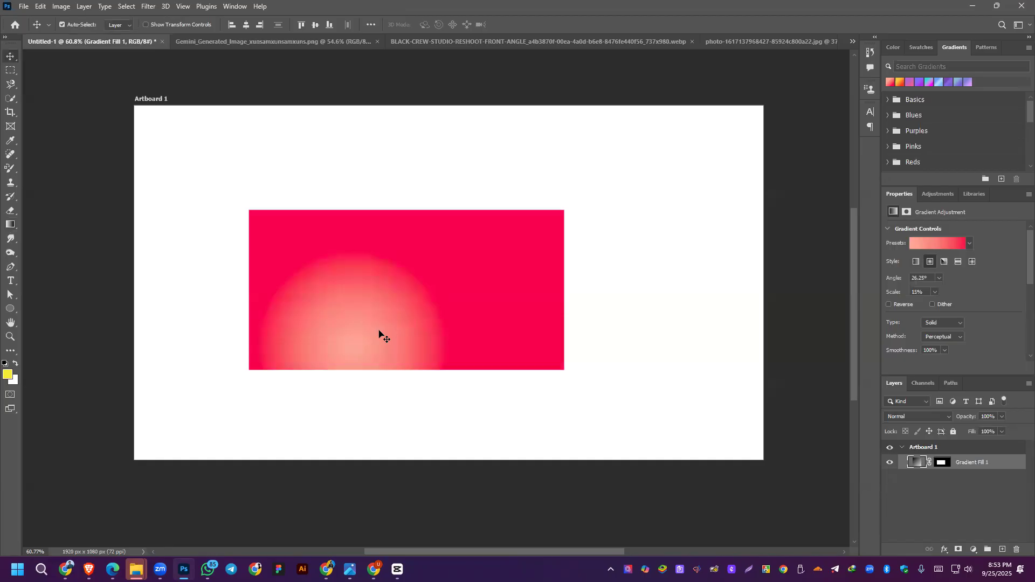
Step: Redraw the radial gradient several times, ending from the rectangle's upper-left corner at about -39°, and shift its midpoint toward the peach center
click(10, 224)
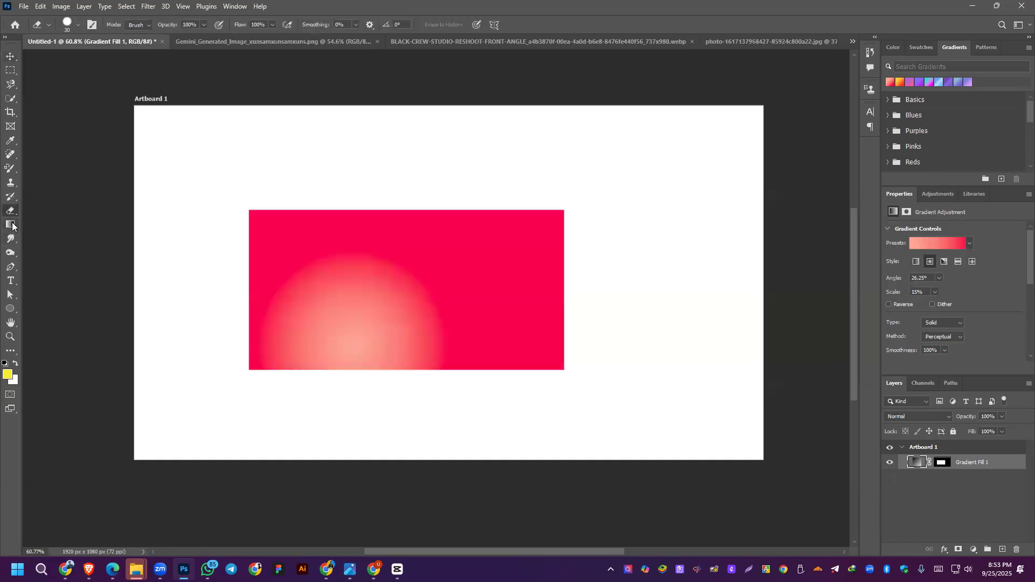
mouse_move(438, 306)
mouse_down()
mouse_move(497, 278)
mouse_move(419, 323)
mouse_move(497, 281)
mouse_move(502, 356)
mouse_move(480, 463)
mouse_move(488, 354)
mouse_up()
drag(276, 284, 316, 368)
mouse_move(250, 211)
mouse_down()
mouse_move(339, 294)
mouse_move(397, 271)
mouse_move(374, 313)
mouse_up()
drag(327, 259, 309, 237)
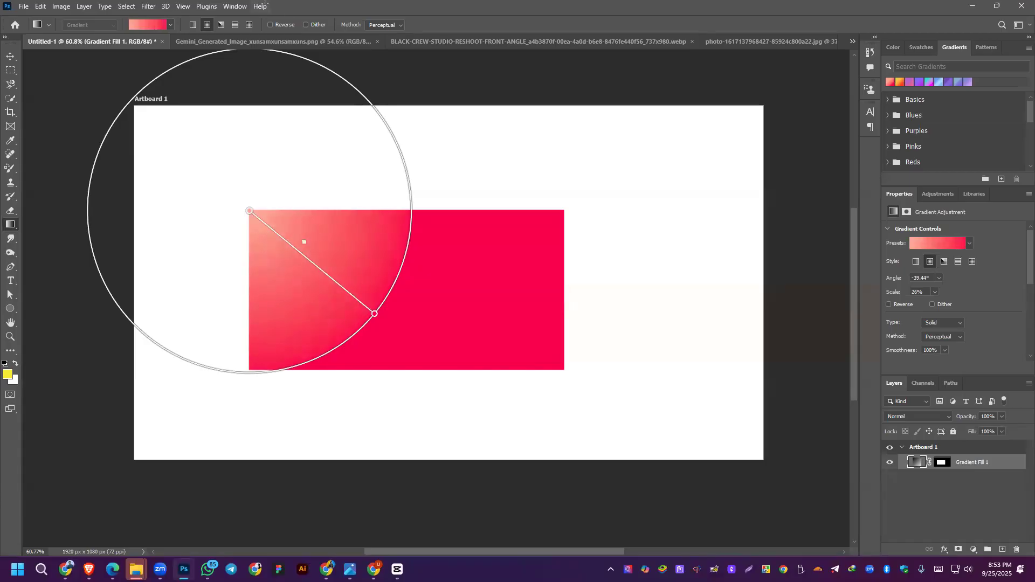
Step: Switch to the angle gradient style, redraw it from inside the rectangle at about -53°, and move its midpoint around toward the red stop
click(222, 24)
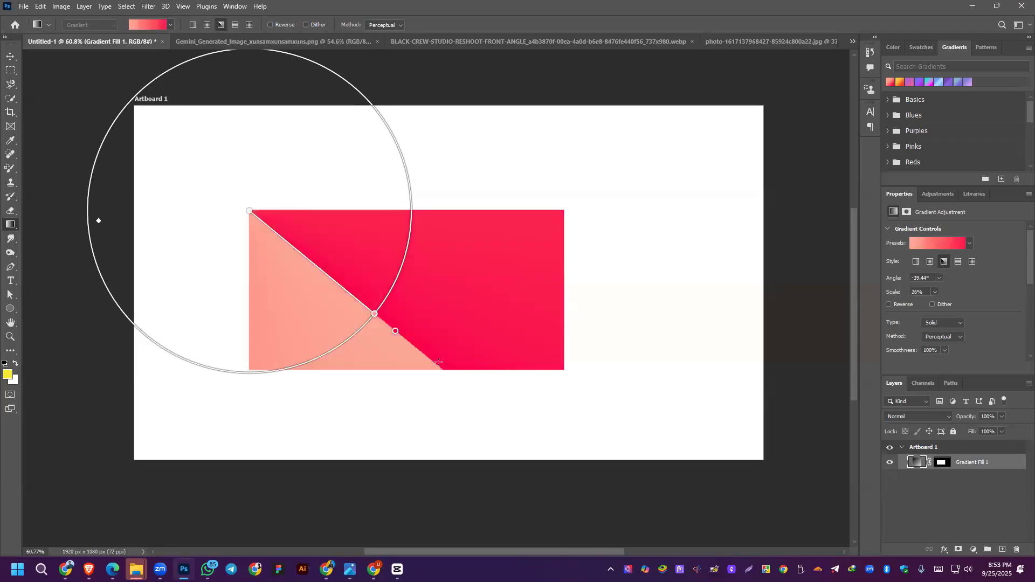
drag(345, 256, 458, 406)
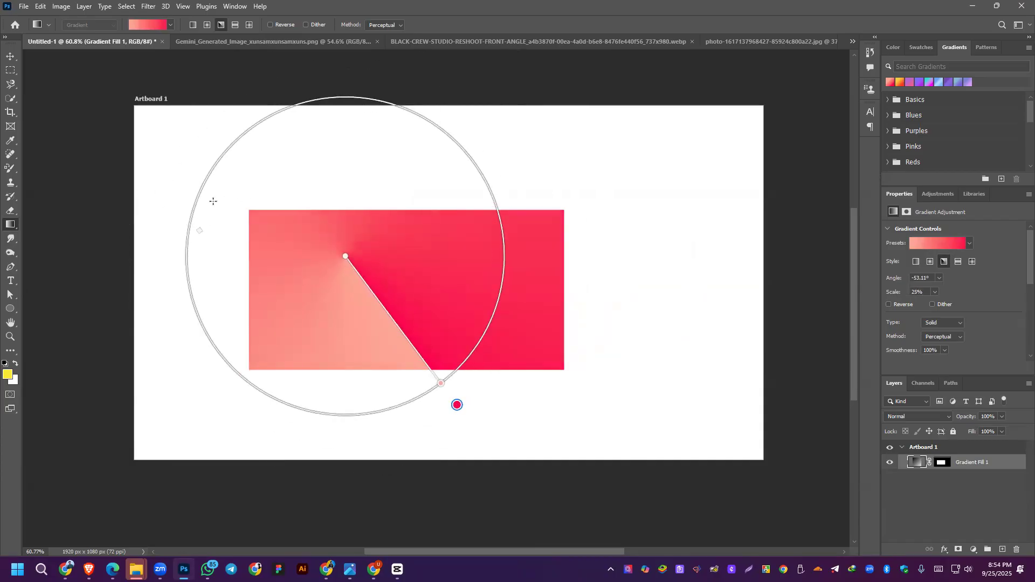
drag(199, 230, 460, 332)
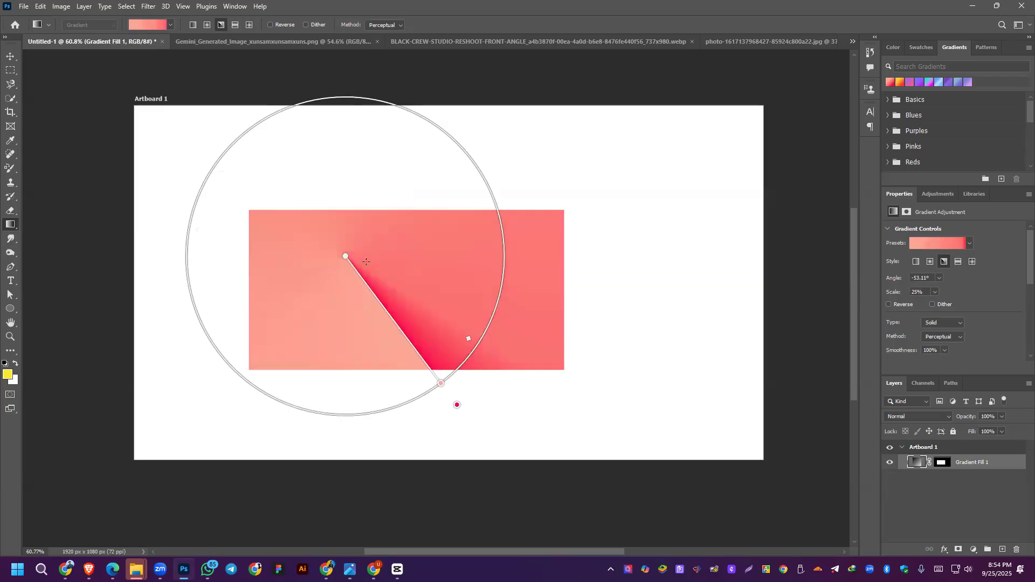
Step: Redraw the angle gradient almost horizontally from the rectangle's middle, adjust its midpoint and shorten it to about 28% scale
drag(366, 262, 543, 272)
mouse_move(351, 316)
mouse_down()
mouse_move(534, 330)
mouse_move(579, 320)
mouse_up()
drag(523, 221, 516, 303)
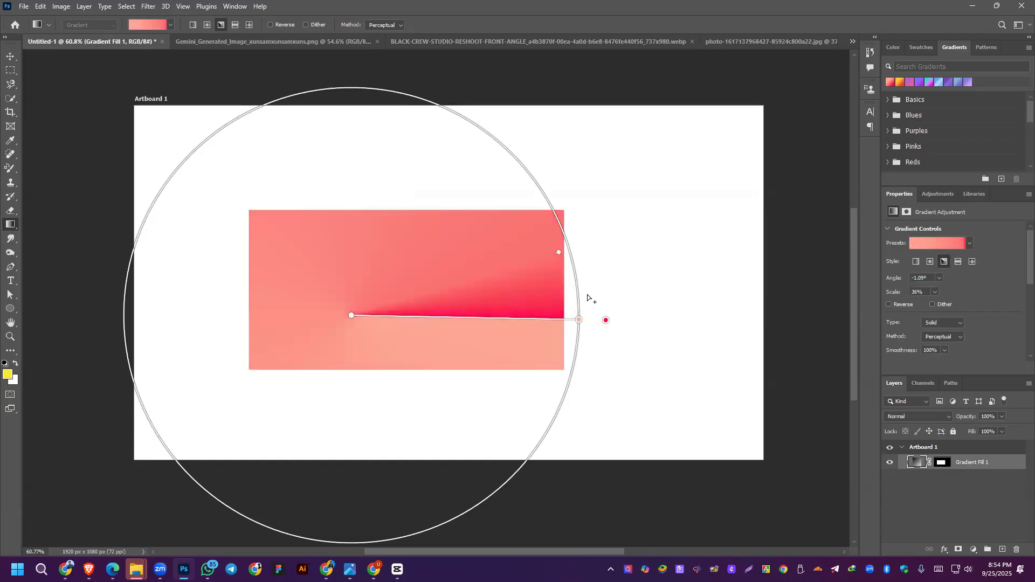
drag(580, 319, 524, 318)
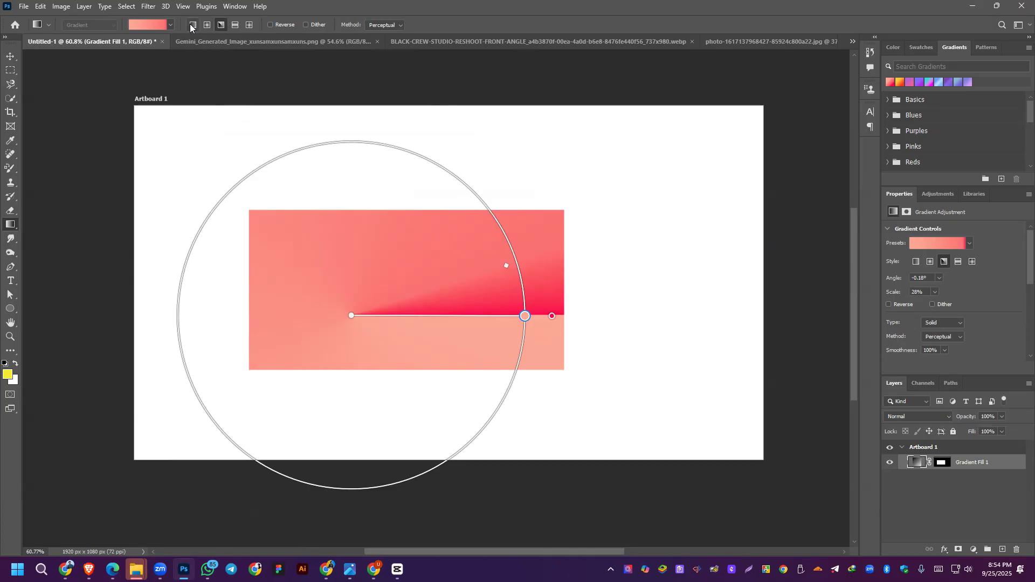
Step: Switch to the reflected gradient style and redraw it as a wide band at about 3° and 16% scale
click(235, 25)
drag(264, 283, 281, 283)
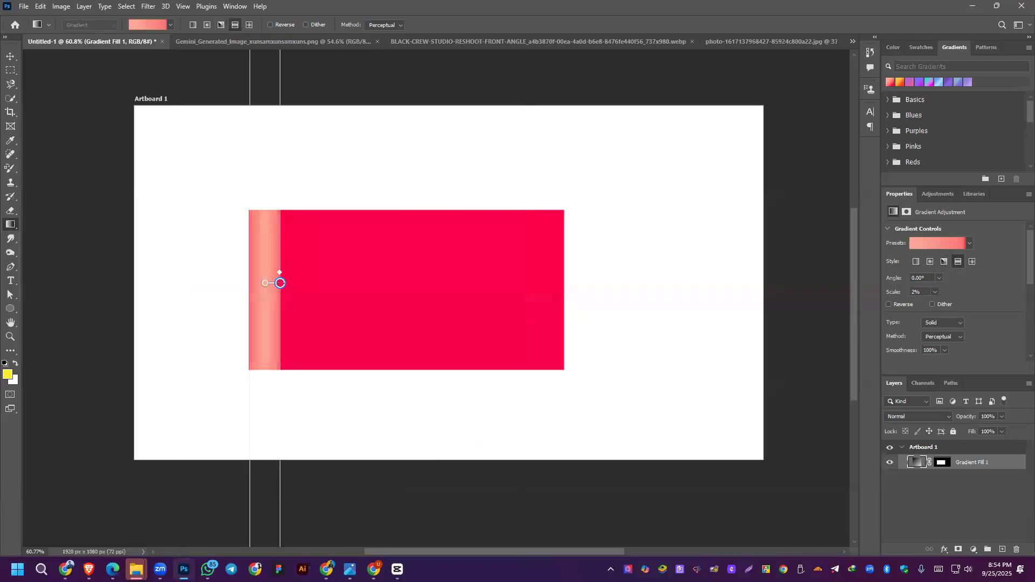
drag(372, 289, 473, 284)
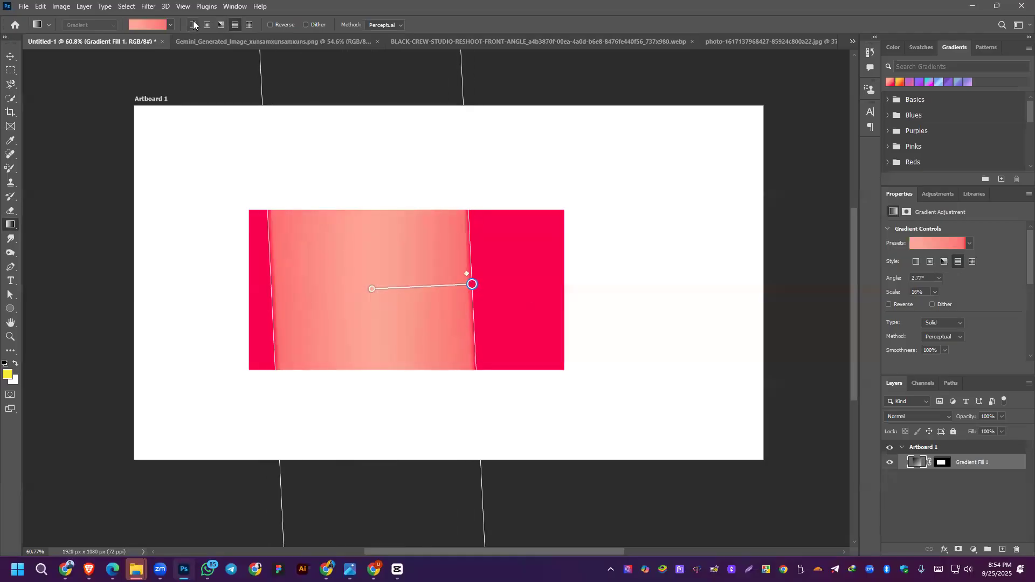
Step: Apply the yellow-to-red Oranges preset and redraw the reflected gradient from the rectangle's middle to its left edge at about 21% scale
click(170, 24)
click(178, 74)
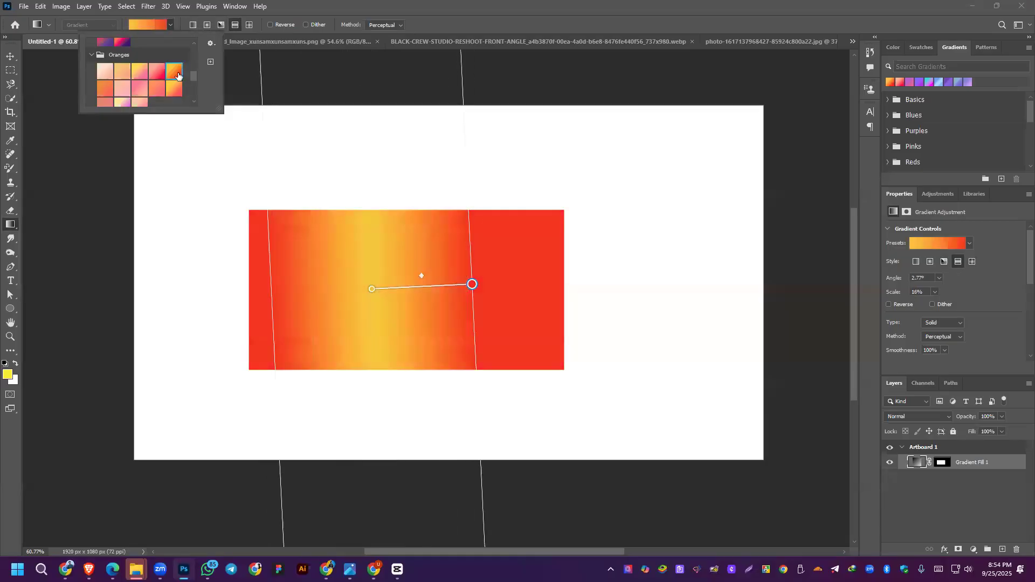
mouse_move(397, 261)
mouse_down()
mouse_move(548, 259)
mouse_move(529, 259)
mouse_up()
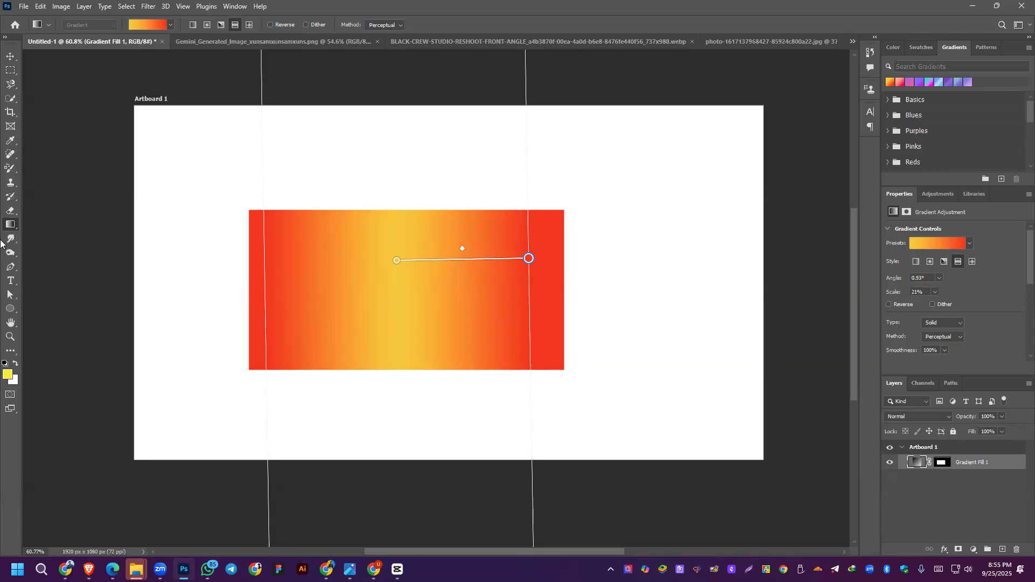
drag(399, 263, 392, 309)
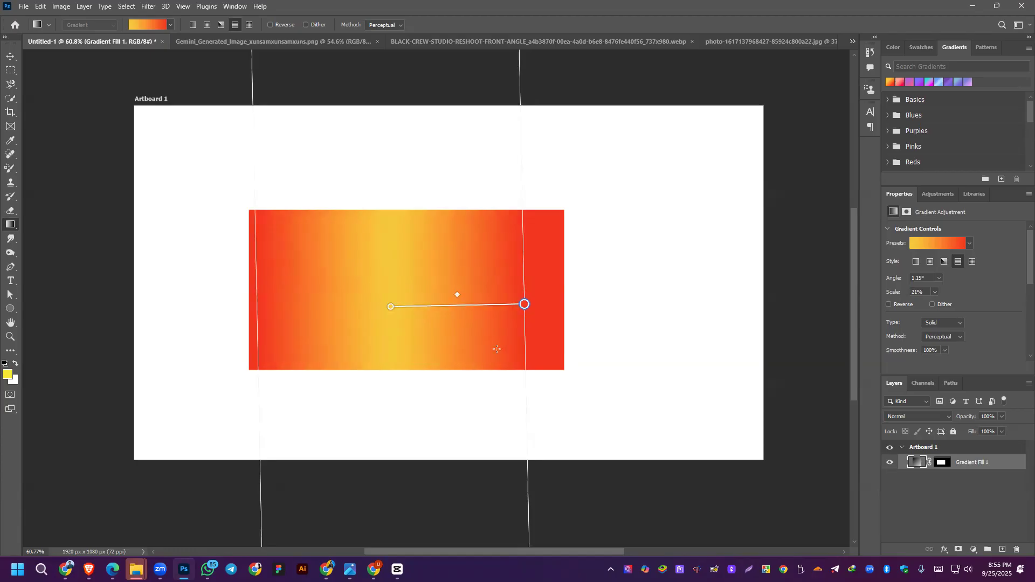
drag(383, 273, 249, 274)
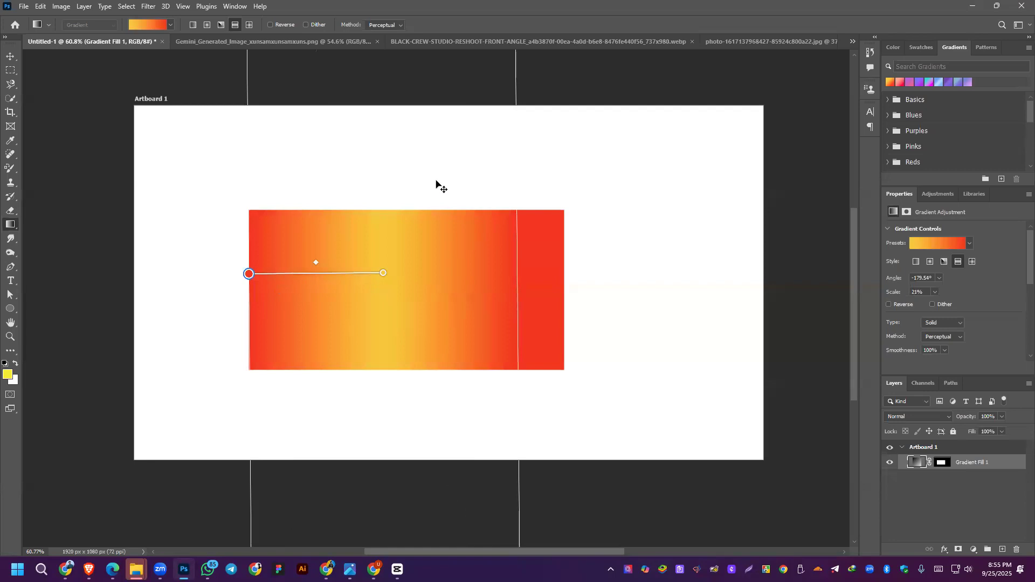
Step: Switch to the diamond gradient style and redraw it several times, ending in the rectangle's right half at about -46° and 11% scale
click(249, 26)
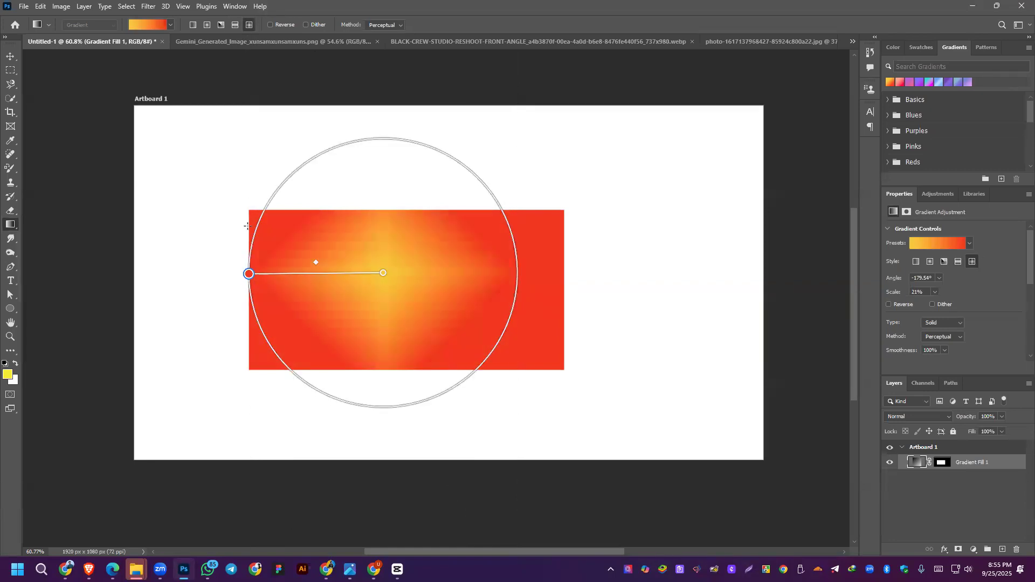
drag(251, 212, 398, 337)
drag(400, 276, 440, 291)
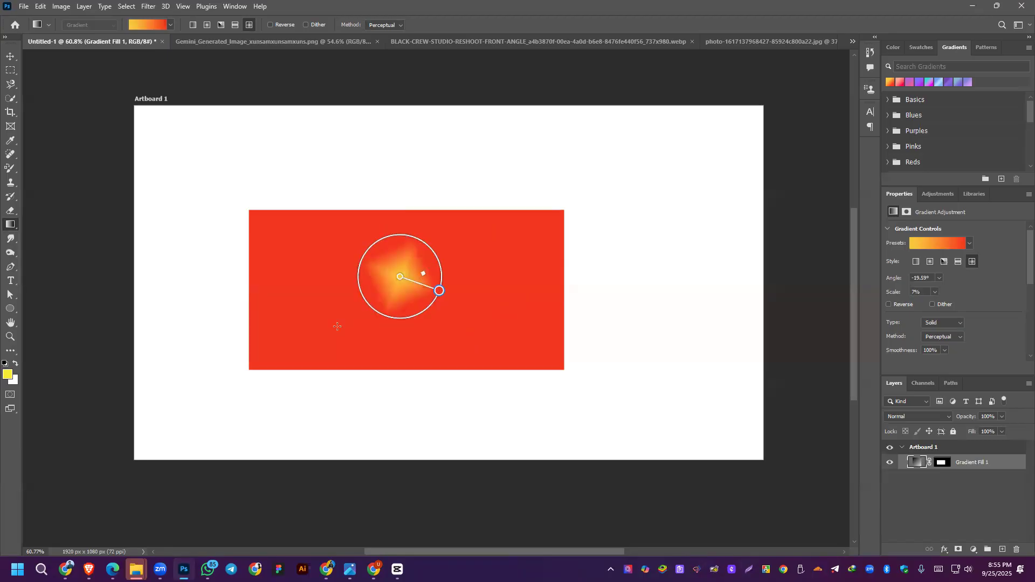
drag(315, 343, 349, 290)
drag(476, 274, 527, 327)
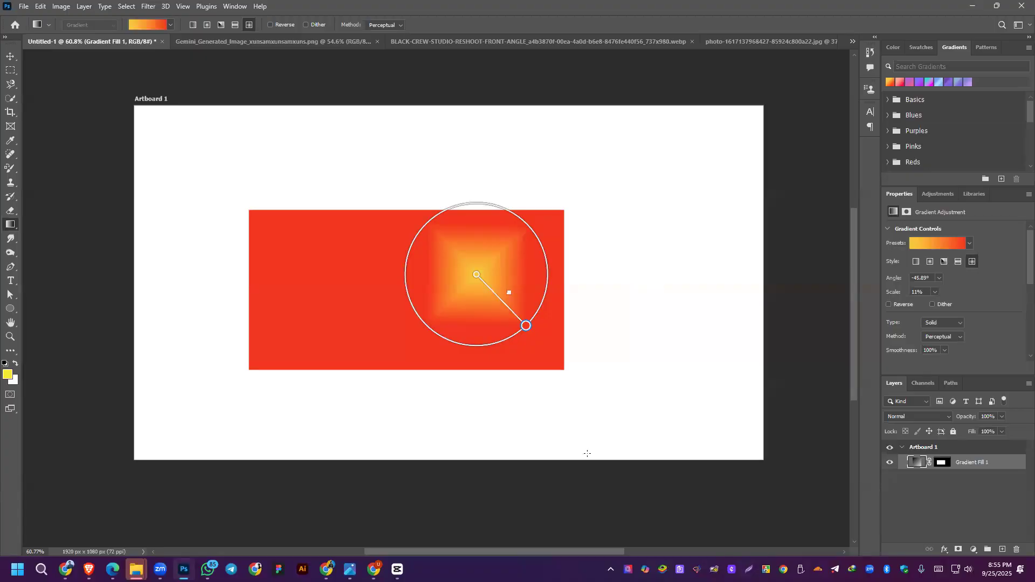
scroll(981, 285, down, 4)
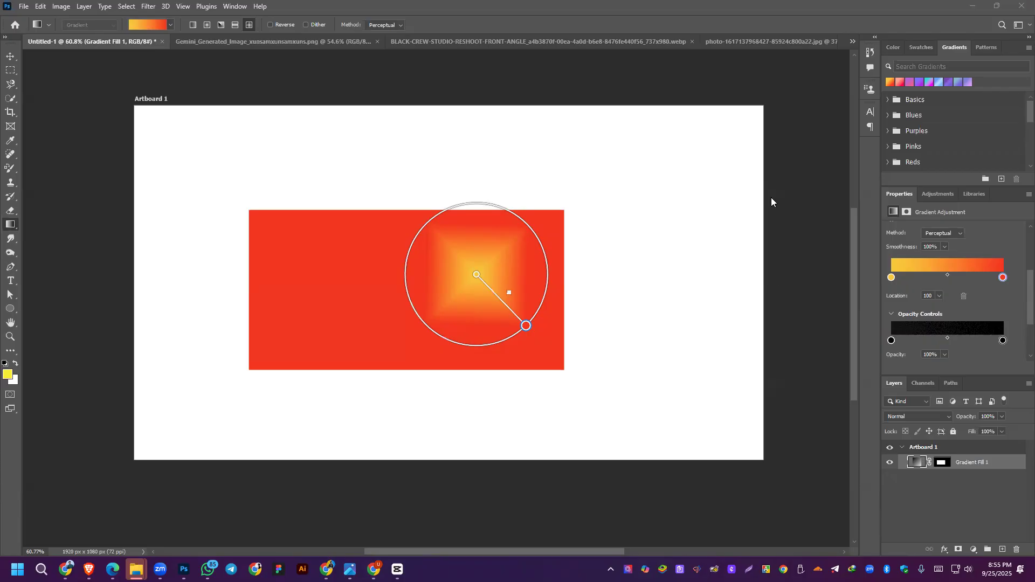
click(24, 6)
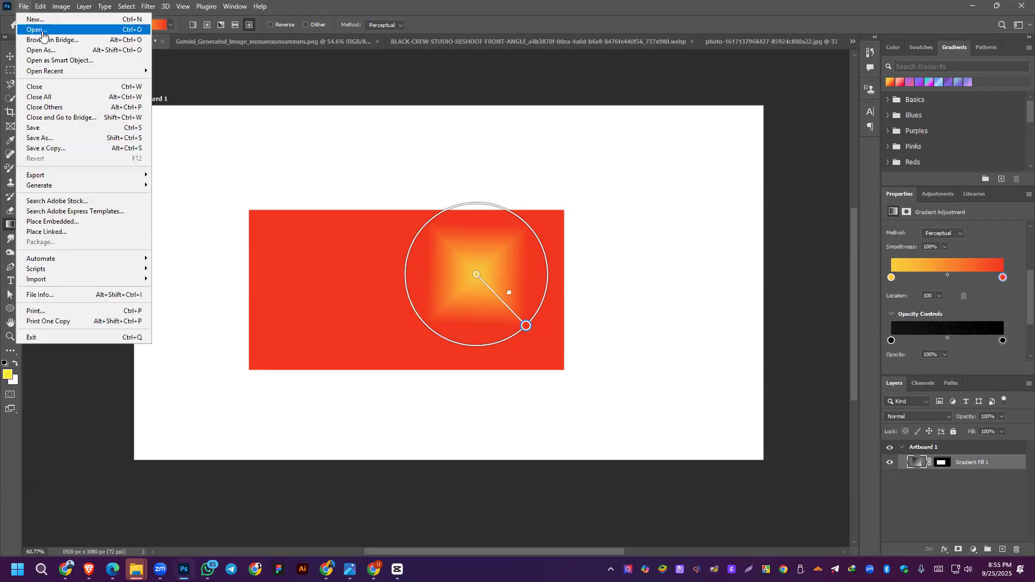
click(43, 34)
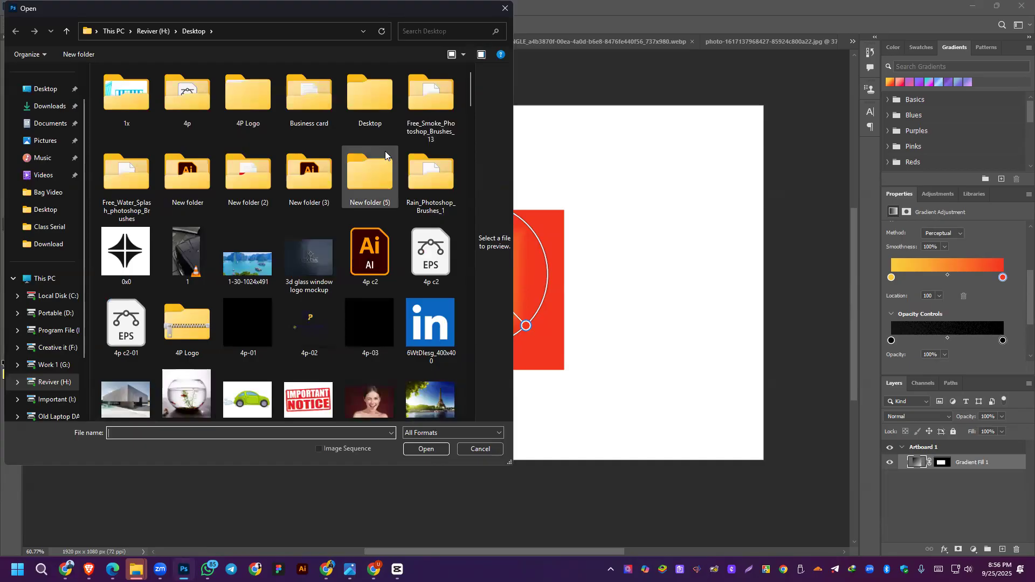
click(501, 9)
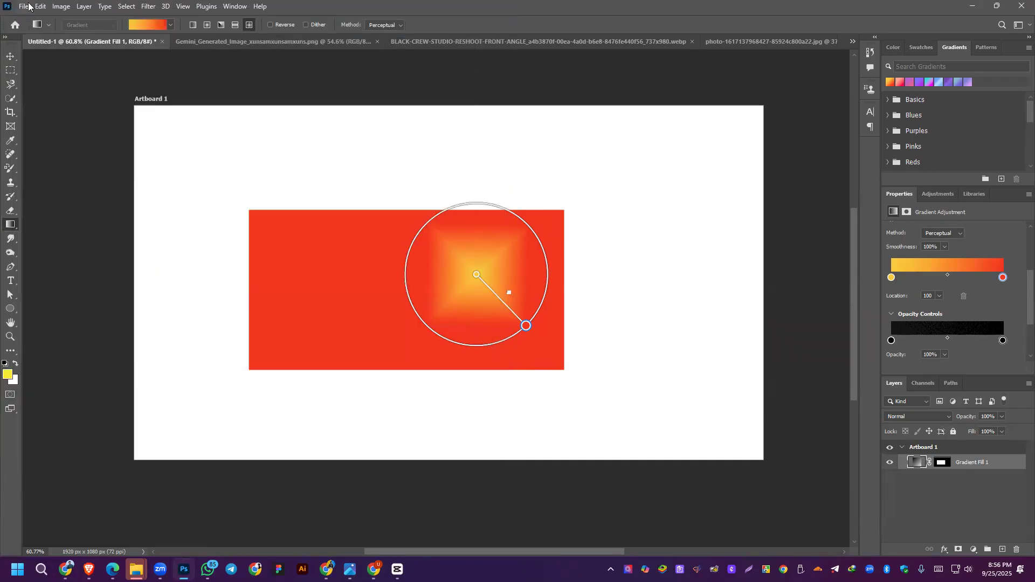
click(40, 6)
click(24, 7)
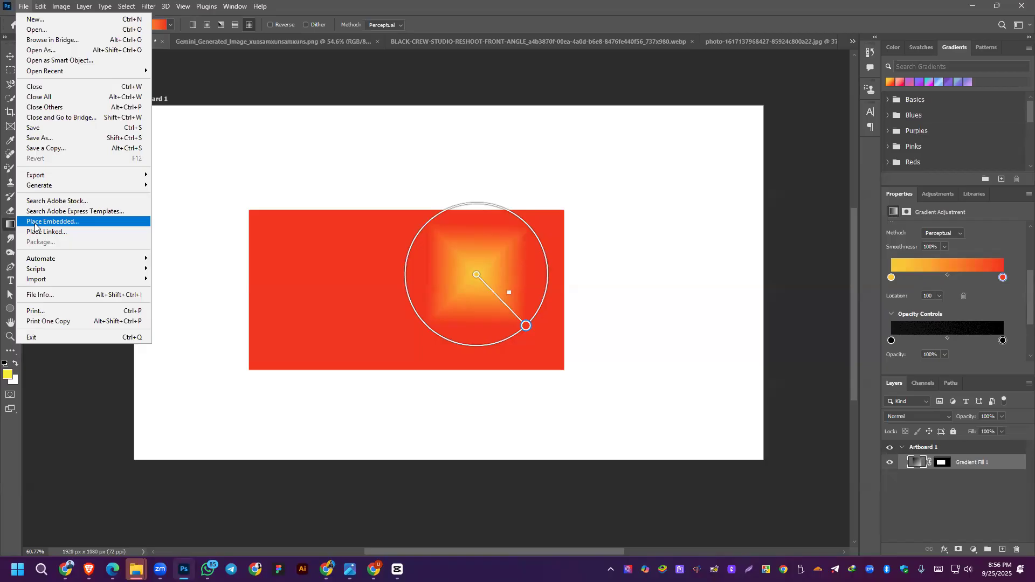
click(509, 5)
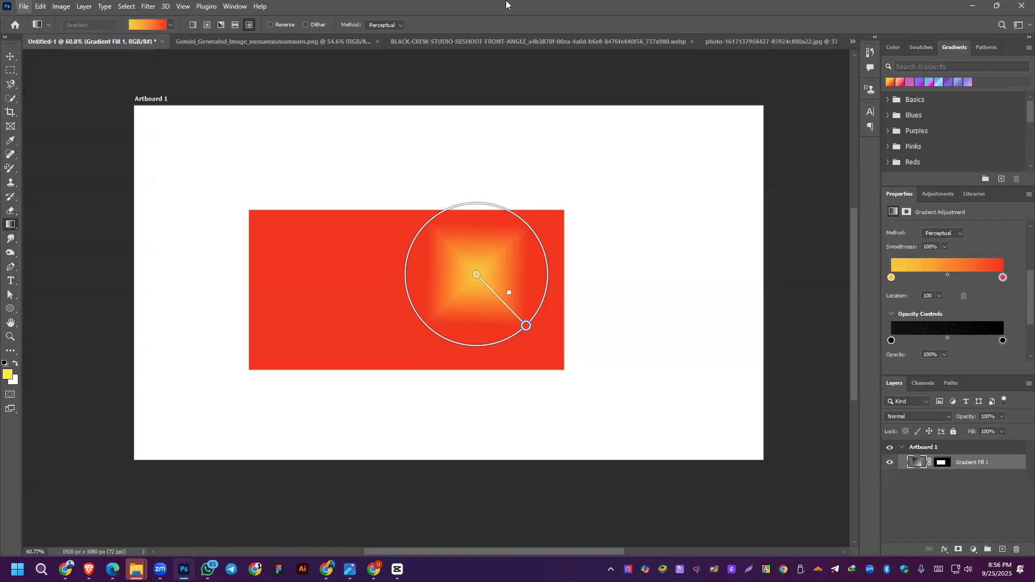
Step: Switch to the linear gradient style and redraw it almost horizontally from the rectangle's left third to near its right edge
click(194, 25)
drag(334, 274, 535, 276)
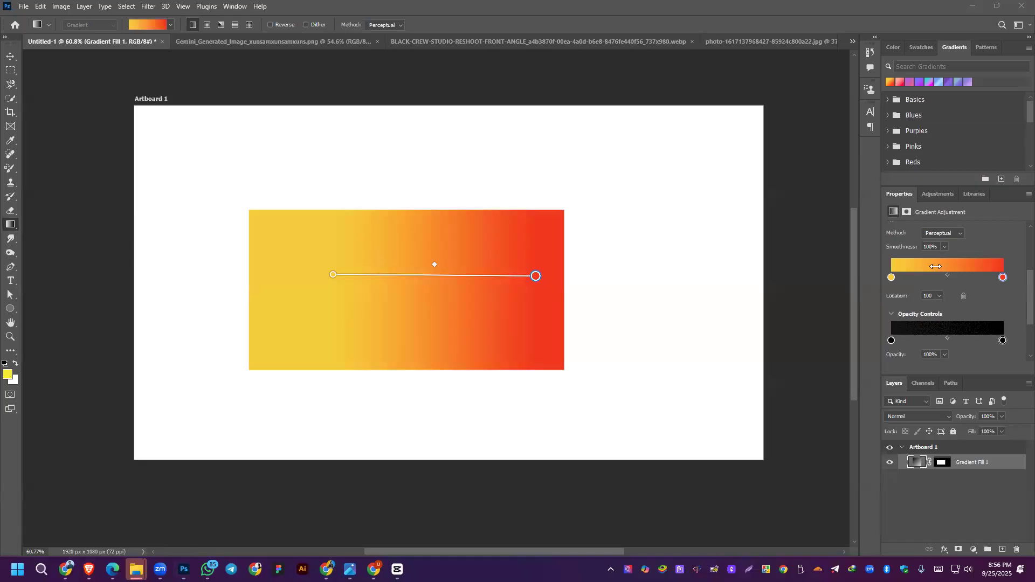
Step: Lower the opacity of the gradient's starting opacity stop to 0% so the yellow end turns fully transparent
scroll(935, 268, down, 1)
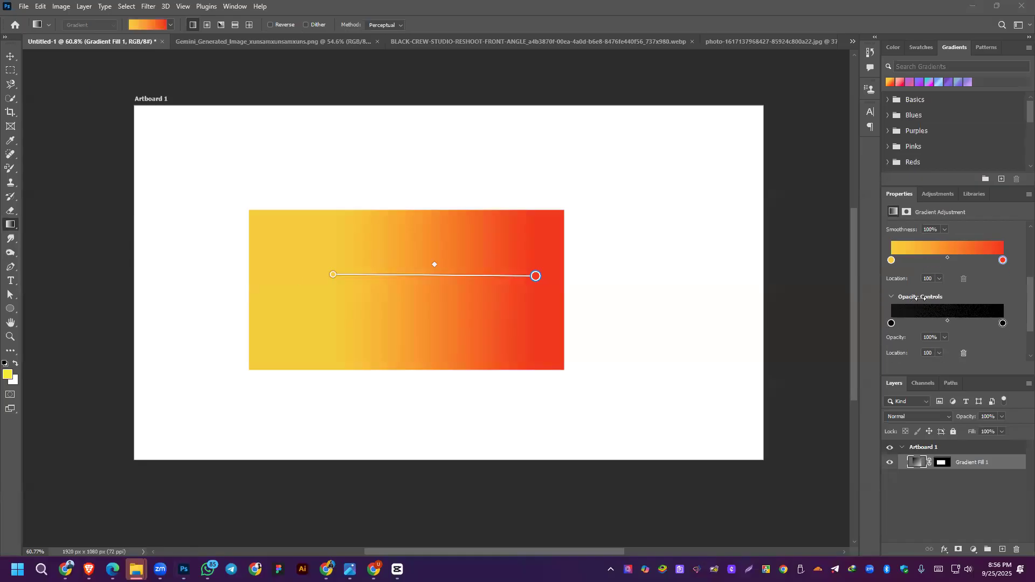
click(891, 323)
click(932, 338)
scroll(932, 338, down, 20)
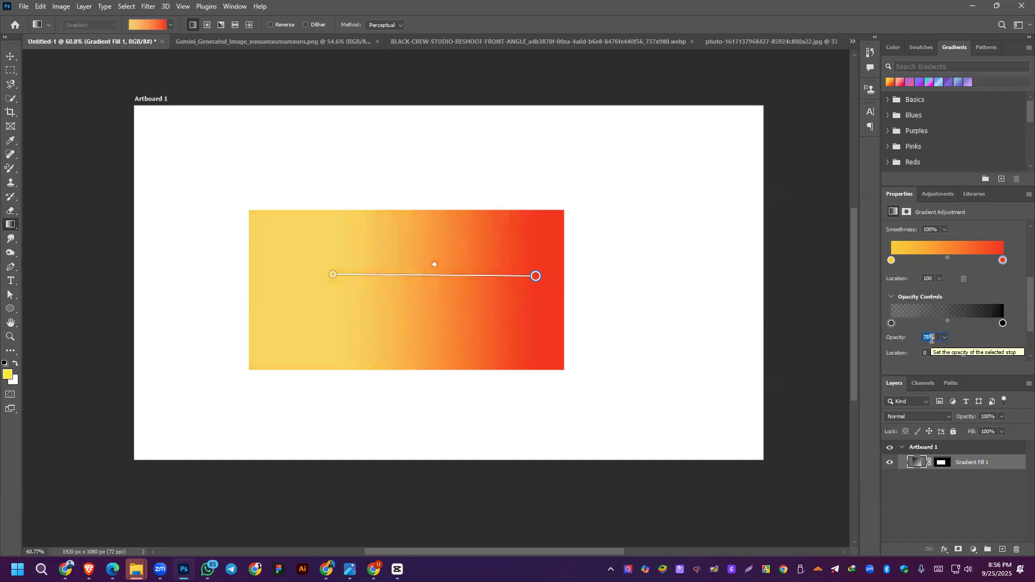
scroll(932, 338, down, 13)
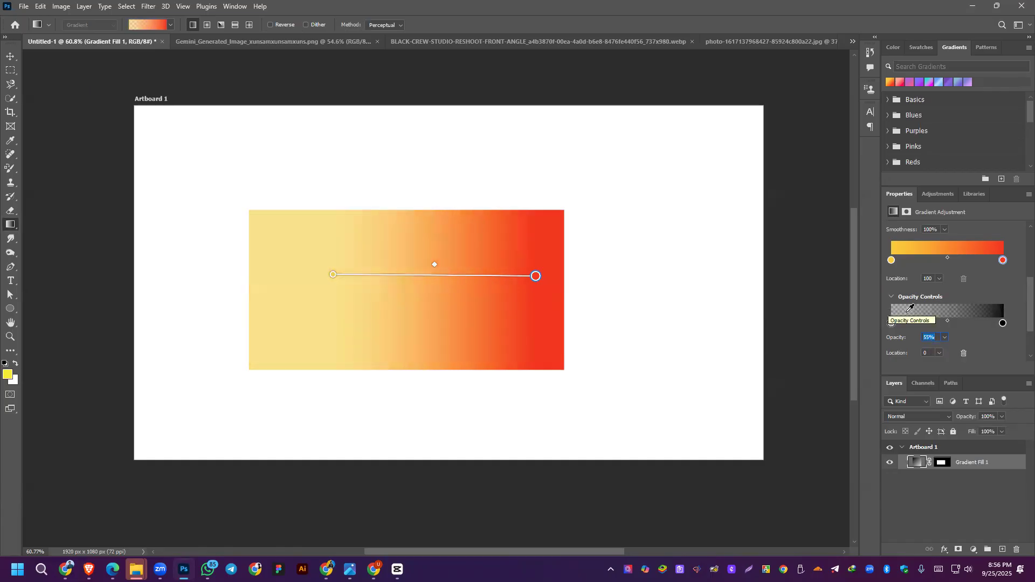
scroll(935, 338, down, 20)
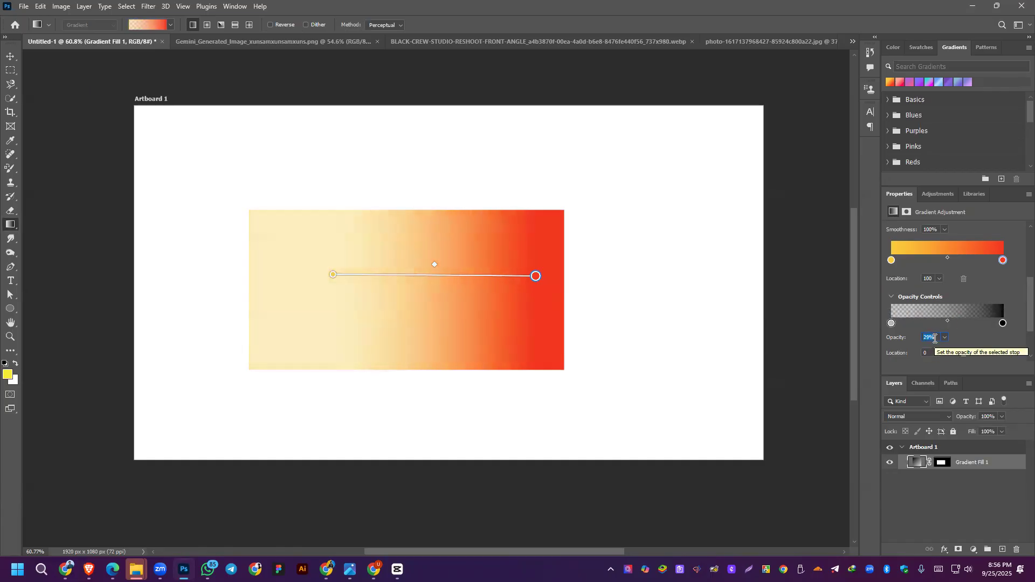
scroll(935, 338, down, 20)
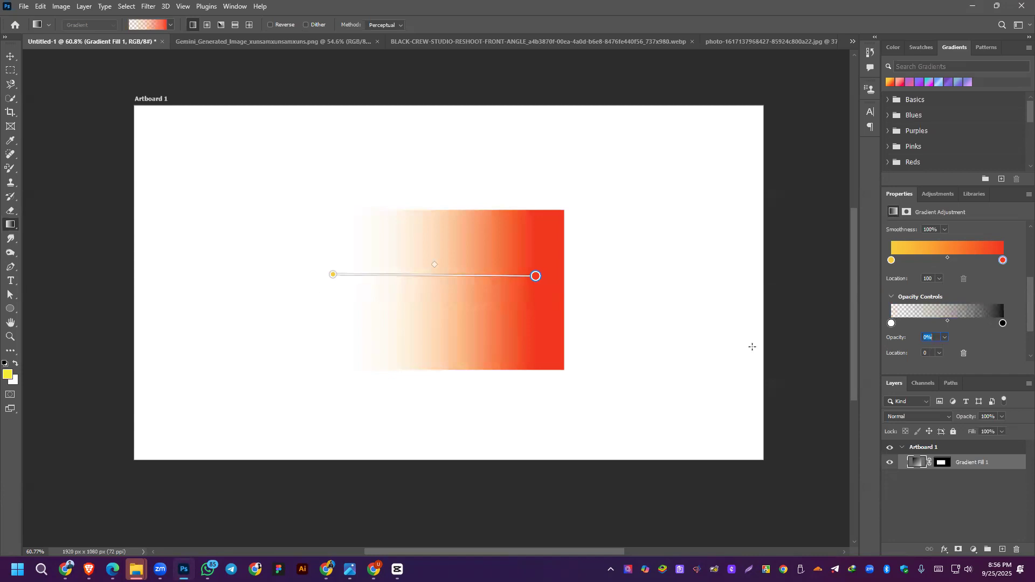
Step: Raise the starting opacity stop of the gradient back to 100%
scroll(931, 340, up, 2)
scroll(931, 341, down, 2)
click(934, 329)
scroll(934, 330, up, 13)
scroll(934, 330, up, 20)
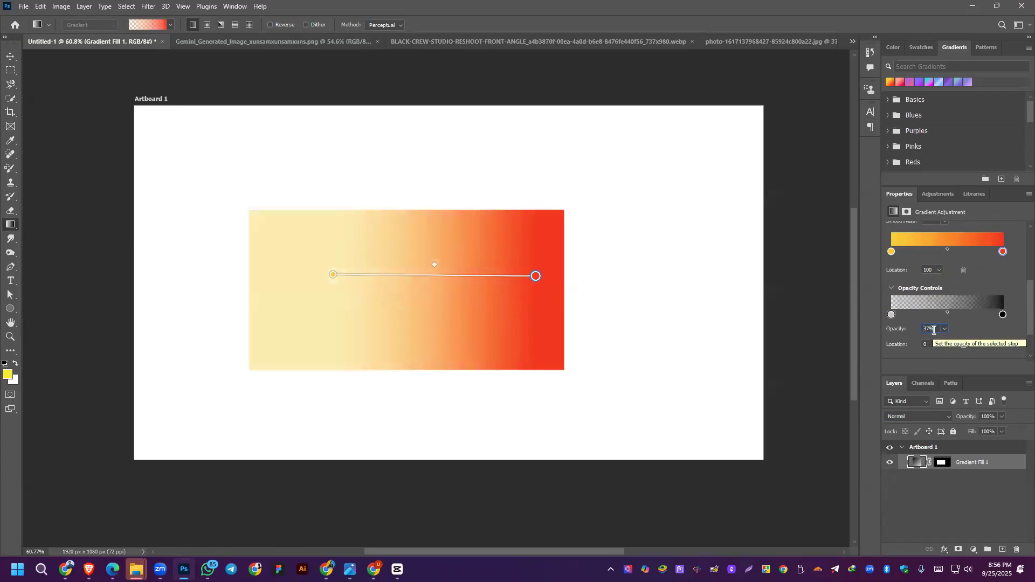
scroll(934, 330, up, 20)
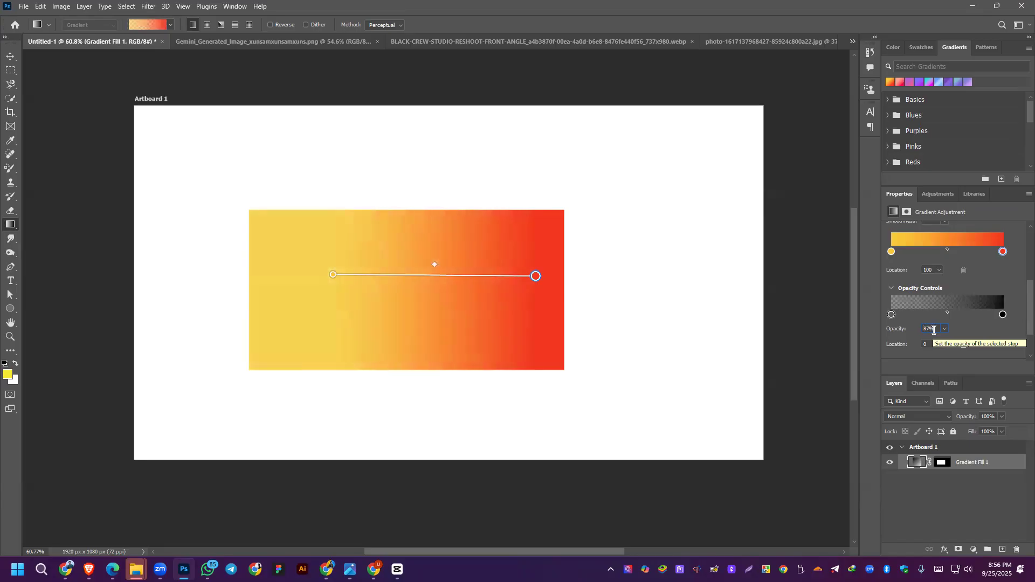
Step: Fade the opacity stop at the gradient's red end to 4% and restore it to 100%
click(1003, 314)
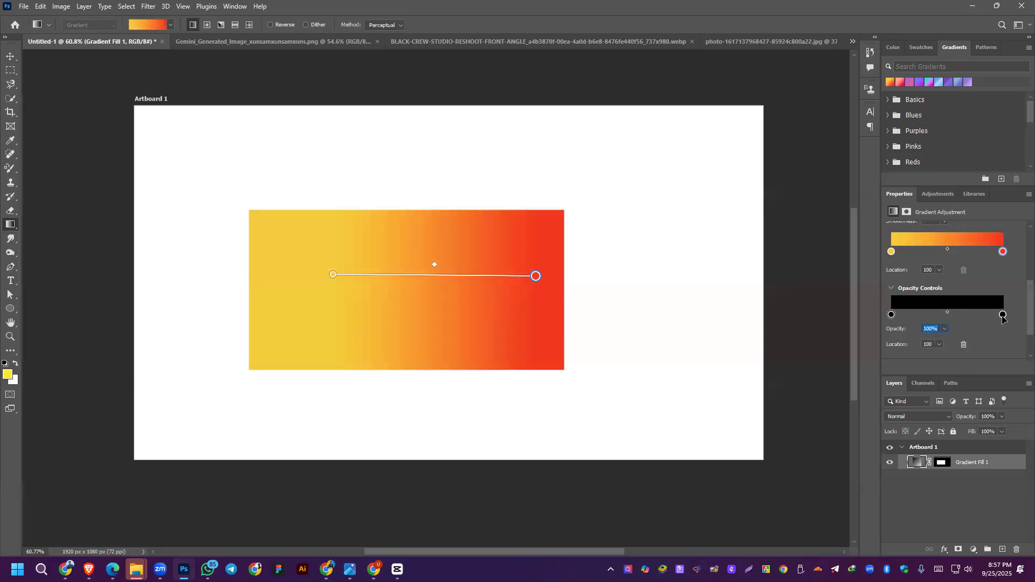
scroll(932, 330, down, 20)
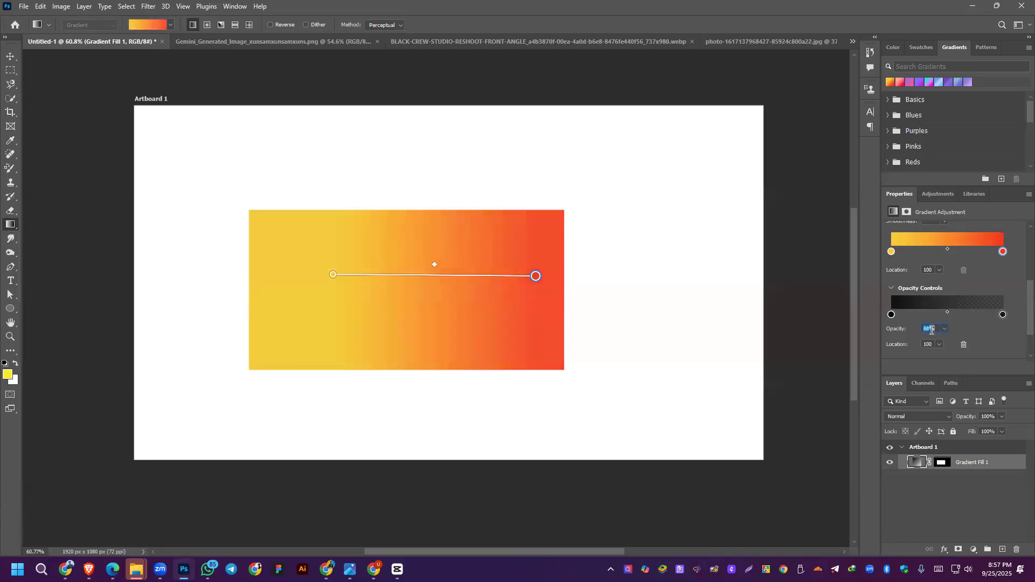
scroll(932, 330, down, 20)
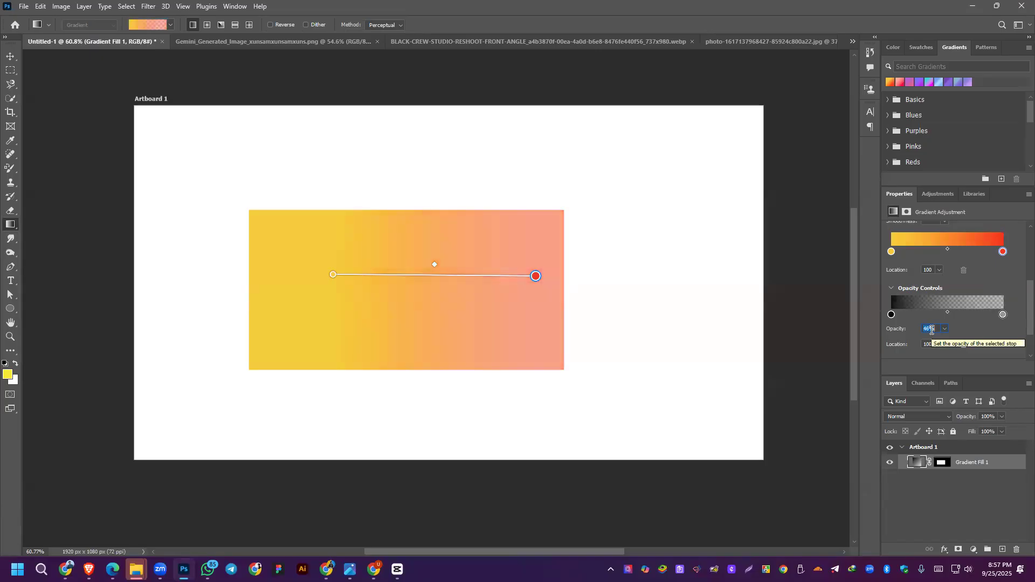
scroll(932, 329, down, 20)
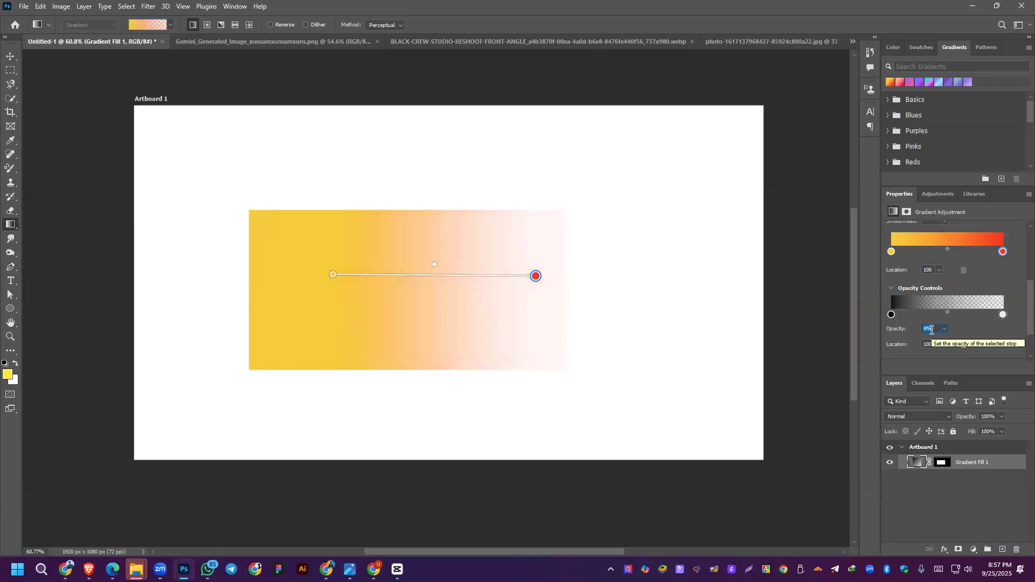
scroll(932, 329, up, 20)
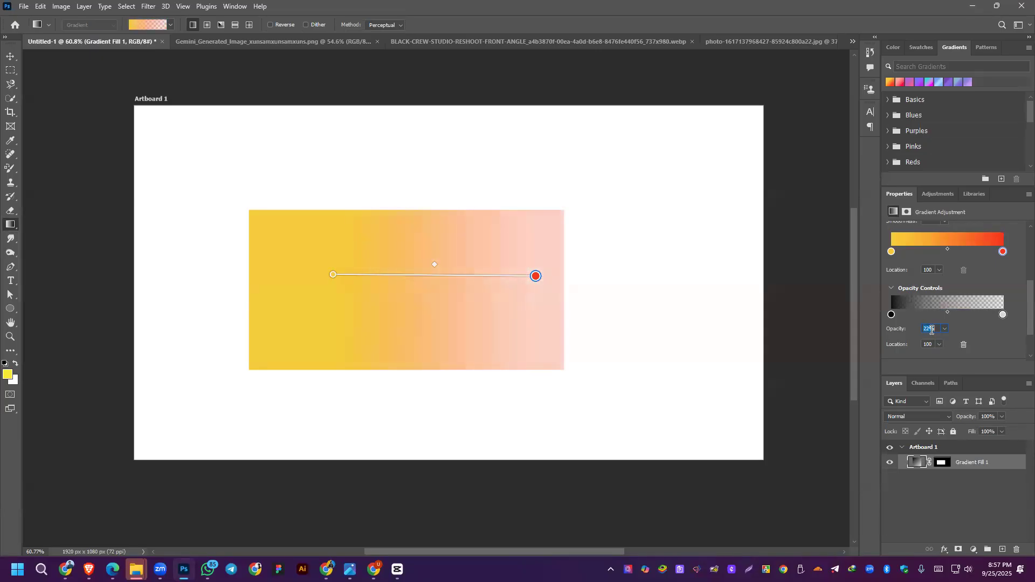
scroll(932, 330, up, 20)
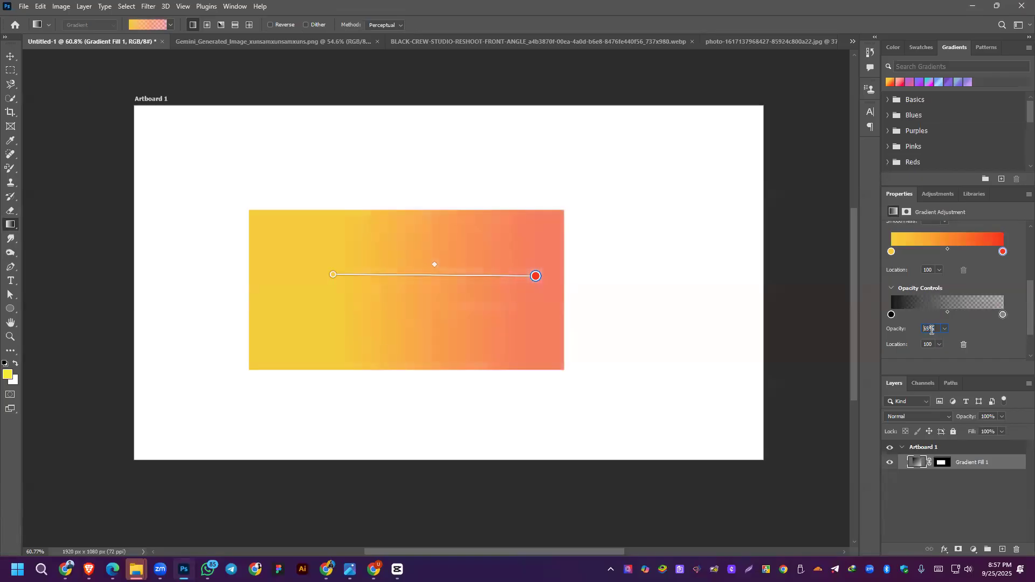
scroll(932, 329, up, 17)
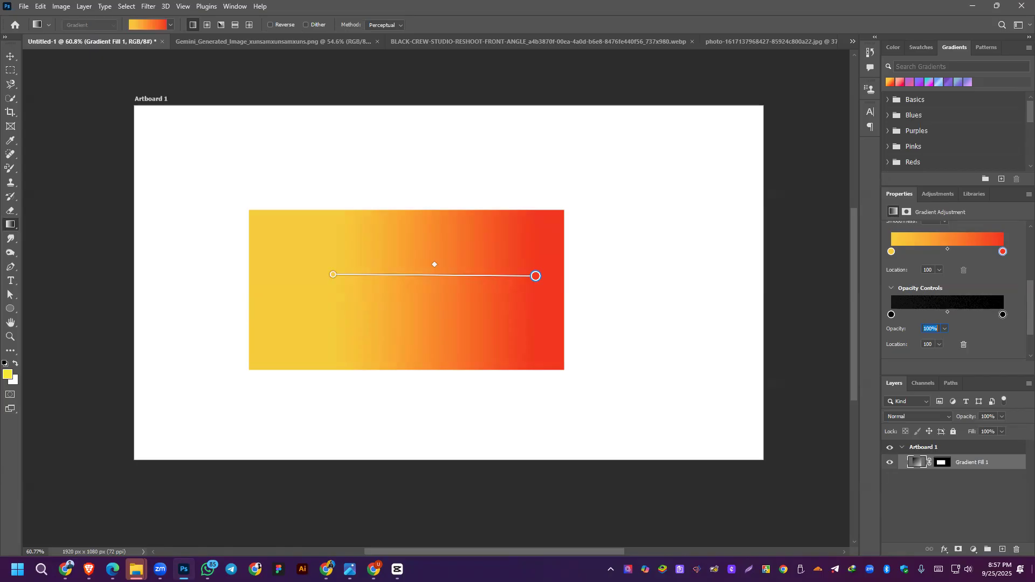
click(521, 550)
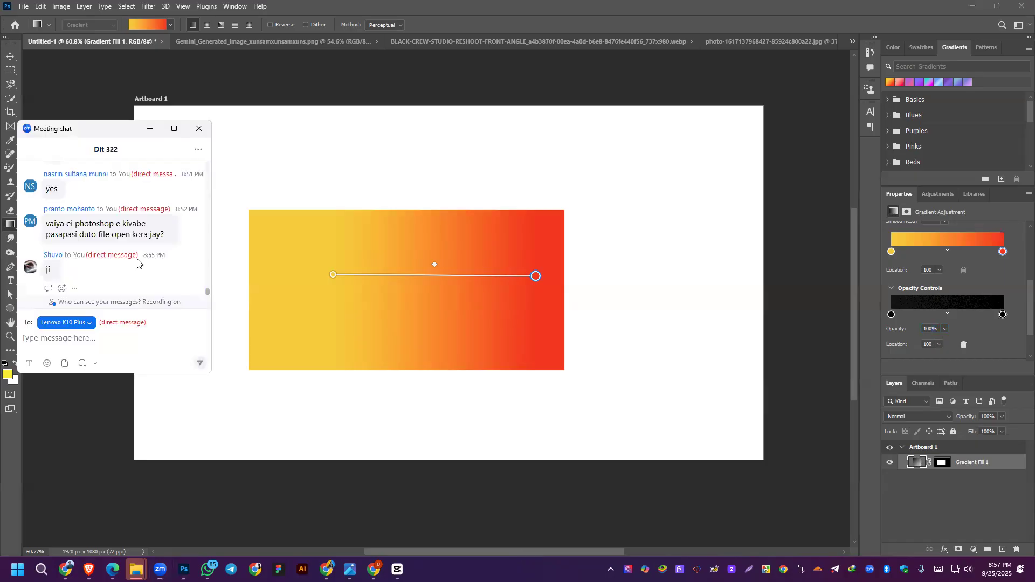
key(Escape)
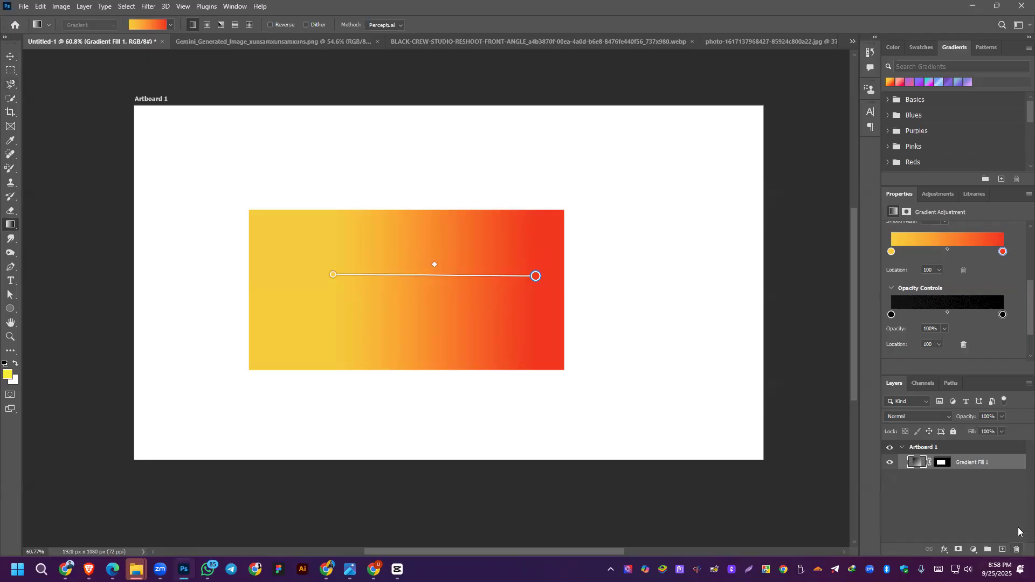
Step: Shift the gradient rectangle slightly to the right with the Move tool and delete its gradient fill layer
click(10, 57)
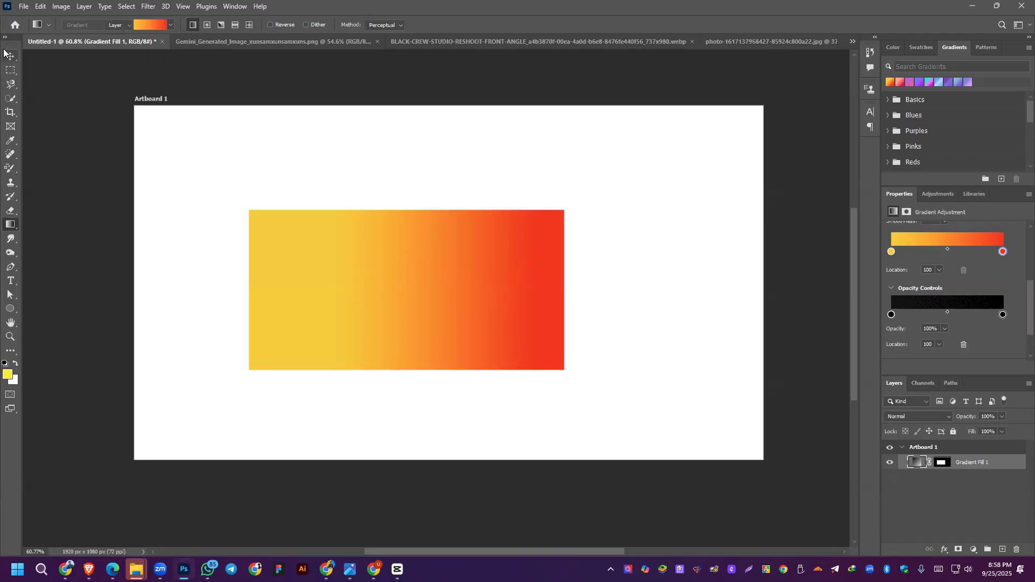
drag(436, 259, 478, 259)
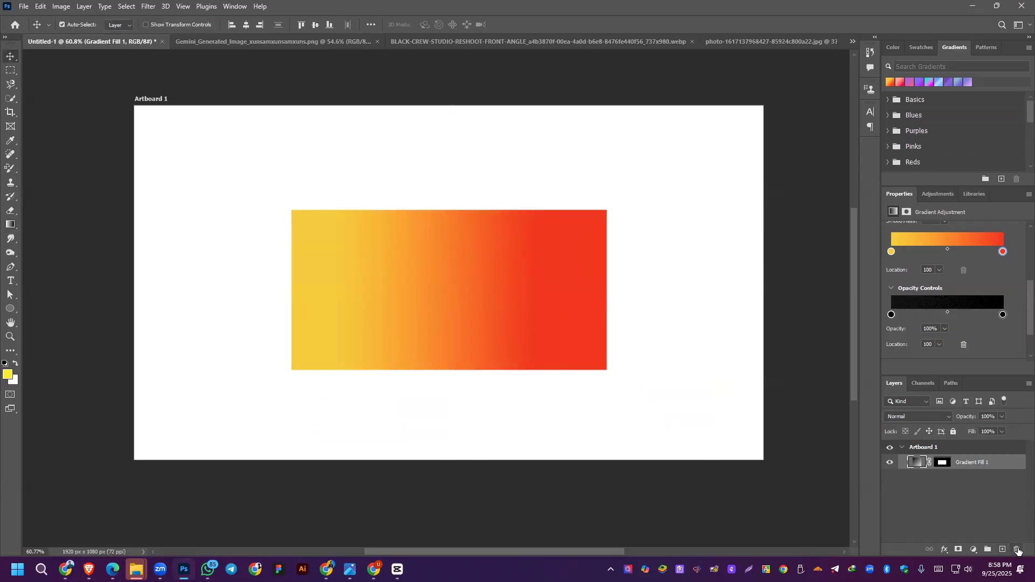
click(1018, 550)
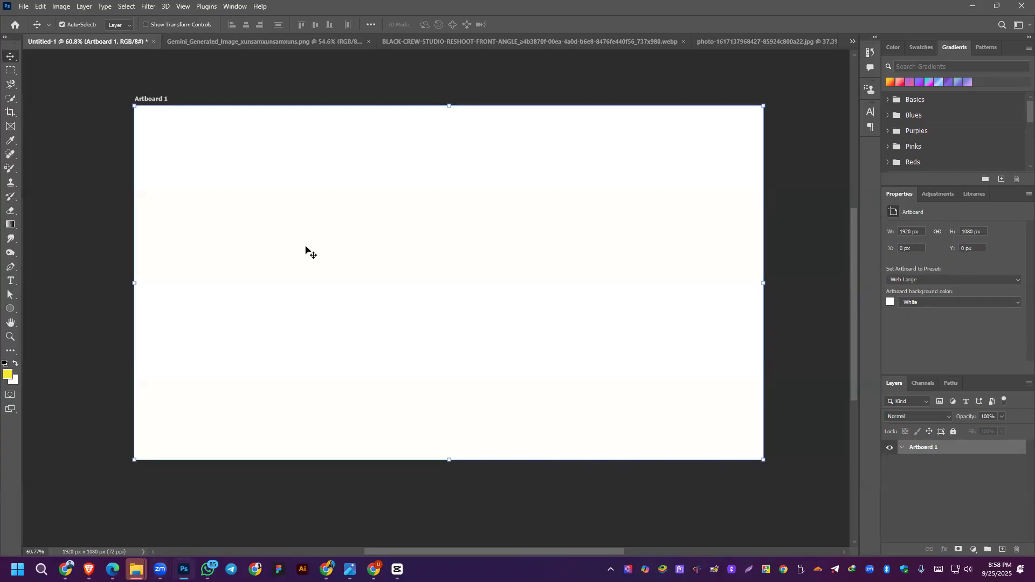
Step: Add a new layer and place the horizontal text "Lorem Ipsum" in 84 pt Myriad Pro on the artboard
click(10, 280)
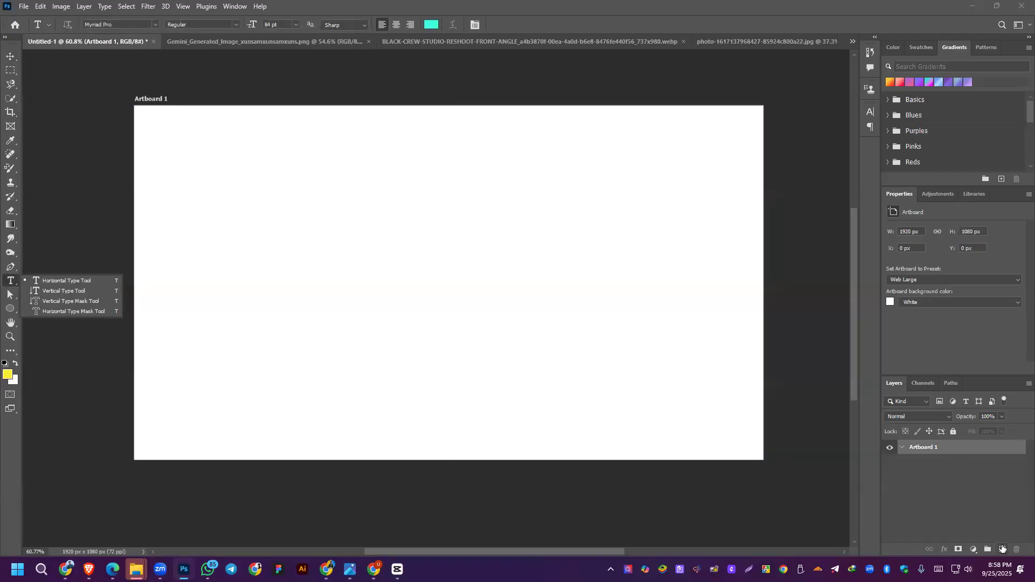
click(1002, 549)
click(232, 250)
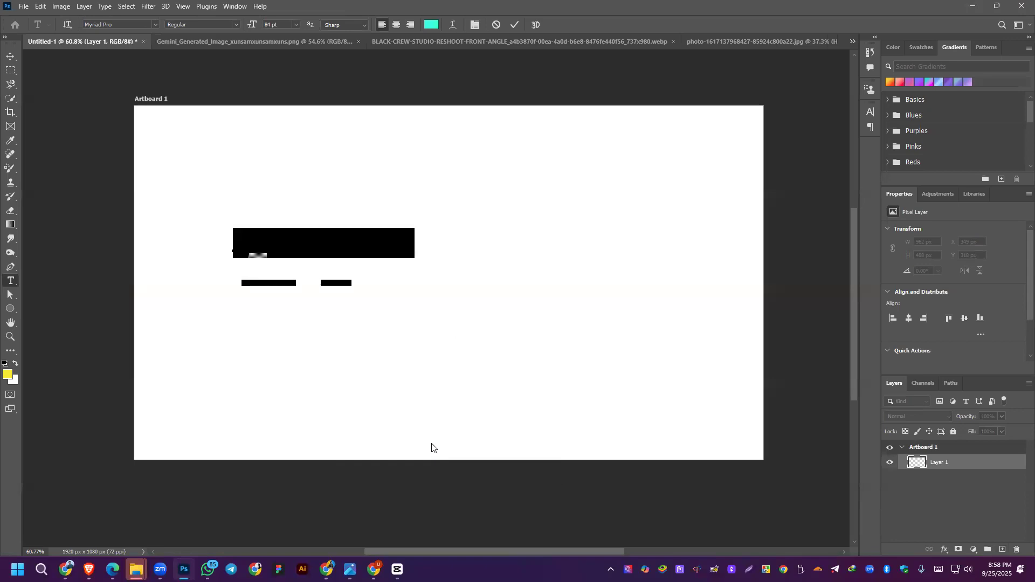
click(515, 25)
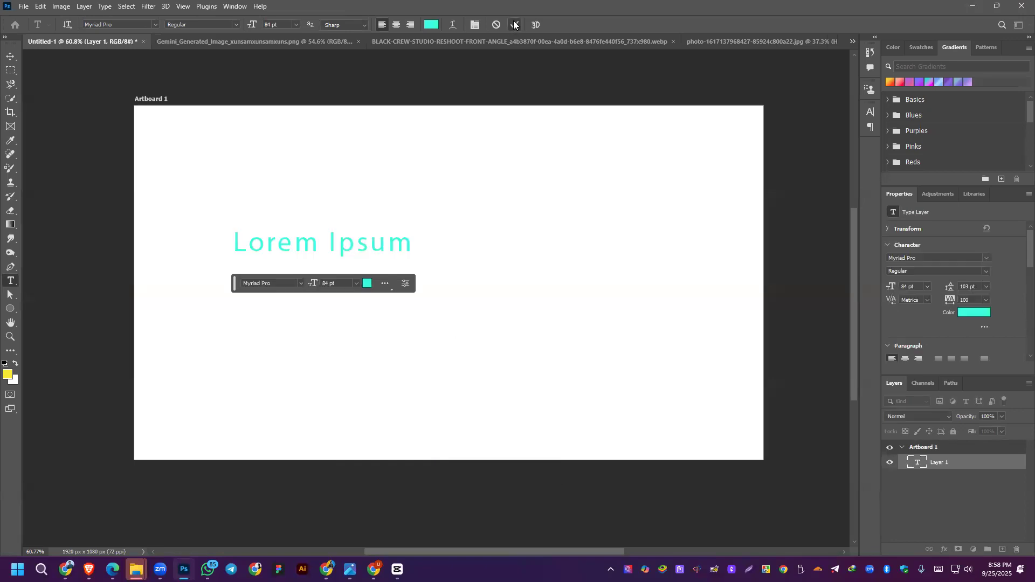
Step: Set the whole "Lorem Ipsum" text to Bold and enlarge it to 140 pt
triple_click(337, 243)
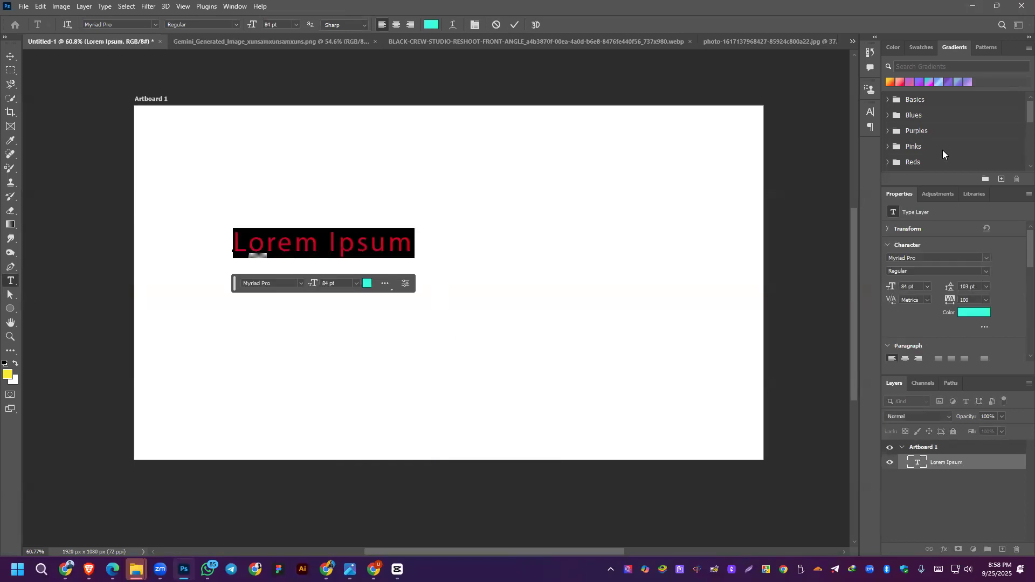
click(984, 270)
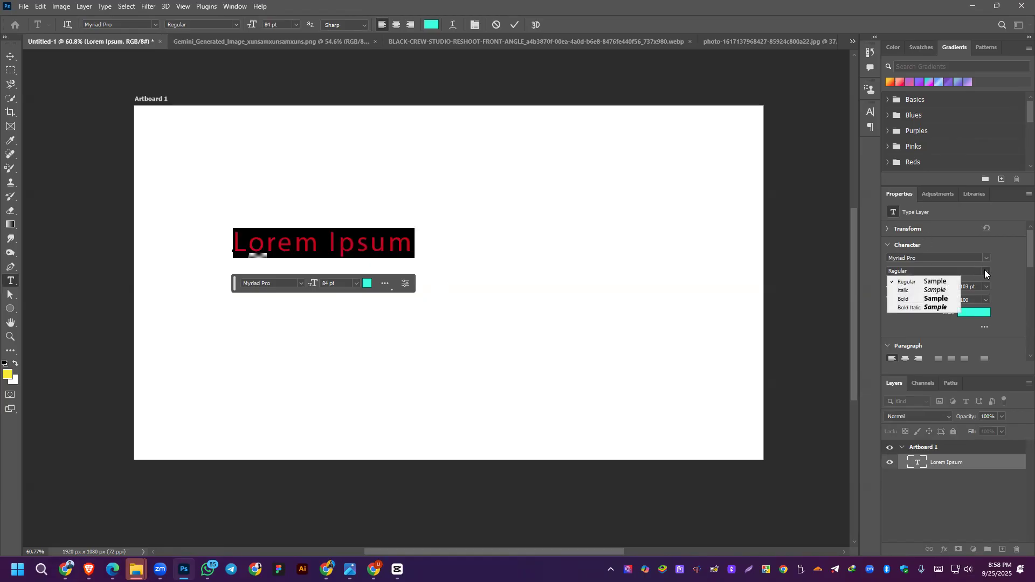
click(900, 299)
click(912, 285)
scroll(913, 285, up, 20)
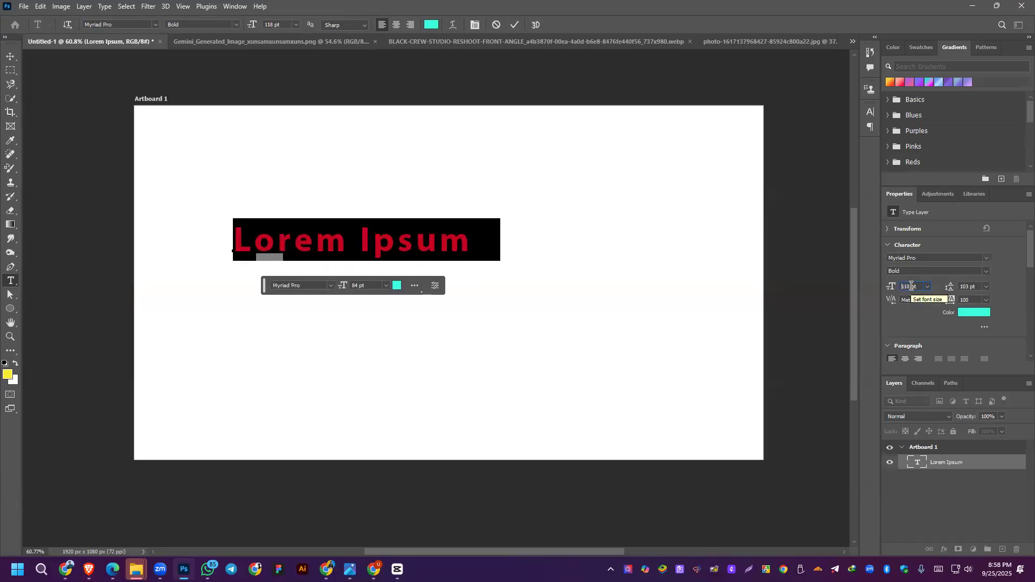
scroll(911, 286, up, 20)
click(513, 26)
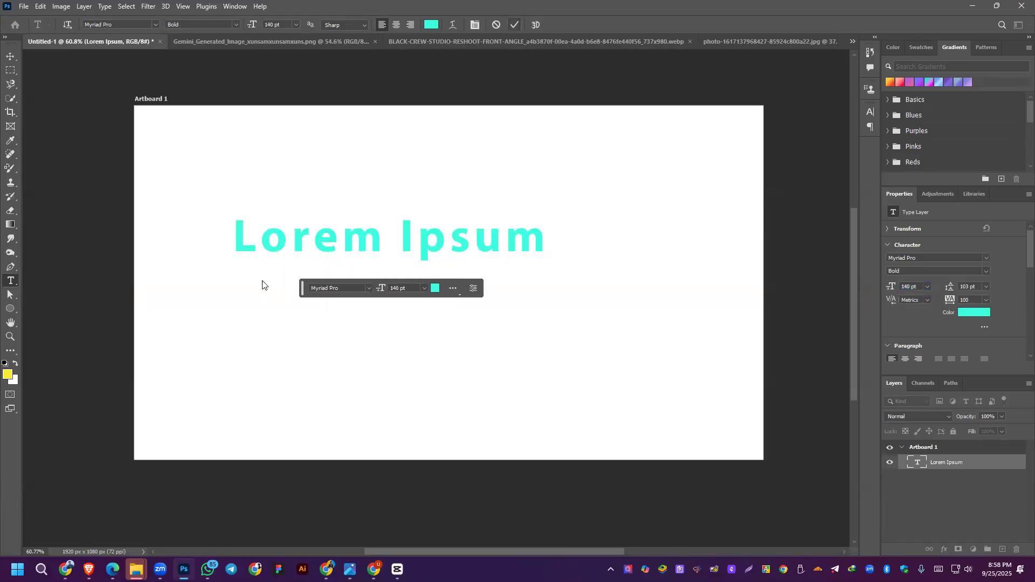
Step: Add a Gradient Overlay layer style with the Orange_10 preset to the "Lorem Ipsum" text layer
right_click(962, 461)
click(903, 80)
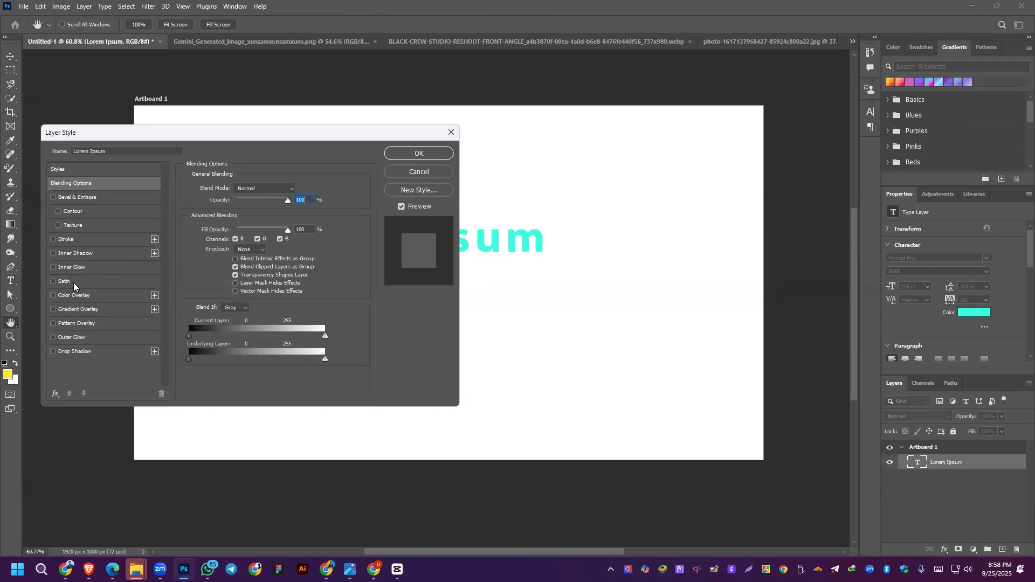
click(70, 311)
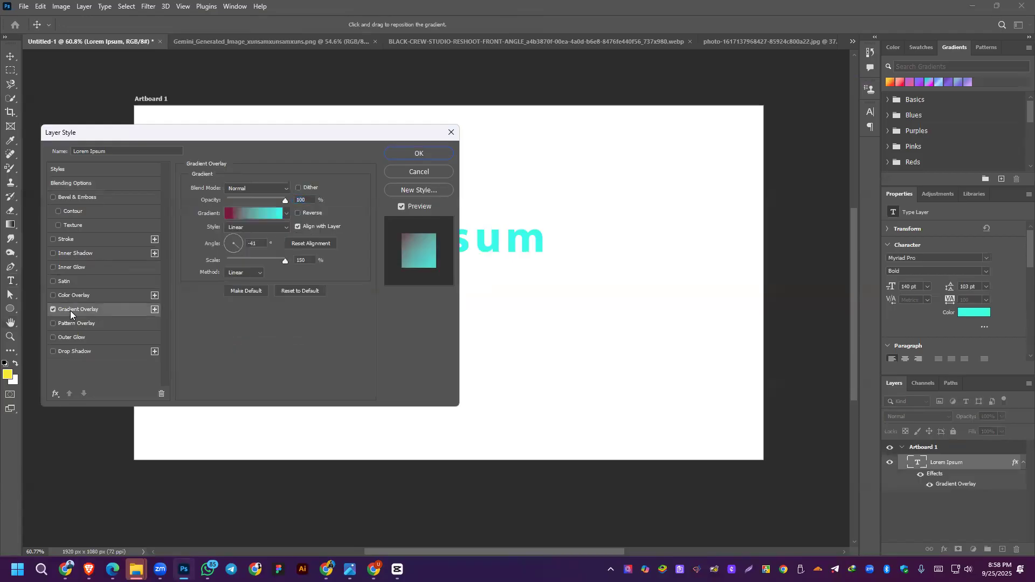
drag(169, 132, 673, 174)
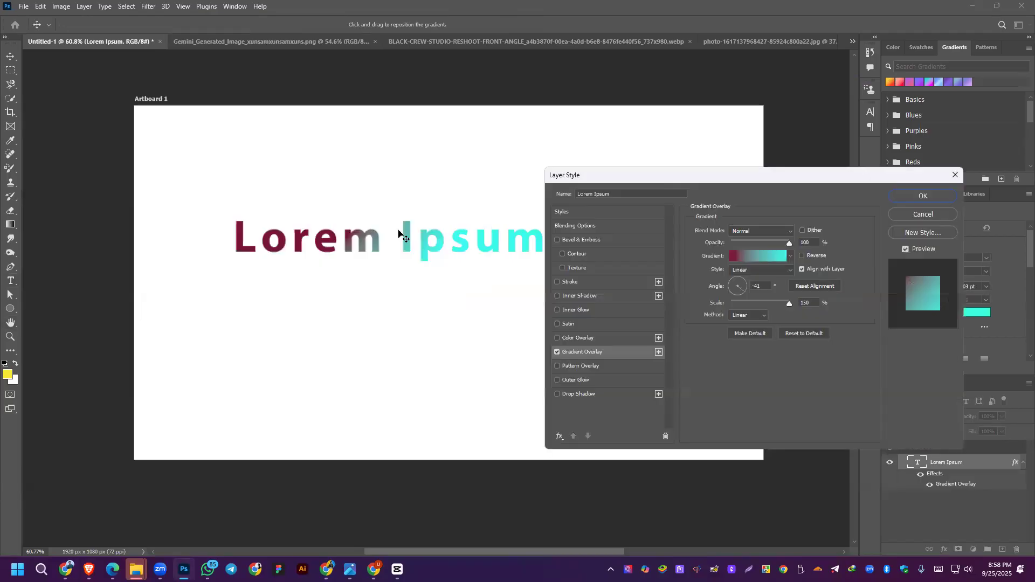
click(791, 257)
click(786, 304)
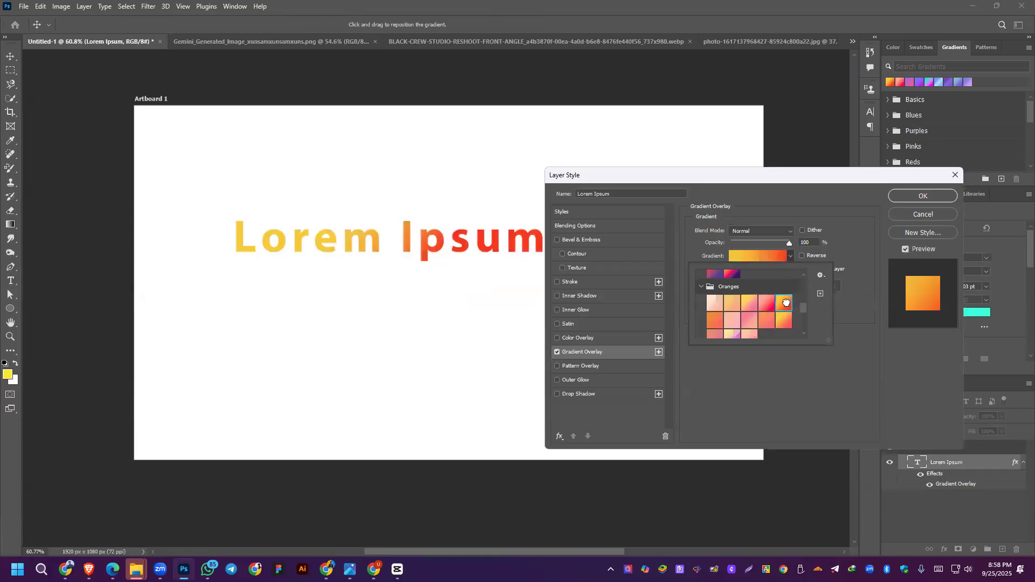
click(779, 323)
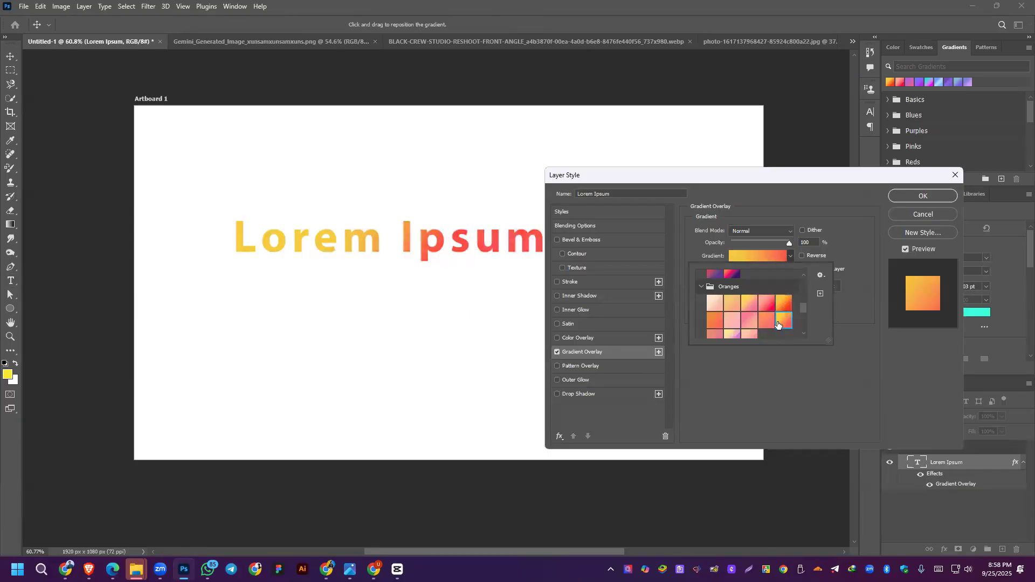
click(826, 384)
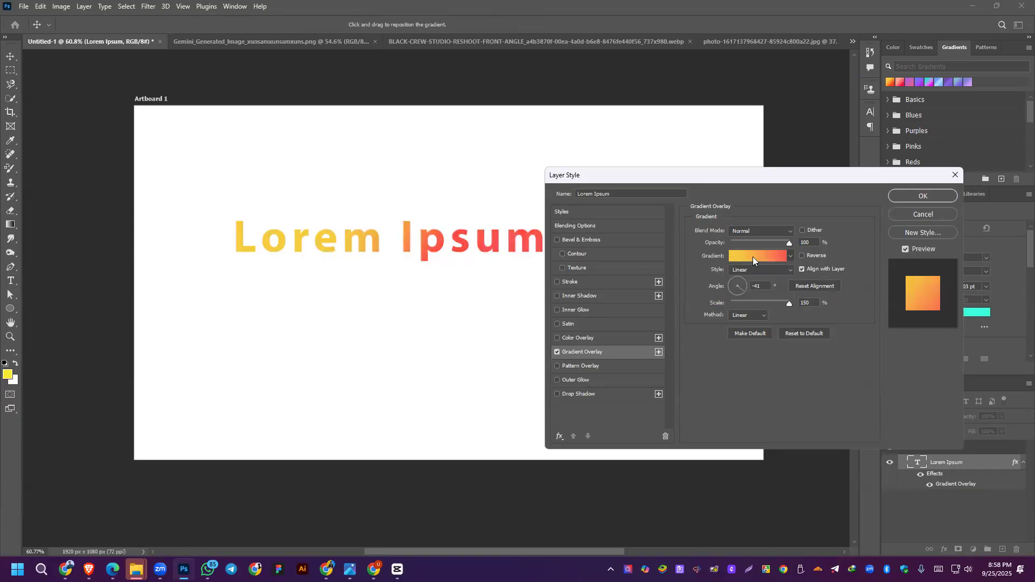
Step: Recolor the overlay gradient's yellow starting stop to red f30000
click(752, 256)
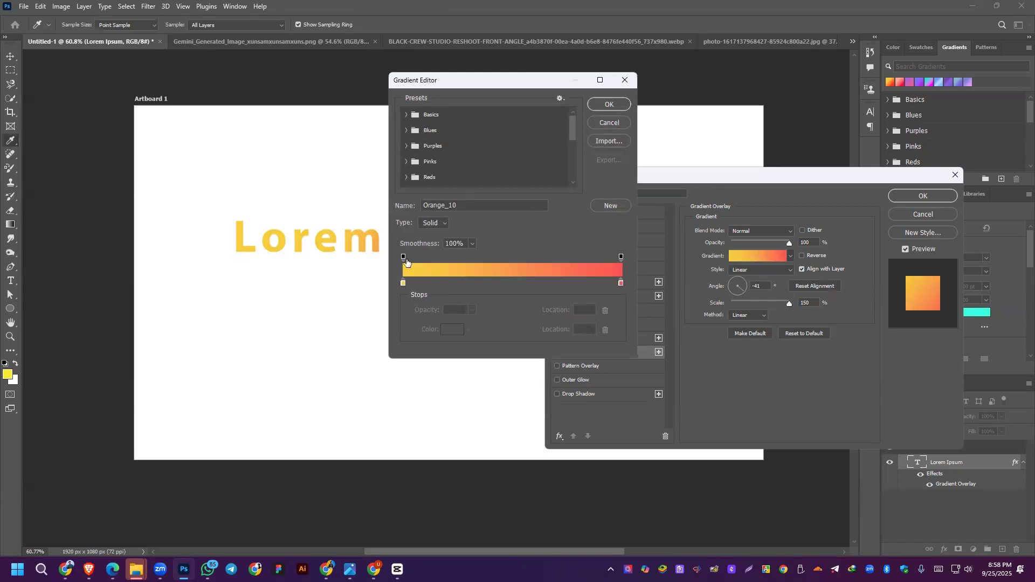
double_click(403, 284)
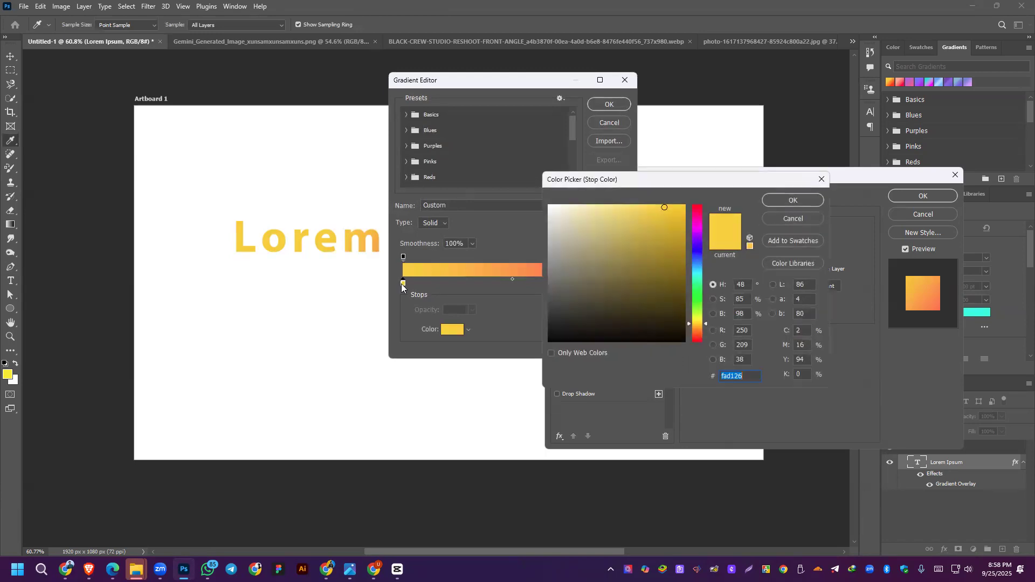
text(f30000)
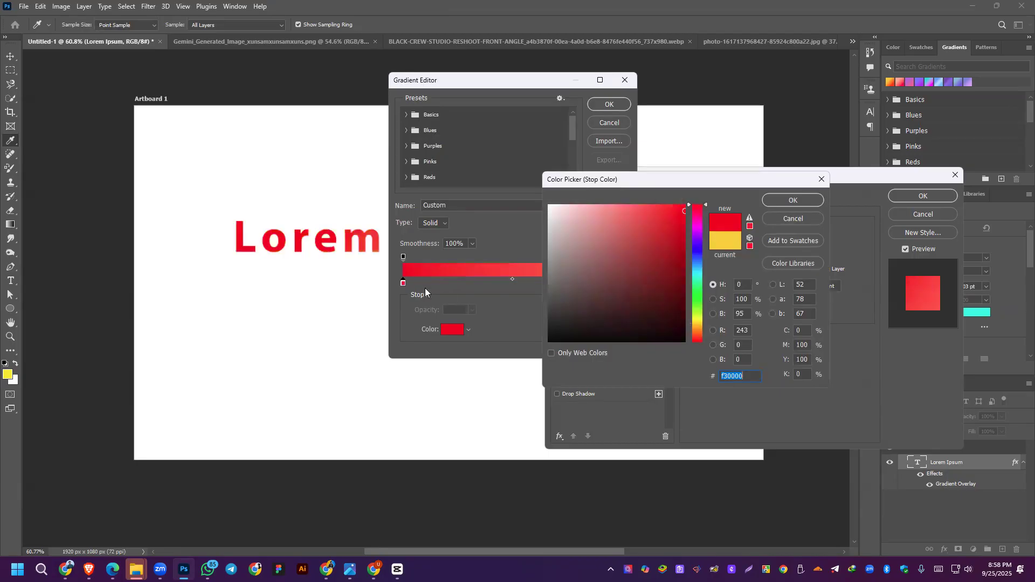
click(793, 200)
Step: Recolor the gradient's end stop to bright green 0aff04
click(621, 283)
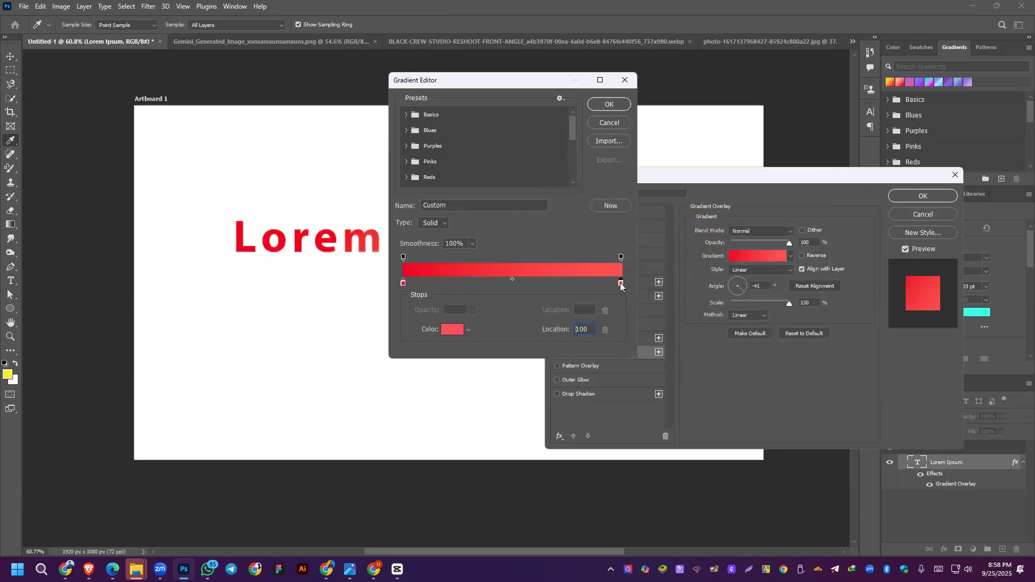
click(697, 253)
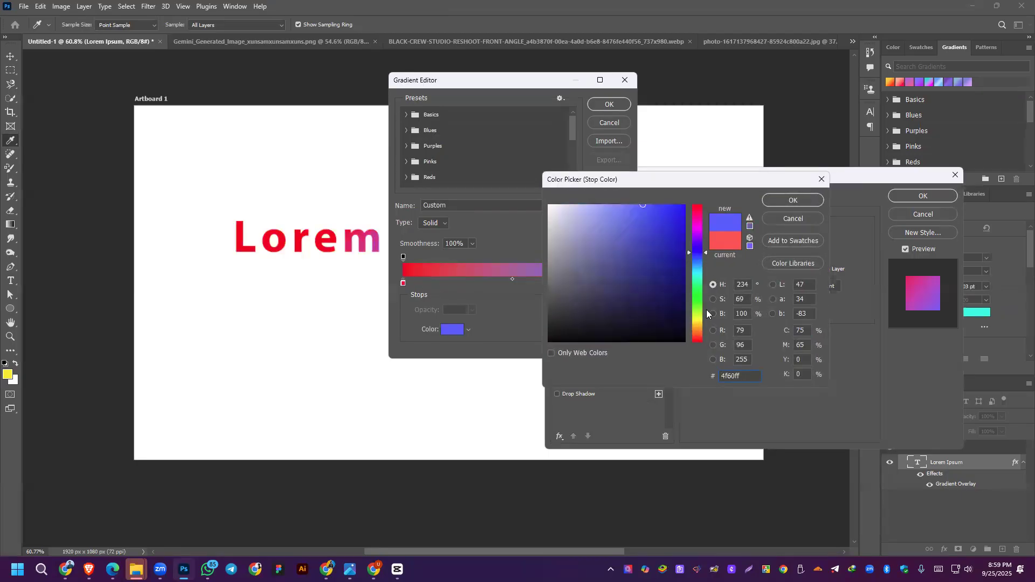
click(696, 322)
mouse_move(667, 223)
mouse_down()
mouse_move(684, 190)
mouse_move(728, 196)
mouse_up()
click(700, 253)
click(695, 284)
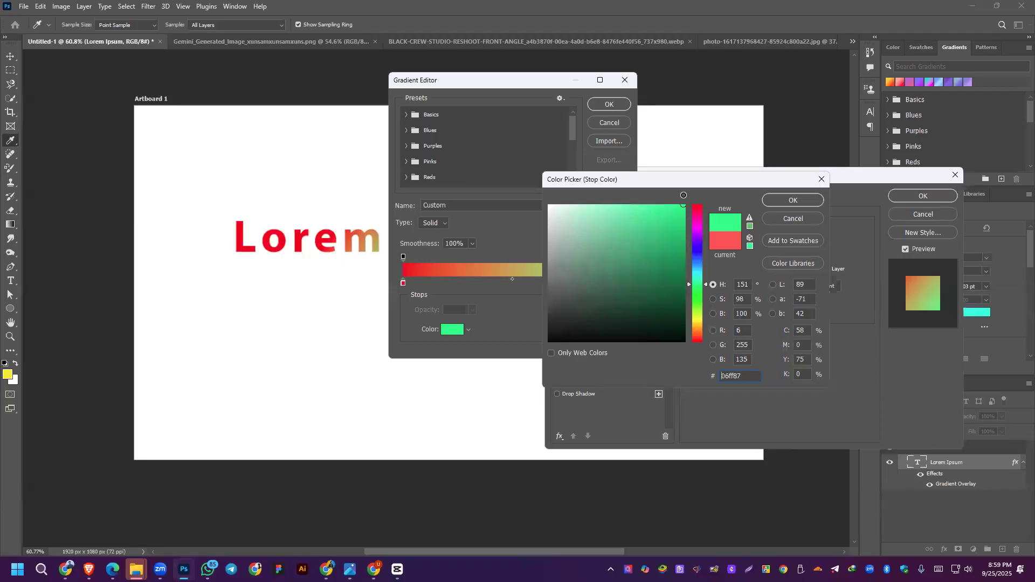
click(696, 297)
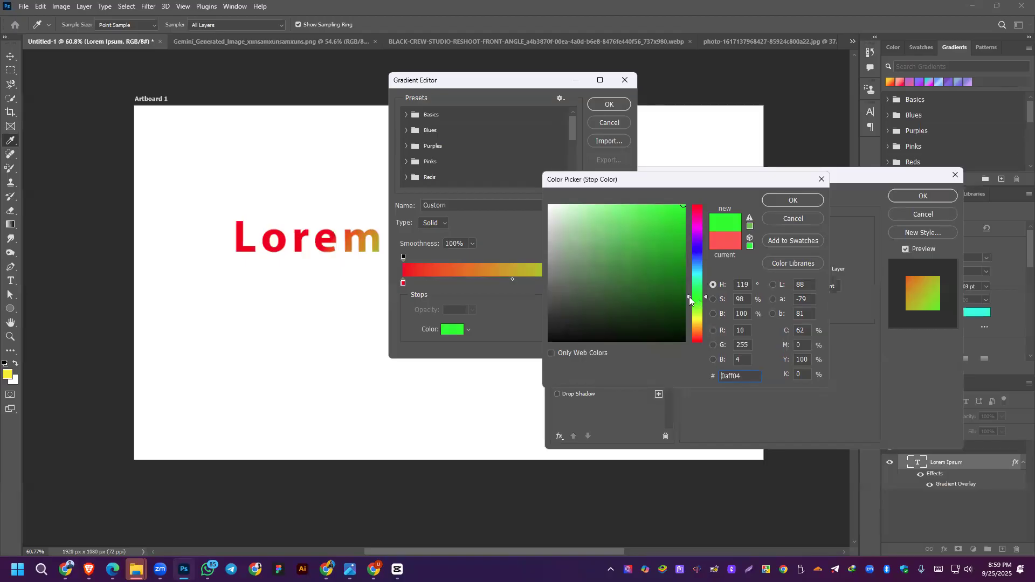
click(809, 201)
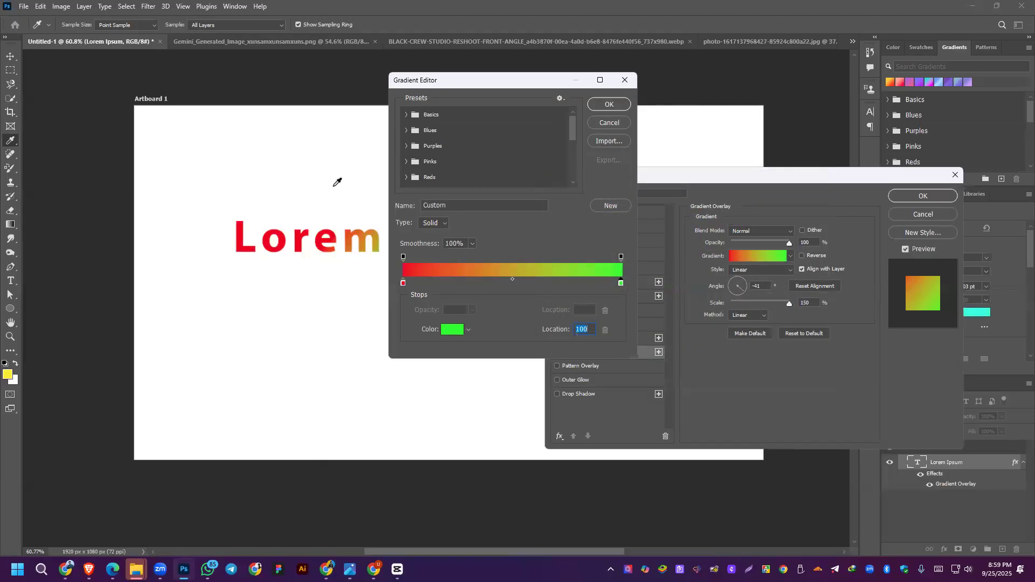
Step: Fade the opacity stop at the gradient's red end to 0% and restore it to 100%
click(403, 258)
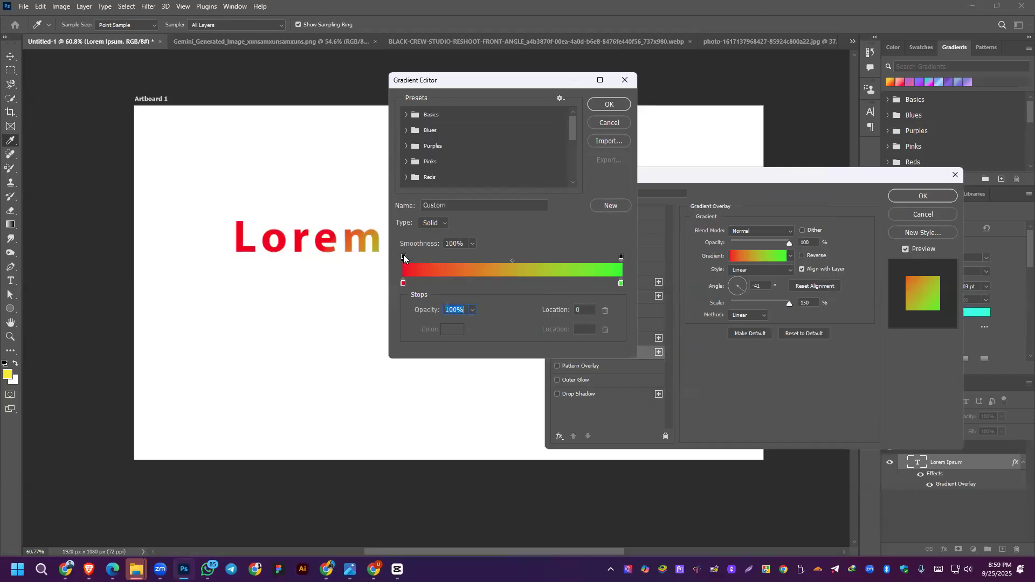
scroll(463, 312, down, 20)
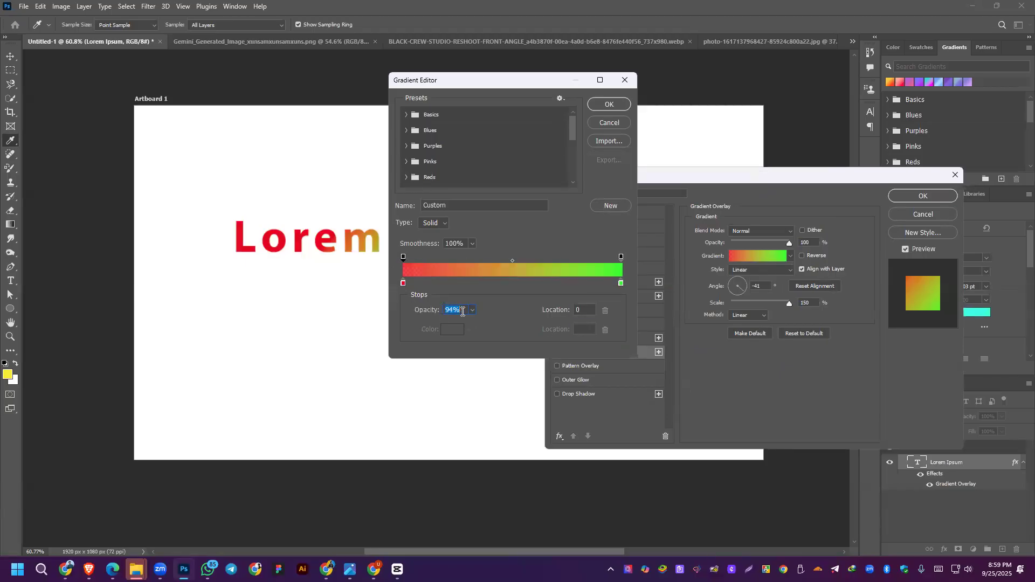
scroll(463, 312, down, 7)
scroll(458, 309, down, 7)
scroll(459, 309, down, 20)
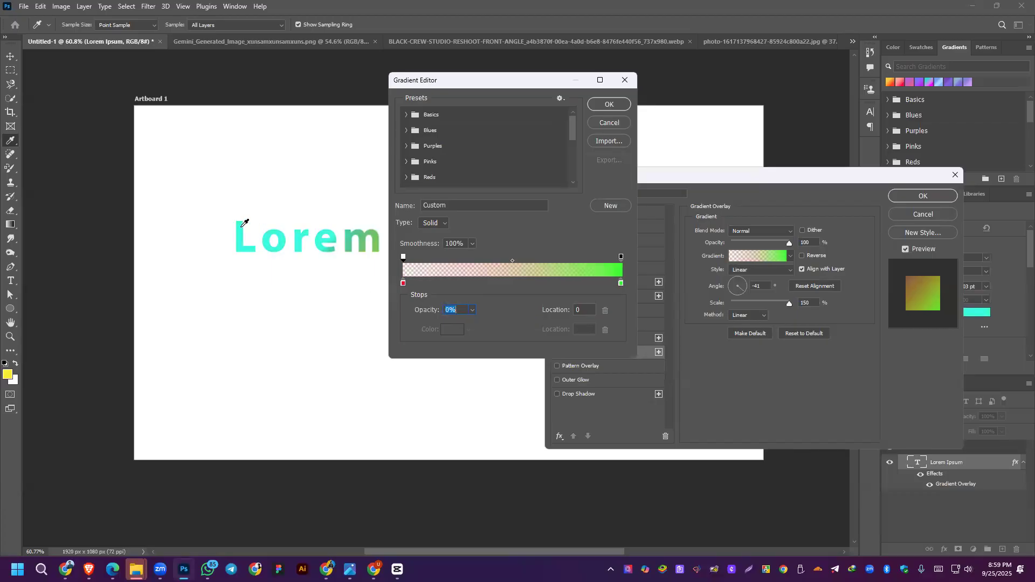
scroll(457, 311, up, 20)
key(Up)
key(Up)
key(Up)
key(Up)
key(Up)
key(Up)
key(Up)
key(Up)
key(Up)
key(Up)
key(Up)
key(Up)
key(Up)
key(Up)
key(Up)
key(Up)
key(Up)
key(Up)
key(Up)
key(Up)
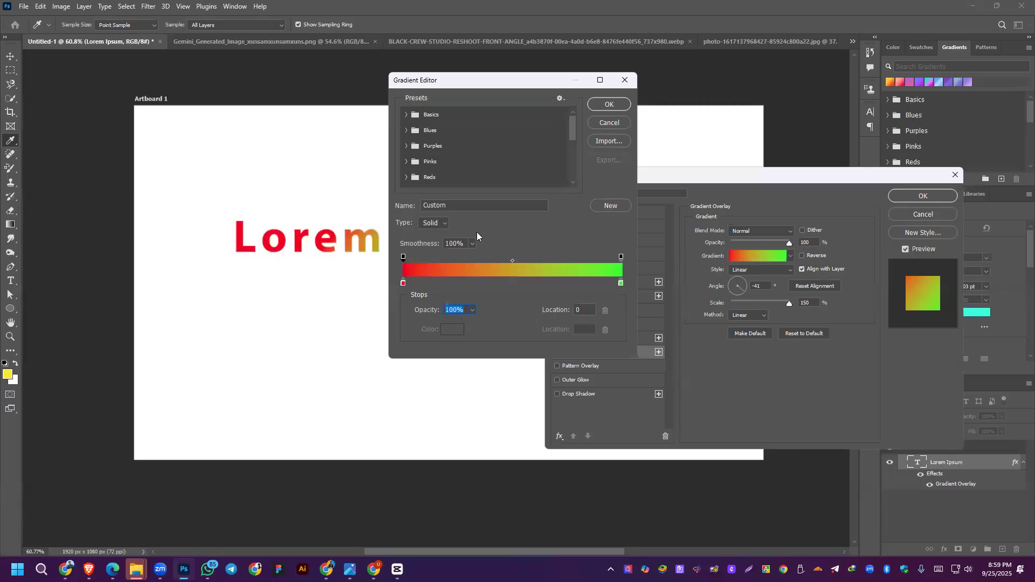
Step: Try the red stop further inward and return it to location 0, shift the color midpoint toward green, and apply the gradient
drag(513, 261, 556, 261)
drag(403, 284, 437, 284)
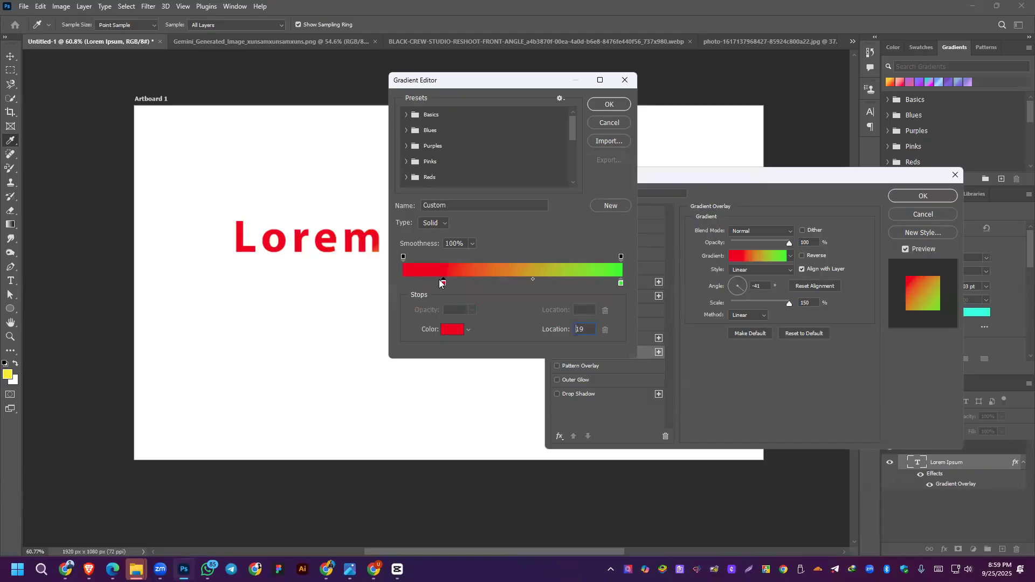
click(529, 280)
drag(529, 280, 562, 282)
drag(436, 283, 378, 287)
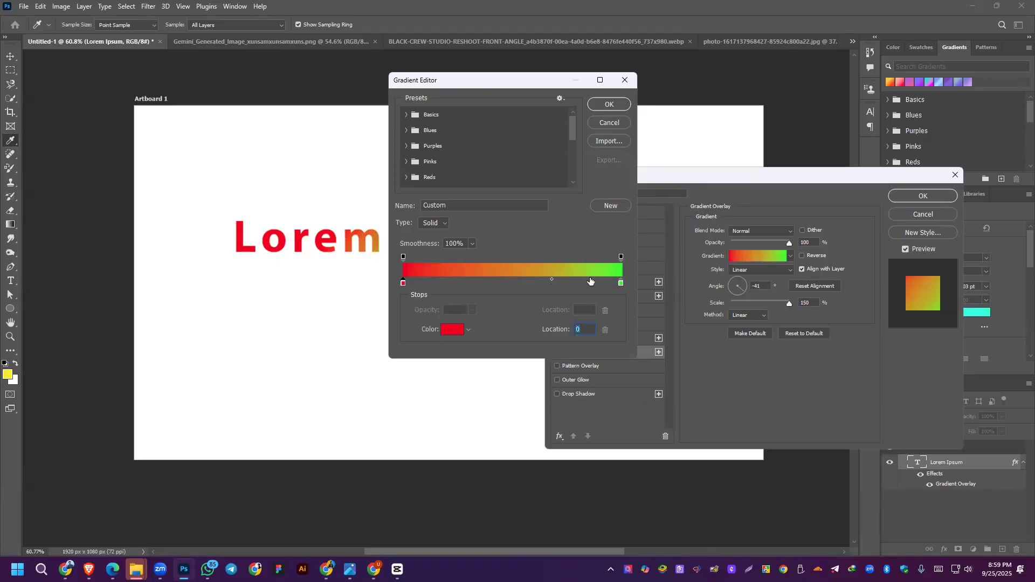
click(609, 103)
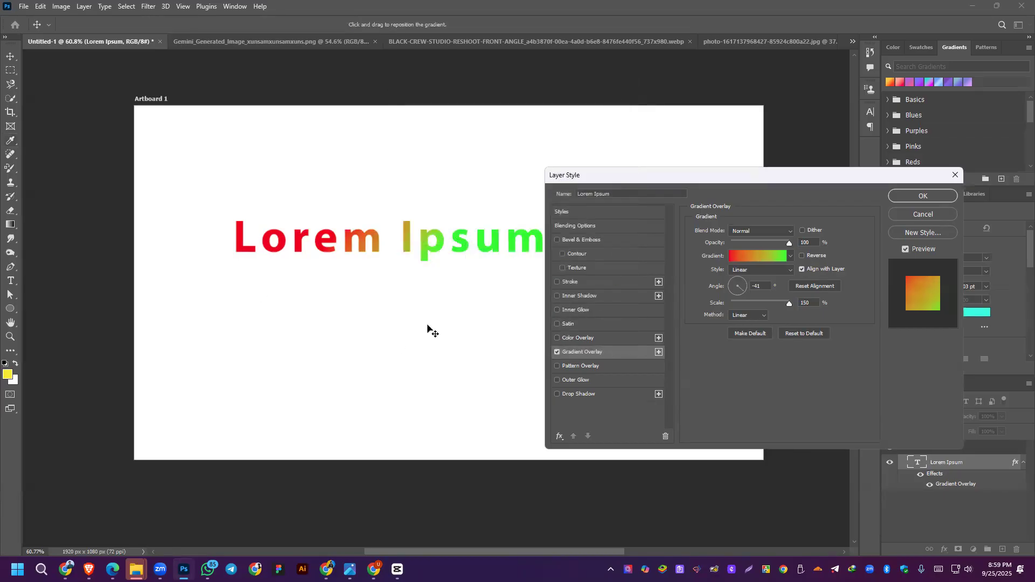
Step: Reposition the gradient overlay within the text and set its angle to 105°
drag(439, 227, 404, 284)
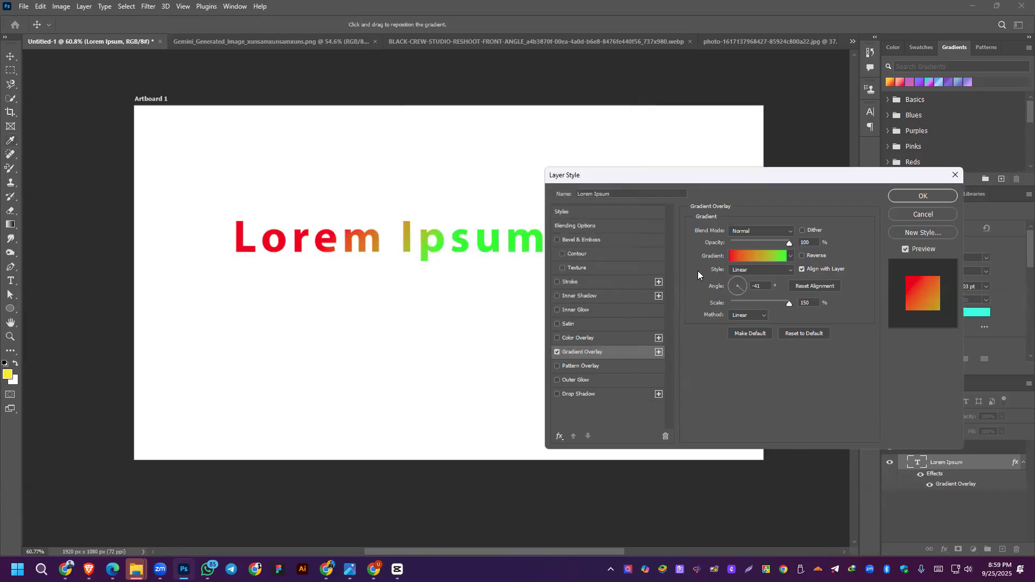
mouse_move(740, 291)
mouse_down()
mouse_move(729, 291)
mouse_move(731, 279)
mouse_up()
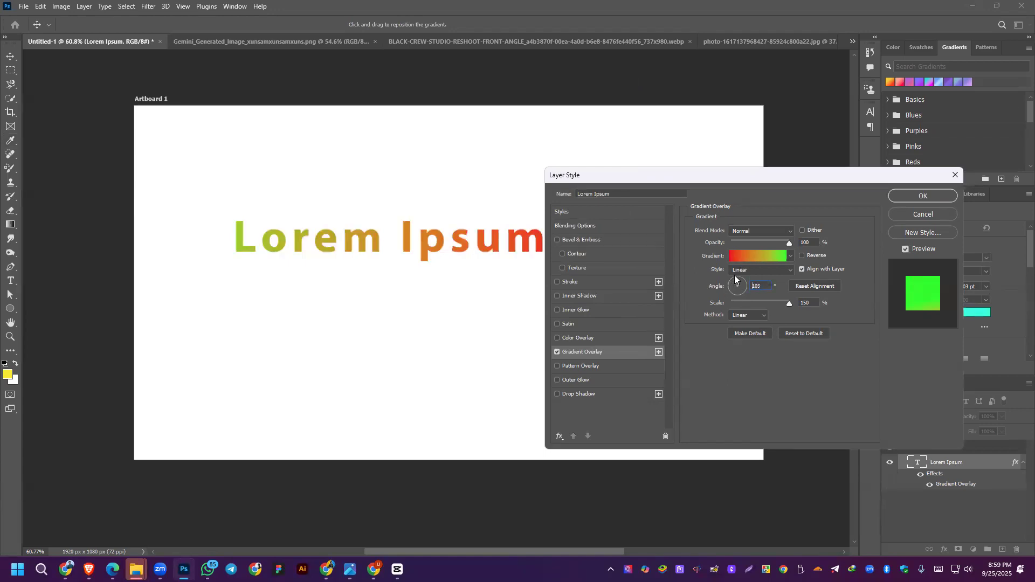
Step: Try the Radial, Angle, Reflected and Diamond styles on the text's gradient overlay, and return it to Linear
click(766, 271)
click(753, 286)
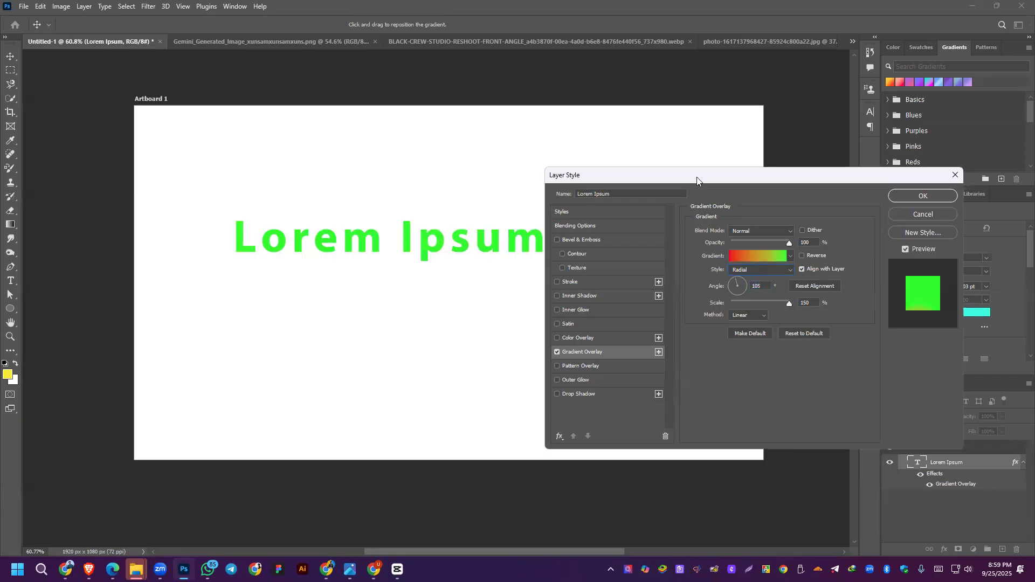
drag(697, 177, 755, 158)
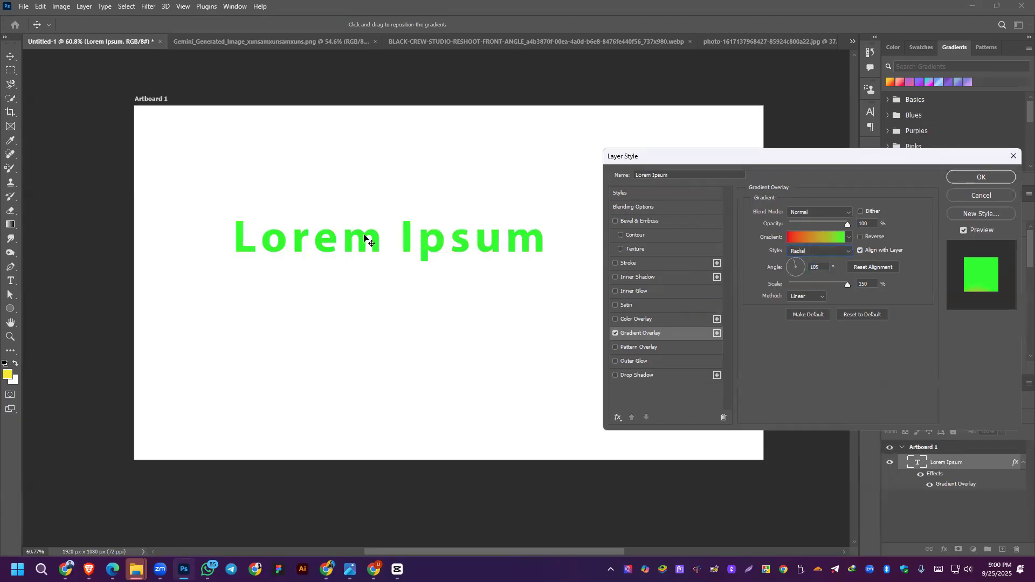
mouse_move(847, 285)
mouse_down()
mouse_move(797, 284)
mouse_move(848, 284)
mouse_up()
click(843, 252)
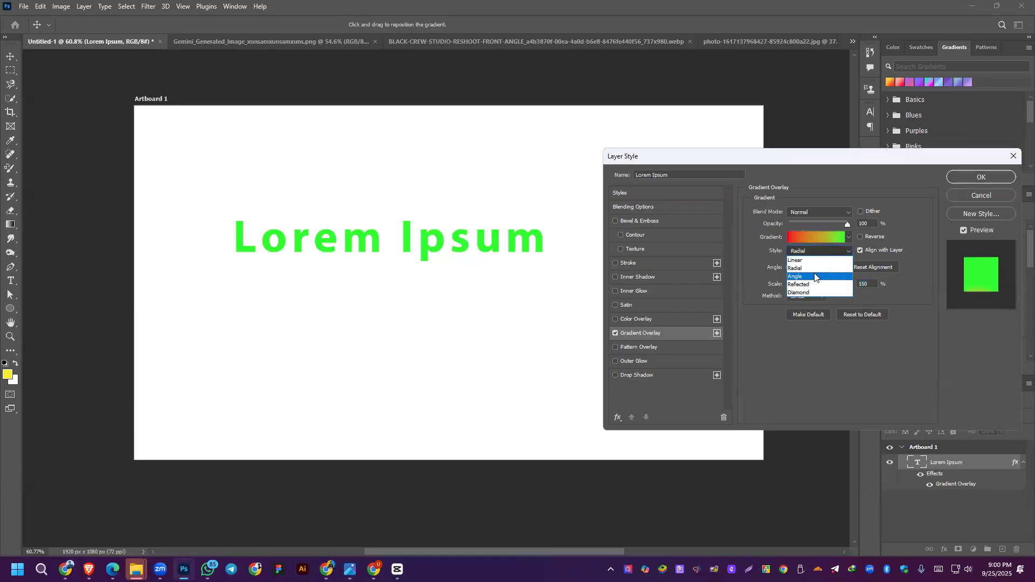
click(810, 276)
click(832, 253)
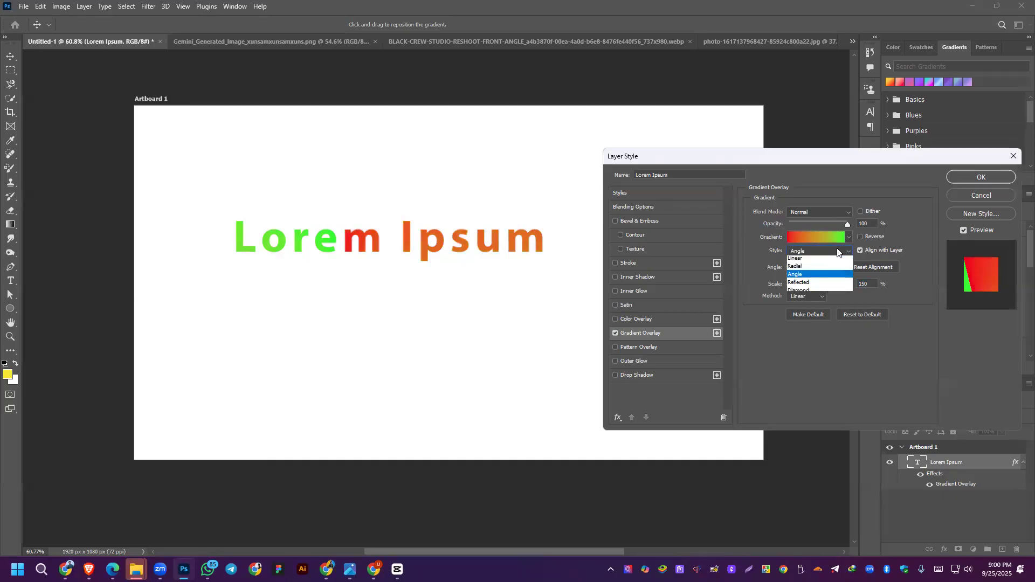
click(800, 285)
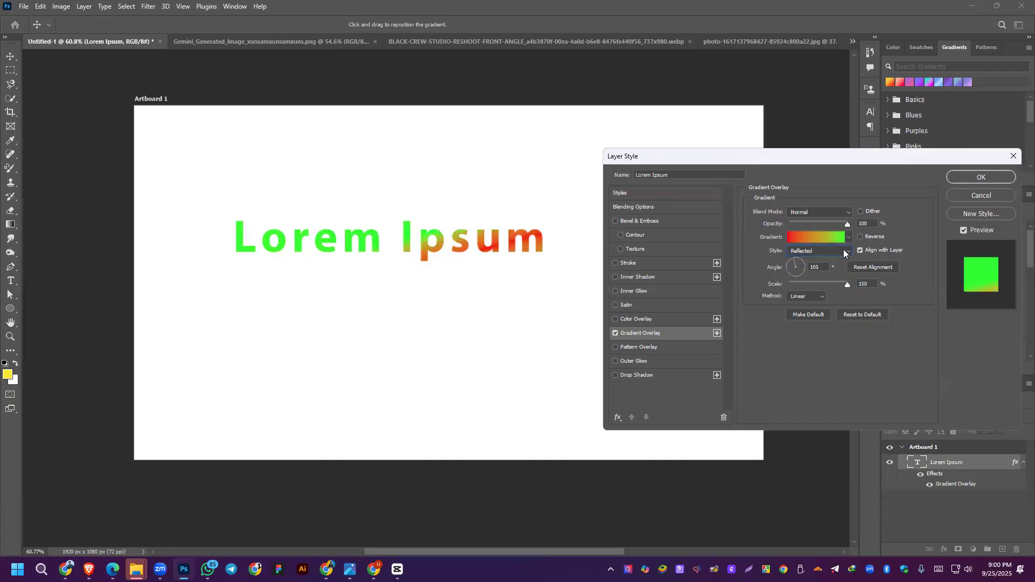
click(844, 251)
click(826, 292)
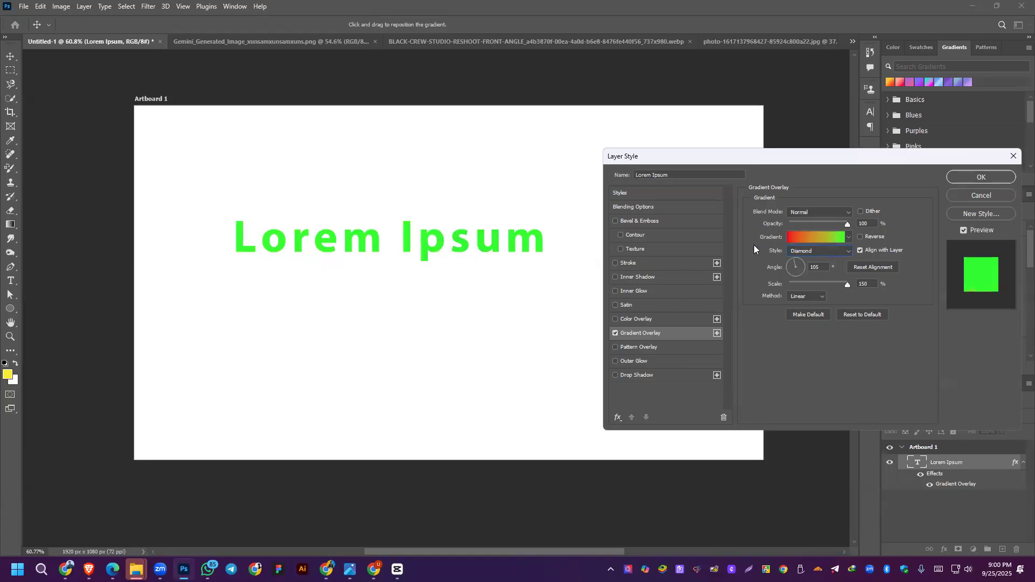
click(827, 252)
click(815, 259)
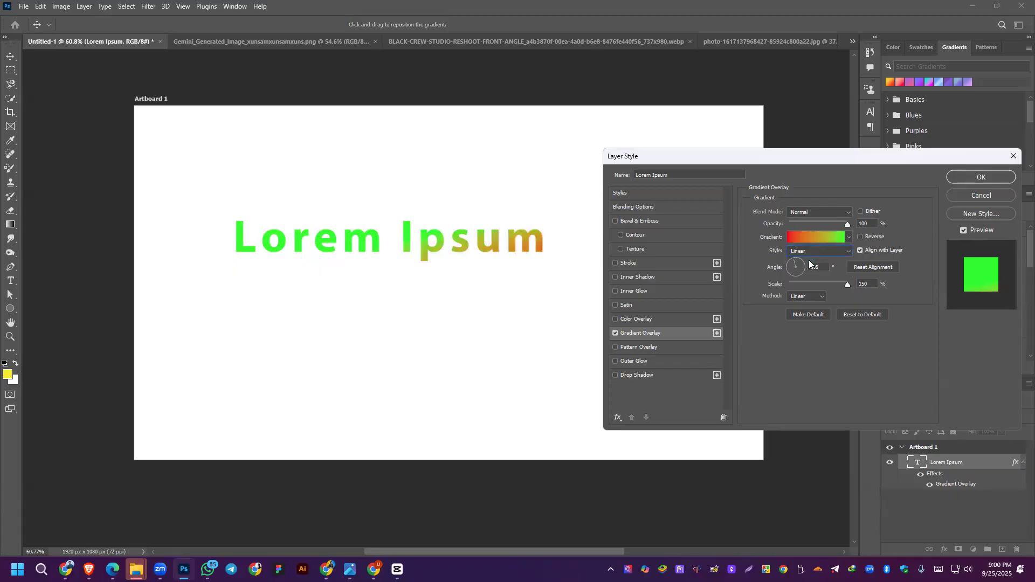
Step: Set the gradient overlay's angle to -130° and its red-to-green color midpoint to 50%
drag(798, 268, 795, 274)
click(805, 238)
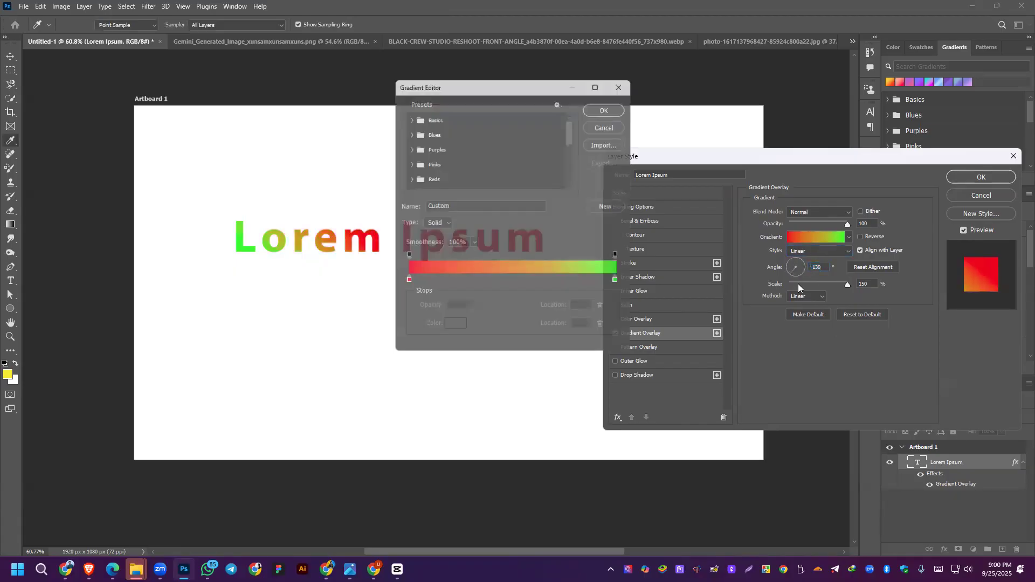
click(404, 283)
mouse_move(512, 280)
mouse_down()
mouse_move(550, 281)
mouse_move(499, 277)
mouse_move(513, 280)
mouse_up()
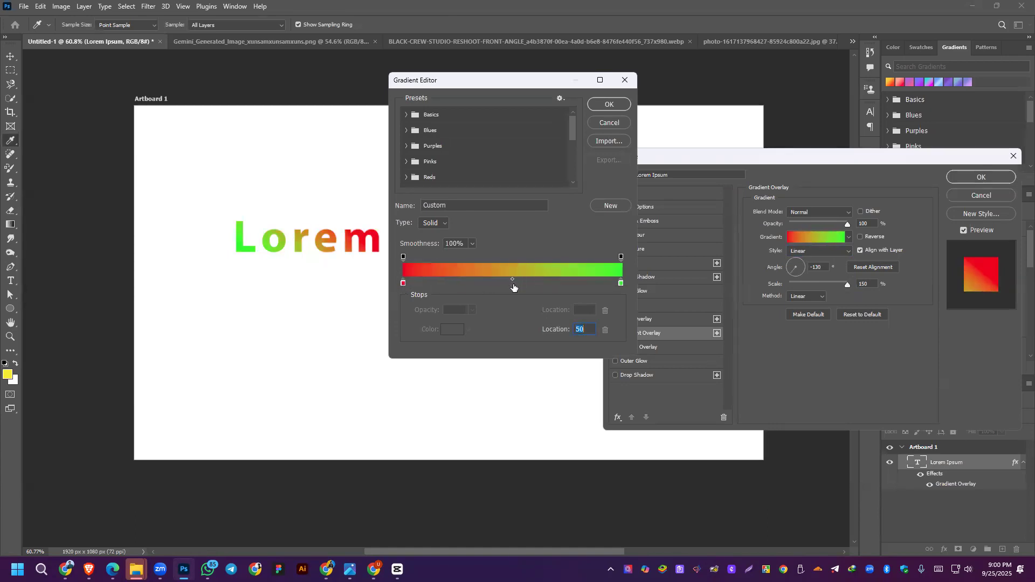
click(609, 104)
Step: Switch the gradient overlay to the Radial style and back to Linear
click(830, 249)
click(804, 268)
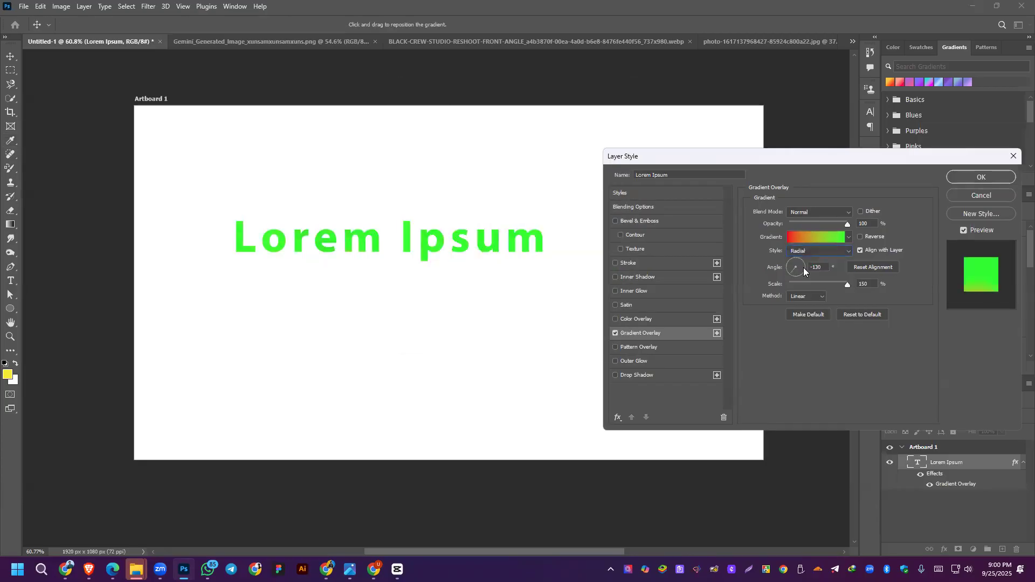
click(820, 252)
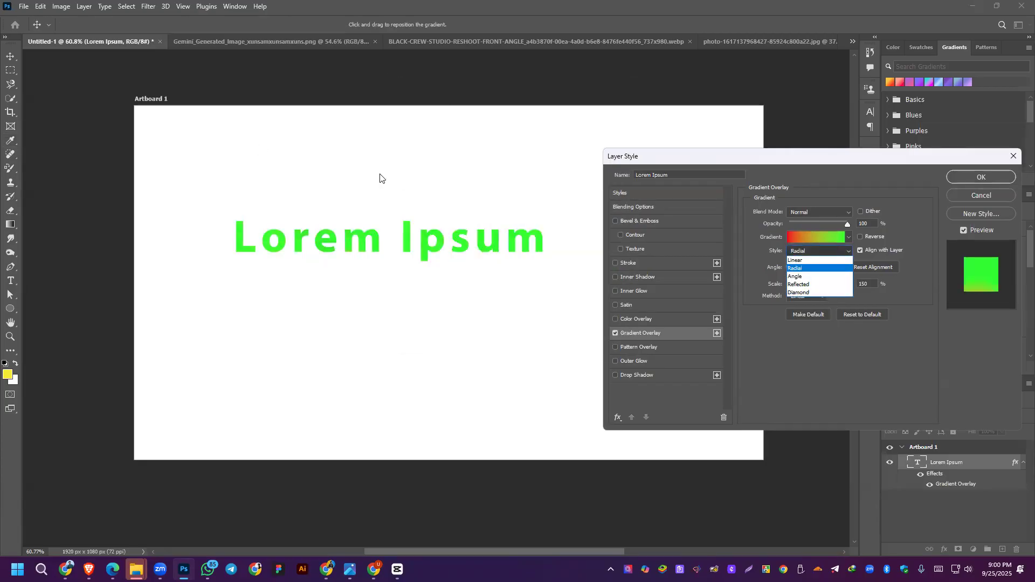
click(823, 261)
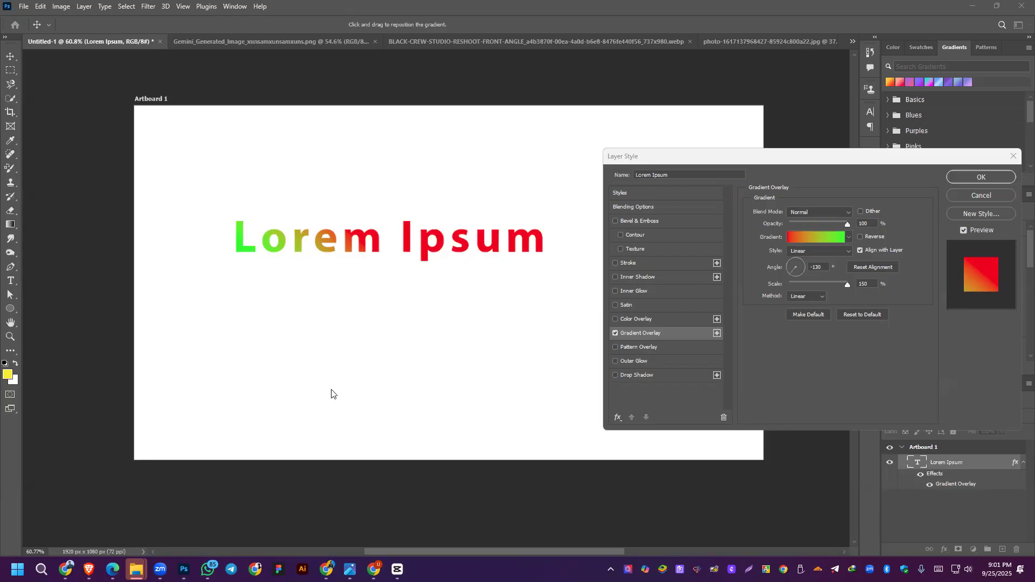
Step: Discard the gradient overlay so the text is plain cyan, and shift the text slightly right with the Move tool
click(983, 177)
click(998, 198)
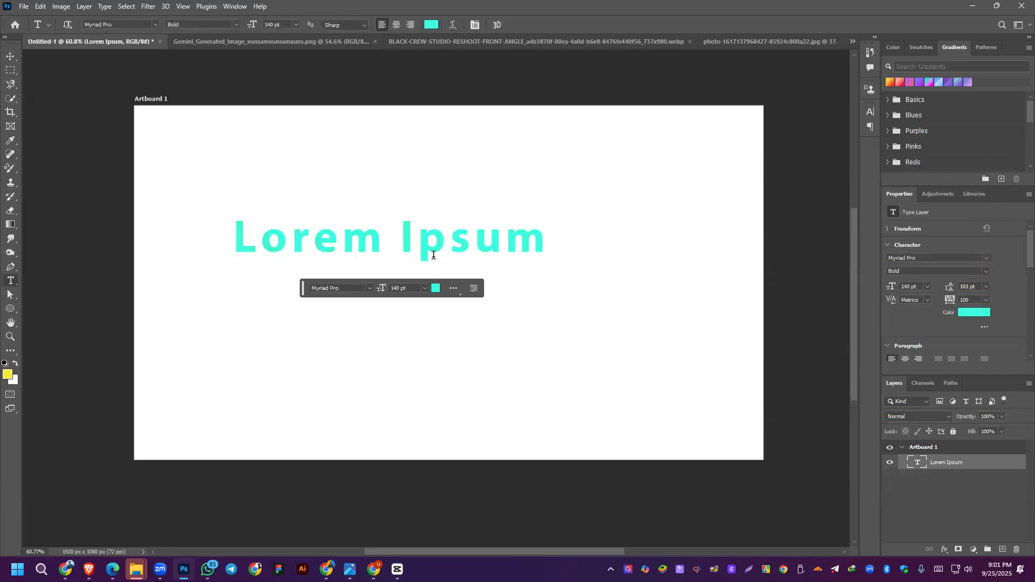
key(v)
drag(430, 246, 451, 249)
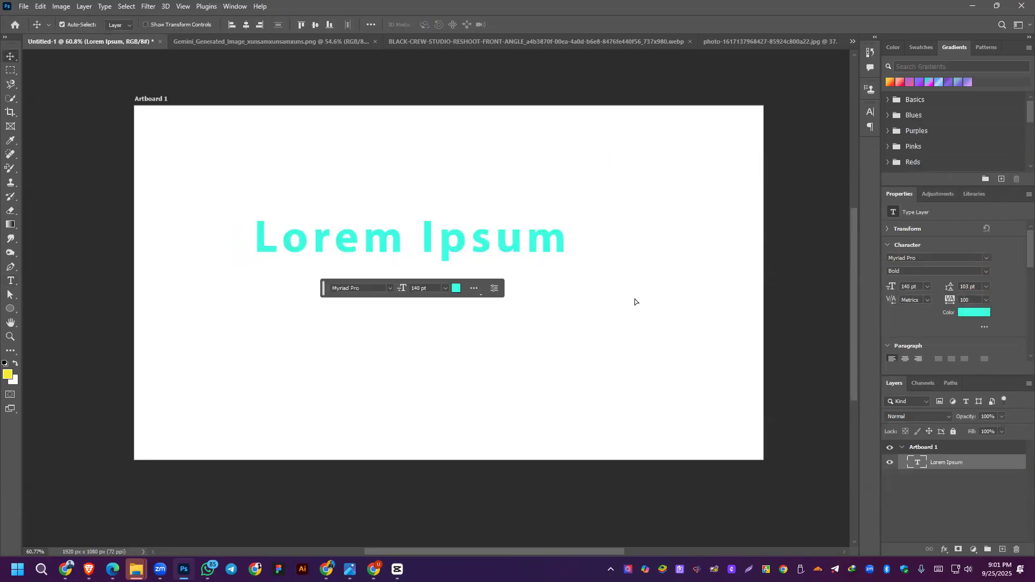
Step: Lower the Lorem Ipsum layer's opacity to 0% and restore it to 100%
scroll(991, 416, down, 7)
scroll(993, 418, up, 4)
click(990, 417)
scroll(991, 417, down, 13)
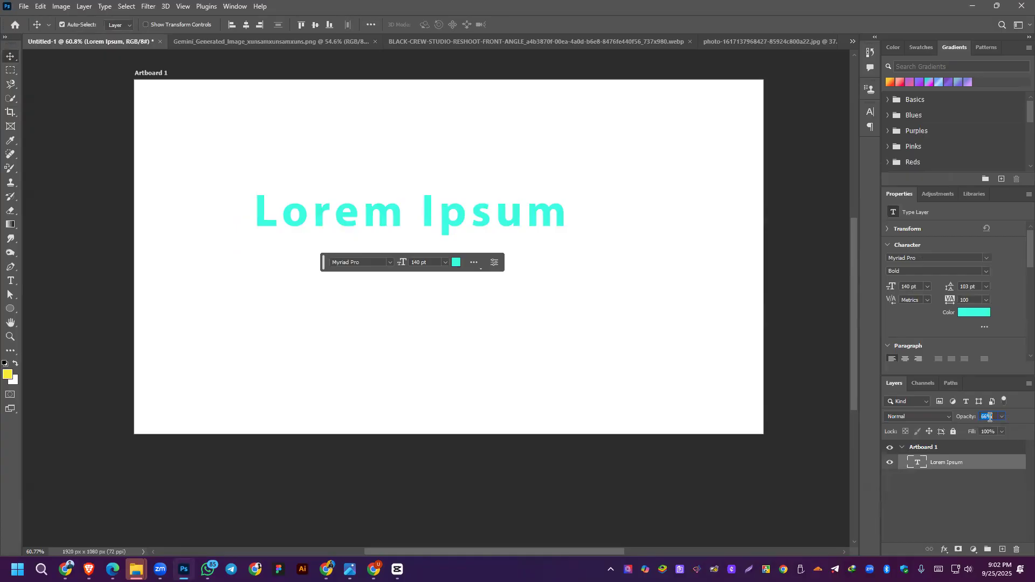
scroll(990, 418, down, 19)
click(990, 418)
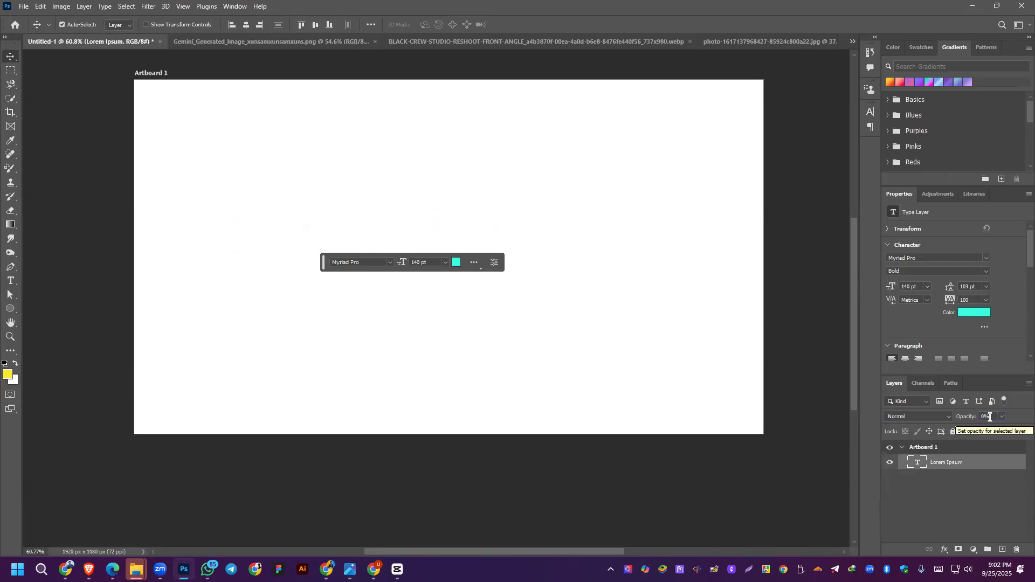
scroll(990, 418, up, 20)
scroll(990, 418, up, 20)
scroll(990, 418, up, 9)
scroll(990, 417, up, 3)
scroll(991, 417, up, 18)
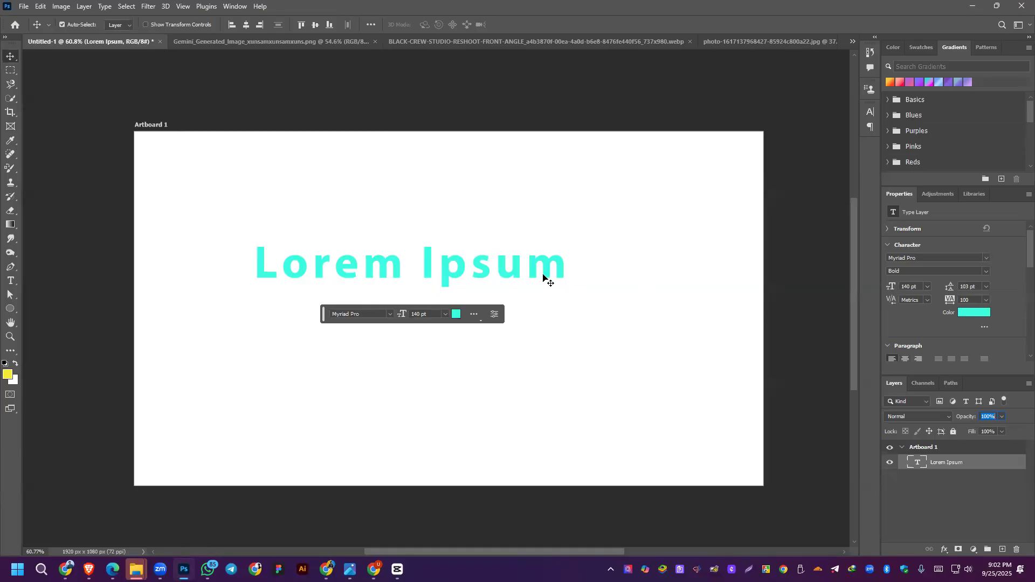
Step: Move the text lower on the artboard and try converting its layer to a Smart Object
drag(529, 270, 536, 353)
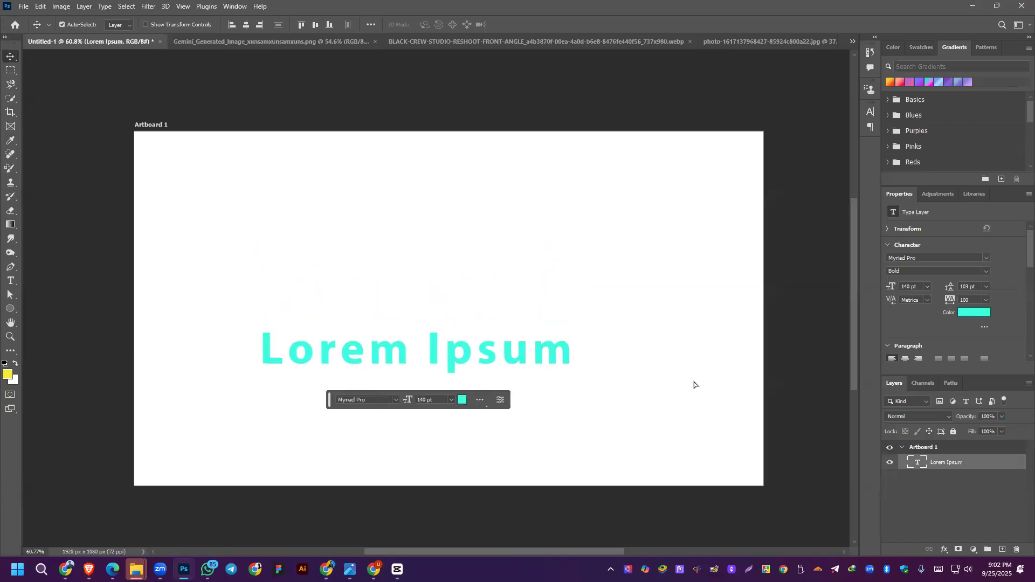
right_click(970, 461)
click(919, 224)
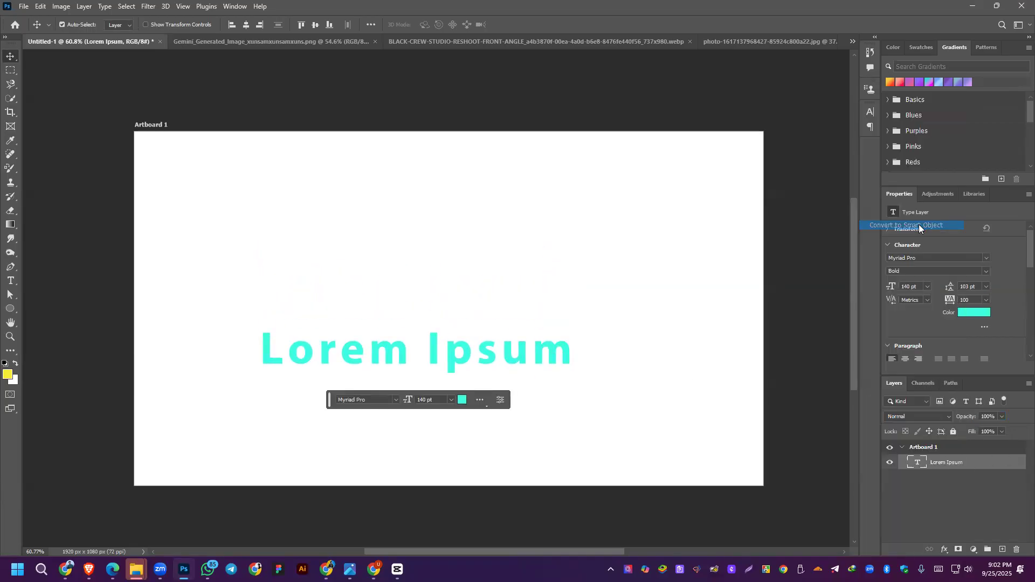
key(ctrl+z)
Step: Convert the Lorem Ipsum type layer to a shape and move it up toward the artboard's middle
right_click(956, 467)
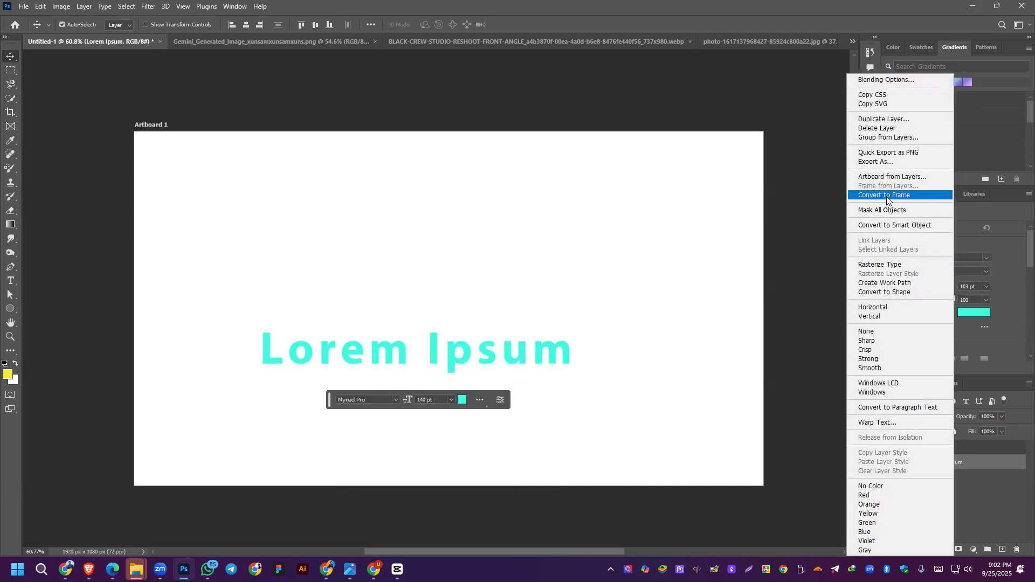
click(887, 292)
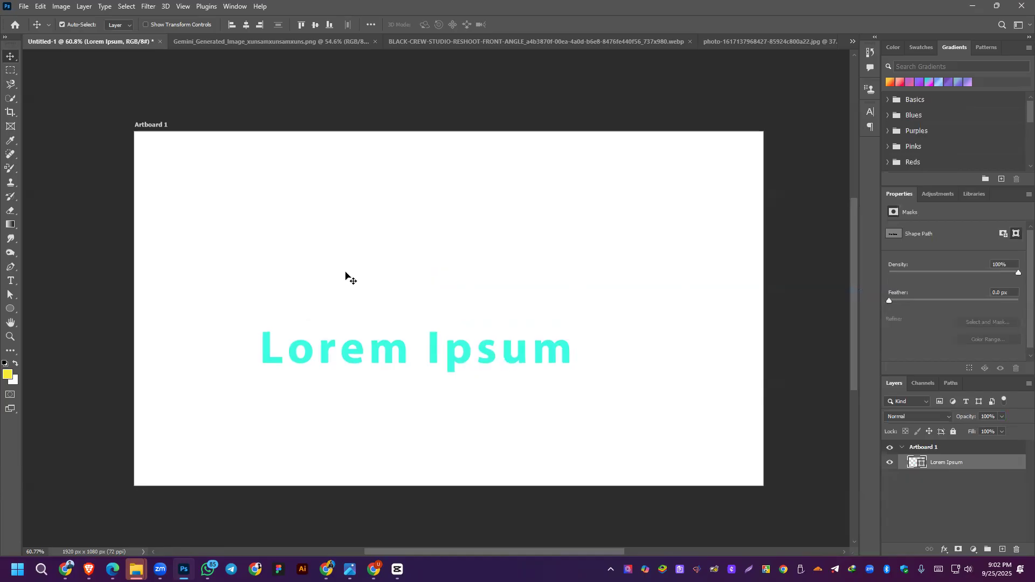
drag(439, 346, 373, 306)
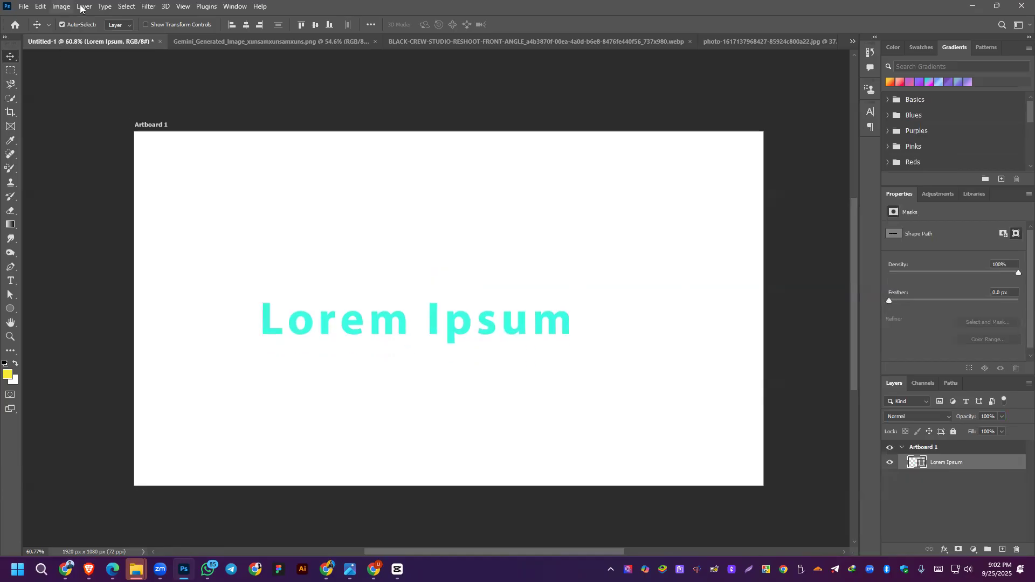
Step: Give the Lorem Ipsum text shape a cyan stroke and remove its fill
click(8, 268)
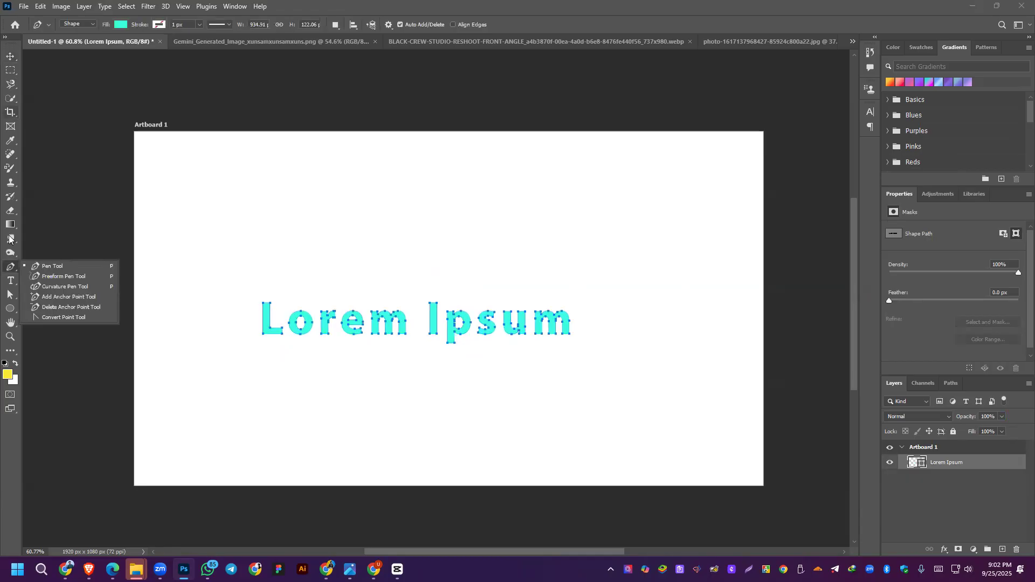
click(159, 24)
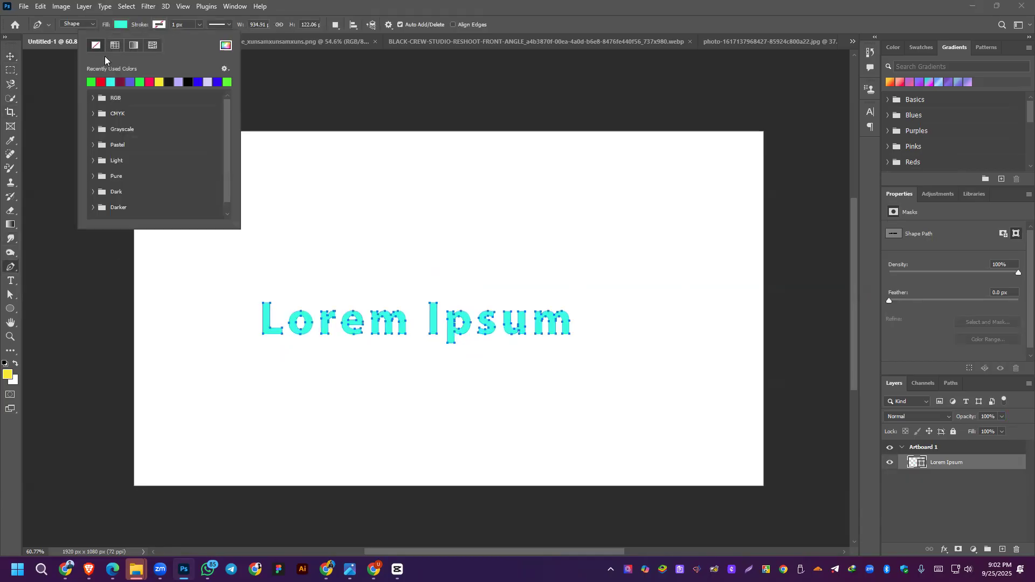
click(169, 82)
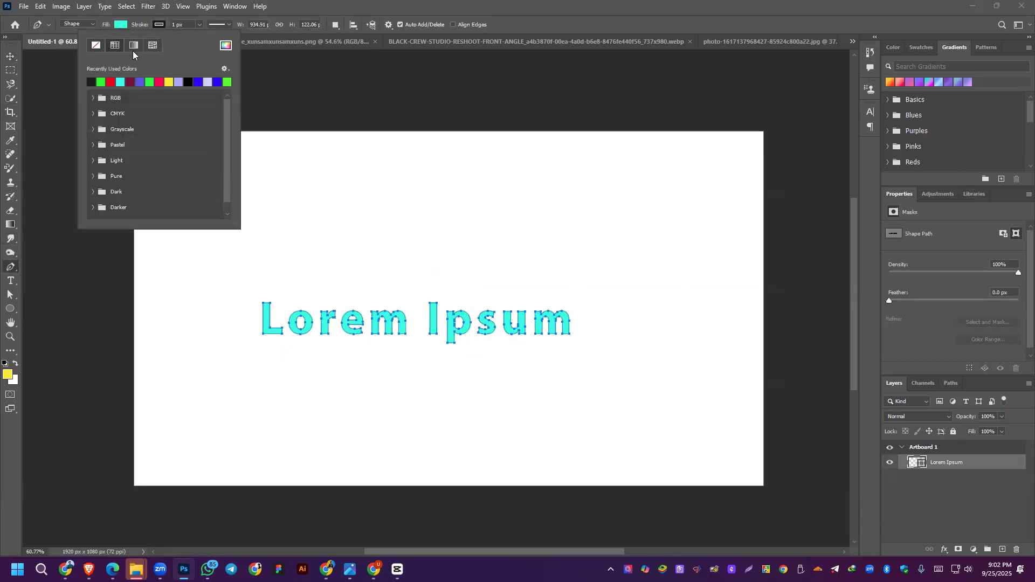
click(121, 81)
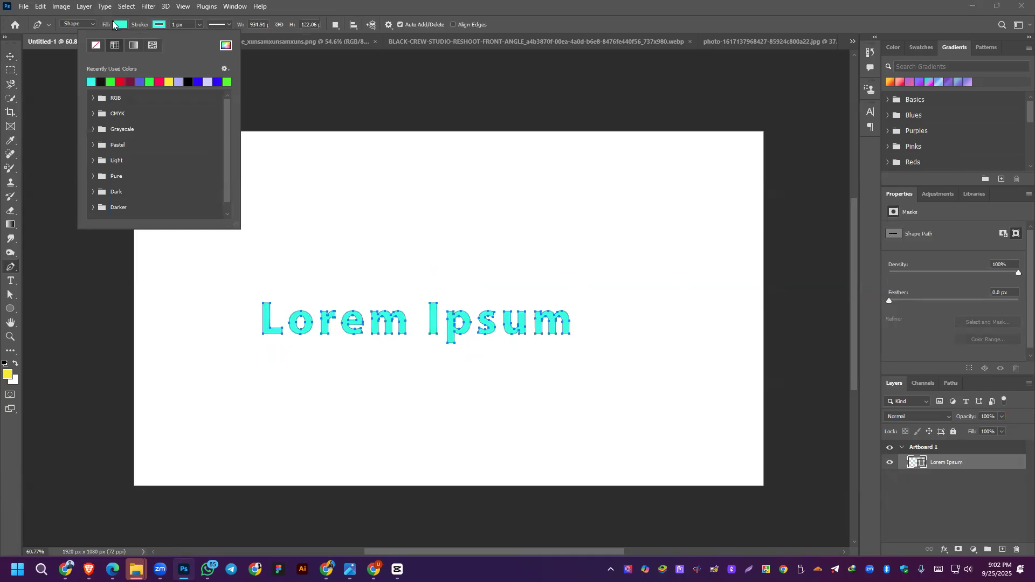
click(121, 25)
click(57, 46)
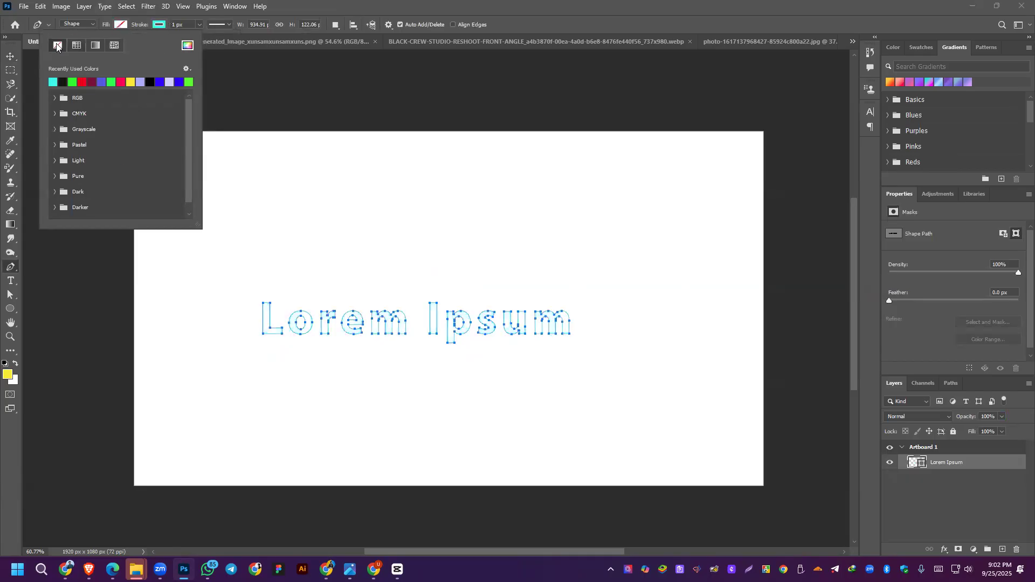
click(10, 56)
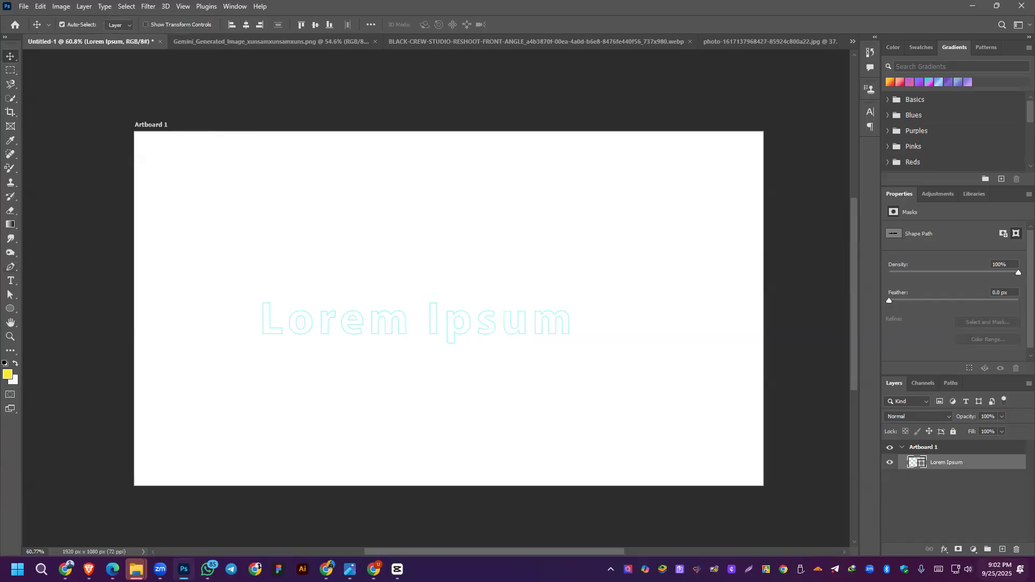
Step: Add a new layer filled with black and place it beneath the Lorem Ipsum shape layer
click(1002, 549)
drag(981, 464, 981, 492)
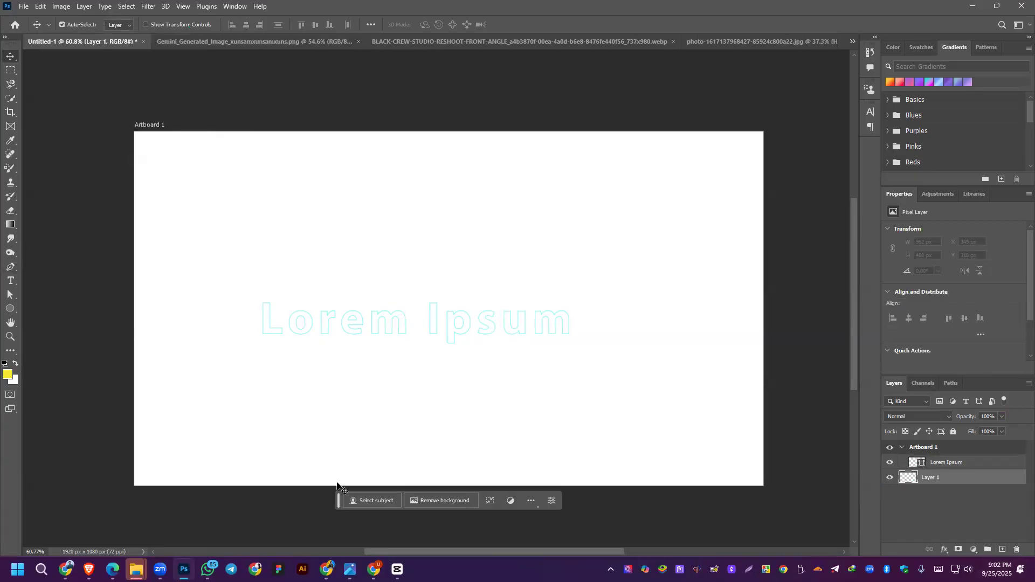
click(6, 365)
key(alt+BackSpace)
key(ctrl+bracketright)
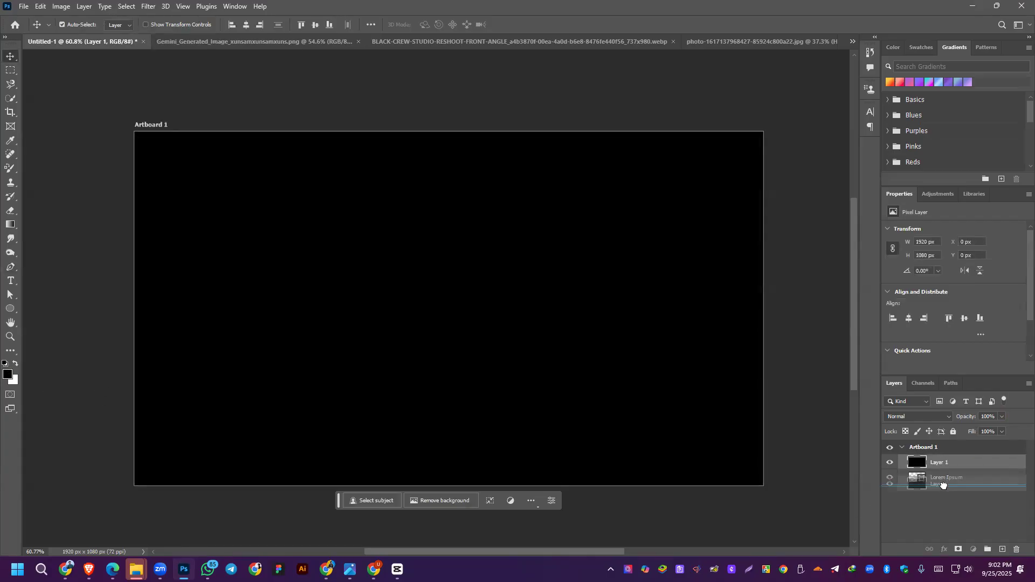
key(ctrl+bracketleft)
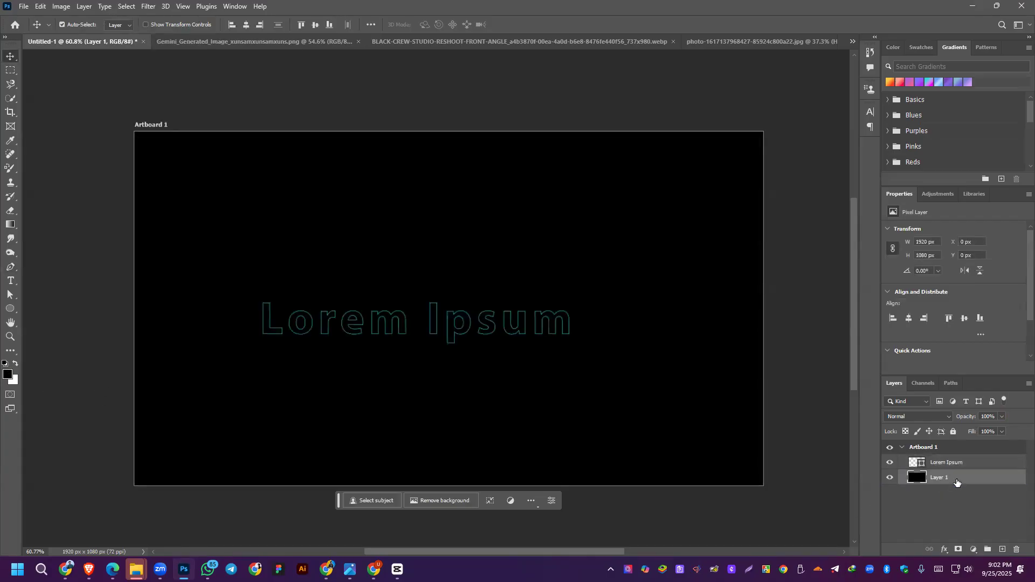
Step: Lock the black background layer and move the outlined text near the artboard's centre
mouse_move(460, 326)
mouse_down()
mouse_move(476, 329)
mouse_move(460, 326)
mouse_up()
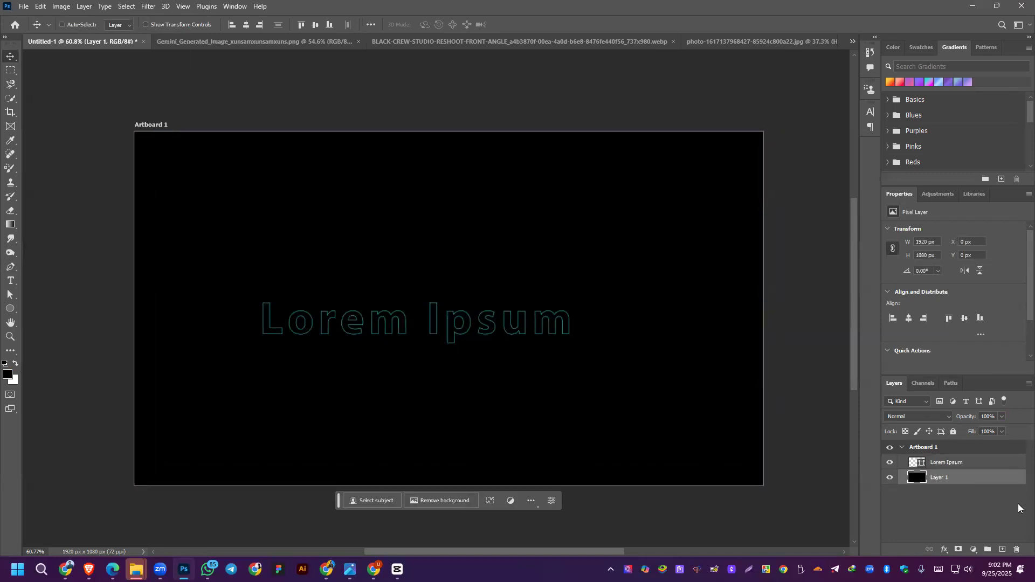
click(946, 462)
mouse_move(463, 328)
mouse_down()
mouse_move(467, 312)
mouse_move(460, 337)
mouse_up()
key(ctrl+z)
click(954, 432)
drag(464, 326, 494, 288)
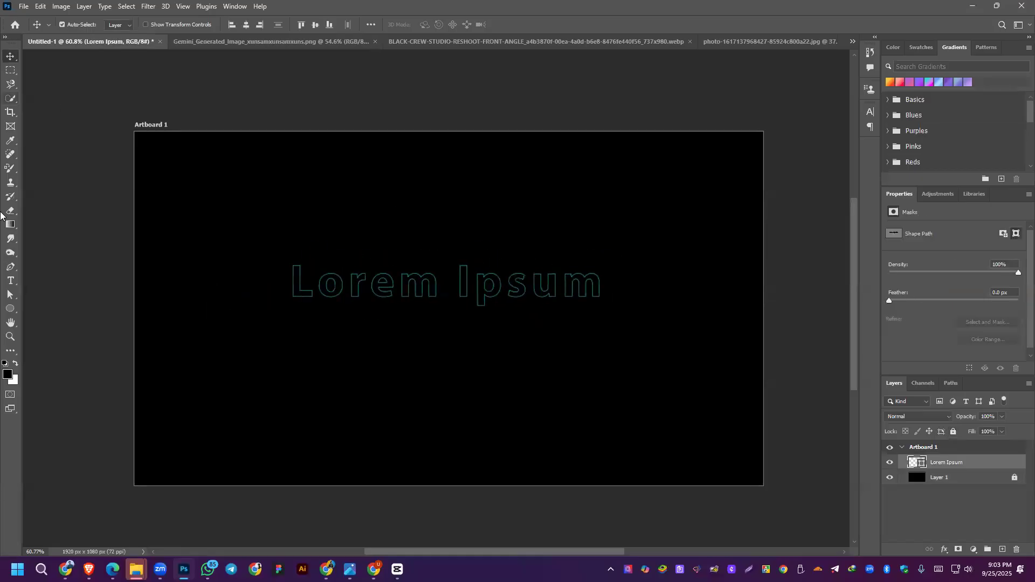
Step: Set the text outline's stroke width to 6.99 px
click(11, 266)
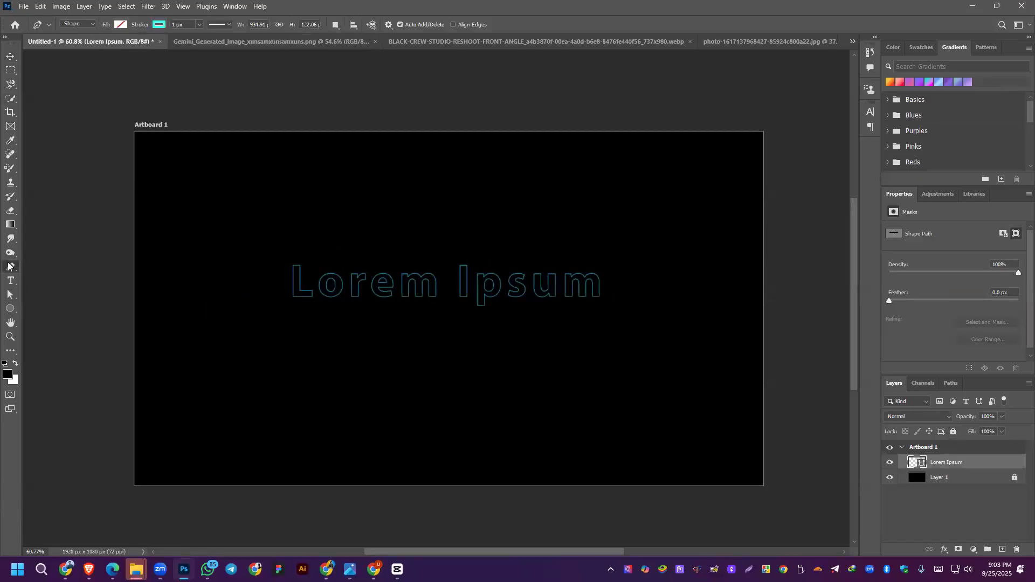
click(200, 25)
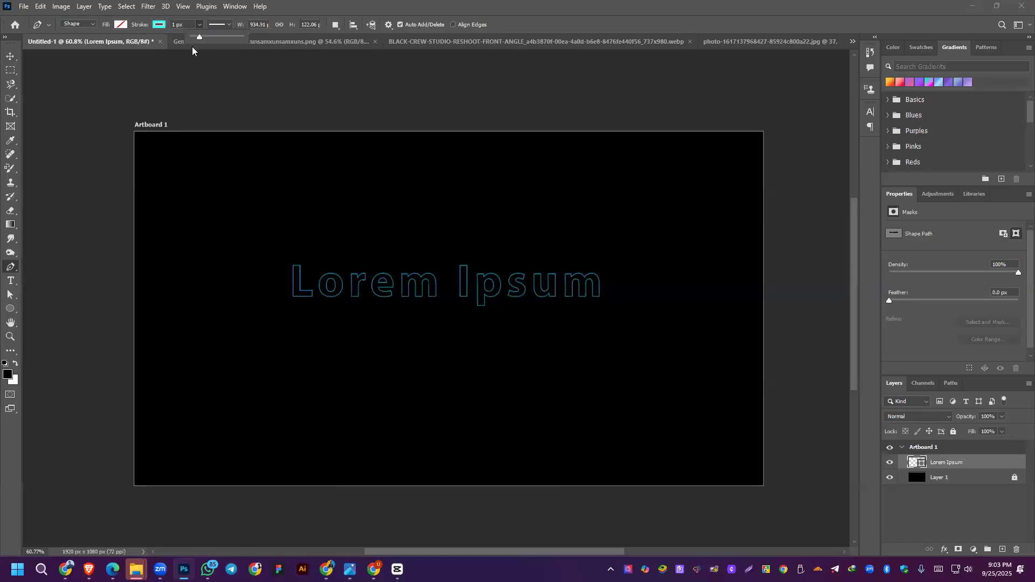
drag(198, 35, 205, 36)
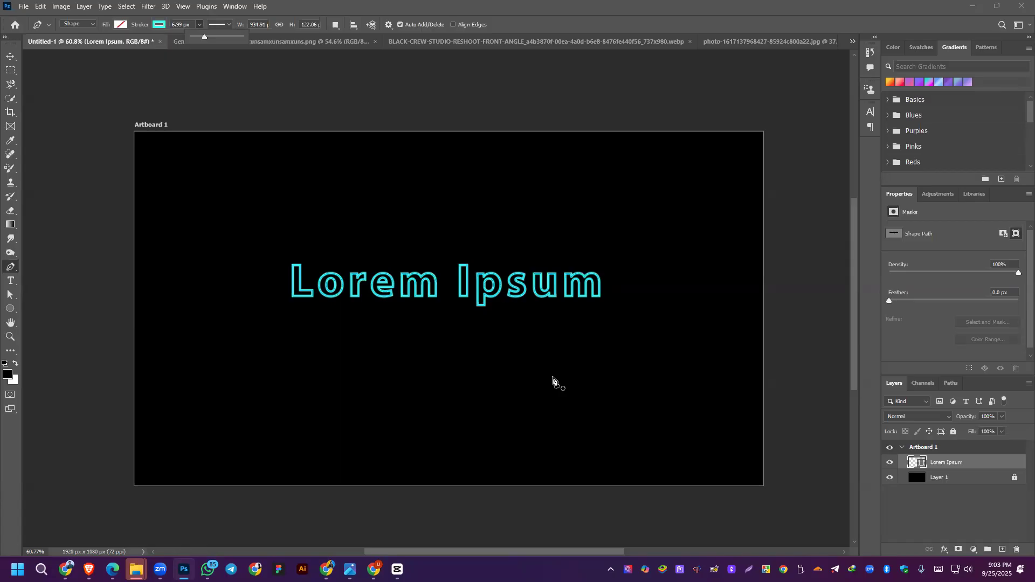
click(629, 410)
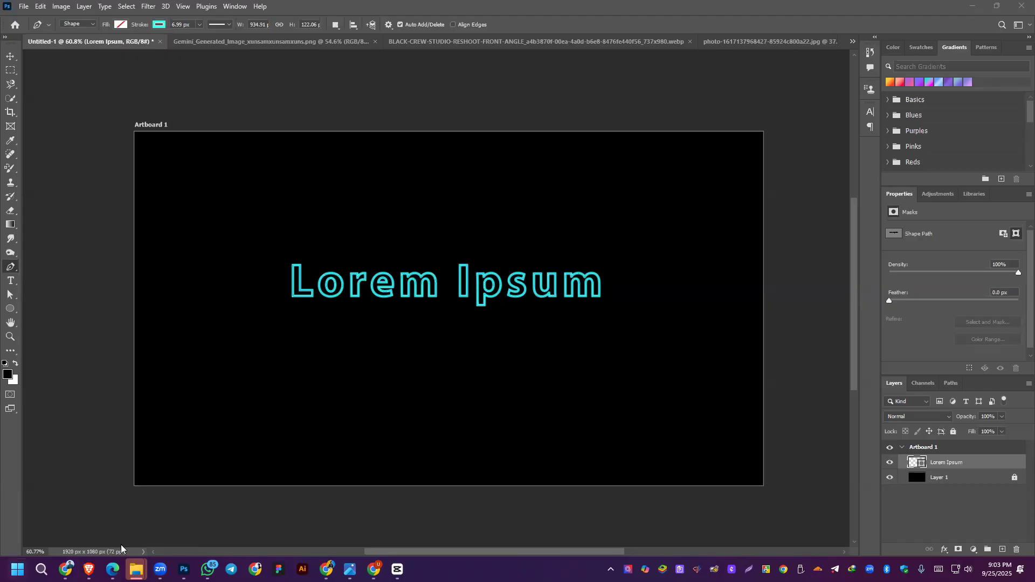
Step: Switch to the course outline PDF in Edge and review the Brush Tool and Pencil Tool topics of Class 03
click(89, 570)
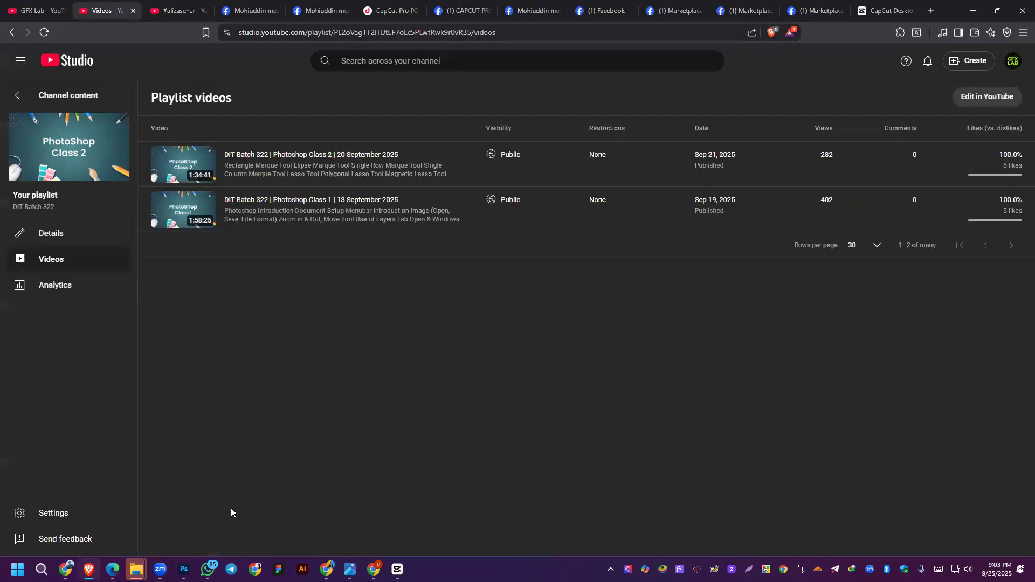
click(112, 569)
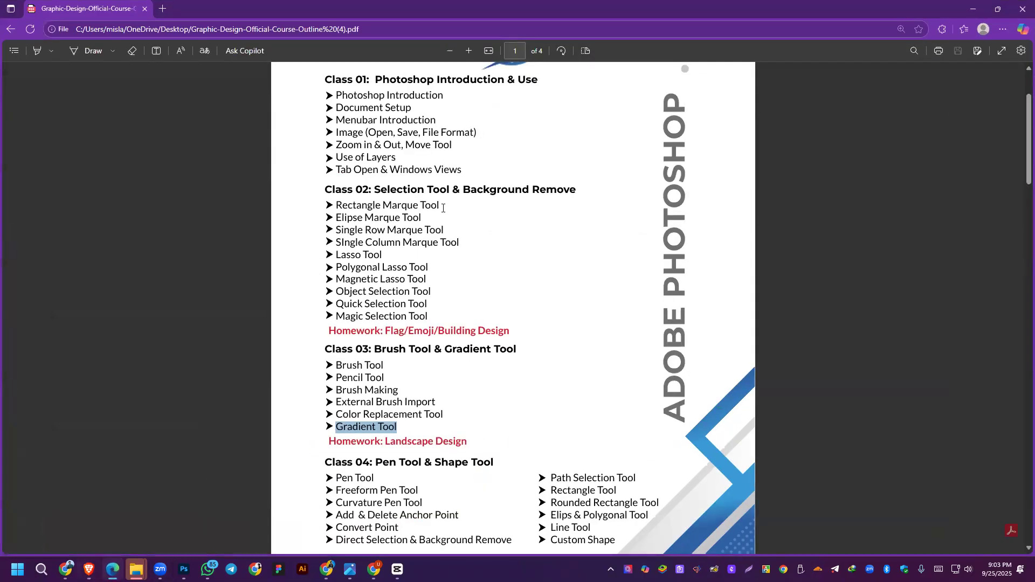
drag(334, 366, 385, 366)
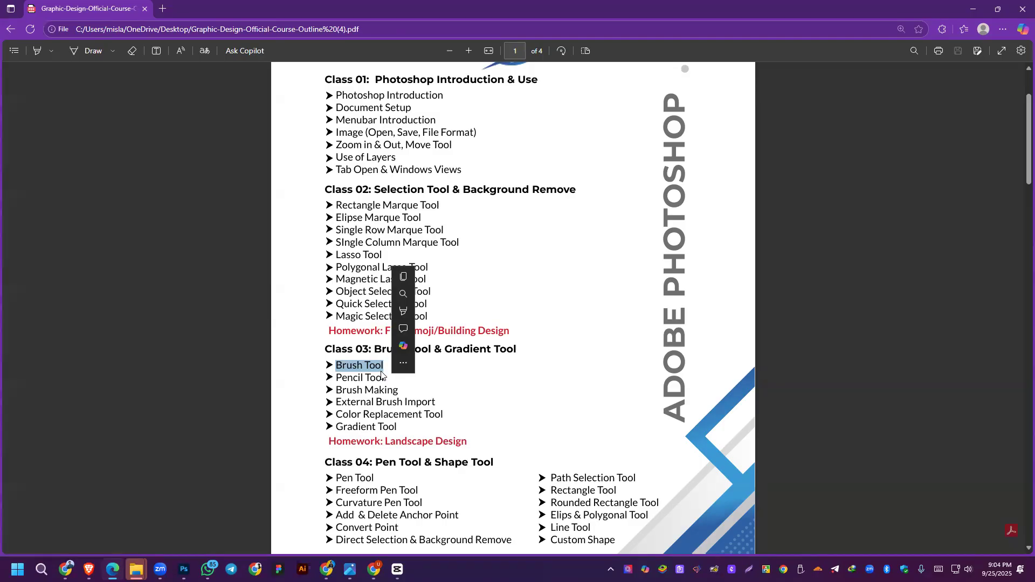
drag(336, 378, 397, 378)
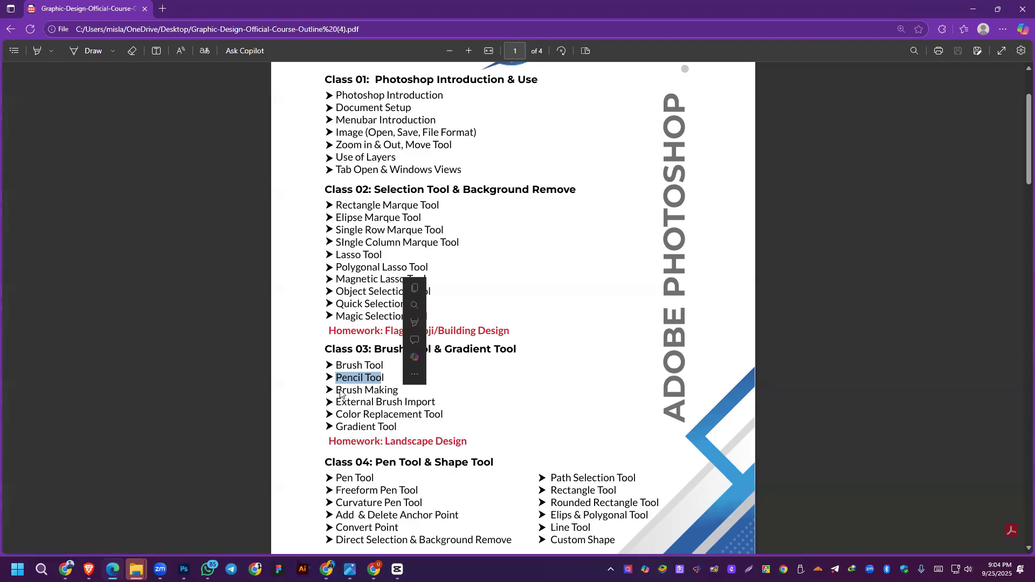
Step: Switch to Photoshop, open Define Brush Preset for the outlined text, and cancel it
click(183, 570)
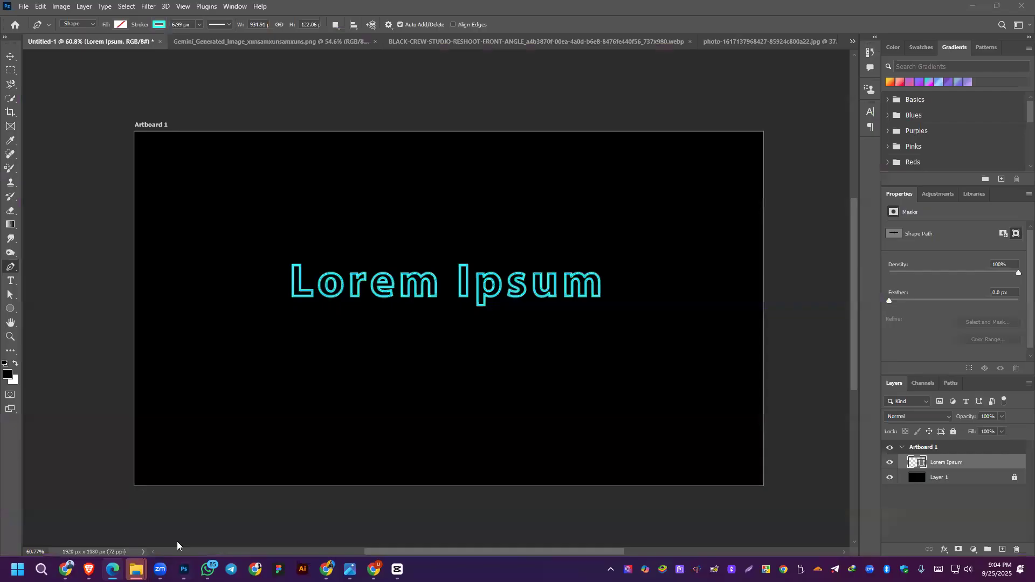
click(41, 6)
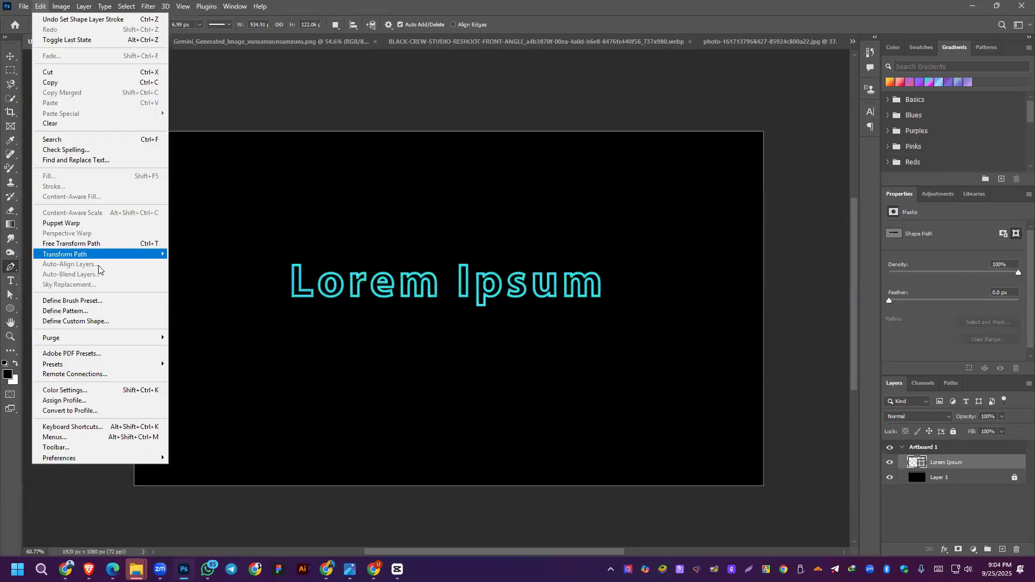
click(90, 301)
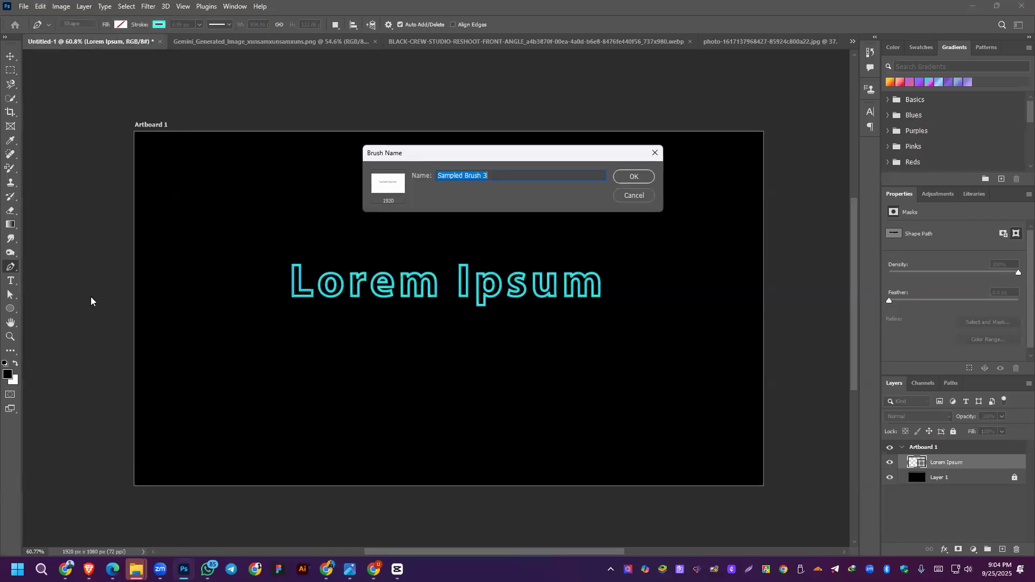
click(625, 198)
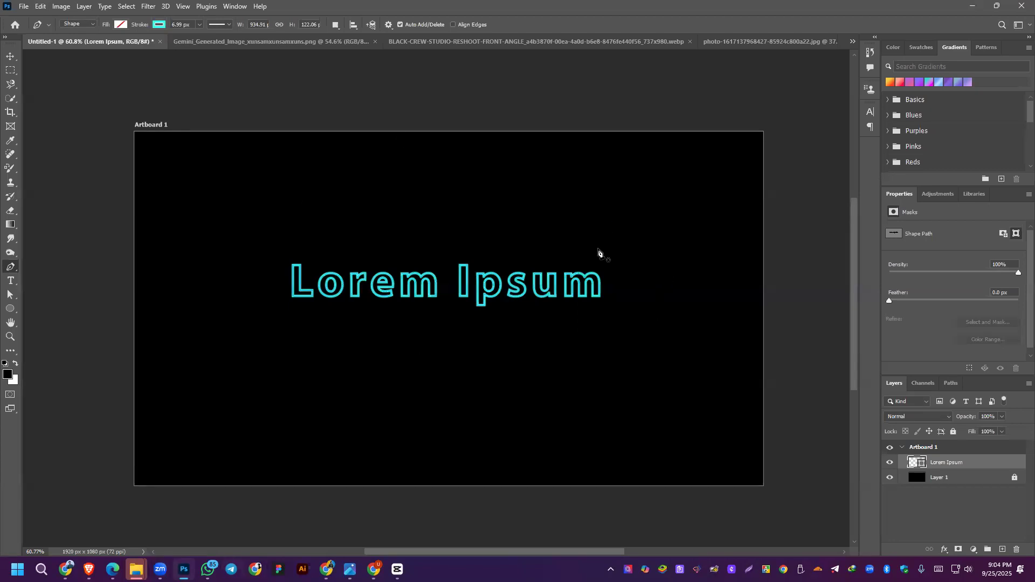
Step: Activate the Brush tool, view Free Fog Photoshop Brushes 3.abr in the brush import dialog, and cancel the import
click(10, 56)
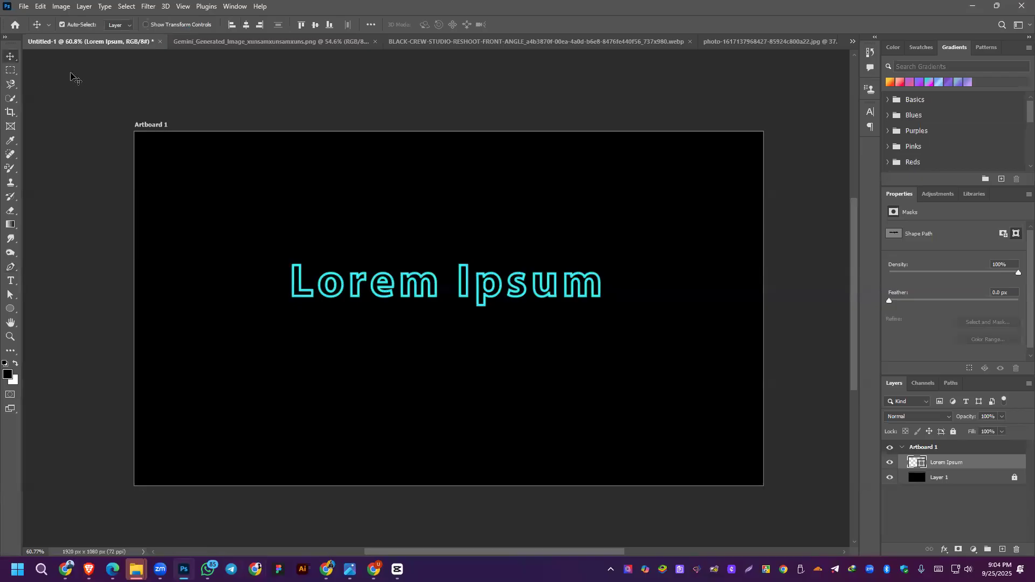
click(9, 143)
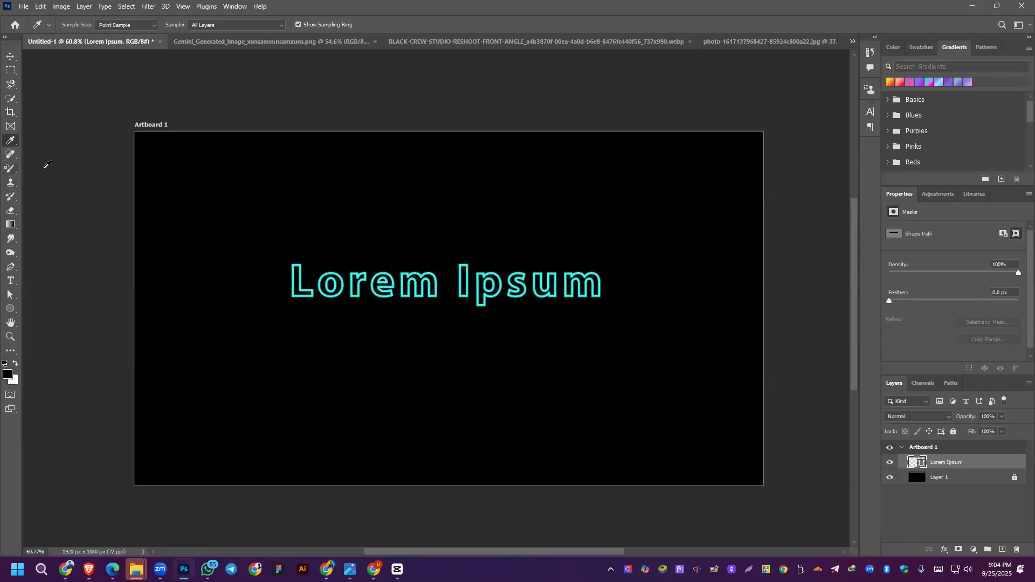
drag(10, 169, 52, 174)
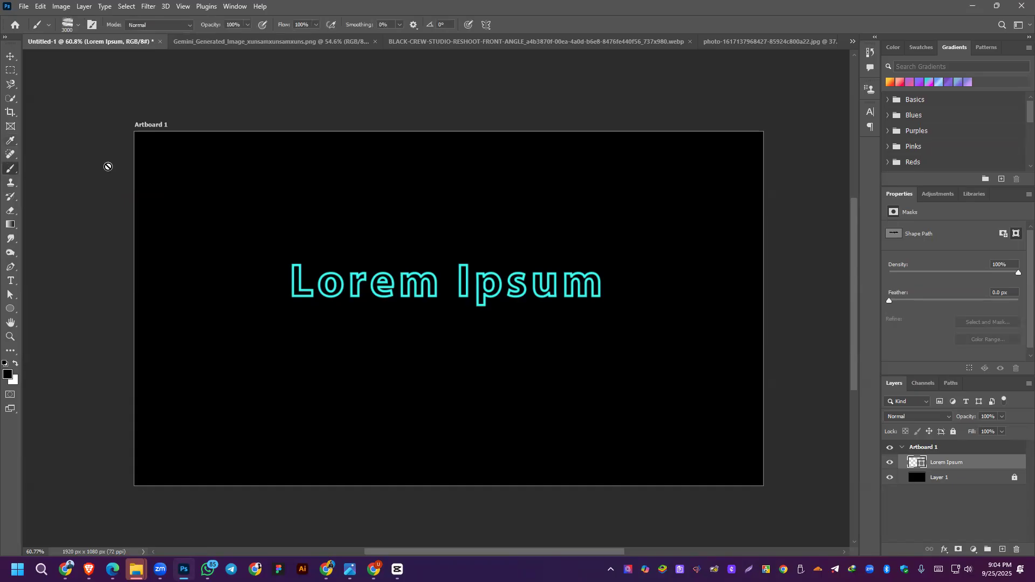
click(77, 27)
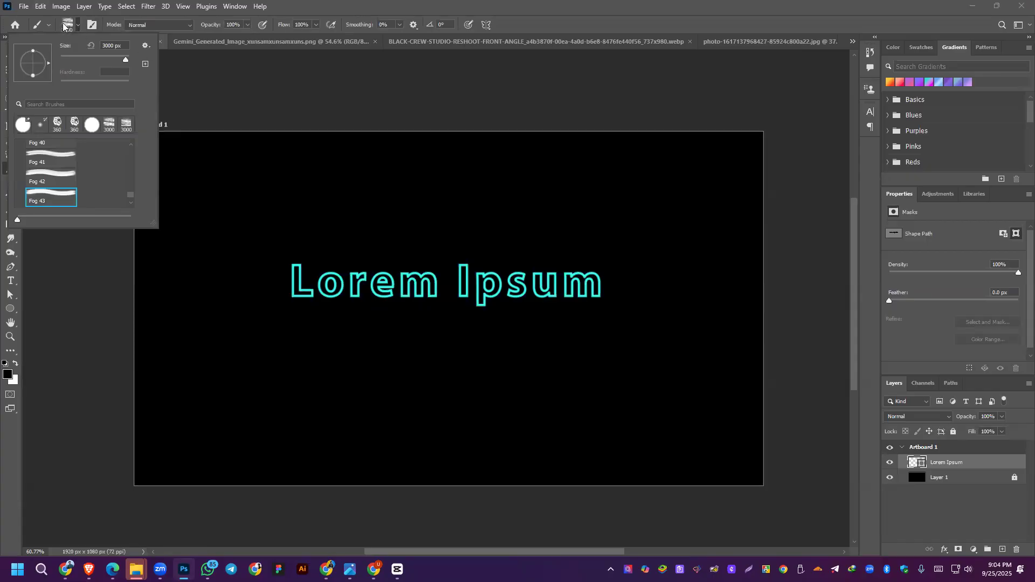
click(145, 48)
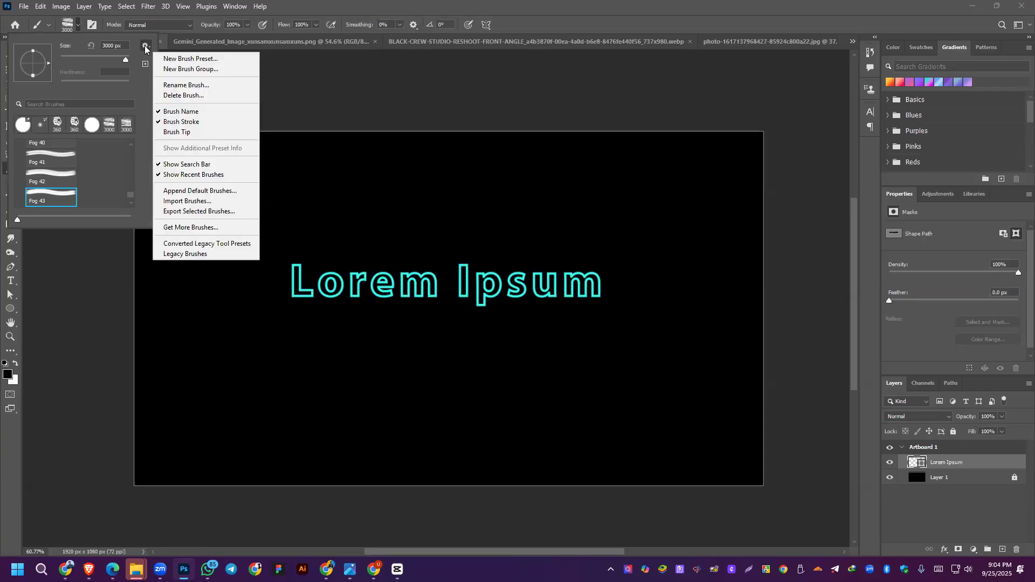
click(181, 202)
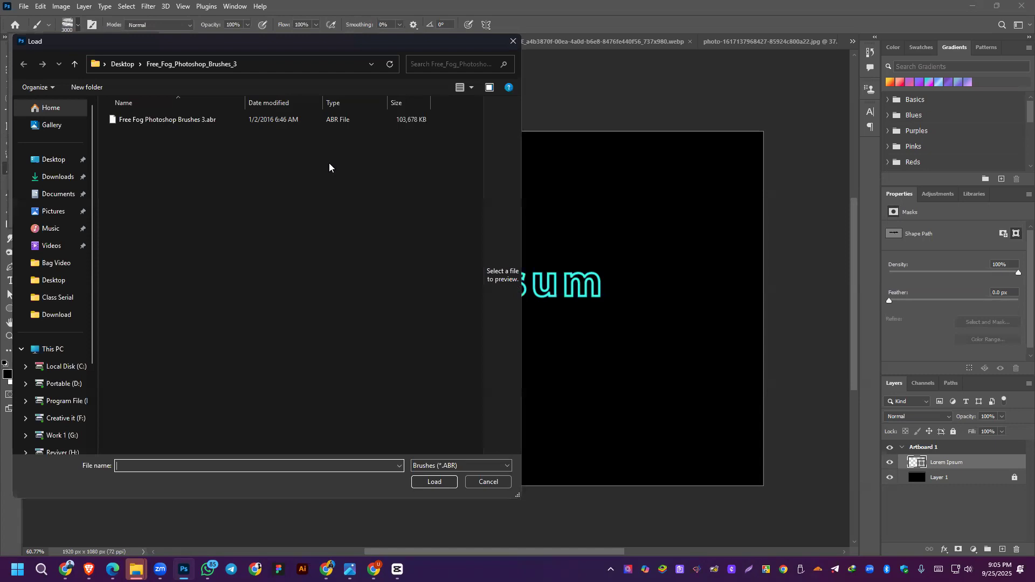
click(162, 120)
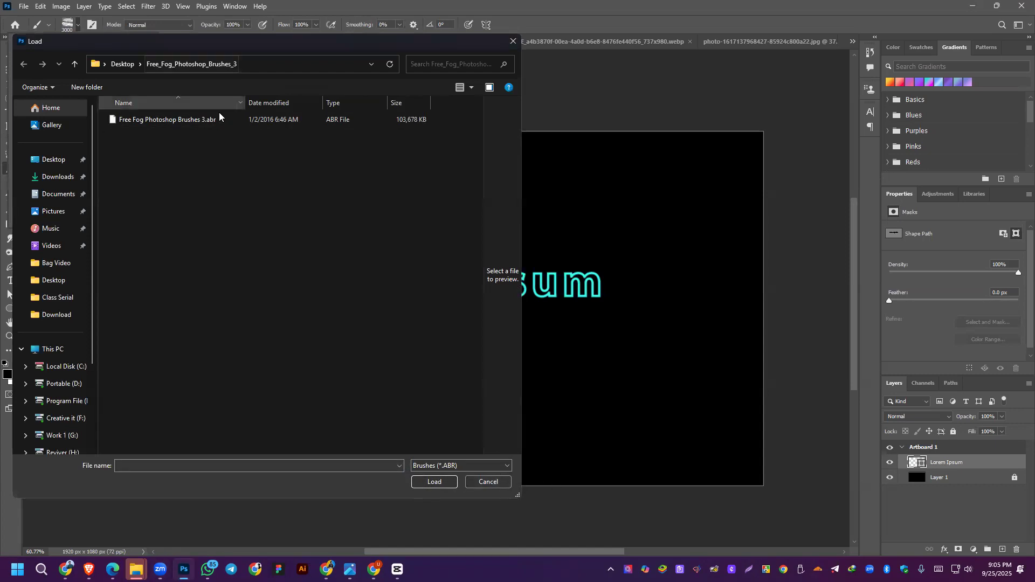
click(488, 481)
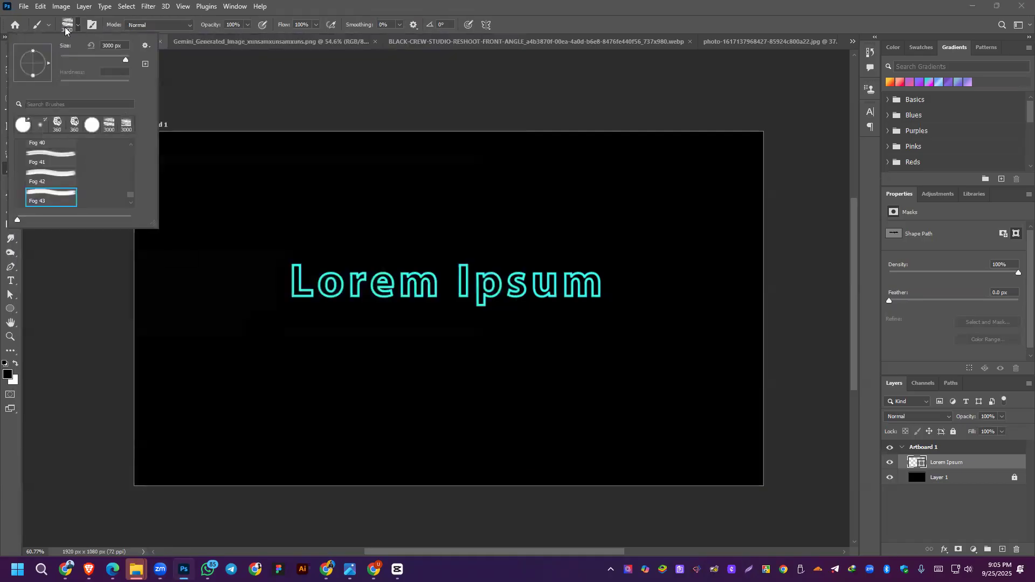
Step: Delete the Lion brush from the brush presets
scroll(104, 172, up, 8)
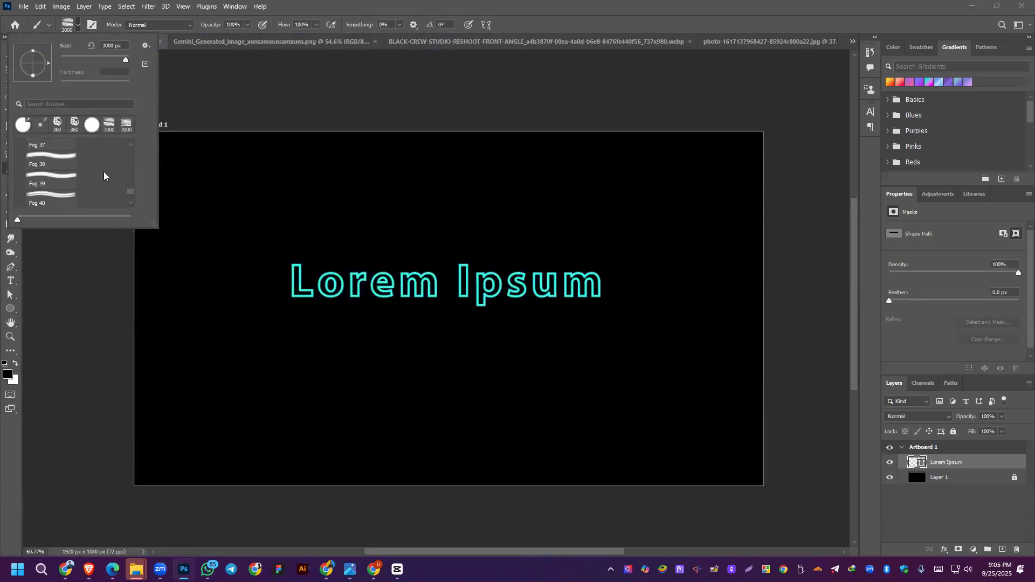
click(94, 171)
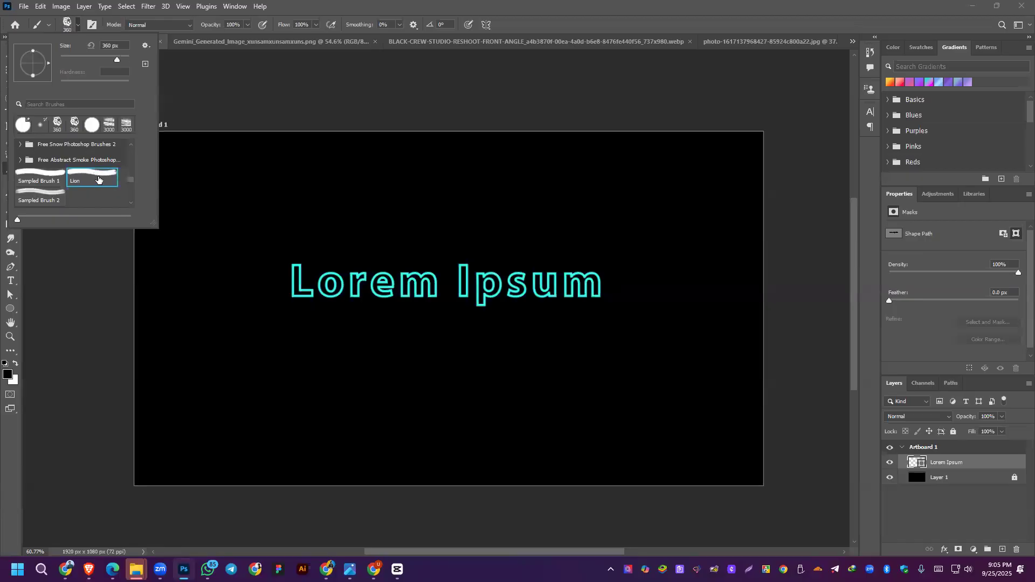
right_click(98, 182)
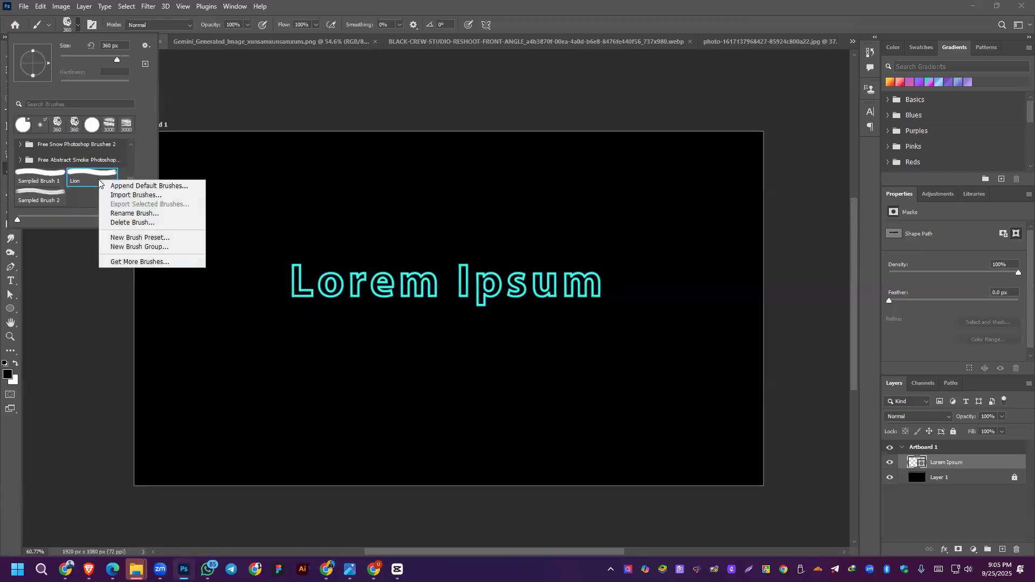
click(150, 222)
click(456, 209)
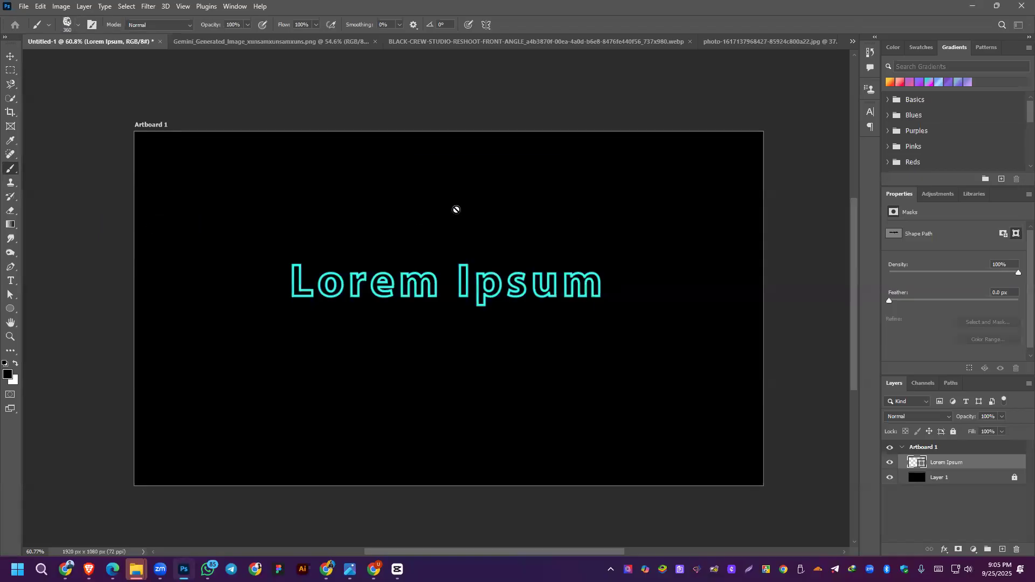
Step: Select the Sampled Brush 2 preset and add a new layer above the Lorem Ipsum layer
click(73, 26)
scroll(74, 165, down, 1)
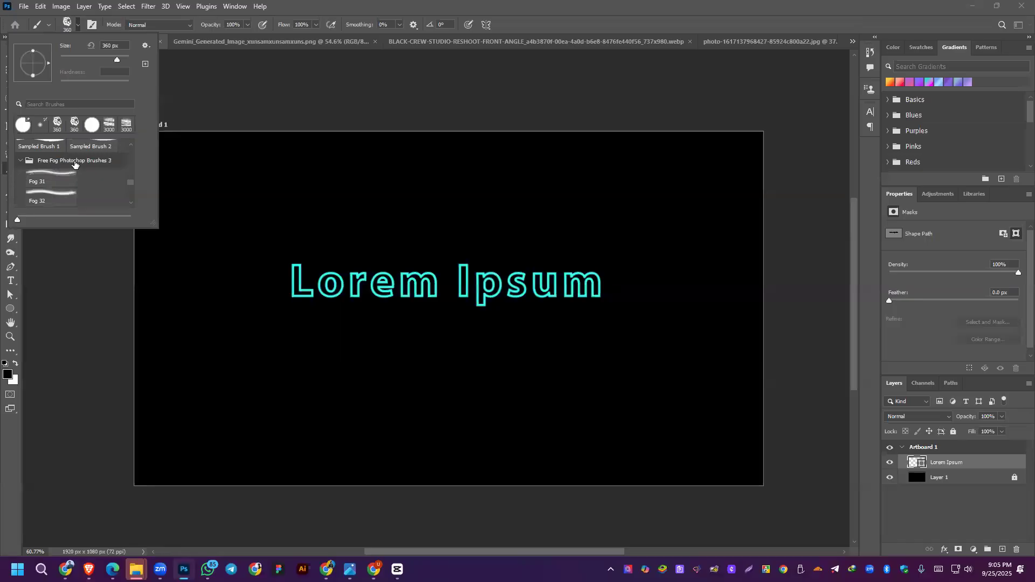
click(89, 149)
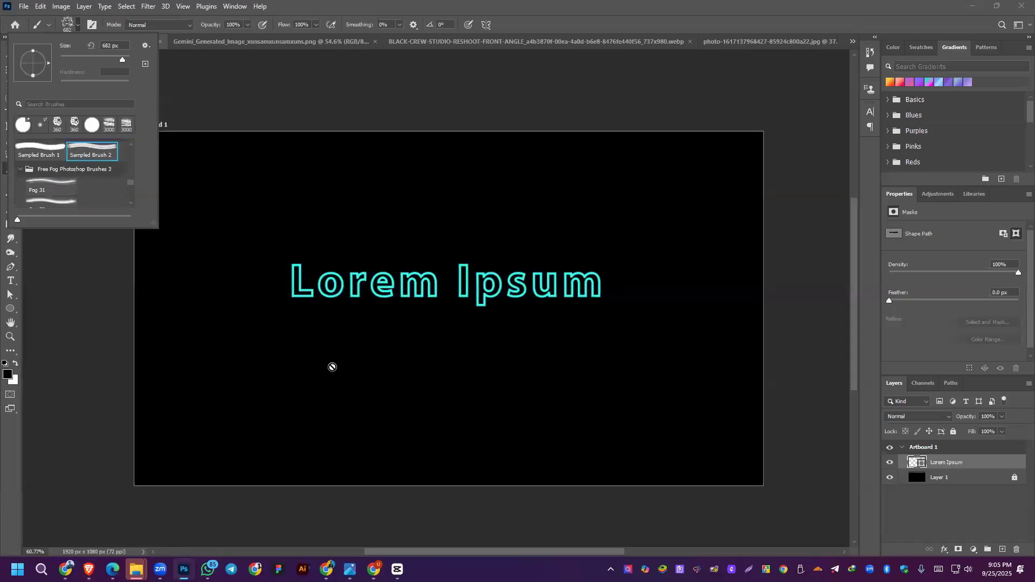
click(1002, 549)
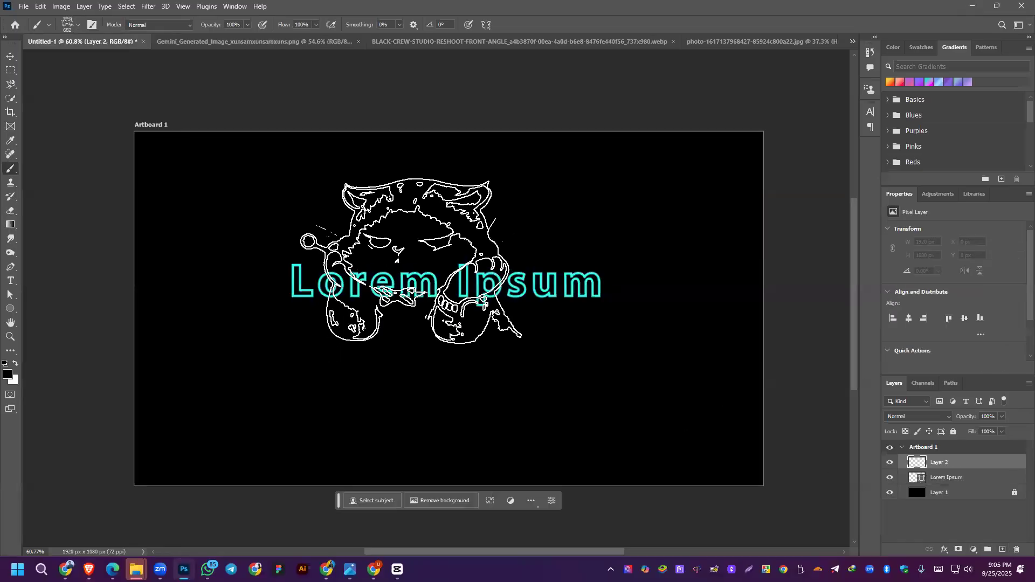
Step: Delete the Sampled Brush 2 preset
click(78, 25)
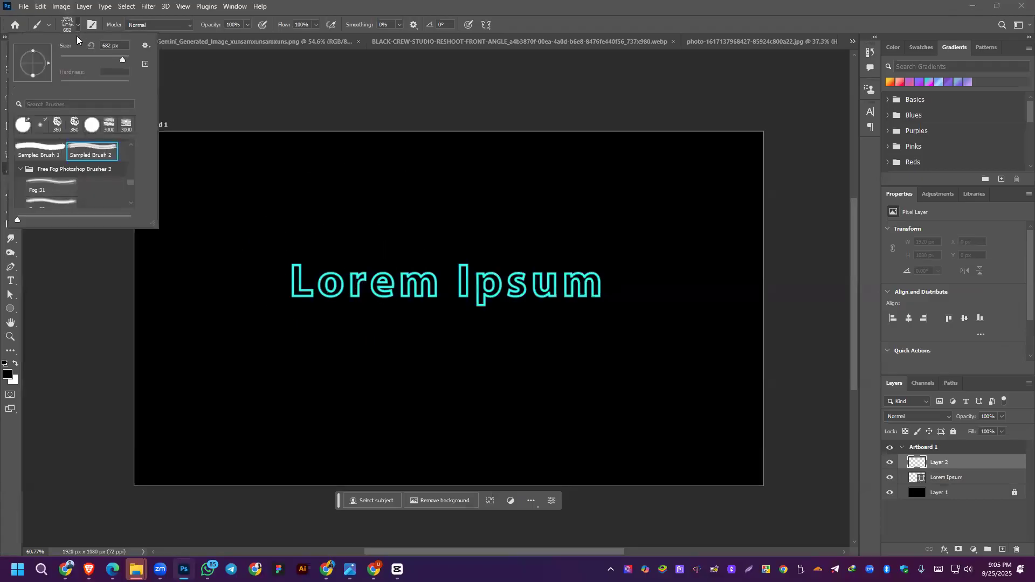
right_click(86, 154)
click(109, 196)
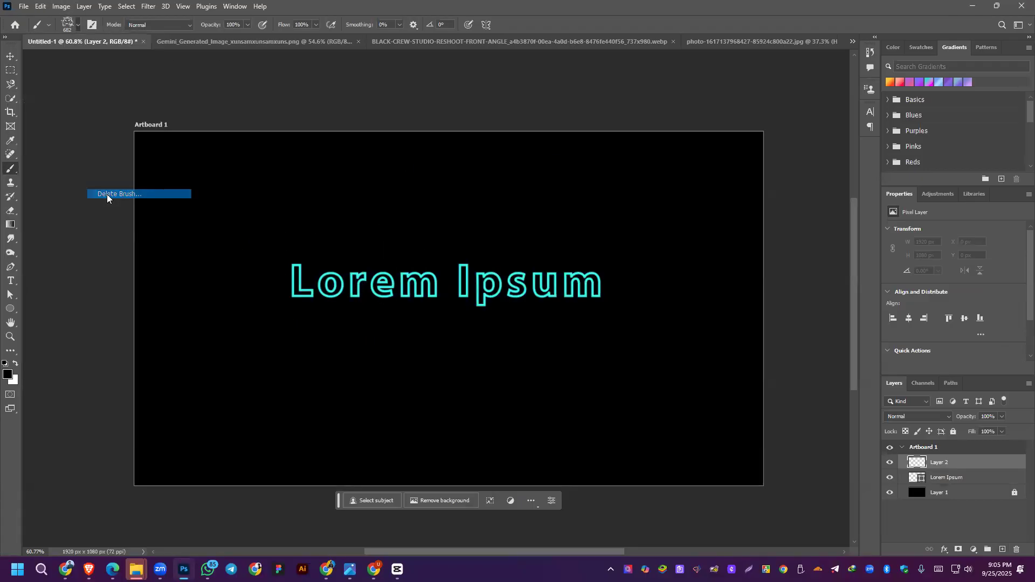
click(461, 211)
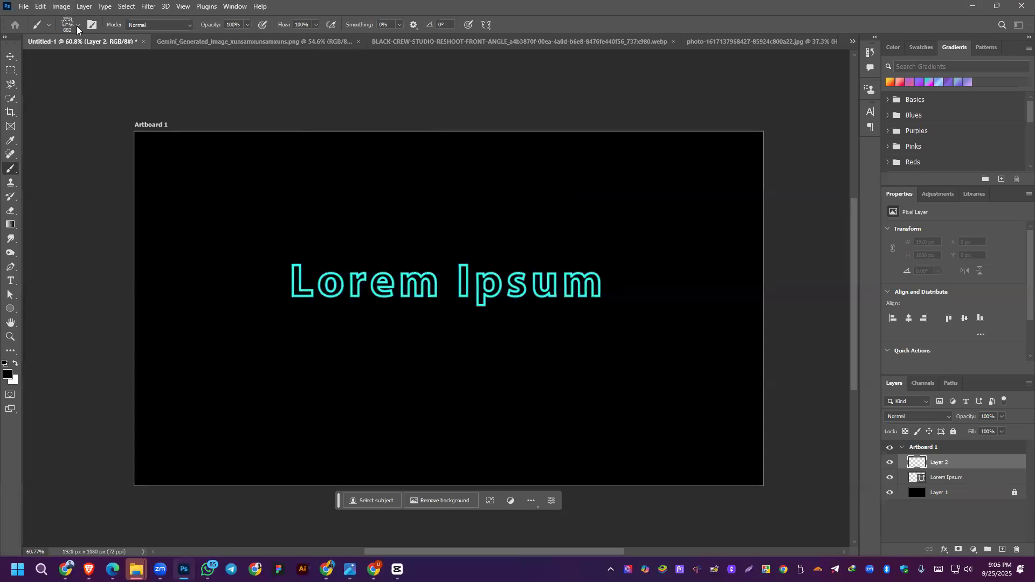
Step: Select the Sampled Brush 1 preset and stamp it once in black over the first part of the outlined text
click(77, 26)
scroll(61, 148, down, 6)
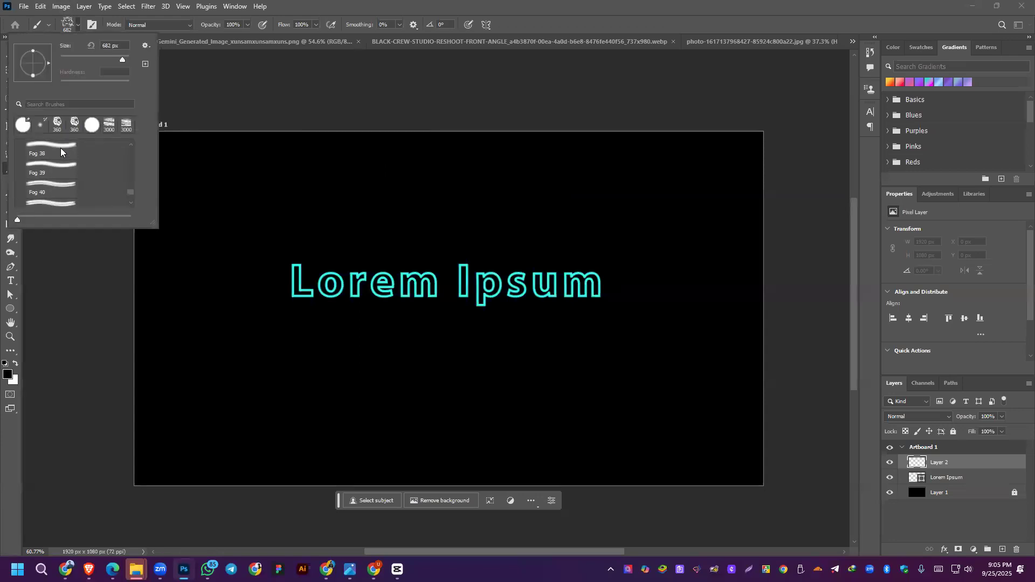
scroll(60, 148, up, 7)
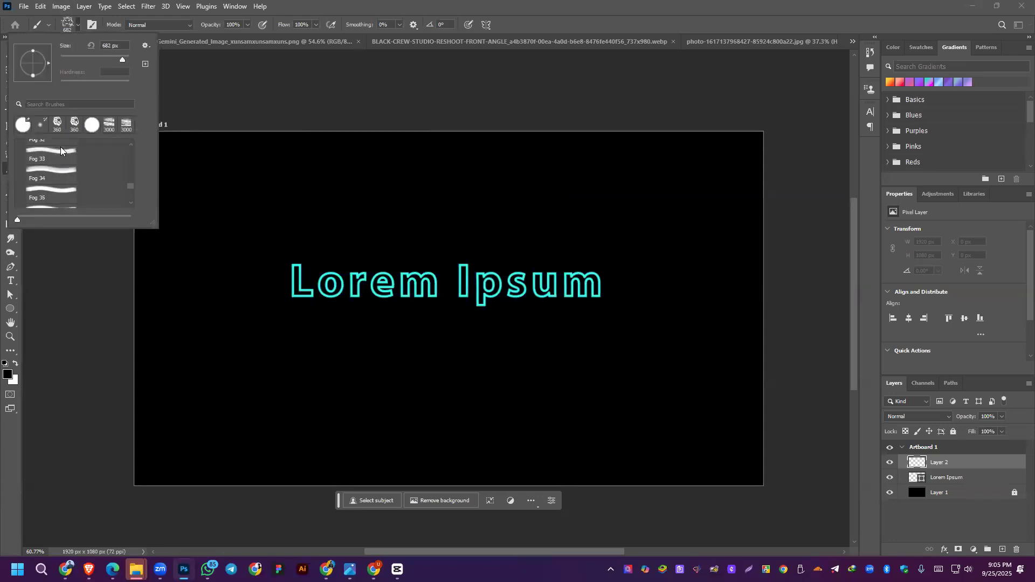
scroll(60, 151, up, 1)
click(40, 180)
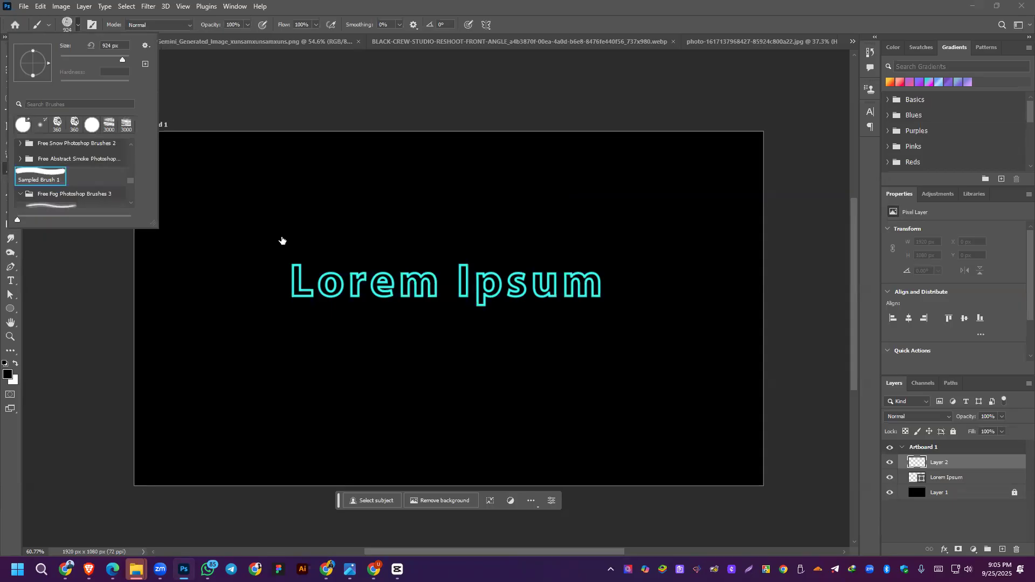
click(334, 288)
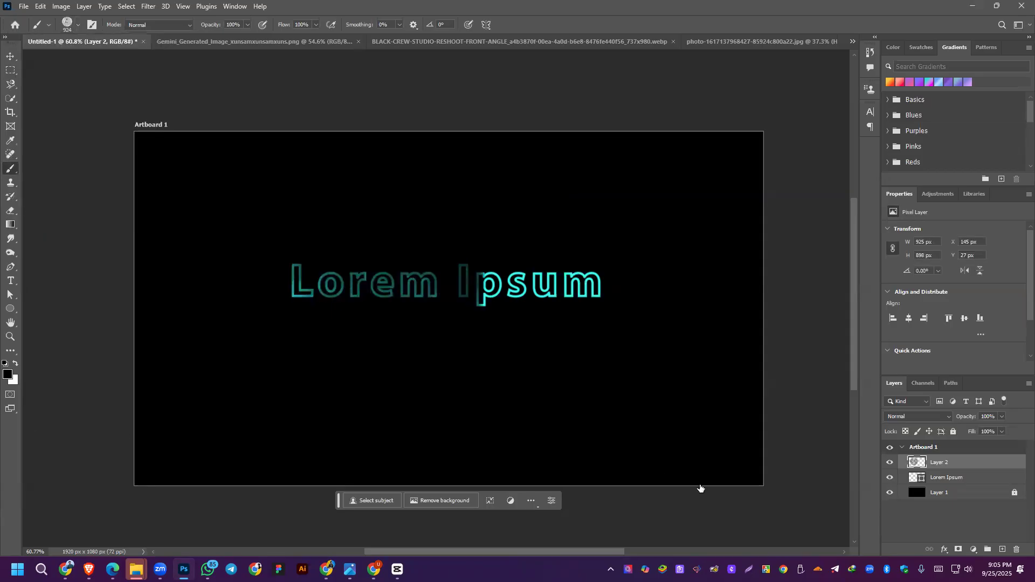
Step: Set the foreground colour to red ff0000 and stamp Sampled Brush 1 three times, overlapping diagonally across the artboard
click(10, 375)
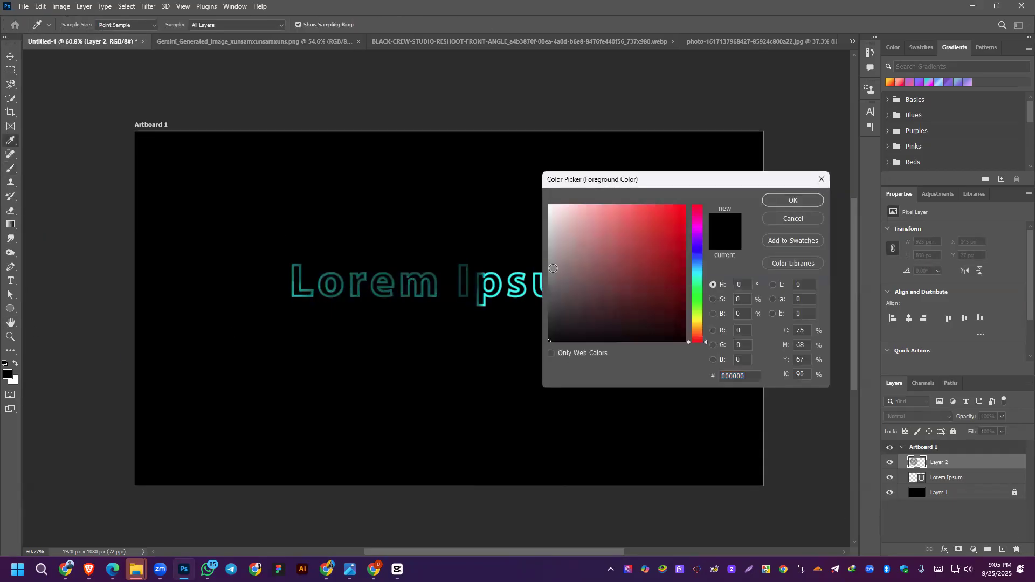
drag(679, 259, 690, 202)
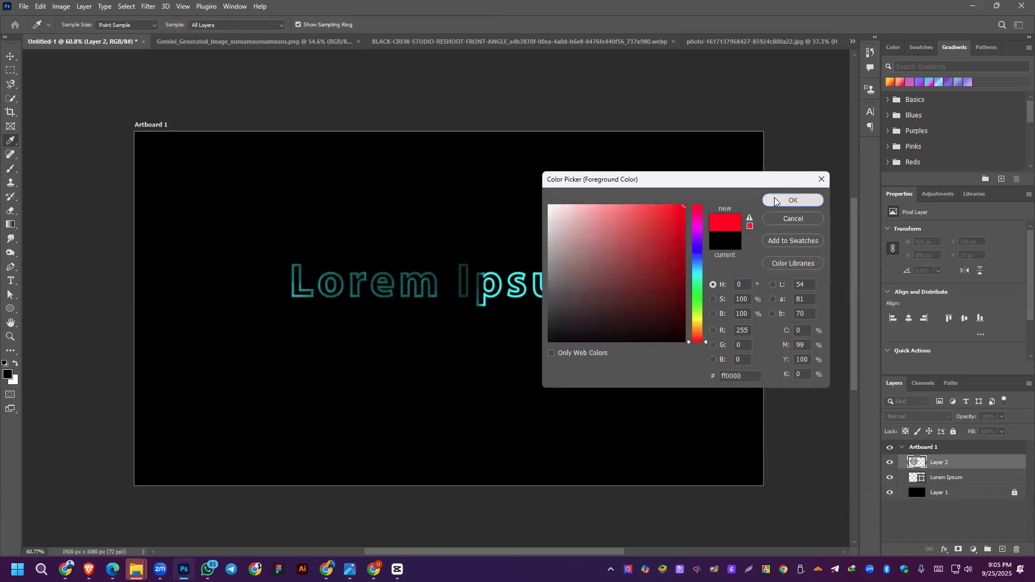
click(775, 201)
click(377, 274)
click(599, 377)
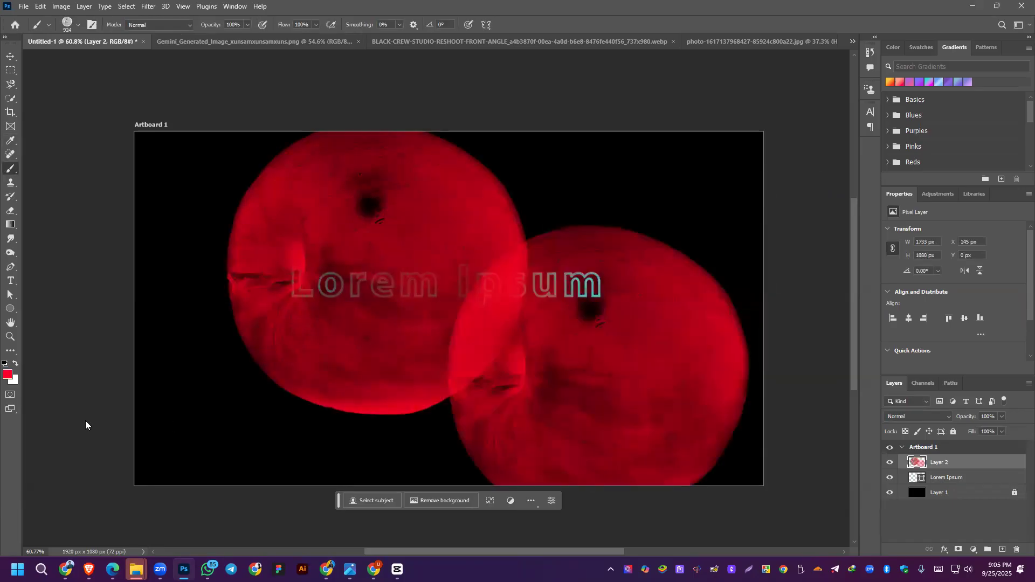
click(461, 311)
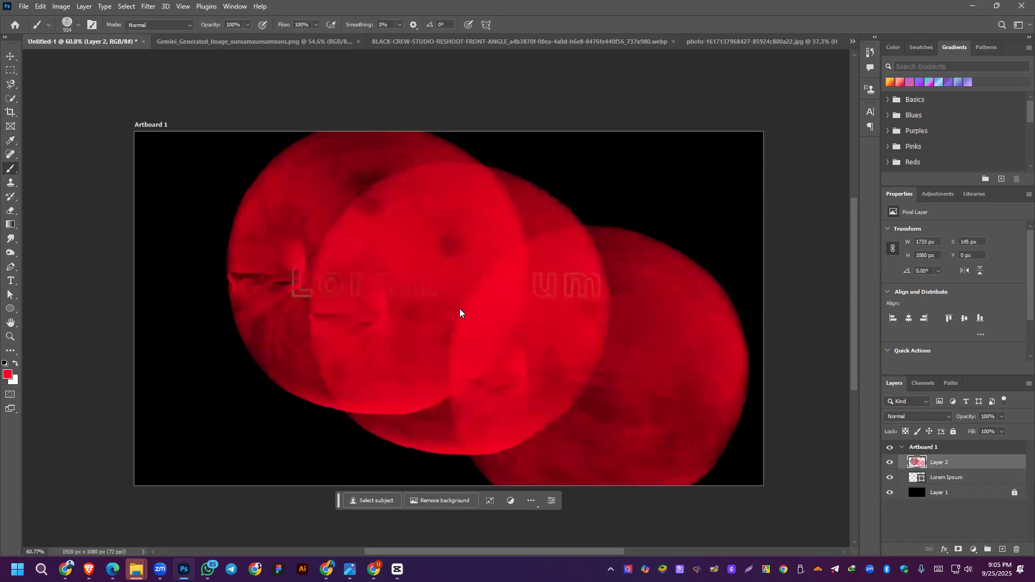
Step: Delete the Sampled Brush 1 preset
click(79, 25)
right_click(54, 178)
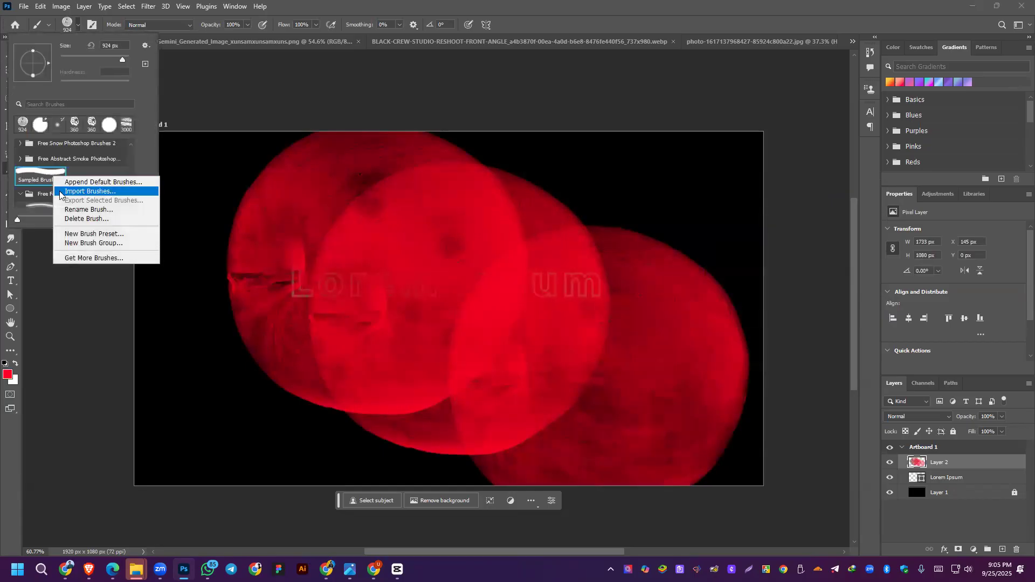
click(73, 219)
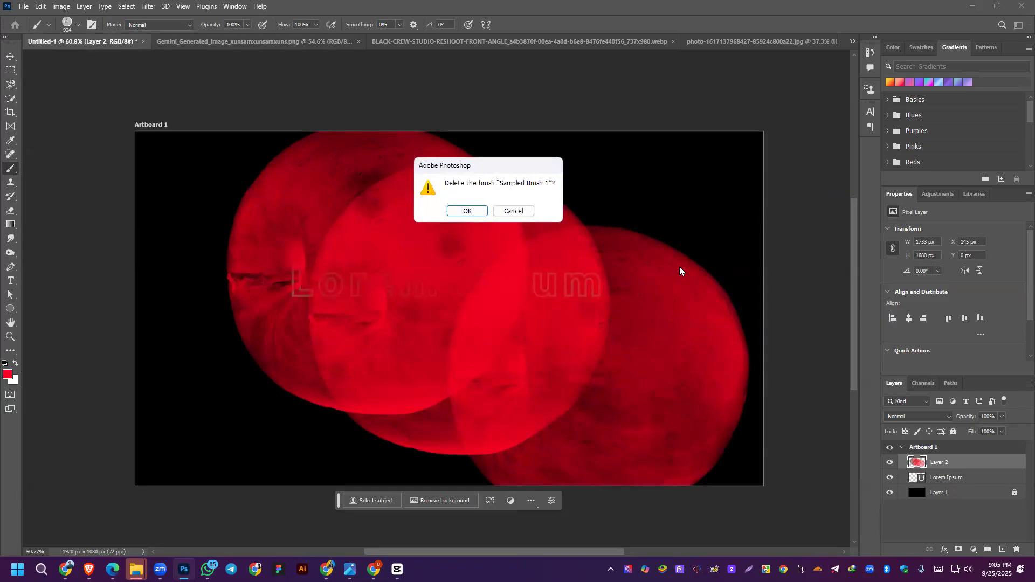
click(468, 211)
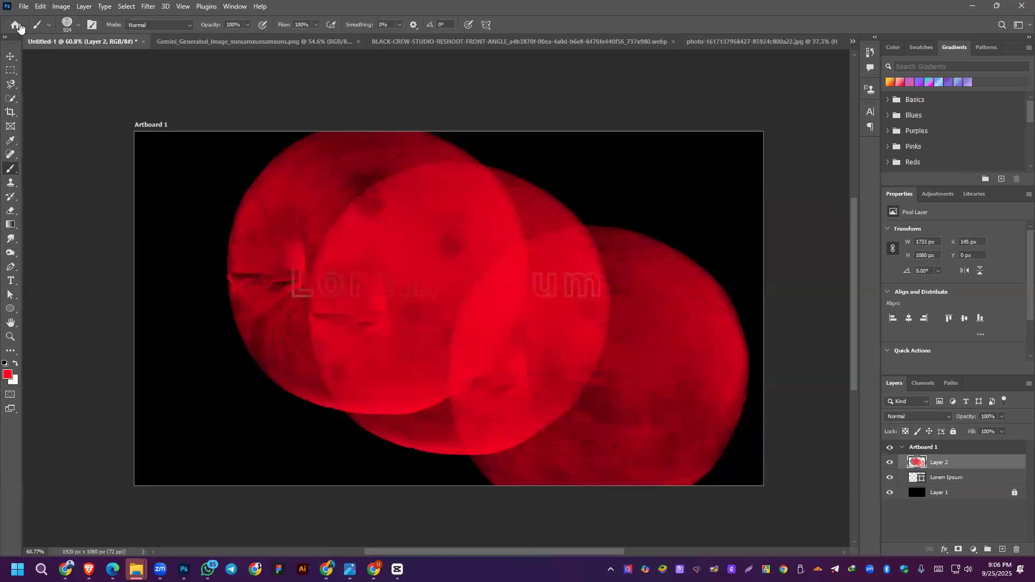
Step: Choose the Hard Round brush from General Brushes and paint the whole artboard red on the new layer
click(79, 24)
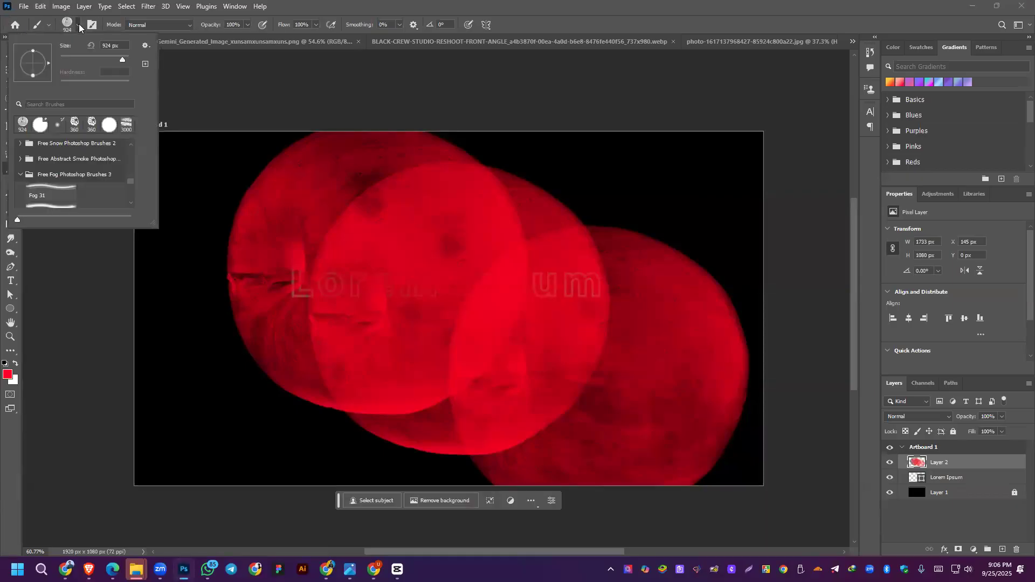
scroll(49, 161, down, 5)
scroll(49, 161, up, 1)
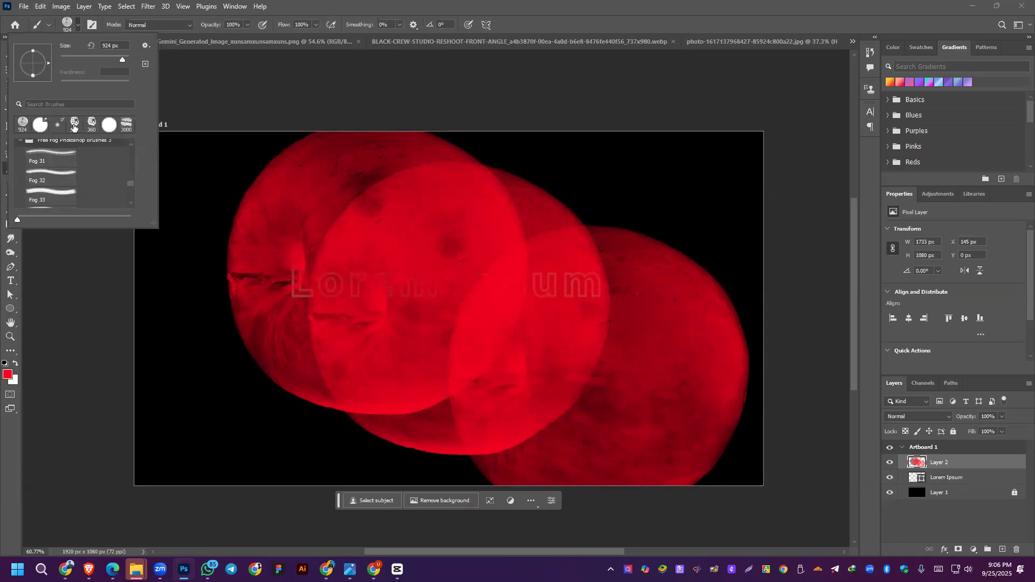
click(79, 25)
click(79, 24)
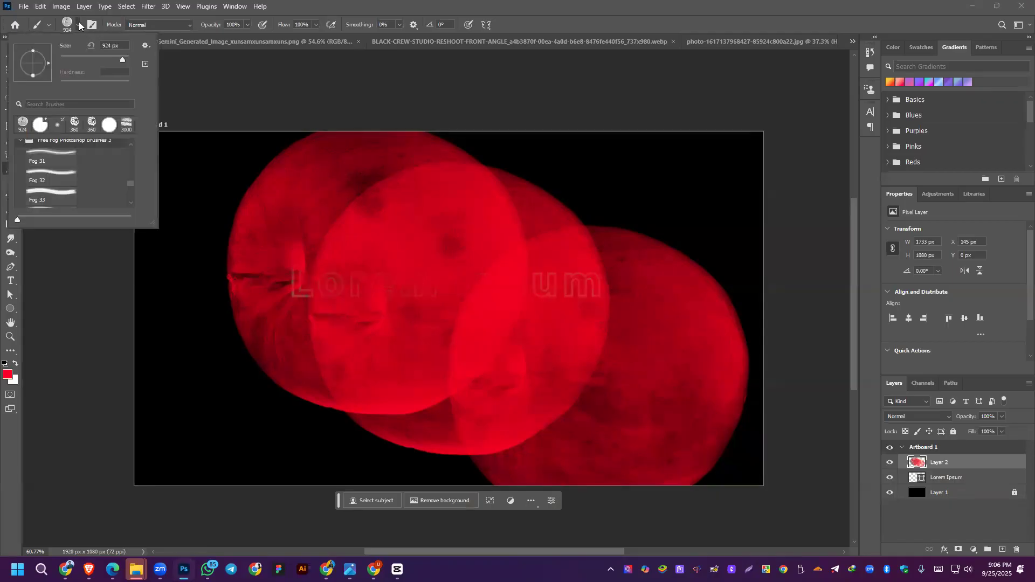
click(57, 145)
scroll(42, 182, up, 5)
scroll(41, 182, up, 8)
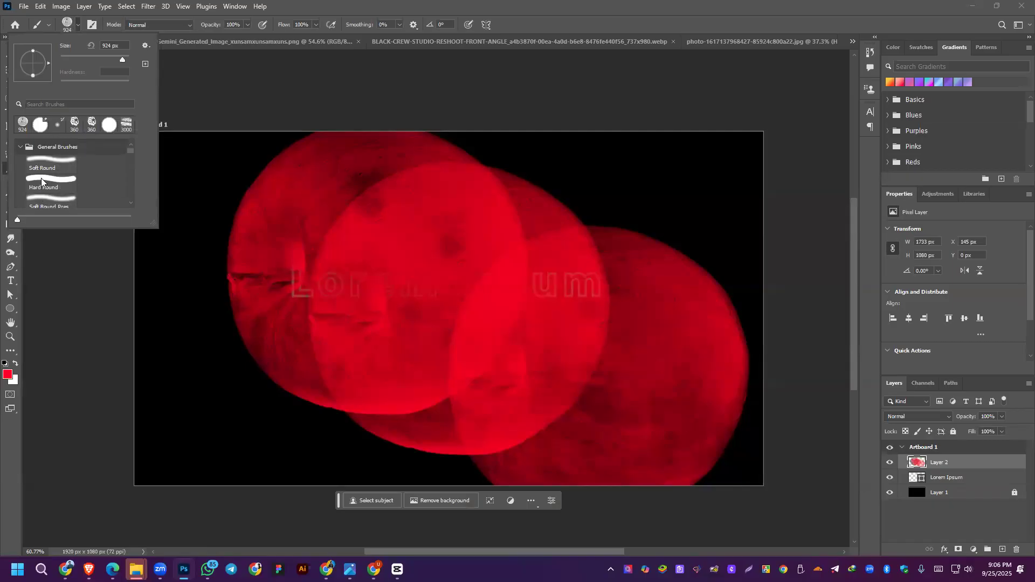
click(53, 160)
click(59, 179)
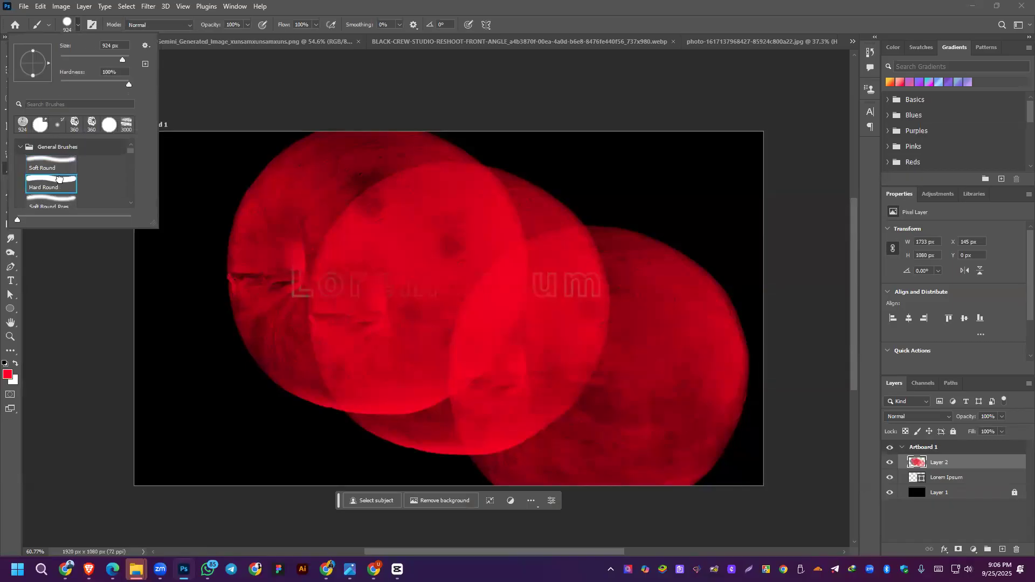
mouse_move(260, 265)
mouse_down()
mouse_move(248, 361)
mouse_move(250, 302)
mouse_move(339, 398)
mouse_move(662, 351)
mouse_move(257, 256)
mouse_up()
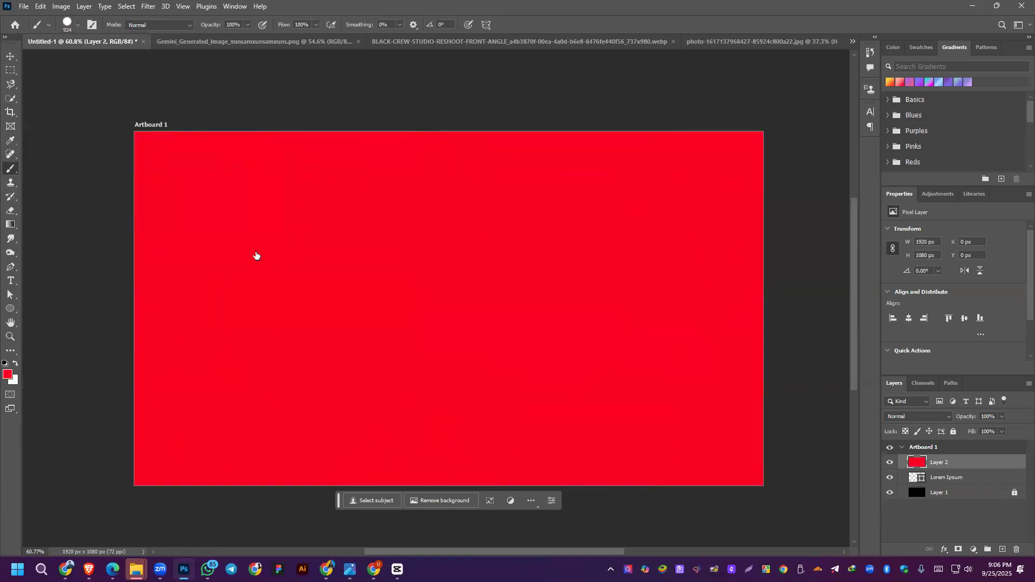
Step: Fill Layer 2 with the white background colour and check the Class 03 brush topics in the course outline PDF
key(ctrl+BackSpace)
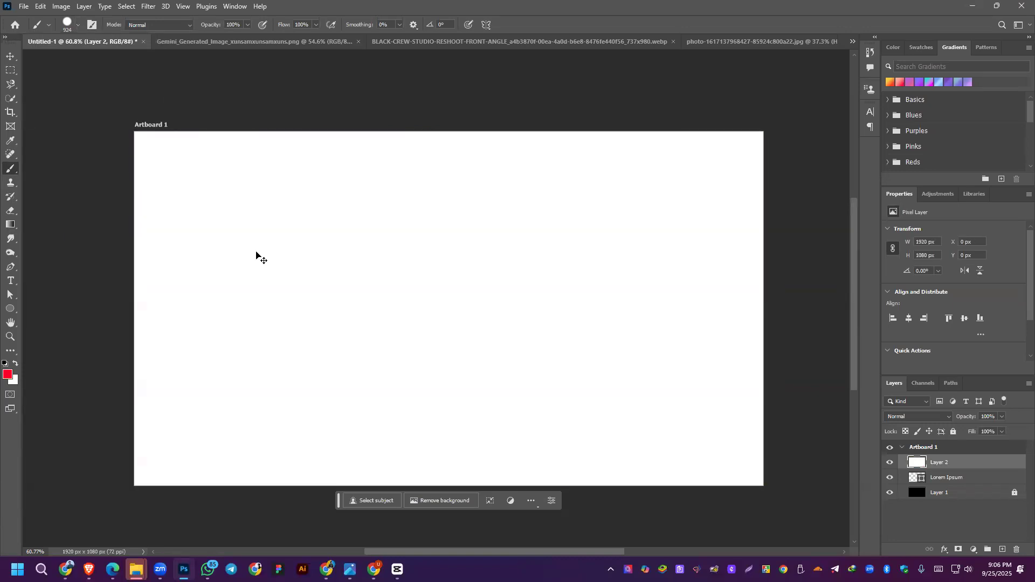
mouse_move(89, 570)
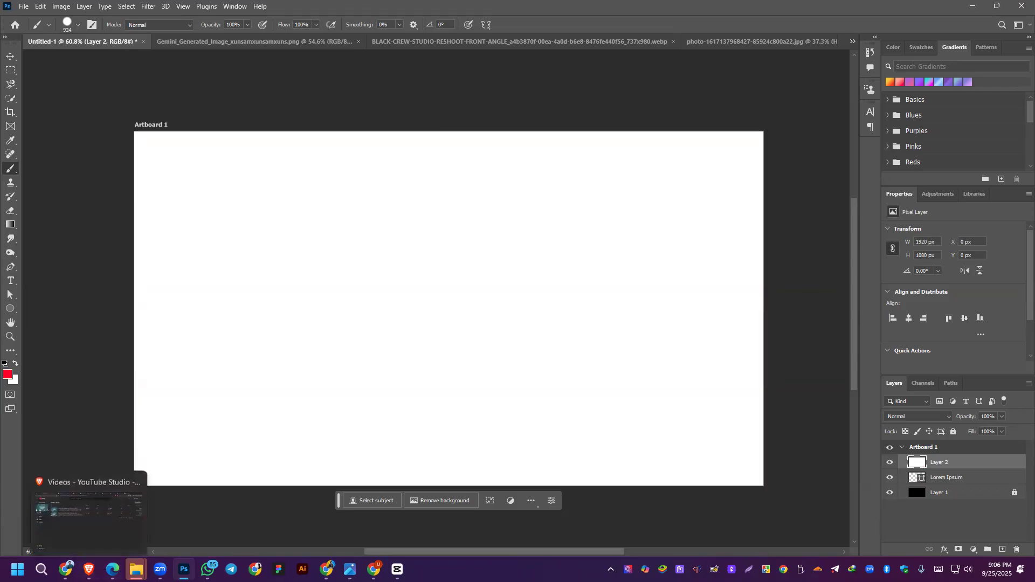
click(112, 569)
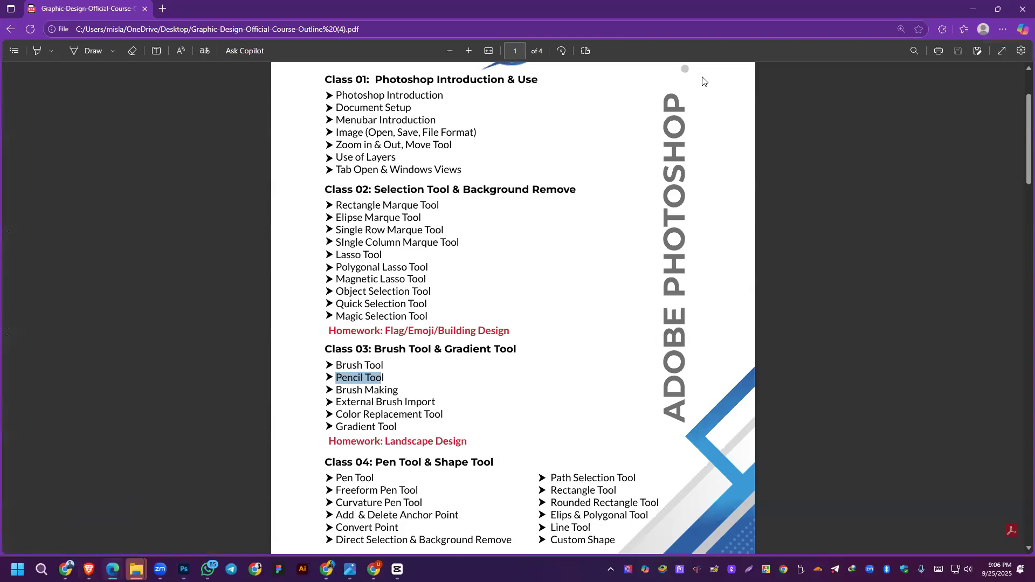
click(974, 9)
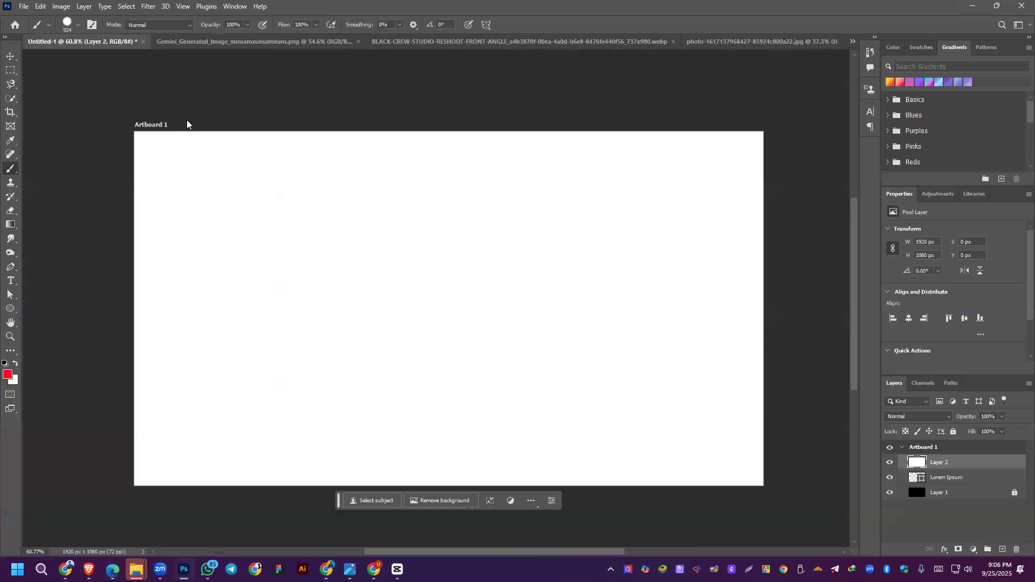
right_click(10, 169)
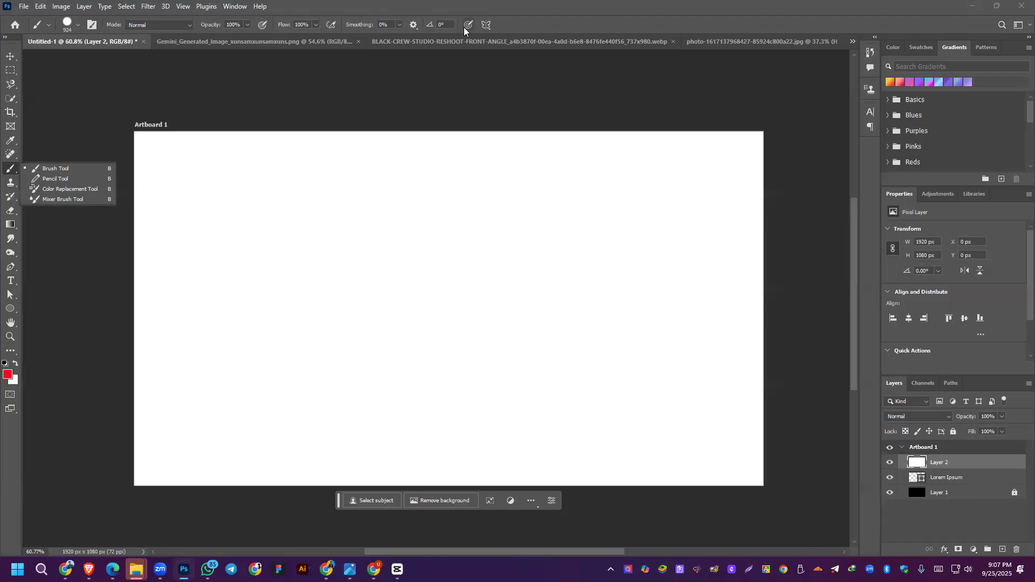
Step: In the purple blazer photo, inspect the Hue/Saturation 1 layer mask on its own and load it as a selection
click(471, 40)
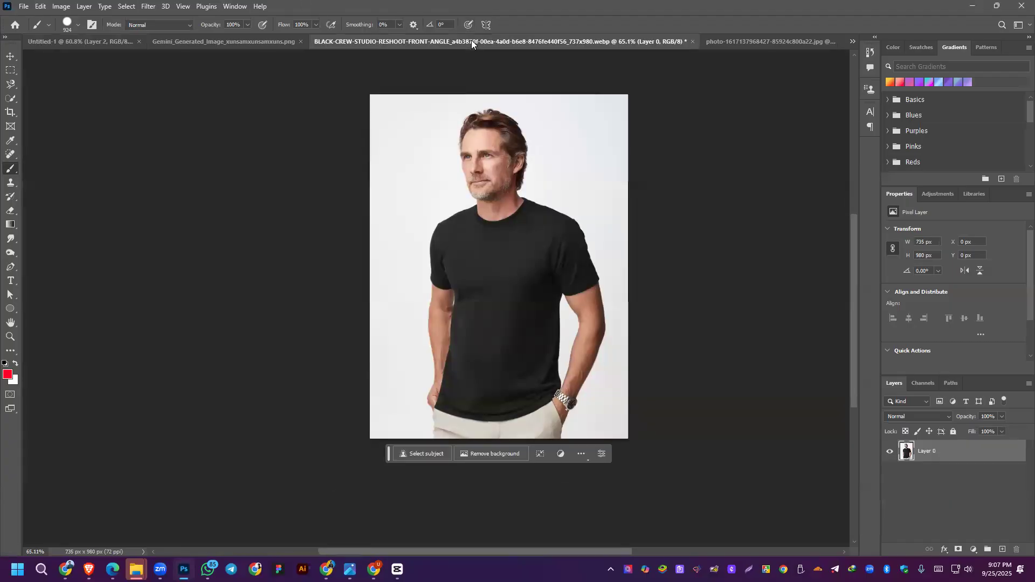
click(278, 40)
click(746, 40)
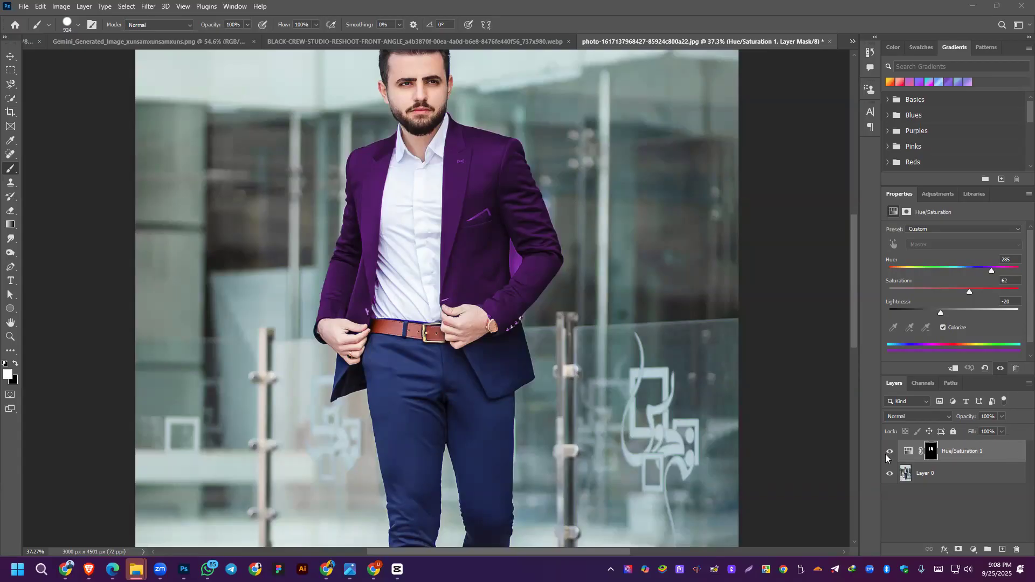
click(932, 455)
alt+click(932, 457)
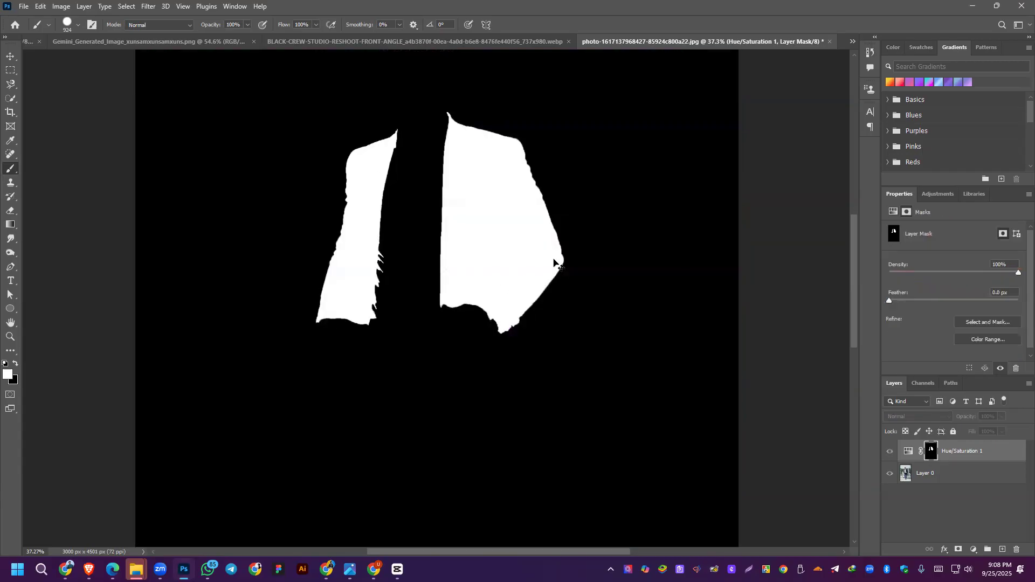
ctrl+click(932, 456)
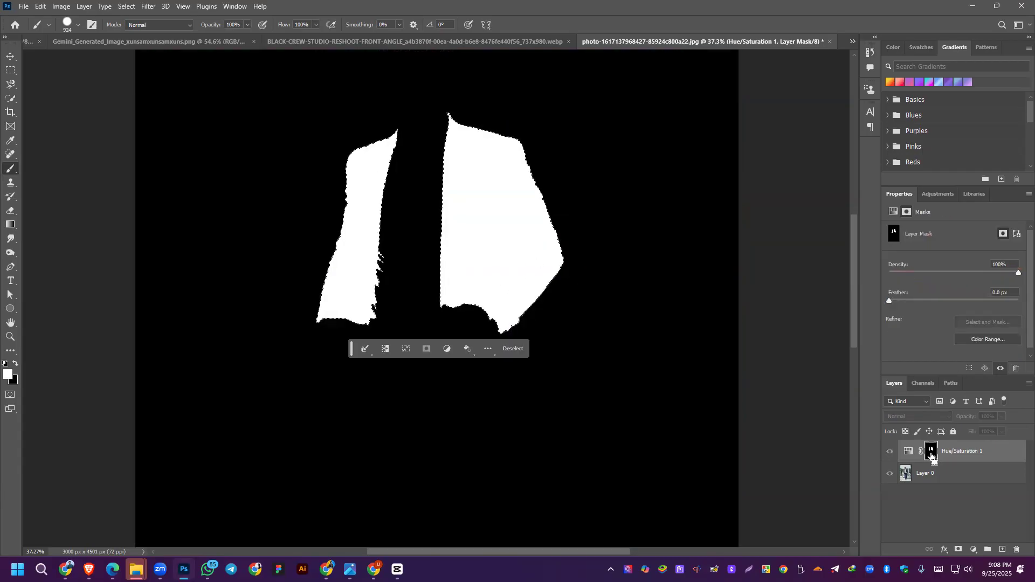
click(909, 453)
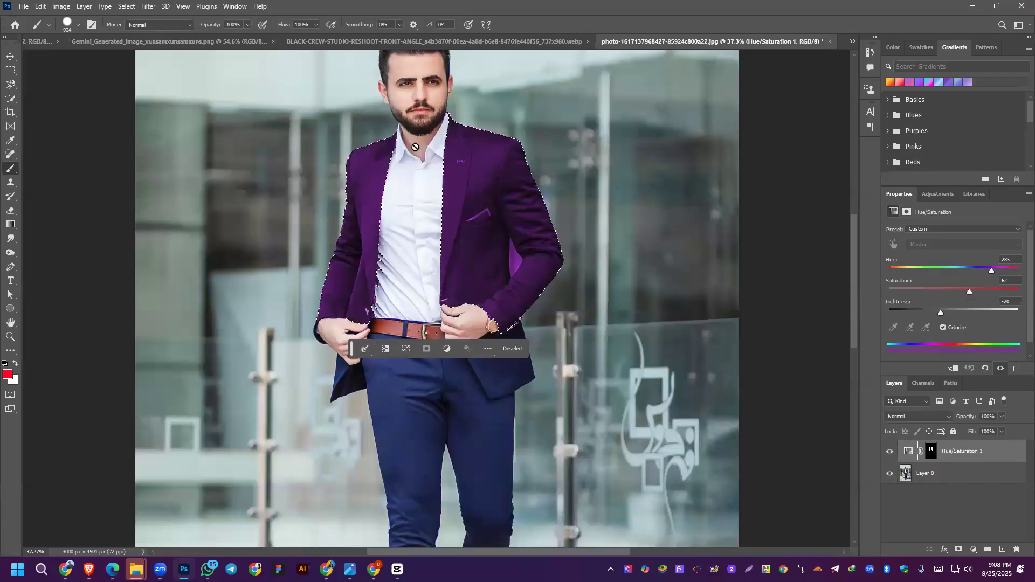
Step: Place Fields-Business-Card-Bundle-1-03 as an embedded image, scale it to about 376% over the blazer, and clip it to Hue/Saturation 1
click(24, 6)
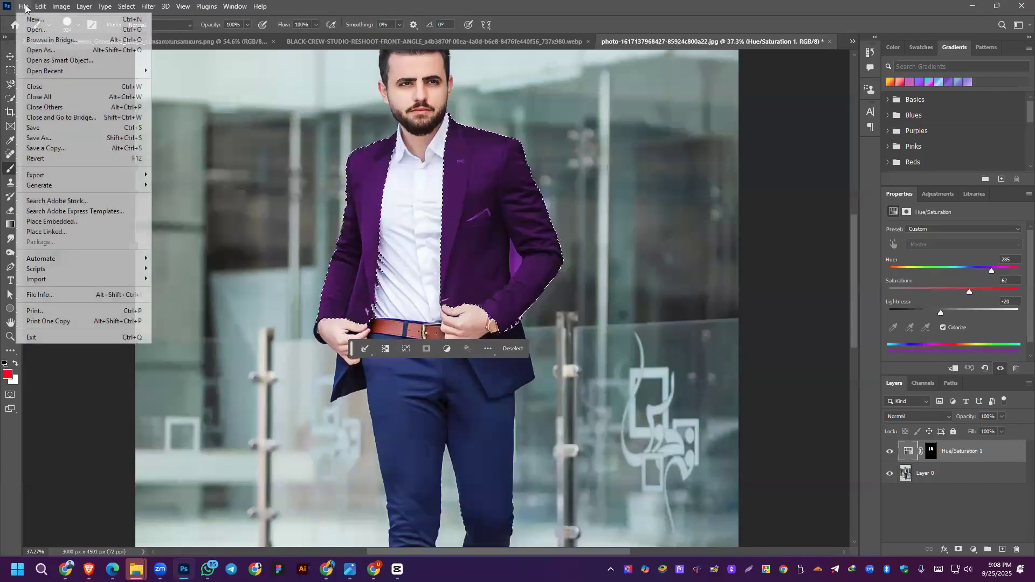
click(54, 222)
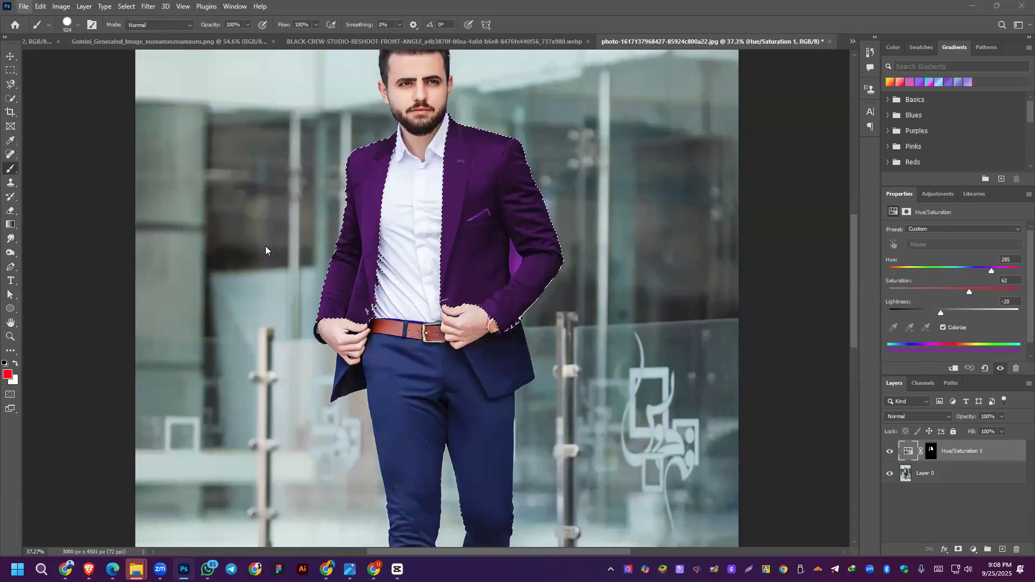
scroll(195, 264, down, 8)
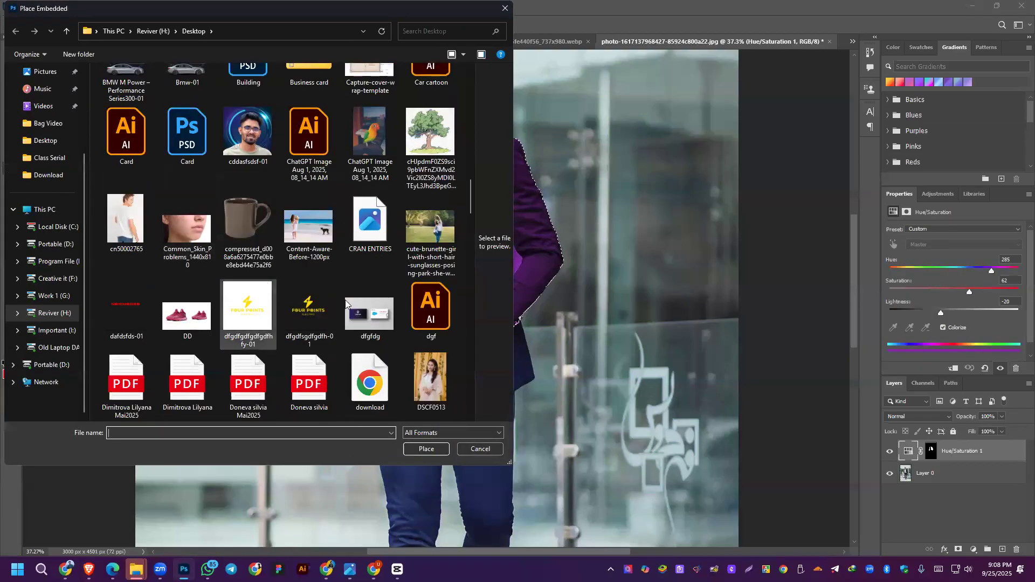
scroll(409, 215, down, 10)
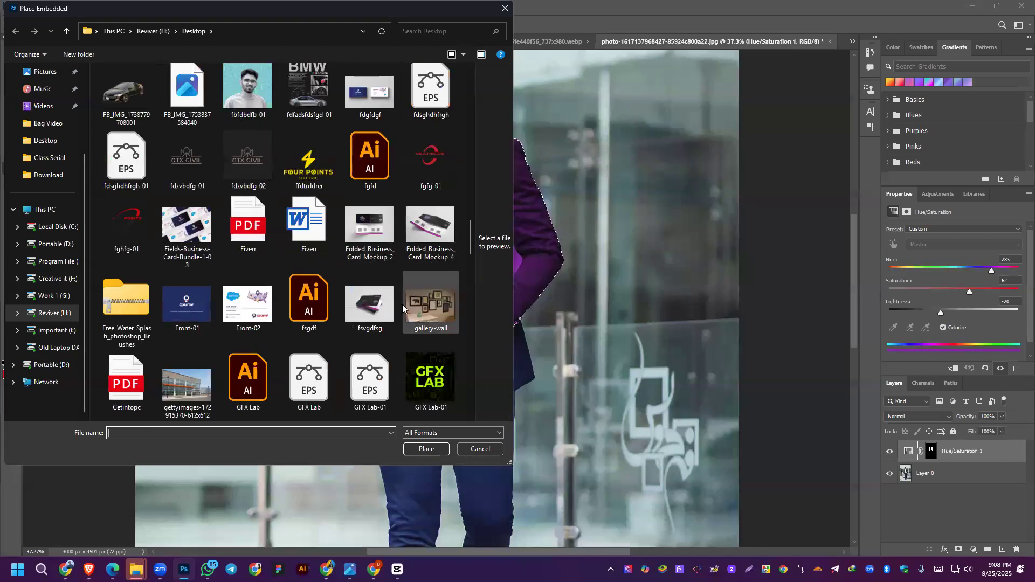
double_click(164, 225)
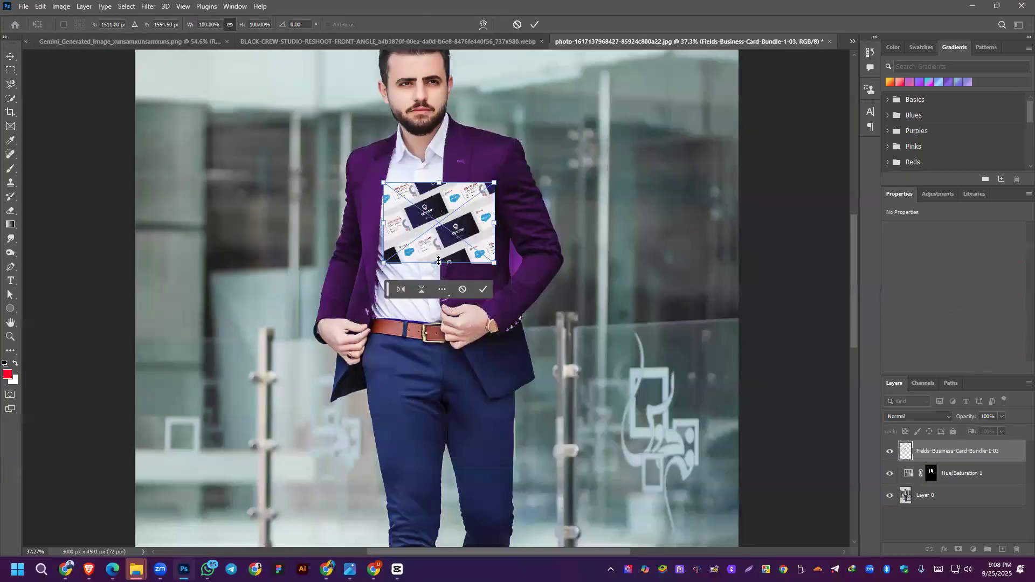
mouse_move(495, 263)
mouse_down()
mouse_move(663, 375)
mouse_move(652, 369)
mouse_move(655, 384)
mouse_up()
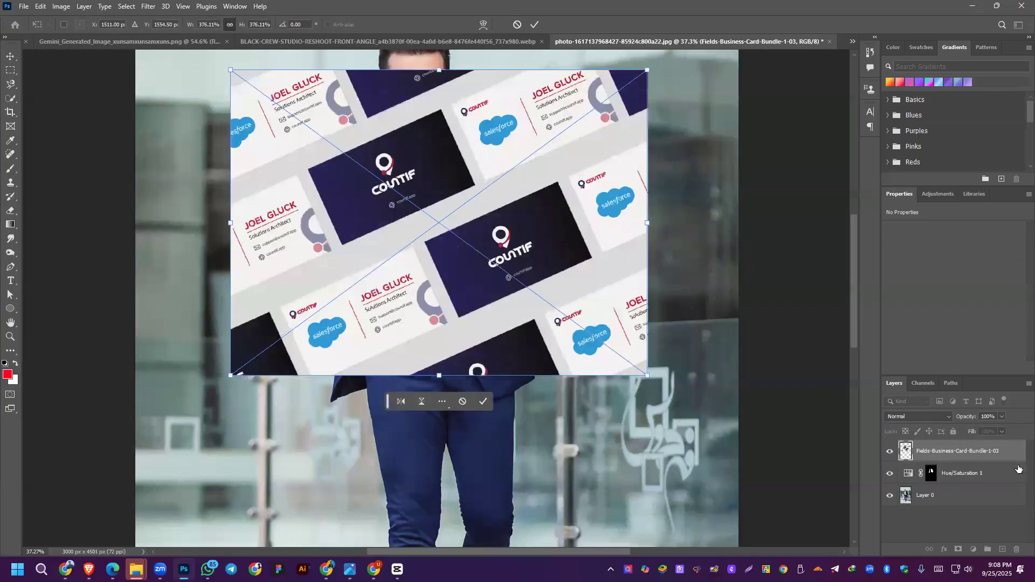
key(Return)
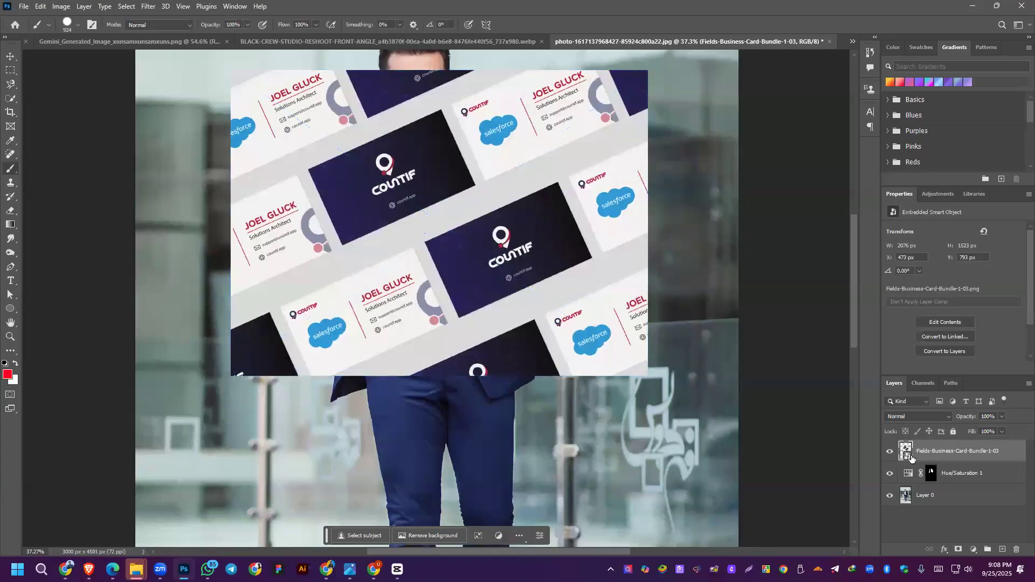
right_click(953, 449)
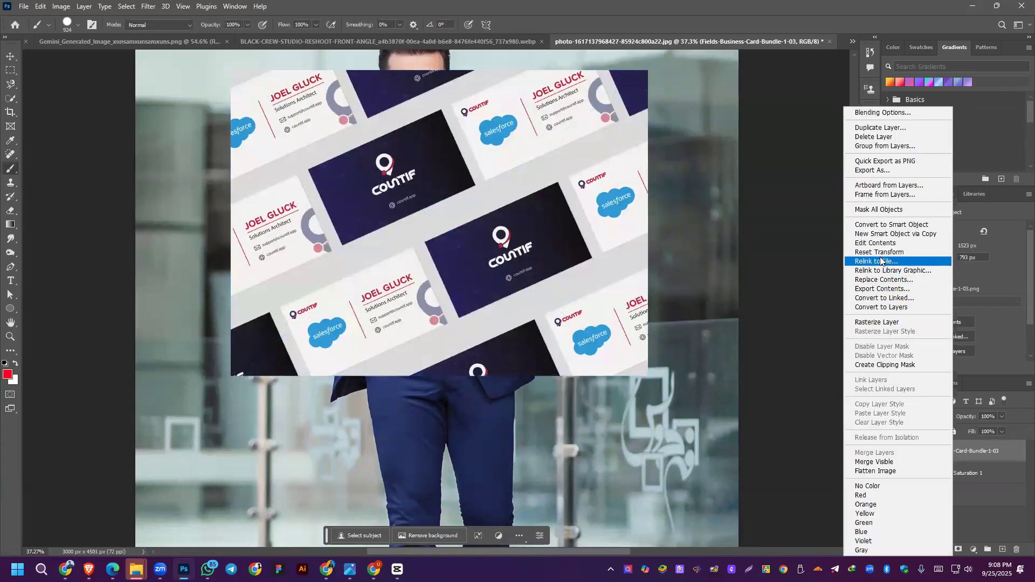
click(878, 365)
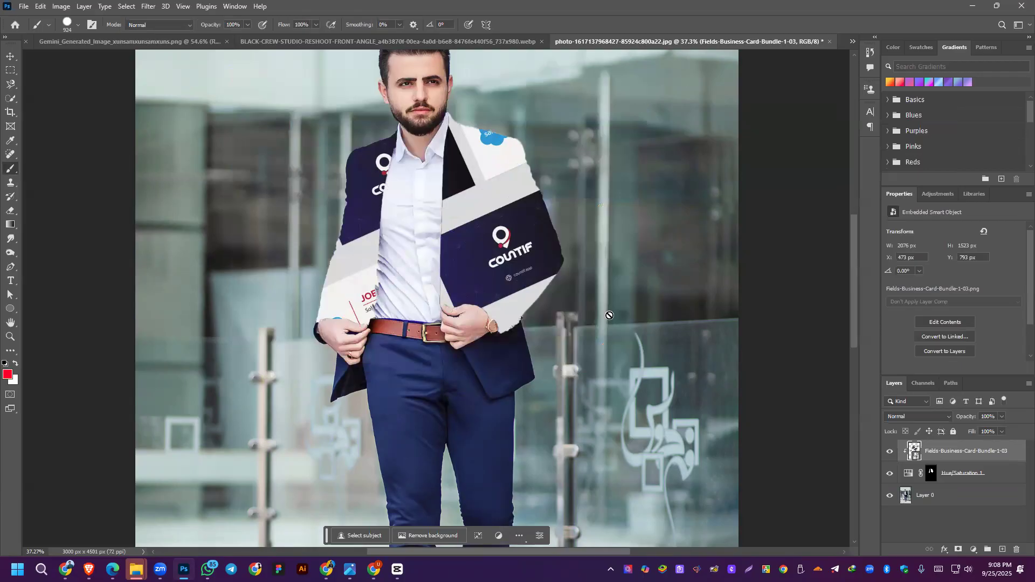
Step: Preview blend modes from Overlay to Vivid Light on the clipped business card image, keeping Normal
click(910, 418)
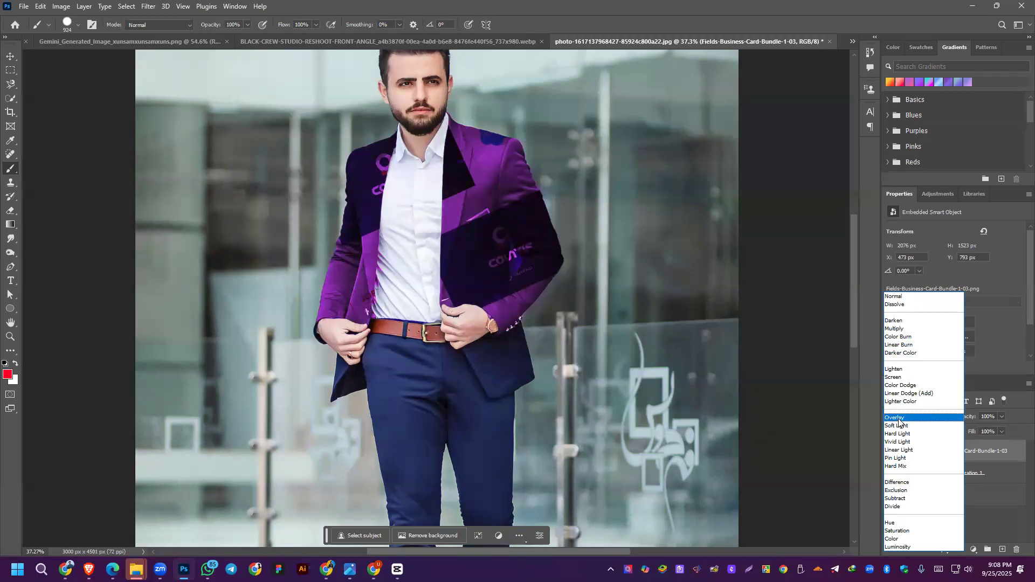
key(Down)
key(Down)
key(Down)
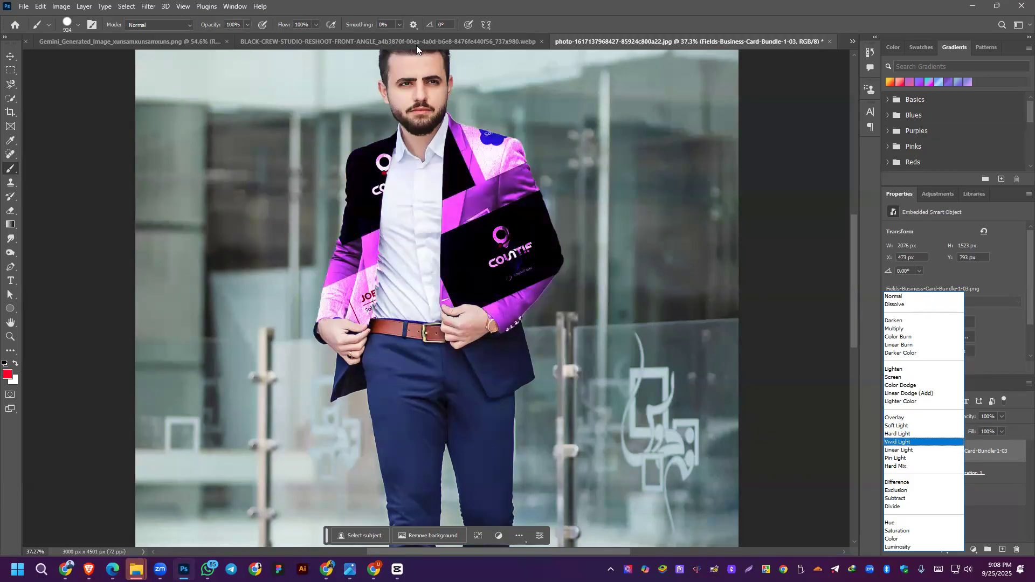
key(Escape)
Step: In the black T-shirt photo, select the shirt with the Magic Wand at tolerance 40 and copy it to a new layer
click(180, 41)
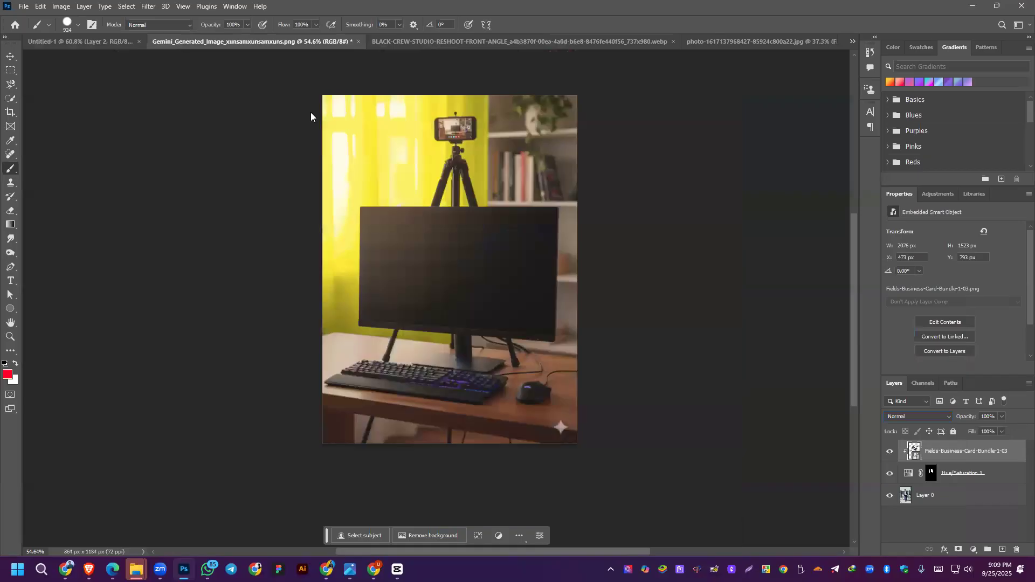
click(412, 41)
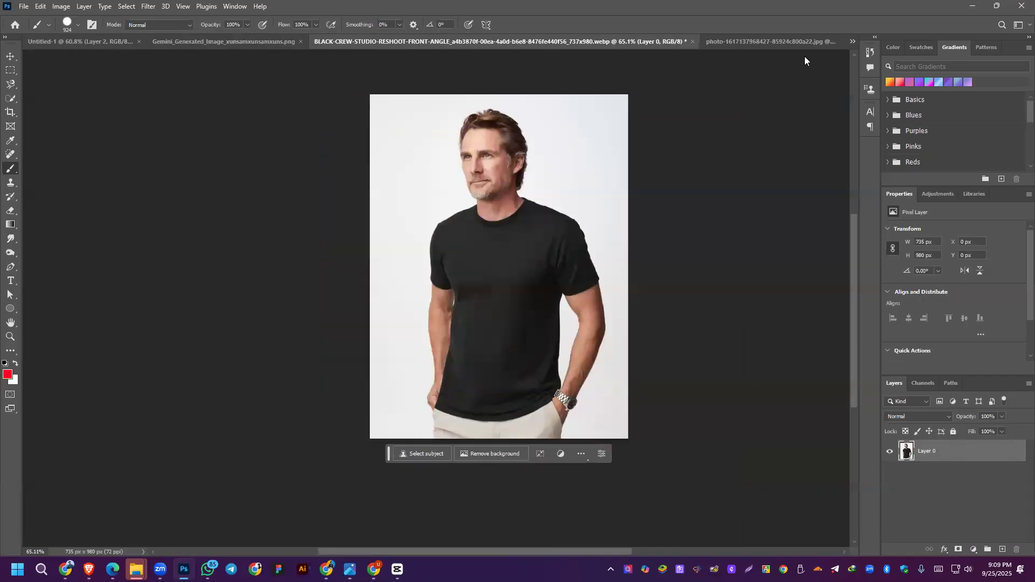
click(12, 101)
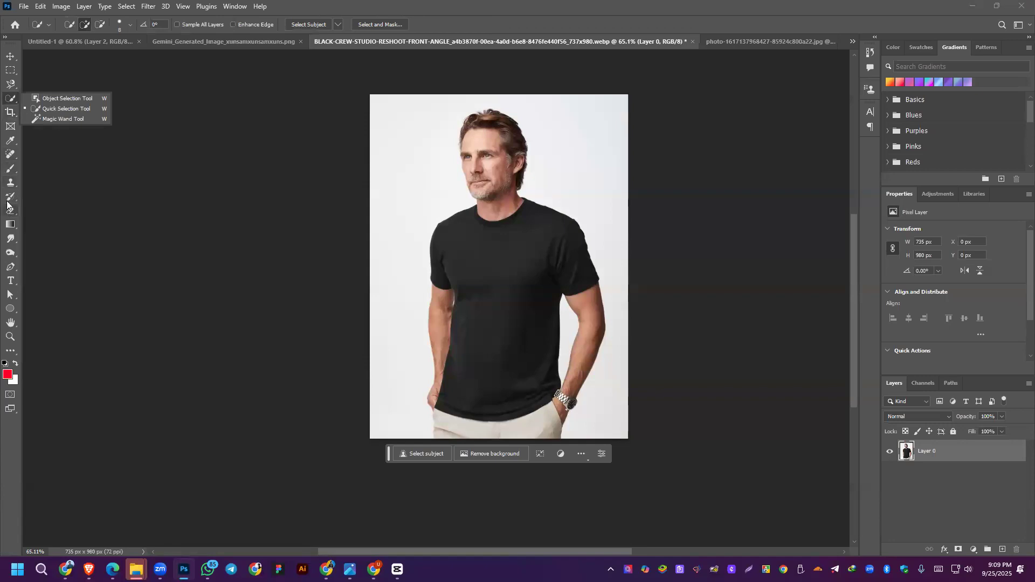
click(63, 118)
click(502, 281)
double_click(265, 24)
text(40)
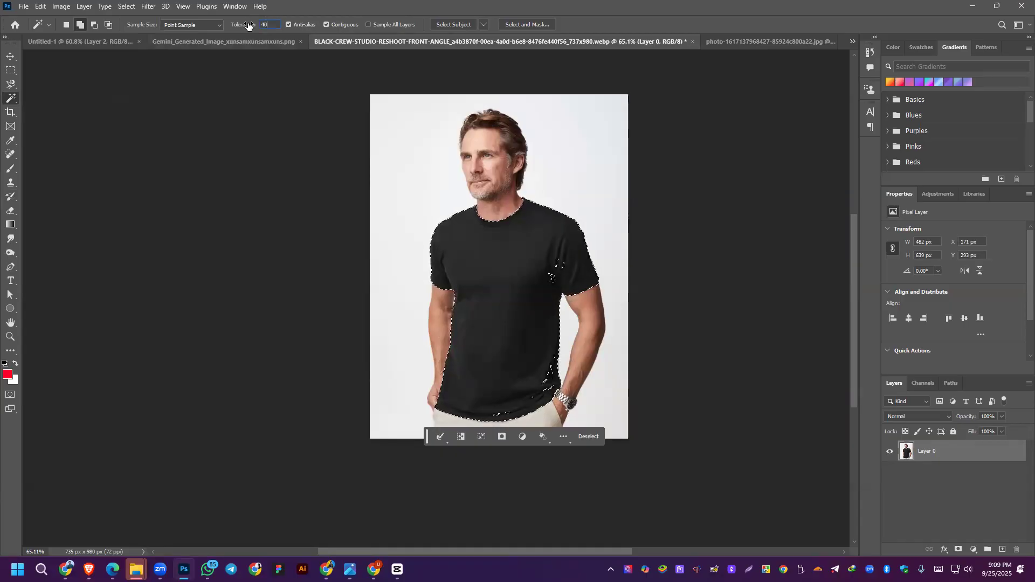
key(ctrl+d)
click(479, 277)
key(ctrl+j)
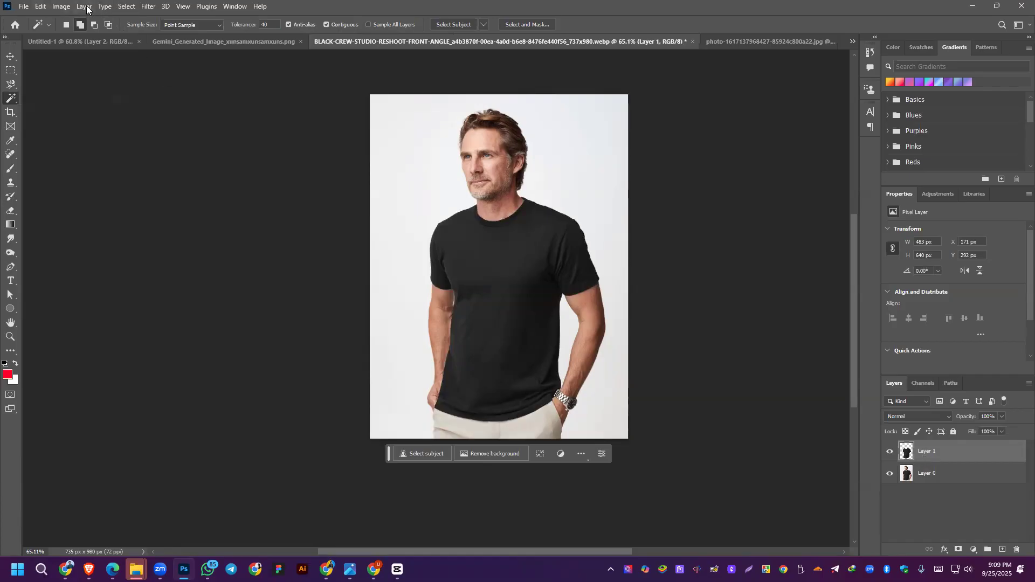
Step: Place Fields-Business-Card-Bundle-1-03 as an embedded image above the shirt layer and scale it to about 242%, filling the canvas height
click(24, 7)
click(41, 222)
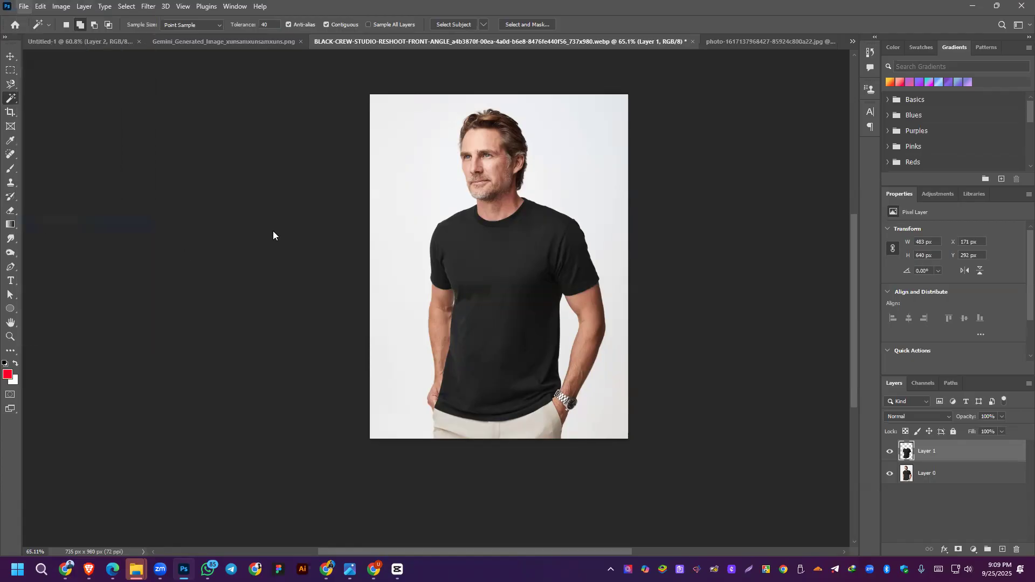
scroll(299, 251, down, 10)
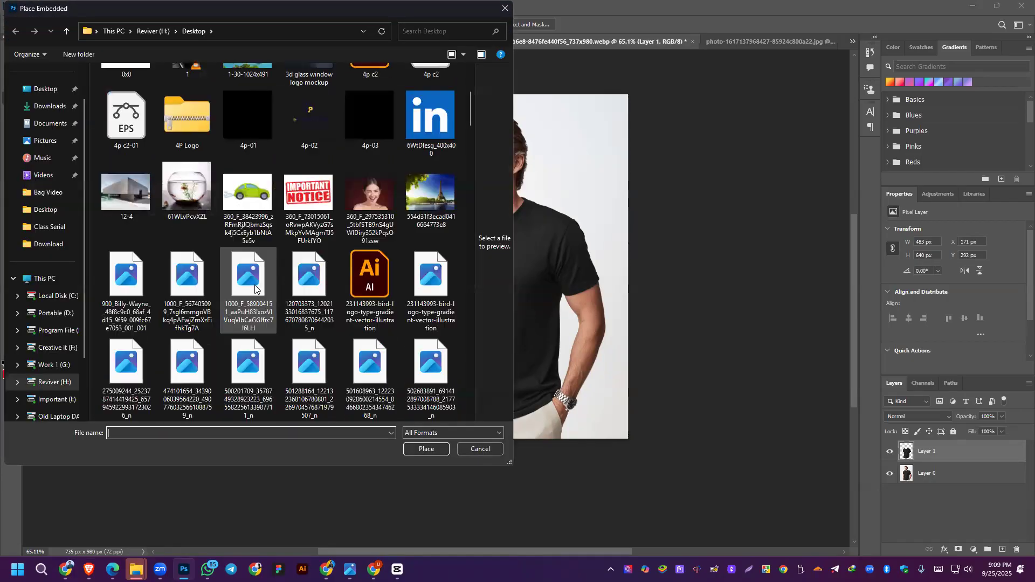
scroll(252, 243, down, 5)
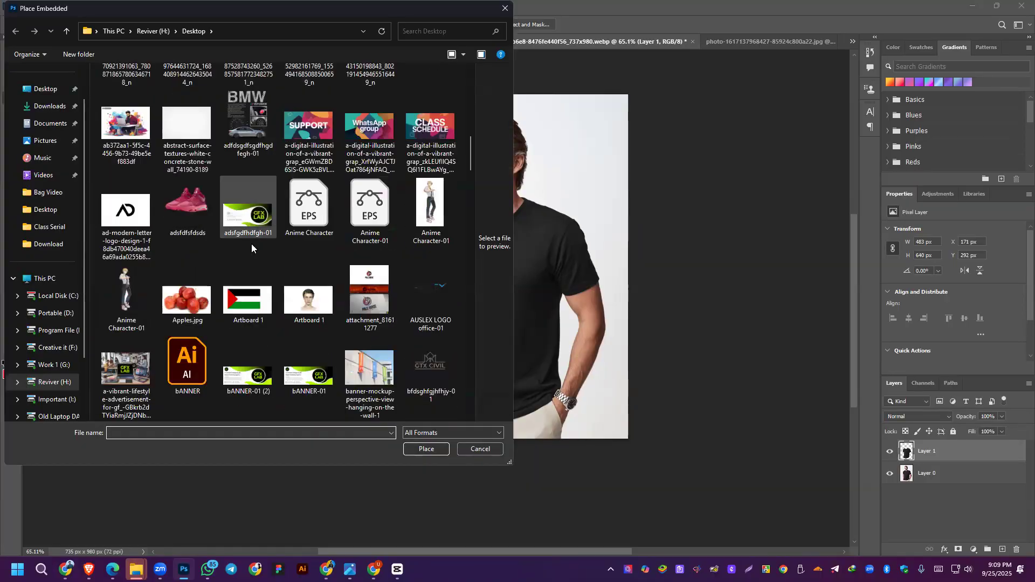
scroll(215, 290, down, 3)
scroll(214, 290, down, 5)
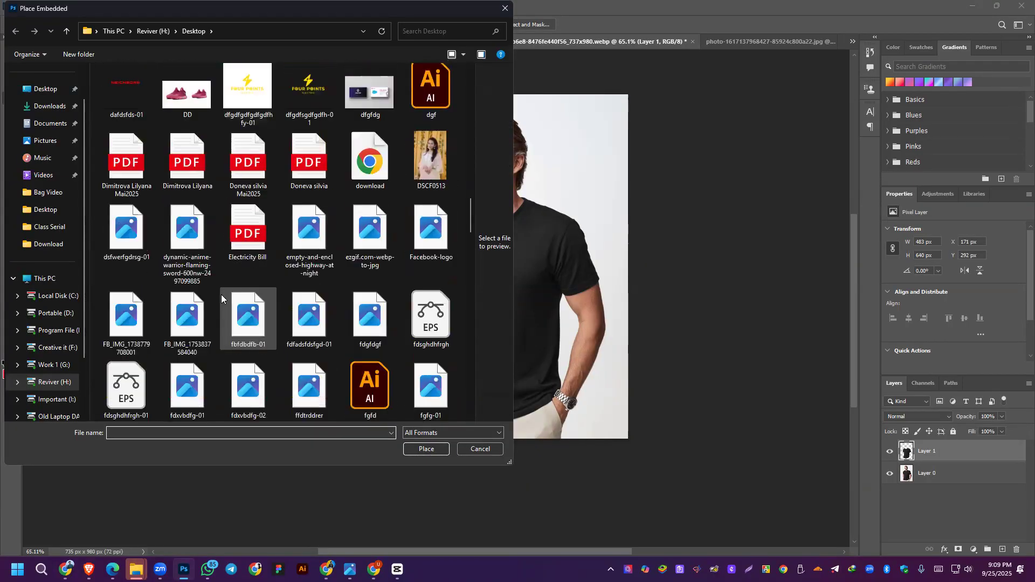
scroll(292, 286, down, 3)
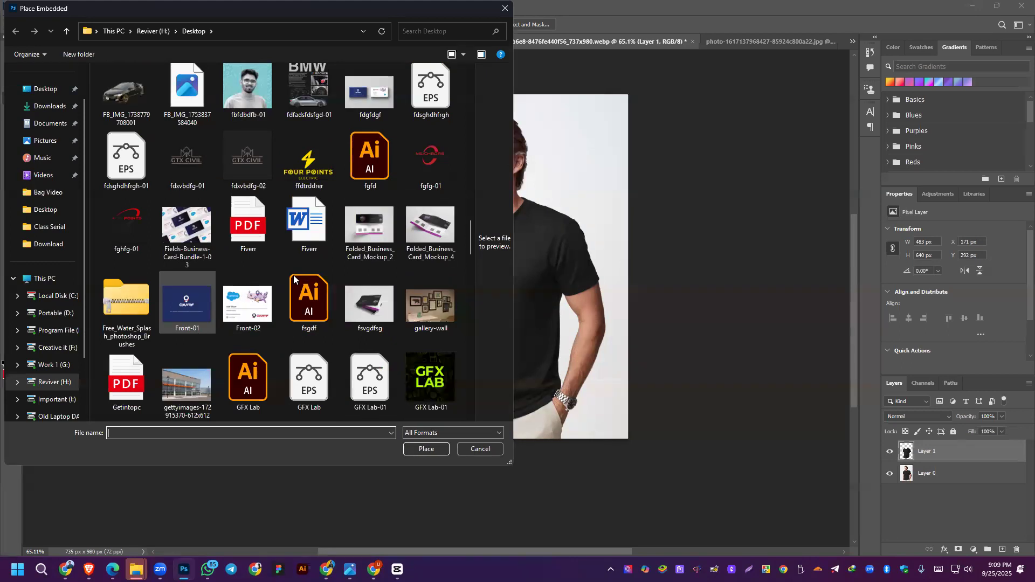
double_click(213, 239)
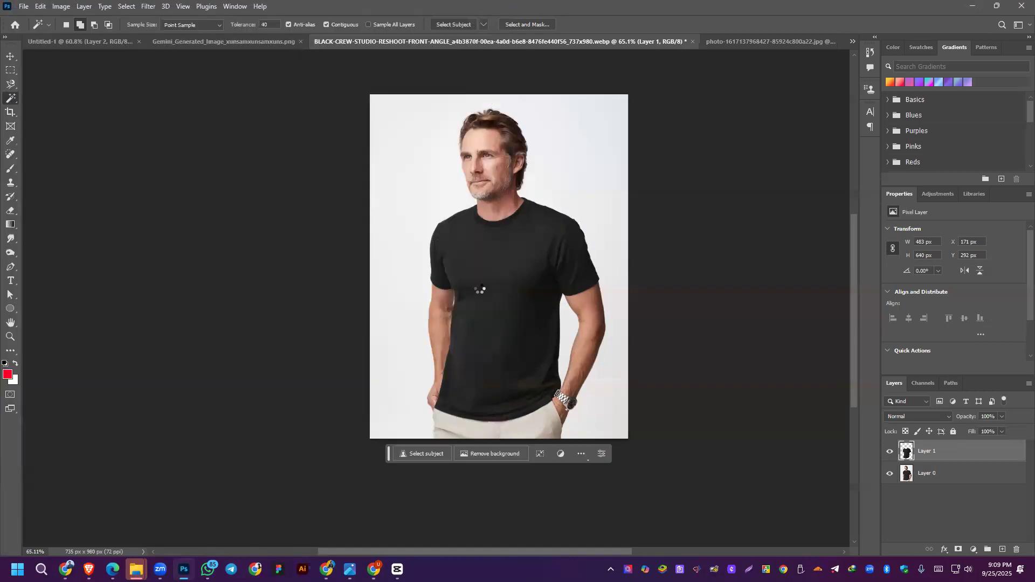
drag(497, 332, 498, 438)
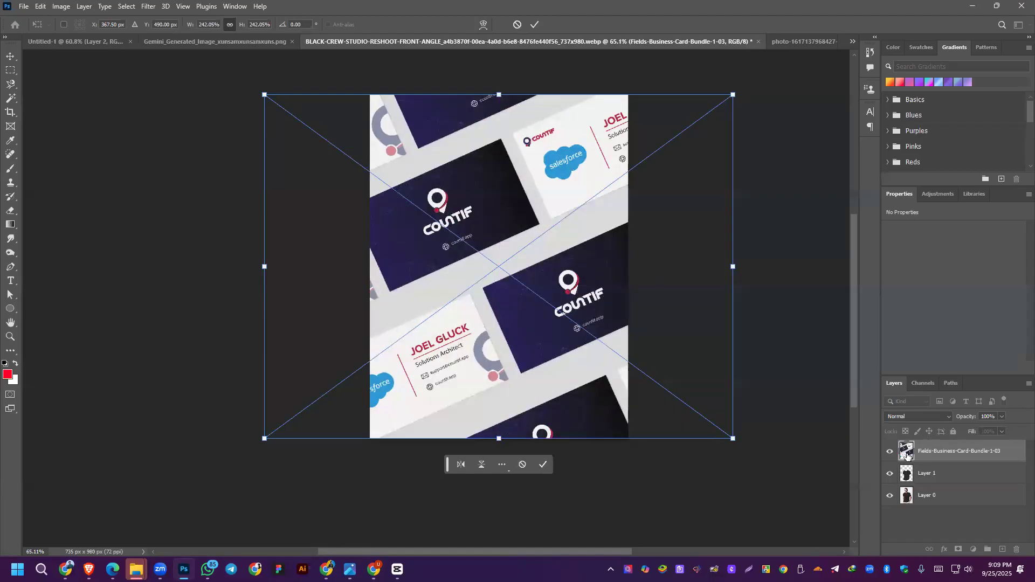
key(Return)
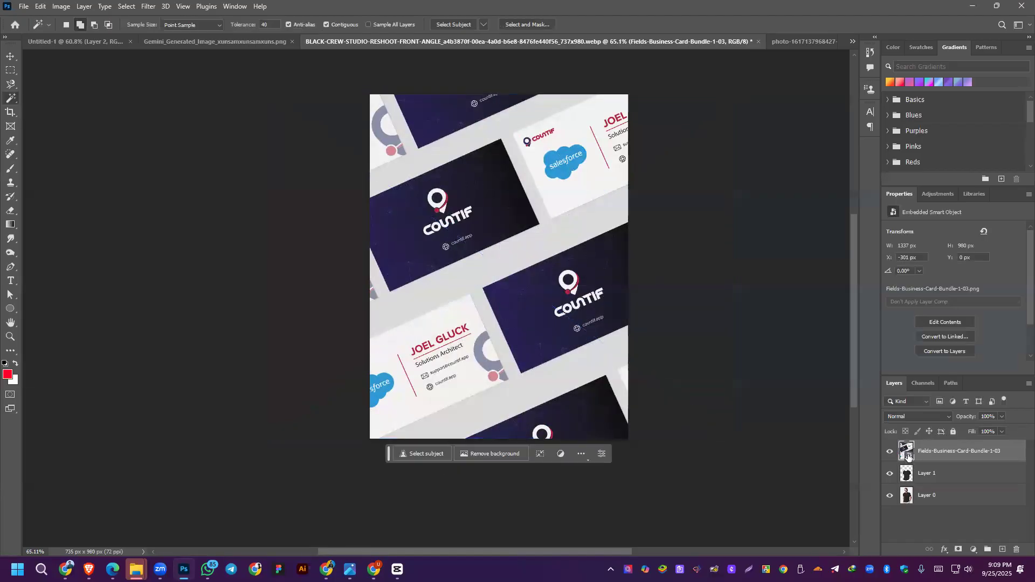
Step: Clip the placed business card image to the shirt copy on Layer 1 and preview blend modes such as Hue
right_click(946, 456)
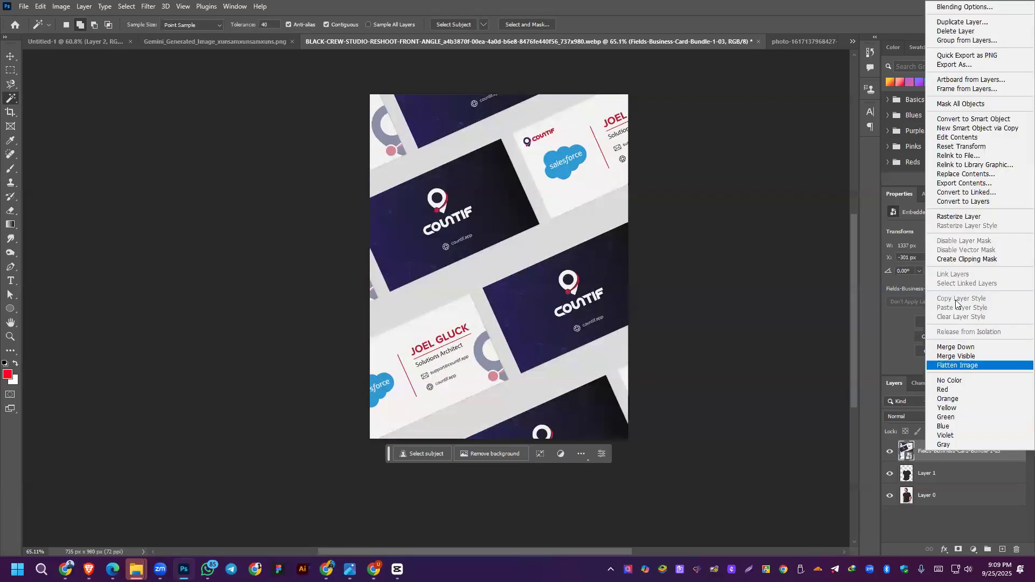
click(956, 260)
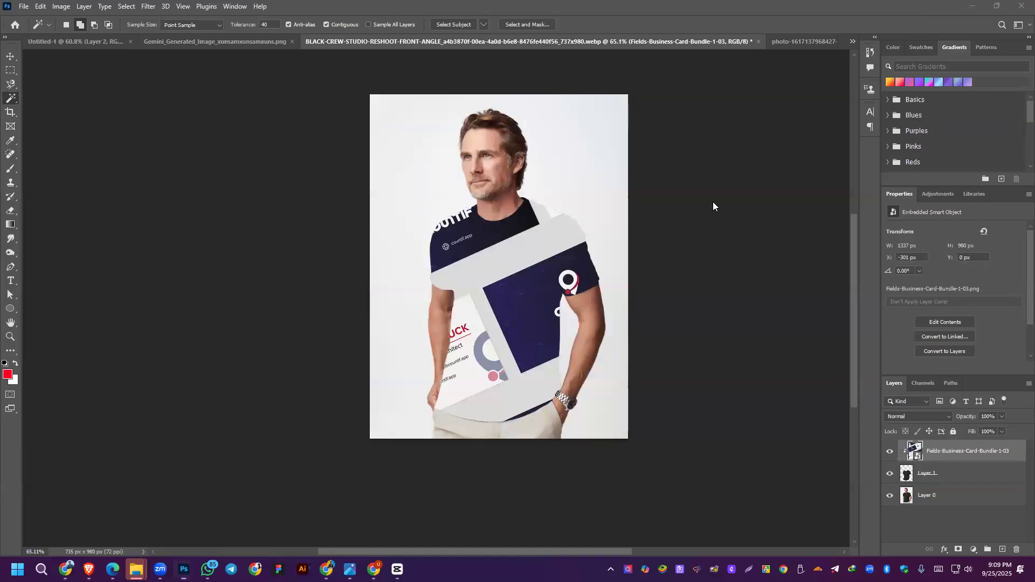
click(928, 416)
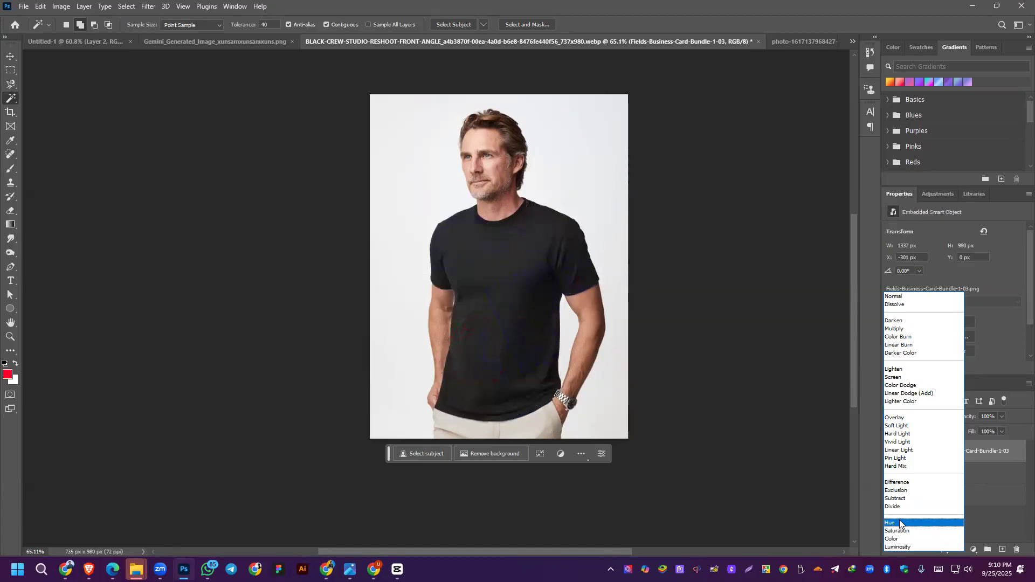
Step: Set the business-card layer's blend mode to Overlay and its Blend If ranges to 11–212 for Current Layer and 21–225 for Underlying Layer
click(894, 419)
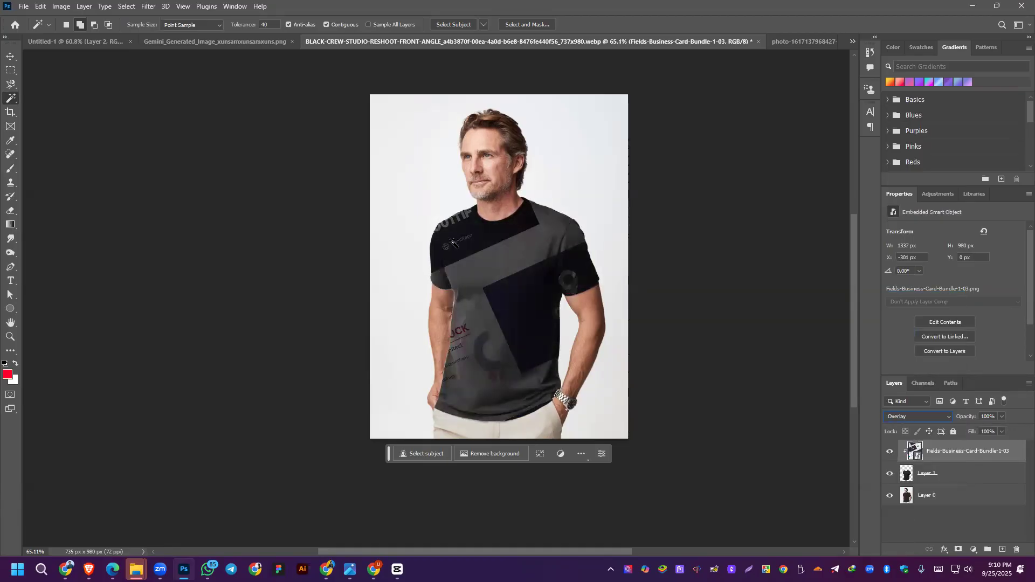
right_click(964, 452)
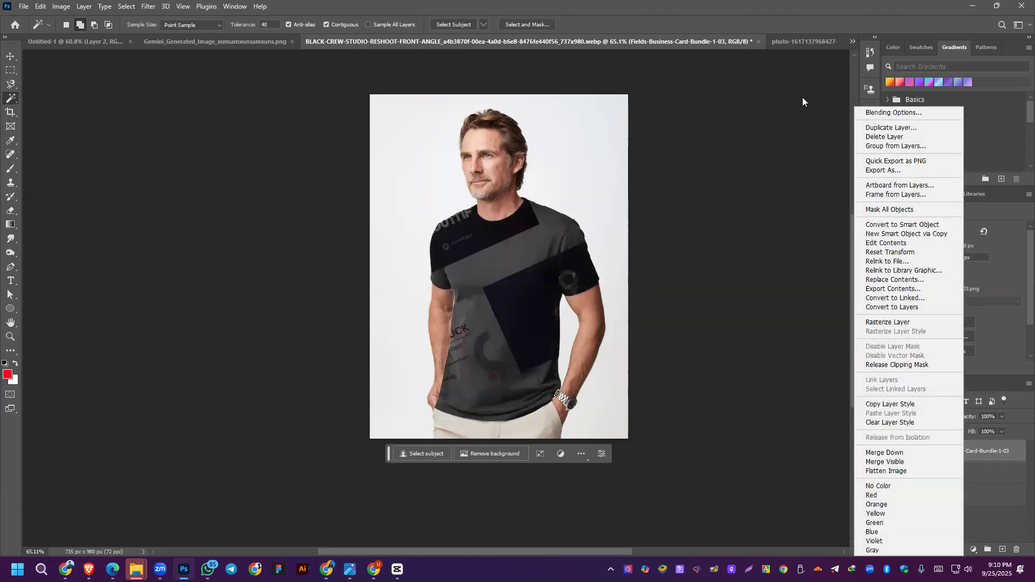
click(919, 114)
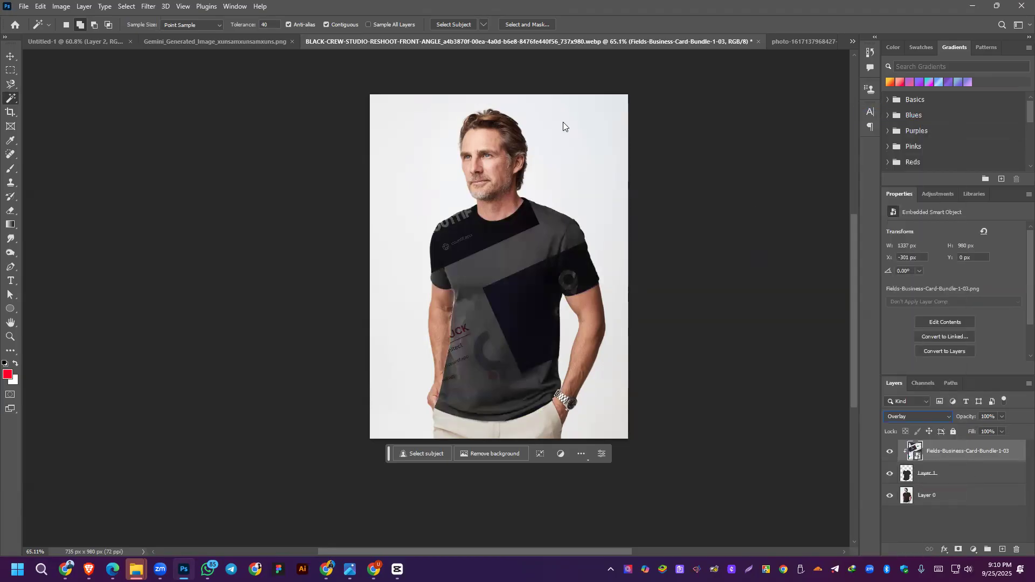
drag(887, 383, 872, 383)
drag(751, 384, 764, 358)
drag(887, 360, 864, 360)
drag(764, 359, 758, 357)
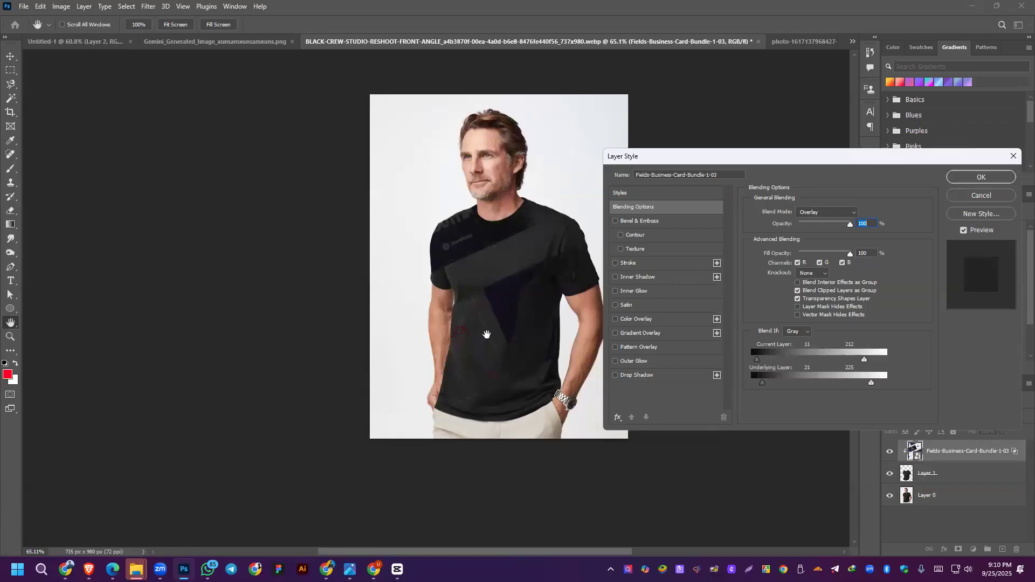
Step: Add a salmon-pink Color Overlay effect to the business-card layer
click(646, 320)
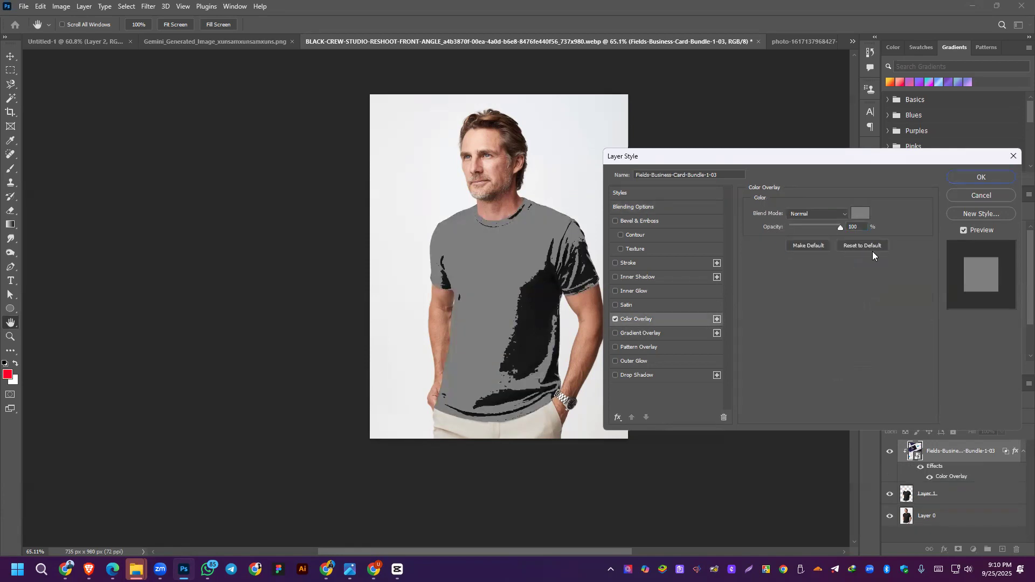
click(862, 214)
click(647, 227)
click(649, 212)
drag(649, 213, 626, 214)
click(800, 198)
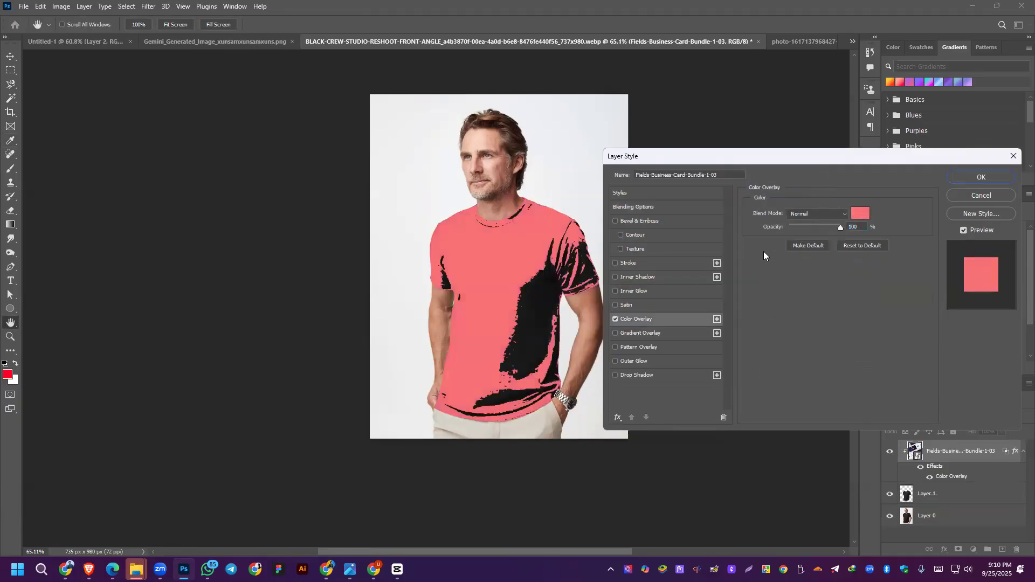
Step: Set the Color Overlay's blend mode to Overlay and apply the layer style
click(815, 213)
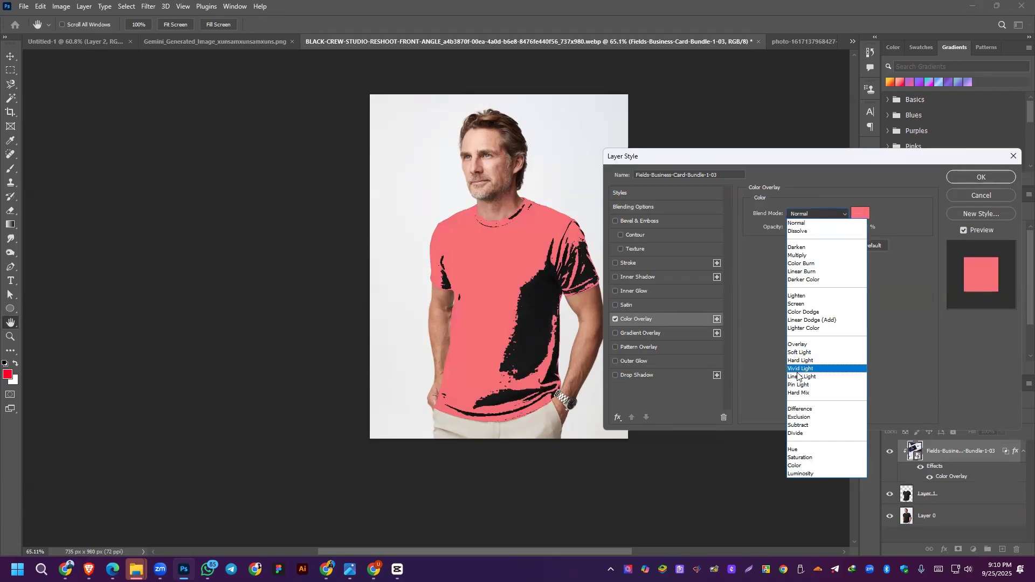
click(802, 305)
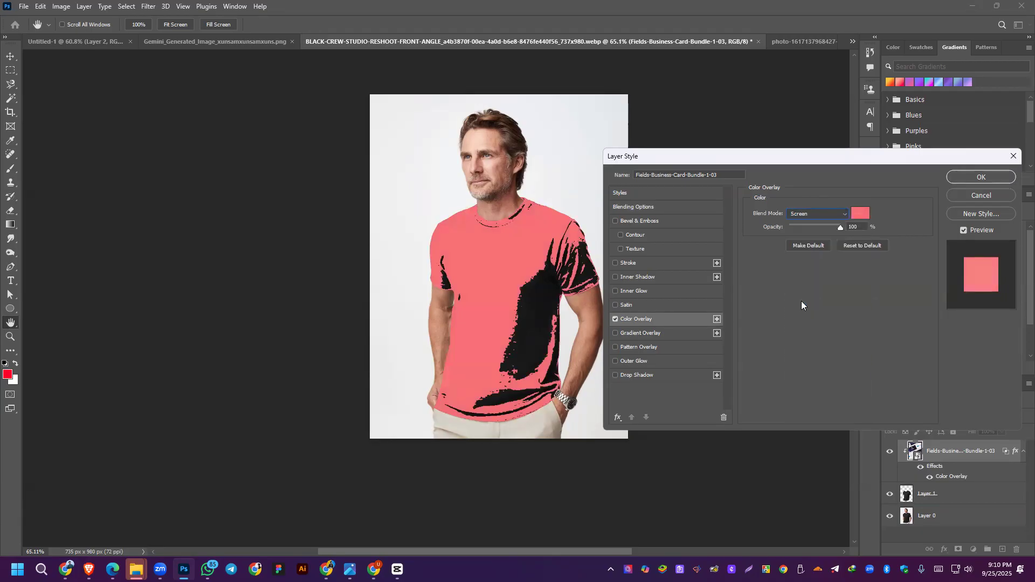
click(809, 214)
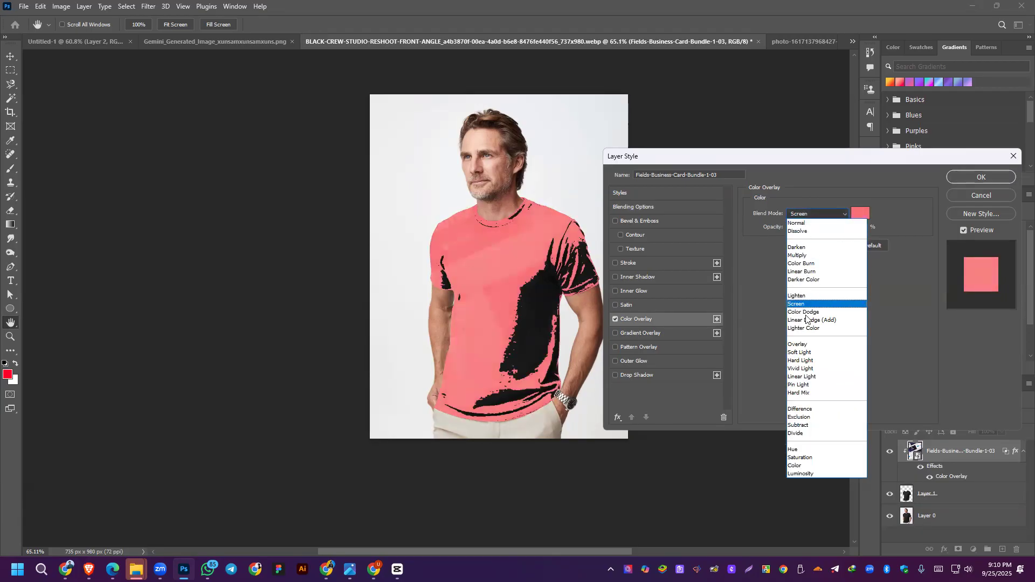
click(804, 344)
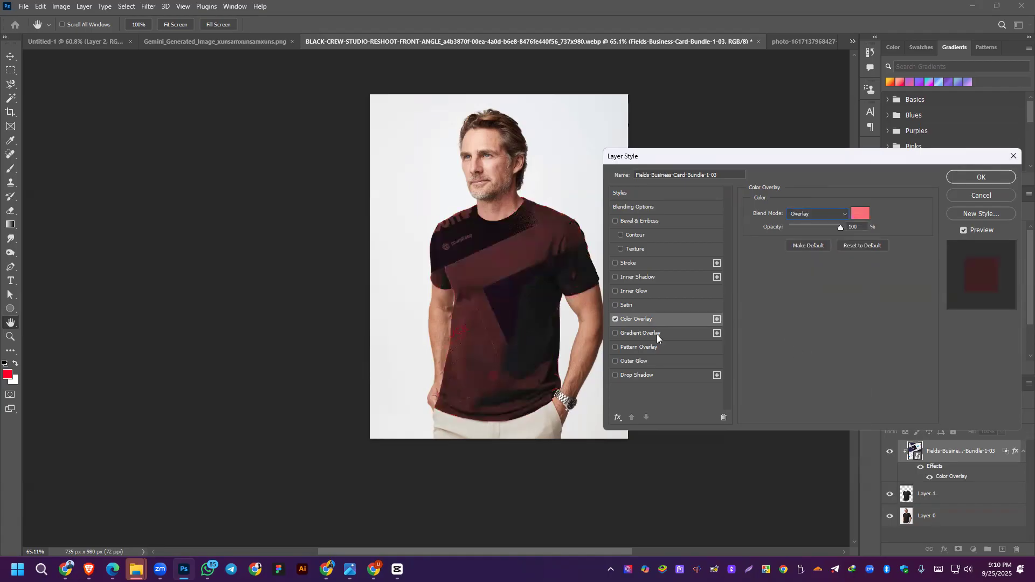
click(982, 178)
key(w)
scroll(467, 322, up, 5)
scroll(466, 322, down, 5)
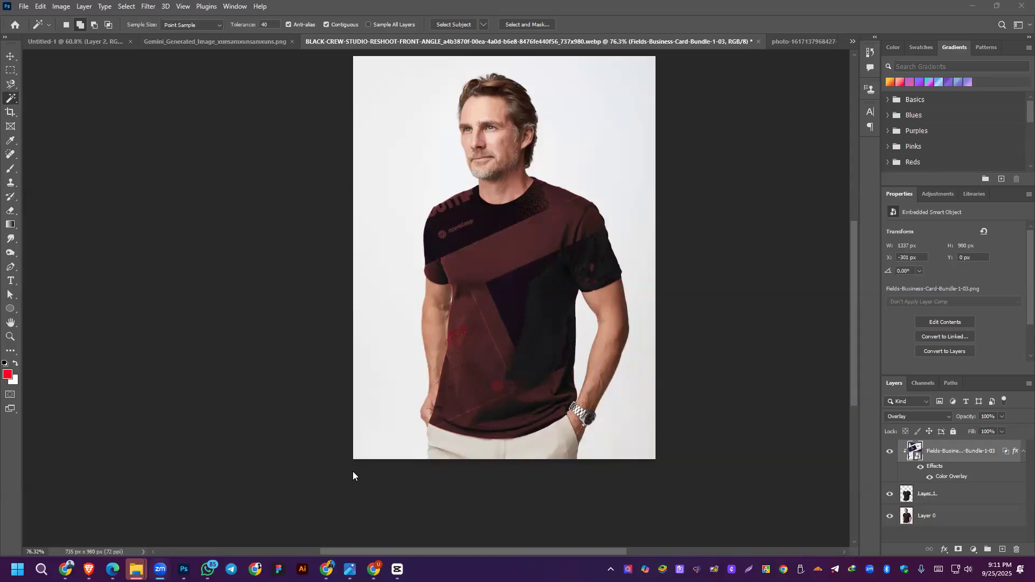
click(499, 296)
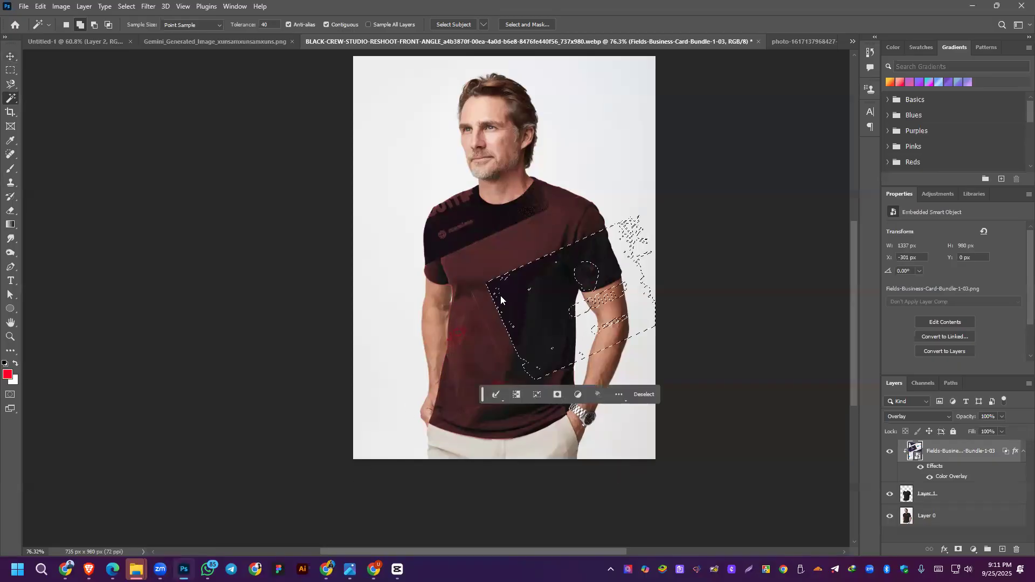
key(ctrl+d)
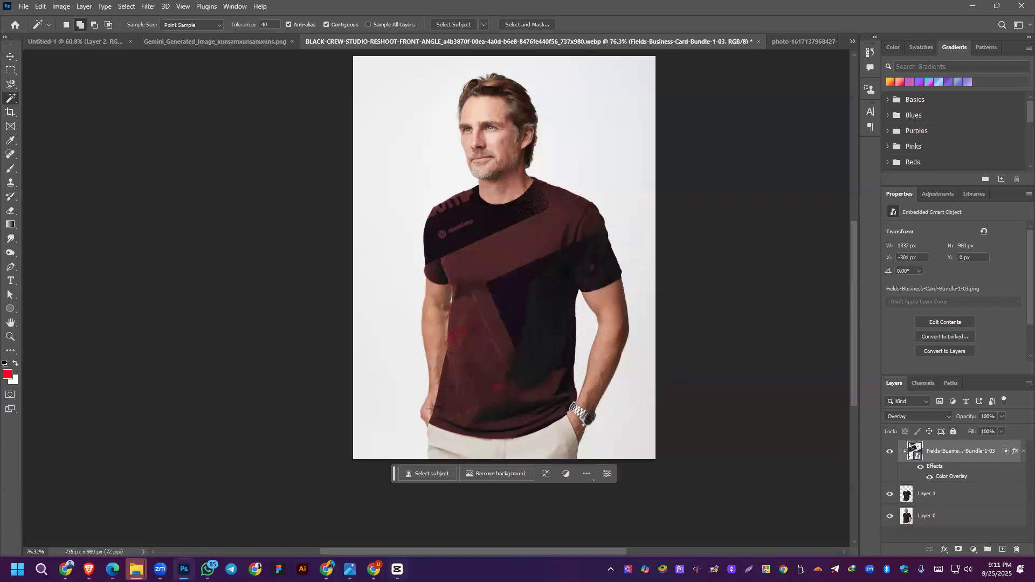
Step: Switch to WhatsApp and search the chats for 322
mouse_move(112, 568)
click(207, 569)
click(97, 65)
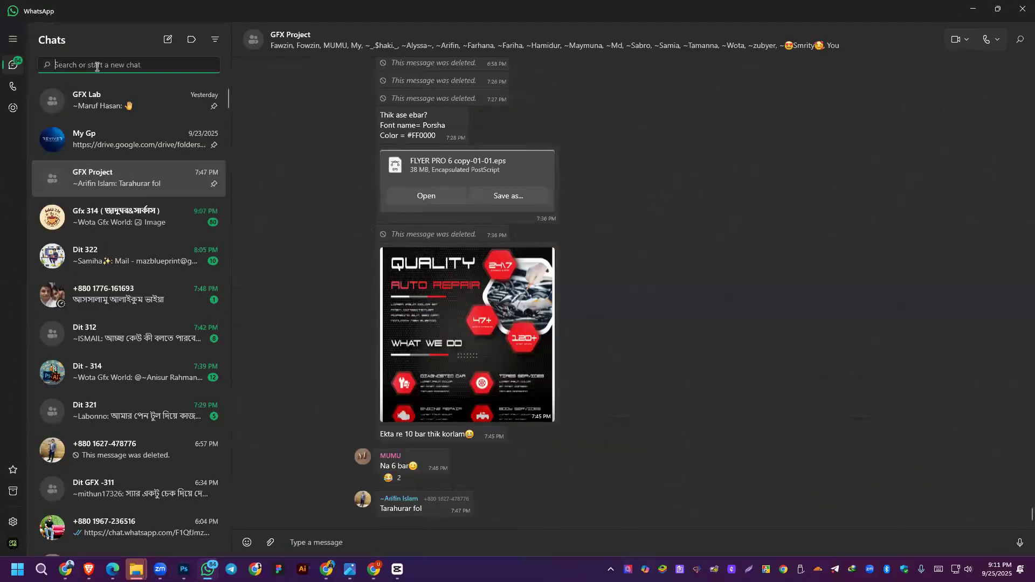
text(322)
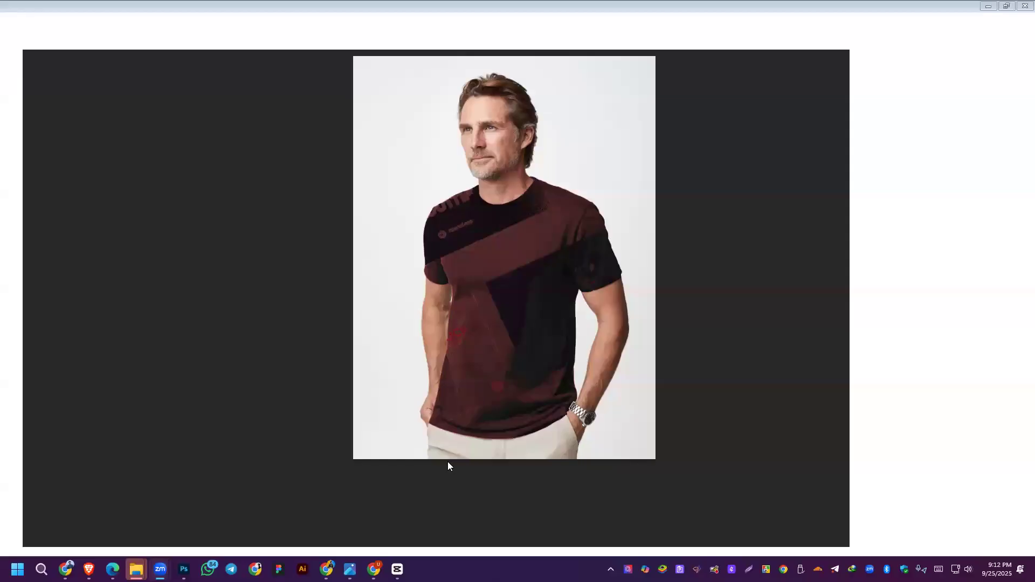
click(978, 8)
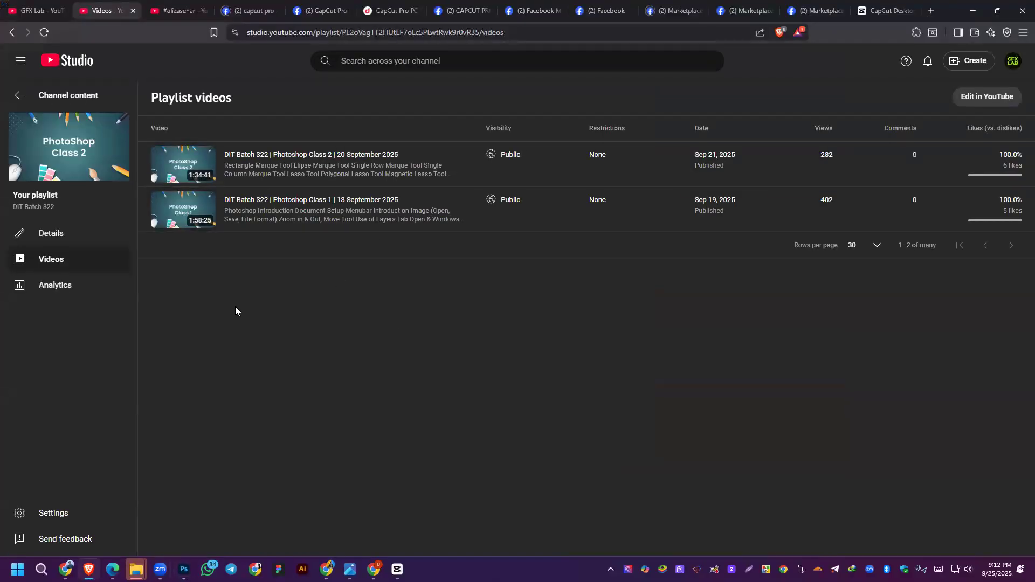
Step: Find the Dit 322 group in WhatsApp and open its group information
click(207, 569)
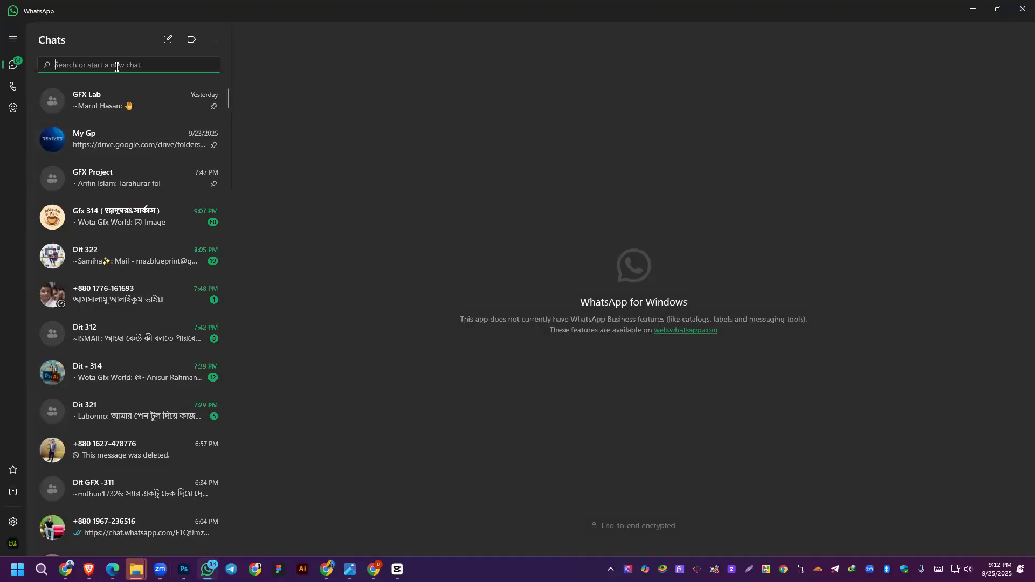
text(322)
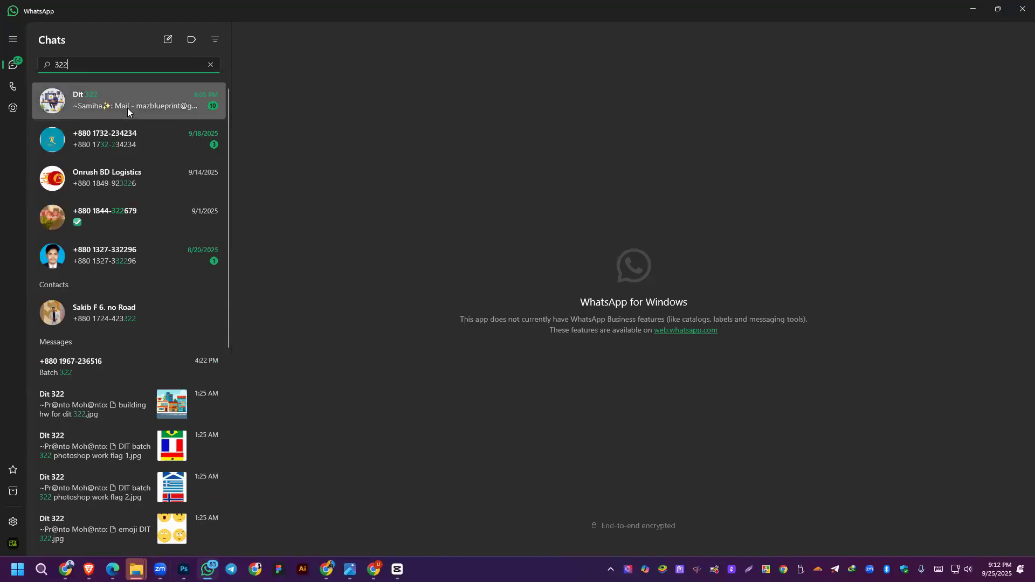
click(128, 108)
click(412, 55)
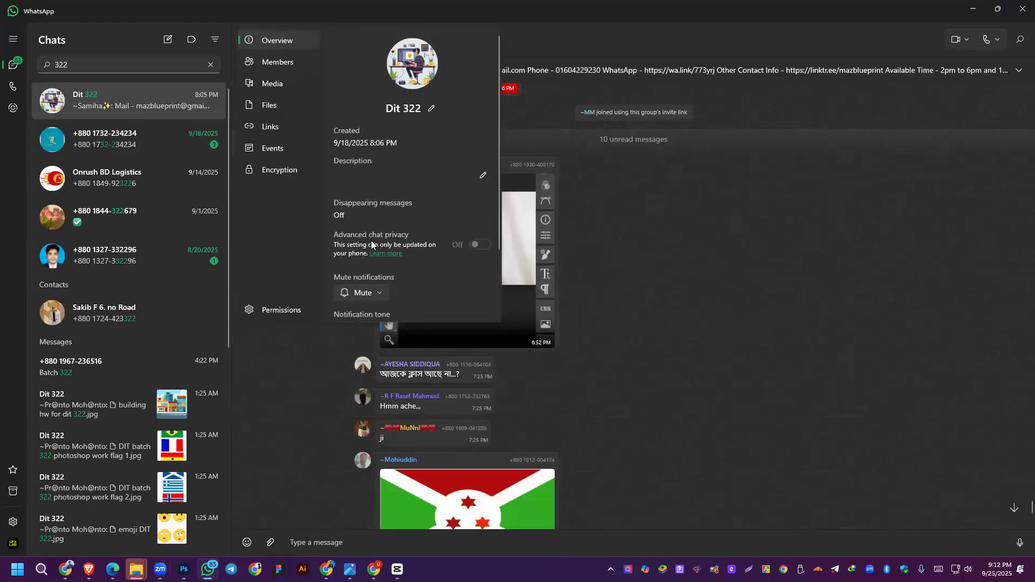
Step: Copy the invite link of the Dit 322 group from its member list and minimize WhatsApp
scroll(371, 247, down, 1)
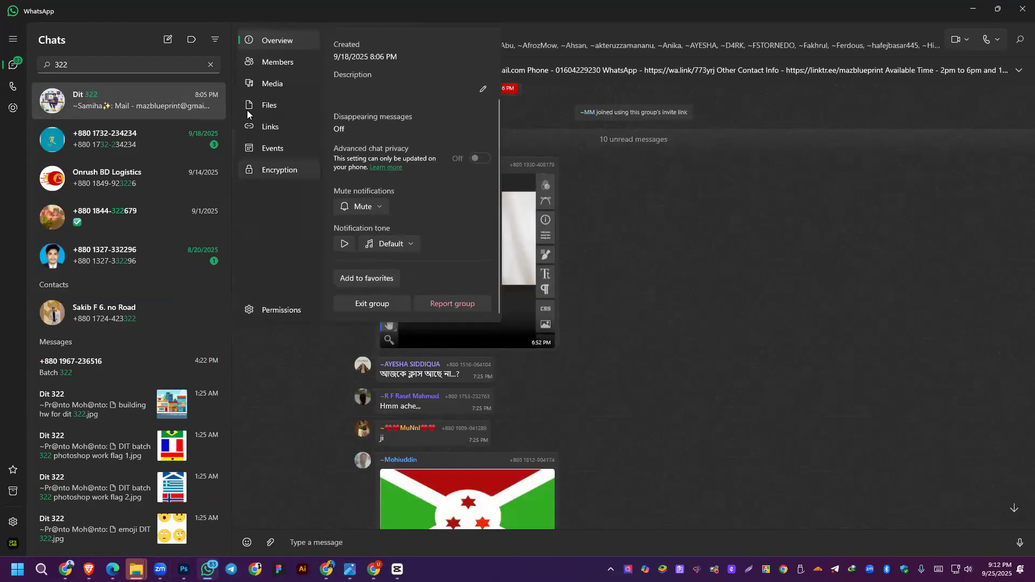
click(270, 65)
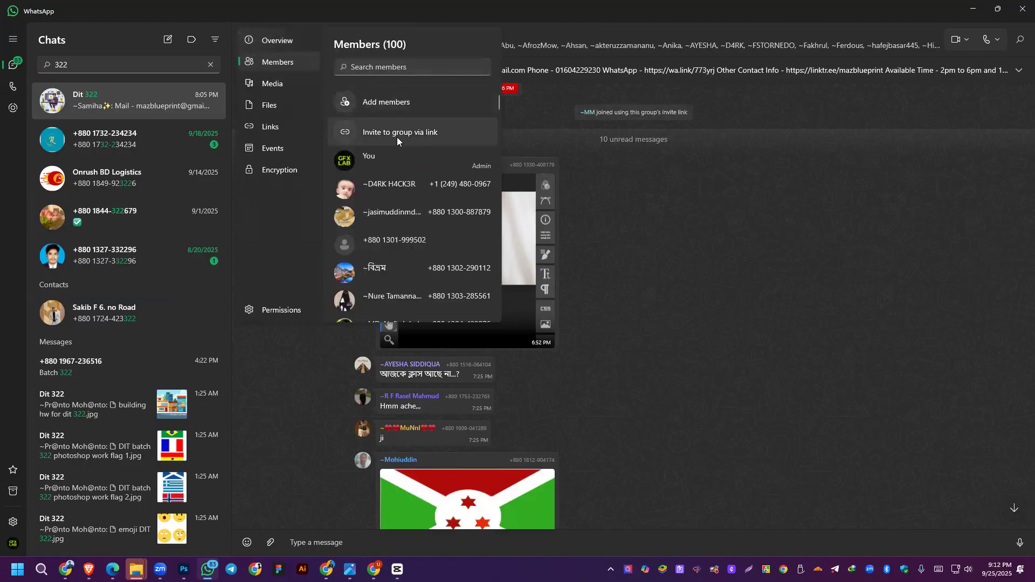
click(395, 99)
click(337, 45)
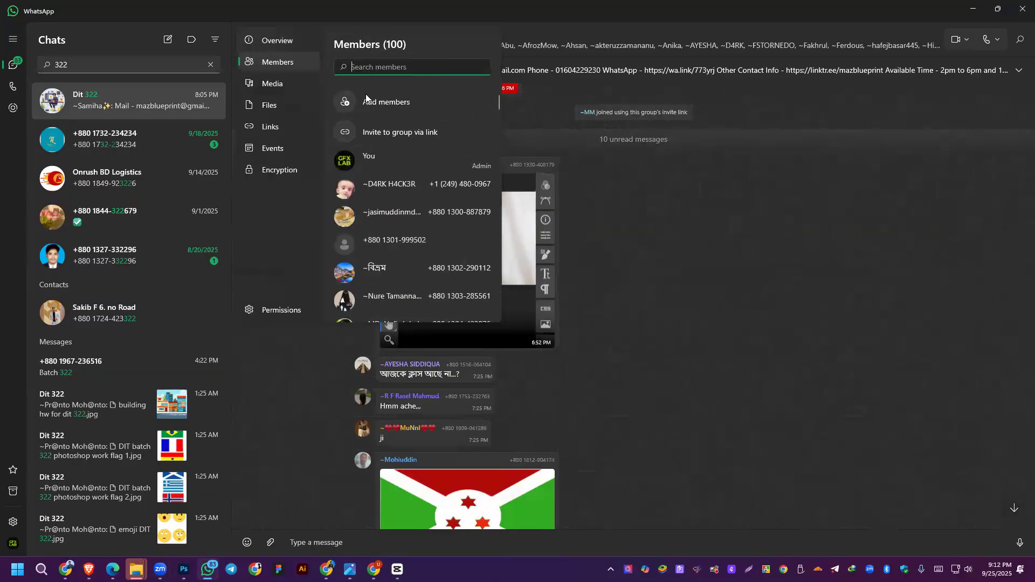
click(393, 134)
click(379, 98)
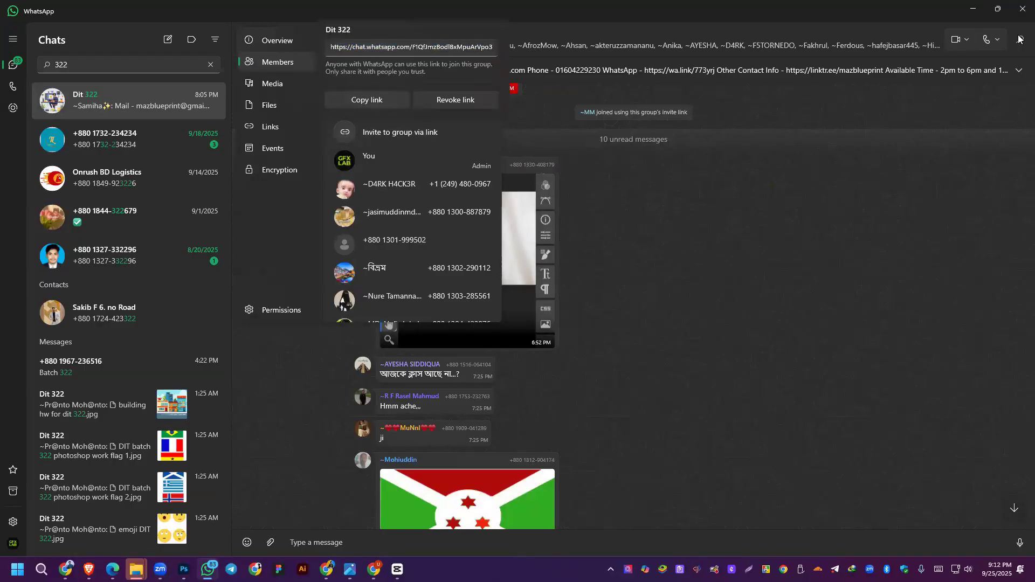
click(975, 12)
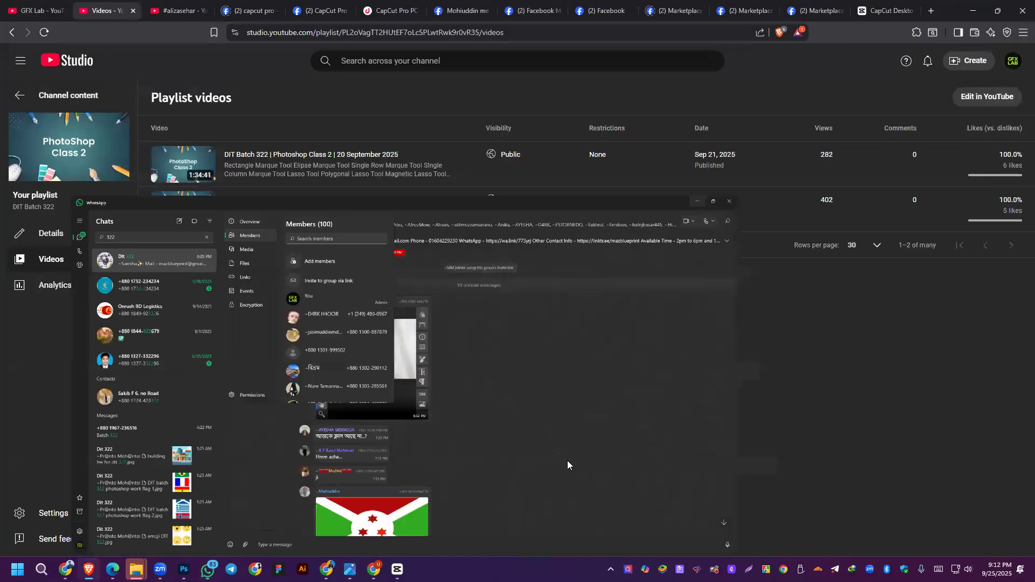
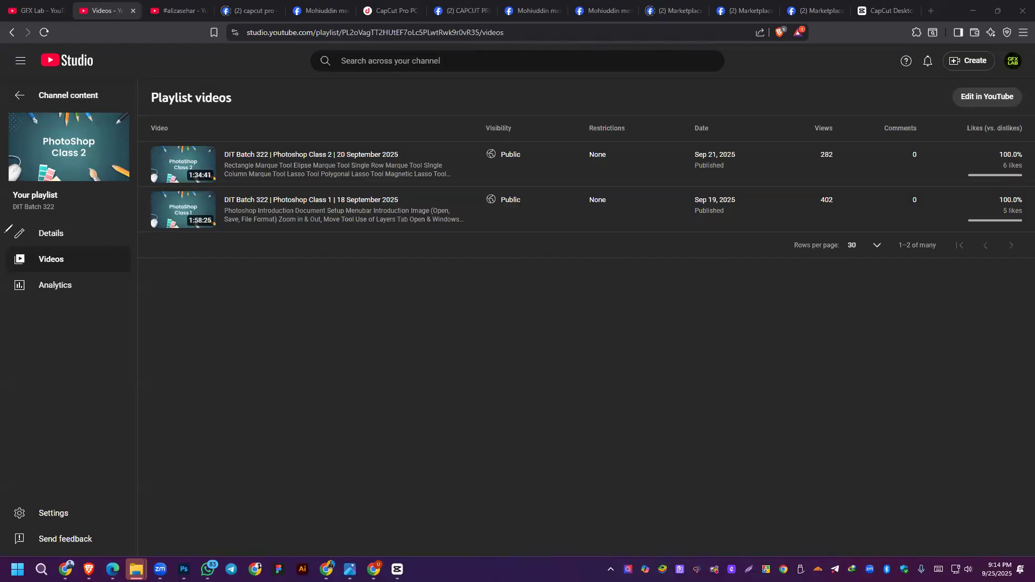
Step: Switch back to the Untitled-1 document in Photoshop and delete Layer 2, the Lorem Ipsum layer and Layer 1 from Artboard 1
right_click(59, 340)
click(183, 570)
click(44, 44)
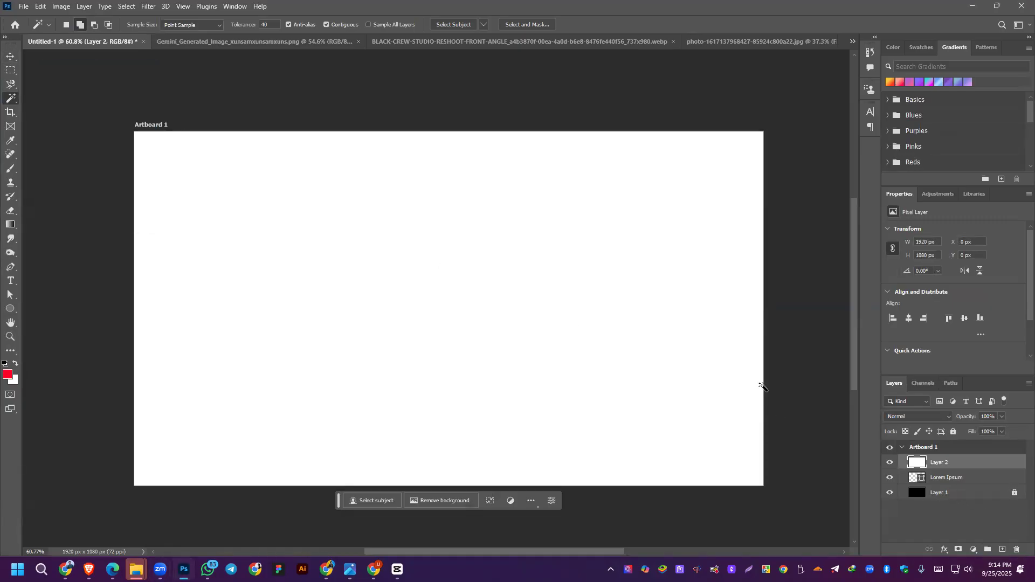
click(5, 57)
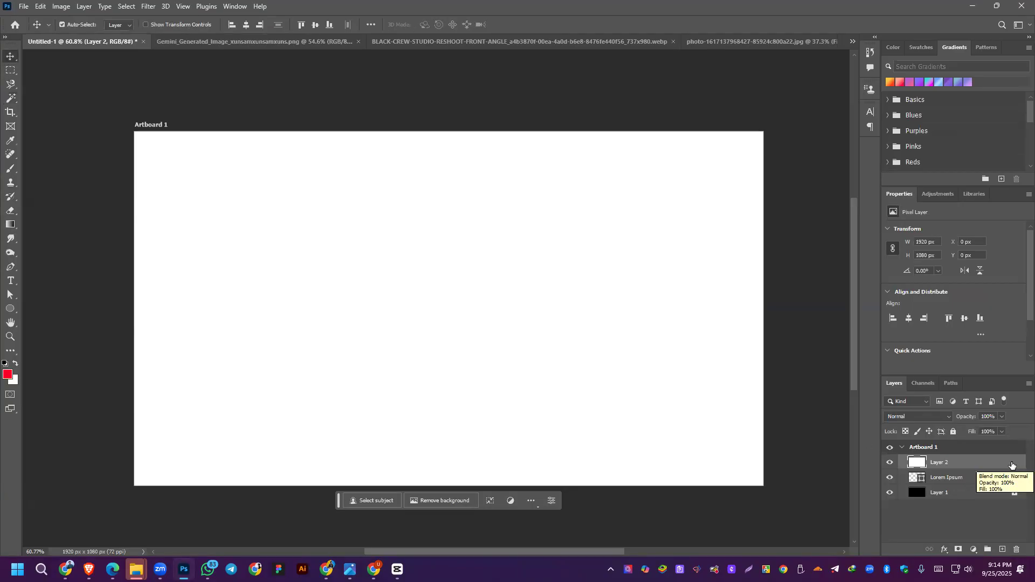
click(1016, 550)
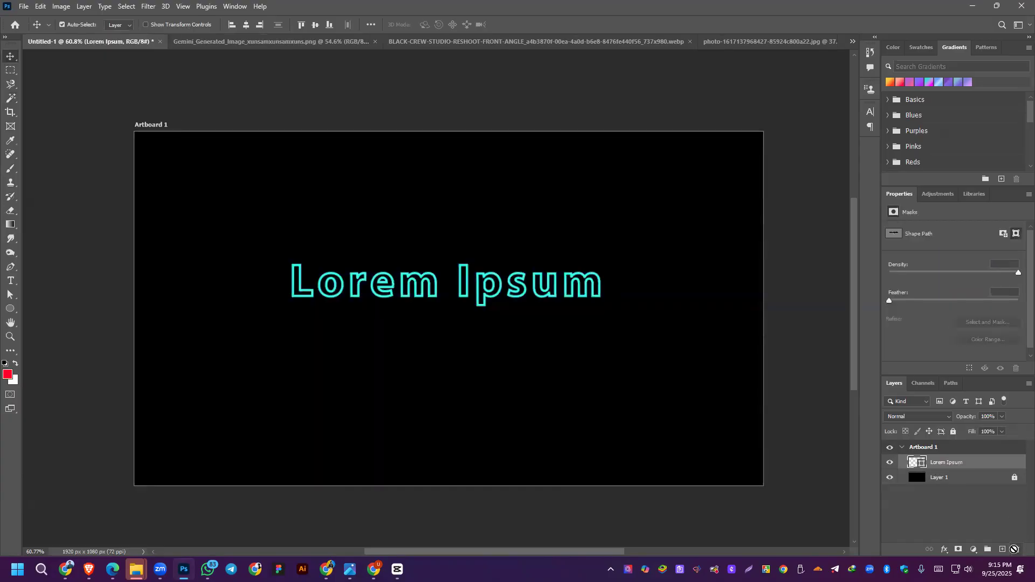
click(1016, 549)
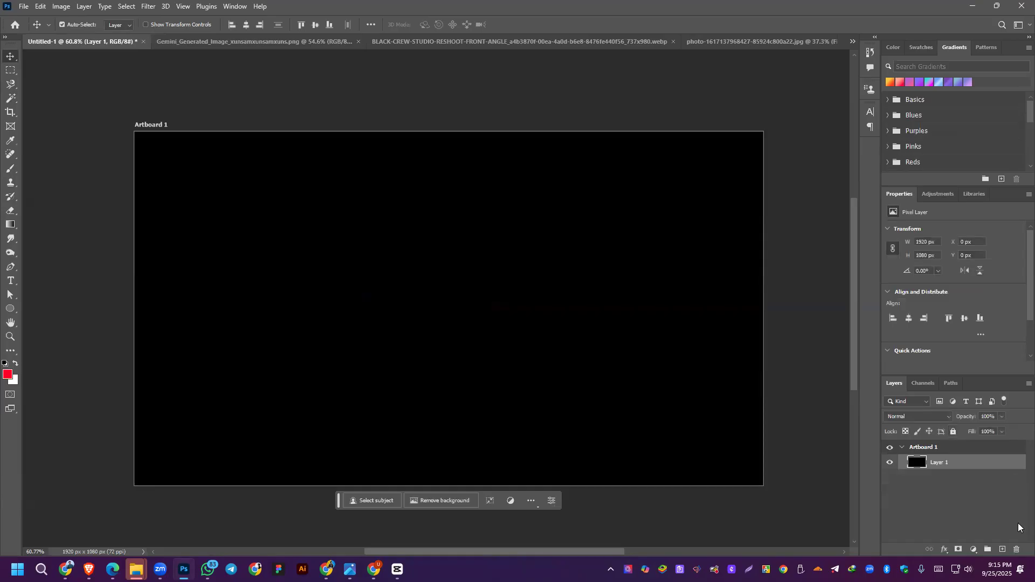
click(1017, 550)
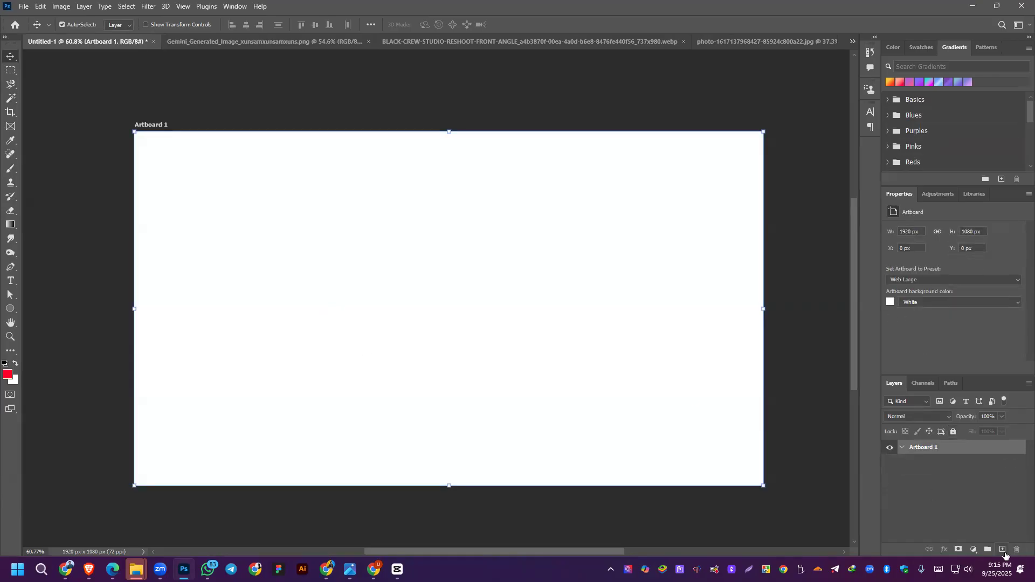
Step: Add a new layer and draw a rectangular selection about 616 × 898 px in the artboard's lower-left area
click(1003, 550)
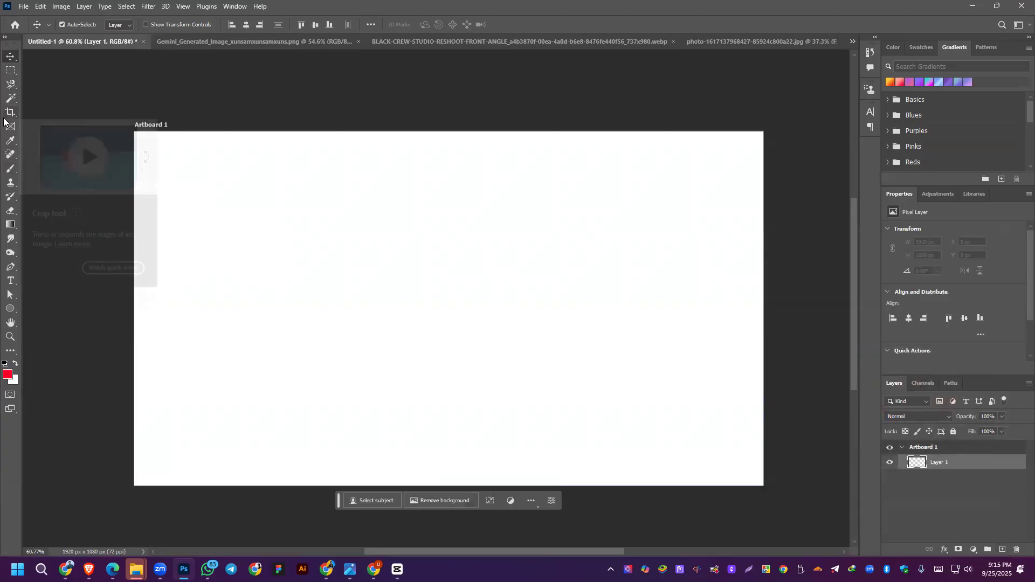
click(10, 70)
drag(142, 191, 354, 494)
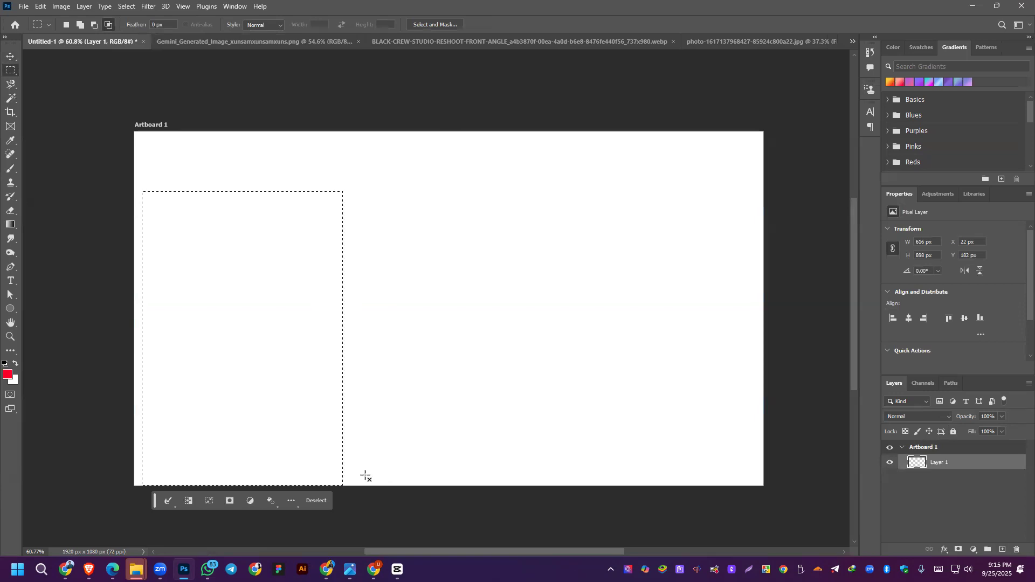
Step: Set the foreground colour to gray a4a4a4 and fill the rectangular selection with it
click(7, 374)
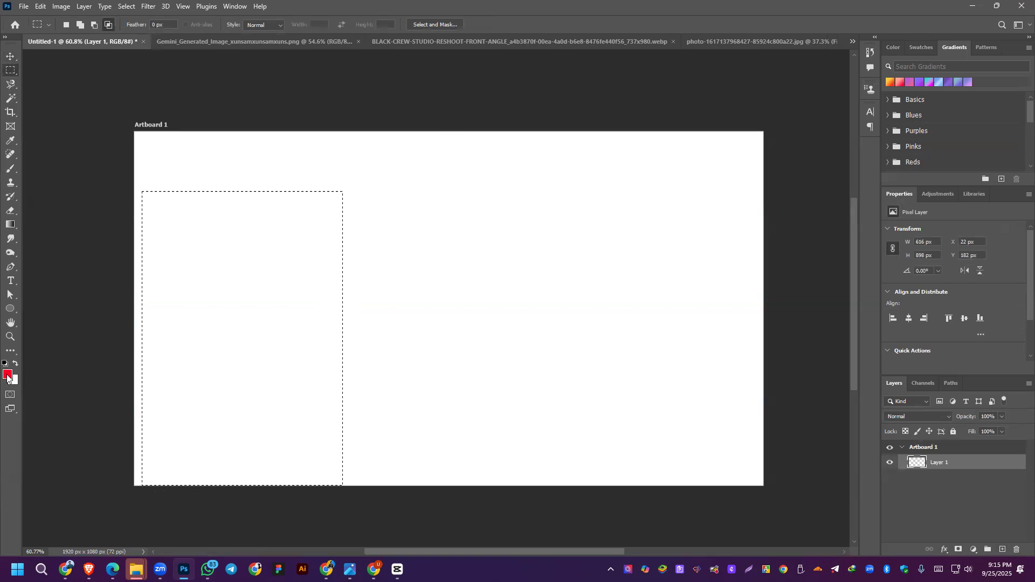
click(546, 253)
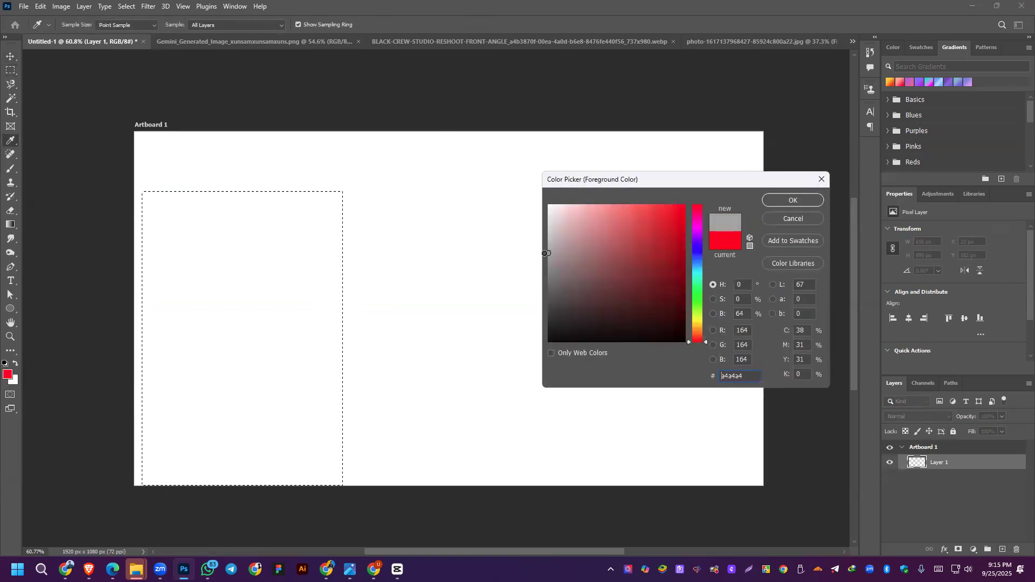
click(786, 200)
key(alt+BackSpace)
key(m)
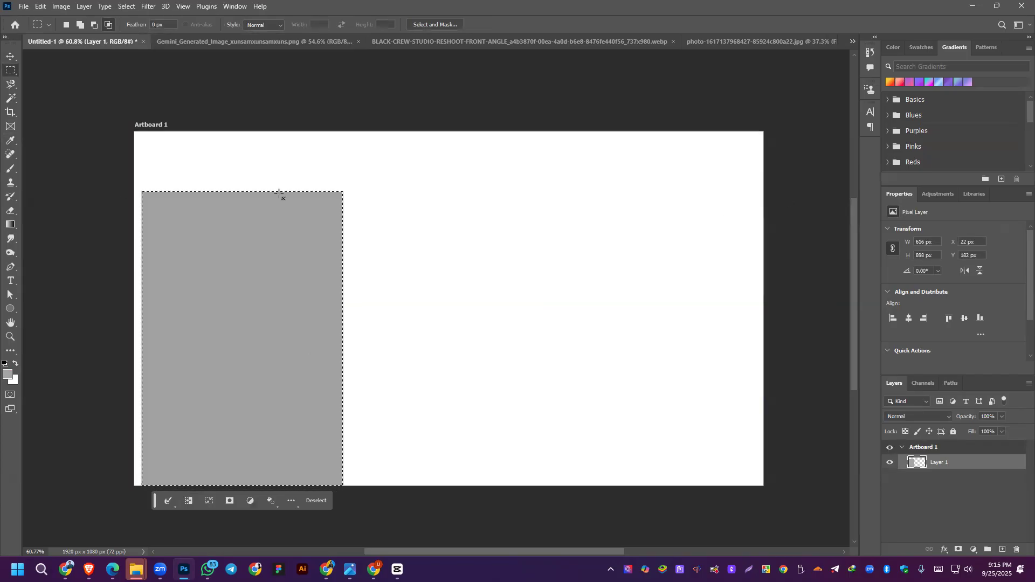
Step: Clear the selection, add a new layer and draw a 126 × 126 px square selection in the gray rectangle's upper-left corner
click(256, 241)
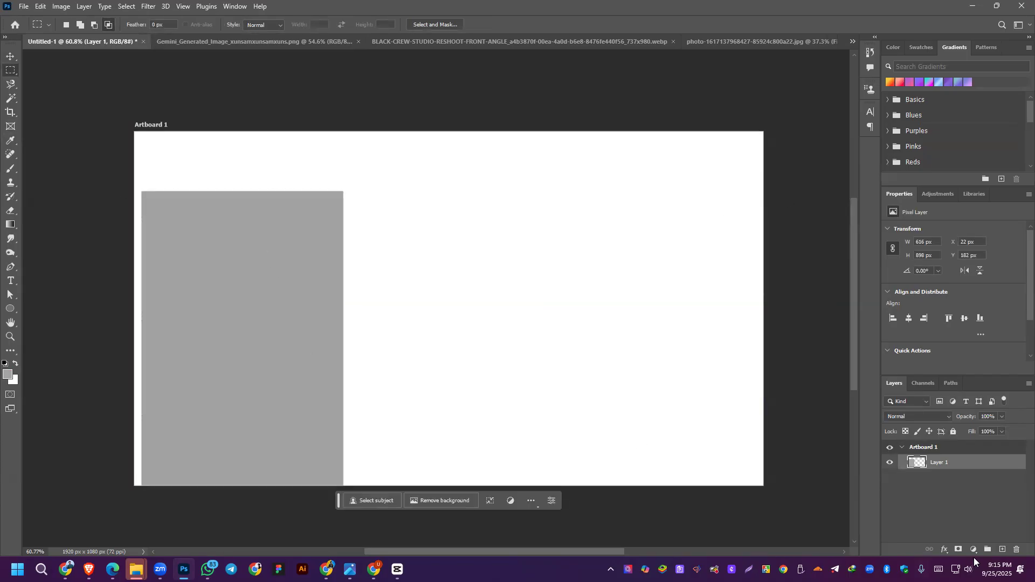
click(1002, 550)
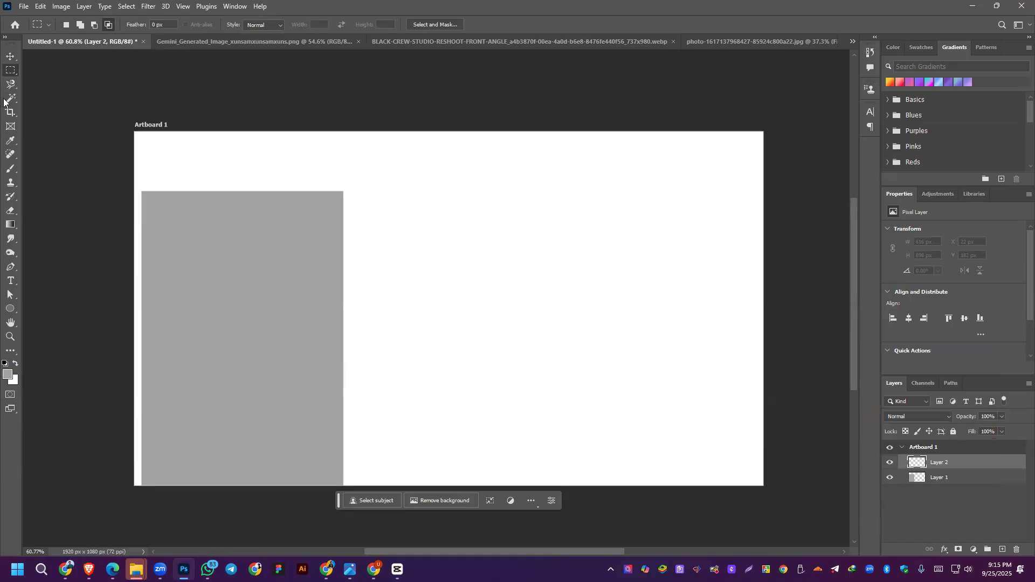
drag(159, 216, 199, 257)
key(shift+alt)
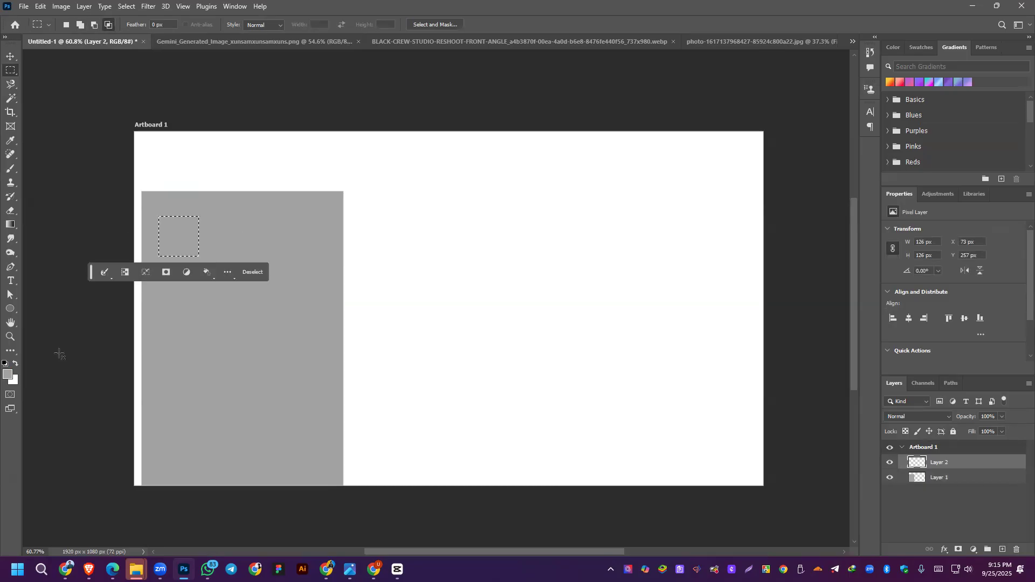
Step: Set the foreground colour to yellow f8d71e, fill the square selection with it and deselect
click(7, 375)
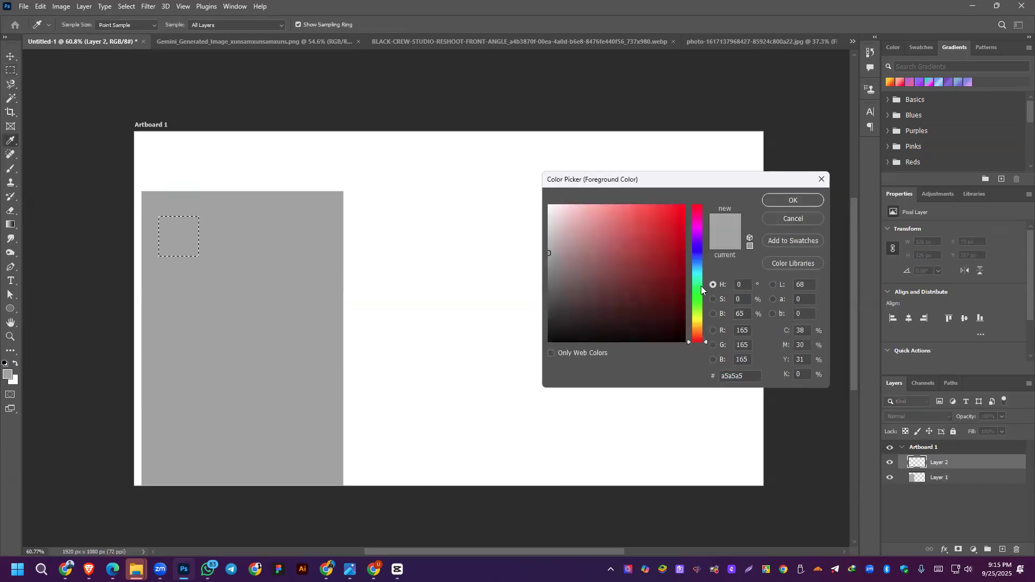
click(695, 322)
text(f0cd08)
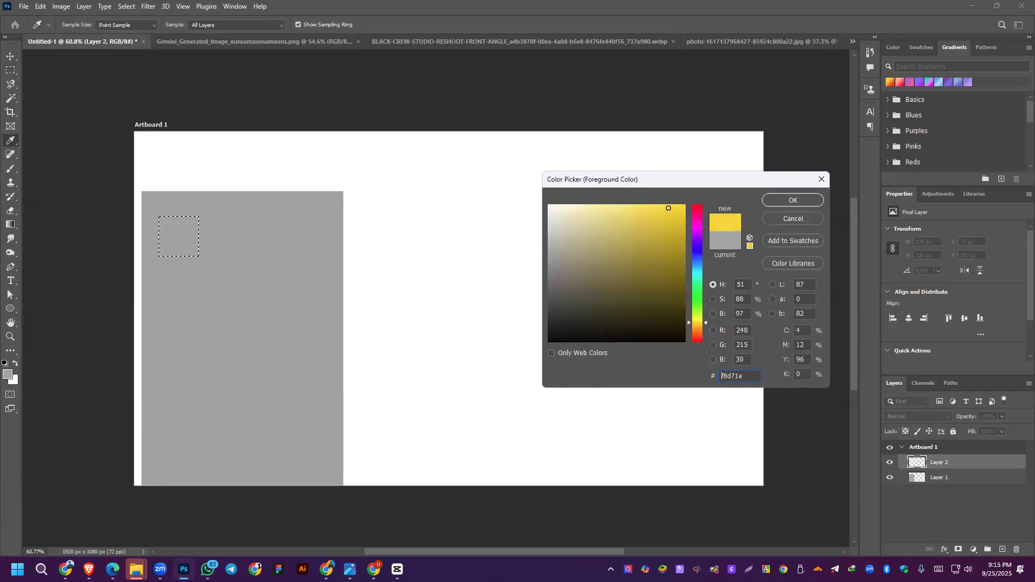
click(772, 199)
key(alt+BackSpace)
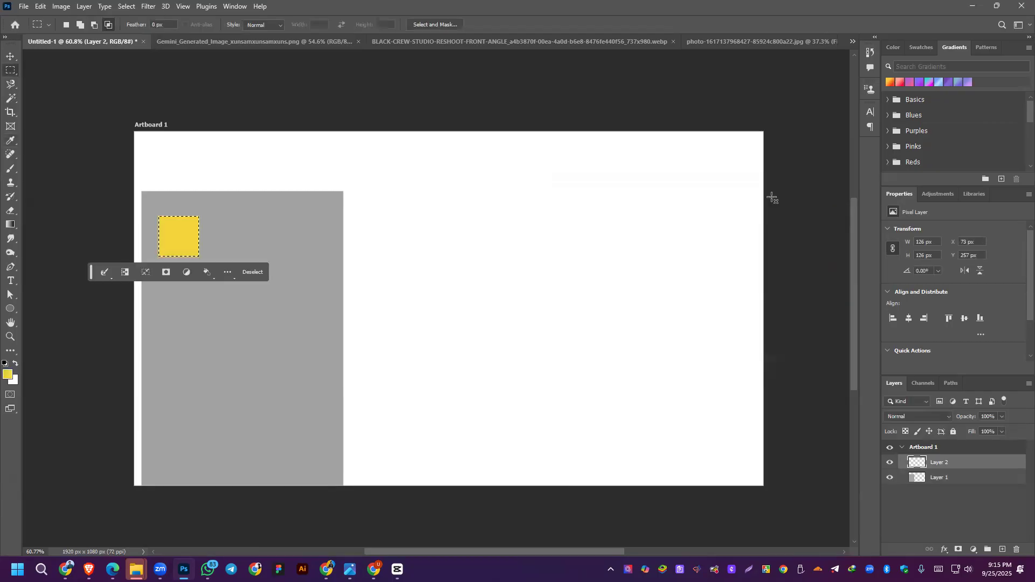
key(ctrl+d)
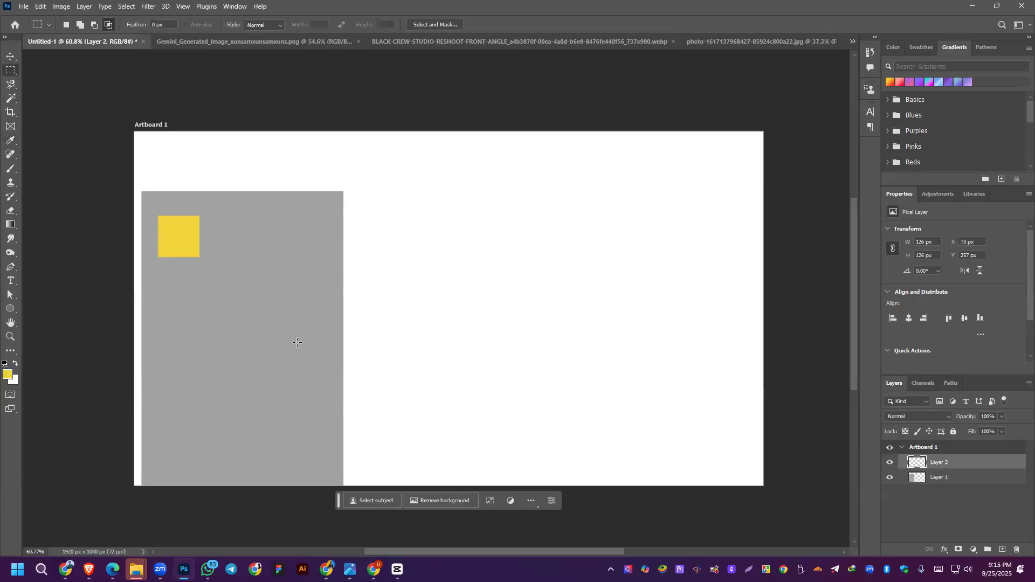
Step: Duplicate the yellow square into a row of three, and copy the row downward to form a grid of four rows
click(10, 56)
alt+drag(185, 245, 298, 243)
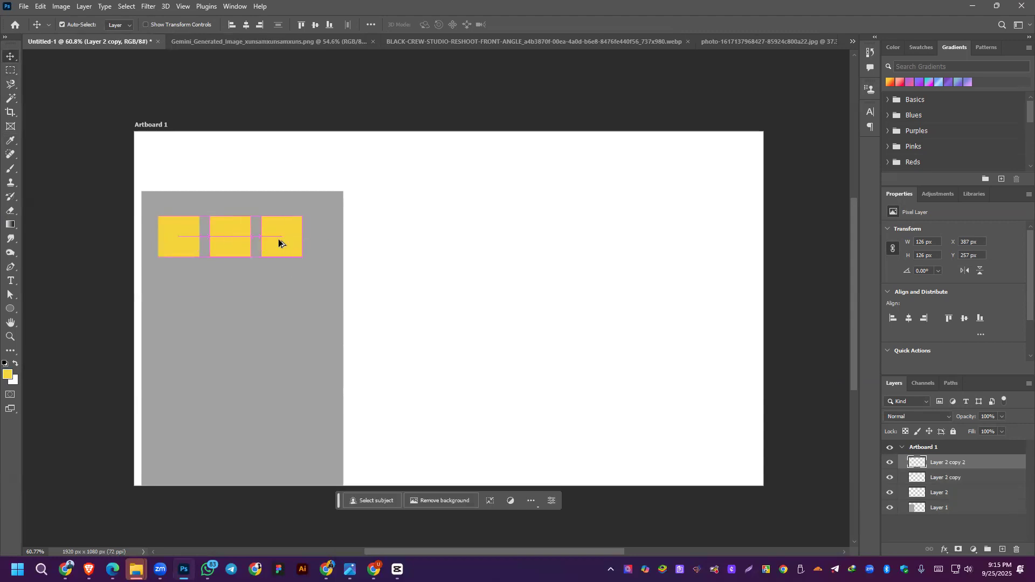
shift+click(225, 247)
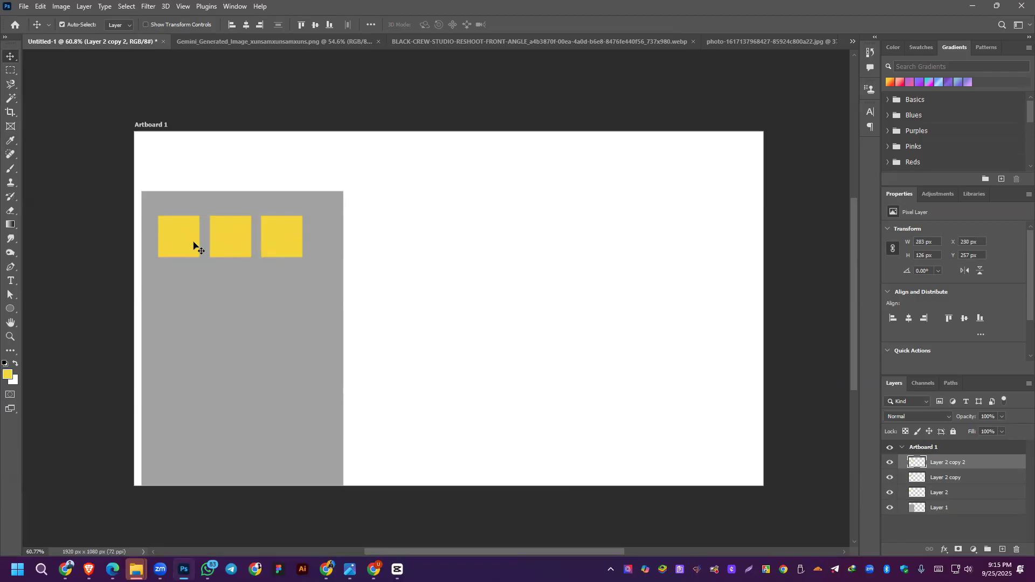
shift+click(194, 241)
alt+drag(277, 241, 283, 385)
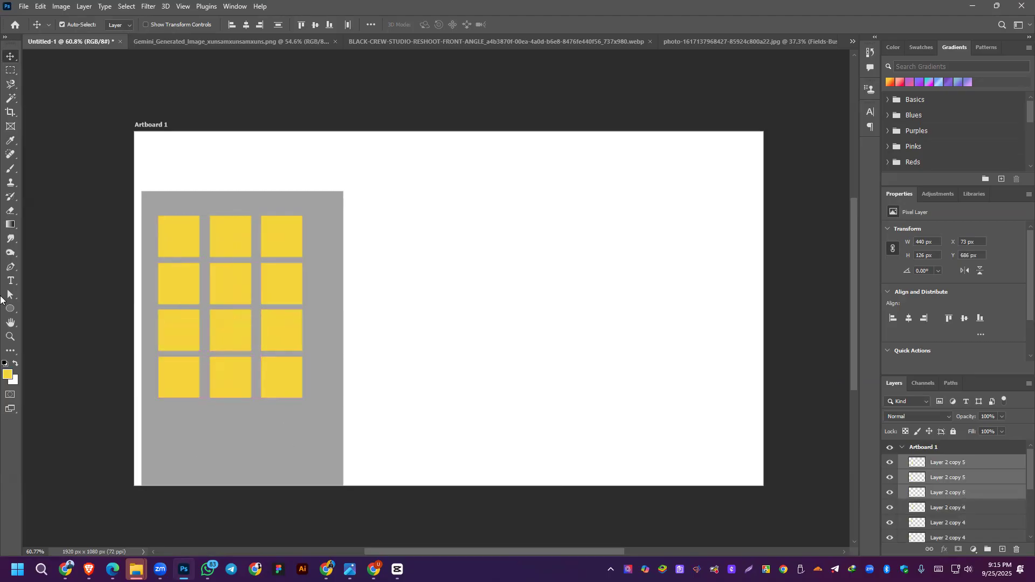
Step: Add a yellow vertical bar about 42 × 560 px on a new layer beside the square grid, inside the gray rectangle
click(11, 70)
drag(319, 216, 331, 399)
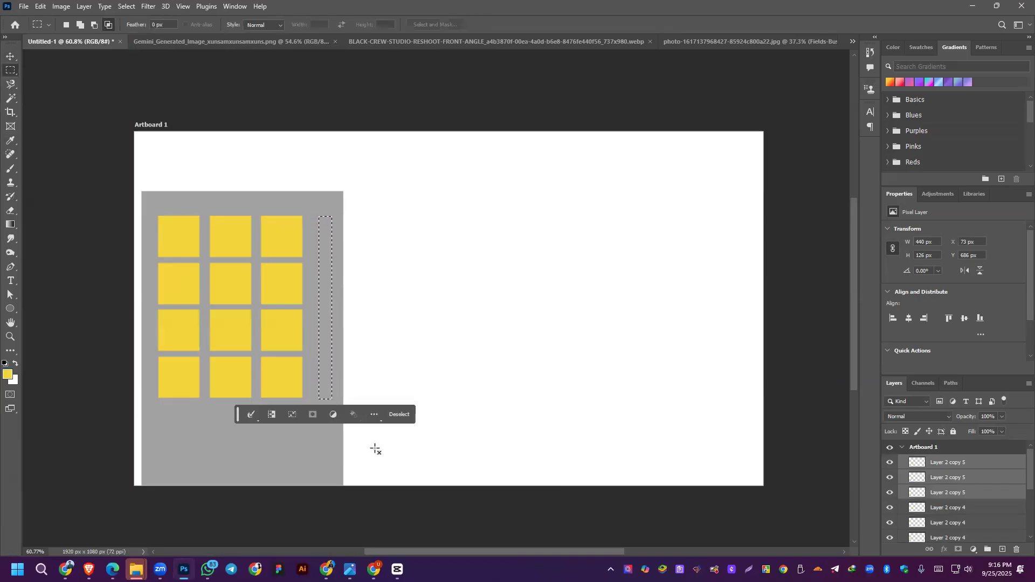
click(997, 549)
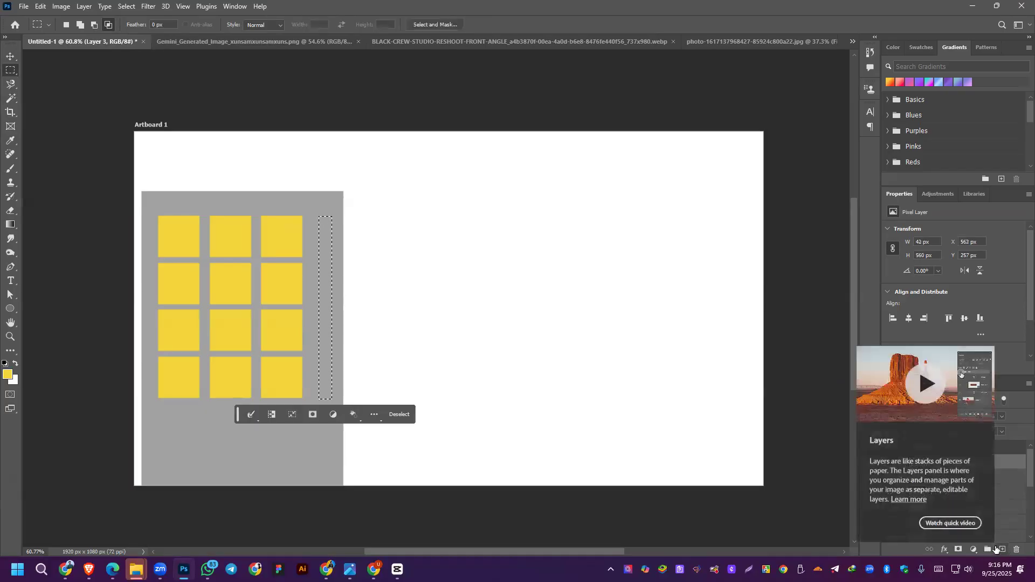
key(alt+BackSpace)
key(ctrl+d)
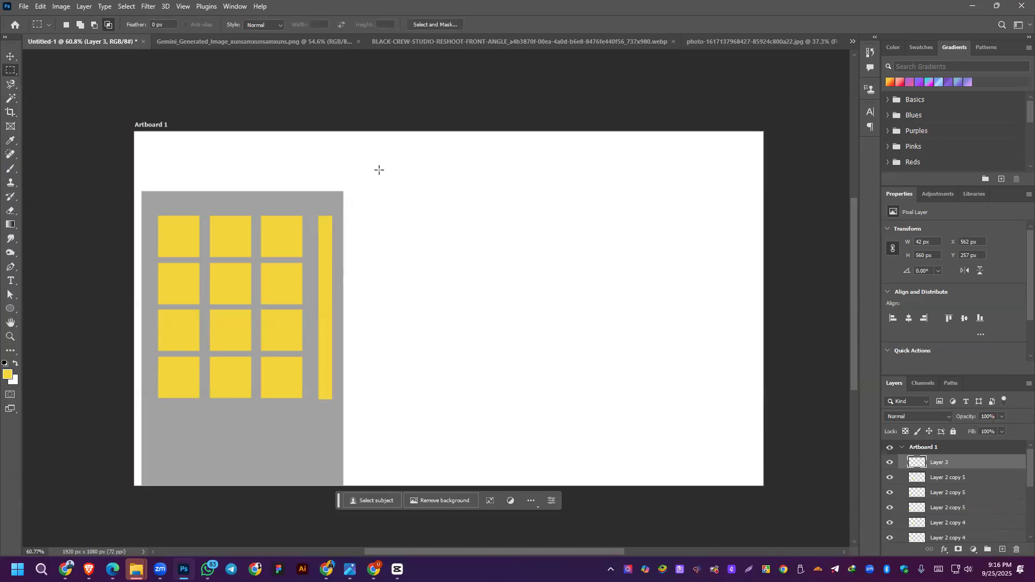
click(7, 54)
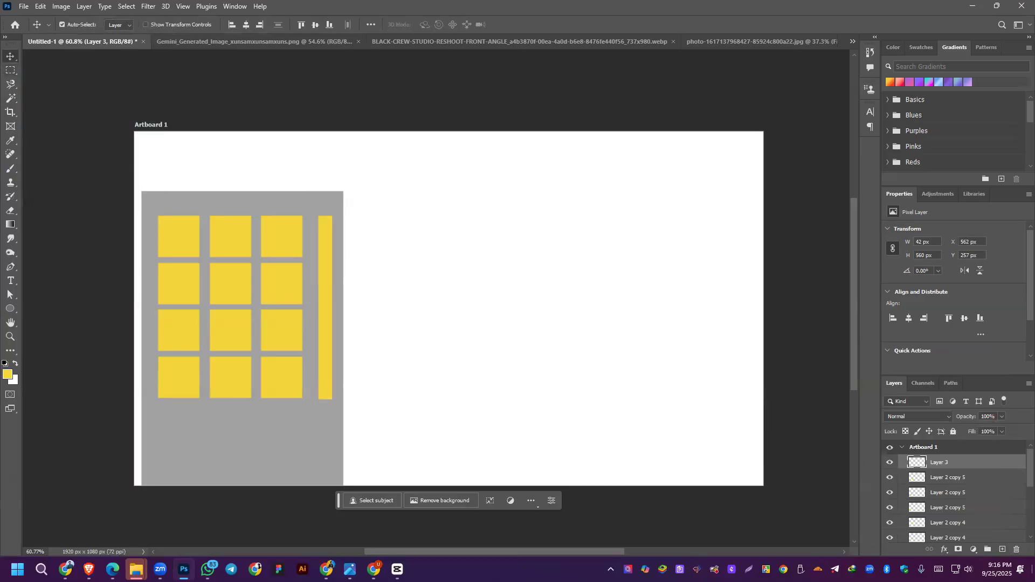
mouse_move(91, 571)
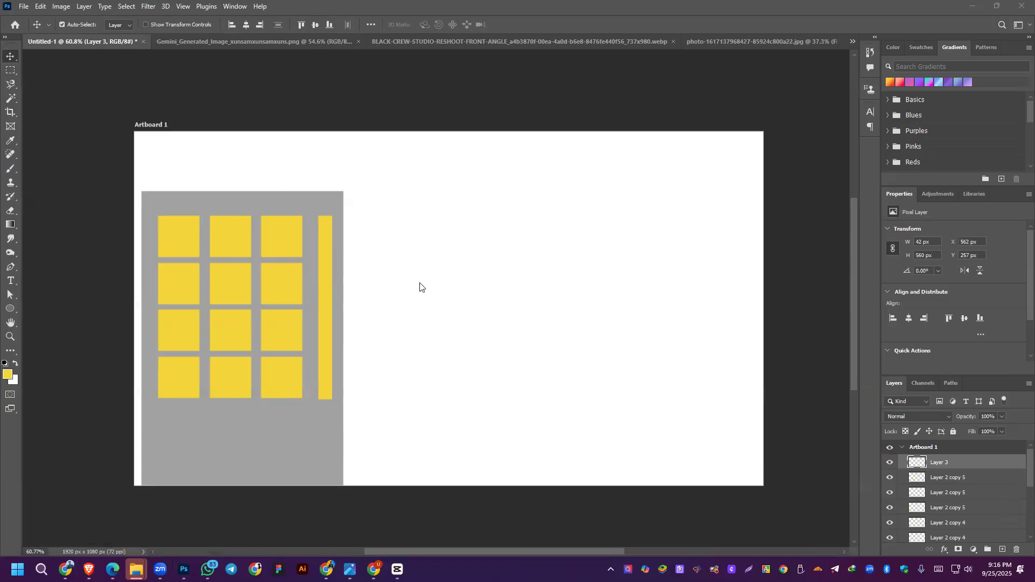
click(327, 324)
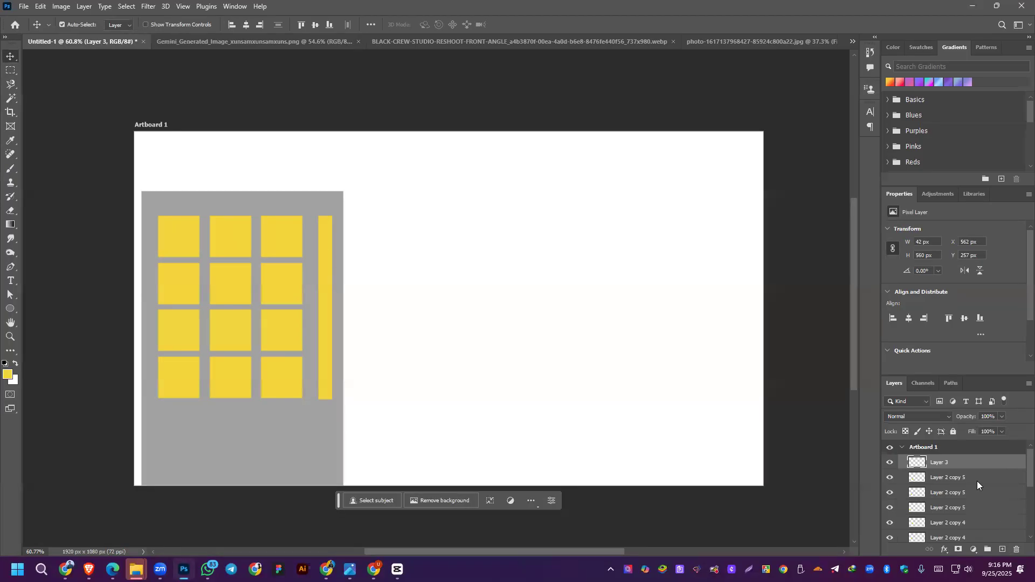
scroll(974, 492, down, 3)
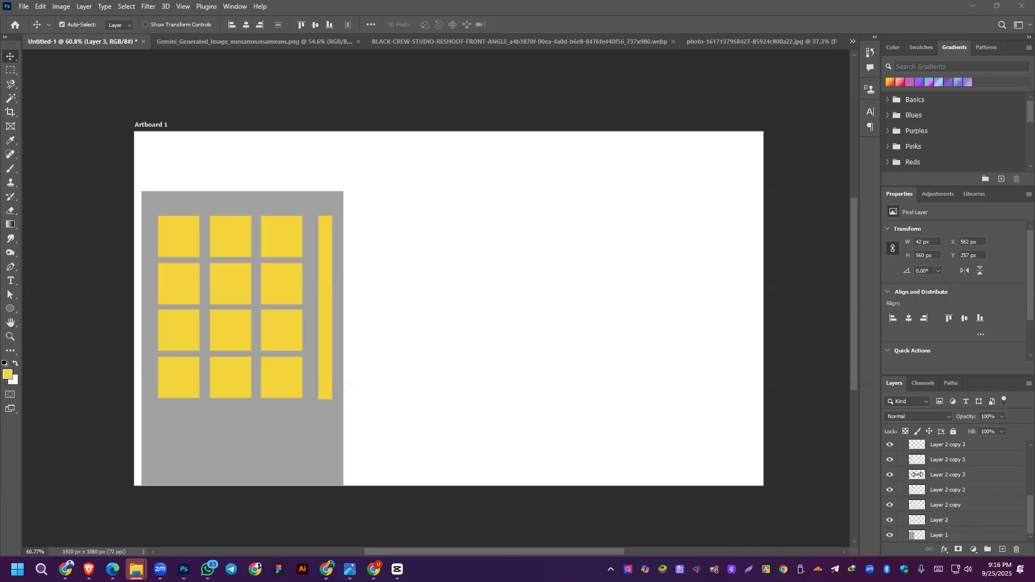
scroll(922, 461, up, 1)
scroll(929, 435, up, 1)
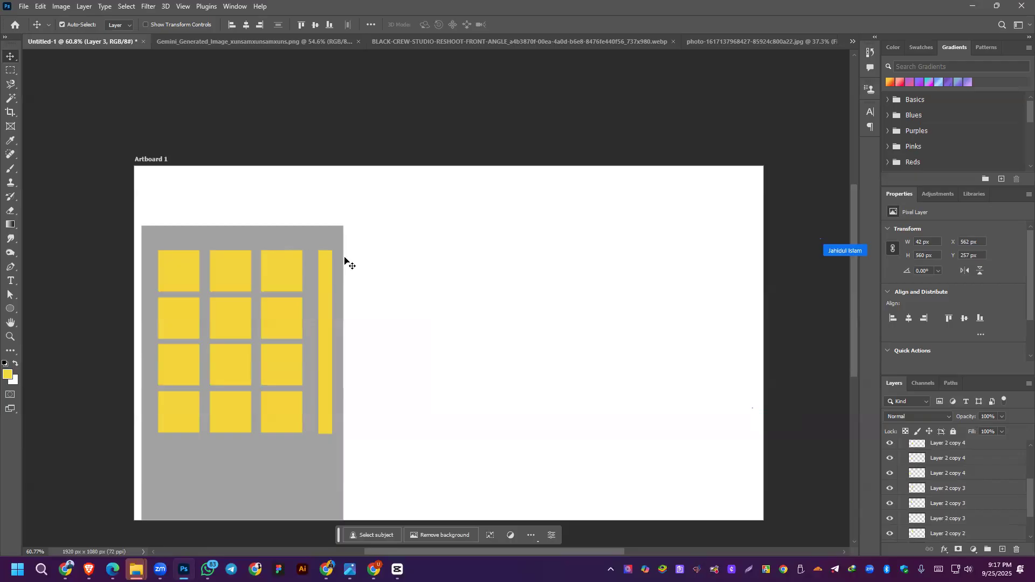
mouse_move(397, 569)
scroll(971, 500, up, 3)
Step: Clear the vertical bar from Layer 3 and delete all layers from Artboard 1
key(ctrl+a)
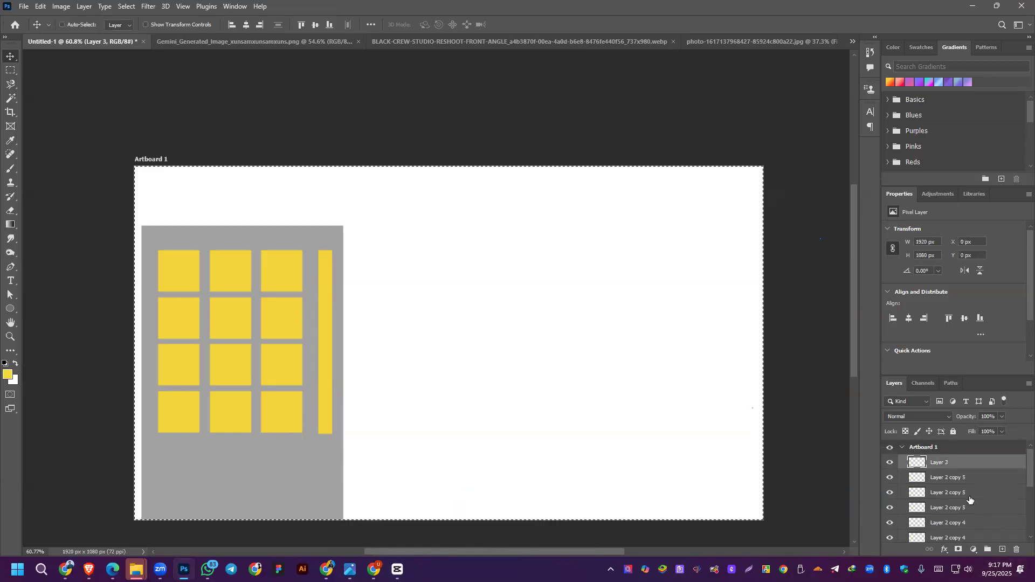
key(Delete)
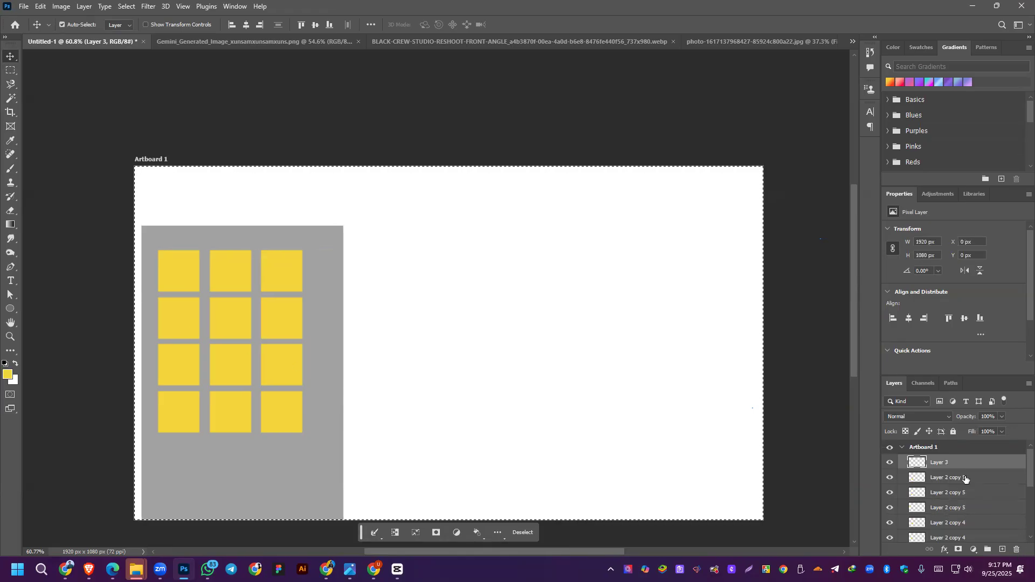
scroll(964, 482, down, 5)
shift+click(974, 537)
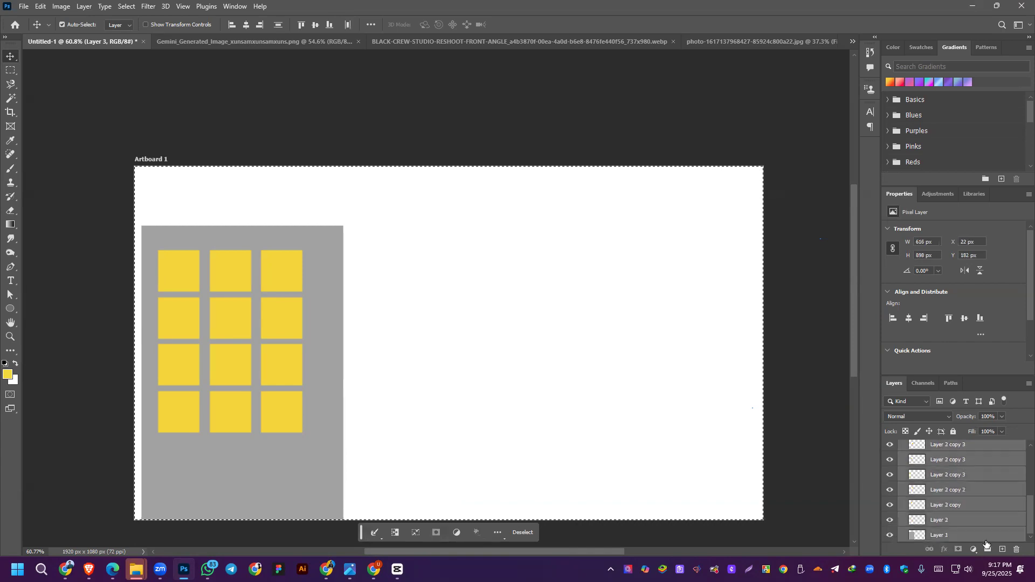
drag(975, 537, 1017, 551)
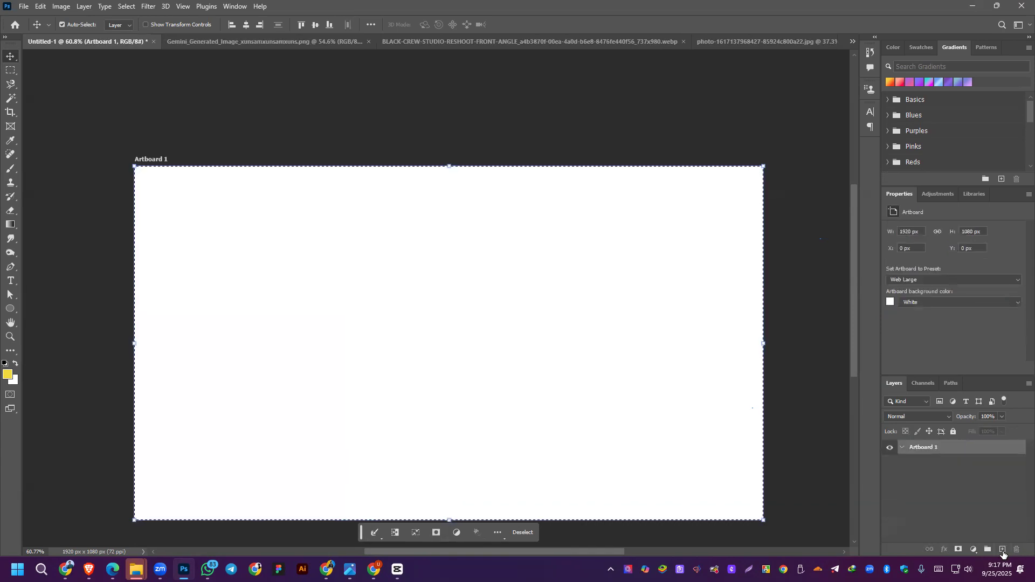
Step: Add a new empty layer to Artboard 1 and clear the selection
click(1003, 549)
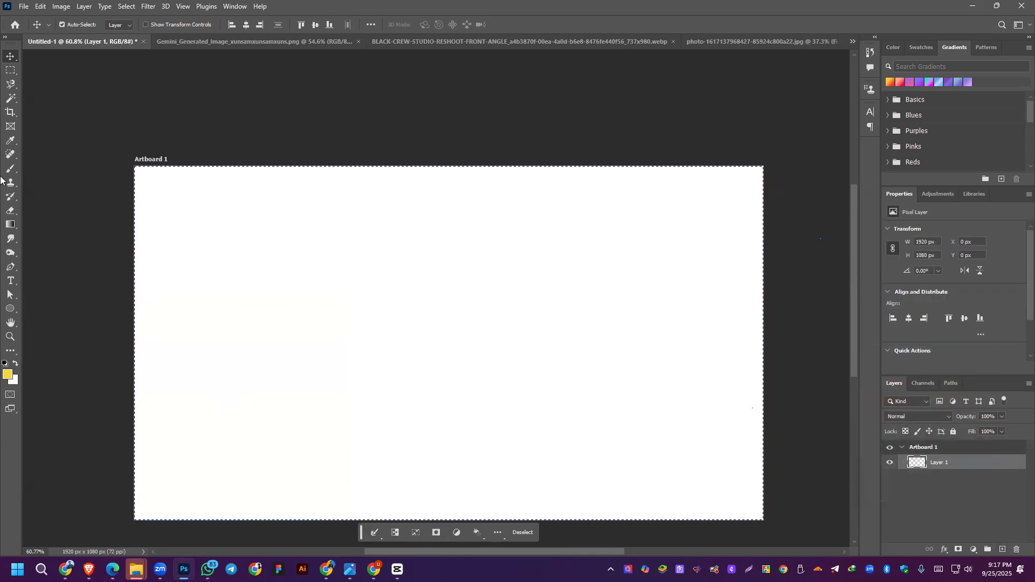
key(ctrl)
key(ctrl+d)
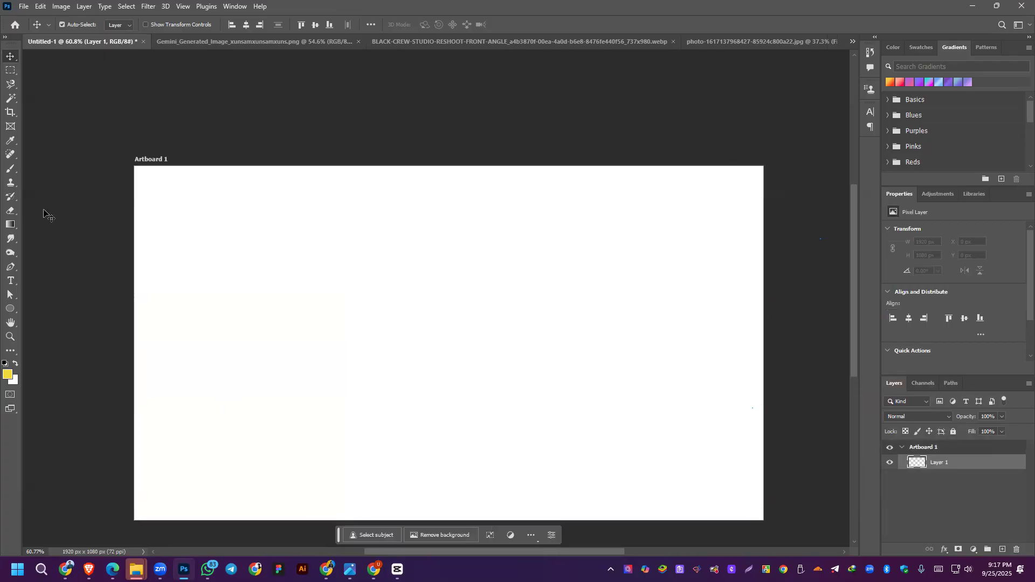
Step: Draw a 1920 × 421 px selection across the artboard's upper part and replace it with a new selection covering the whole artboard
click(9, 71)
drag(134, 168, 791, 303)
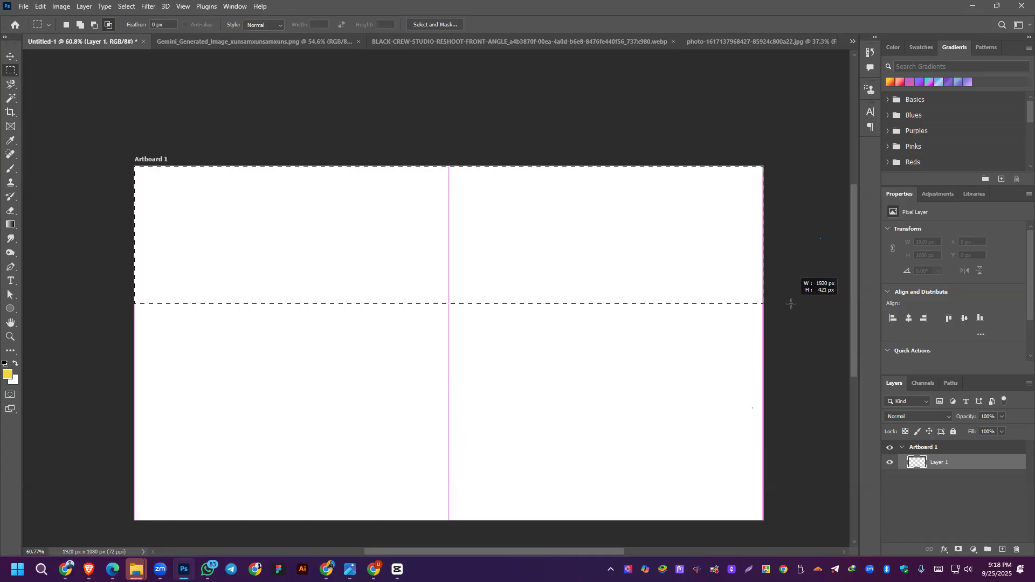
drag(791, 304, 791, 304)
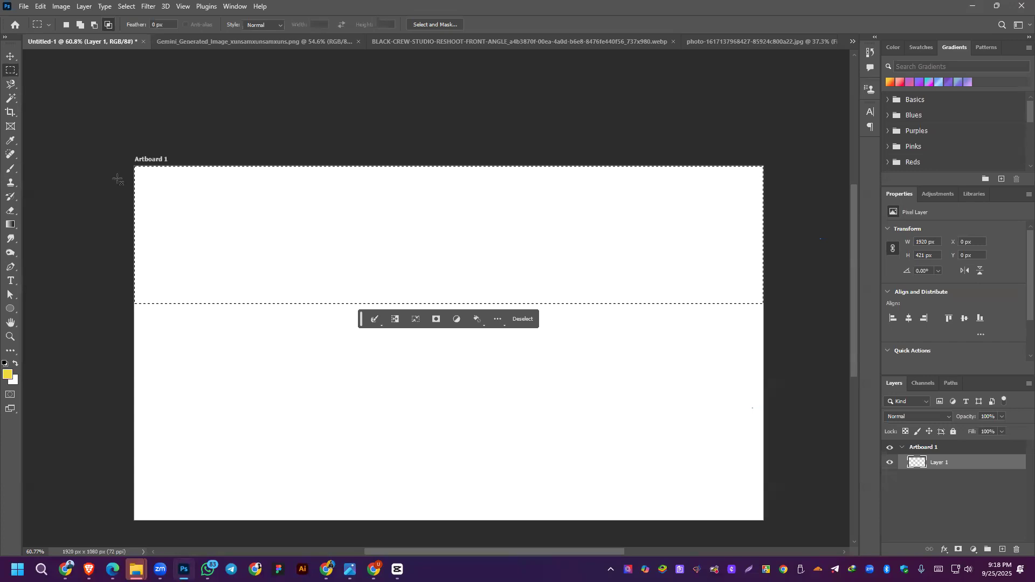
click(66, 24)
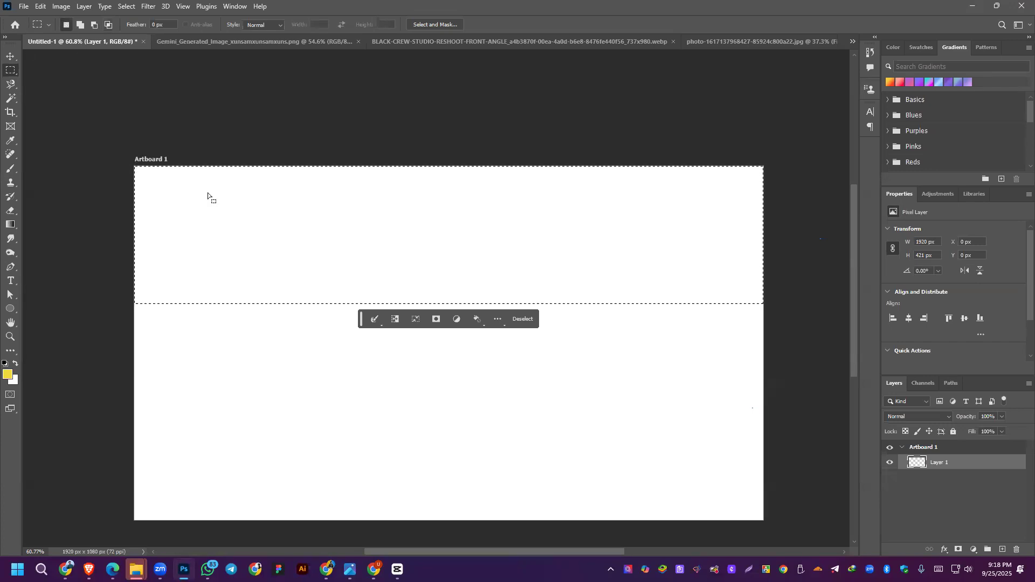
drag(134, 167, 769, 443)
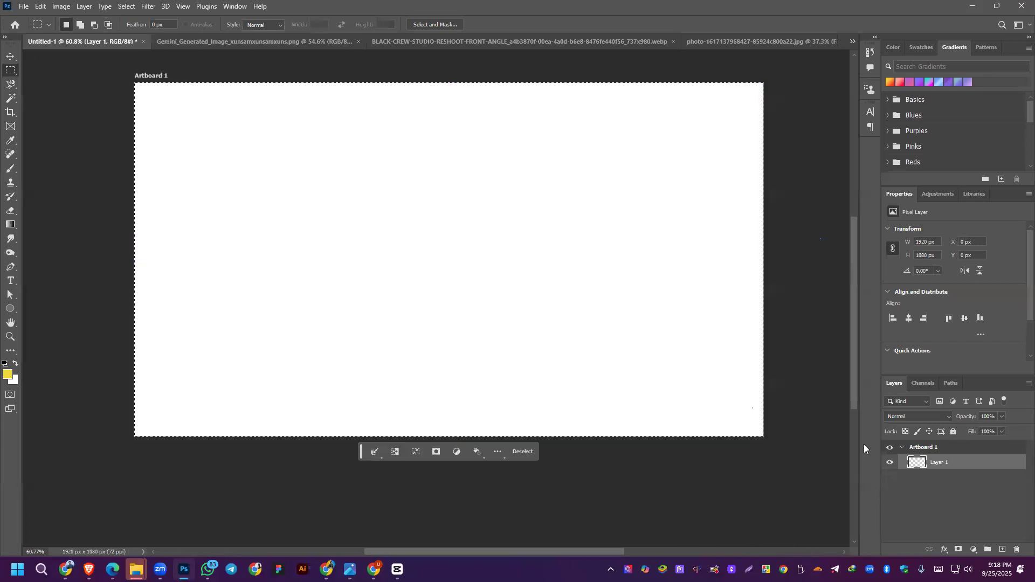
click(930, 242)
text(/)
key(BackSpace)
text(3)
key(BackSpace)
click(964, 229)
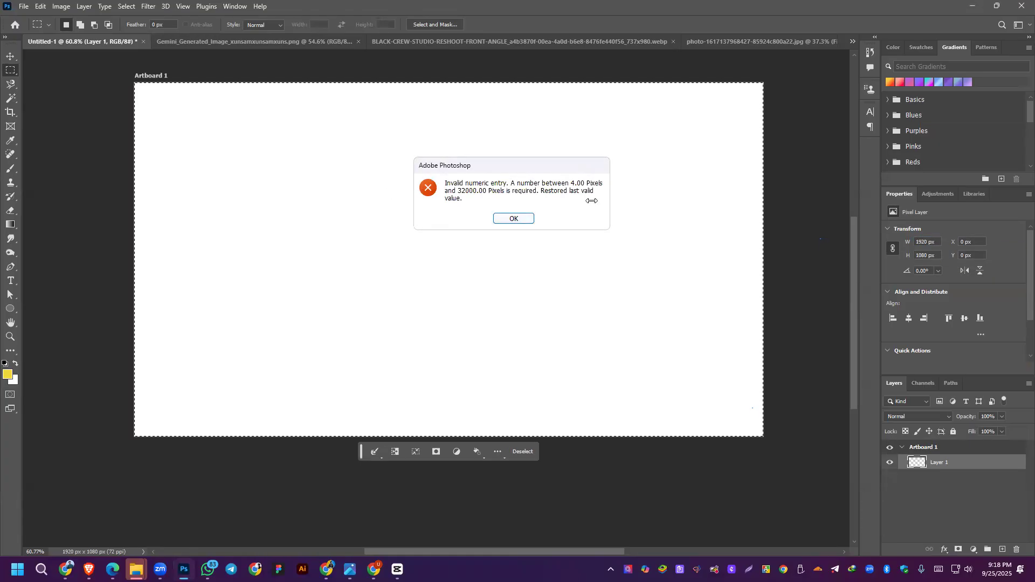
click(514, 219)
click(564, 198)
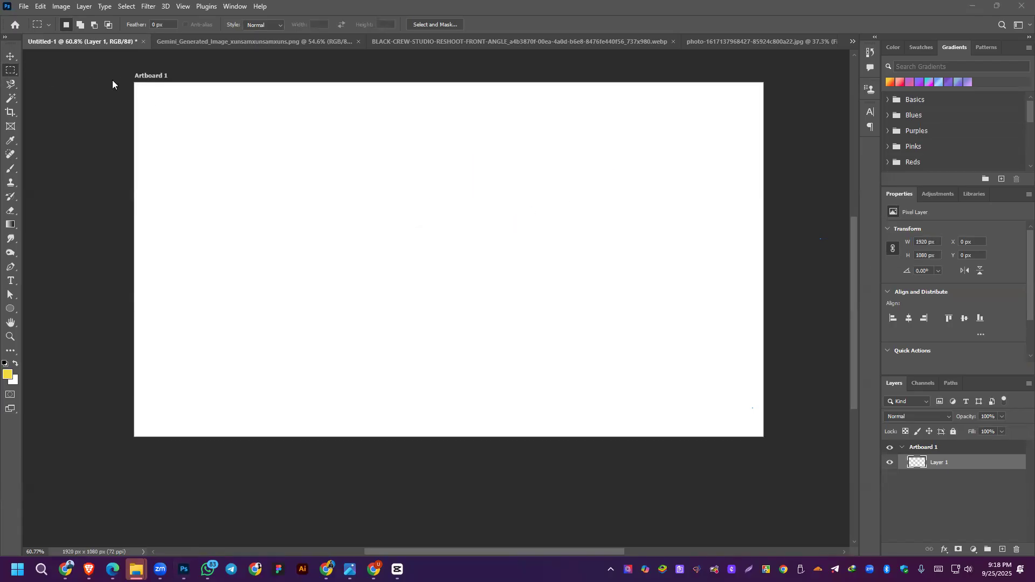
Step: Select the whole artboard and try to set the selected area's height to 1080/3 px
key(ctrl+a)
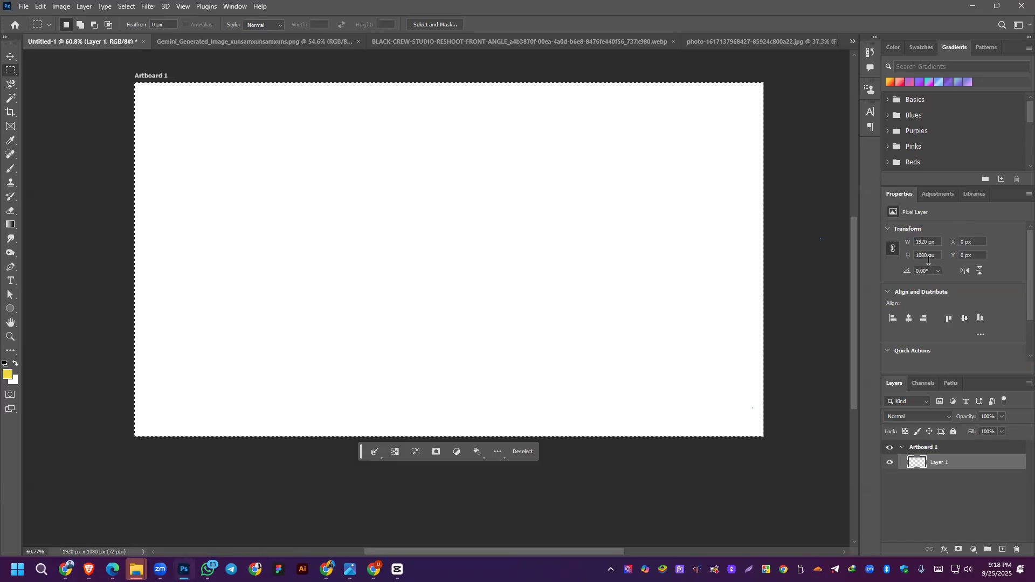
drag(930, 257, 911, 257)
text(1080)
text(/3)
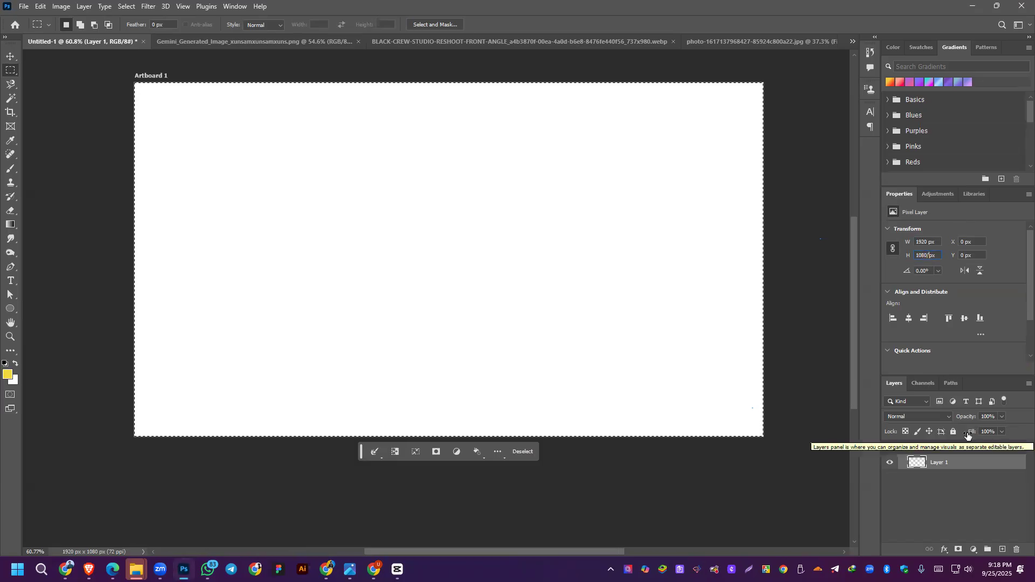
key(Return)
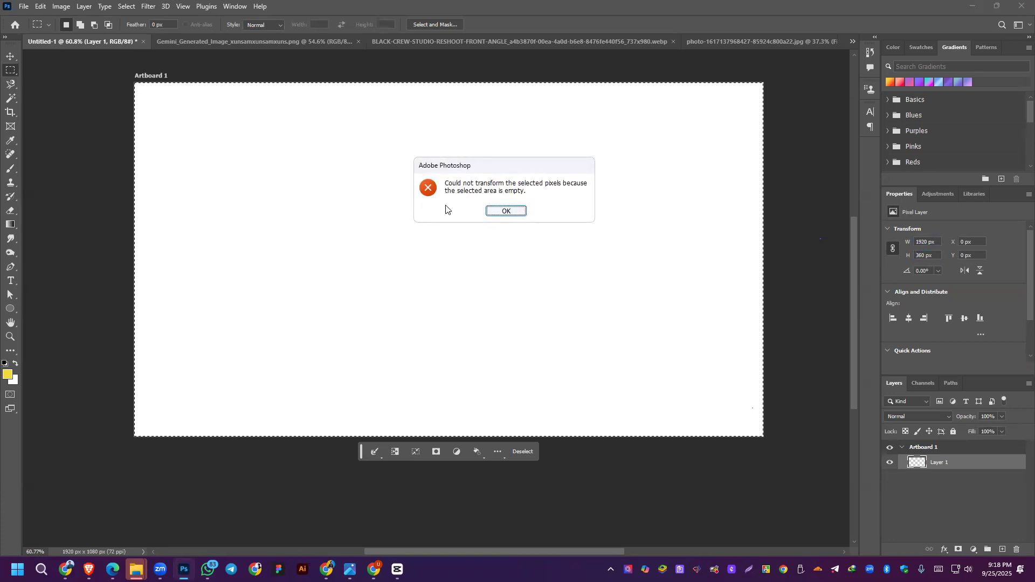
click(507, 212)
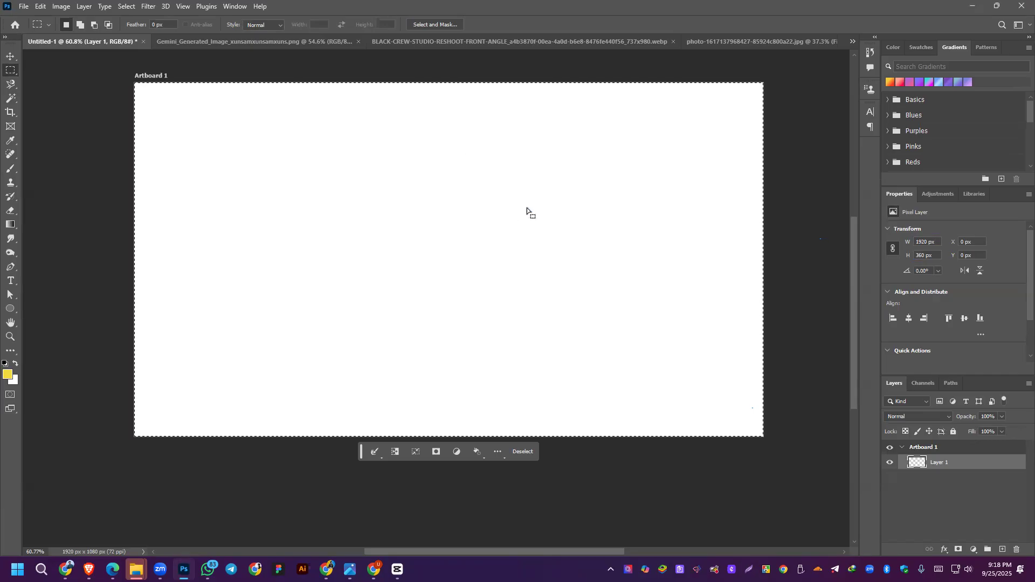
Step: Fill the artboard-wide selection on Layer 1 with the yellow foreground colour
key(alt)
key(alt+BackSpace)
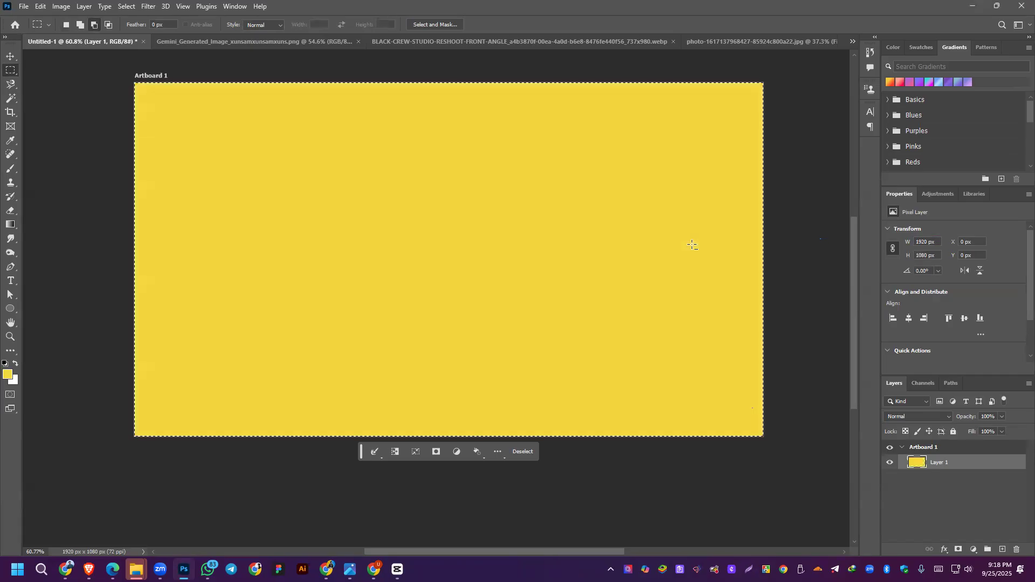
Step: Clear the selection around the yellow fill on Layer 1
click(928, 255)
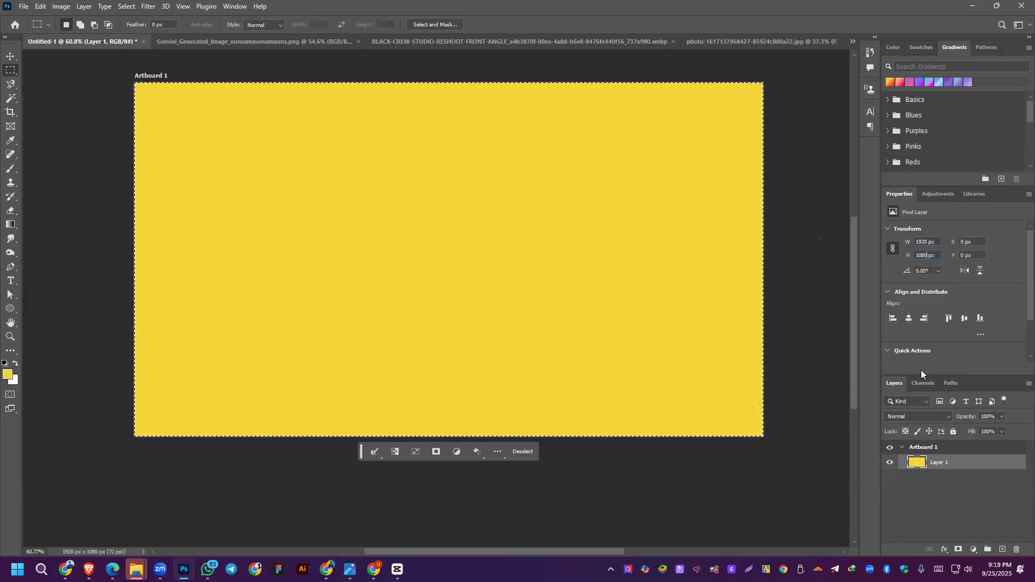
text(/3)
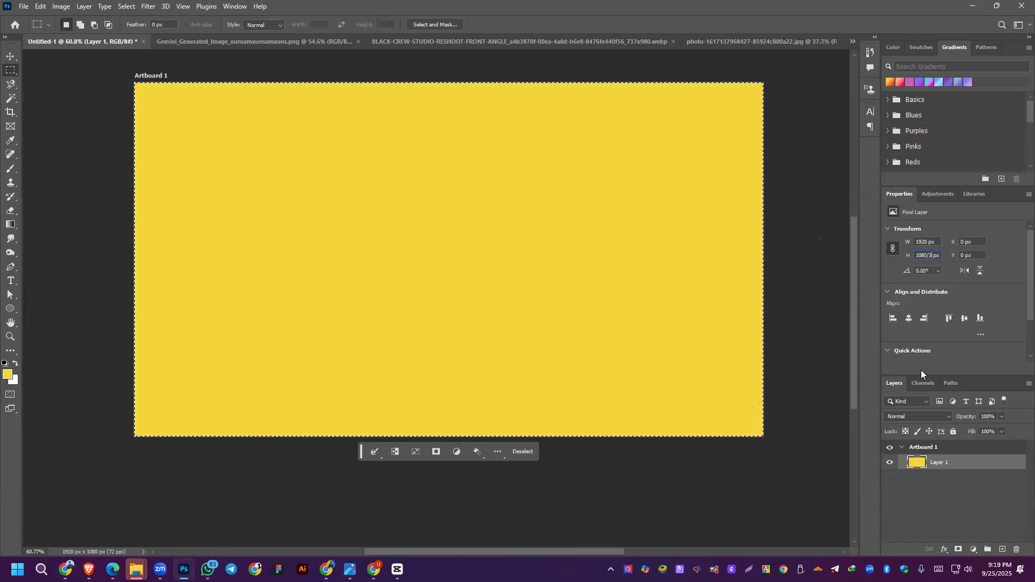
key(ctrl+d)
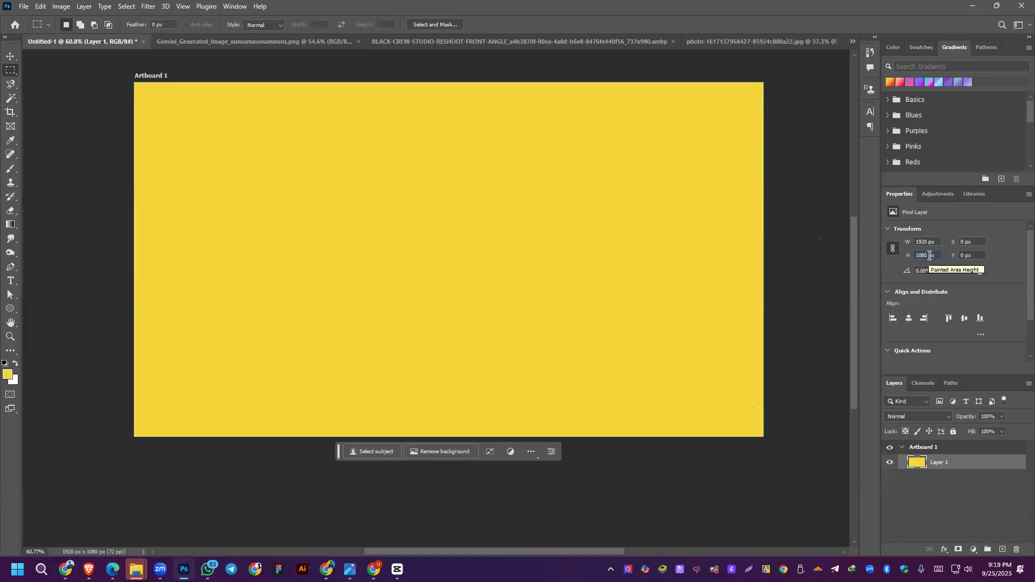
text(/3)
key(Return)
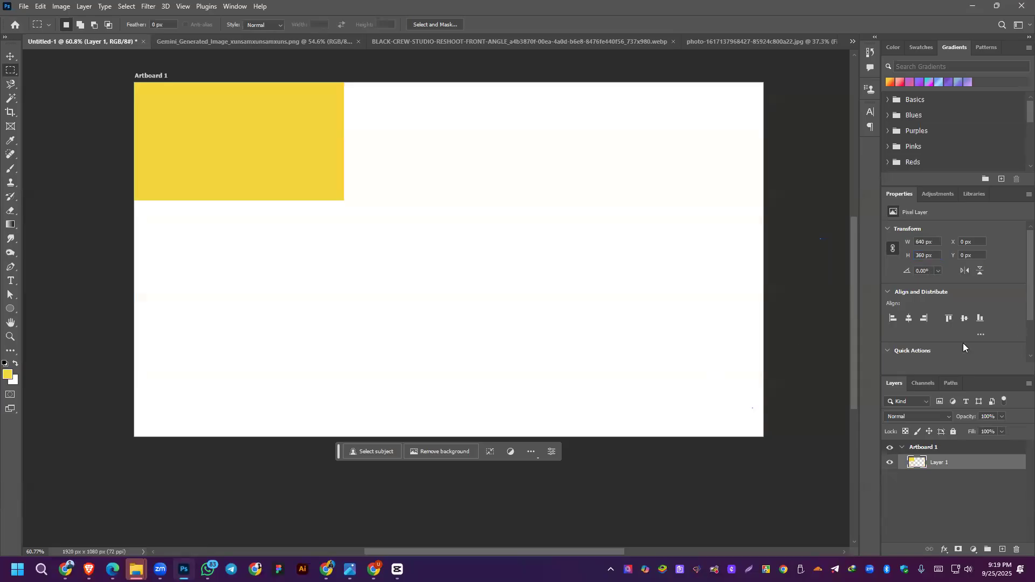
key(ctrl+z)
Step: Unlink the width and height of the yellow fill on Layer 1 and set its height to 1080/3 px
click(926, 255)
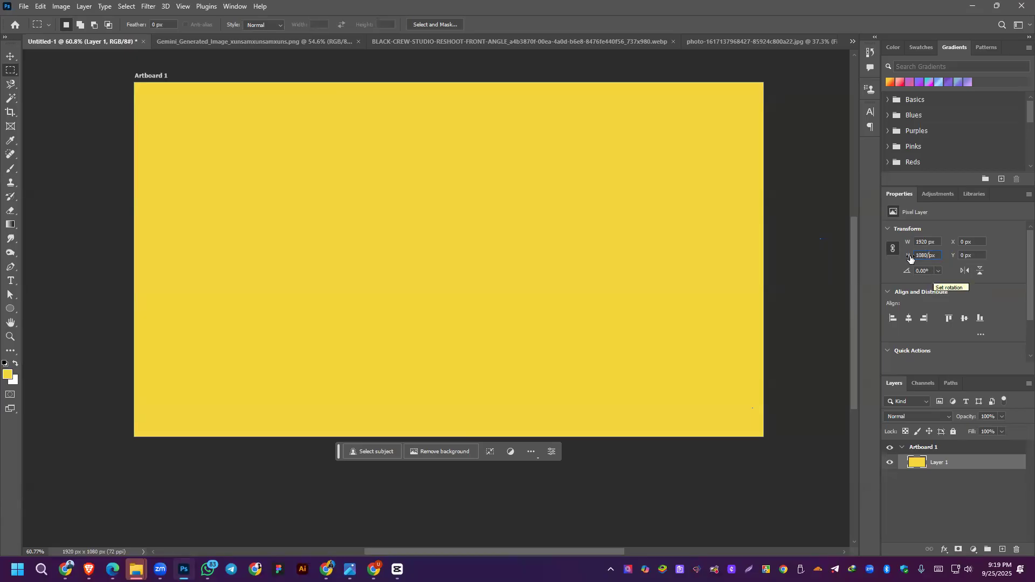
click(891, 251)
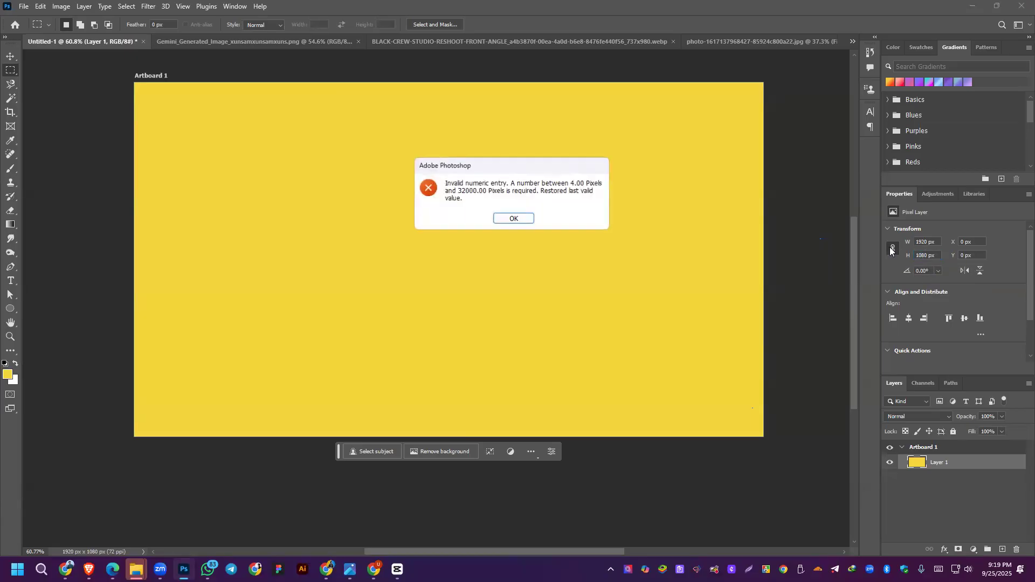
click(526, 217)
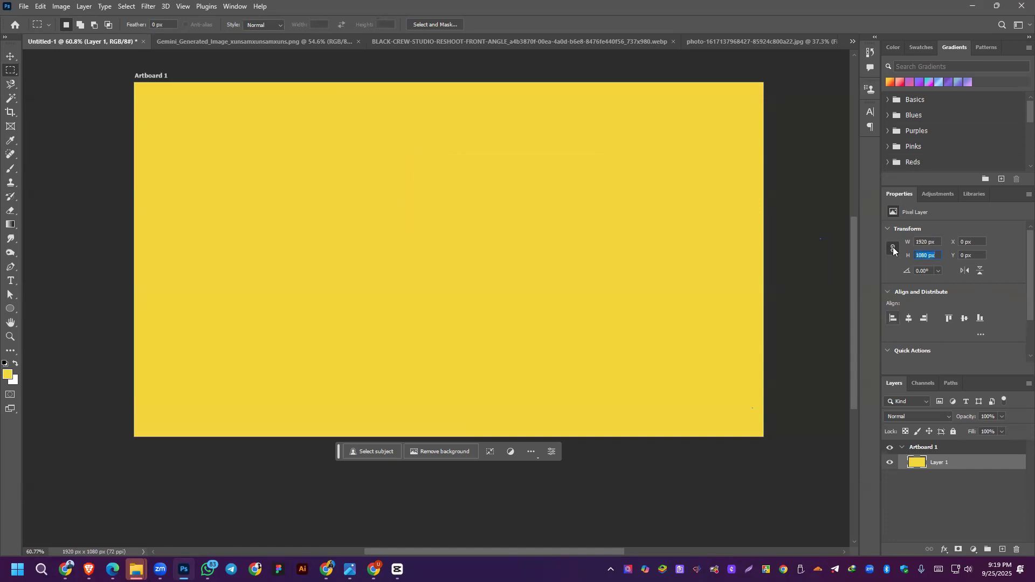
click(928, 256)
text(/3)
key(Return)
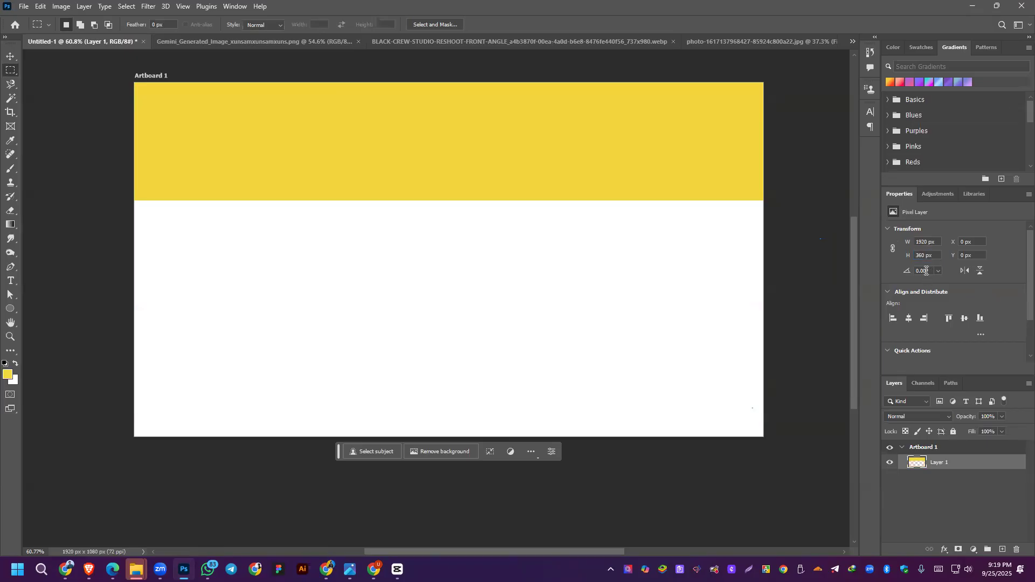
Step: Duplicate the yellow band twice, stacking the copies directly below it to cover the rest of the artboard
key(v)
drag(439, 162, 466, 275)
drag(464, 283, 520, 355)
Step: Reset the colours to default, load the top band on Layer 1 as a selection and fill it with black
click(968, 479)
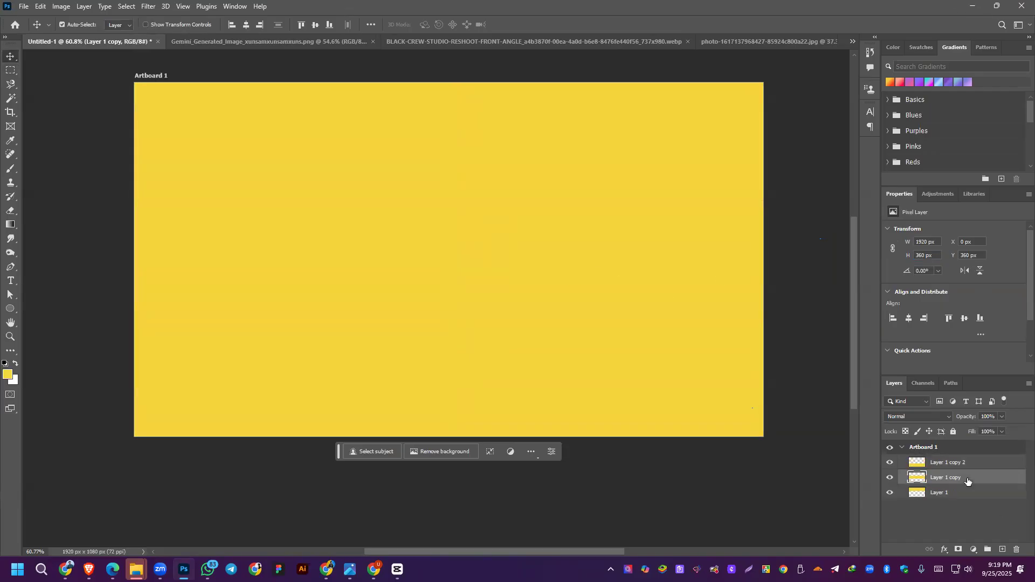
click(472, 152)
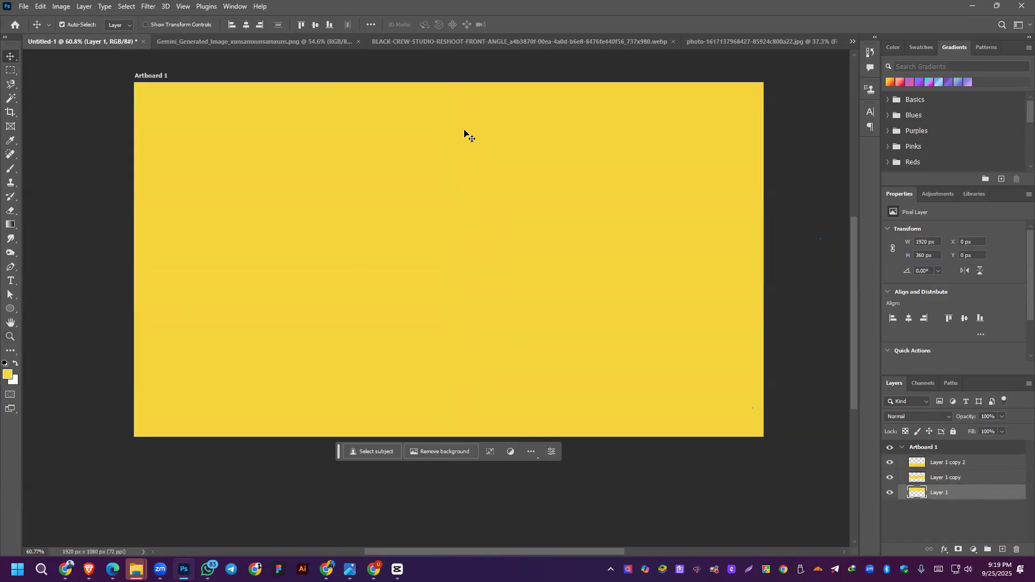
click(5, 363)
ctrl+click(914, 492)
key(alt+BackSpace)
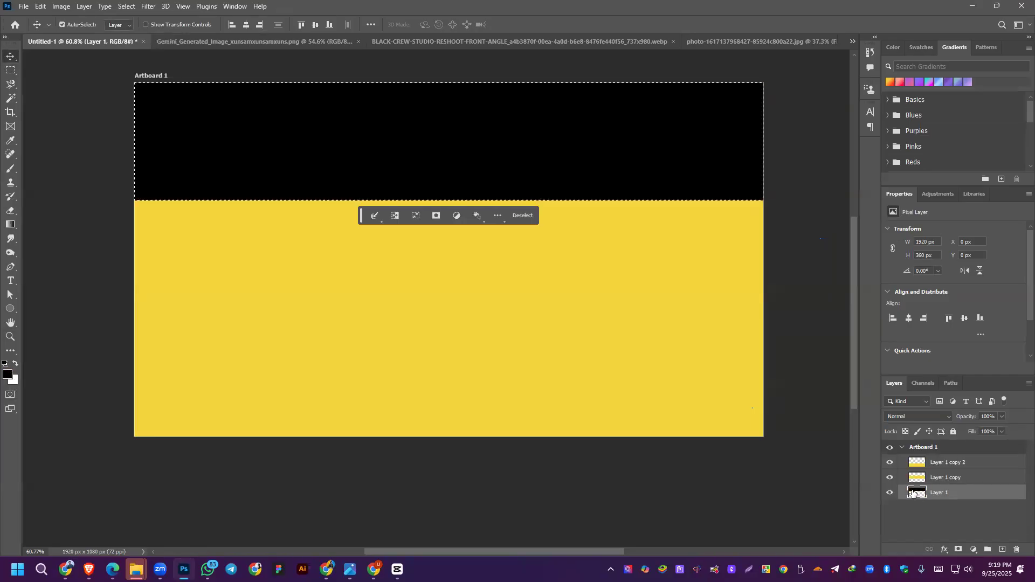
Step: Make the middle band's layer active and set the foreground colour to red #f70000
click(227, 239)
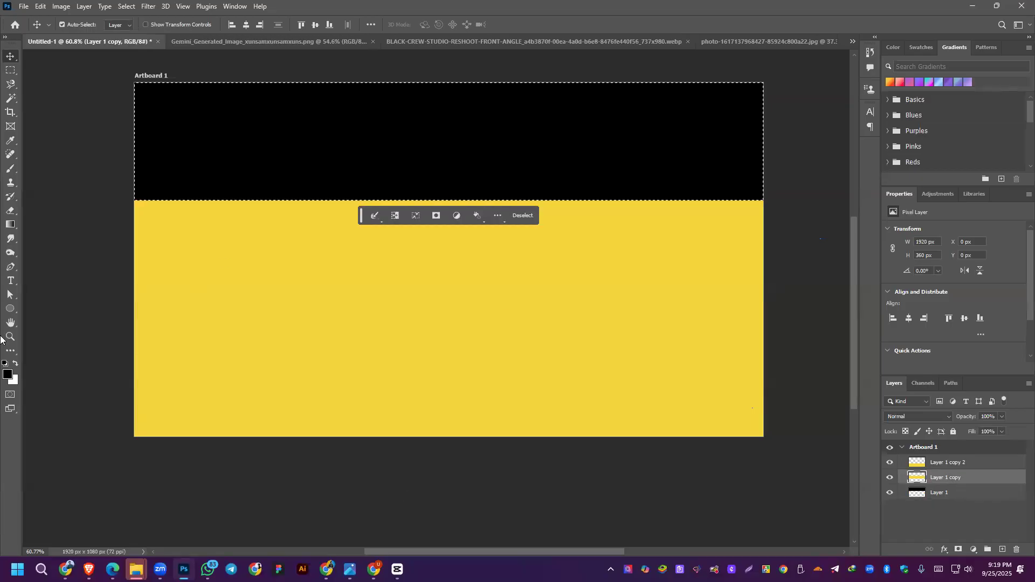
click(6, 378)
text(ff0000)
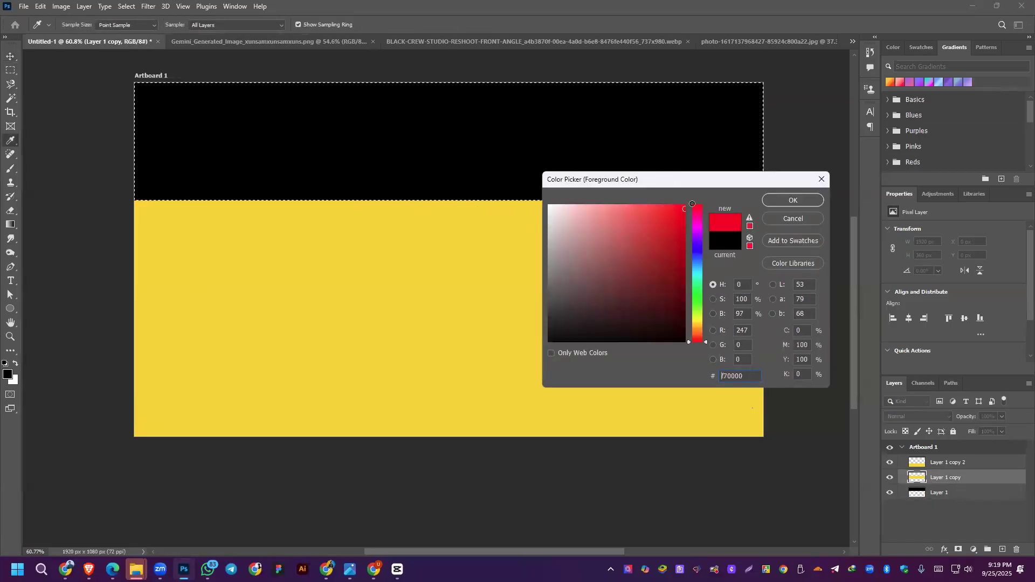
click(799, 200)
key(alt+BackSpace)
key(v)
key(ctrl+z)
key(ctrl+d)
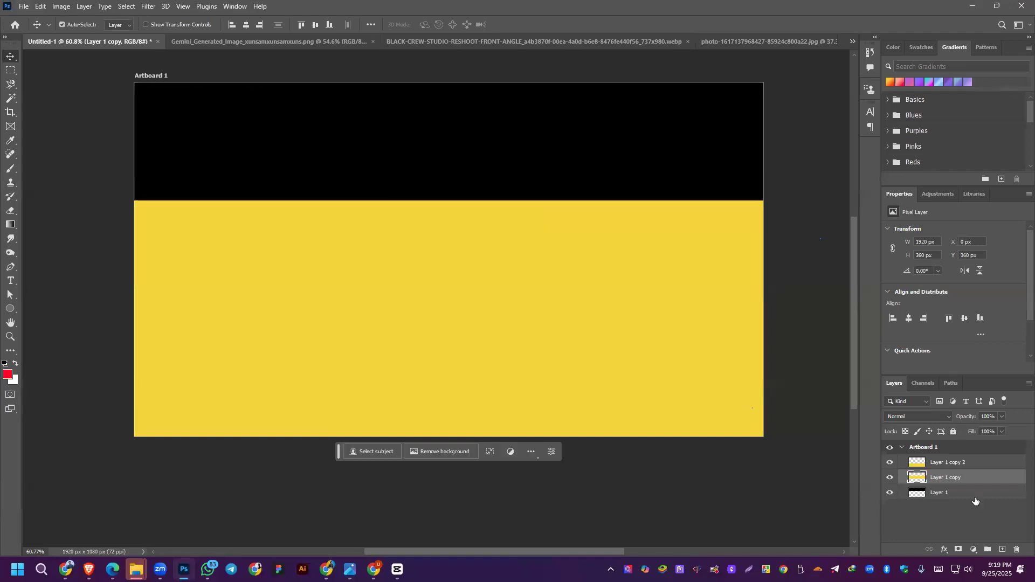
Step: Load the middle band on Layer 1 copy as a selection, fill it with the red foreground colour and deselect
ctrl+click(917, 479)
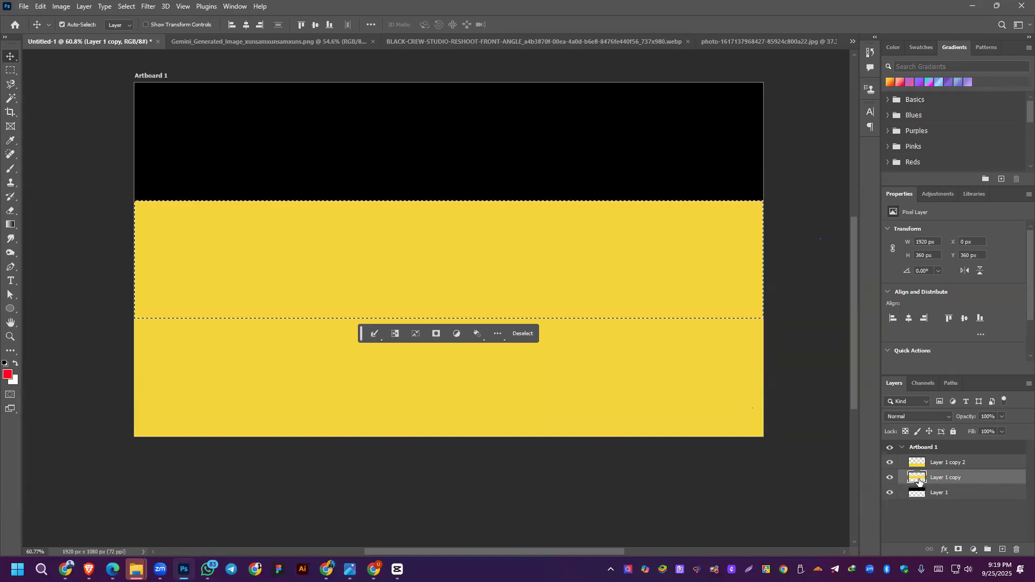
key(alt+BackSpace)
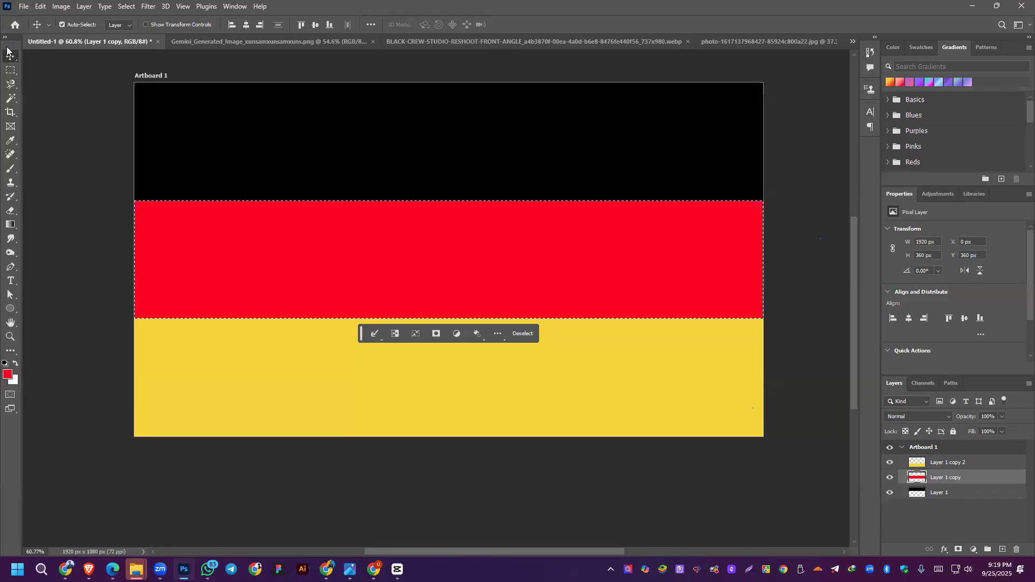
key(ctrl+d)
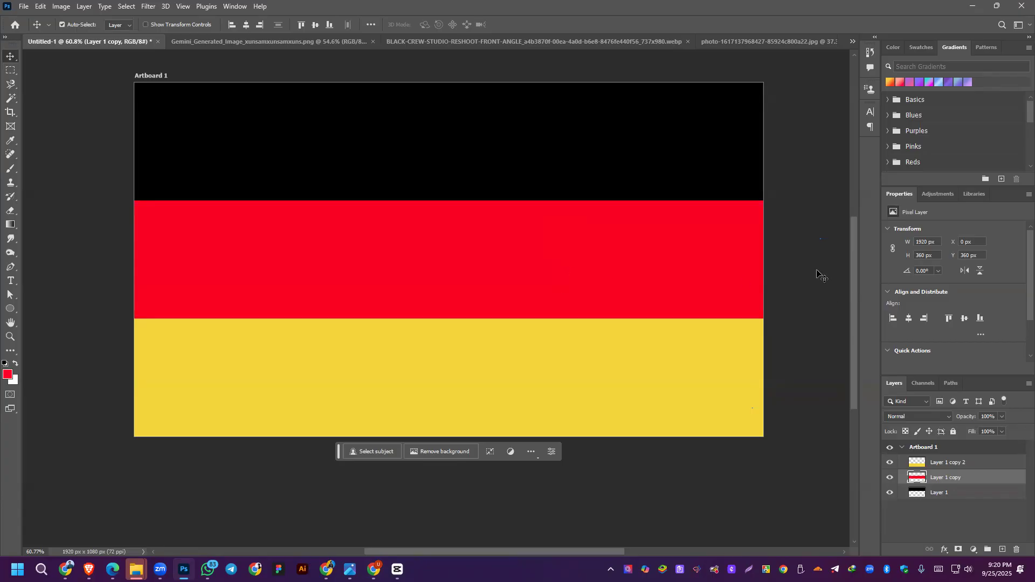
Step: Select all three bands, scale them together to about 801 × 450 px and place them near the artboard's centre
drag(79, 69, 898, 539)
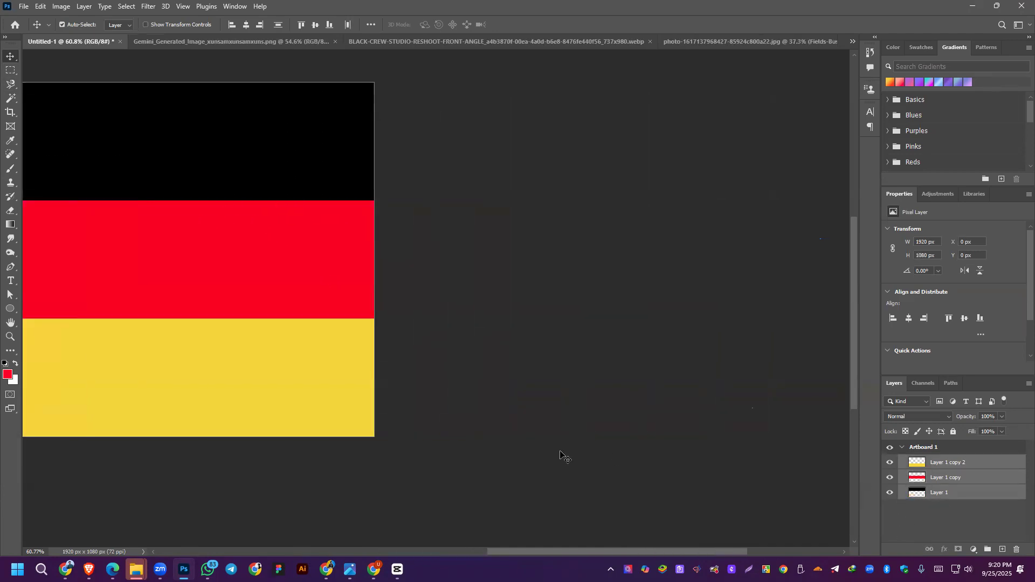
key(ctrl+t)
drag(374, 437, 160, 358)
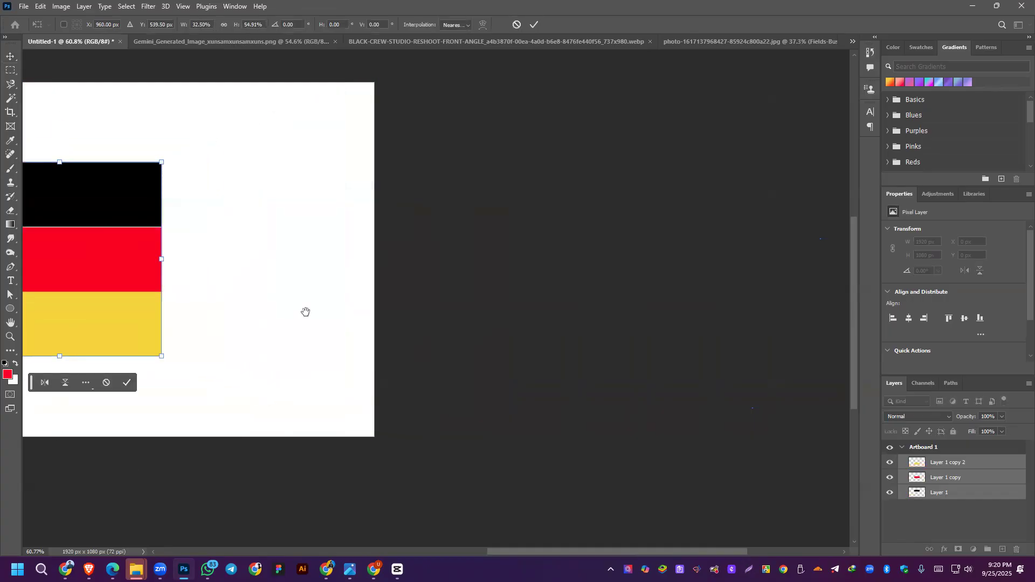
drag(256, 313, 609, 302)
key(ctrl+z)
drag(727, 426, 358, 221)
drag(246, 152, 418, 235)
click(533, 25)
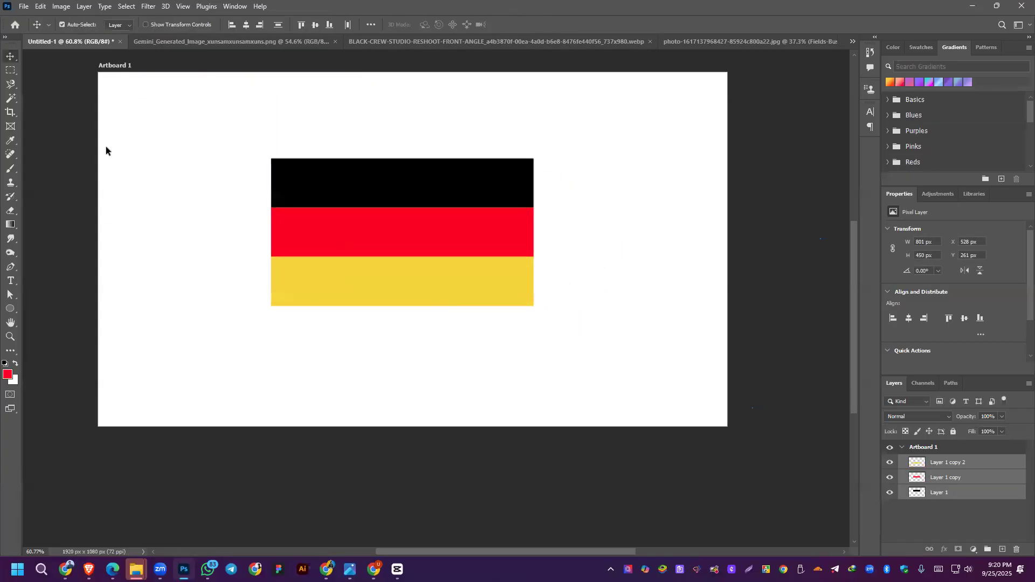
Step: Set Artboard 1's background colour to Transparent
click(930, 449)
click(949, 302)
click(941, 330)
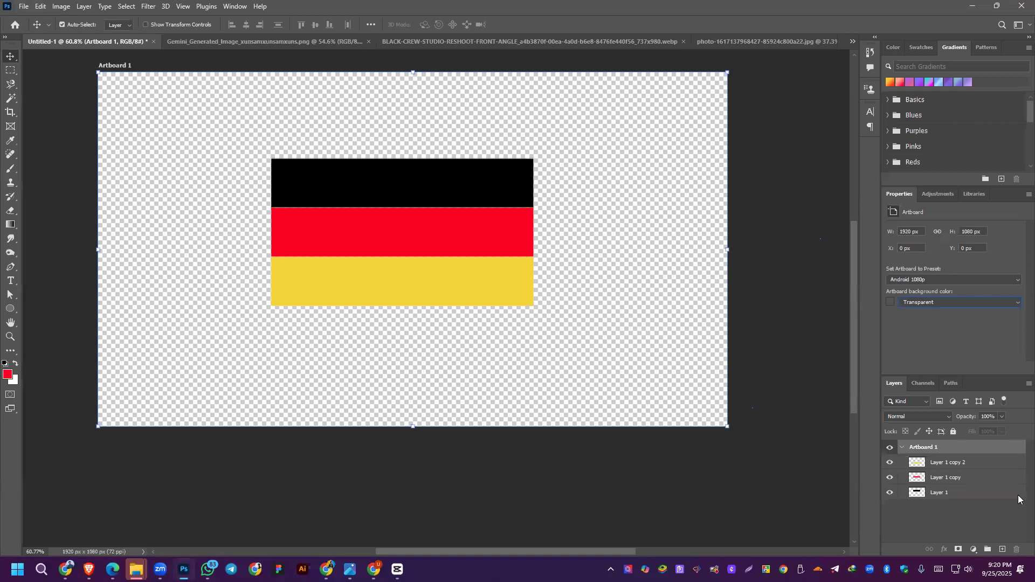
click(24, 6)
click(37, 21)
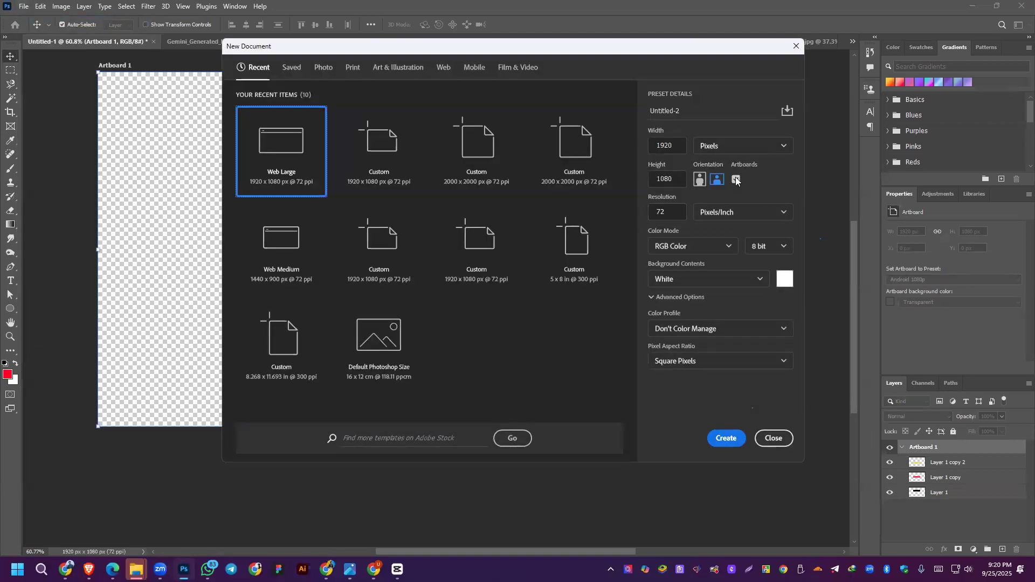
click(736, 179)
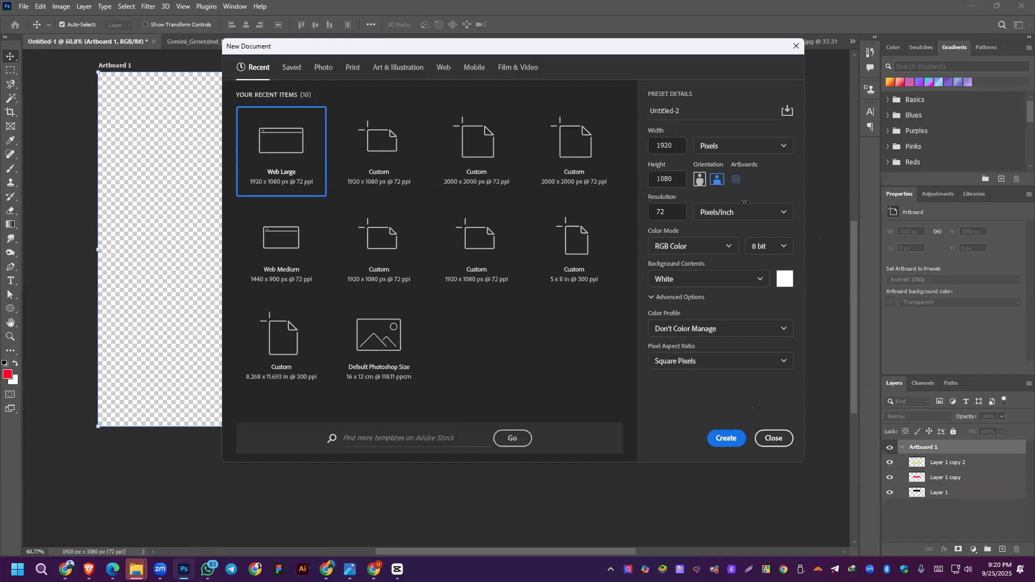
click(791, 440)
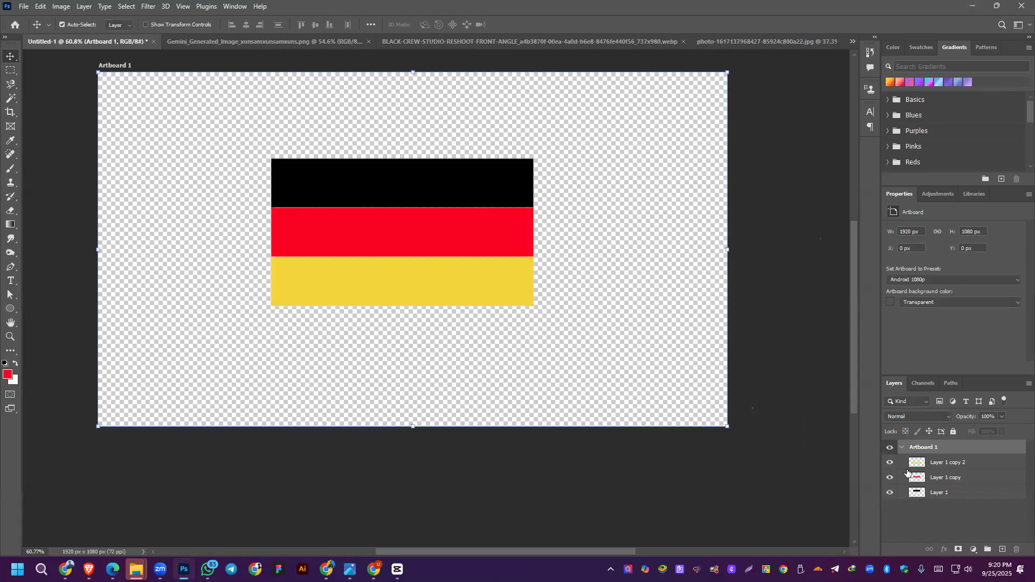
Step: Export Artboard 1 in PNG format with transparency
click(23, 7)
mouse_move(59, 181)
click(215, 185)
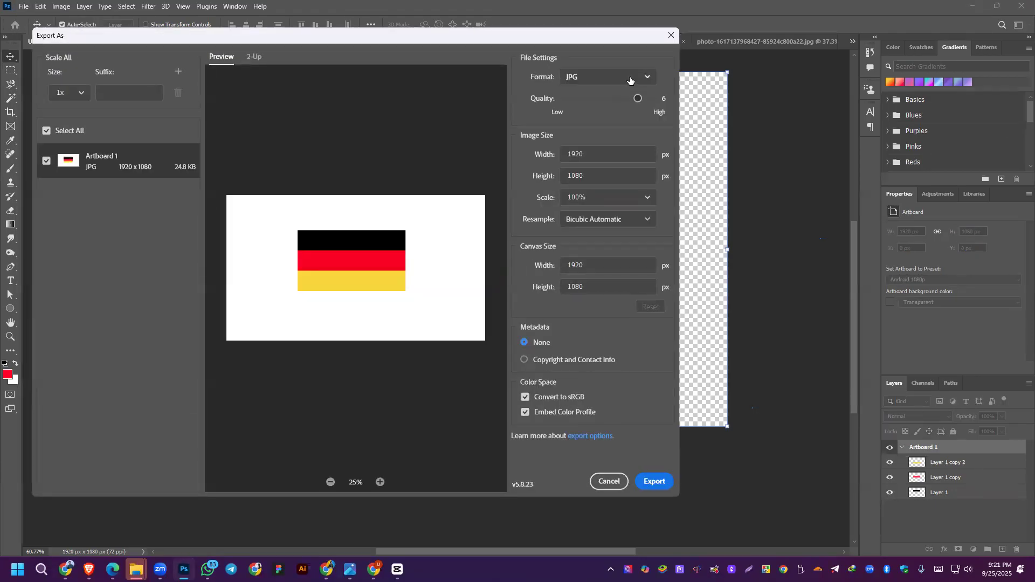
click(604, 77)
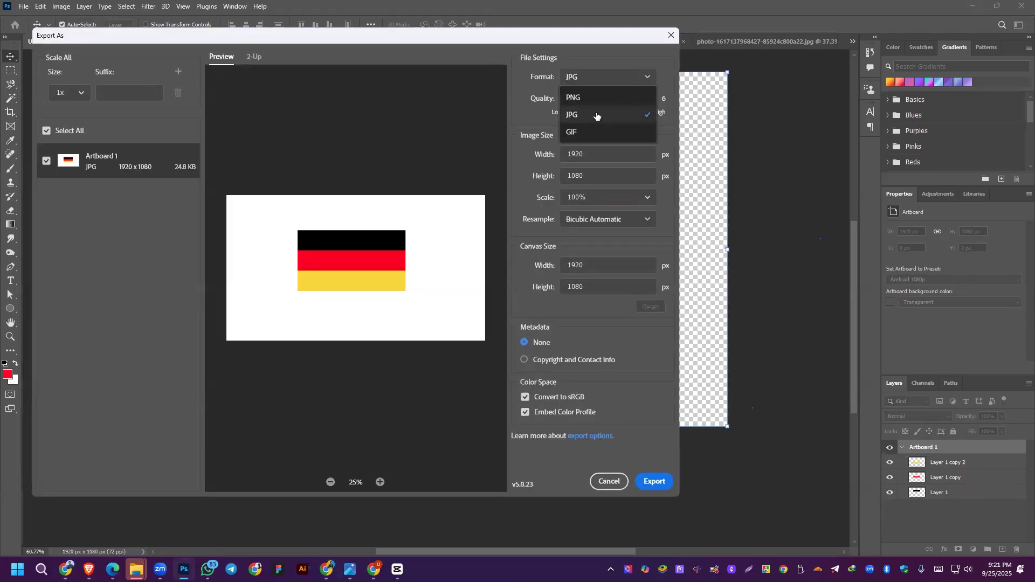
click(586, 99)
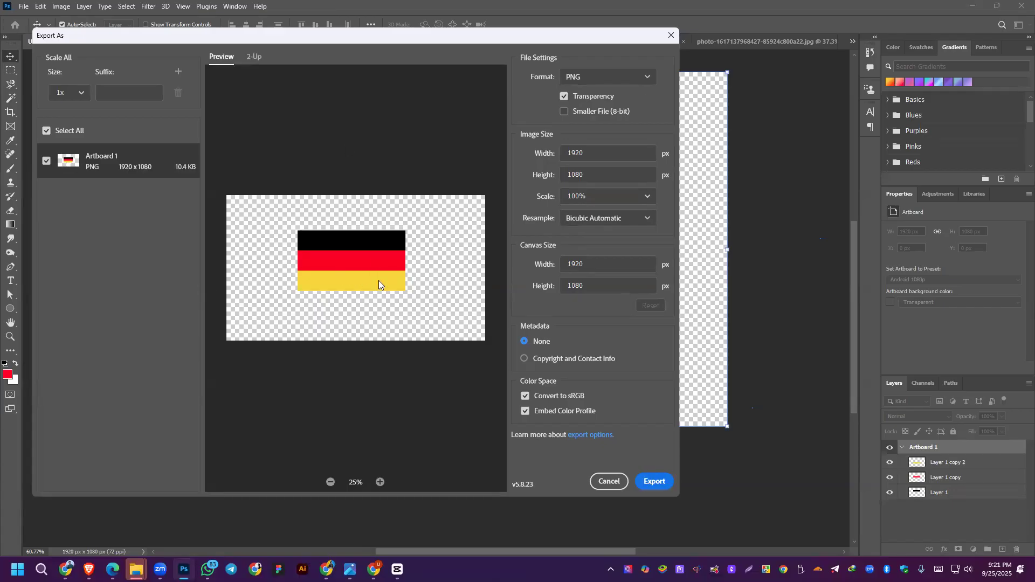
click(651, 483)
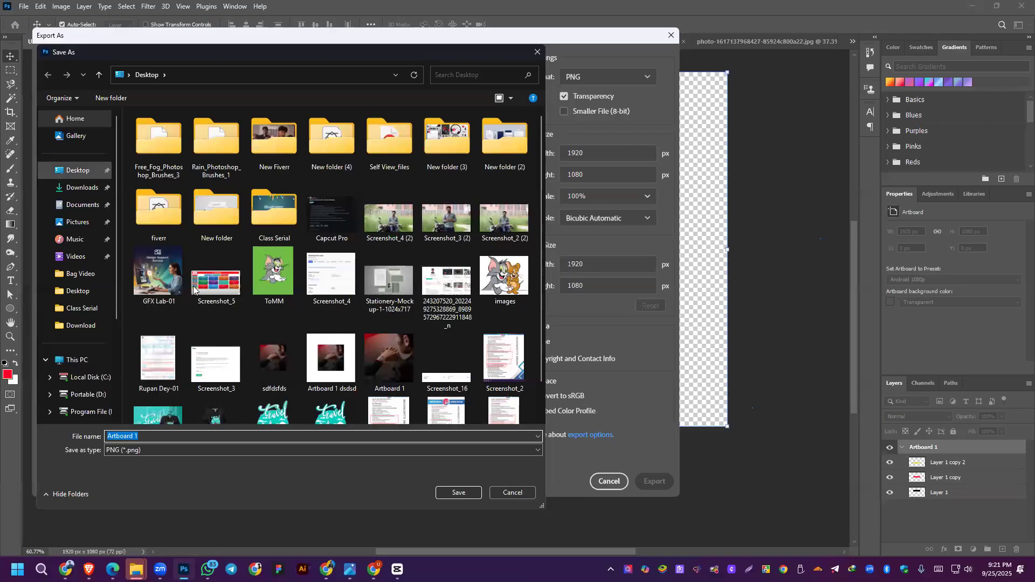
Step: Save the exported PNG to the Desktop as "Artboard 1dgfhdfhg" without overwriting the existing Artboard 1 file
click(472, 492)
click(584, 284)
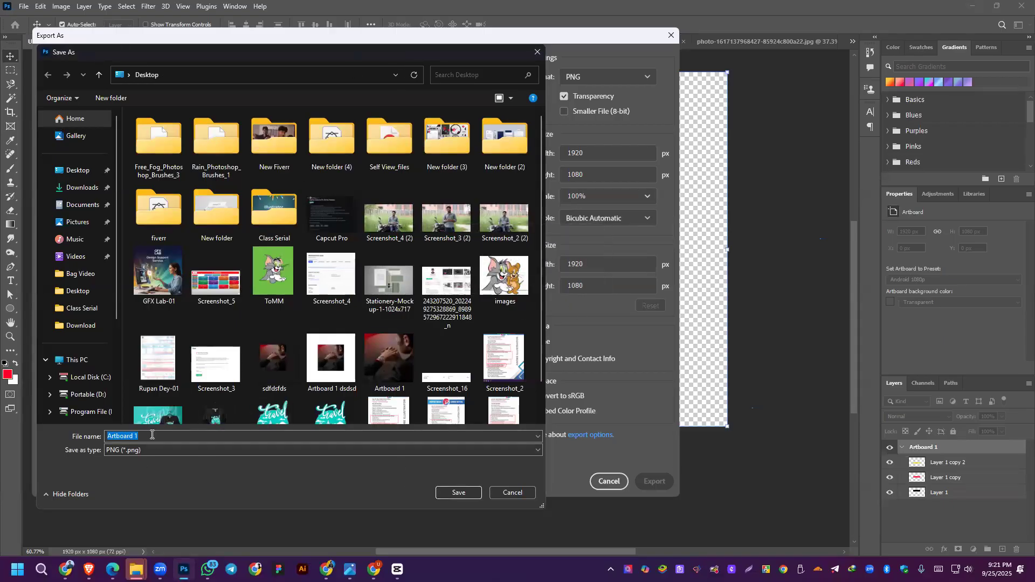
key(End)
text(dgfhdfhg)
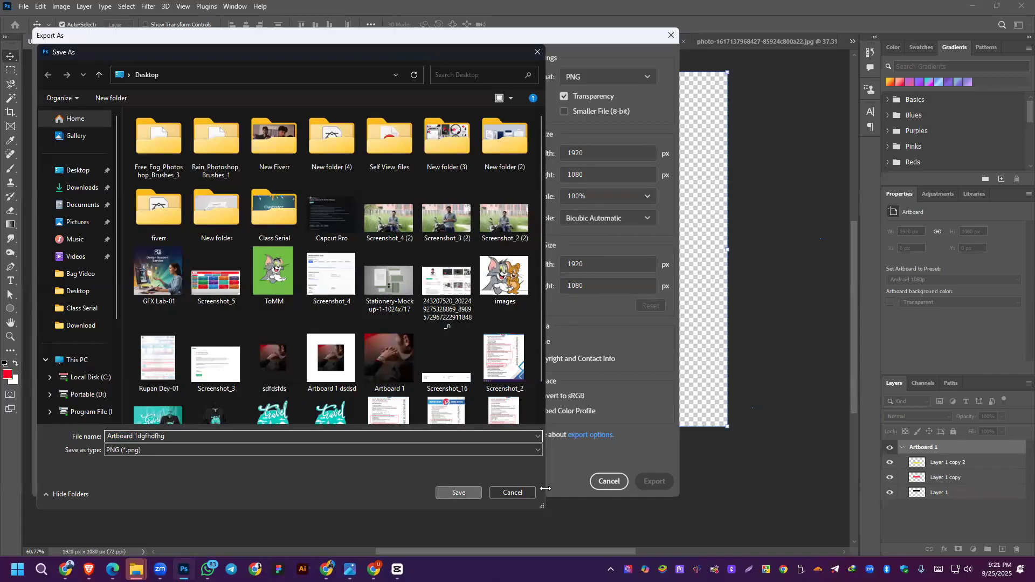
click(457, 493)
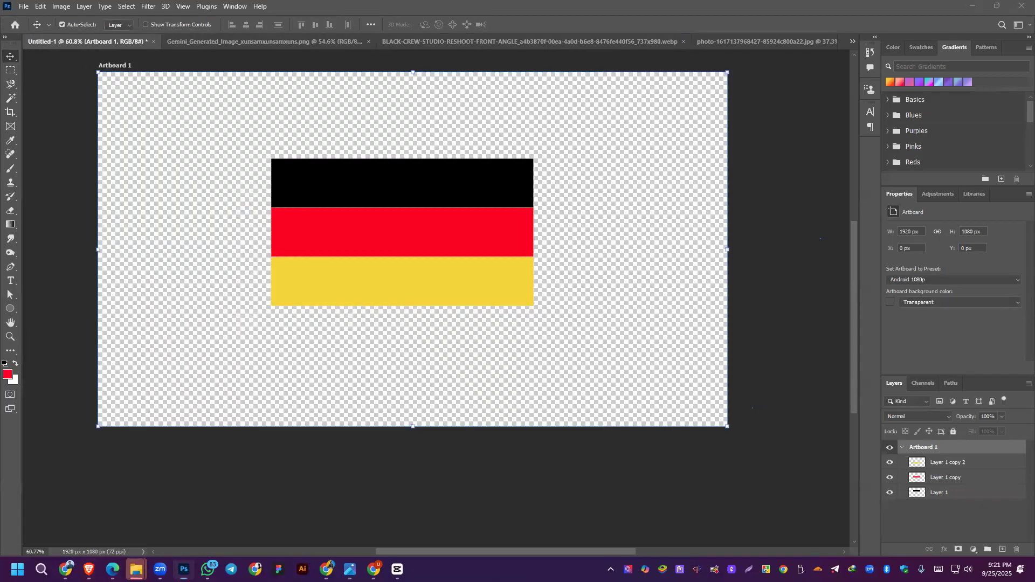
Step: Switch to the Desktop folder in File Explorer, refresh it and open the exported "Artboard 1dgfhdfhg" image
mouse_move(136, 569)
click(252, 521)
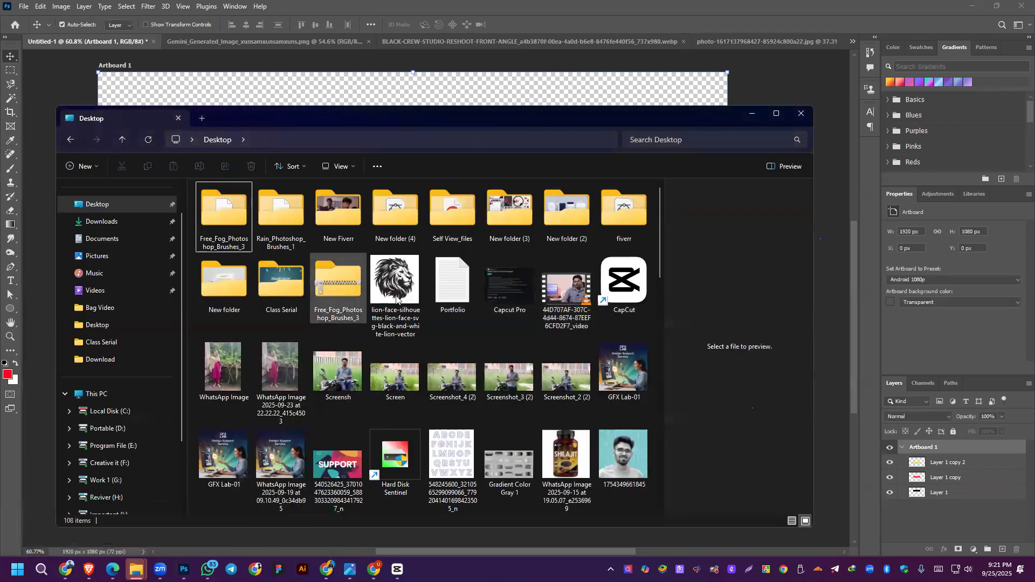
right_click(460, 330)
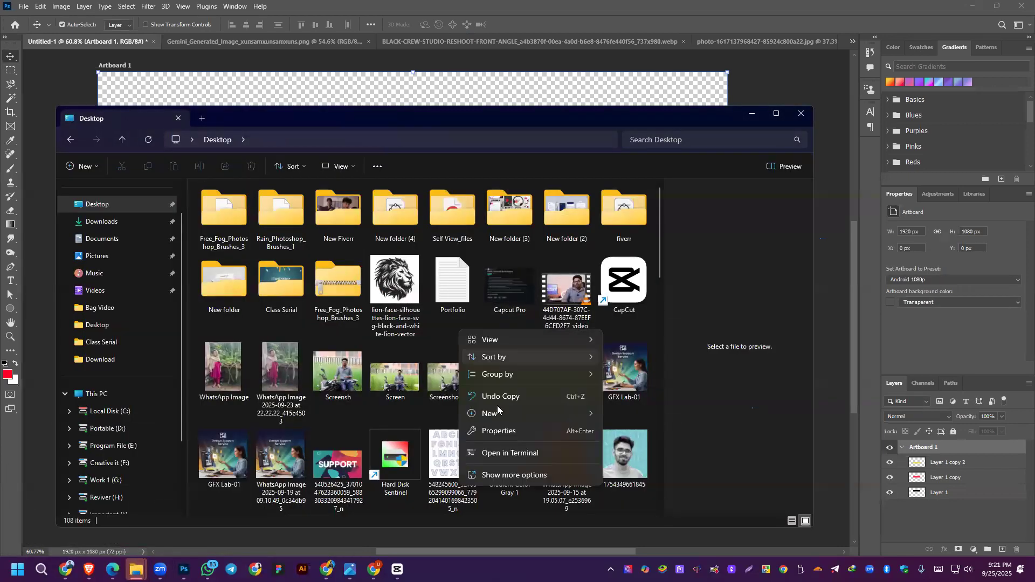
click(503, 475)
click(490, 370)
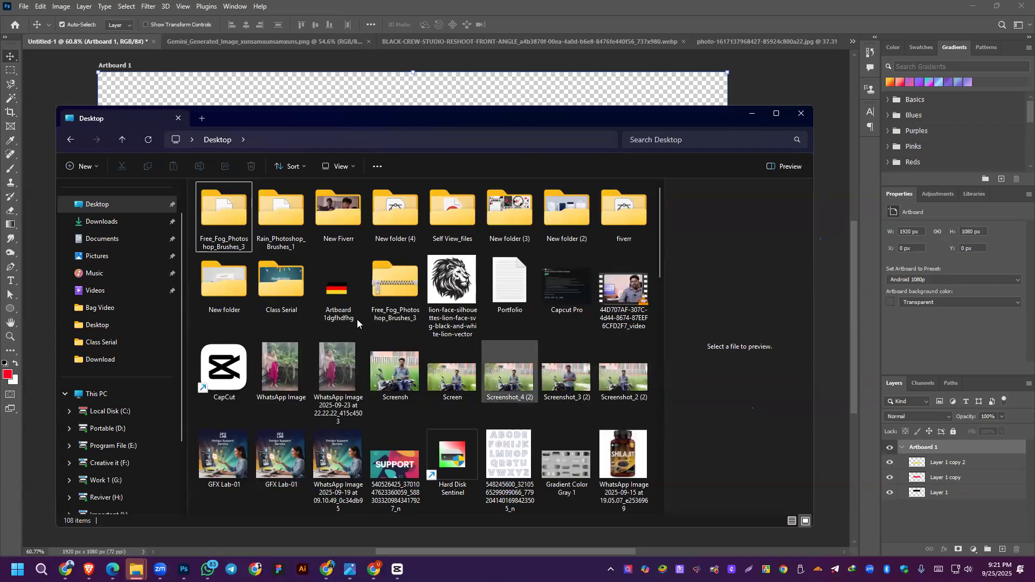
double_click(343, 298)
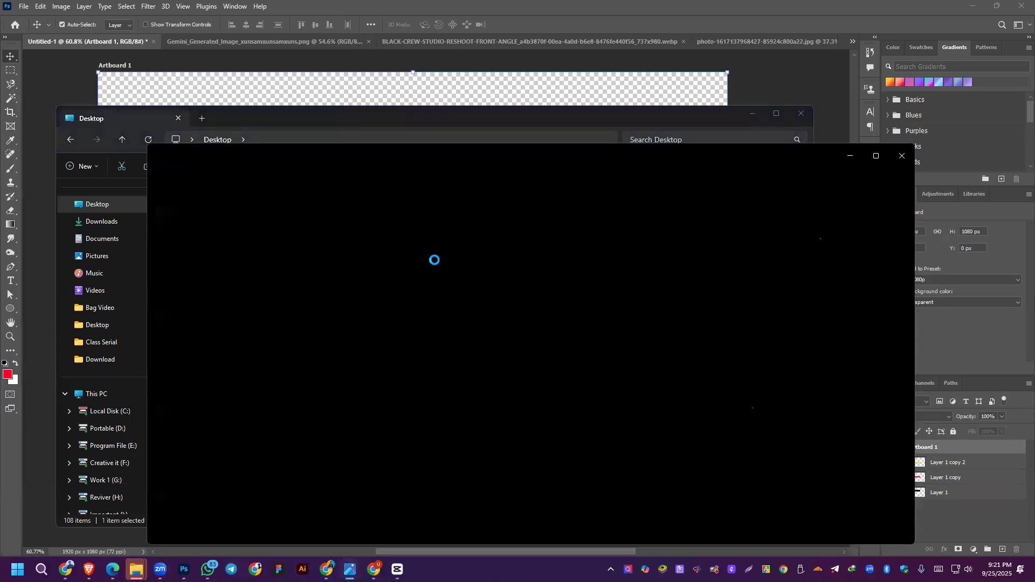
Step: Examine the exported flag image up close in the image viewer
scroll(500, 309, up, 5)
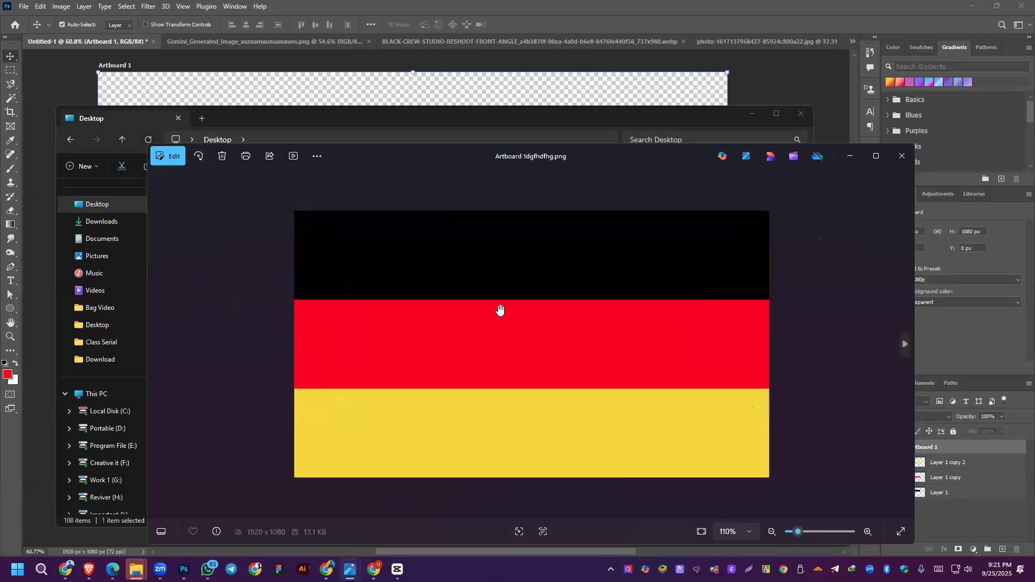
scroll(500, 308, down, 5)
scroll(506, 340, up, 5)
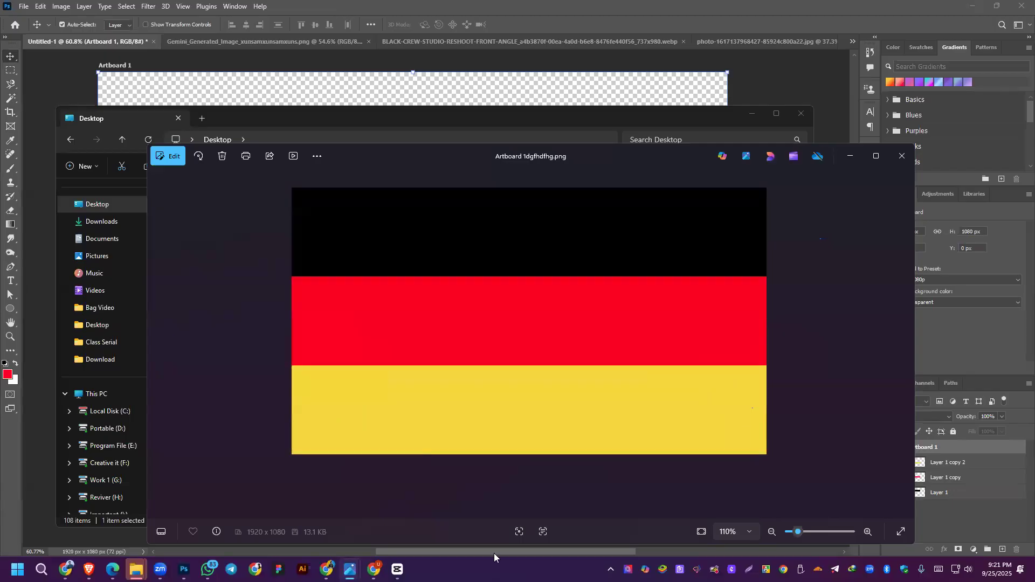
click(546, 372)
Step: Switch to the BLACK-CREW-STUDIO-RESHOOT-FRONT-ANGLE T-shirt document and make Layer 0 the active layer
click(27, 6)
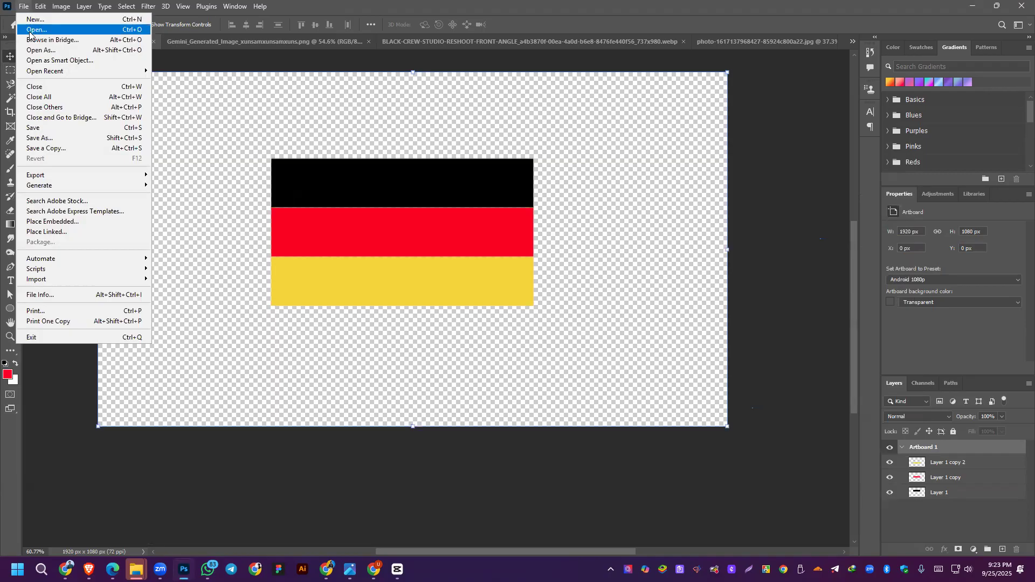
click(512, 33)
click(323, 40)
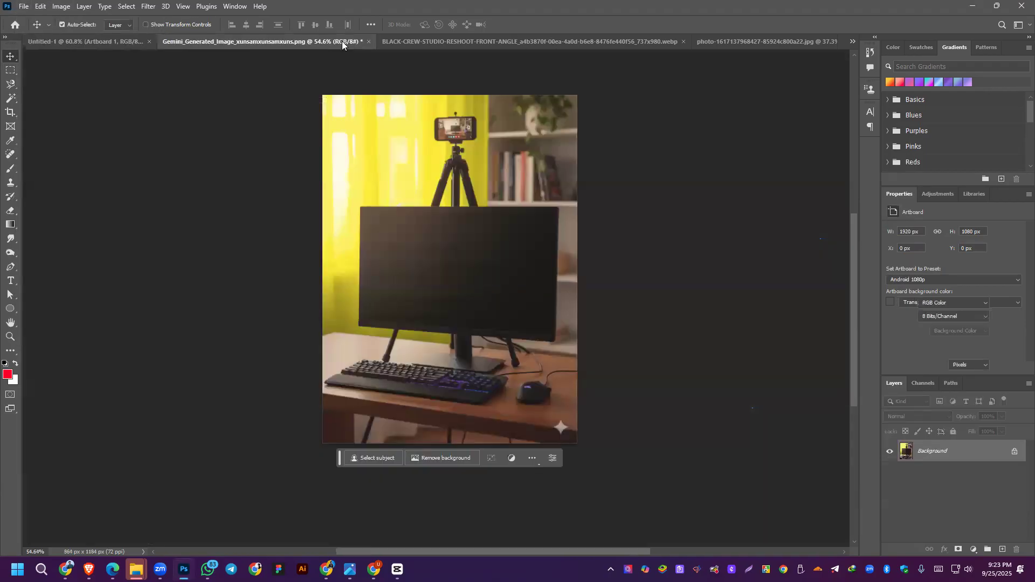
click(556, 41)
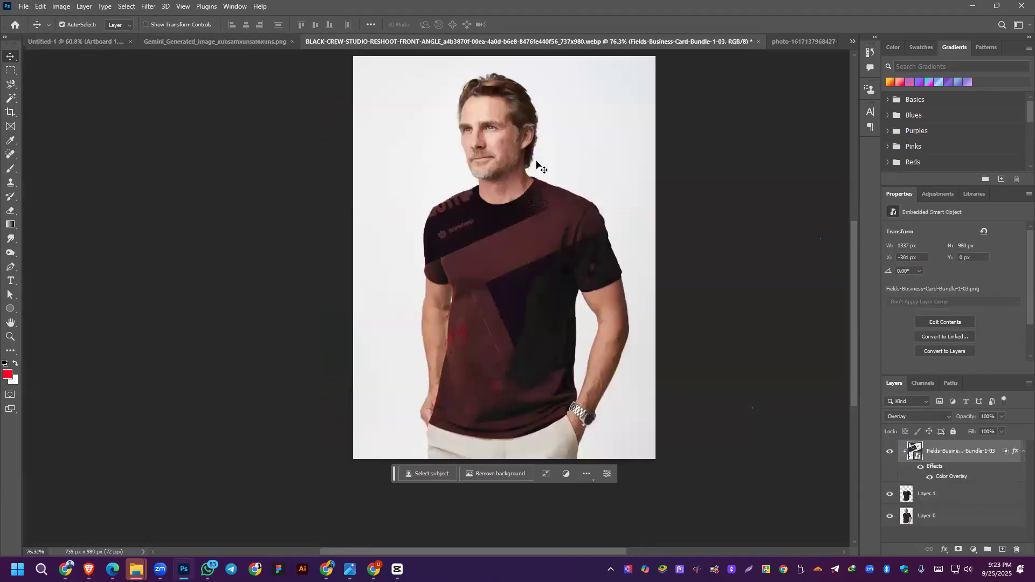
click(966, 516)
key(ctrl)
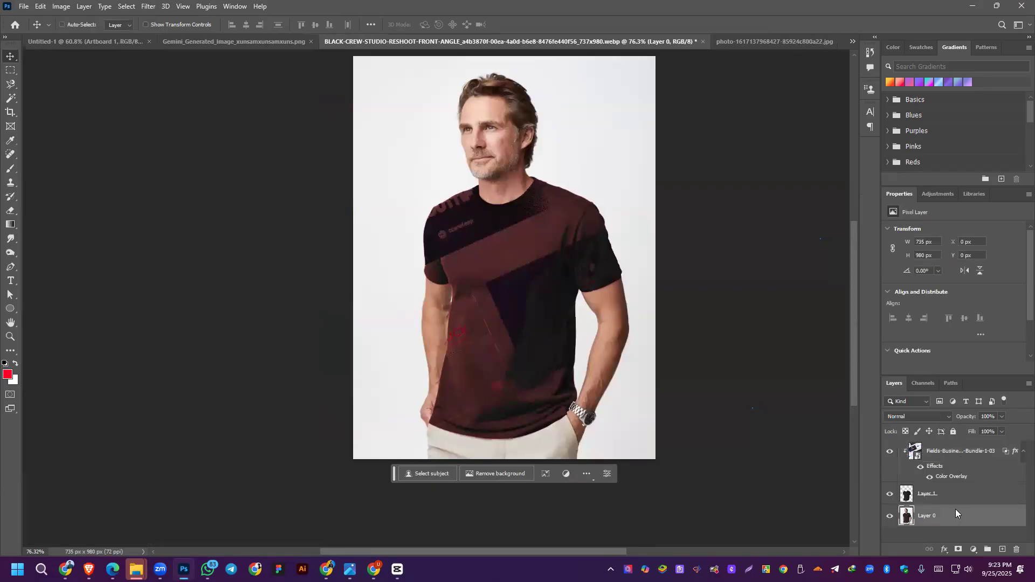
key(ctrl+t)
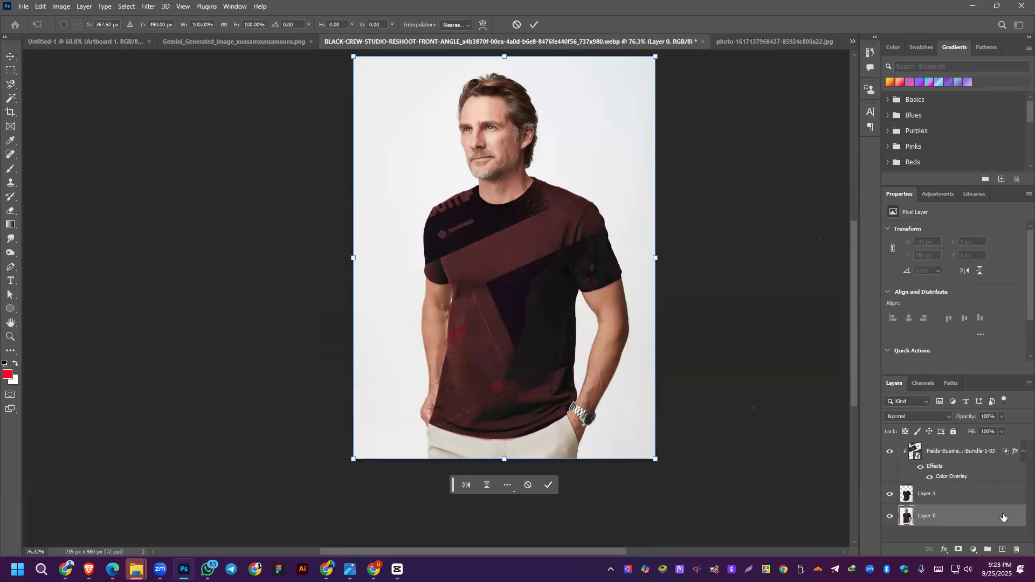
click(533, 25)
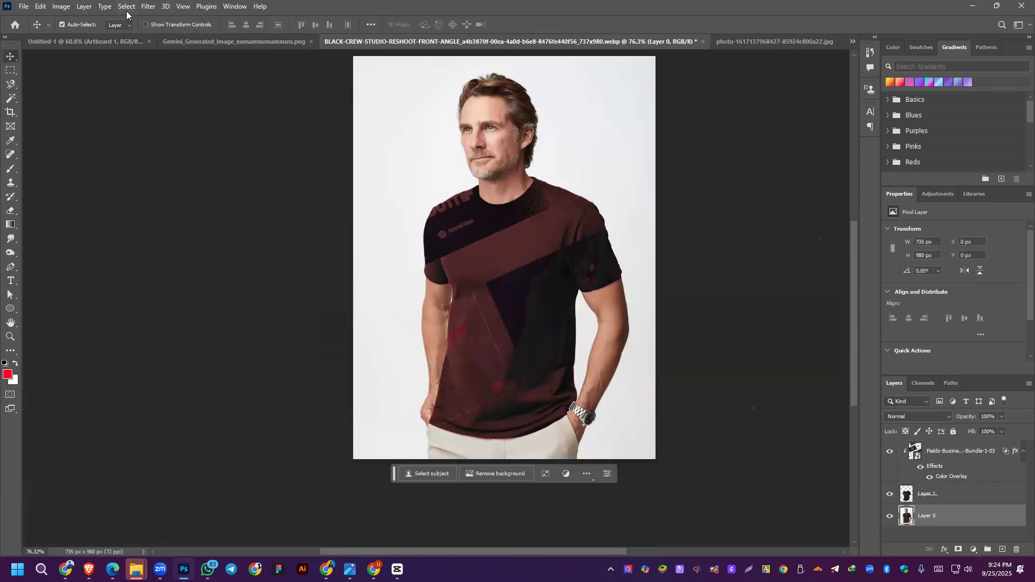
Step: Hide the Fields-Business-Card-Bundle-1-03 design layer and Layer 1, leaving only Layer 0 shown
click(890, 494)
click(890, 494)
click(890, 451)
click(890, 494)
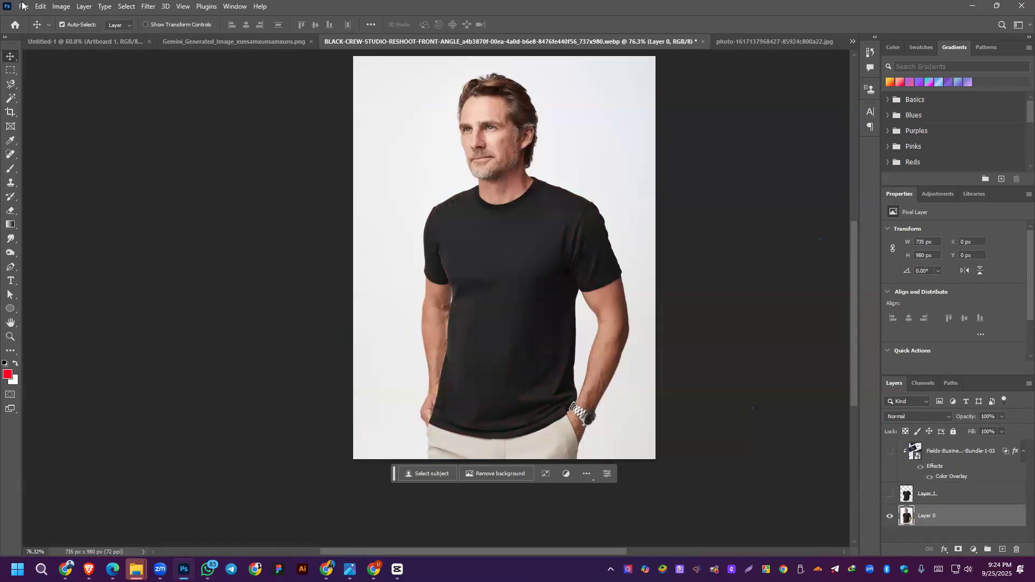
click(126, 6)
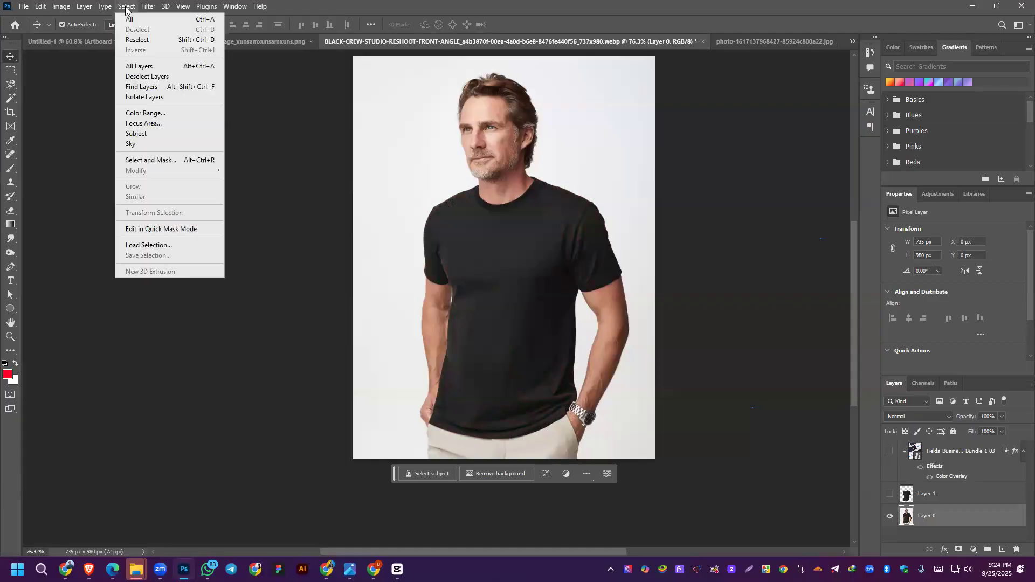
click(136, 123)
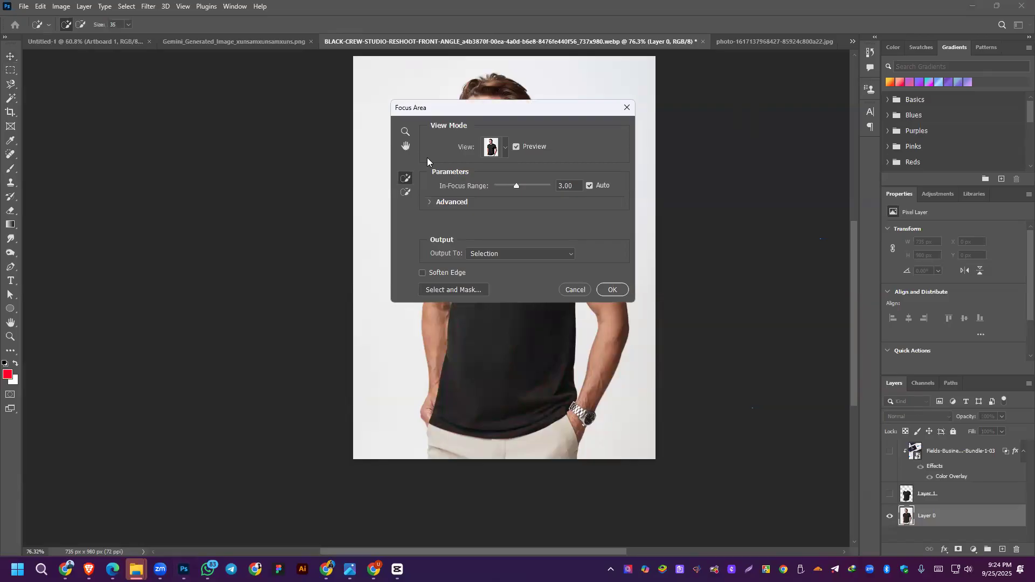
click(581, 291)
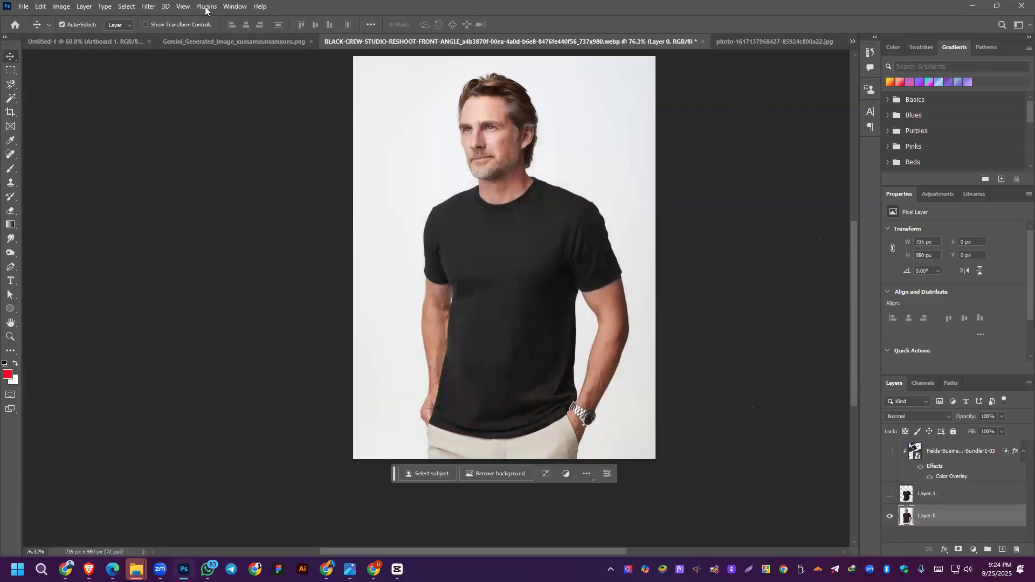
Step: Try to select the man in the T-shirt photo automatically as the subject of Layer 0
click(127, 7)
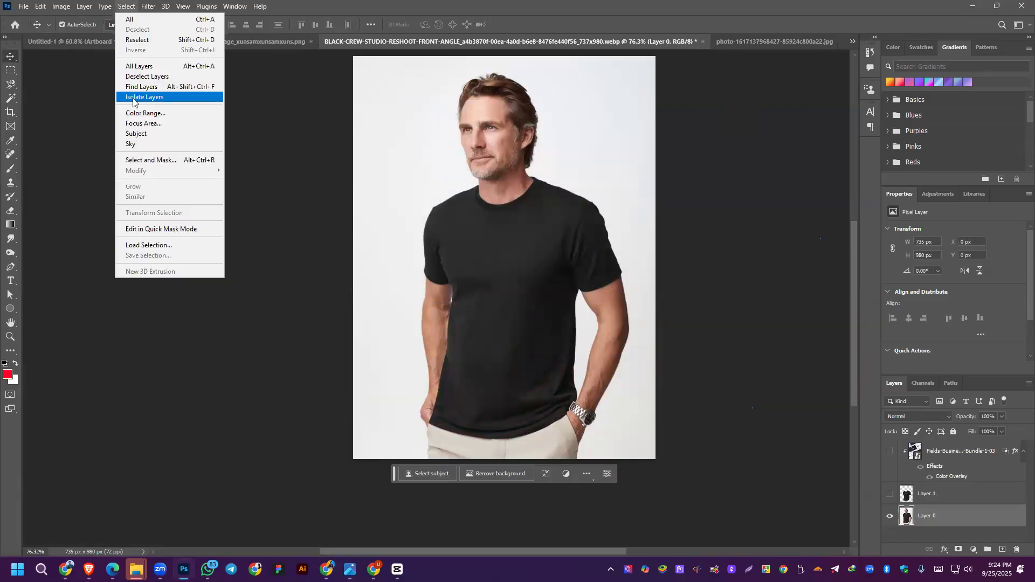
click(128, 134)
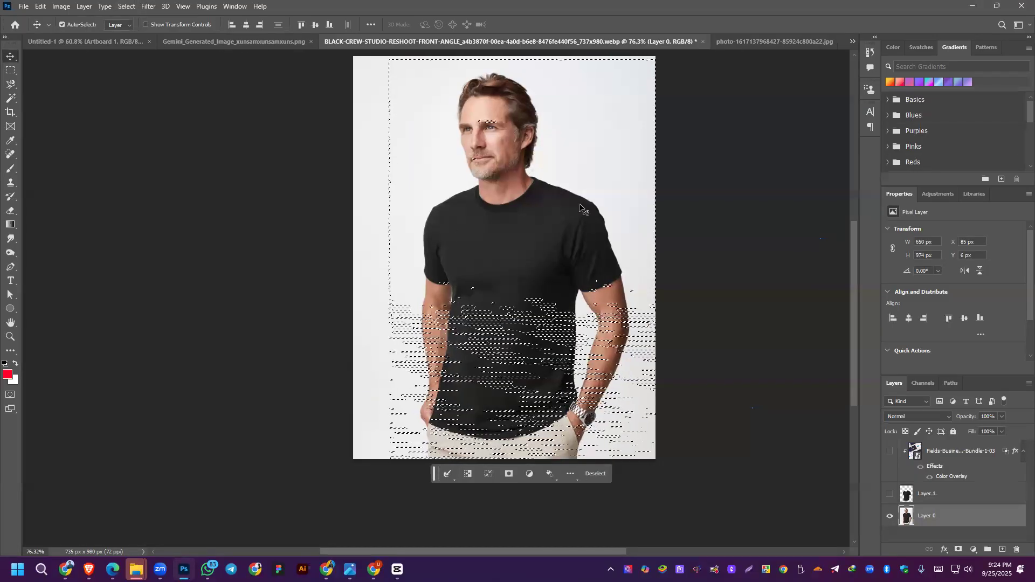
Step: Delete the hidden Layer 1 and Fields-Business-Card-Bundle-1-03 layers and clear the selection
drag(1003, 501, 1018, 550)
drag(989, 457, 1017, 550)
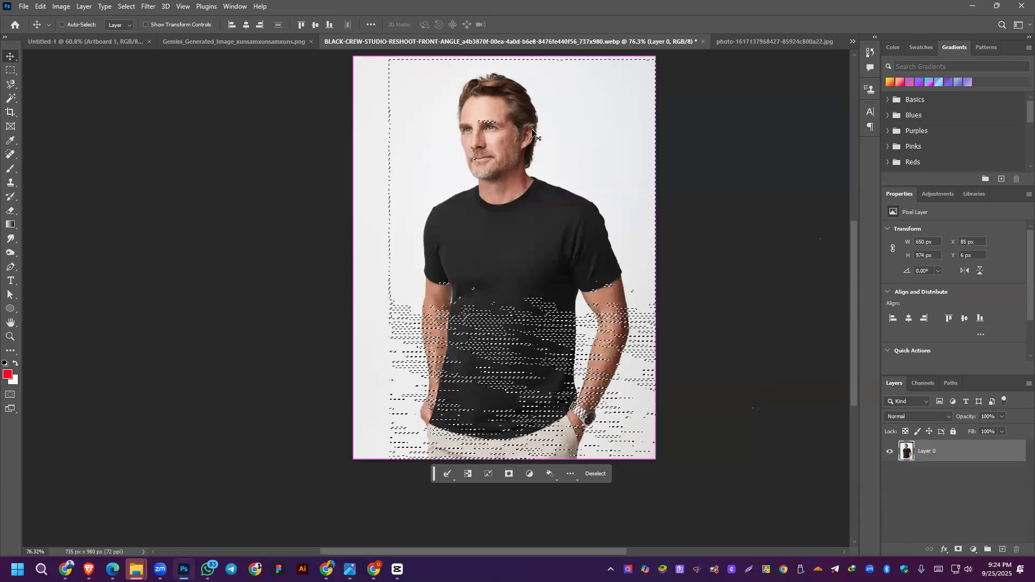
key(ctrl+d)
Step: Try the automatic Sky selection on Layer 0 and undo the last change
click(127, 6)
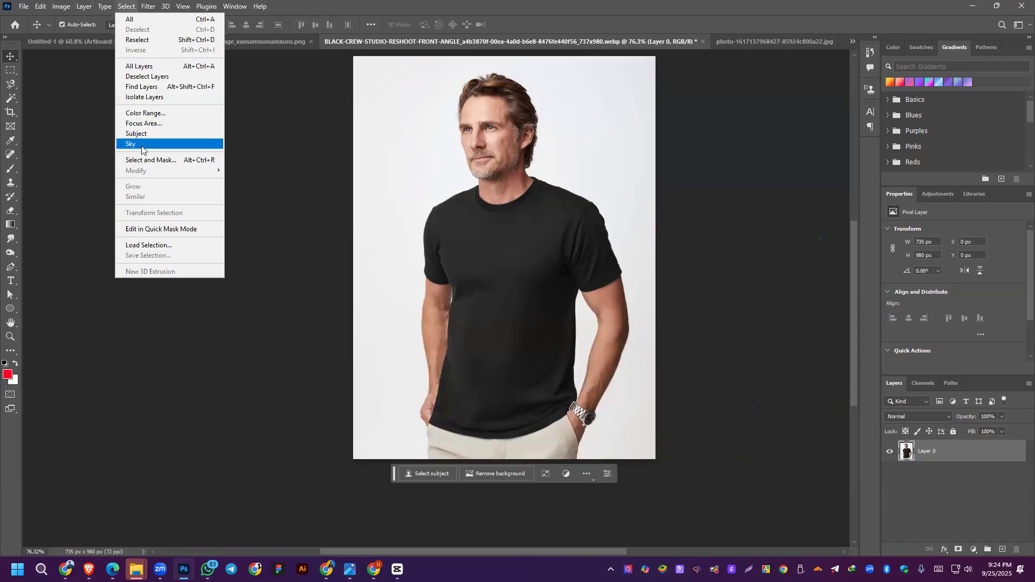
click(142, 145)
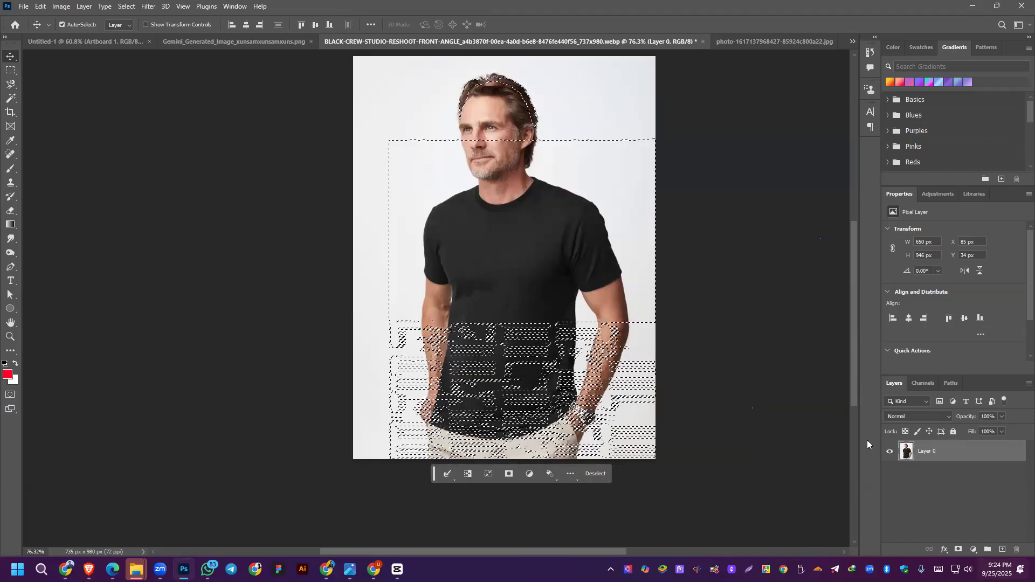
drag(481, 249, 479, 319)
key(ctrl+z)
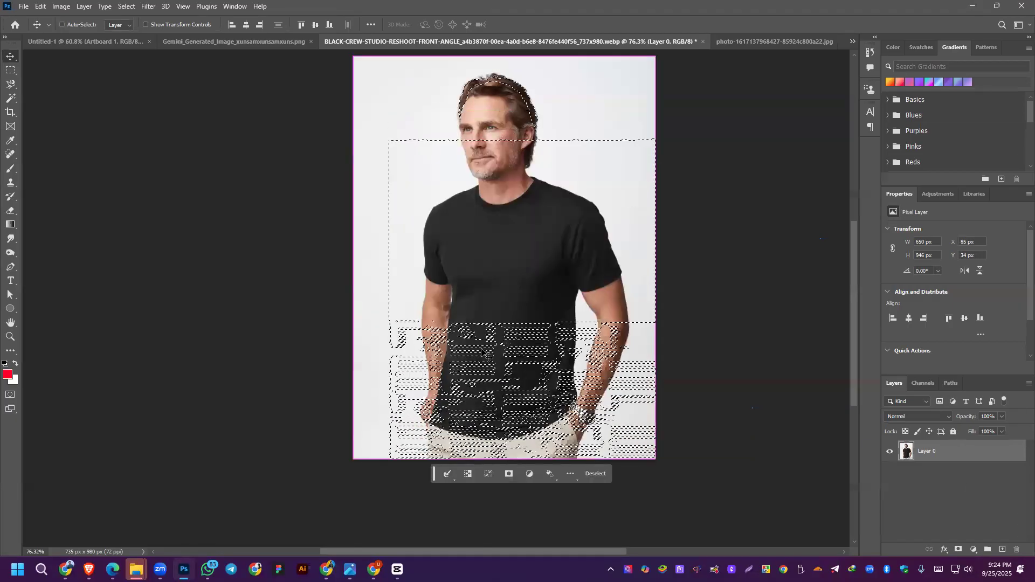
Step: Cancel the WebP save and close the BLACK-CREW-STUDIO T-shirt document without saving its changes
key(ctrl+s)
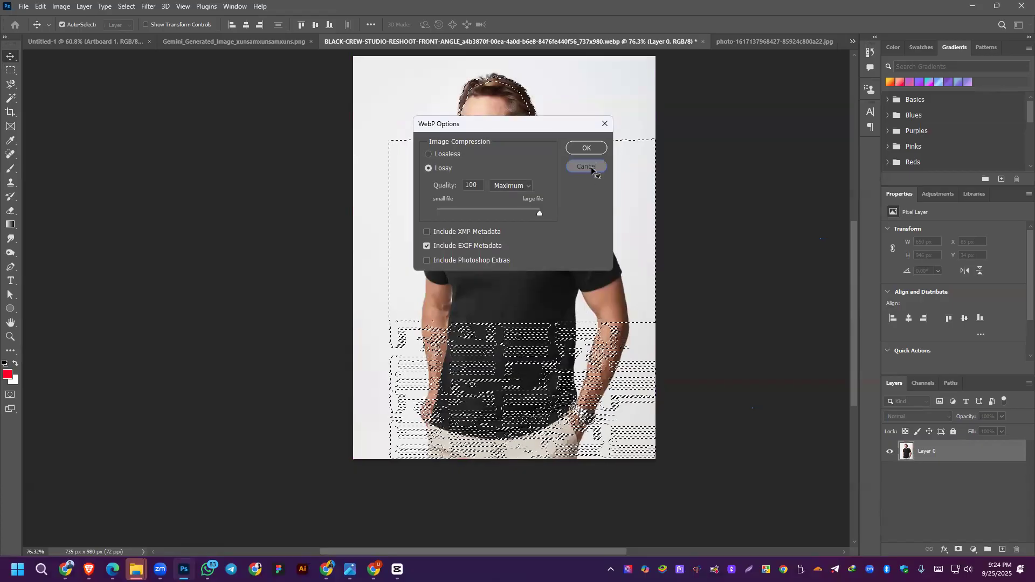
click(591, 167)
key(ctrl+d)
key(ctrl+z)
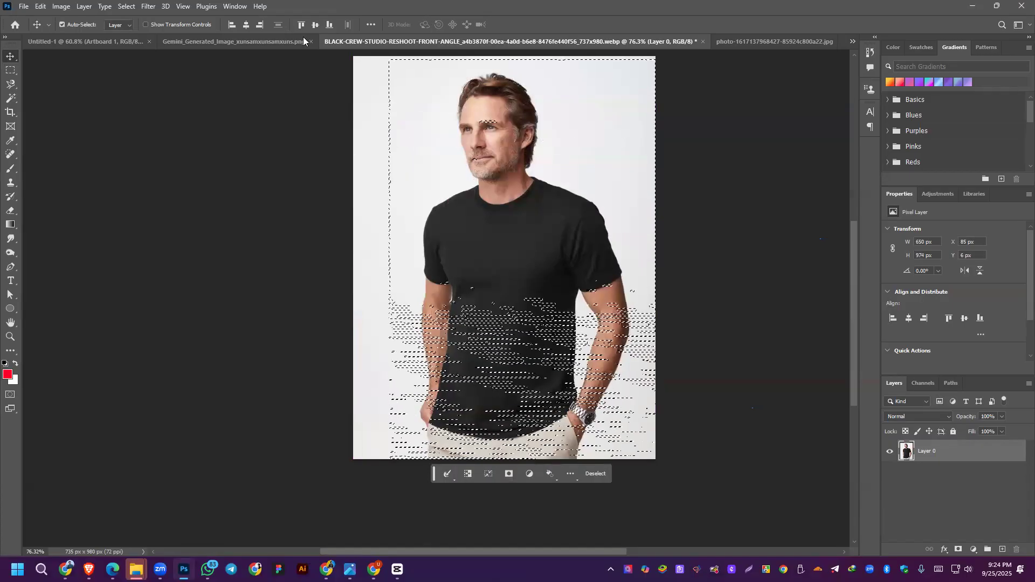
click(703, 41)
click(531, 221)
Step: Open the original BLACK-CREW-STUDIO-RESHOOT-FRONT-ANGLE T-shirt photo from the Desktop folder
click(23, 6)
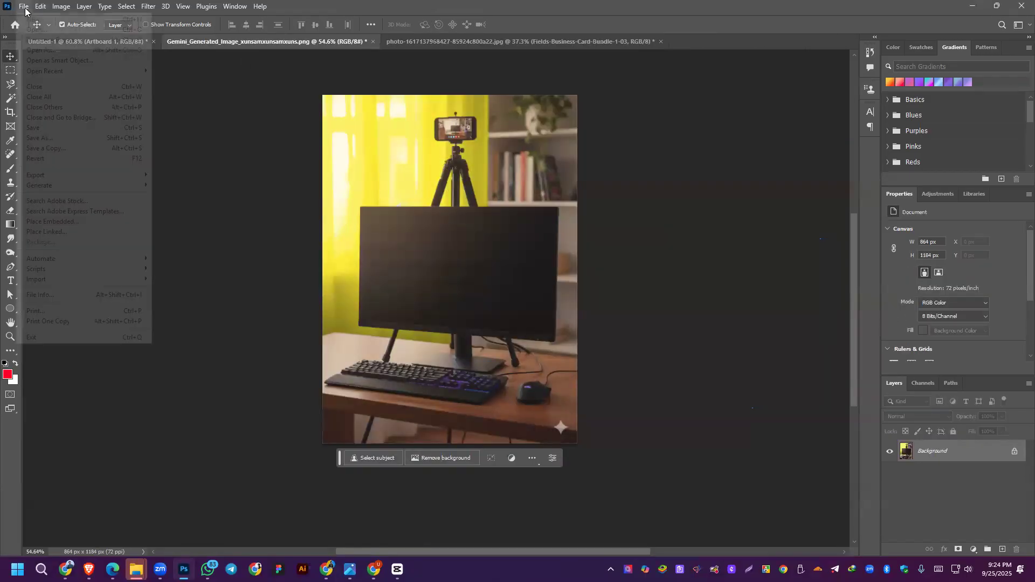
click(37, 29)
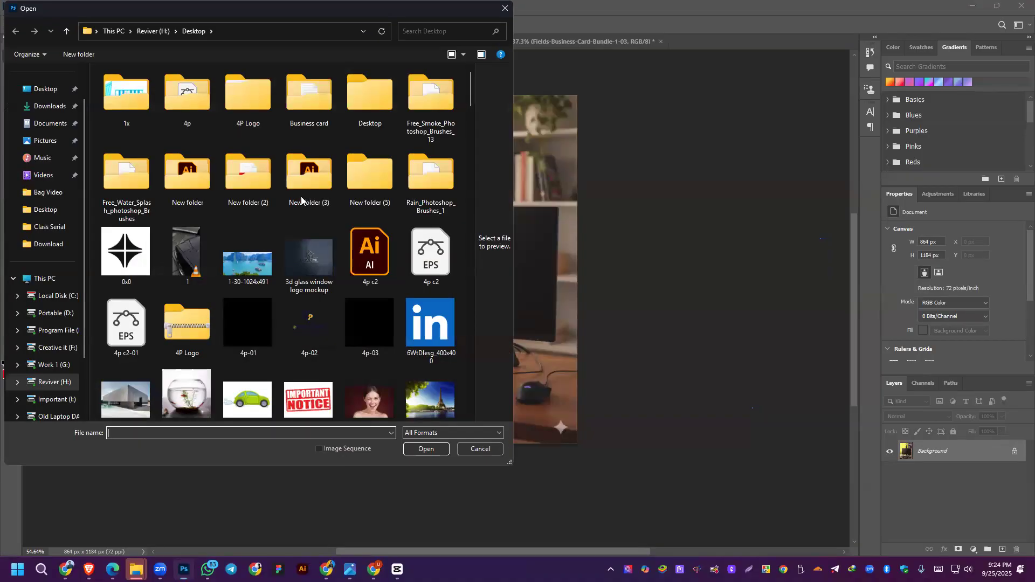
scroll(312, 210, down, 15)
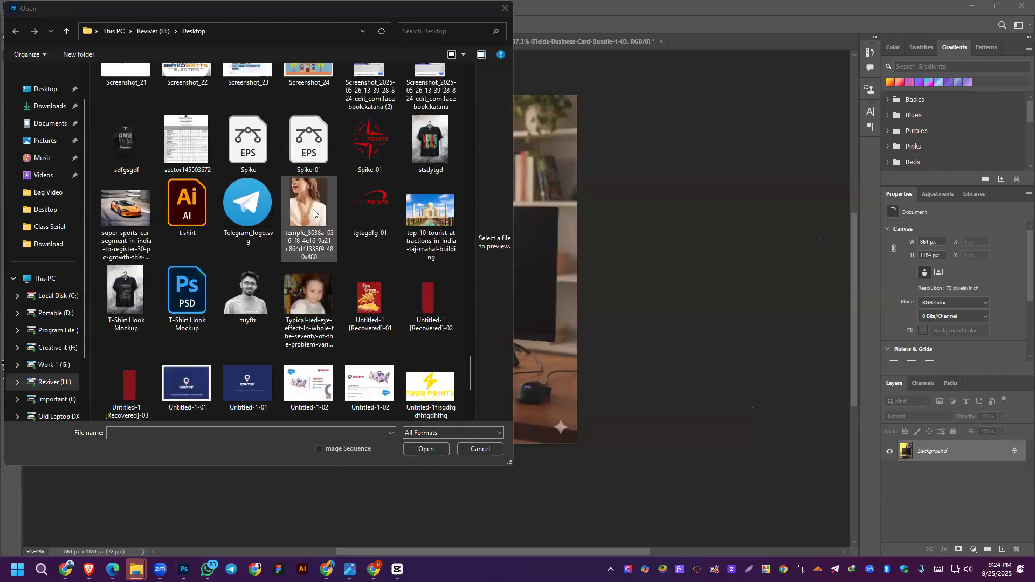
scroll(314, 214, up, 3)
scroll(45, 133, up, 2)
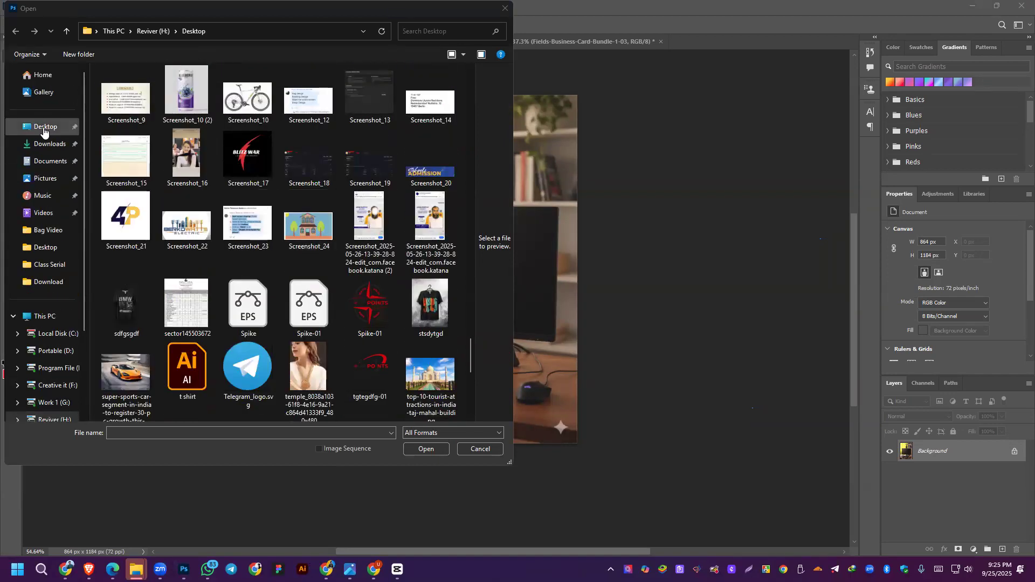
click(45, 131)
scroll(286, 218, down, 15)
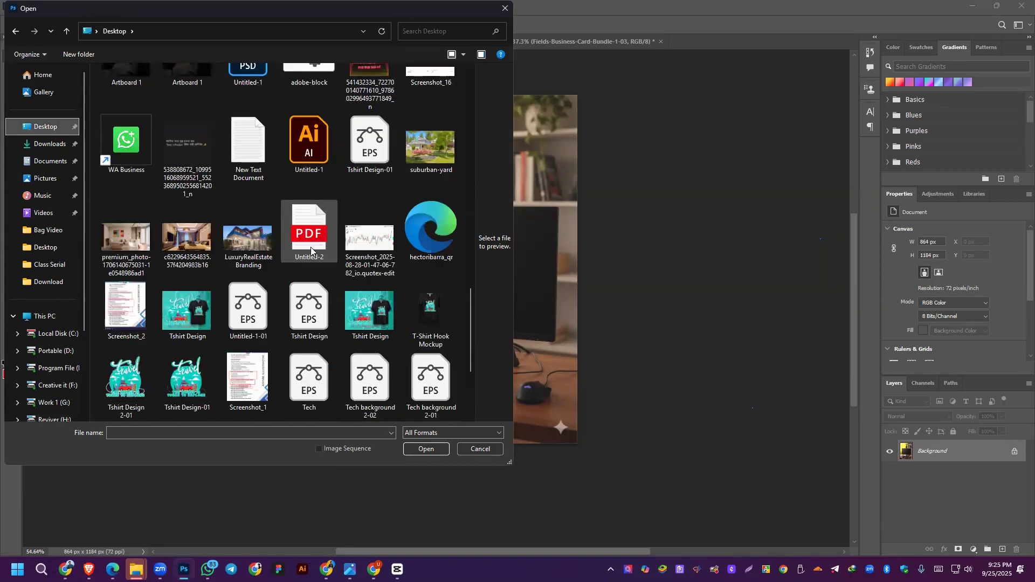
double_click(186, 361)
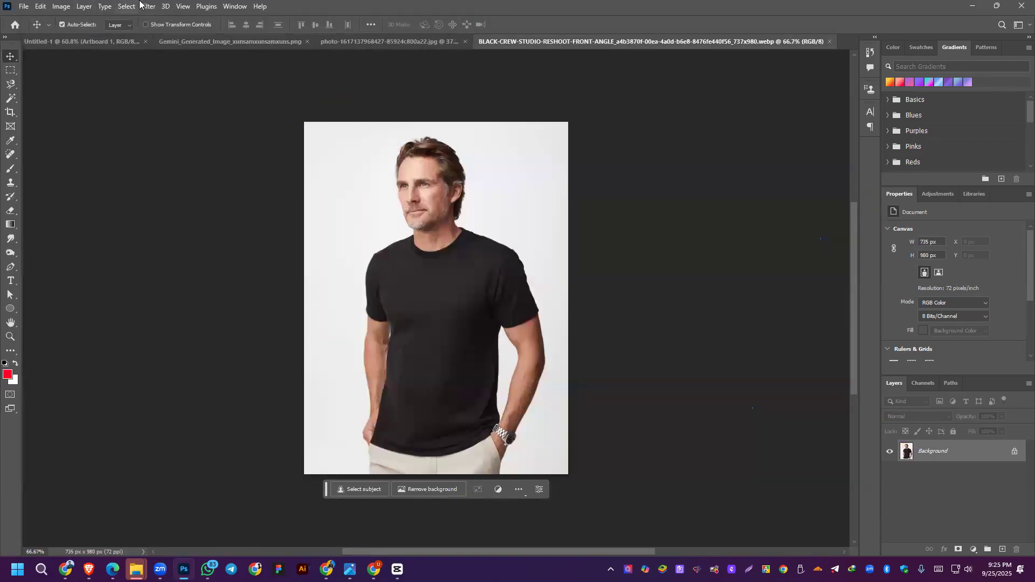
Step: Select the man automatically as the photo's subject and unlock the Background layer into a regular layer
click(123, 8)
click(133, 134)
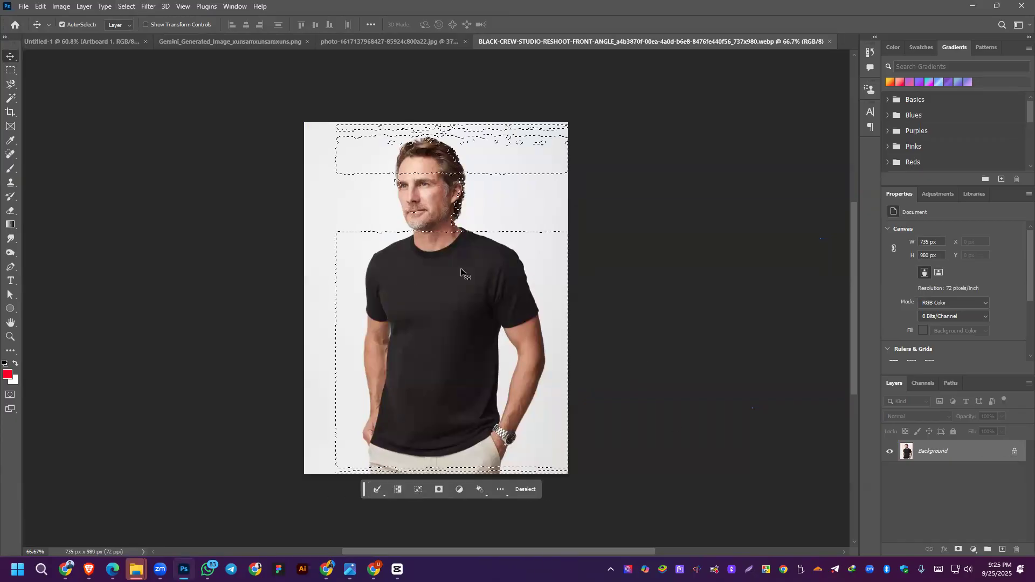
mouse_move(398, 351)
mouse_down()
mouse_move(419, 331)
mouse_move(407, 358)
mouse_up()
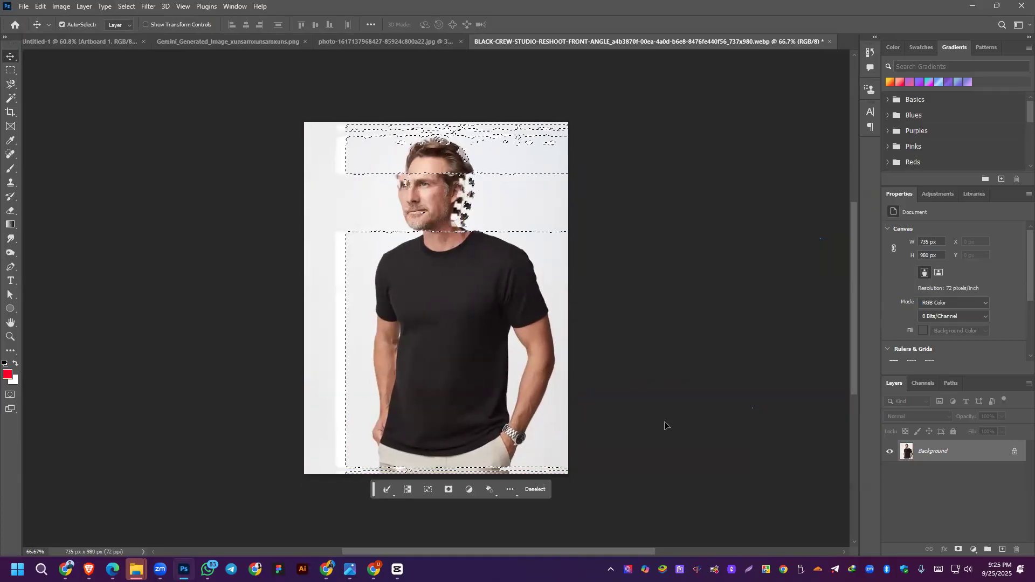
key(ctrl+z)
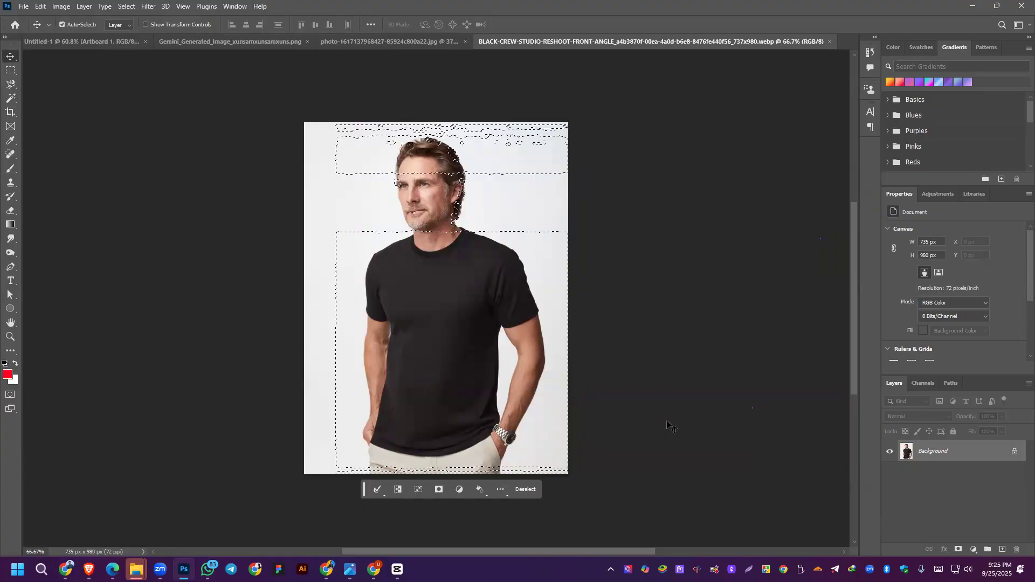
click(1014, 452)
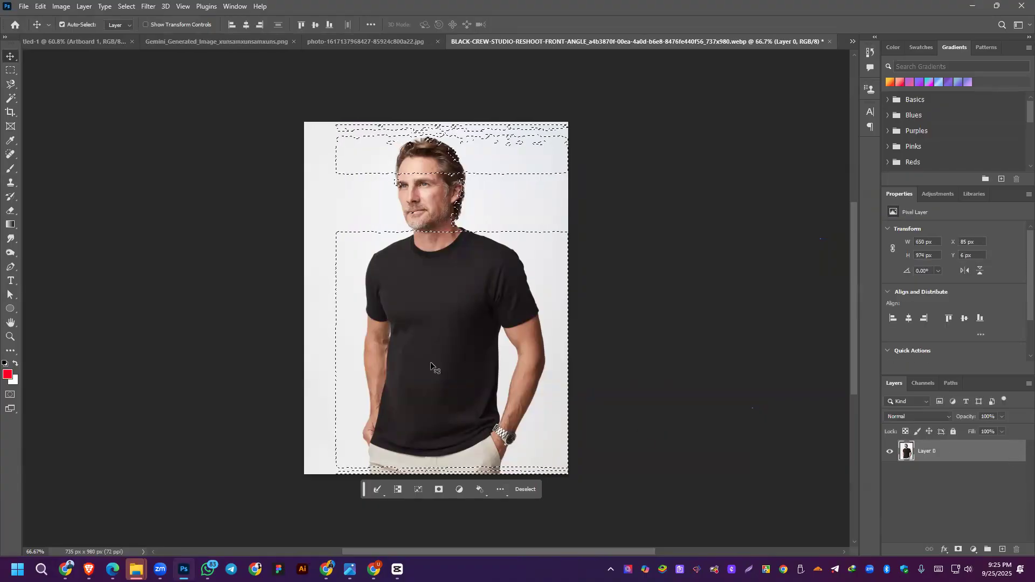
Step: Quit the image editor without saving the changes to any of the open documents
click(341, 41)
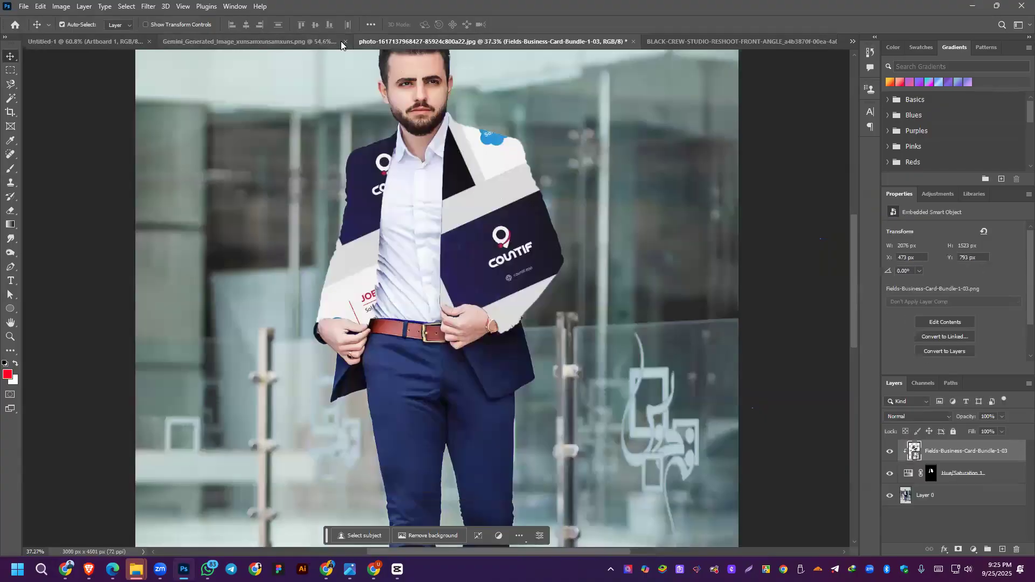
click(54, 41)
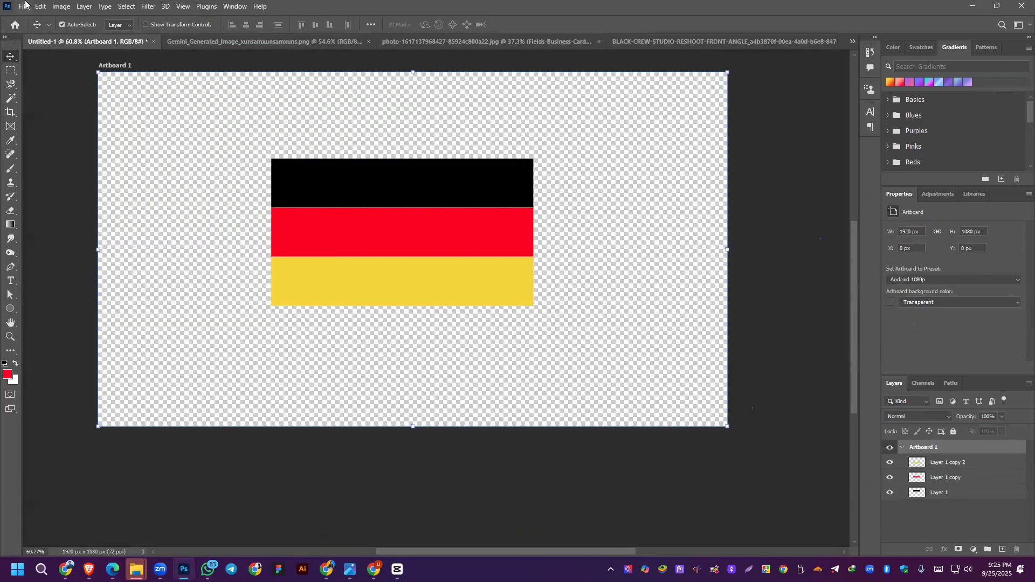
click(1022, 5)
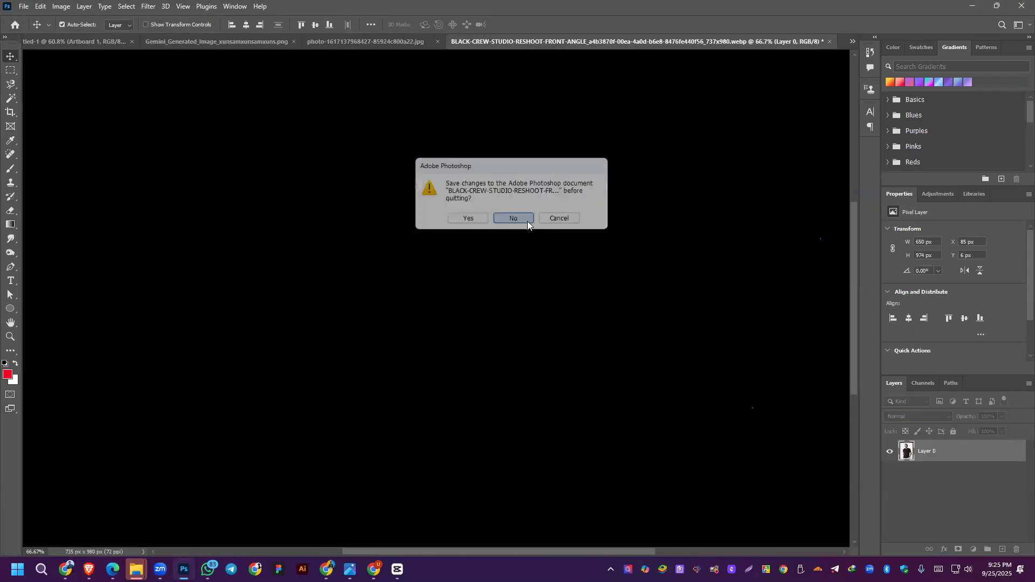
click(527, 221)
click(527, 221)
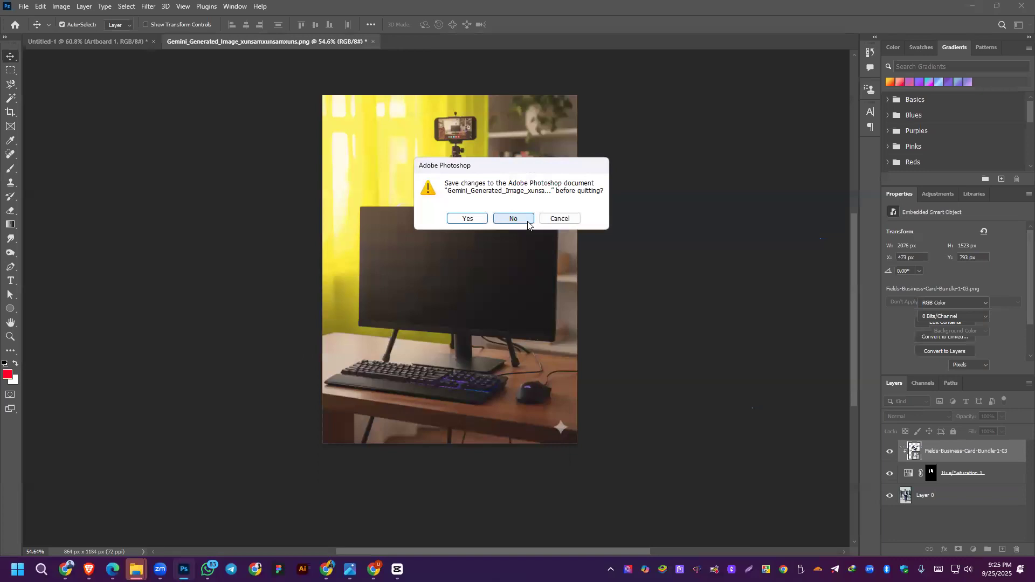
click(528, 221)
click(522, 210)
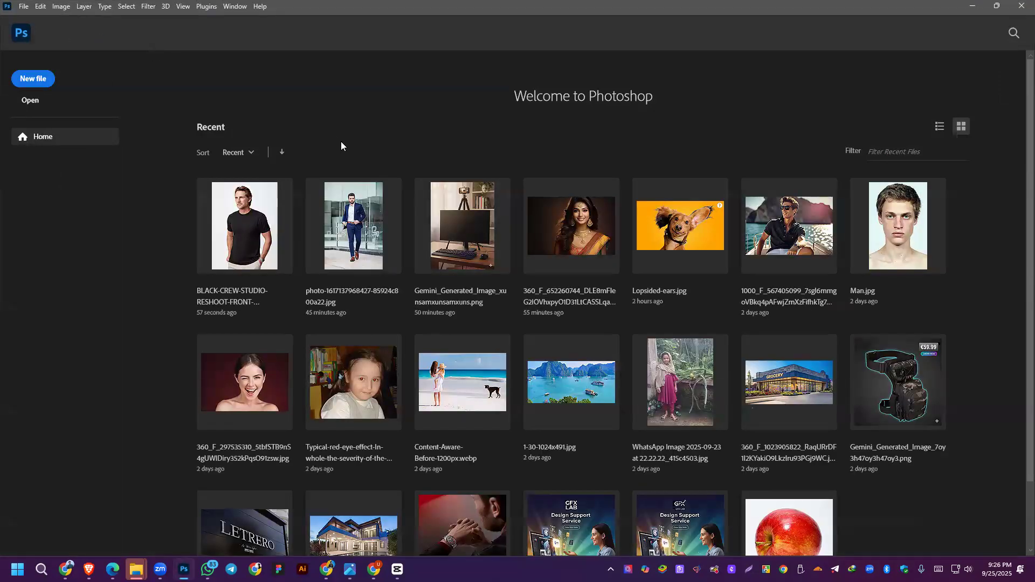
Step: Open the BLACK-CREW-STUDIO-RESHOOT-FRONT-ANGLE T-shirt photo from the Desktop folder again
click(24, 6)
click(36, 30)
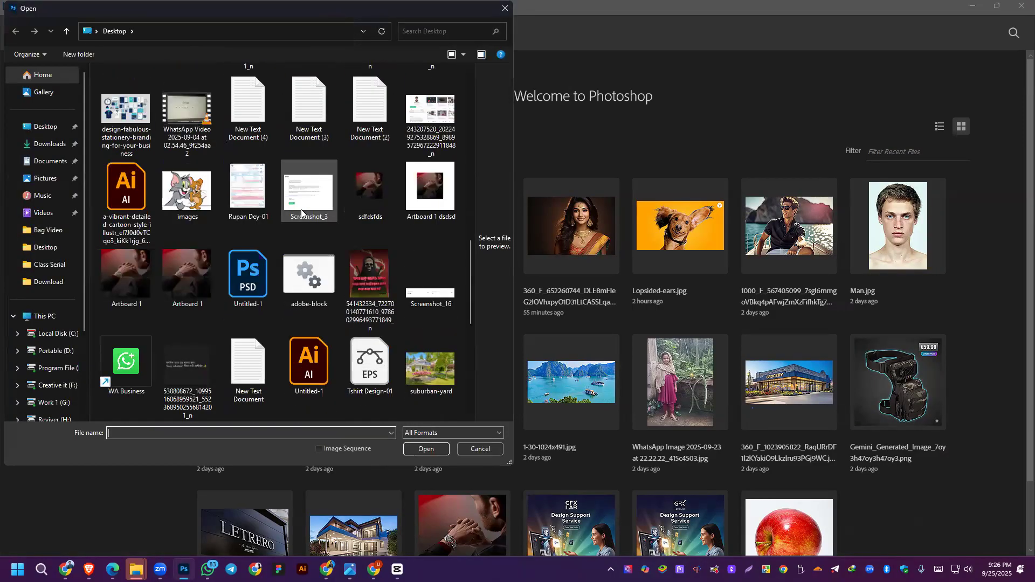
scroll(301, 210, down, 10)
double_click(168, 377)
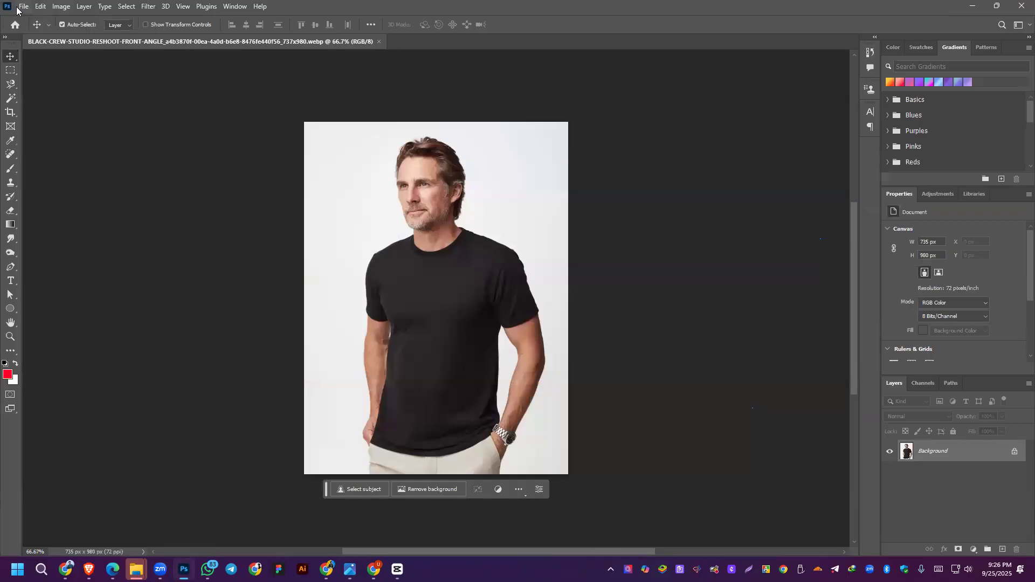
Step: Select the man in the reopened photo with Select Subject and unlock the Background layer
click(22, 8)
click(23, 9)
click(132, 6)
click(128, 134)
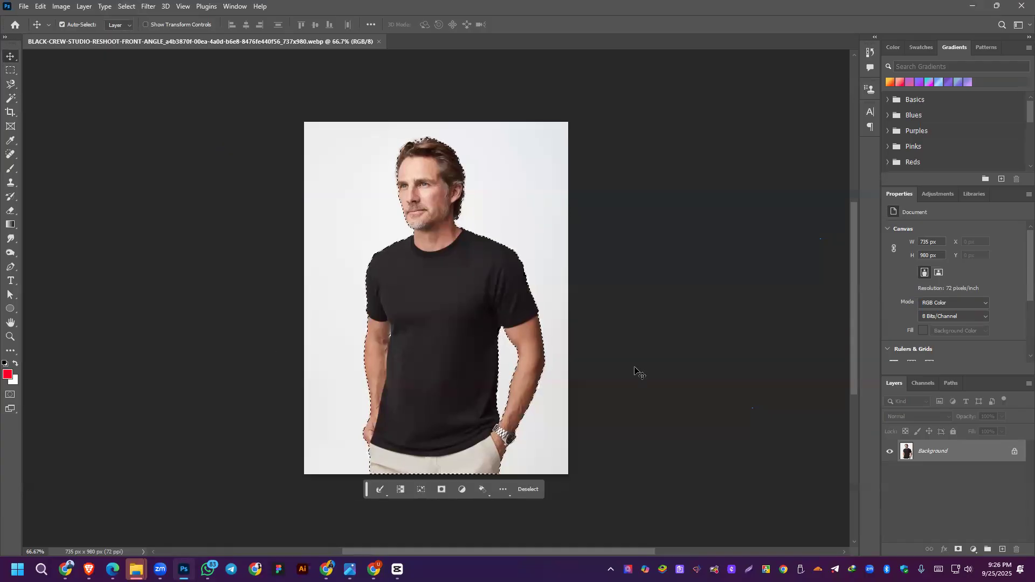
click(1014, 451)
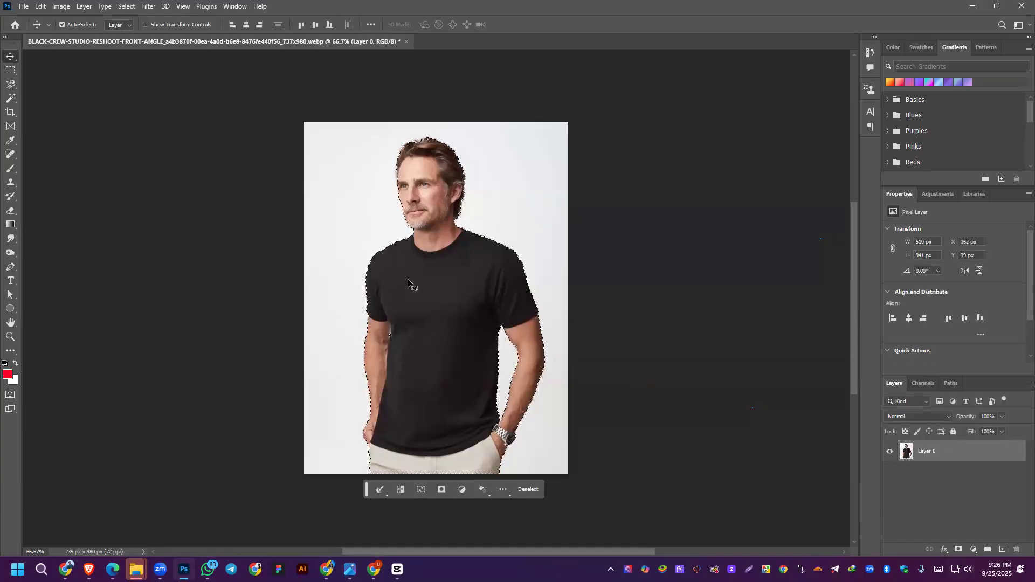
Step: Copy the selected man onto a new layer and hide the original photo layer beneath it
key(ctrl+j)
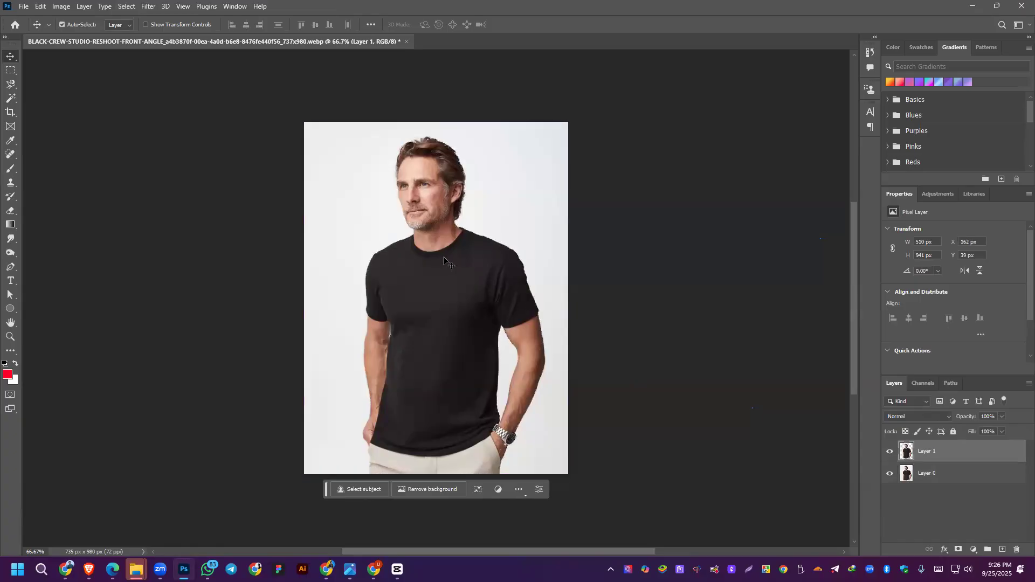
click(891, 477)
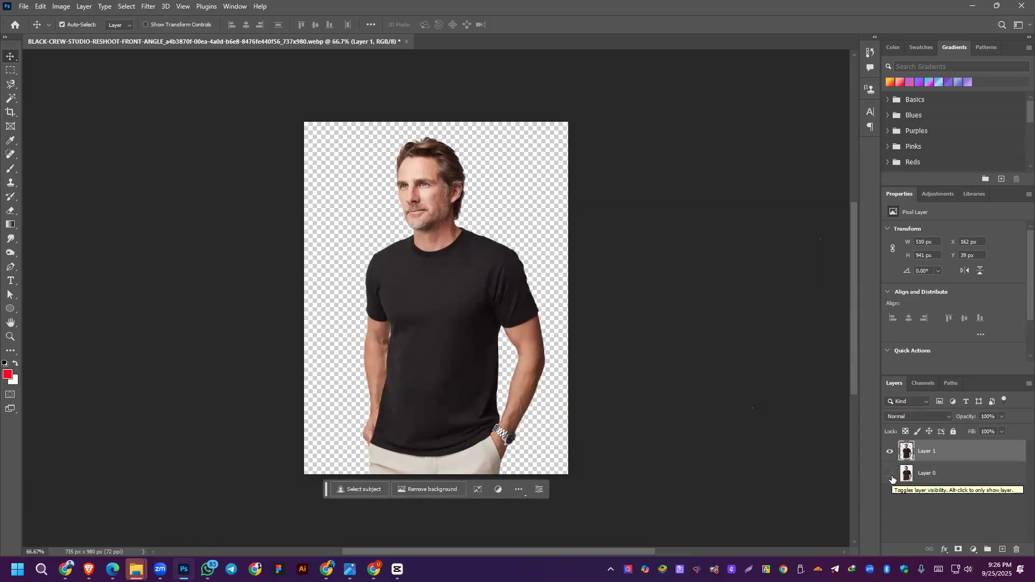
Step: Enlarge the cut-out man to about 188% and place him at about X -49 px, Y 27 px, so his head and shoulders fill the canvas
key(ctrl)
key(ctrl+t)
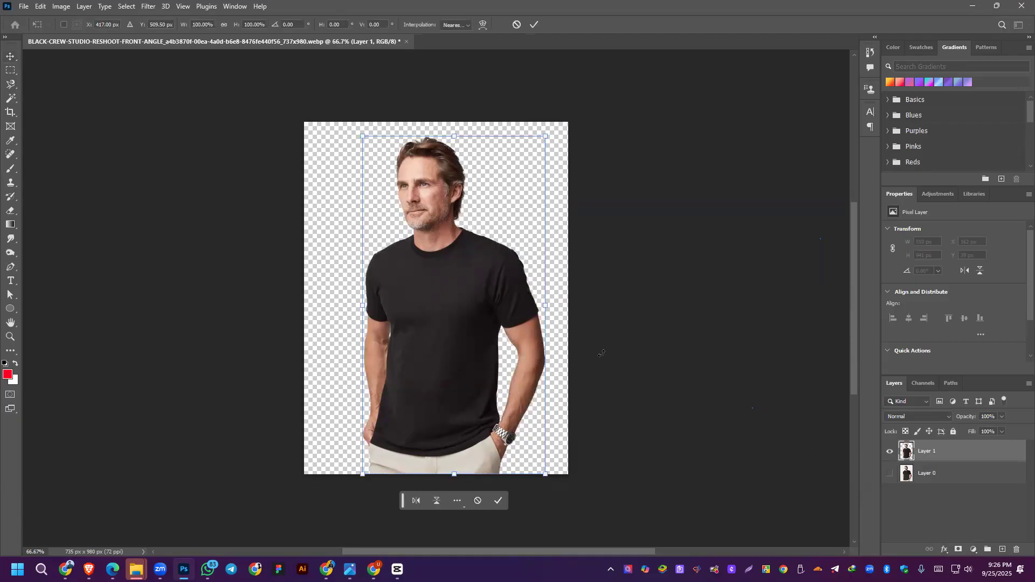
drag(453, 137, 456, 262)
drag(446, 314, 411, 341)
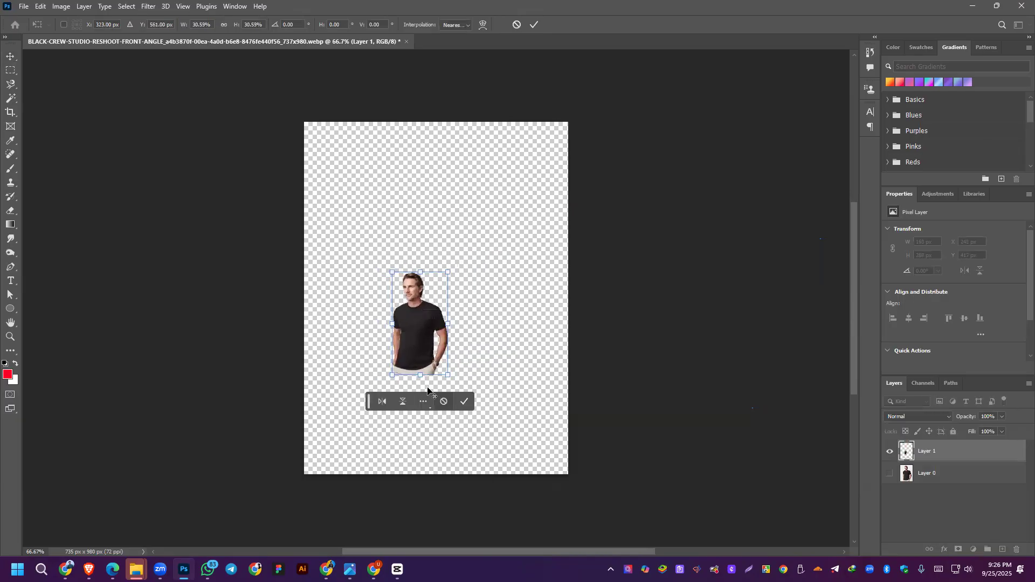
drag(416, 379, 393, 397)
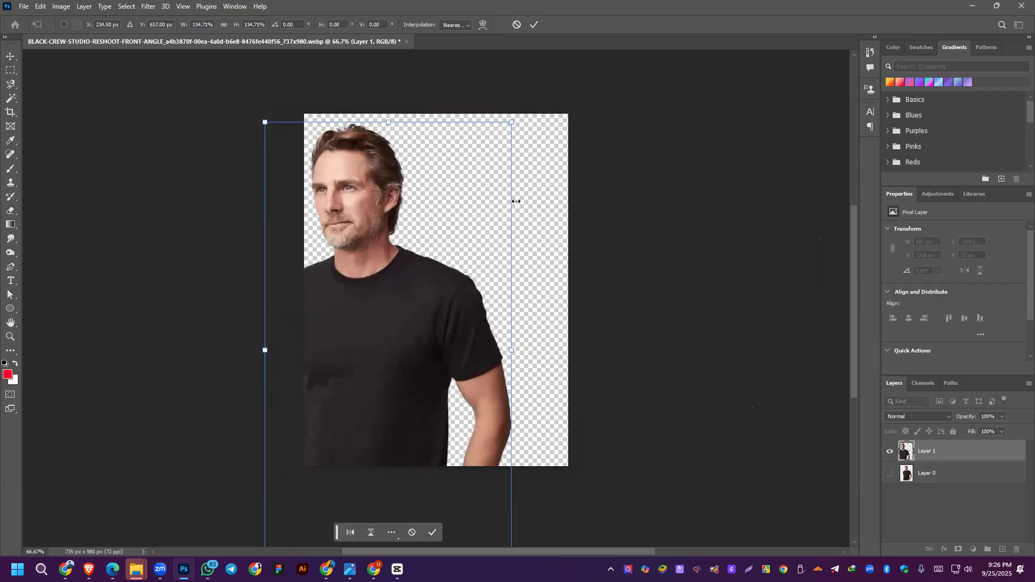
drag(511, 350, 534, 350)
drag(462, 324, 524, 371)
drag(597, 399, 642, 395)
drag(462, 258, 458, 298)
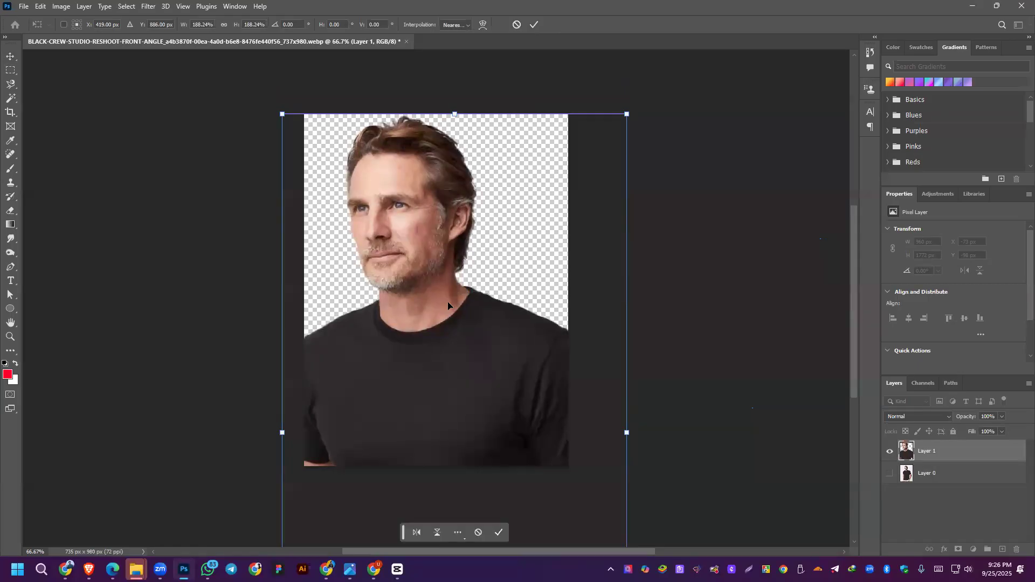
click(534, 24)
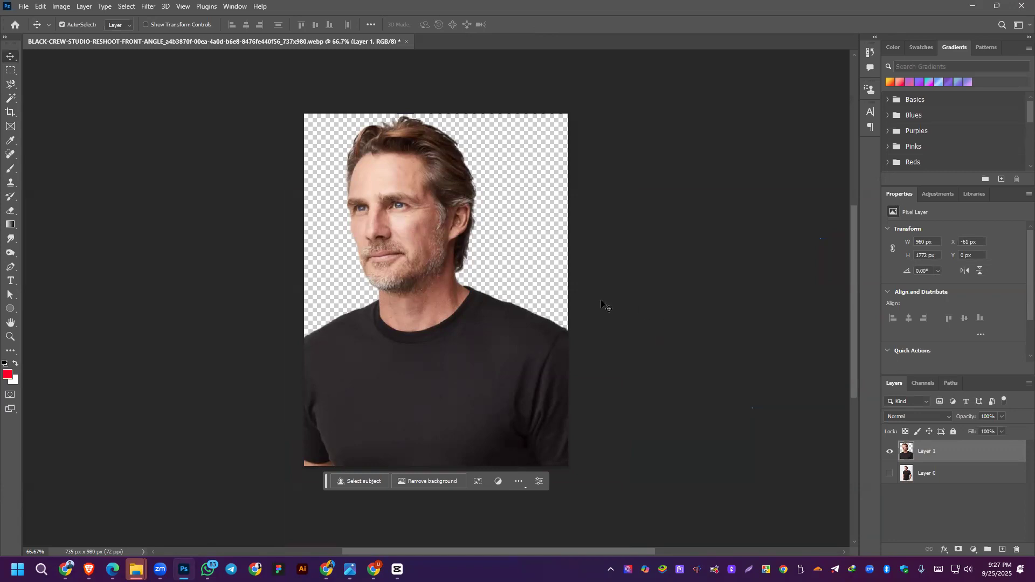
drag(407, 338, 423, 363)
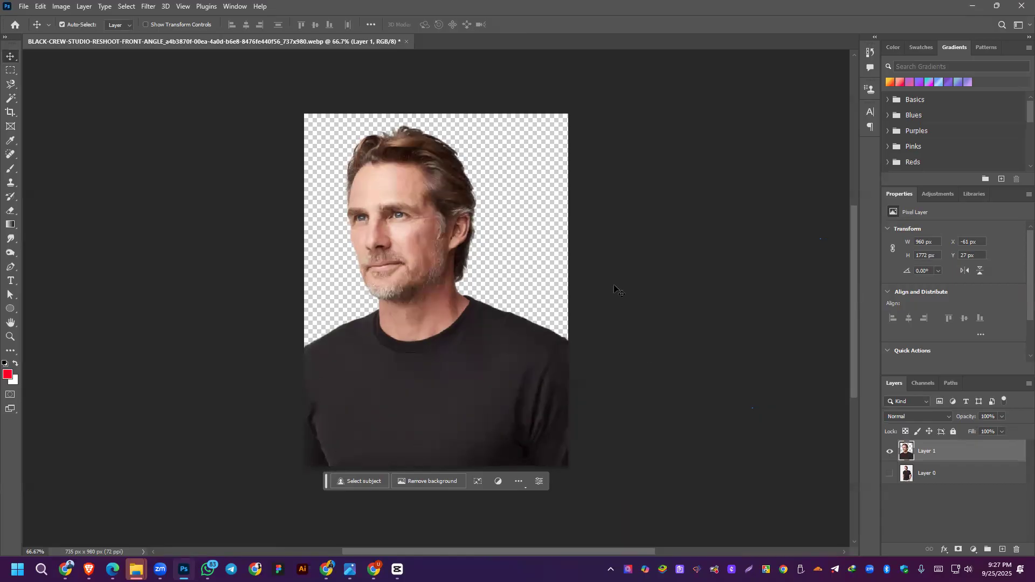
drag(419, 375, 422, 376)
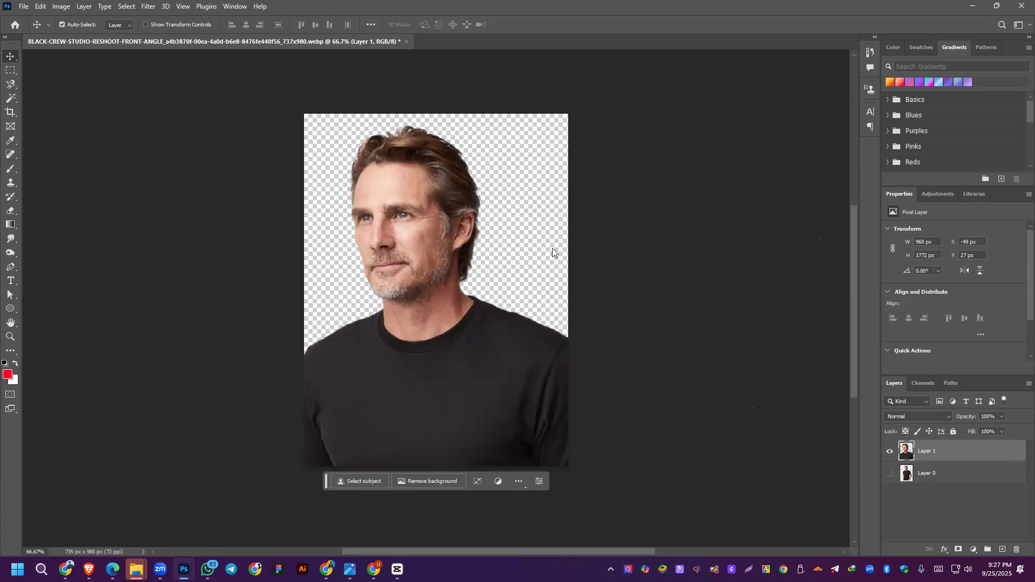
Step: Switch to the Brave browser, search Facebook for "322" and open the DIT-Graphic Design Online (Batch 322) group
click(89, 569)
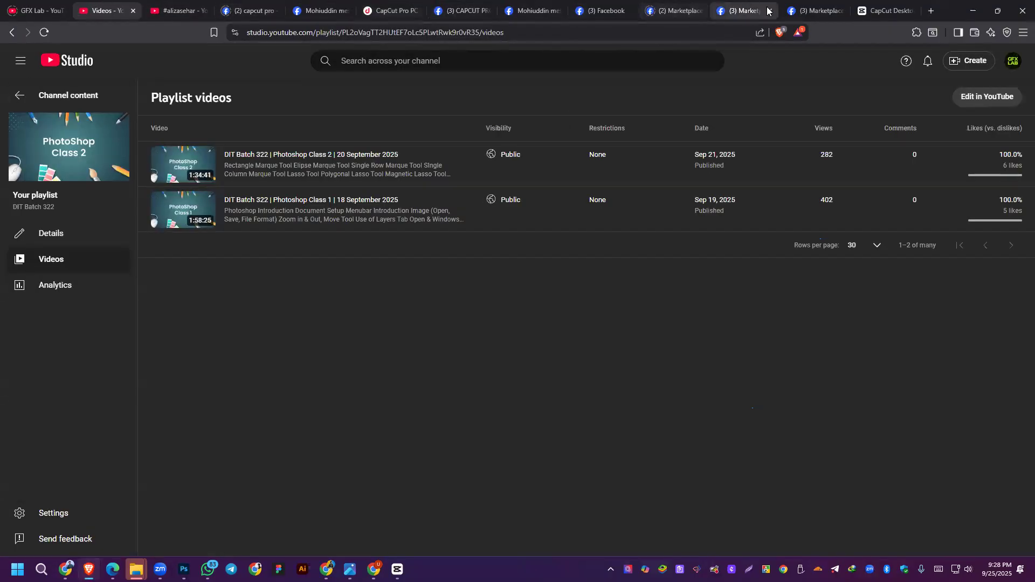
click(743, 11)
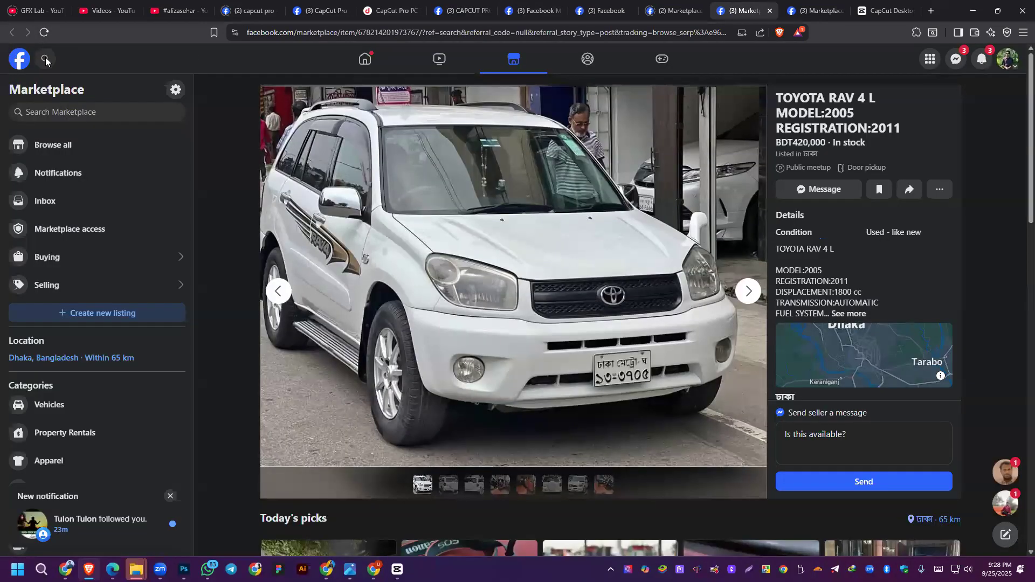
click(43, 60)
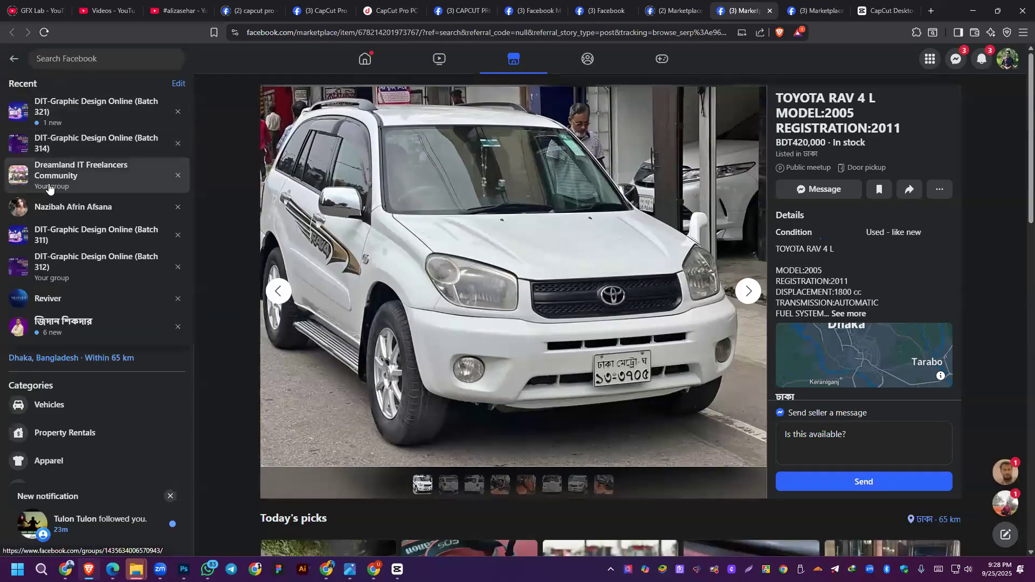
text(322)
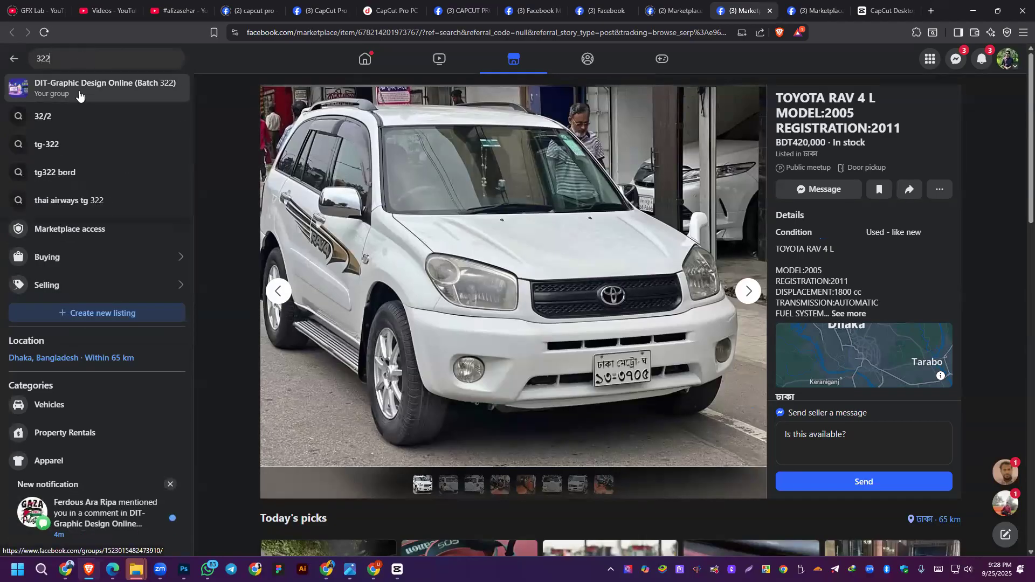
click(86, 106)
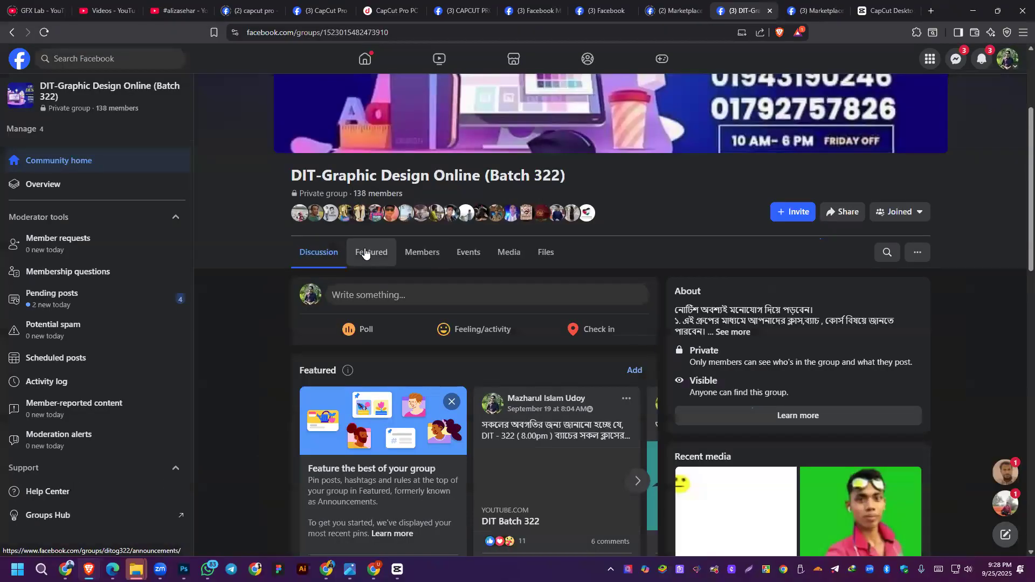
Step: Look through the group's featured posts and expand the mentor's contact information post
click(365, 252)
scroll(365, 253, down, 4)
scroll(366, 253, up, 5)
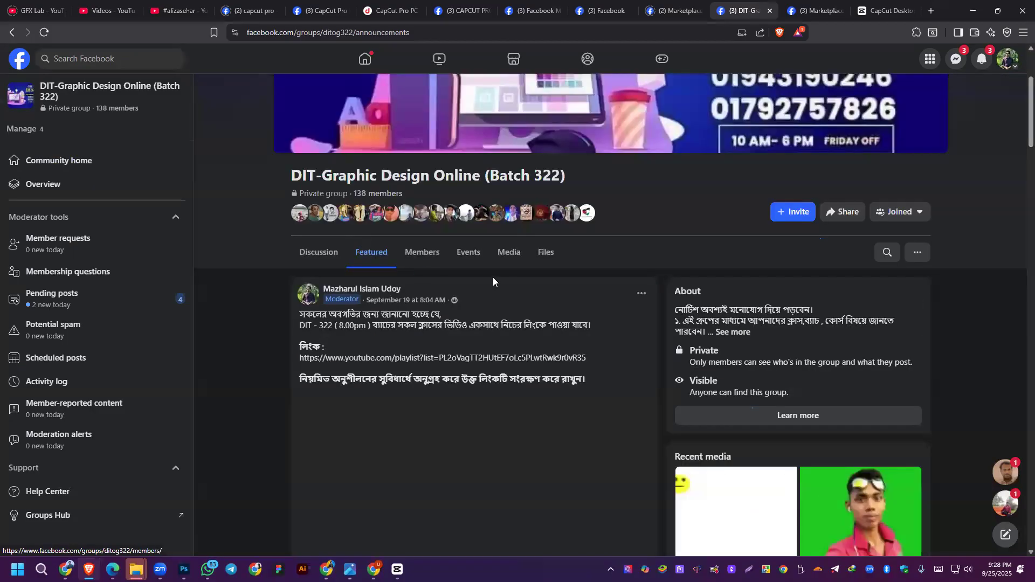
scroll(450, 299, down, 10)
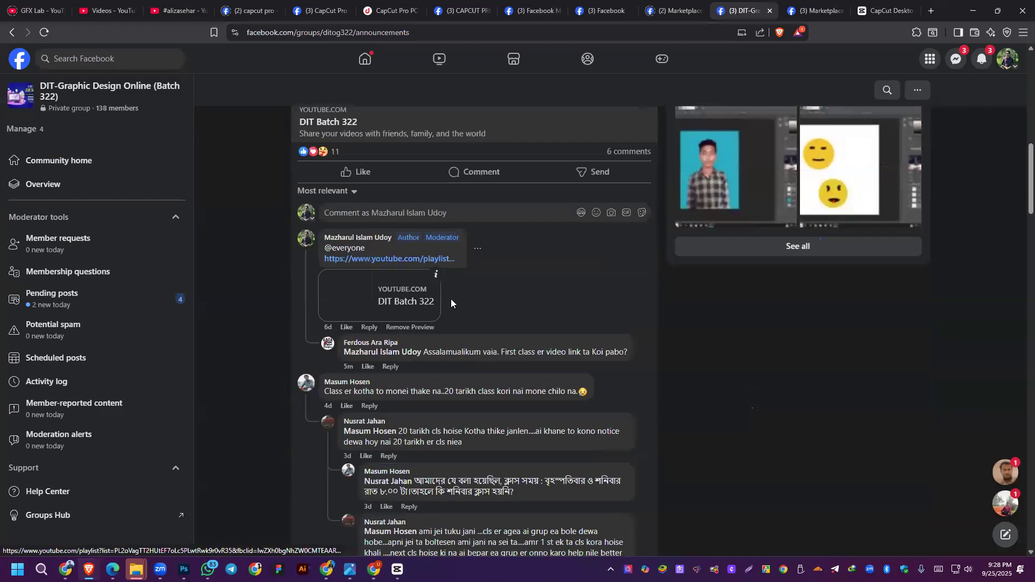
scroll(451, 299, up, 2)
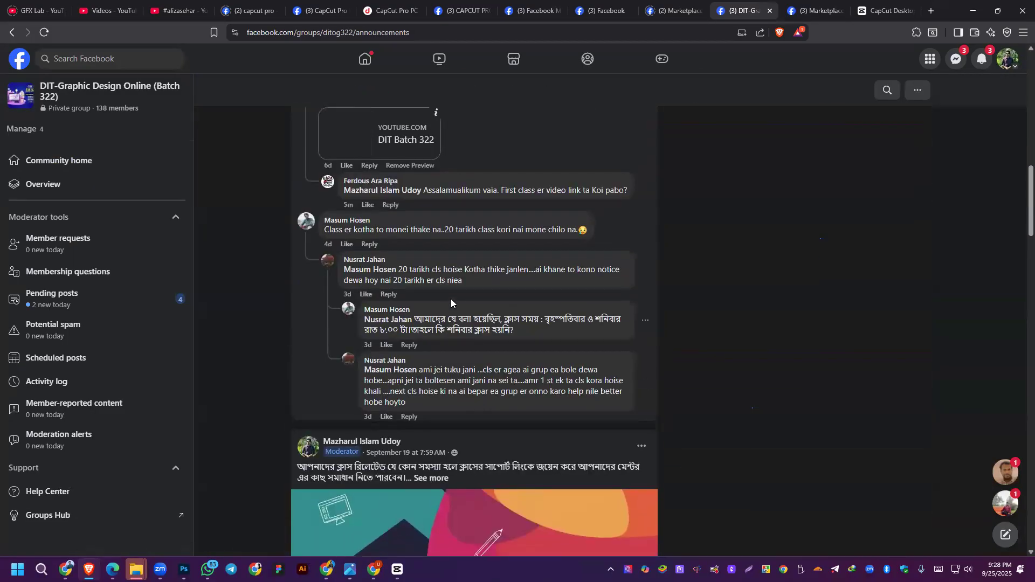
scroll(467, 257, down, 5)
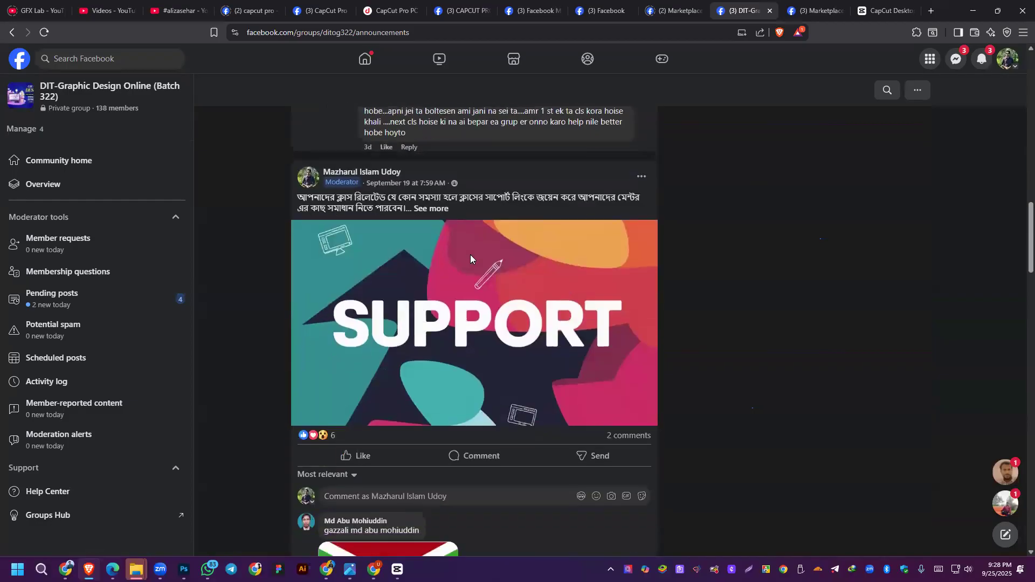
scroll(463, 252, down, 6)
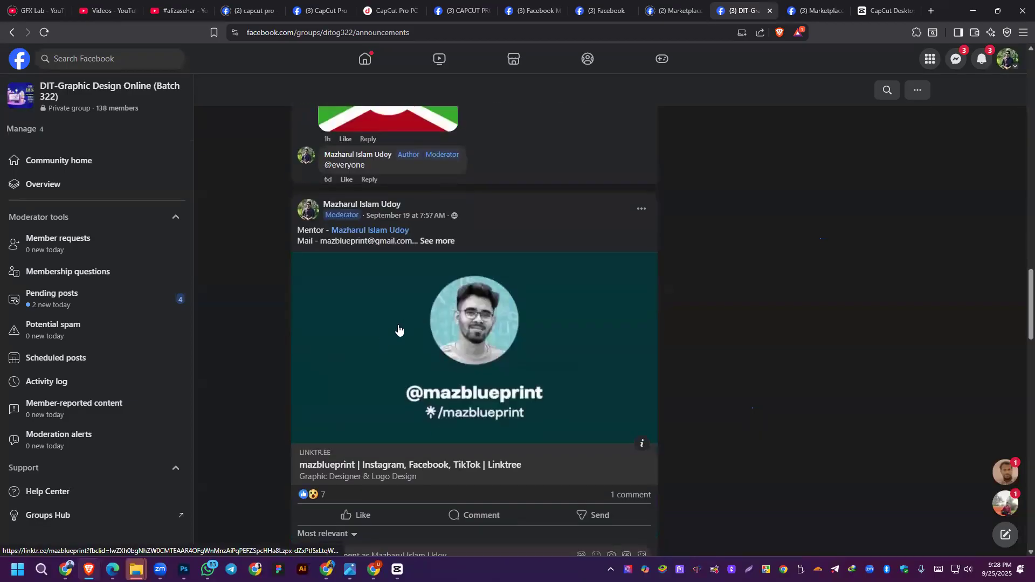
click(435, 241)
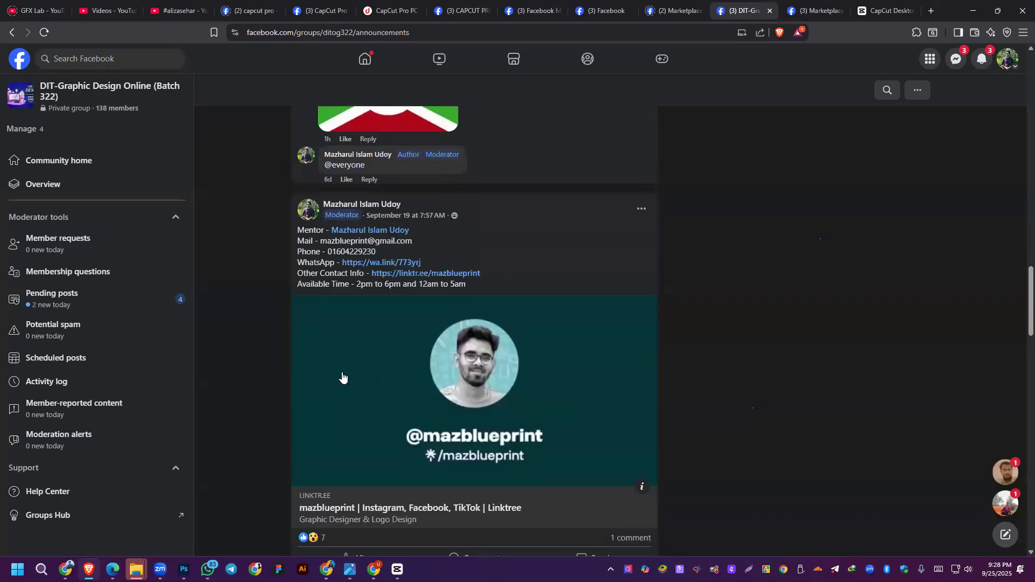
Step: Continue through the featured posts past the software installation post and expand the notice about the Zoom class link
scroll(347, 356, down, 5)
scroll(433, 334, down, 5)
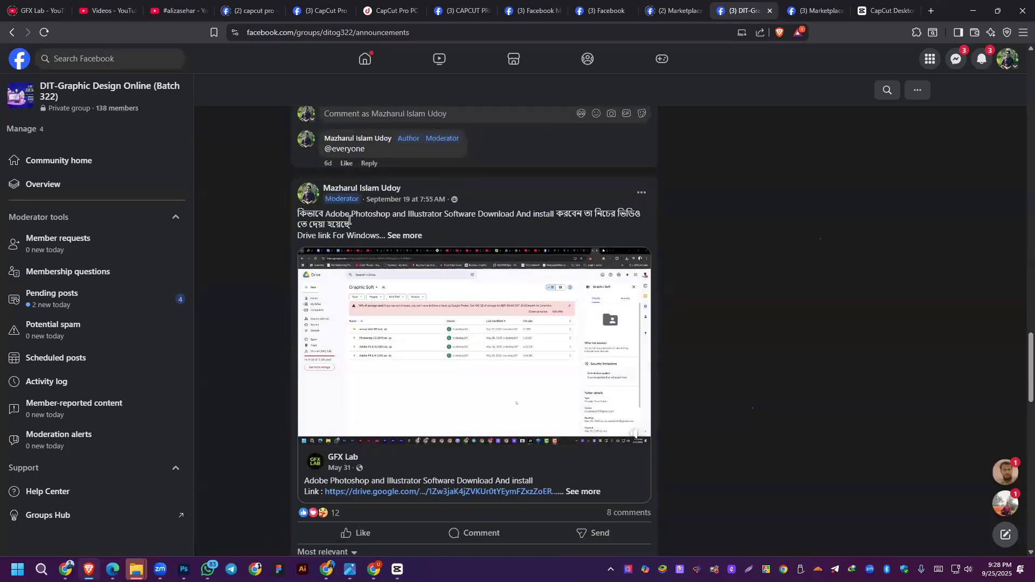
scroll(466, 223, down, 6)
scroll(387, 241, down, 7)
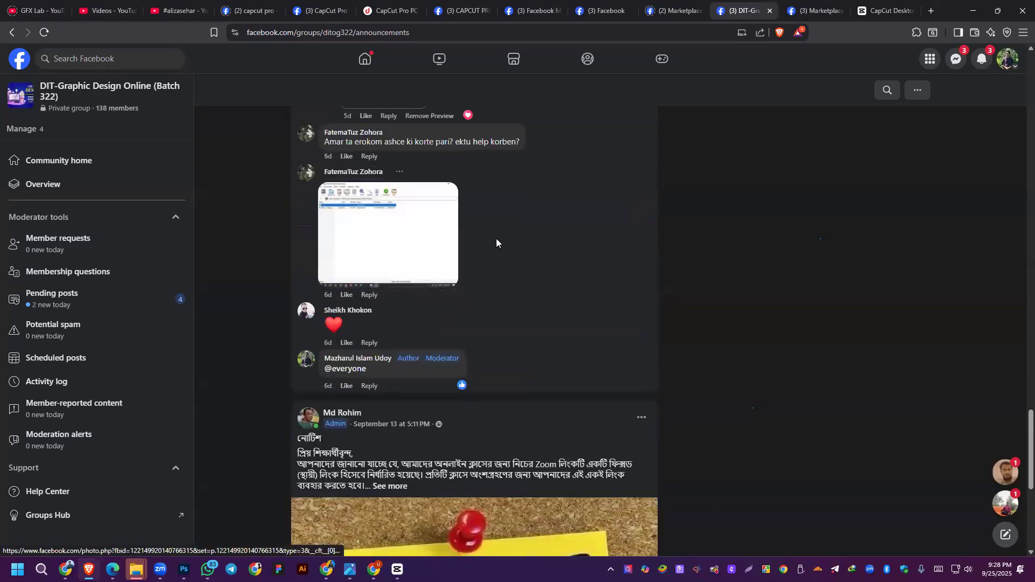
scroll(360, 239, down, 5)
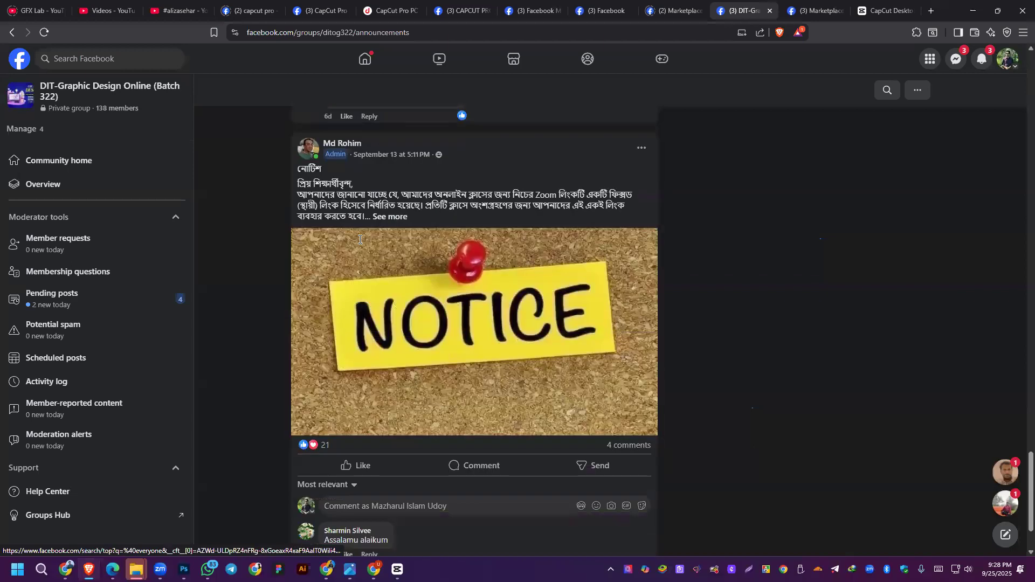
click(403, 218)
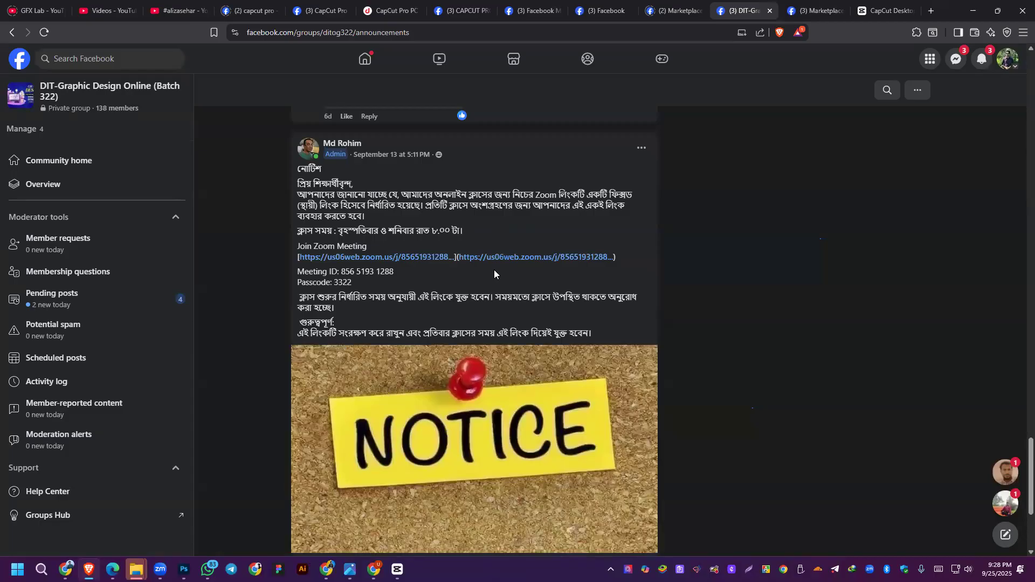
scroll(348, 232, up, 4)
scroll(349, 233, down, 8)
scroll(331, 225, up, 14)
Step: Review the group's pending posts and view the second image of the anonymous member's "batch no:322" post at full size
click(100, 301)
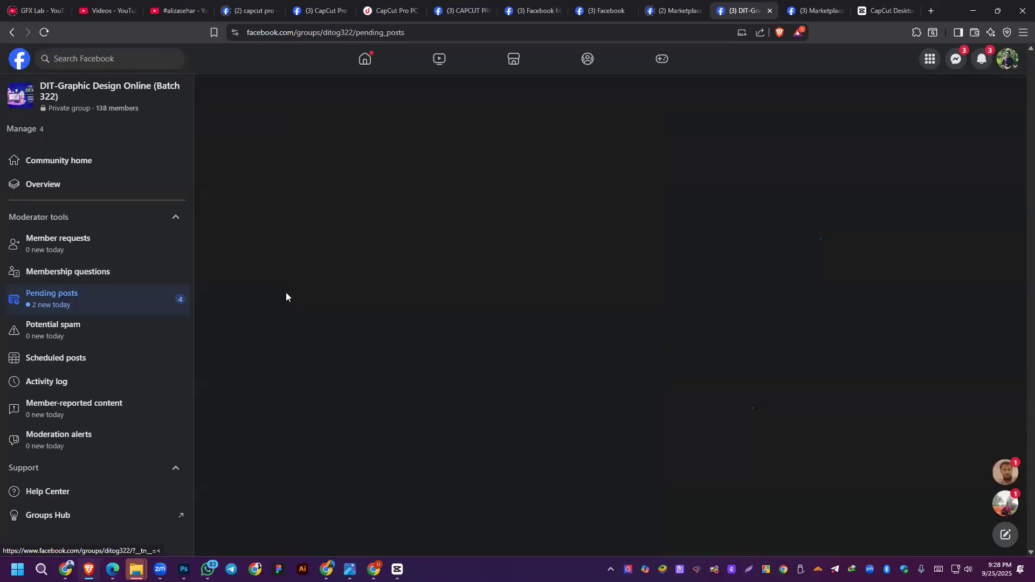
scroll(557, 370, down, 5)
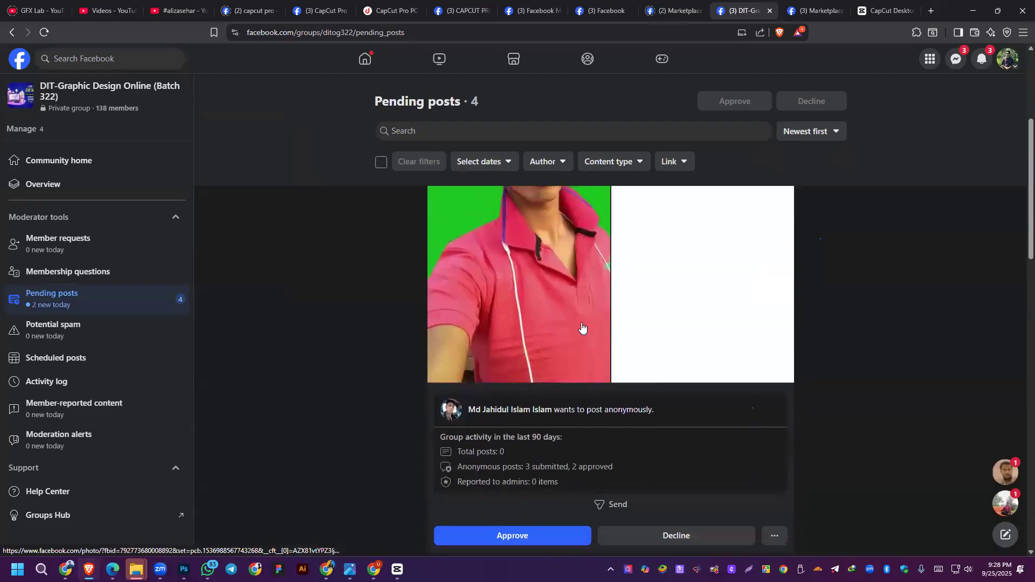
scroll(633, 313, up, 2)
scroll(634, 314, up, 4)
scroll(410, 342, down, 1)
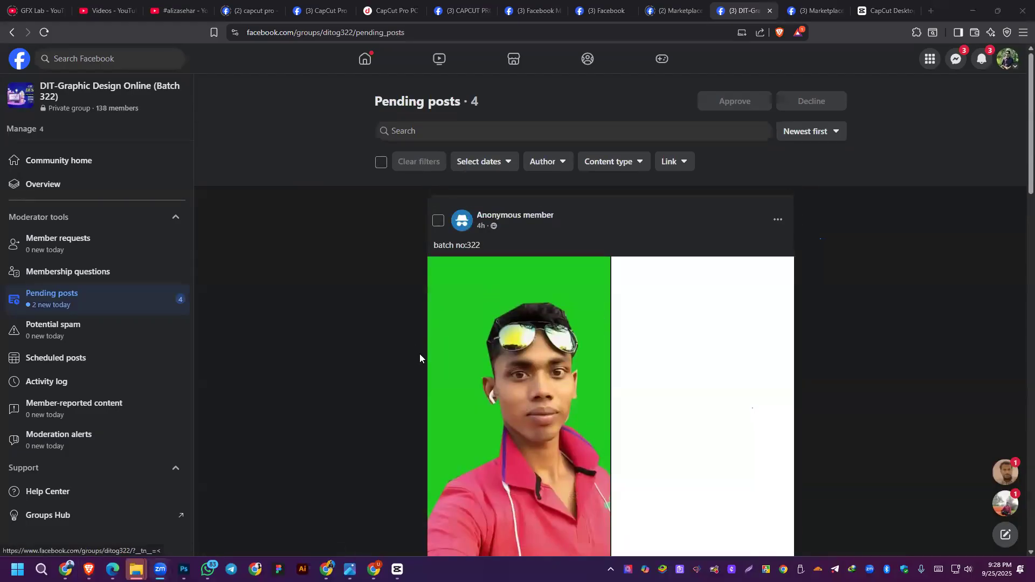
scroll(488, 401, down, 5)
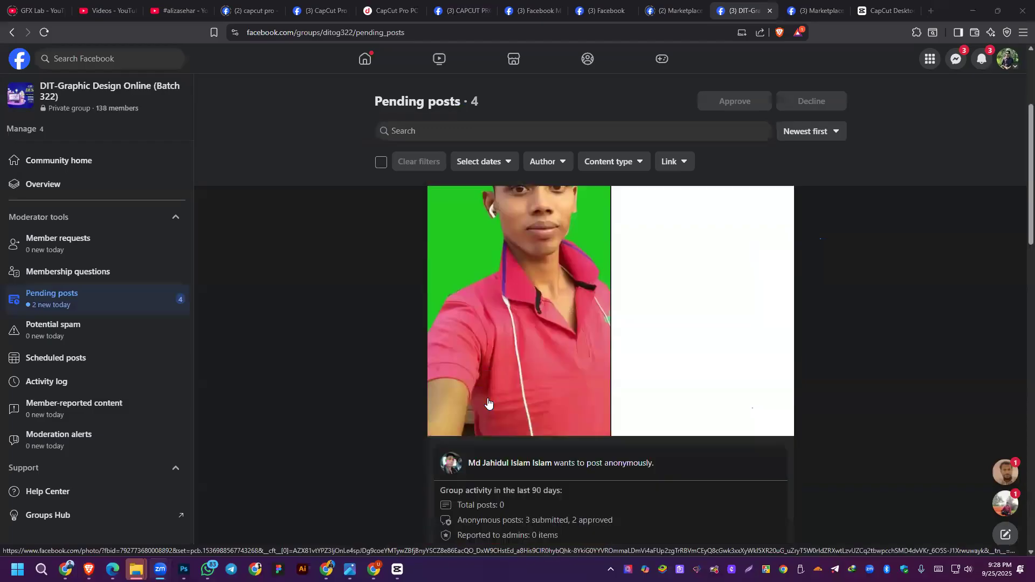
scroll(626, 363, up, 2)
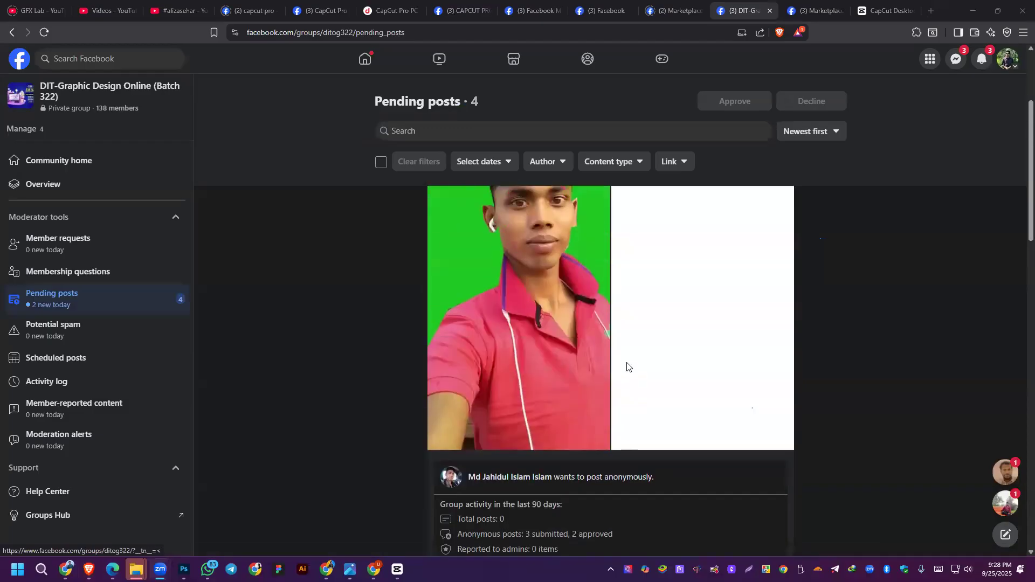
click(711, 301)
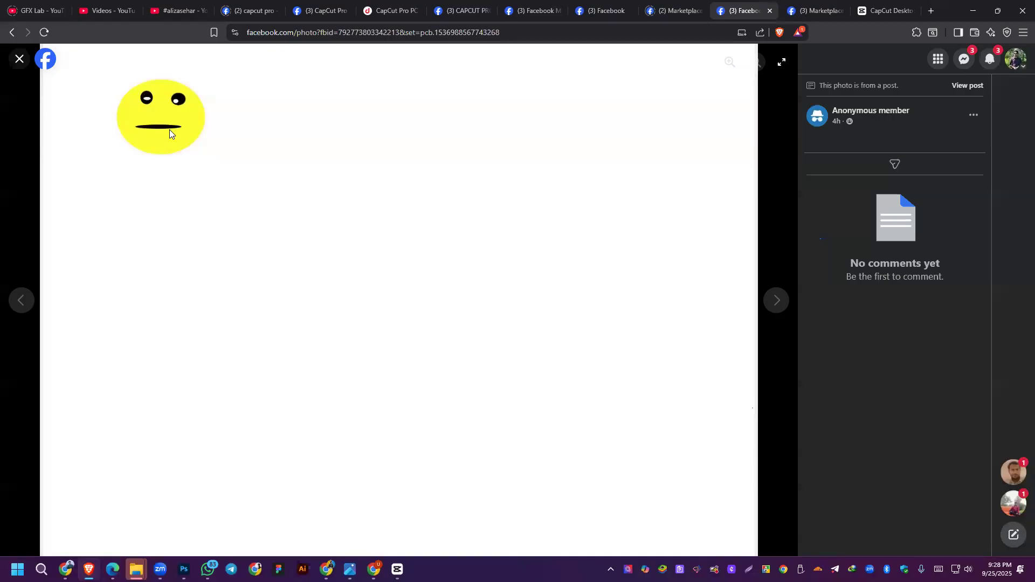
click(19, 61)
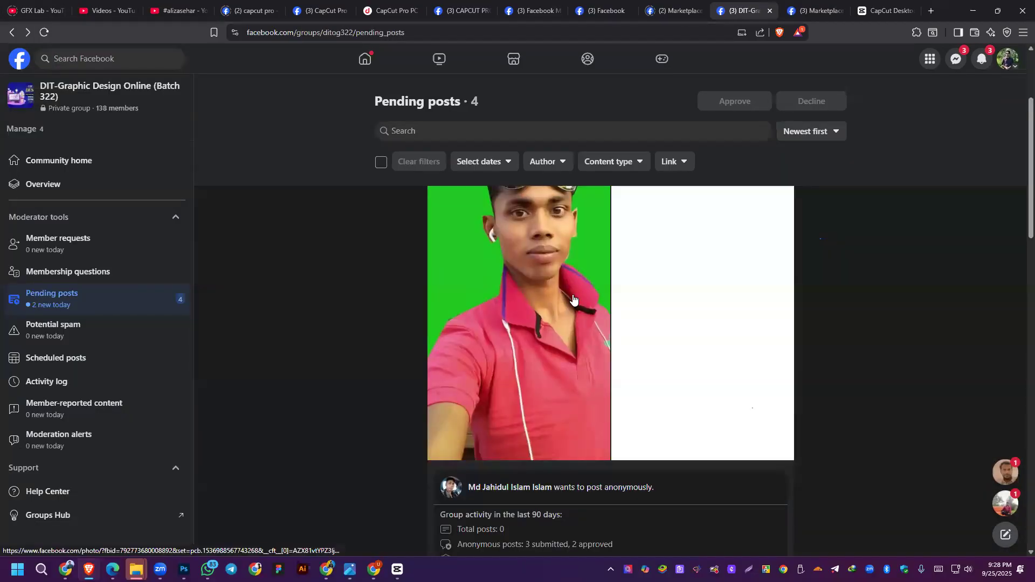
Step: Examine the images in the pending "Emoji, Building And Picture Background Remove Design" post at full size, plus the pending posts below it
scroll(574, 300, up, 8)
scroll(574, 300, down, 5)
scroll(556, 297, down, 4)
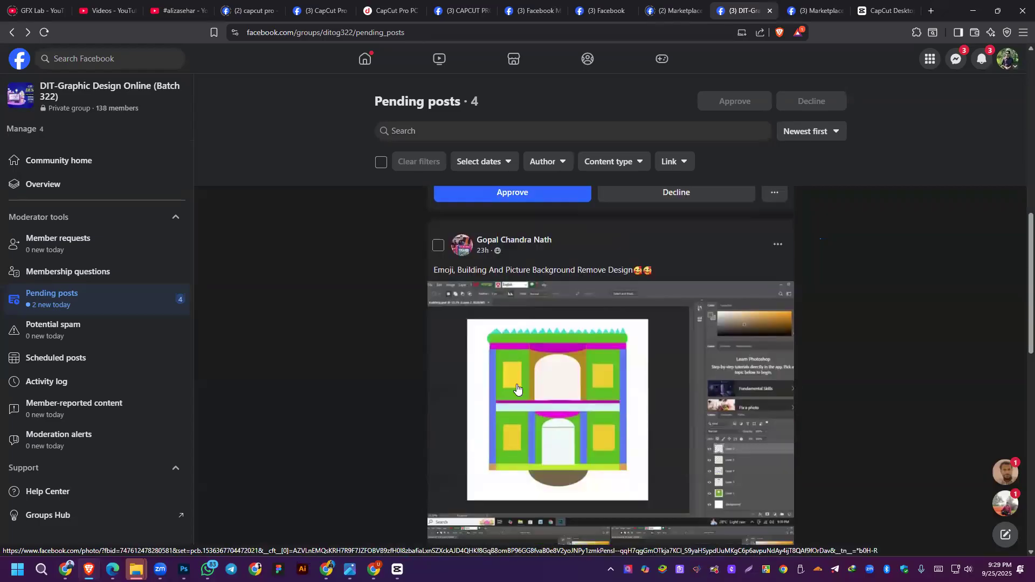
scroll(540, 299, up, 2)
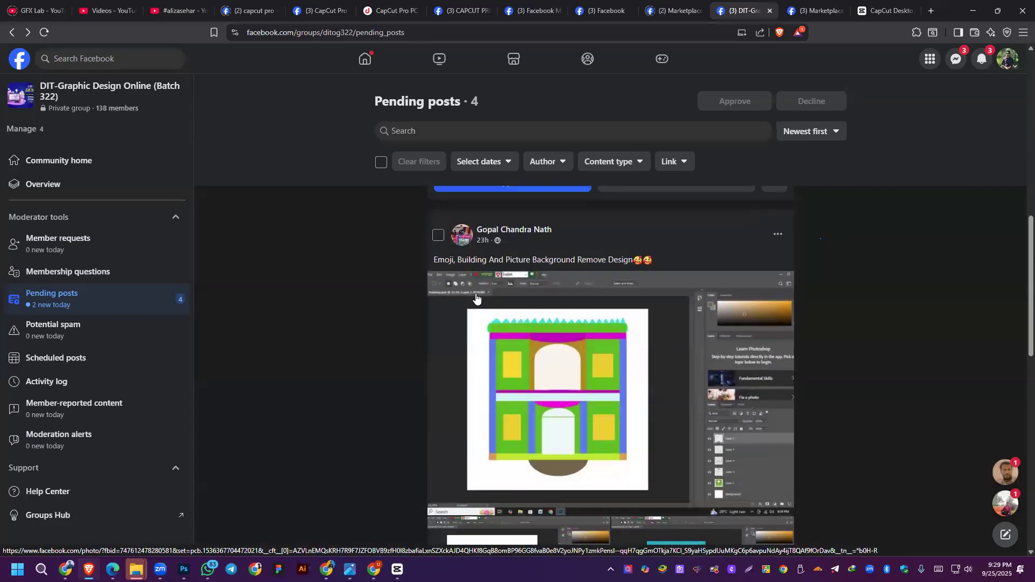
click(551, 389)
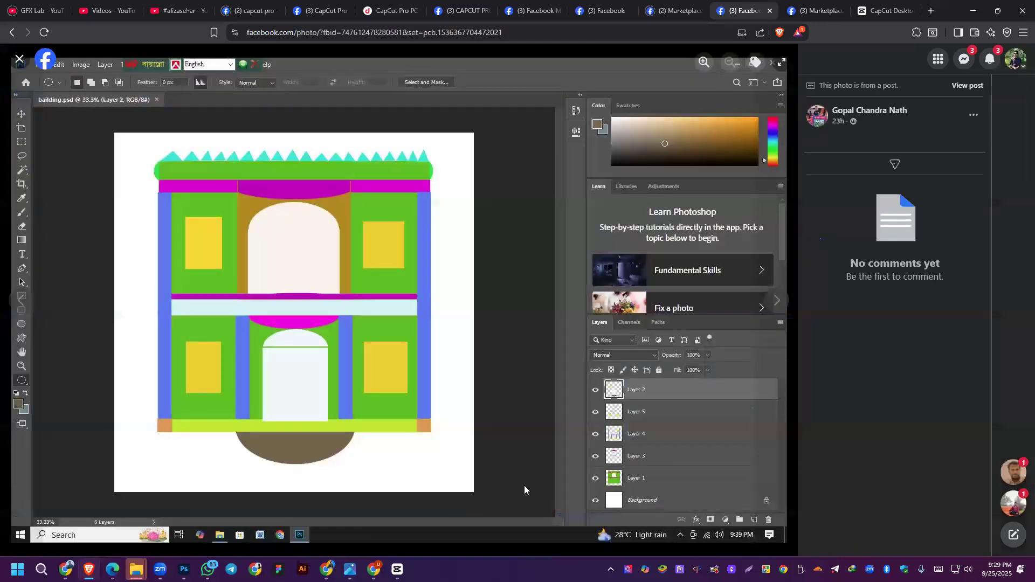
click(776, 305)
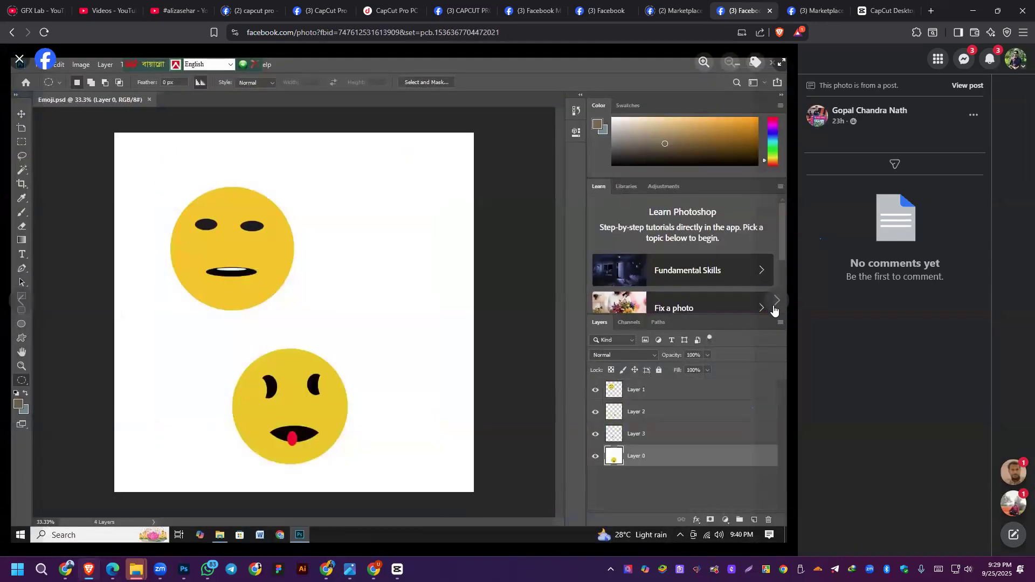
click(776, 302)
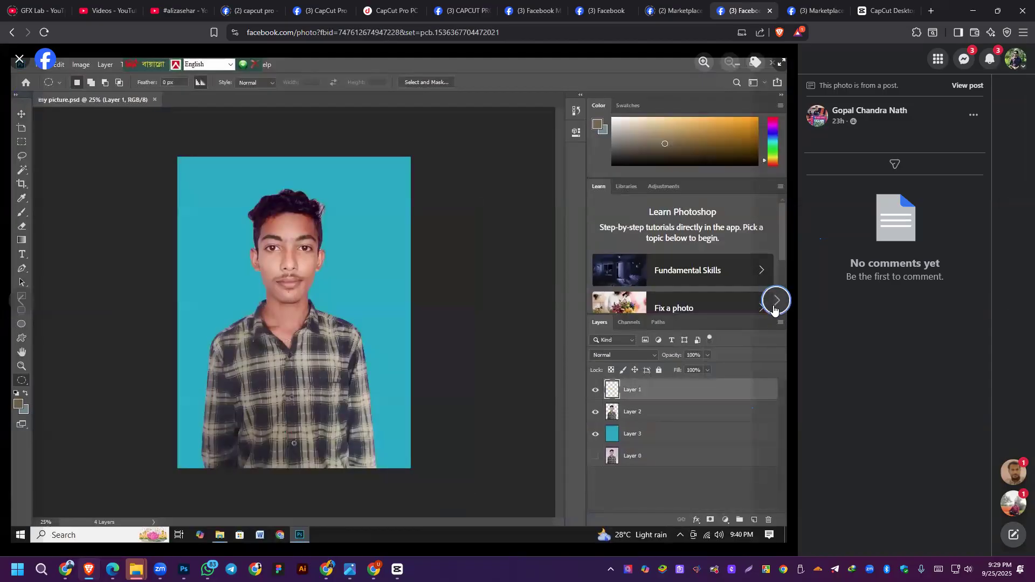
click(775, 303)
click(19, 59)
scroll(628, 342, down, 8)
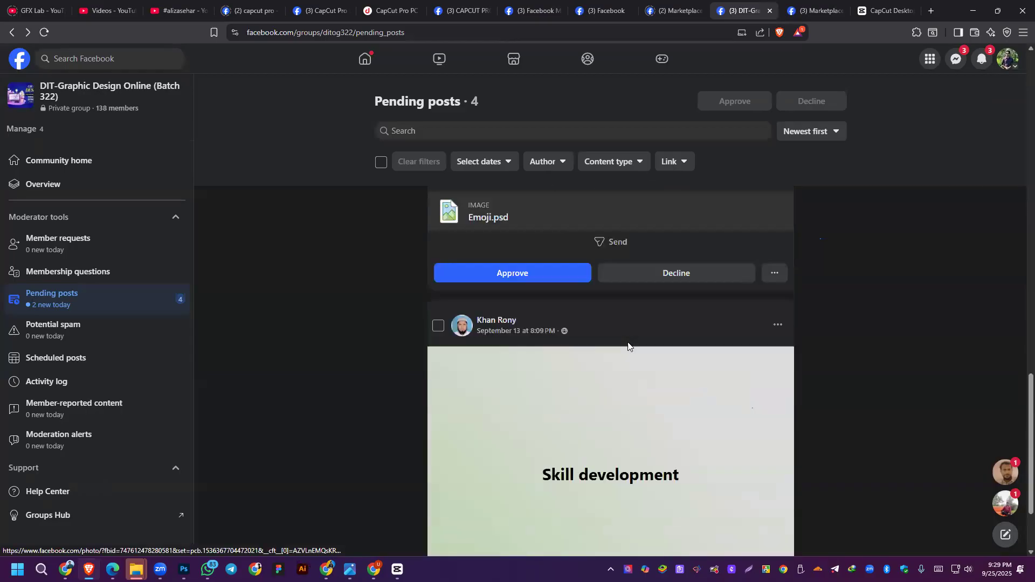
Step: Return to the group's community home and look through its feed posts
click(41, 162)
scroll(491, 268, down, 15)
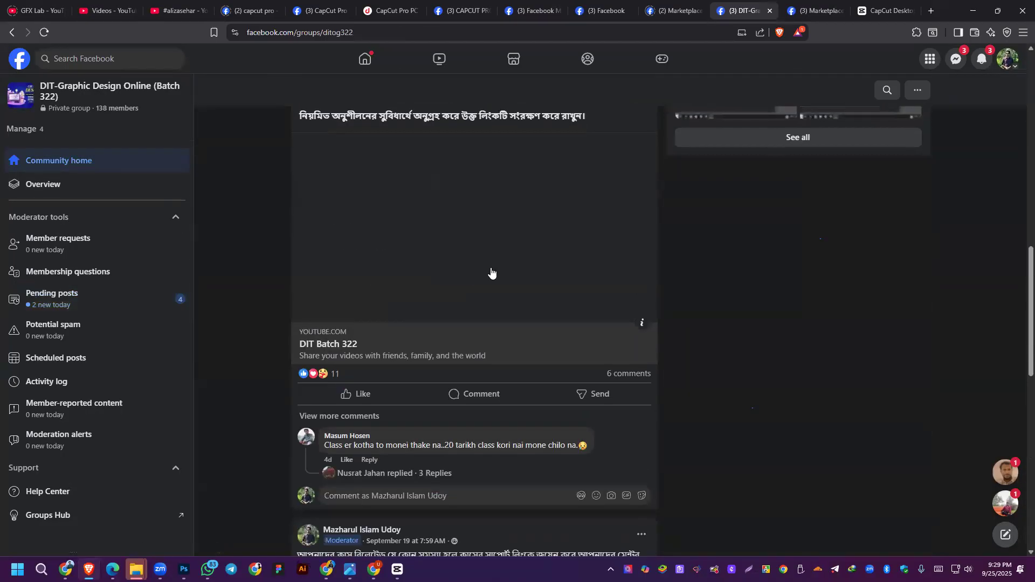
scroll(491, 269, up, 12)
scroll(313, 240, up, 3)
Step: Switch to a new Google Chrome window and open the Gmail inbox of its profile
key(super+d)
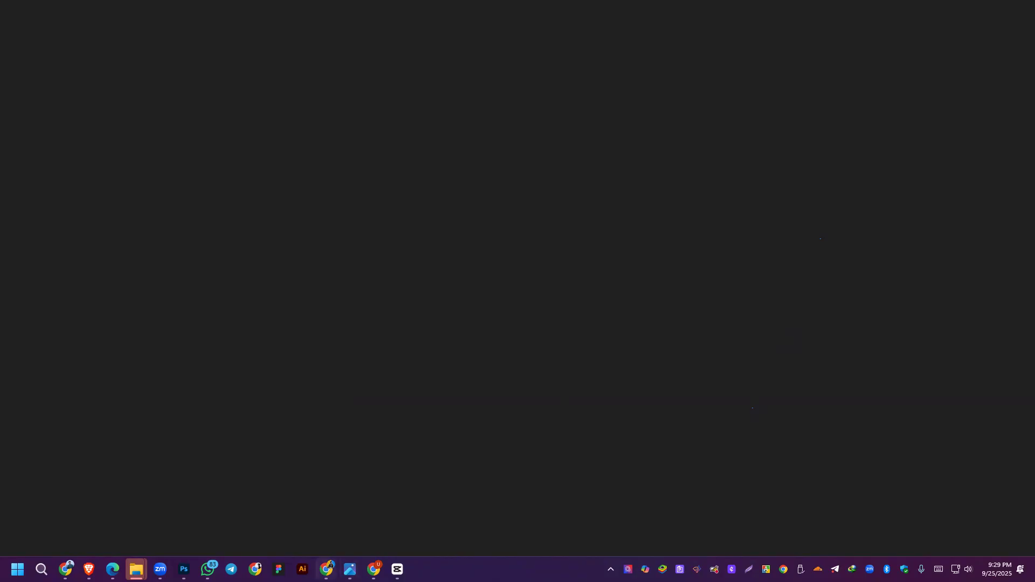
click(327, 559)
right_click(326, 570)
click(317, 549)
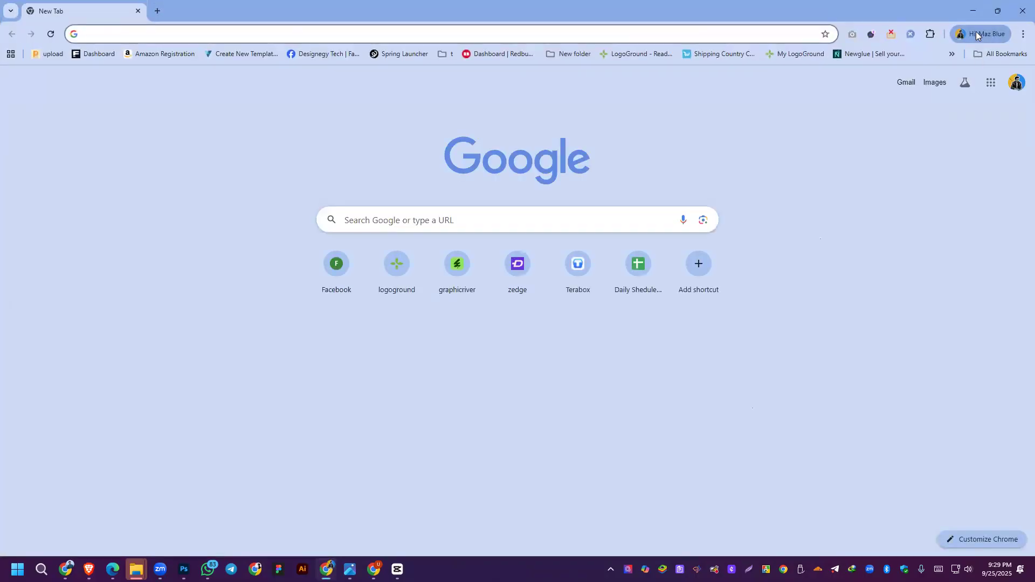
click(976, 31)
click(742, 157)
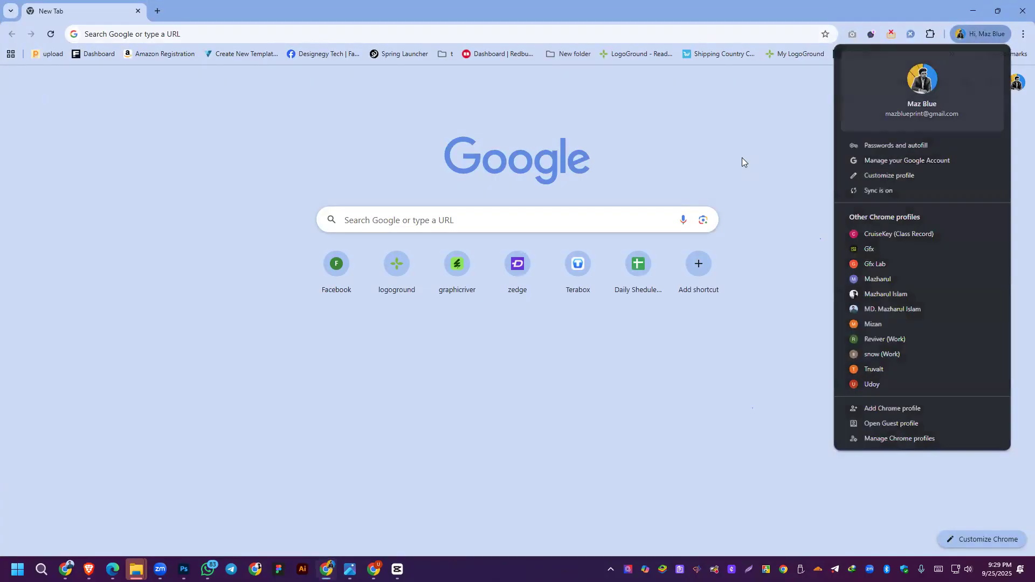
click(906, 81)
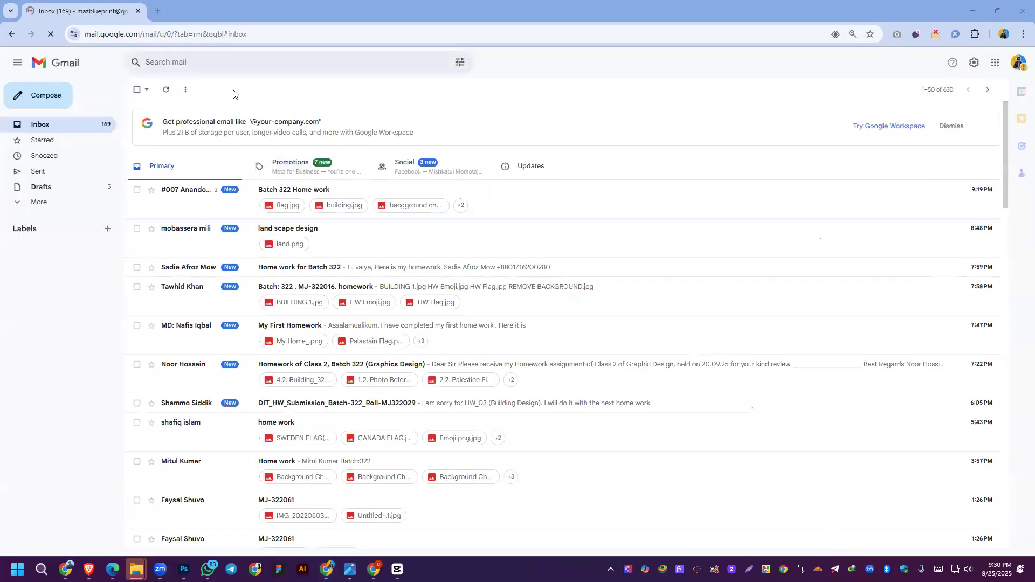
Step: Search the mailbox for the first student's copied e-mail username and open the "DIT Batch - 322 (Homework)" message
right_click(226, 62)
click(260, 193)
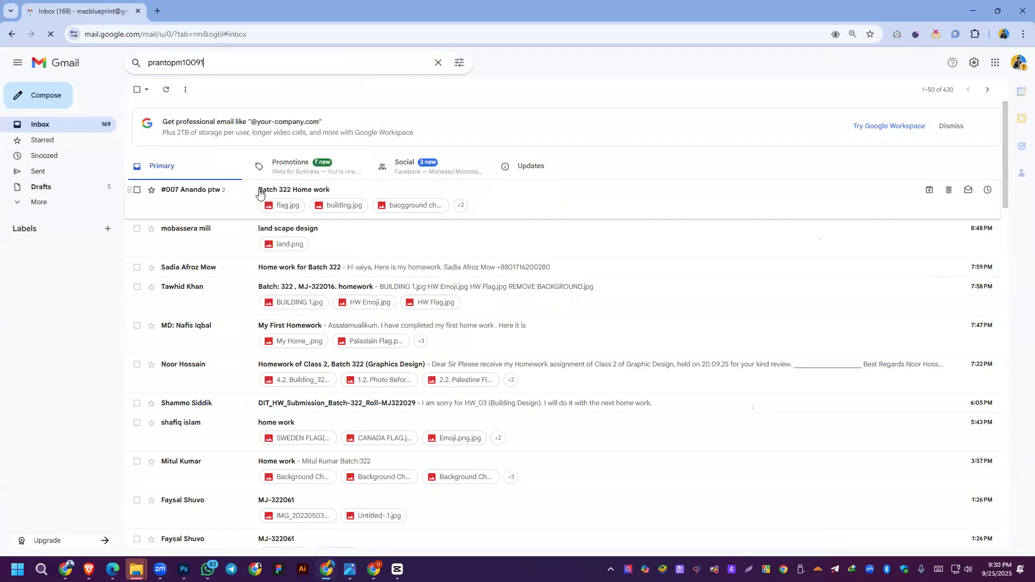
key(Return)
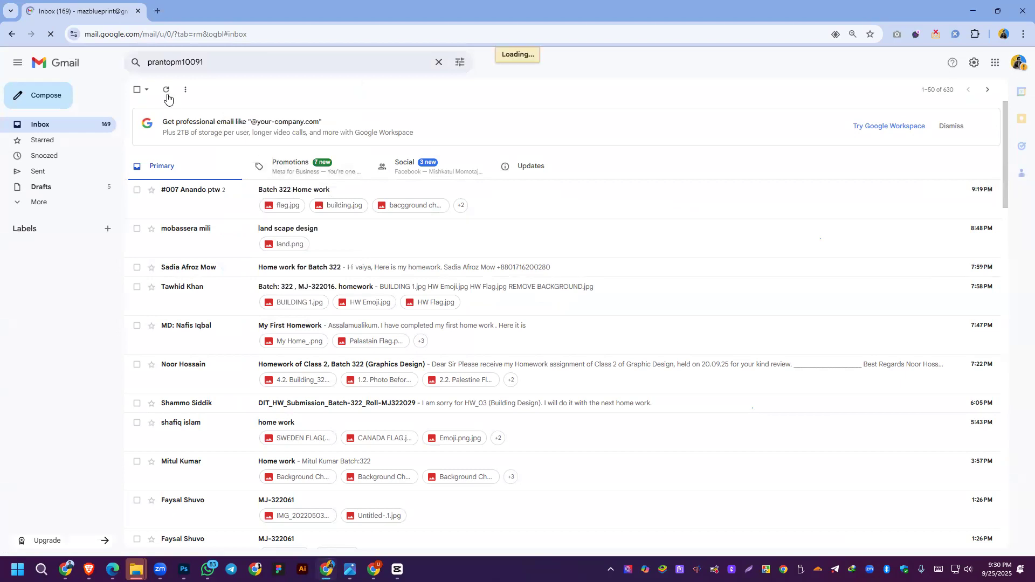
click(223, 63)
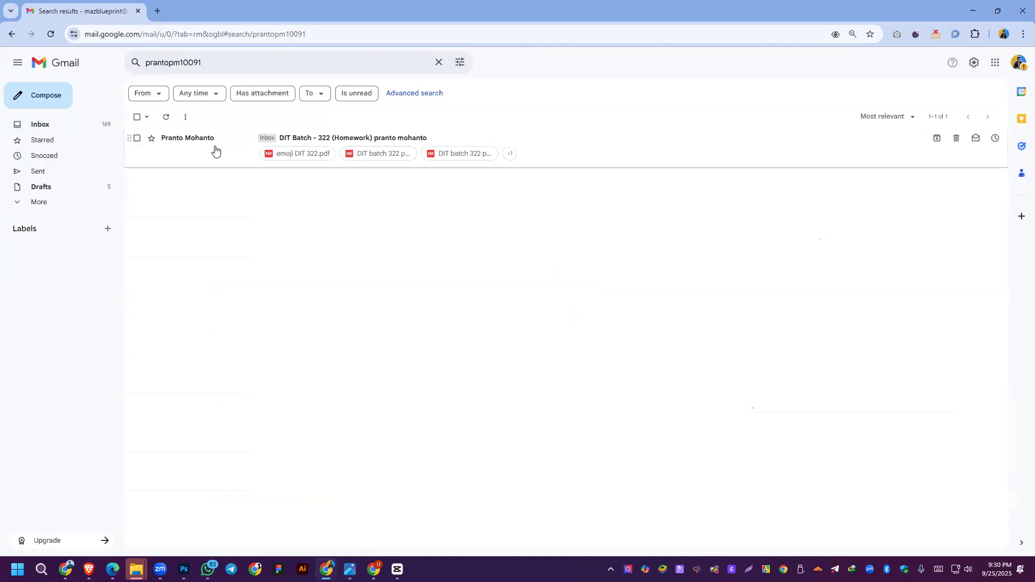
click(285, 140)
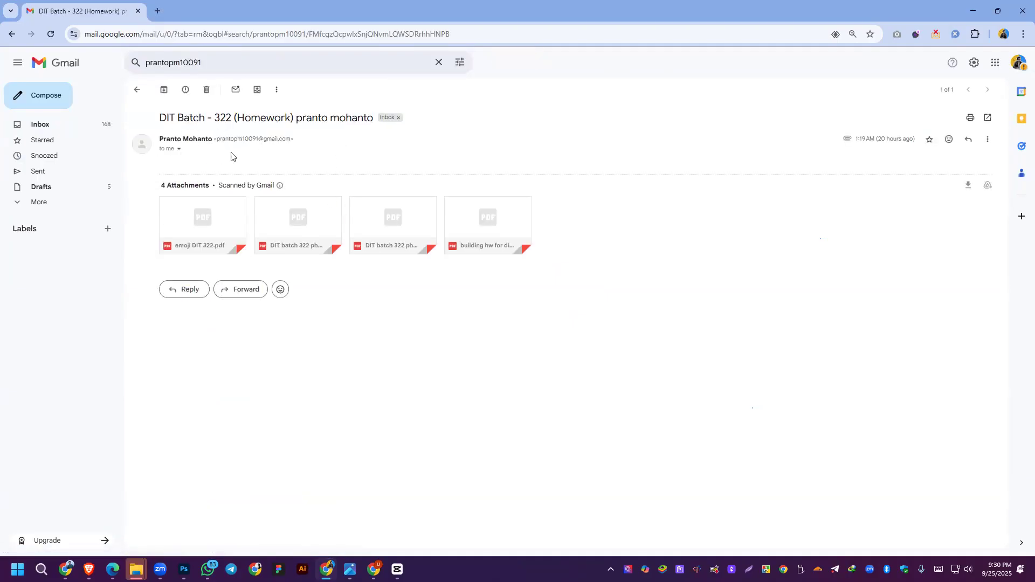
Step: Preview the message's PDF attachments from emoji DIT 322.pdf to building hw for dit 322.pdf and return to the search results
mouse_move(205, 226)
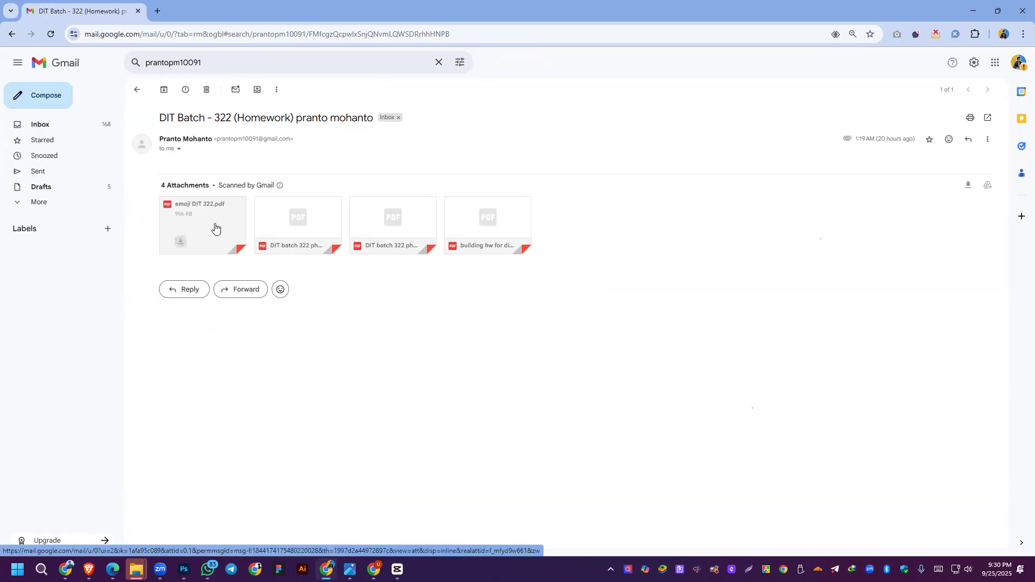
click(215, 227)
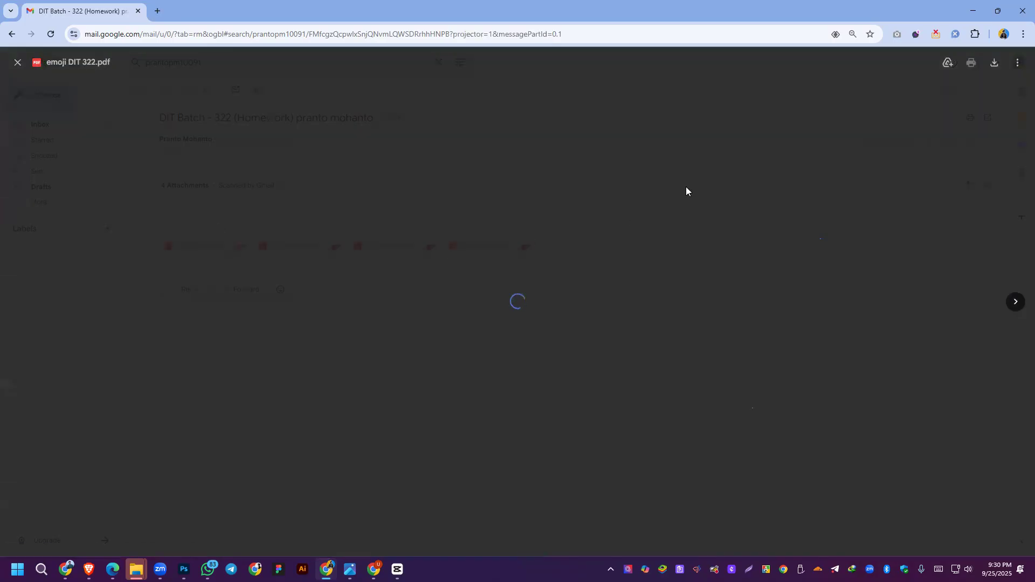
click(1015, 311)
click(1015, 302)
click(1015, 302)
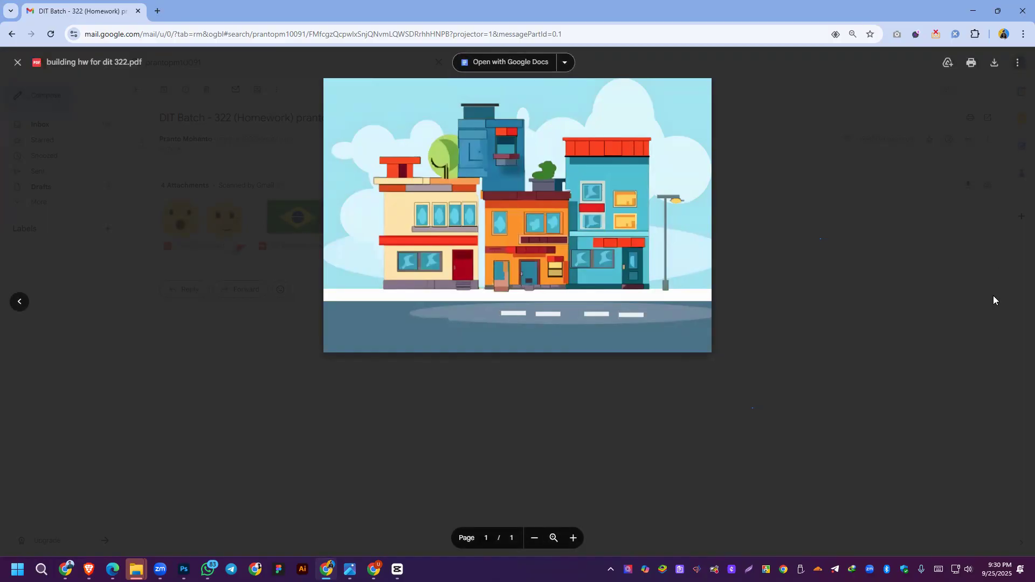
click(413, 381)
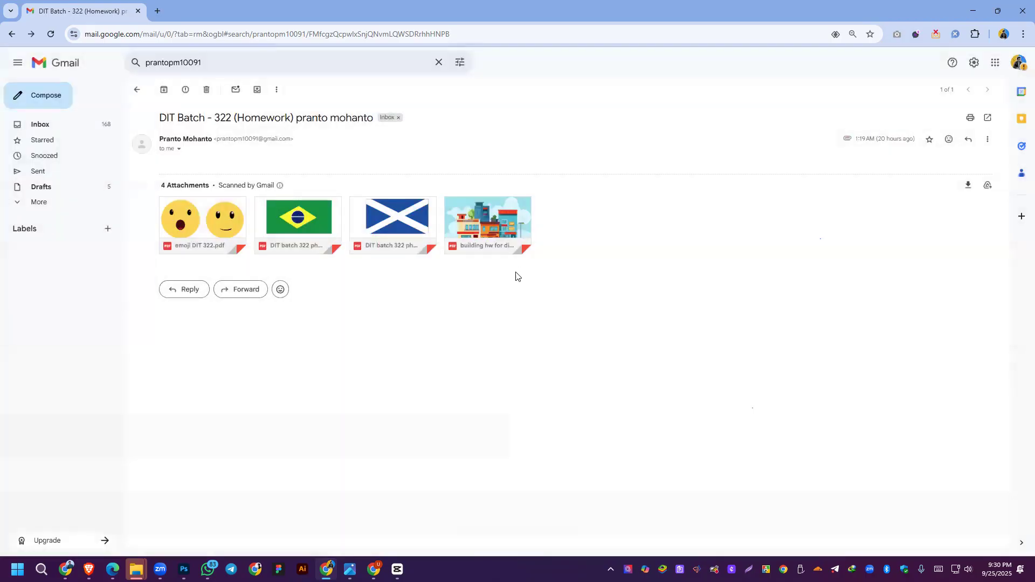
key(alt+Left)
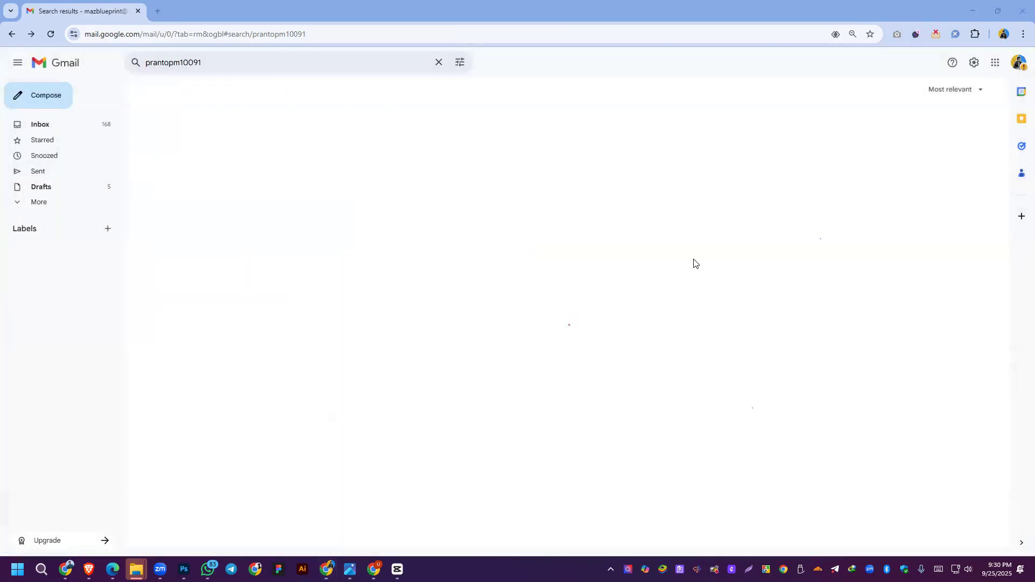
Step: Replace the mail search with the second student's copied e-mail username and open the "HW -322" message
click(289, 63)
key(ctrl+a)
right_click(289, 64)
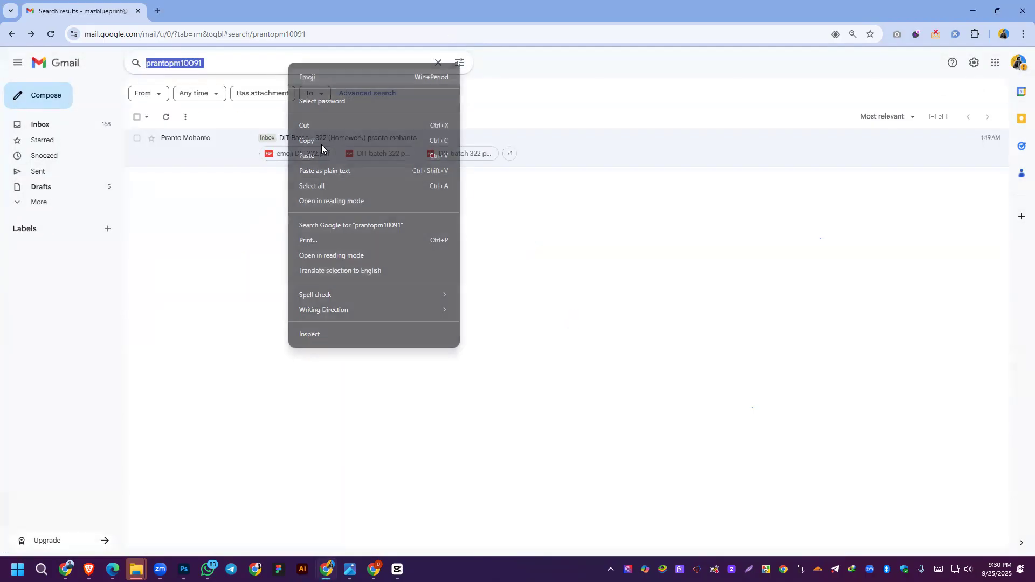
click(307, 156)
key(Return)
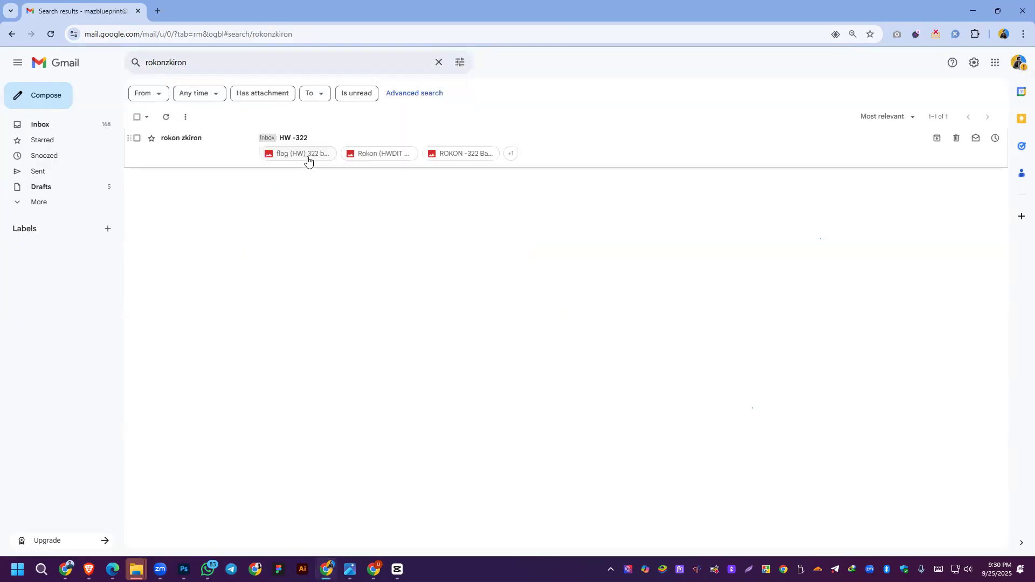
click(310, 139)
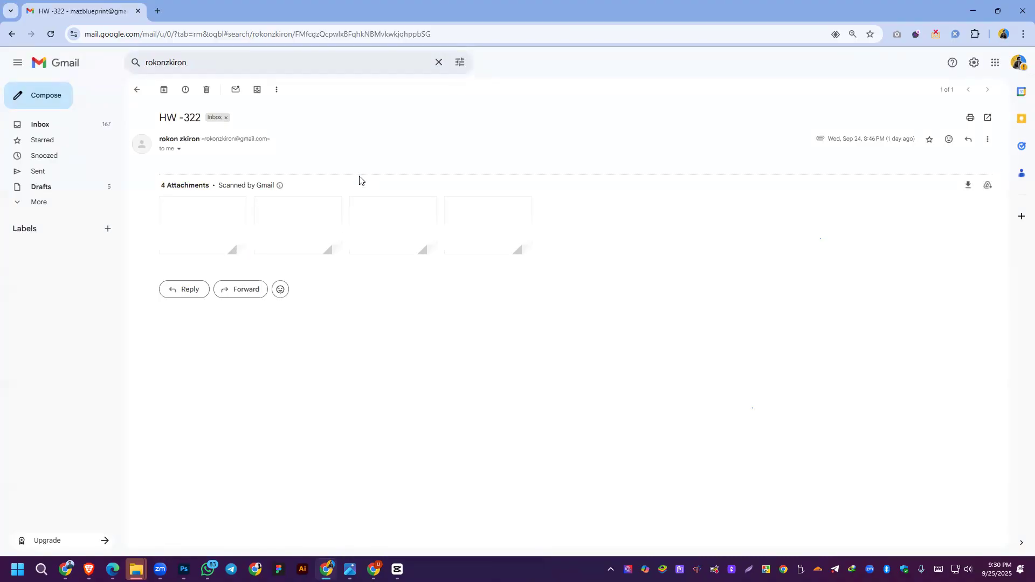
Step: Preview the second student's flag, emoji, hospital building and background-change portrait images at full size, and close the preview
mouse_move(174, 246)
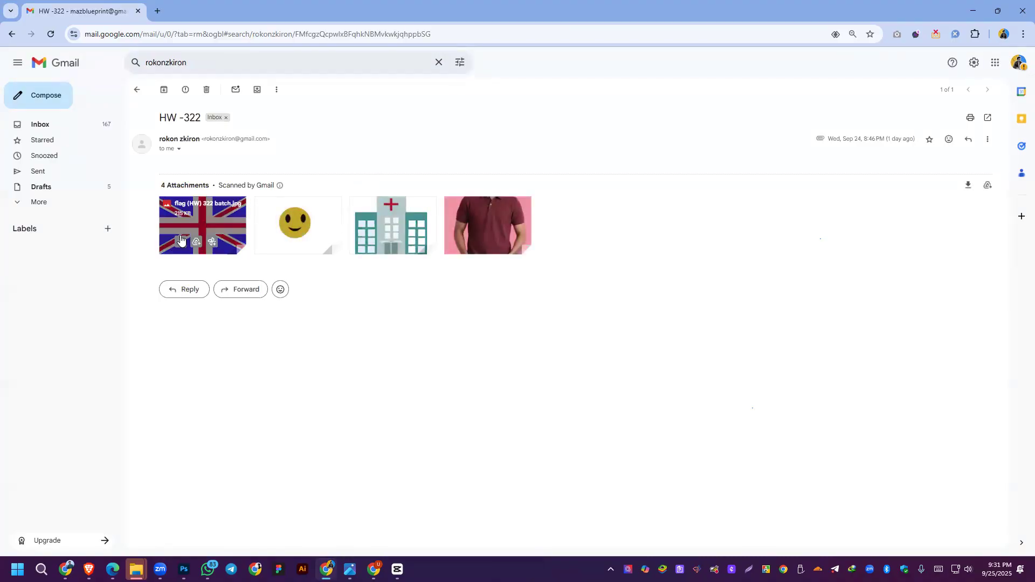
click(207, 225)
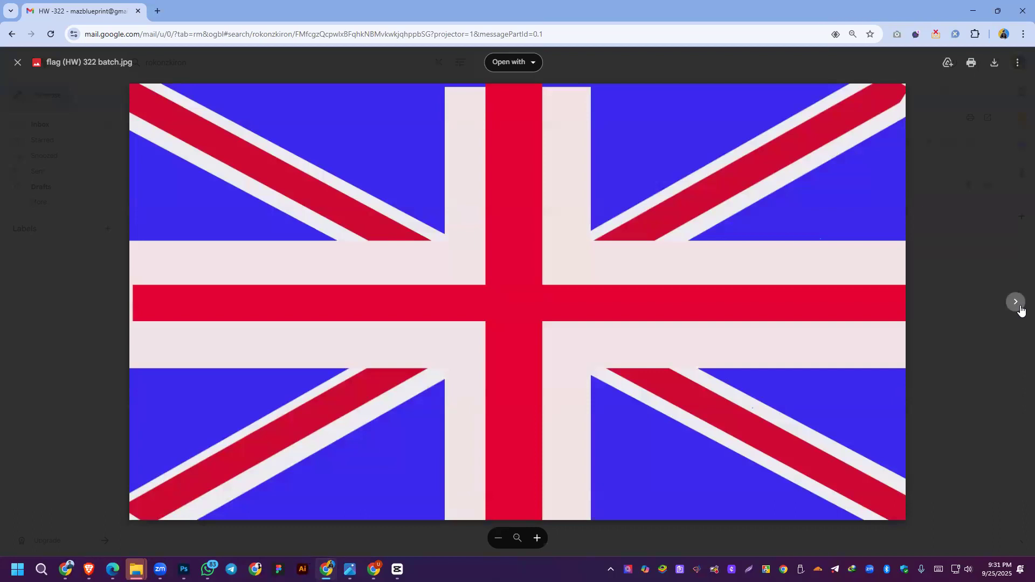
click(1016, 302)
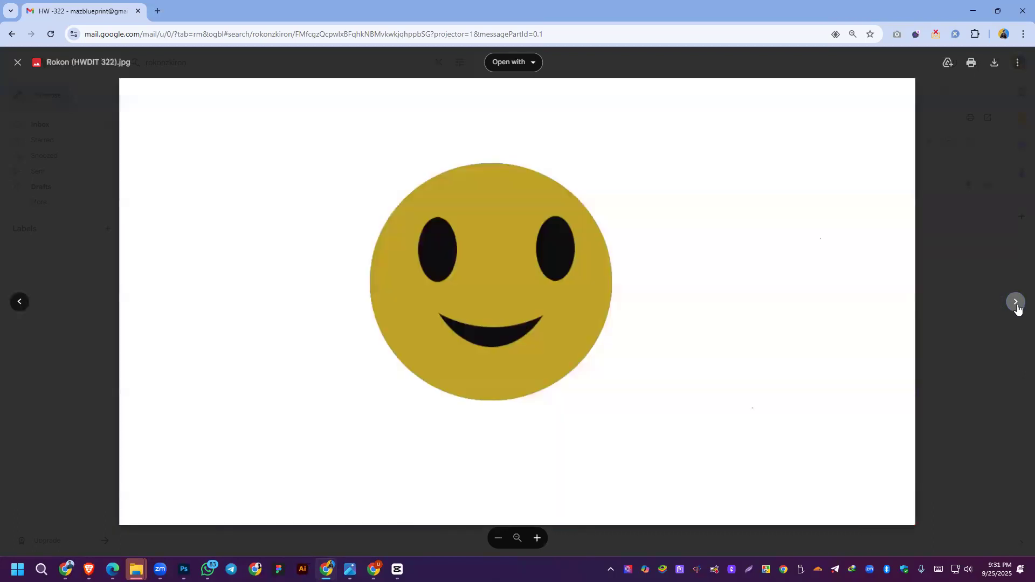
click(1016, 303)
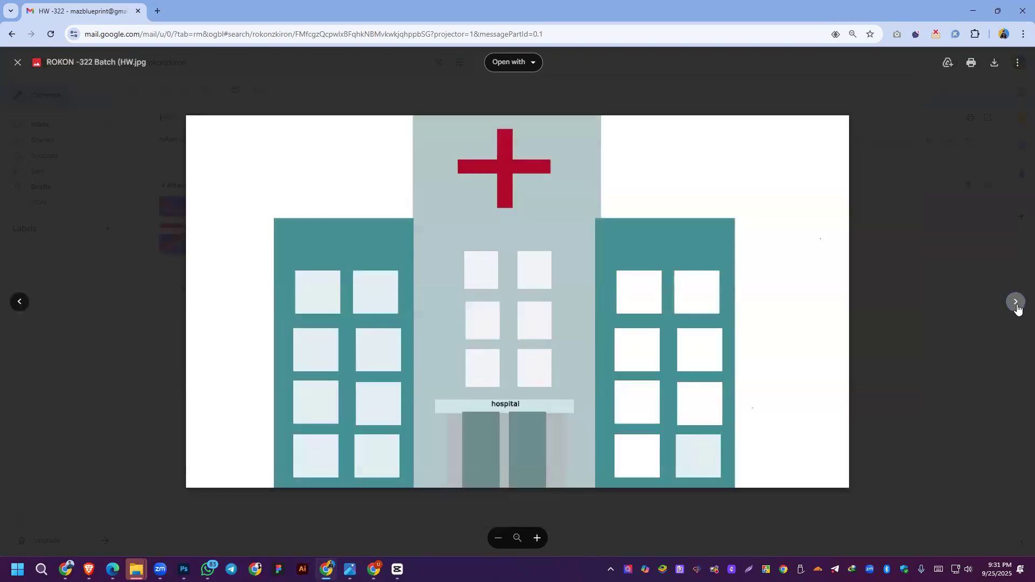
click(1016, 302)
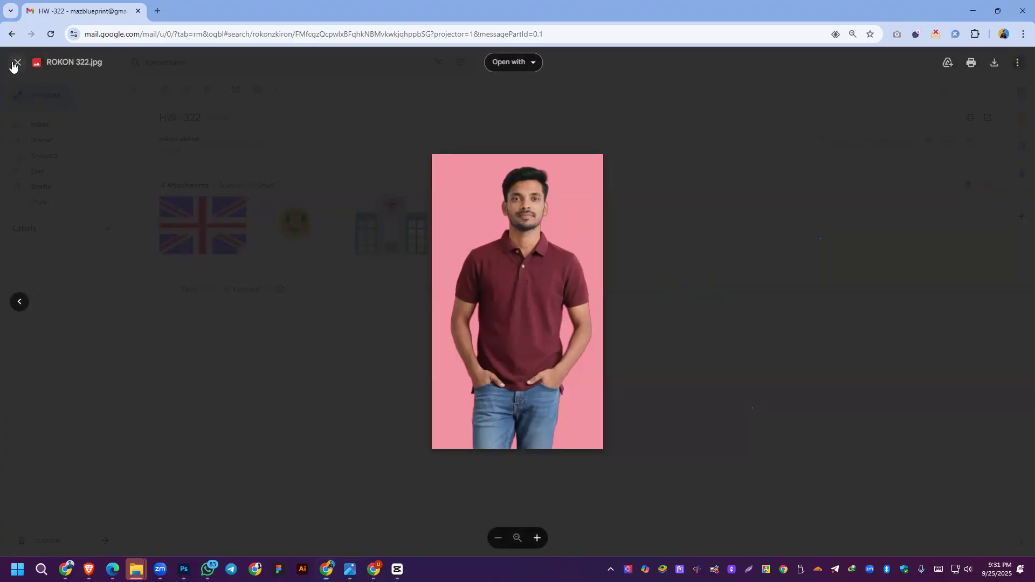
click(13, 63)
Step: Replace the mail search with the third student's copied e-mail username and open the Batch-322 homework submission message
double_click(229, 63)
right_click(229, 65)
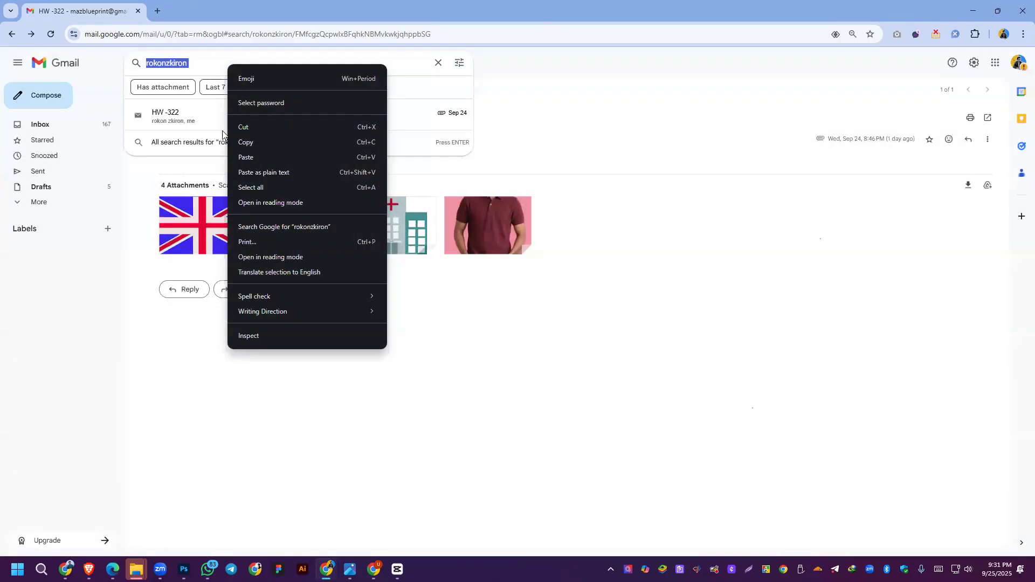
click(247, 157)
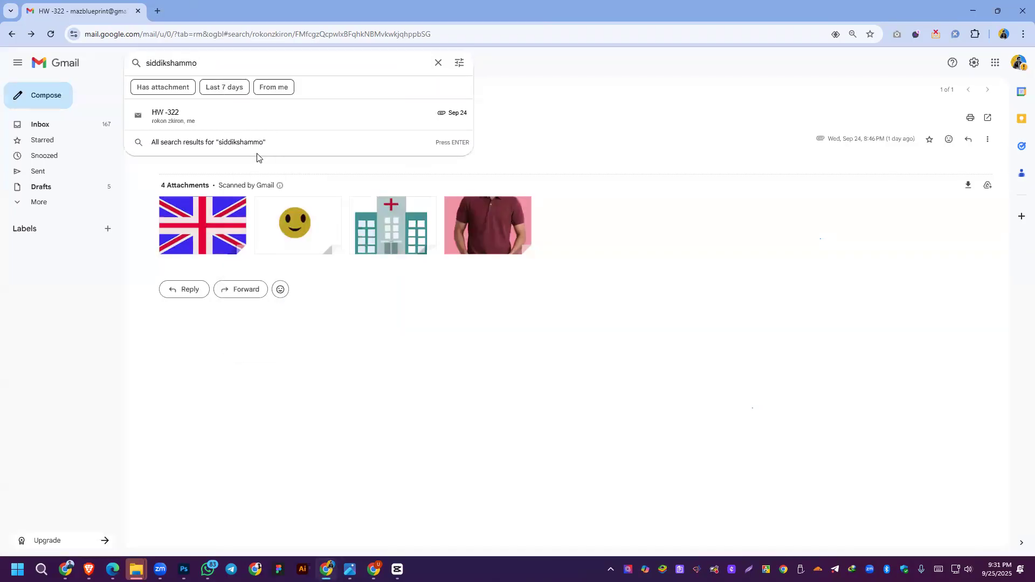
key(Return)
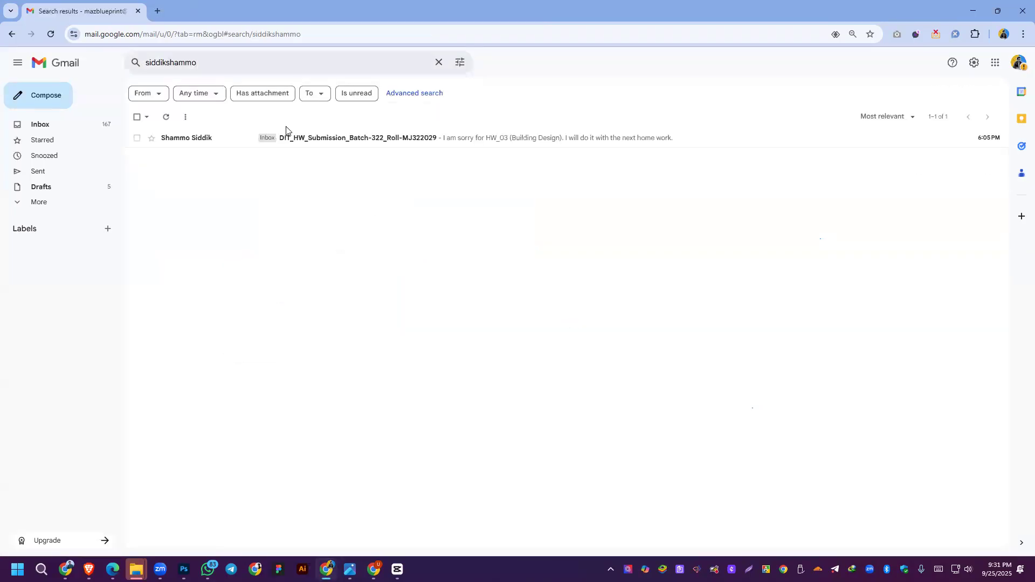
click(301, 145)
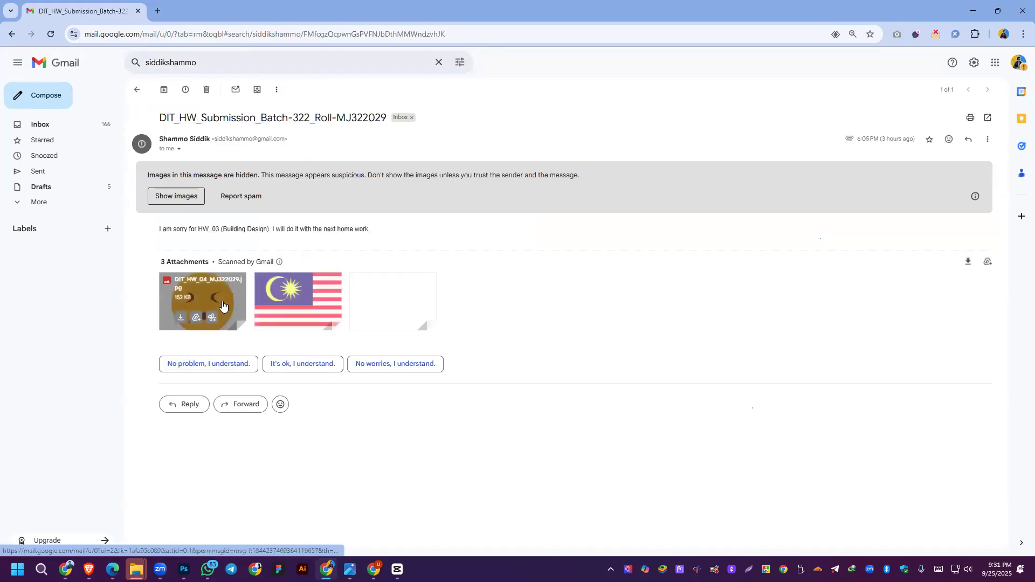
Step: Preview the third student's emoji, flag and background-change portrait attachments at full size
click(275, 306)
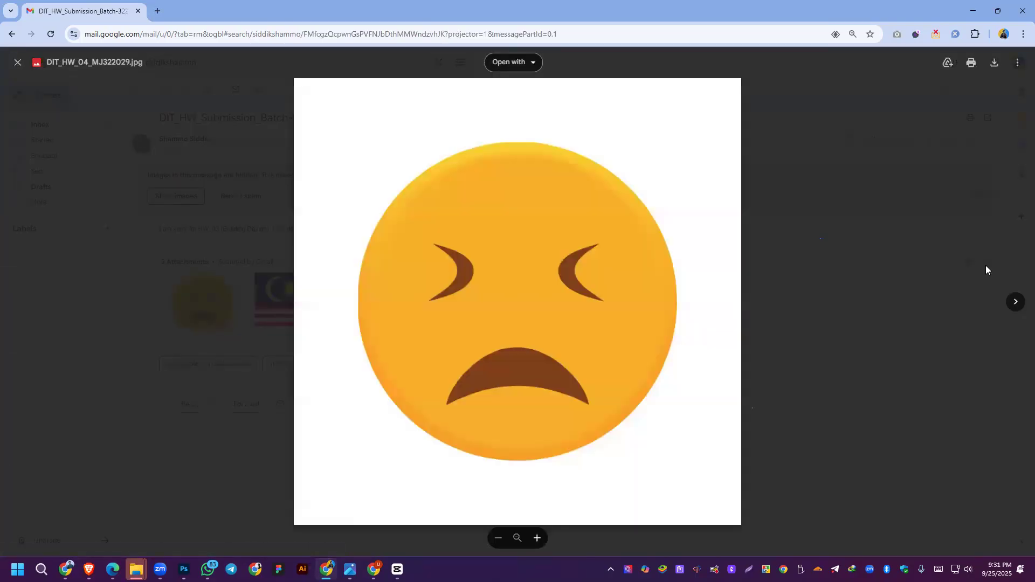
click(1005, 295)
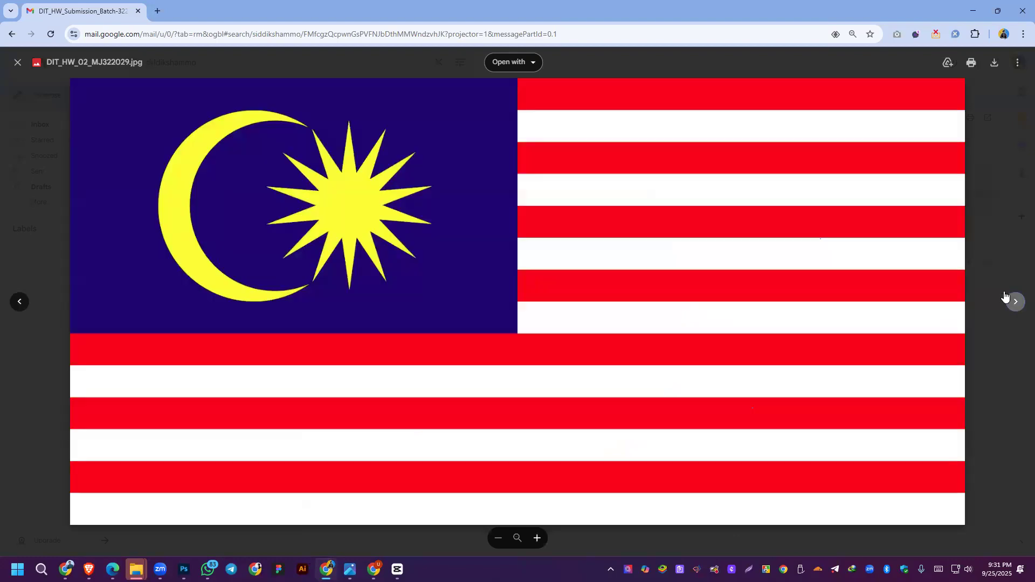
click(1006, 296)
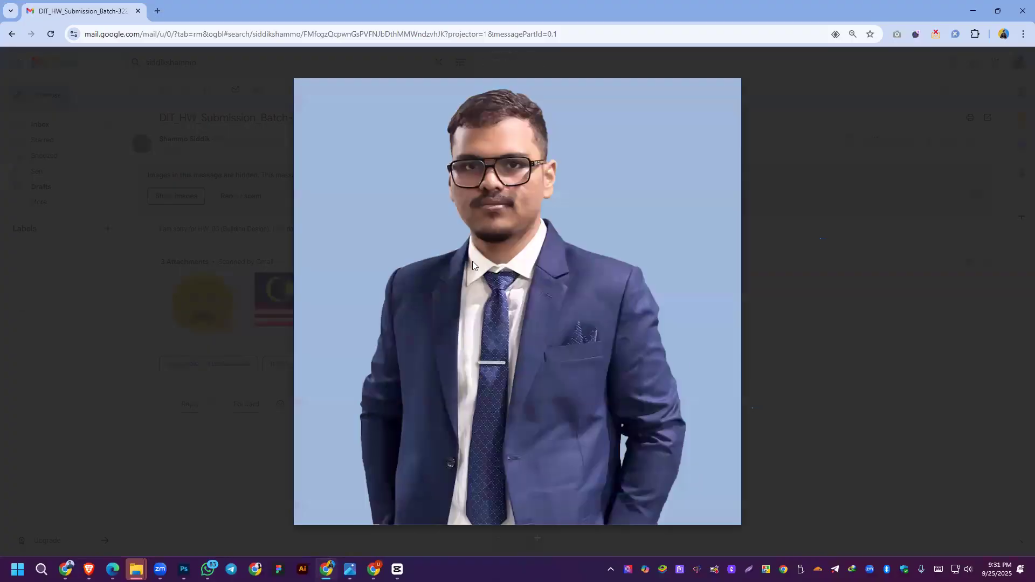
Step: Close the portrait preview, replace the mail search with the fourth student's copied e-mail username, and open the "building (HW)" message
click(989, 317)
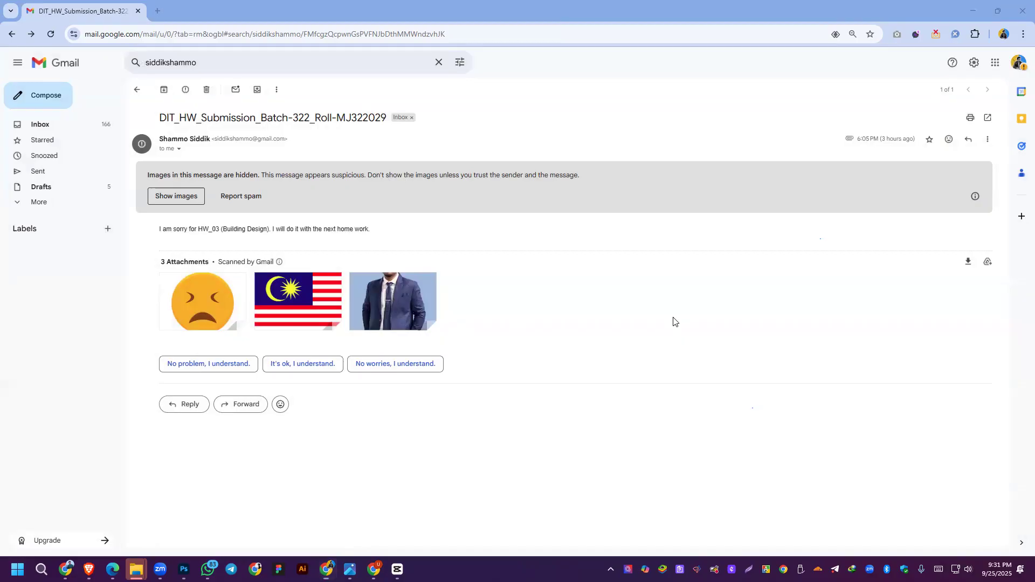
click(279, 62)
double_click(279, 61)
right_click(278, 62)
click(302, 154)
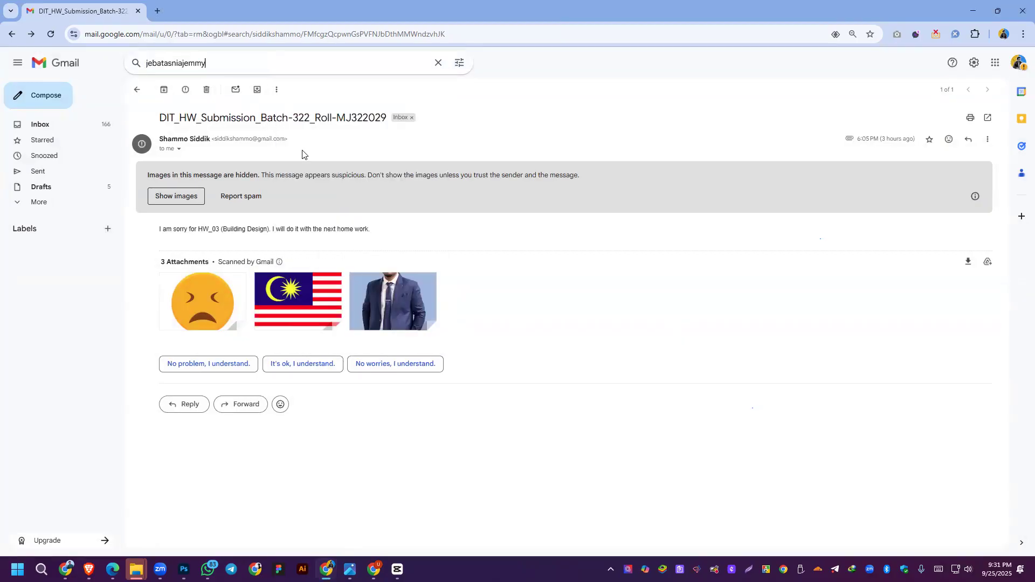
key(Return)
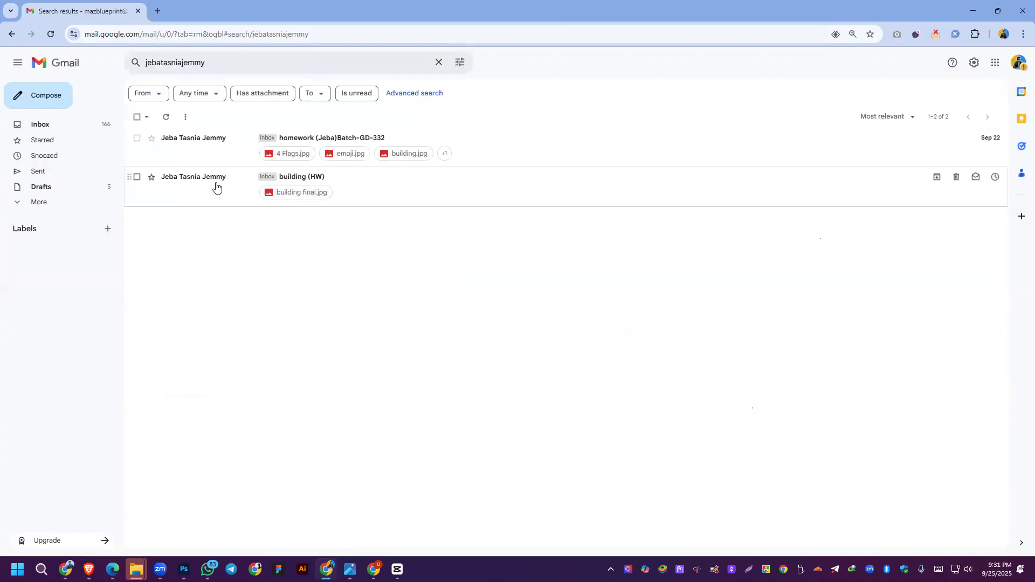
click(216, 183)
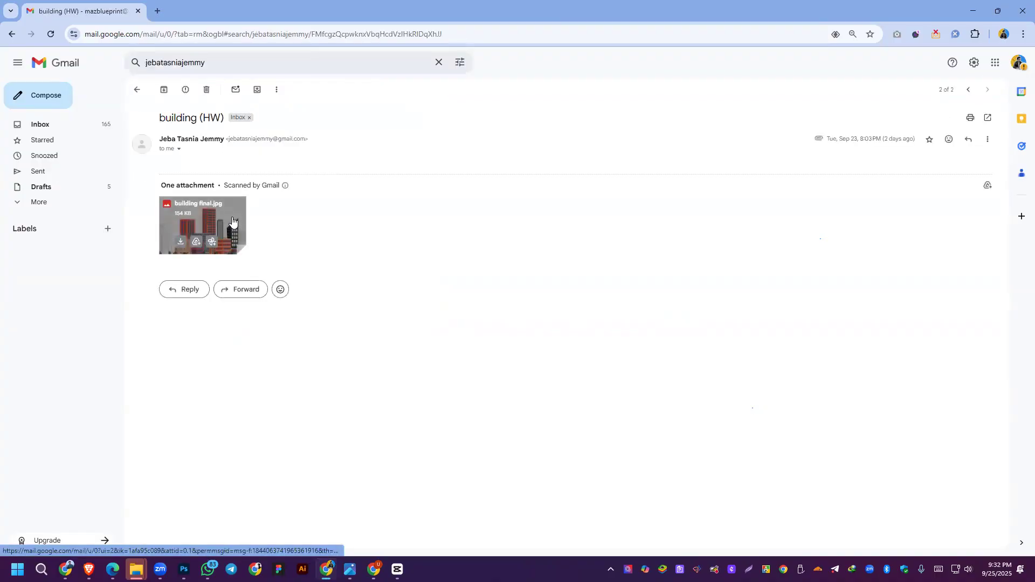
Step: Preview the building final.jpg attachment at full size, and open the fourth student's other message, the Batch-GD-332 homework
click(233, 221)
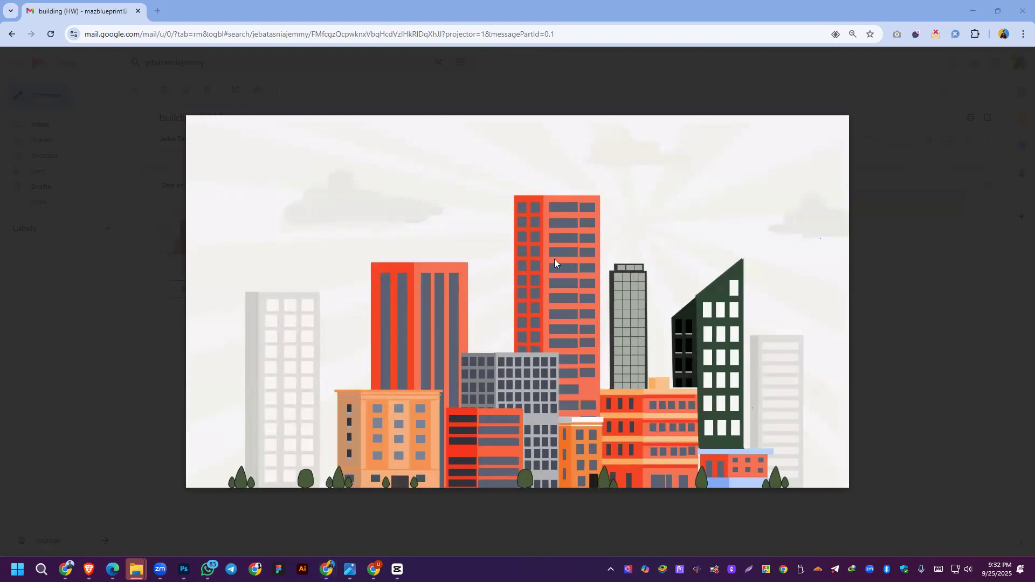
key(Escape)
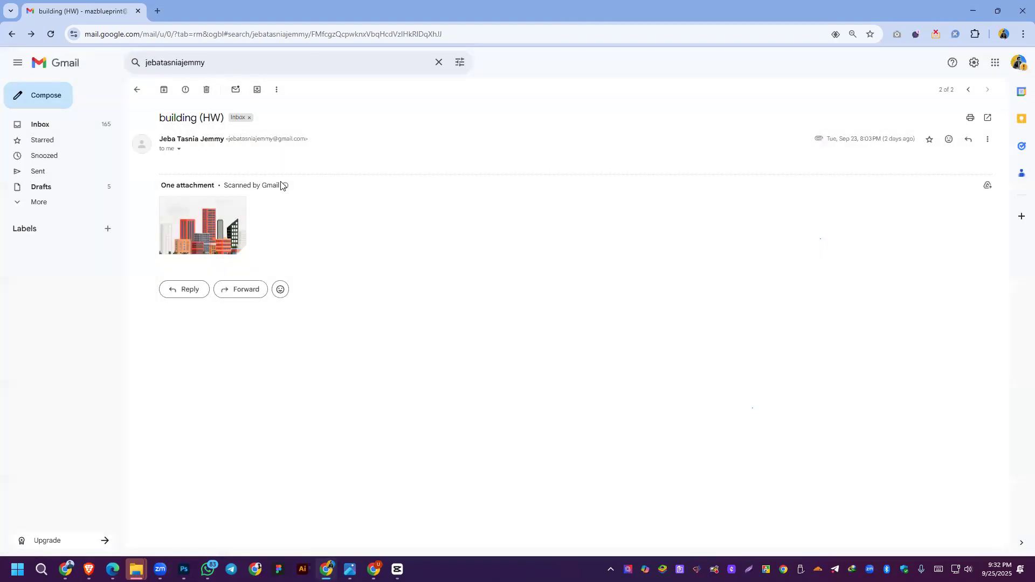
key(alt+Left)
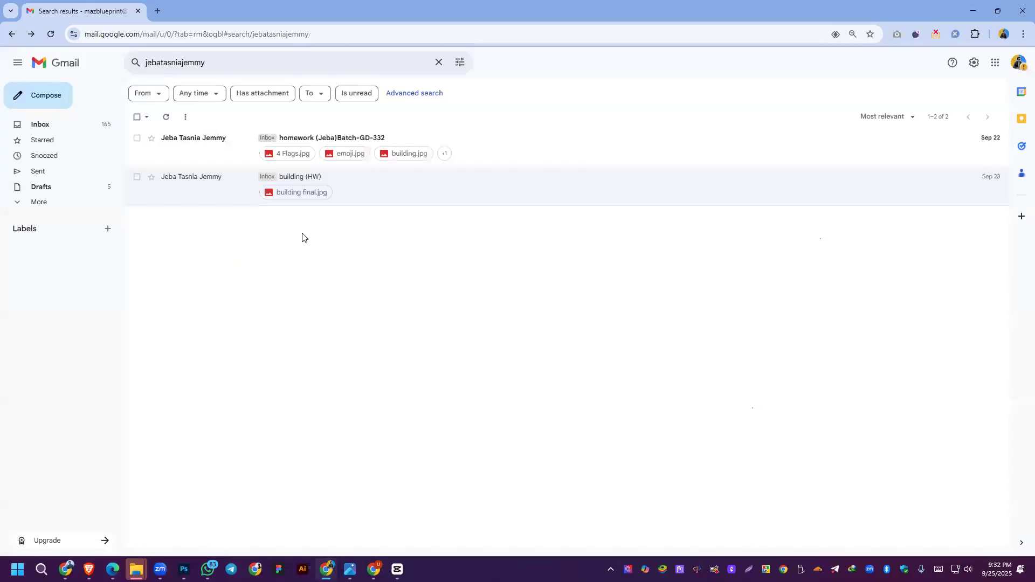
click(198, 149)
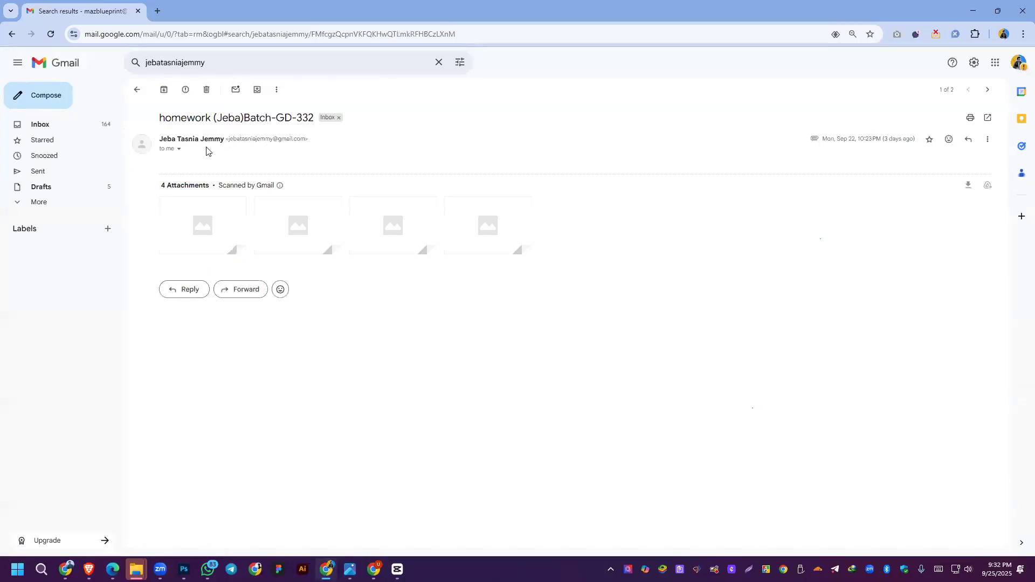
Step: Preview the fourth student's four flags, emoji, building and cat attachments at full size, and close the preview
click(221, 220)
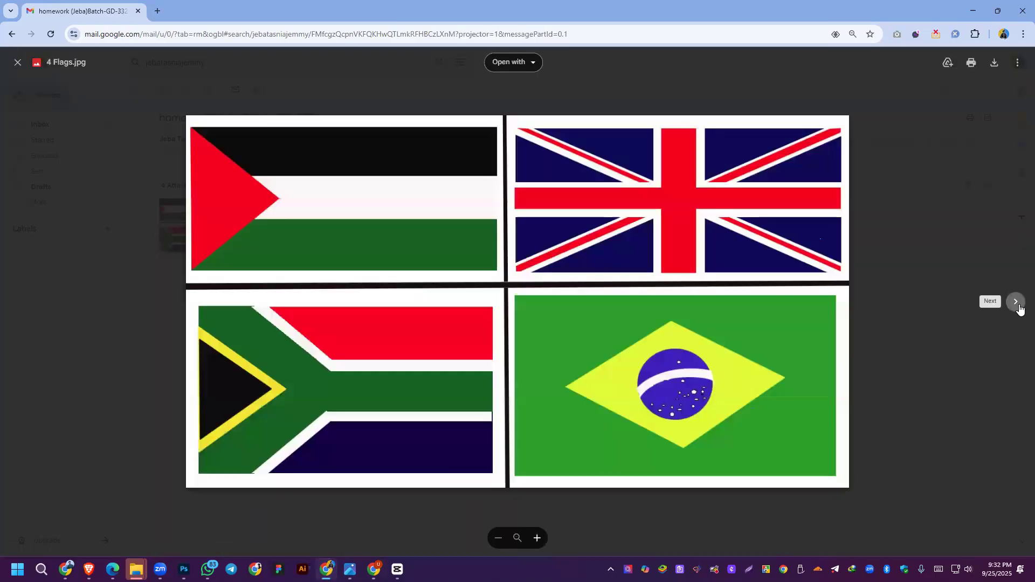
click(1016, 302)
click(1016, 302)
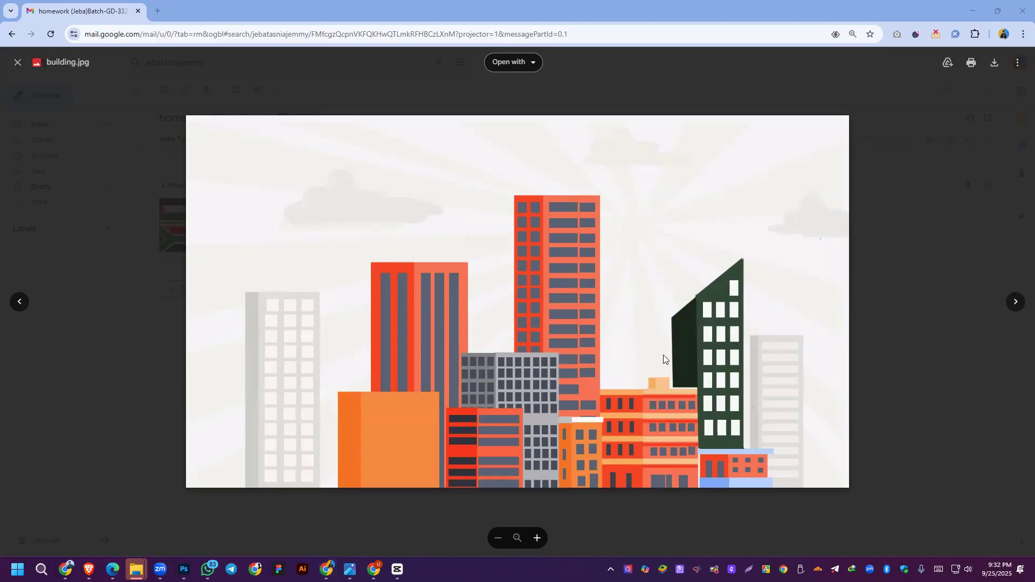
click(1015, 302)
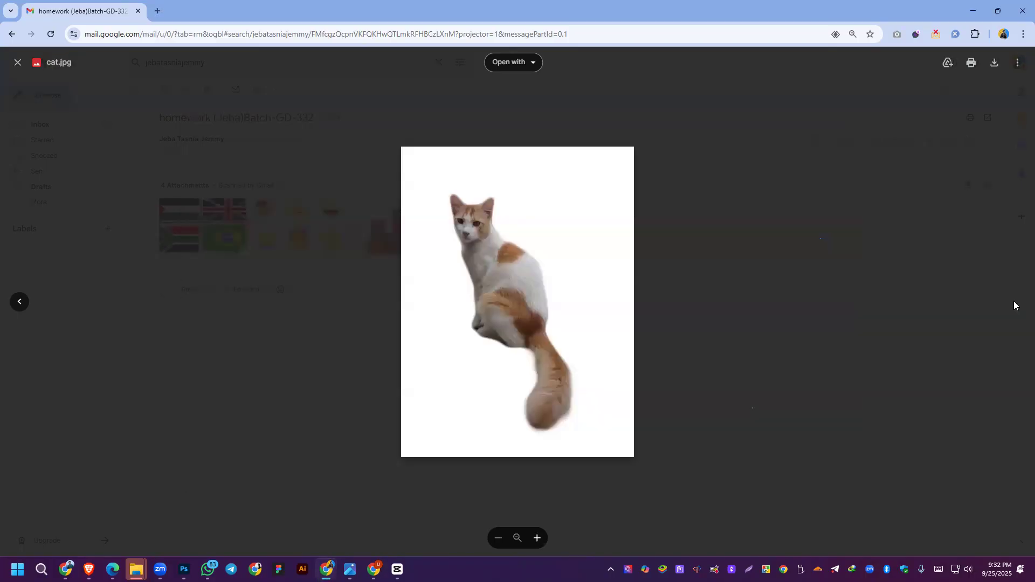
click(18, 63)
Step: Replace the mail search with the fifth student's copied e-mail username and open the "Batch no-322" homework message
key(alt+Tab)
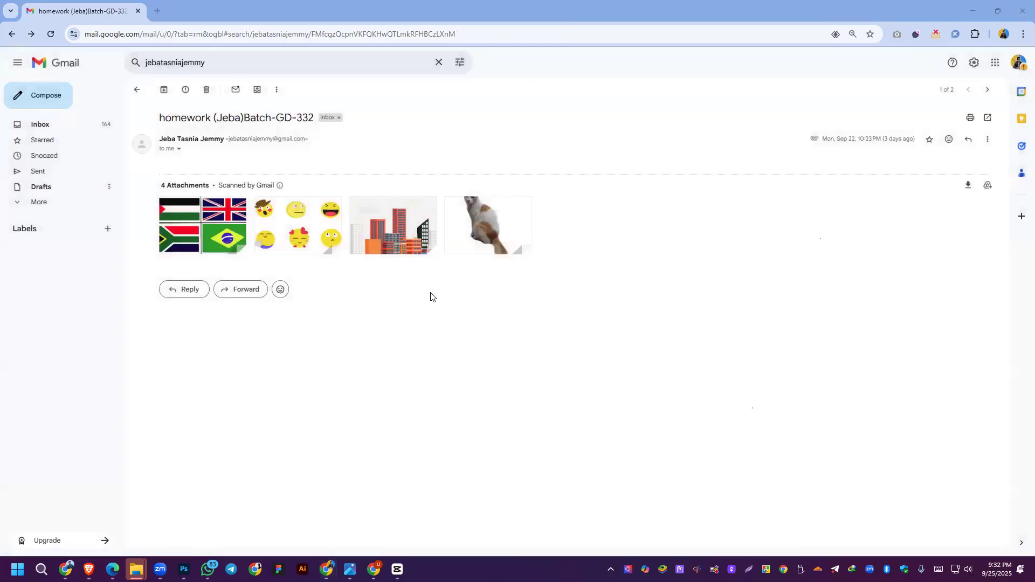
click(227, 63)
right_click(227, 63)
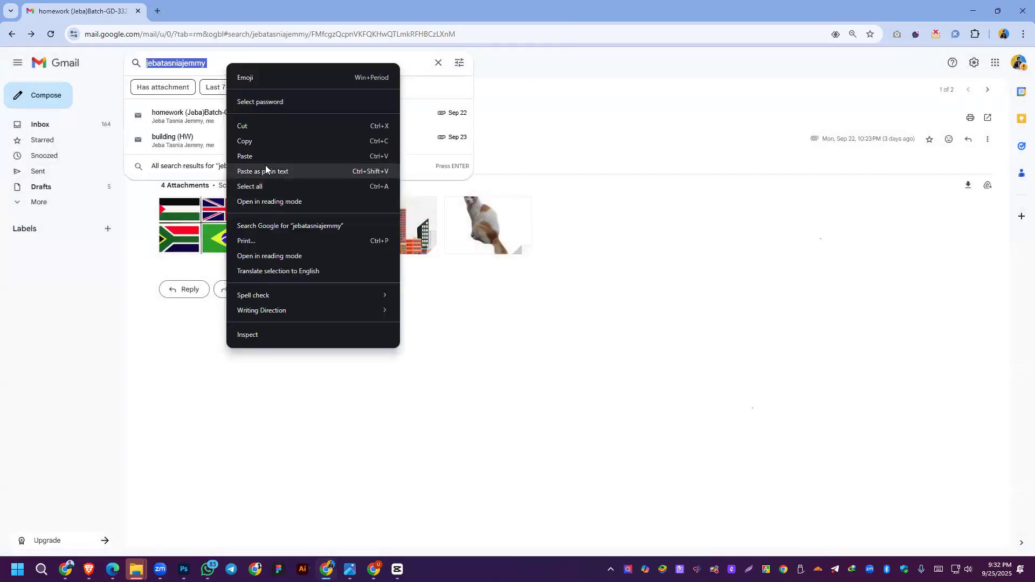
click(257, 154)
key(Return)
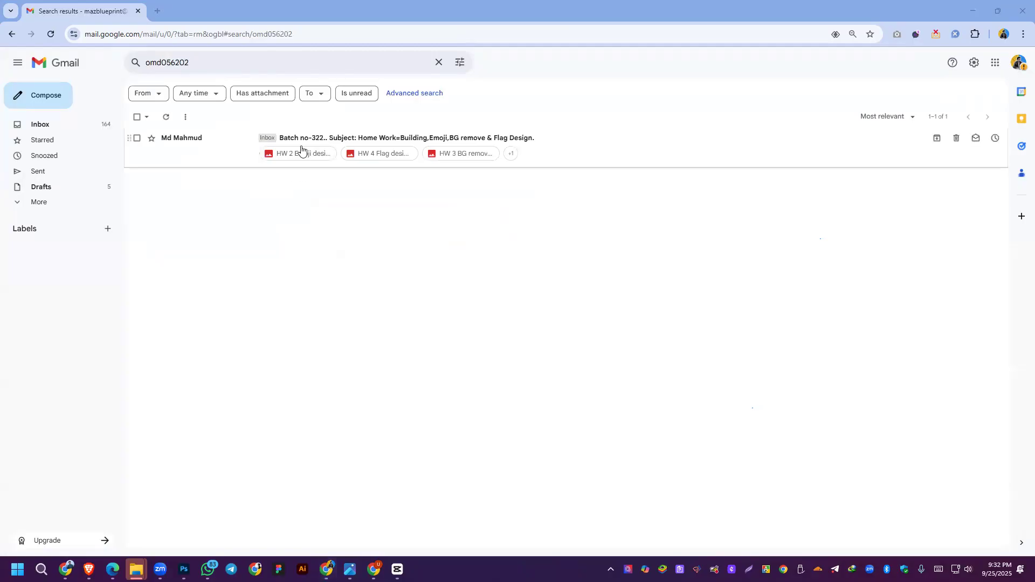
click(292, 142)
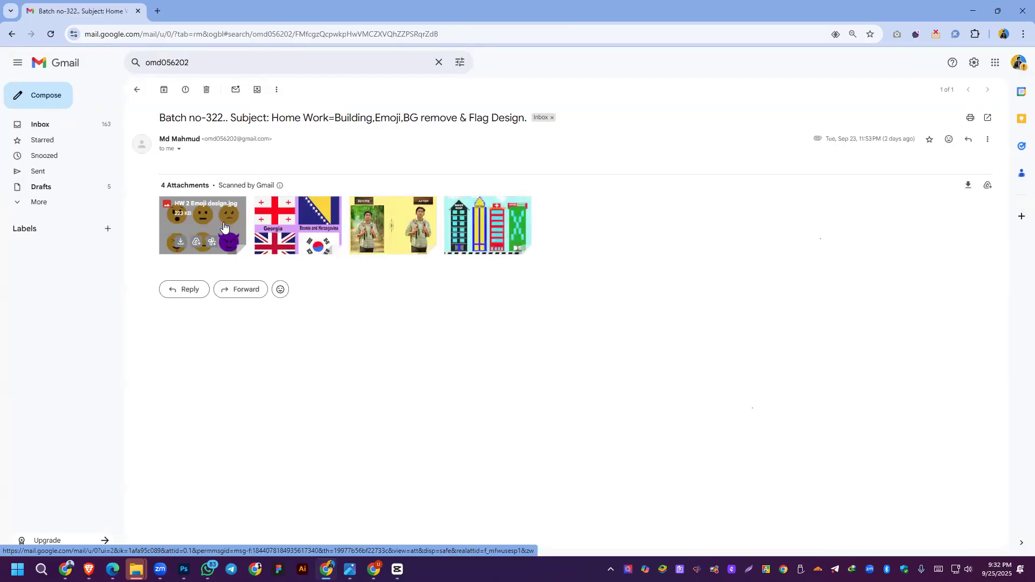
Step: Preview the fifth student's emoji, flag, background-removal and building design attachments at full size, and close the preview
click(225, 227)
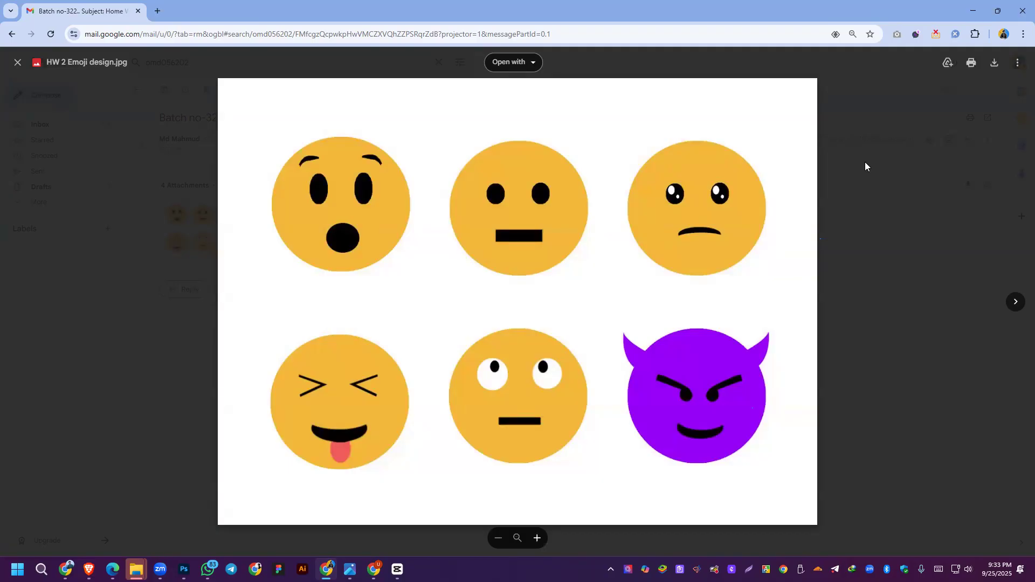
click(1016, 310)
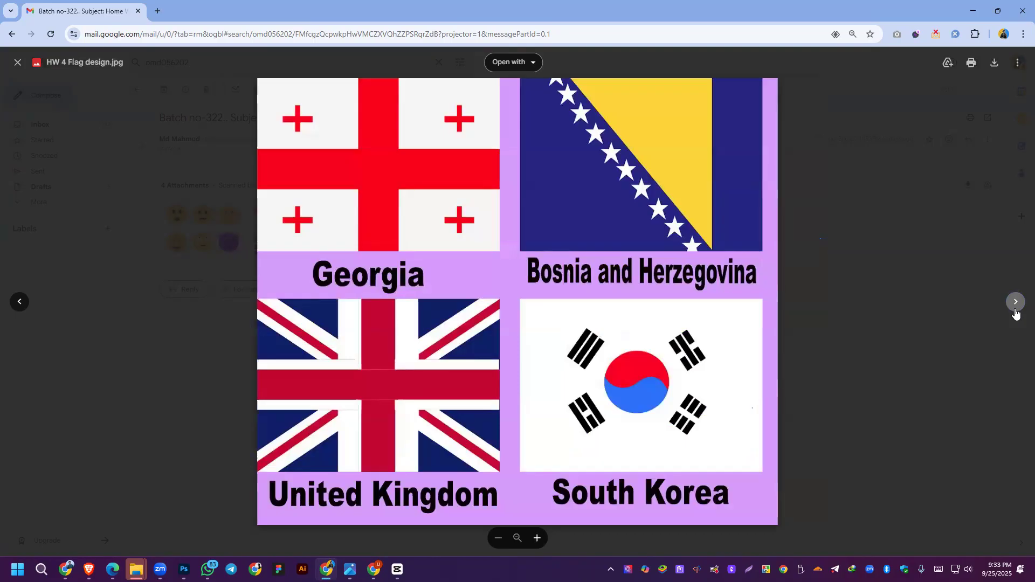
click(1016, 310)
click(1016, 310)
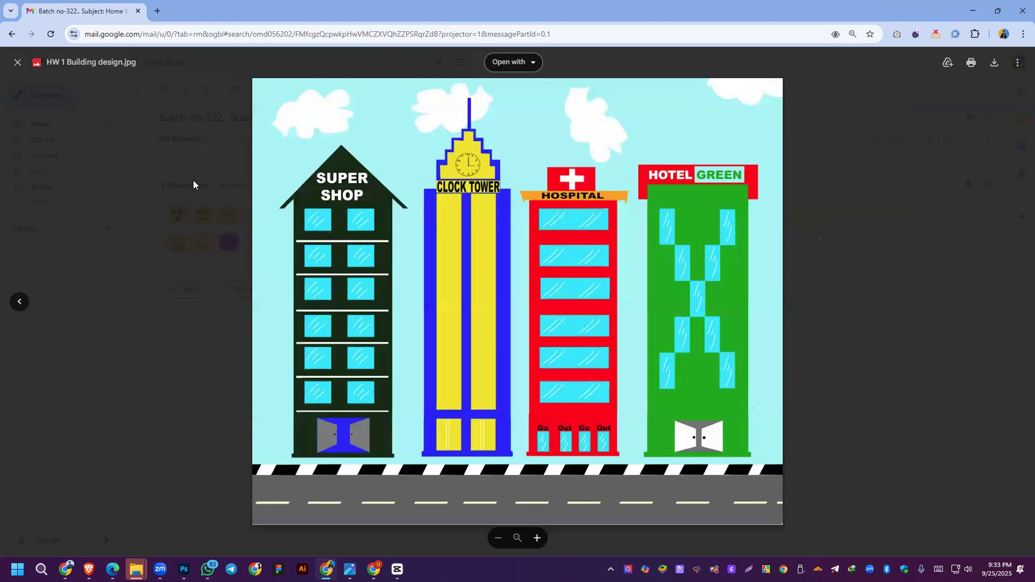
click(193, 181)
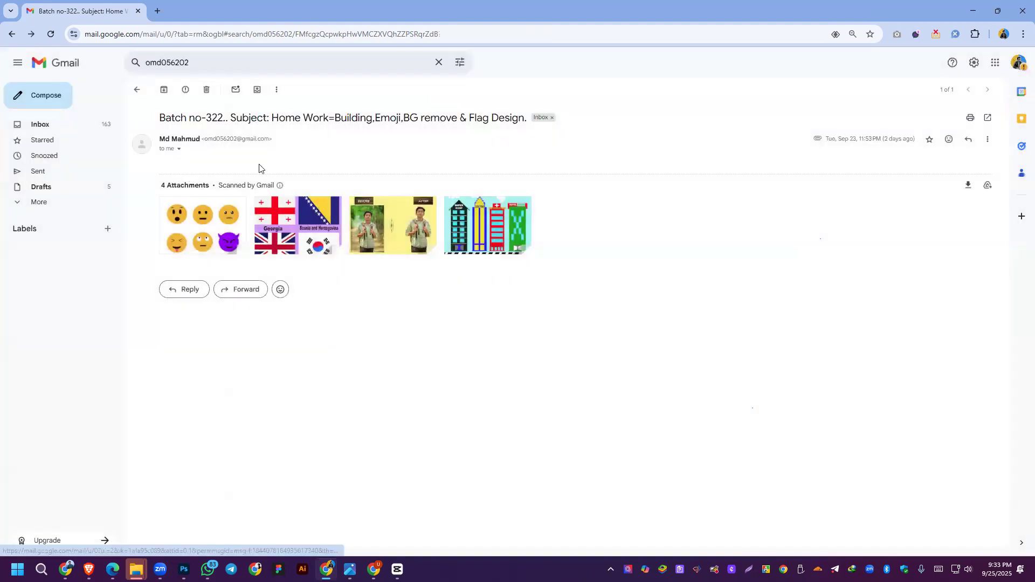
Step: Reopen the HW 1 Building design.jpg preview, go back through the background-removal and flag images, and close it
click(494, 221)
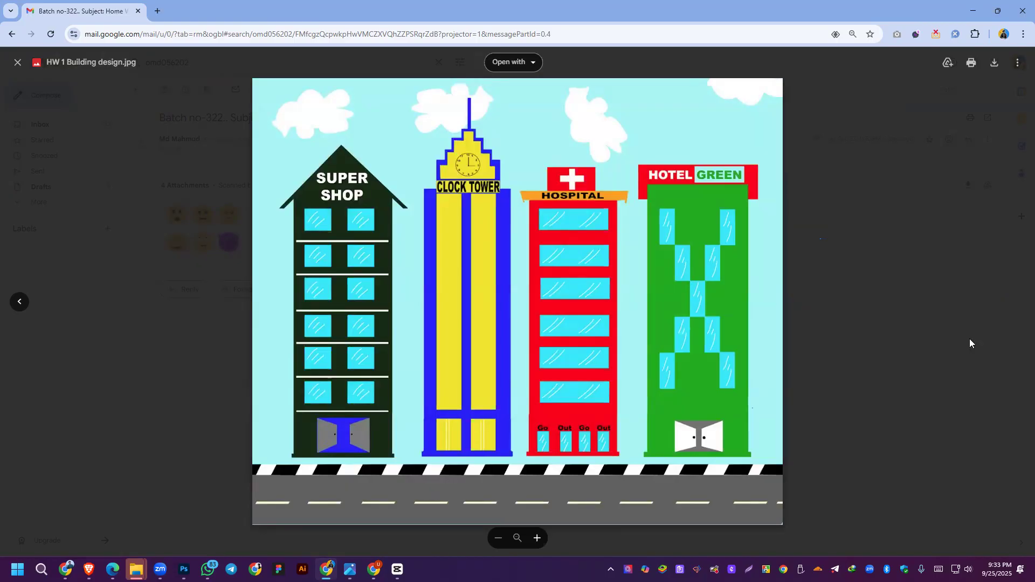
click(20, 303)
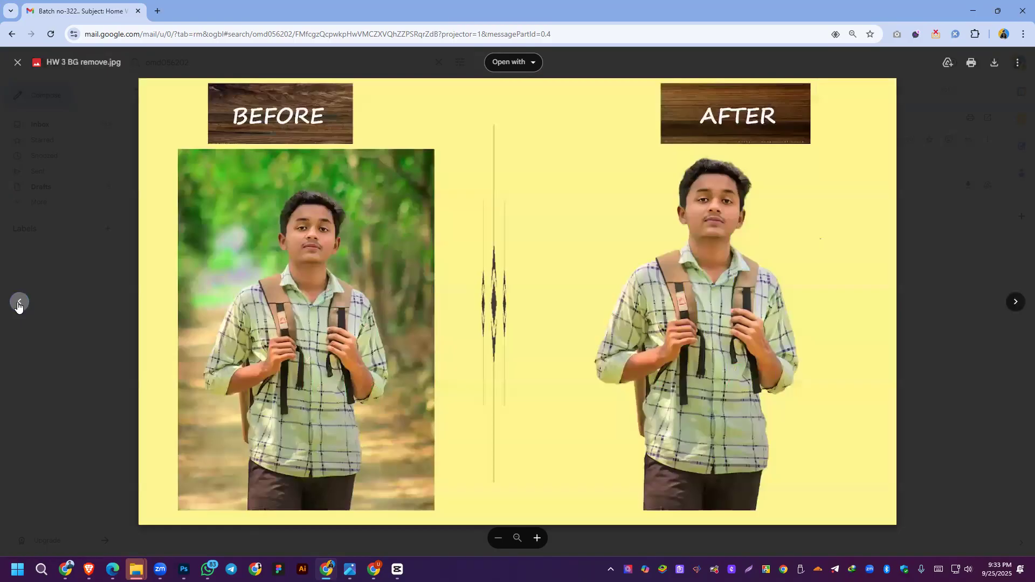
click(19, 302)
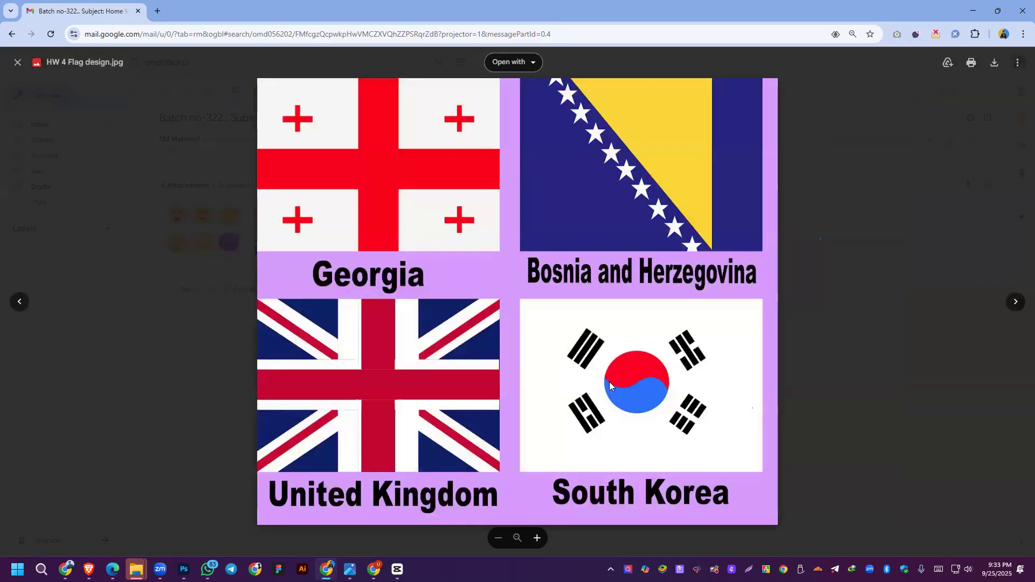
click(910, 382)
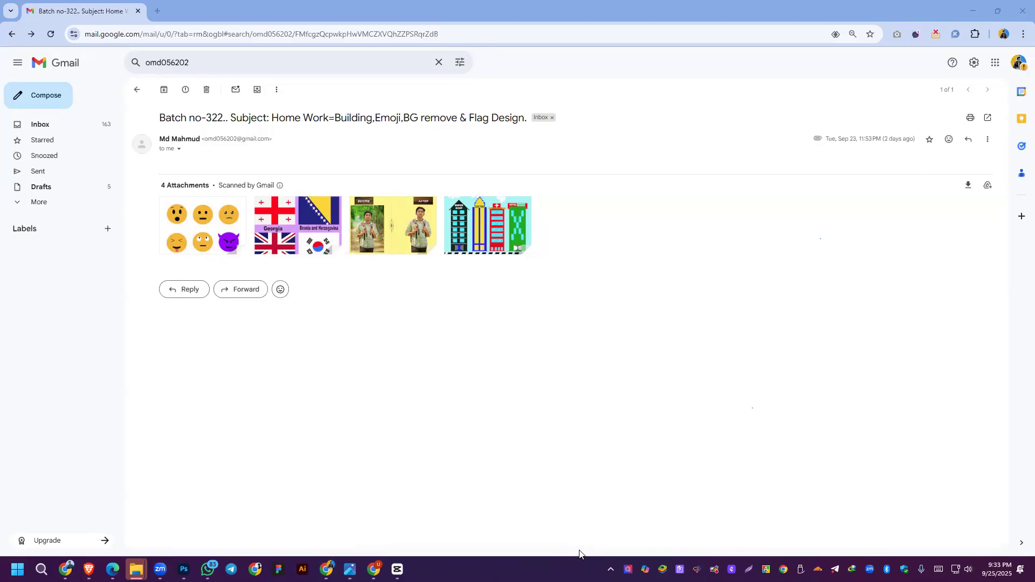
Step: Replace the mail search with the sixth student's copied e-mail username and open the first message found
click(212, 62)
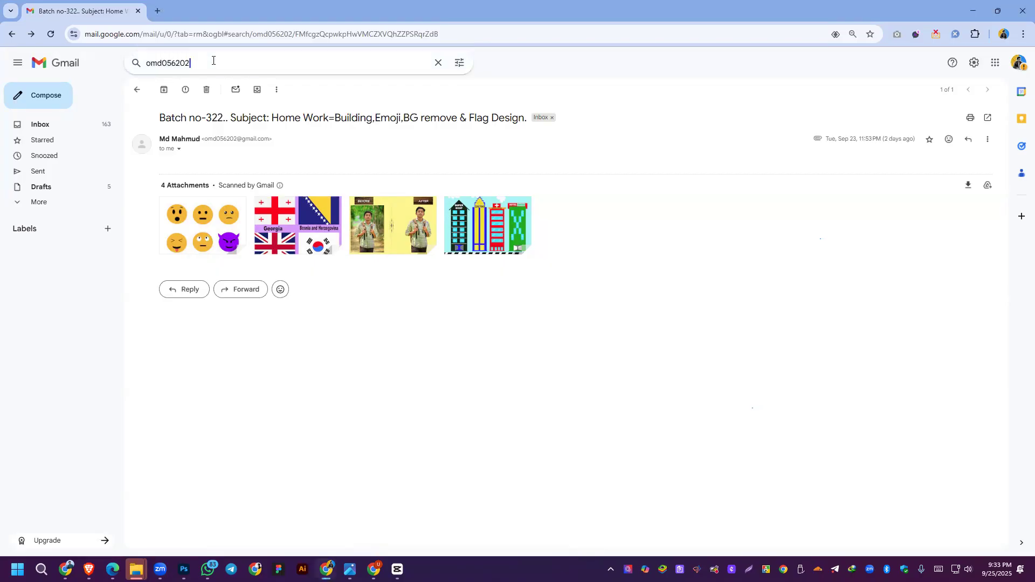
right_click(214, 63)
click(240, 154)
key(Return)
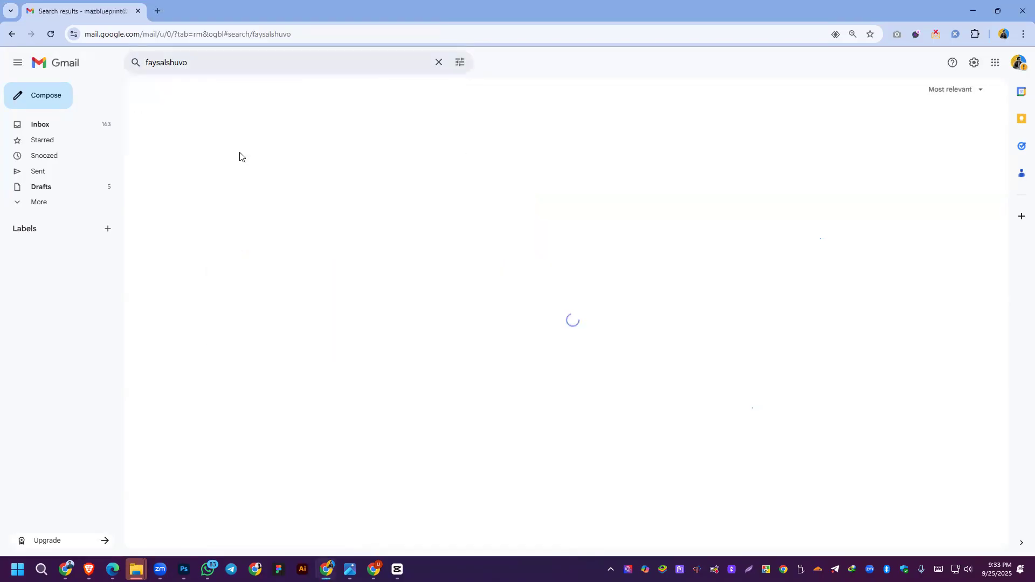
click(189, 136)
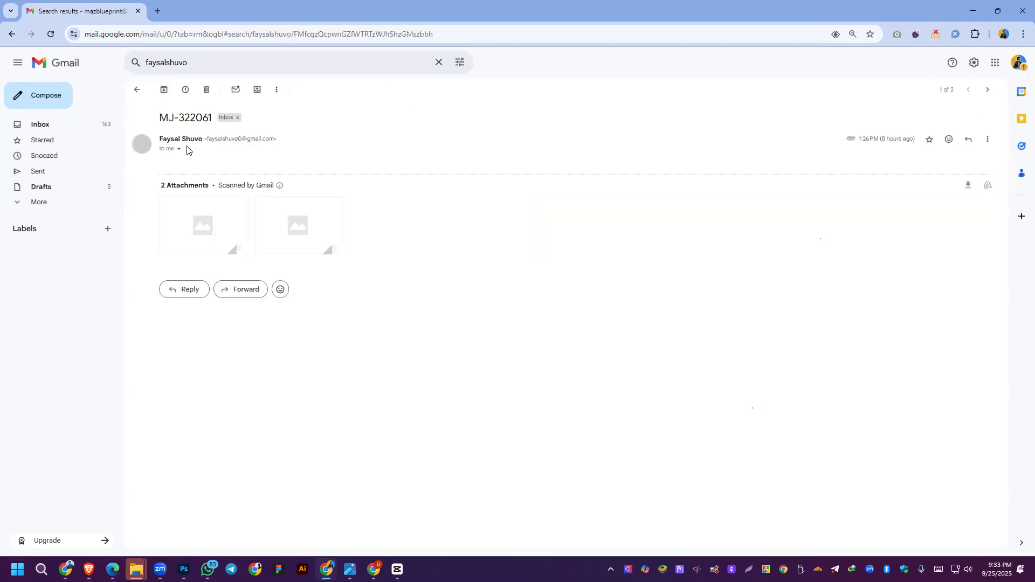
Step: Preview the sixth student's PNG photo and Untitled-.1.jpg building drawing, and open the other message containing Emoji.jpg and flag.jpg
click(241, 233)
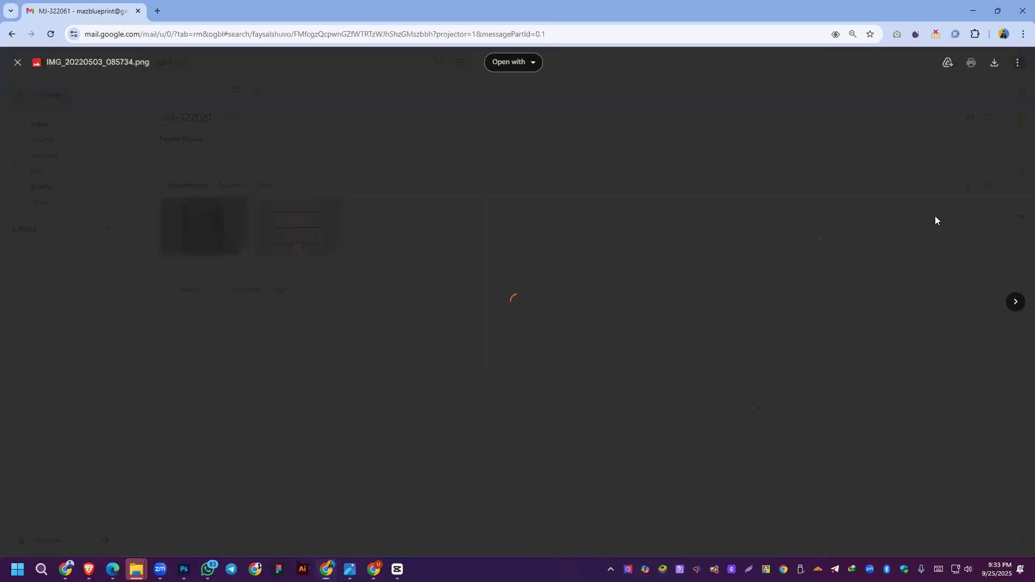
click(1021, 309)
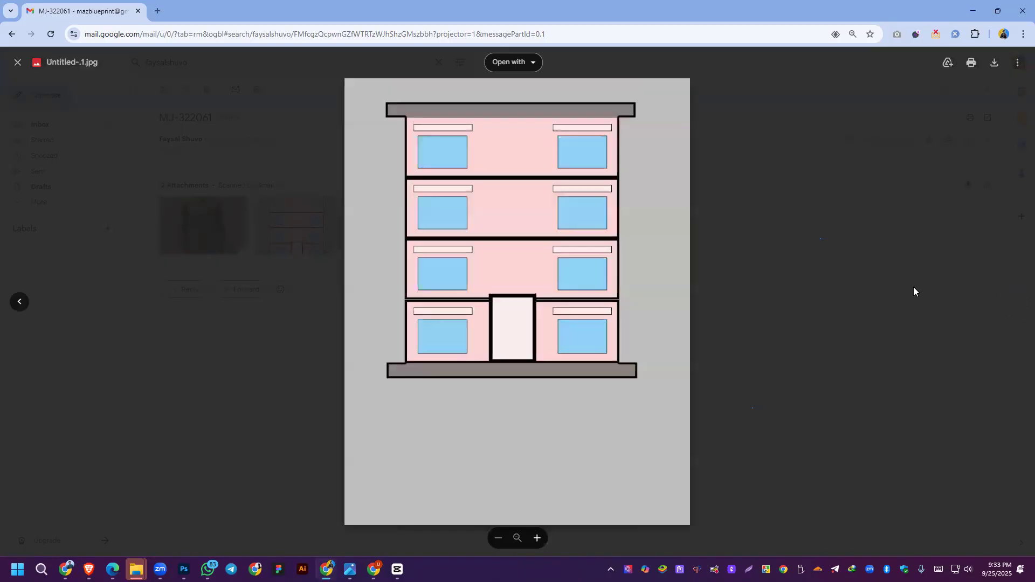
click(869, 266)
key(alt+Left)
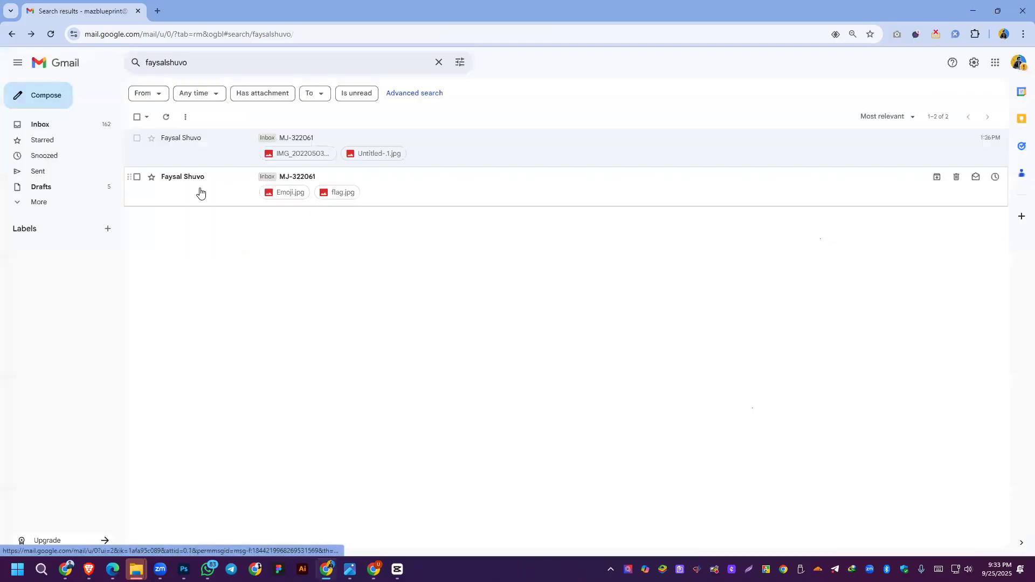
click(198, 184)
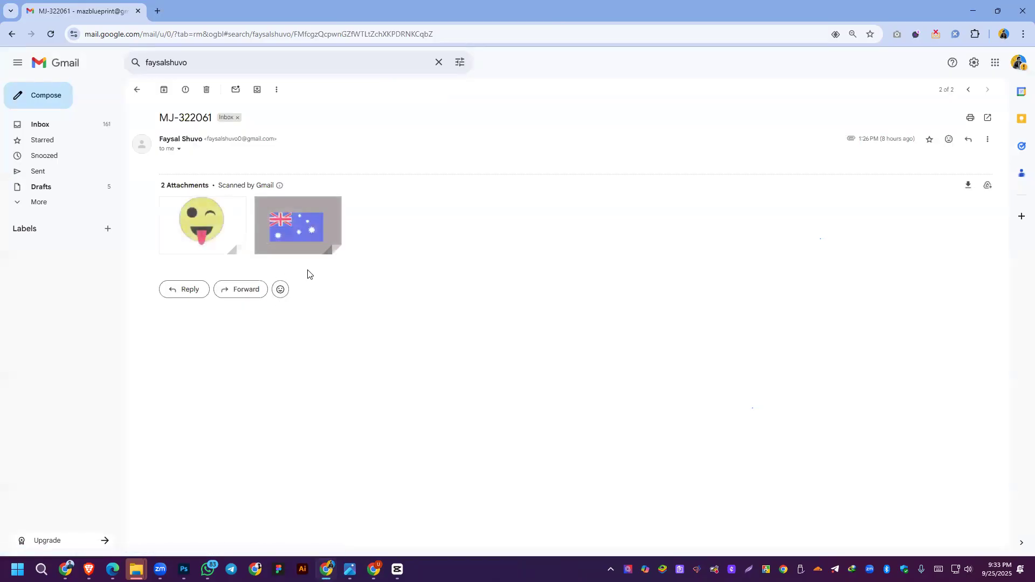
Step: Preview the sixth student's Emoji.jpg and flag.jpg attachments, and return to the search results
click(246, 230)
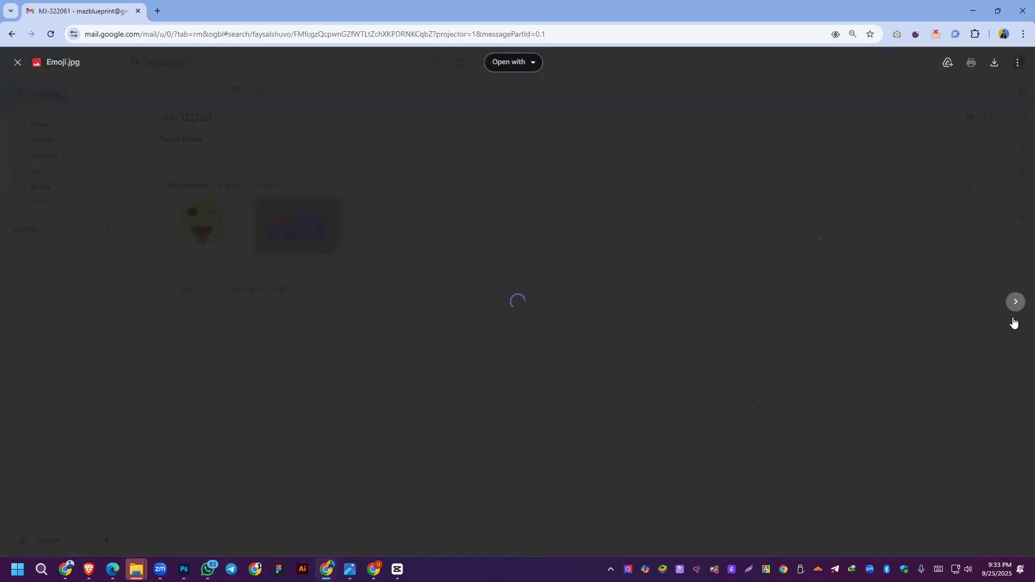
click(1016, 302)
key(Escape)
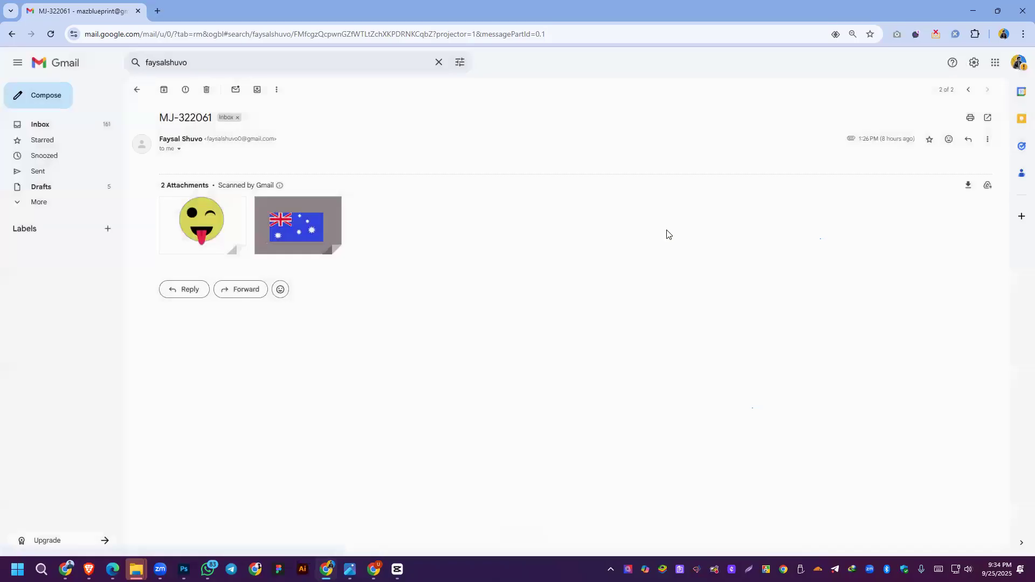
key(alt+Left)
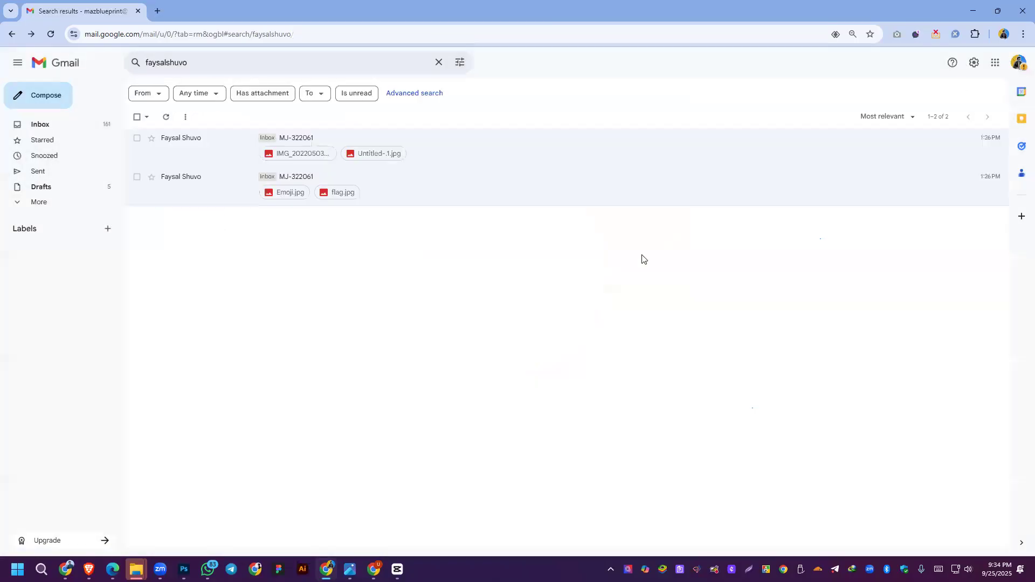
Step: Search the mailbox for the seventh student's copied e-mail username in place of the previous search
double_click(203, 64)
right_click(204, 65)
click(220, 157)
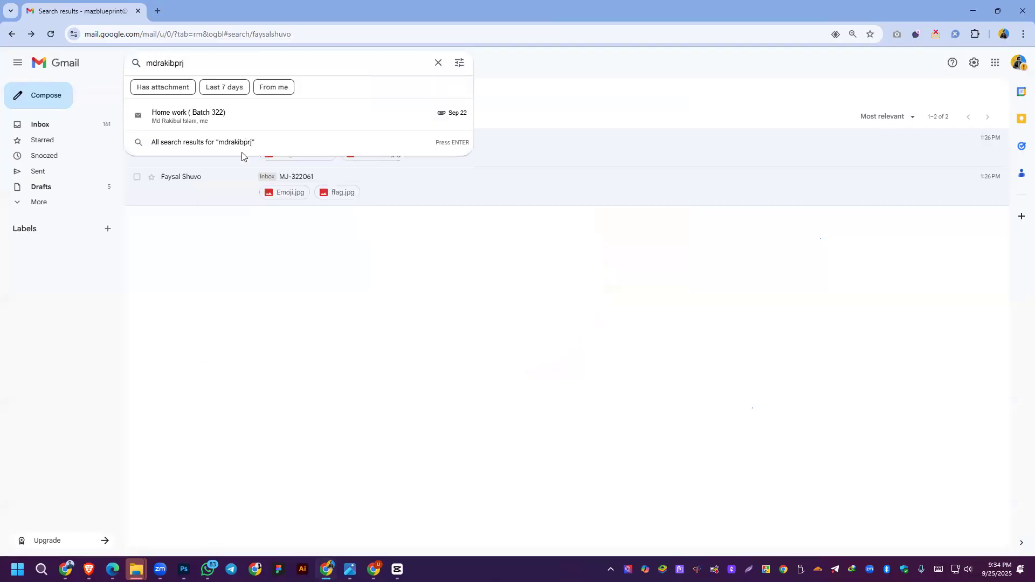
key(Return)
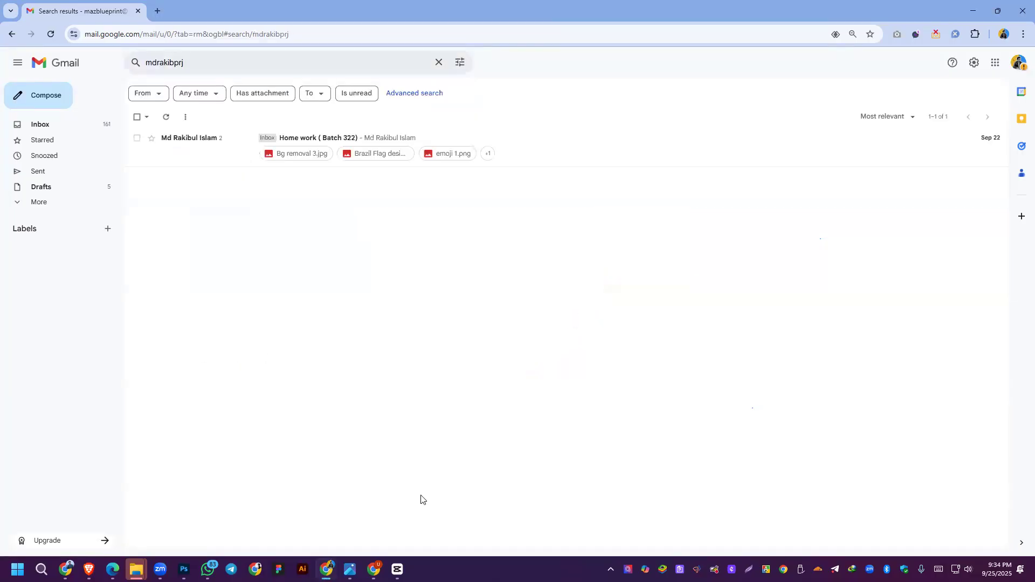
Step: Open the seventh student's homework message, preview its attachments from Bg removal 3.jpg to Building design.jpg, and return to the search results
click(297, 140)
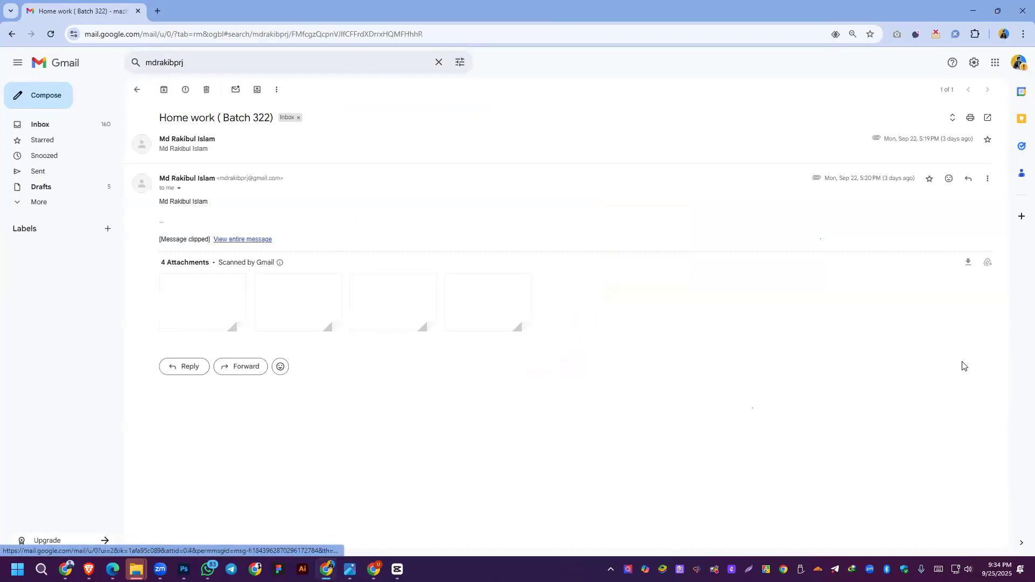
click(204, 302)
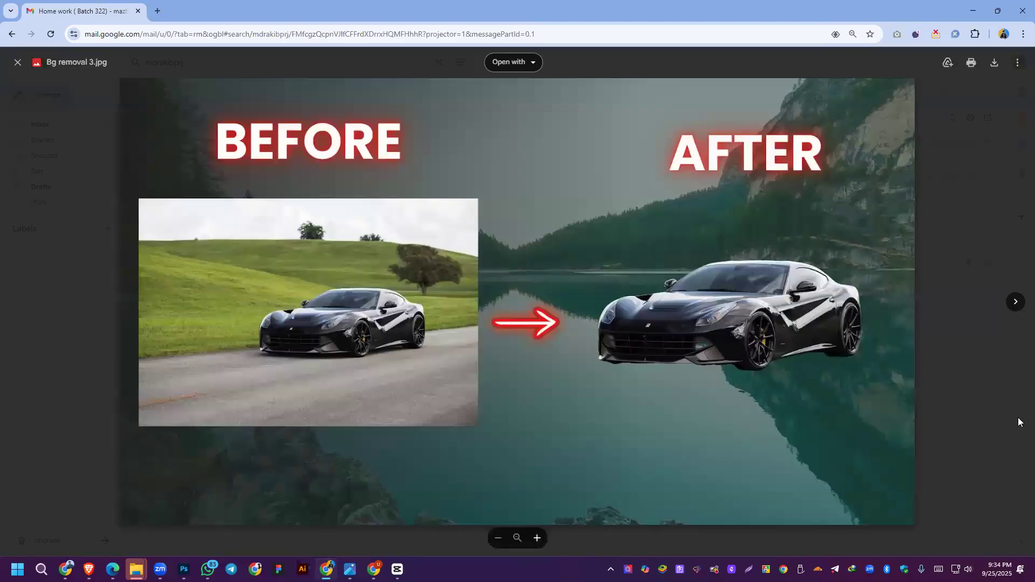
click(1017, 303)
click(1016, 303)
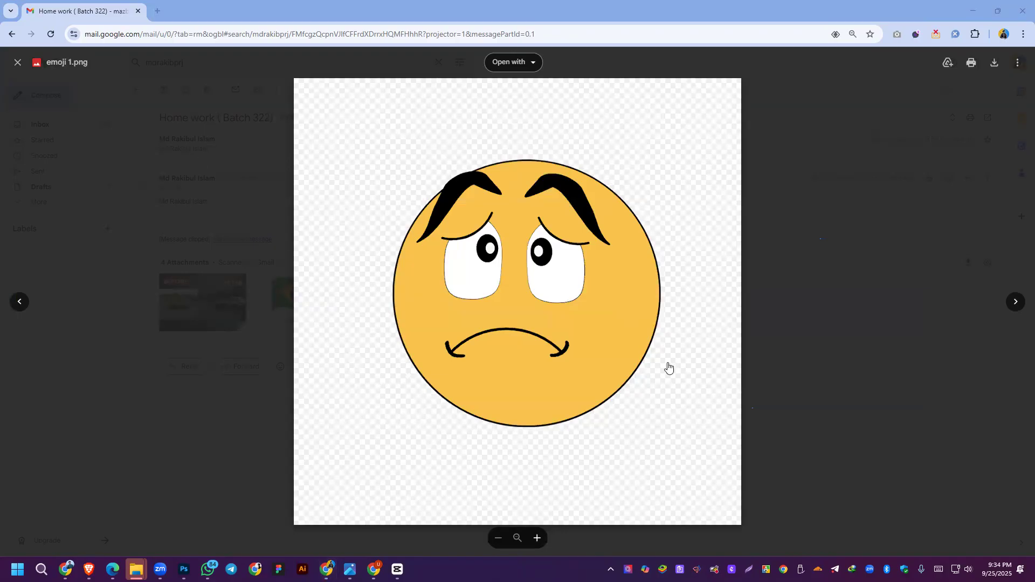
click(1015, 303)
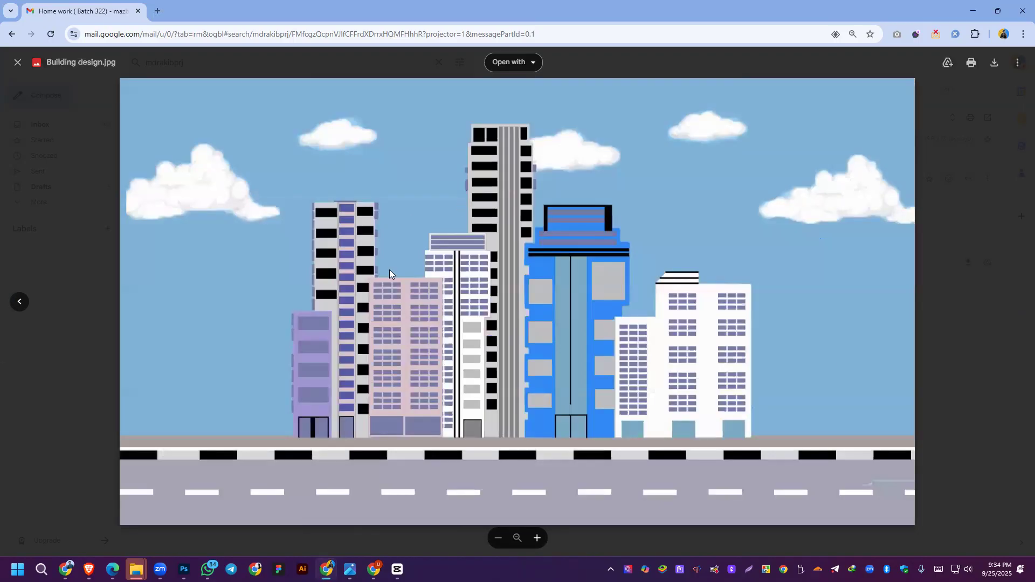
click(977, 333)
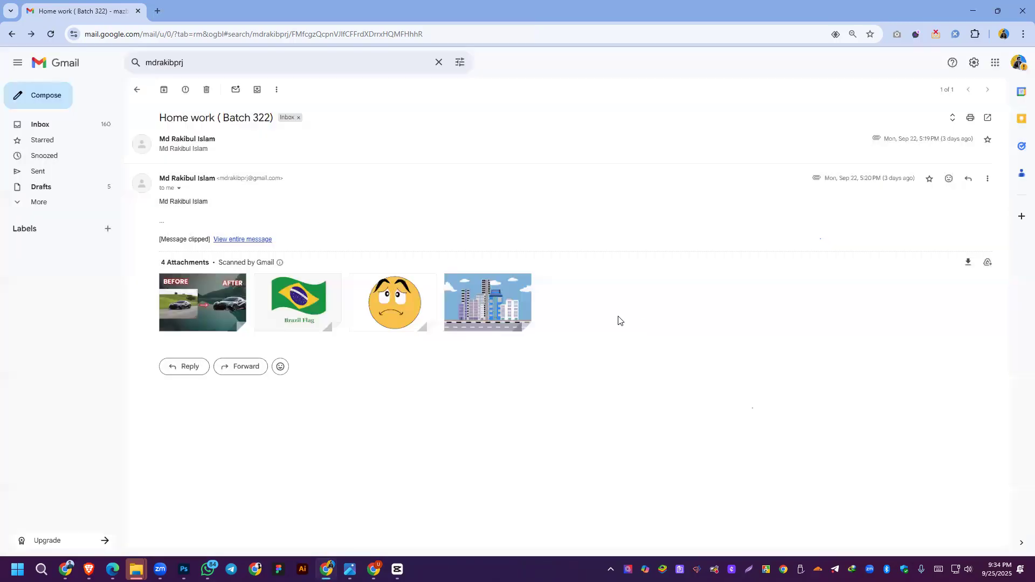
key(alt+Left)
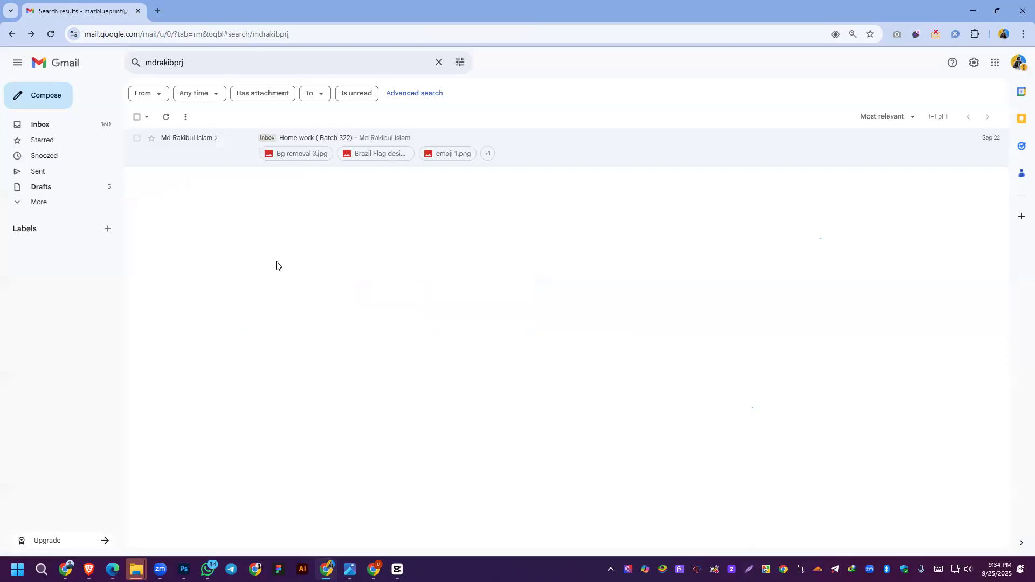
Step: Replace the mail search with the eighth student's copied e-mail username and open the Homework:1 message
key(alt+Tab)
double_click(184, 63)
right_click(201, 62)
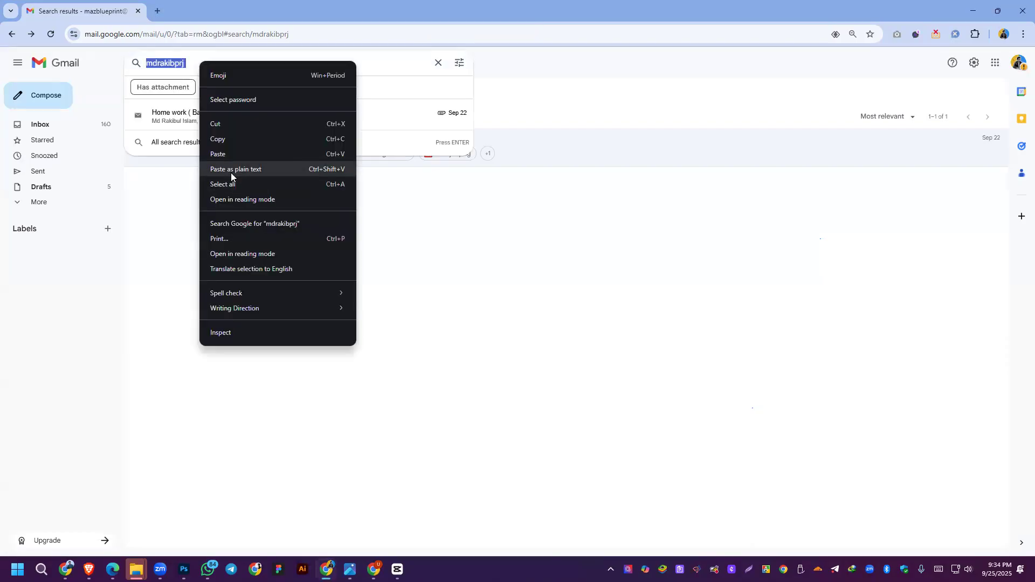
click(224, 153)
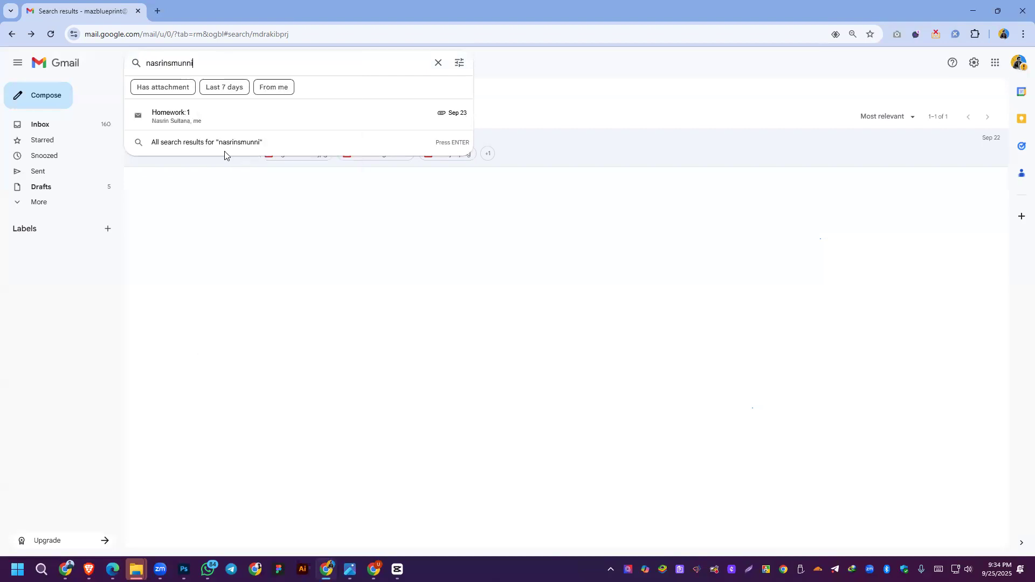
key(Return)
click(232, 141)
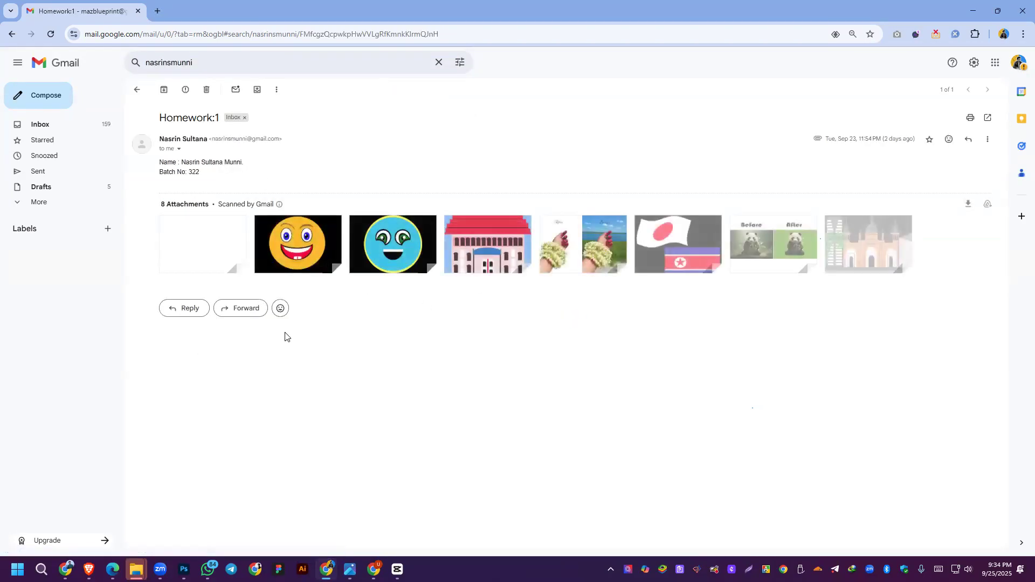
Step: Preview all of the eighth student's attachments in order, from bulding.jpg to mm.jpg, and close the preview
click(201, 254)
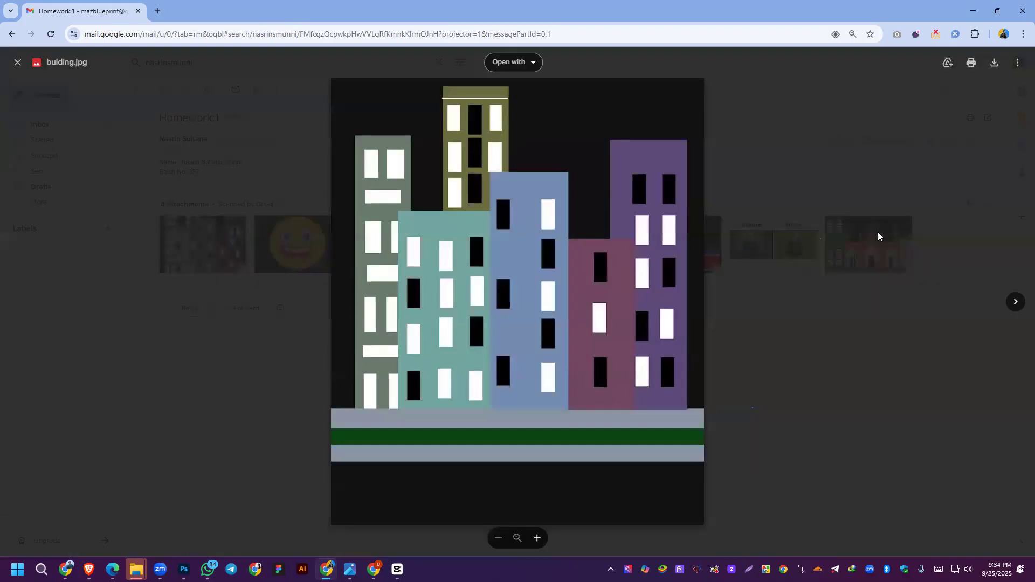
click(1019, 307)
click(1018, 306)
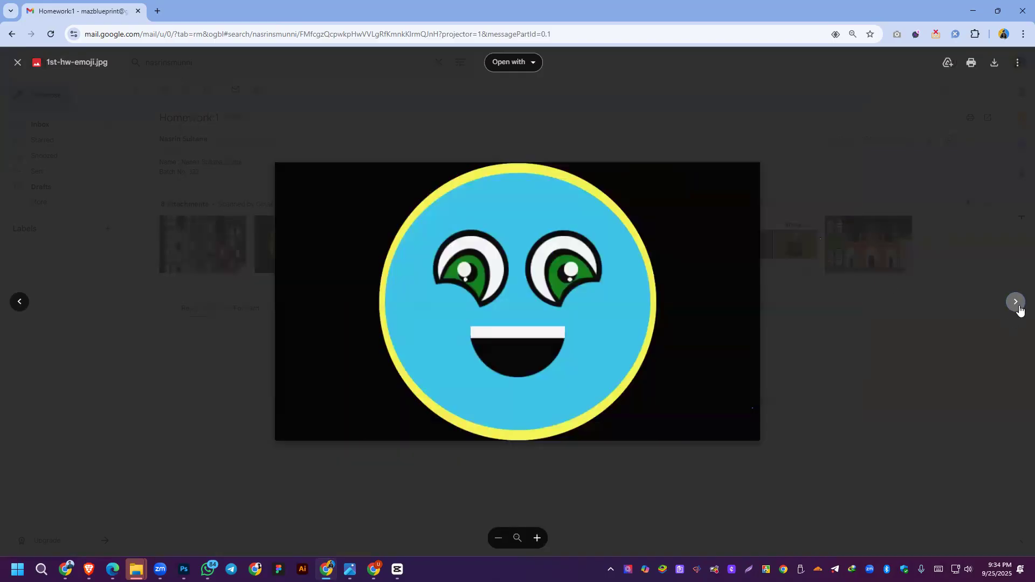
click(1018, 306)
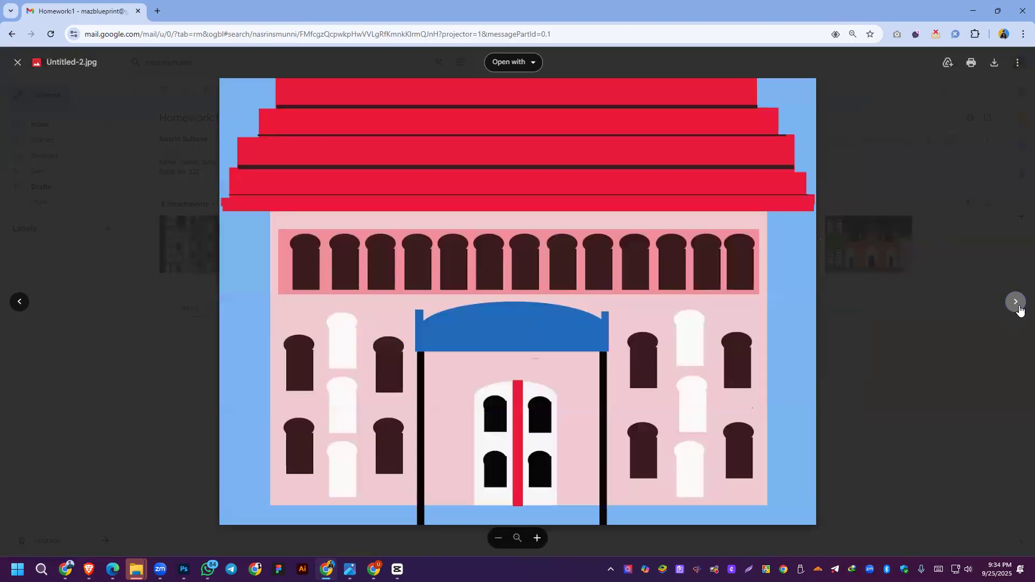
click(1019, 307)
click(1019, 306)
click(1019, 307)
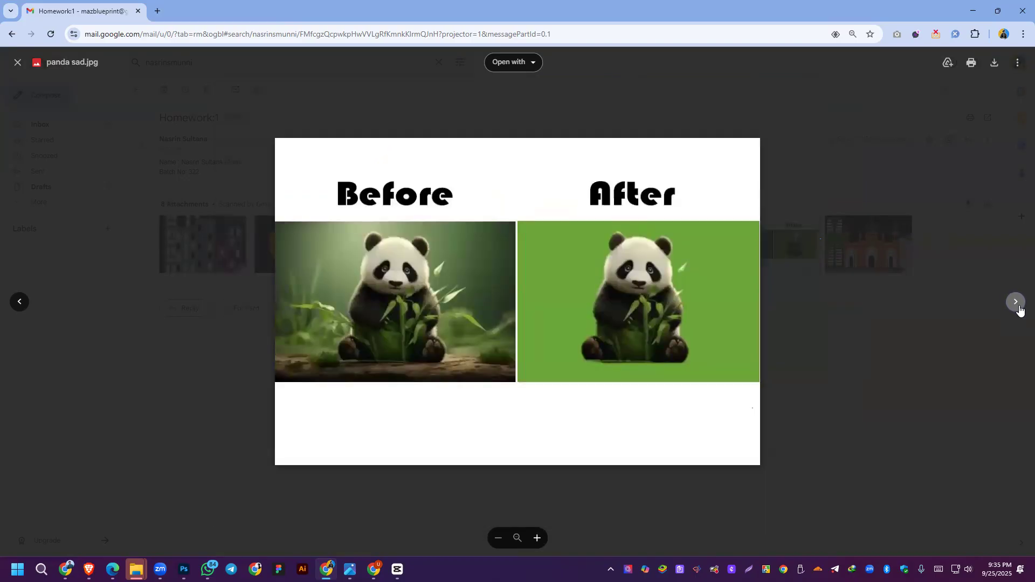
click(1017, 305)
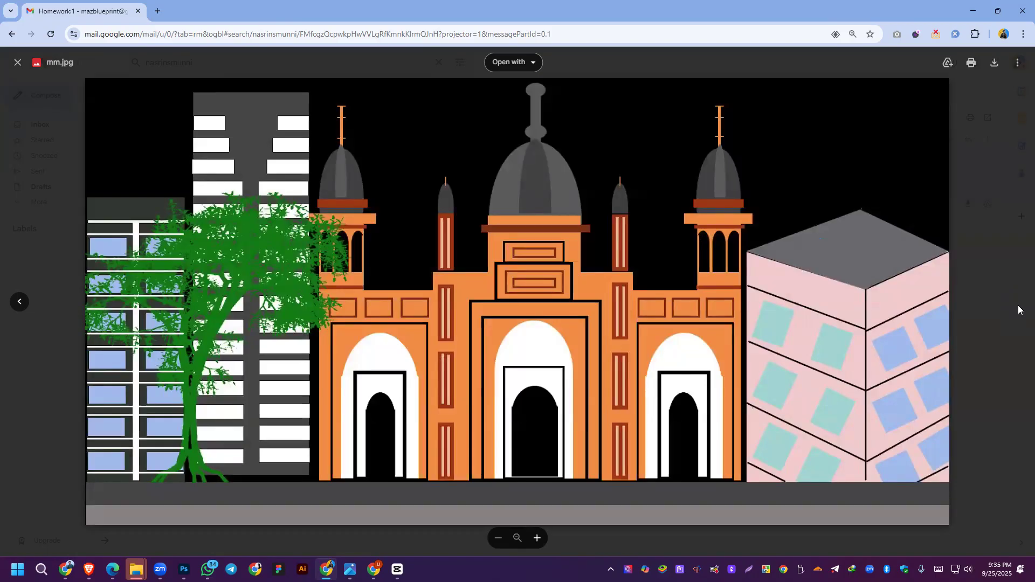
click(30, 107)
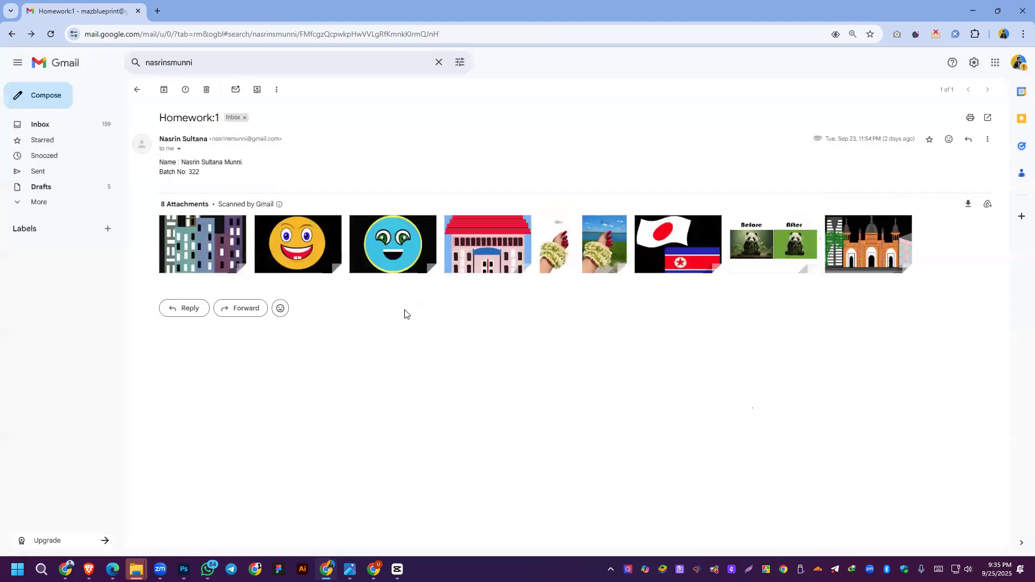
Step: Replace the mail search with the ninth student's copied e-mail username and open the Graphic Design Homework Batch-322 message
key(alt+Tab)
click(319, 60)
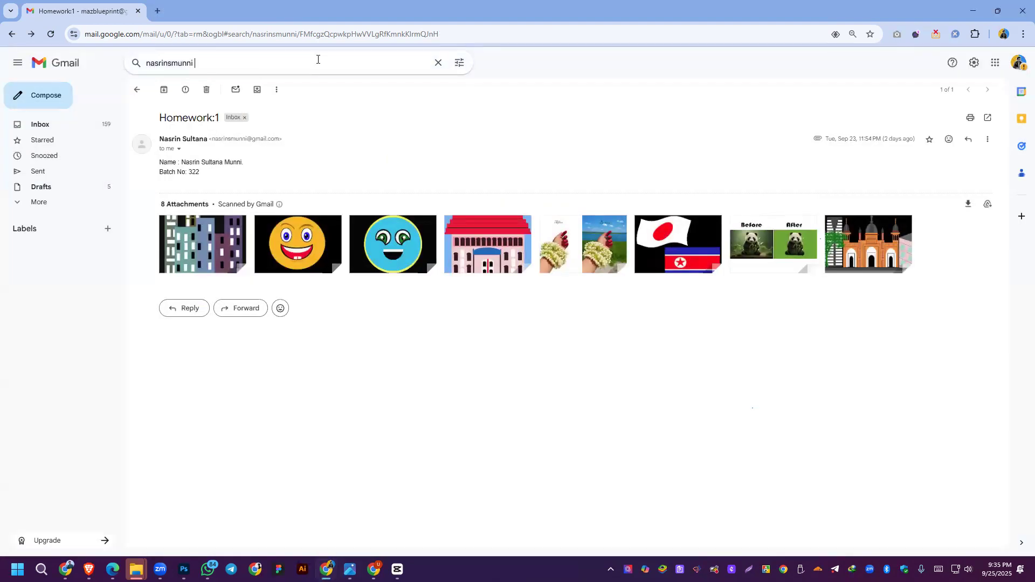
right_click(319, 60)
double_click(319, 60)
right_click(318, 59)
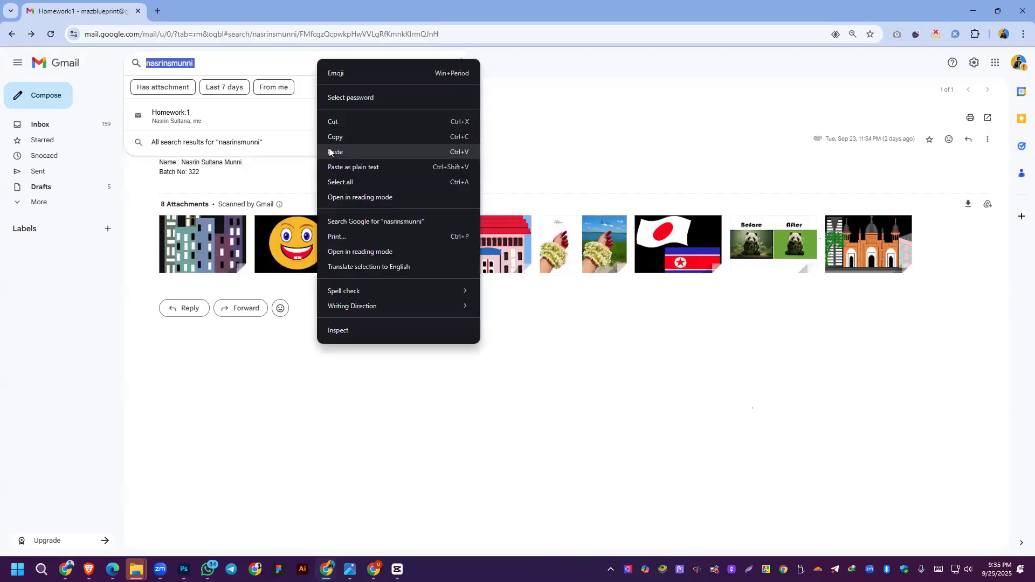
click(329, 148)
key(Return)
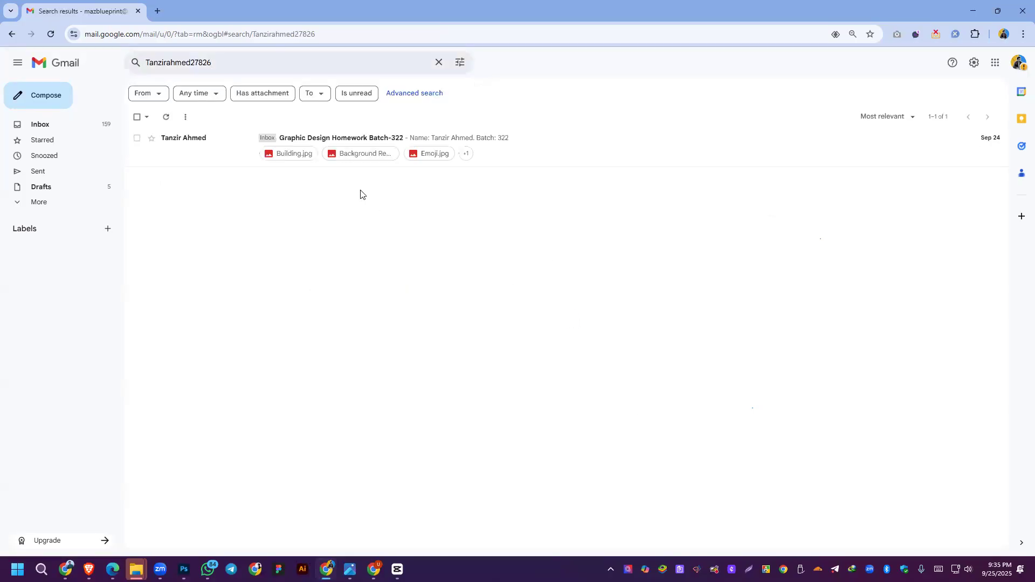
click(331, 141)
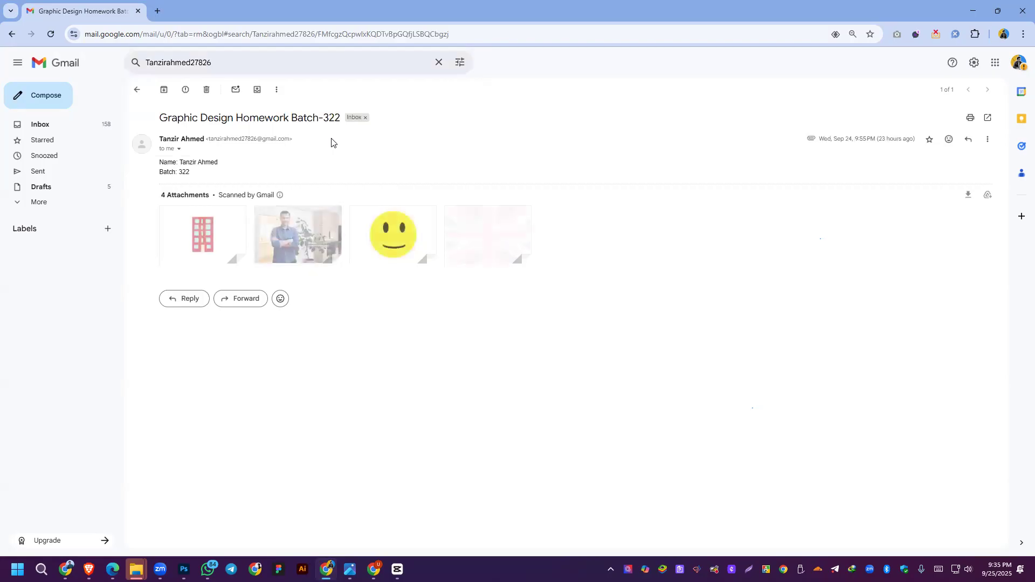
Step: Preview the ninth student's attachments from Building.jpg through Background Remove.jpg to UK Flag.jpg, and close the preview
click(219, 232)
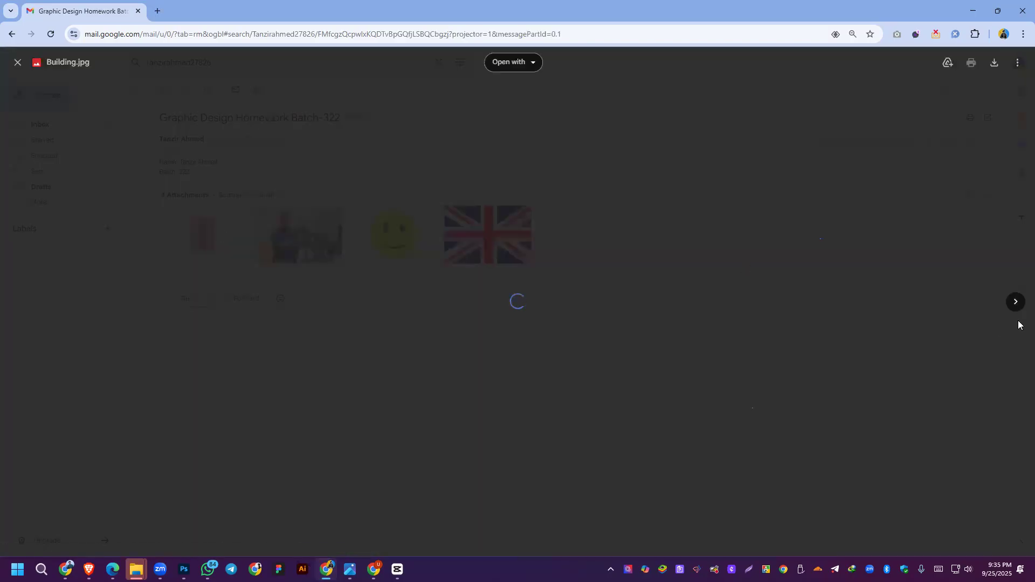
click(1016, 303)
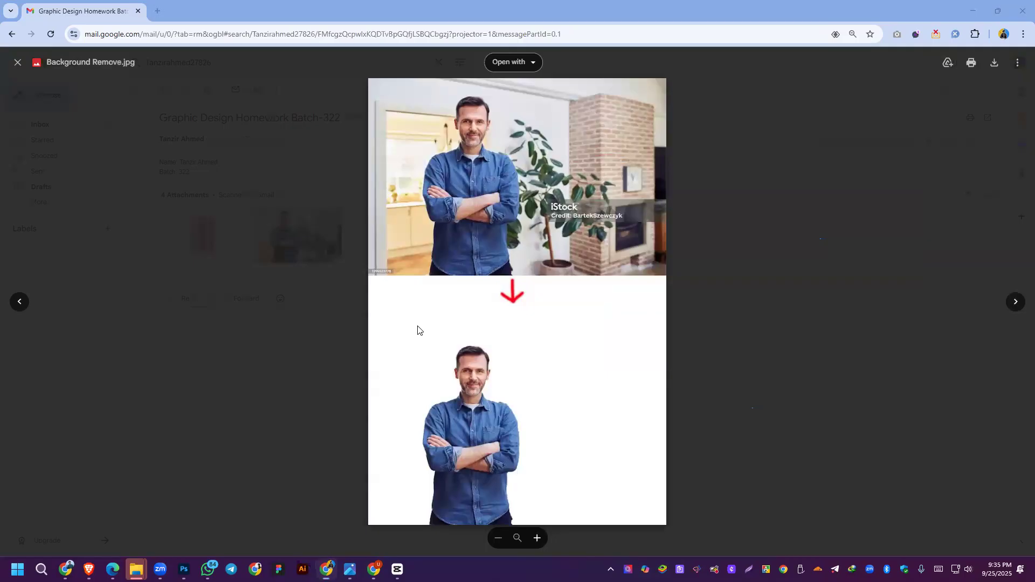
click(1015, 302)
click(1014, 302)
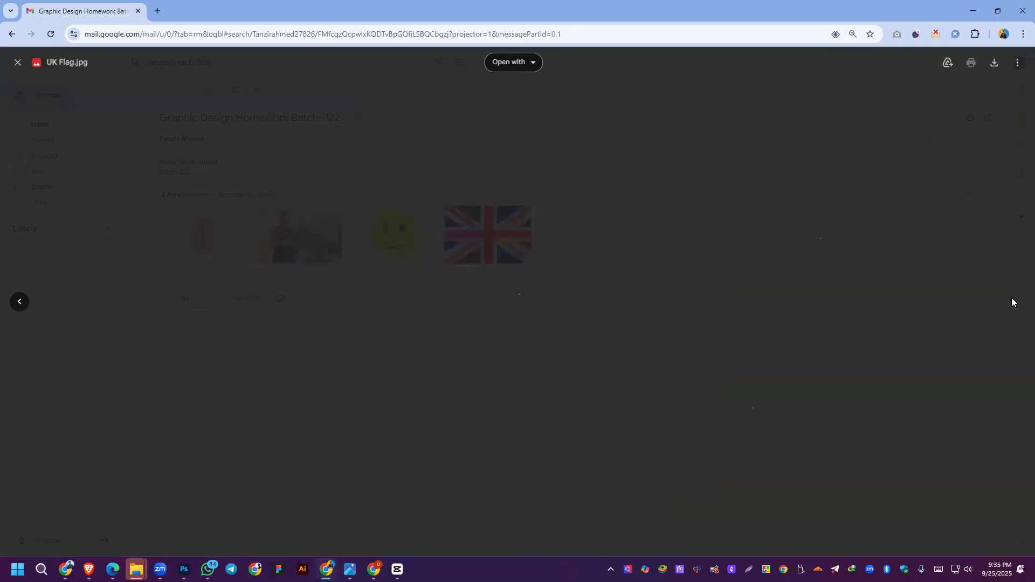
click(965, 356)
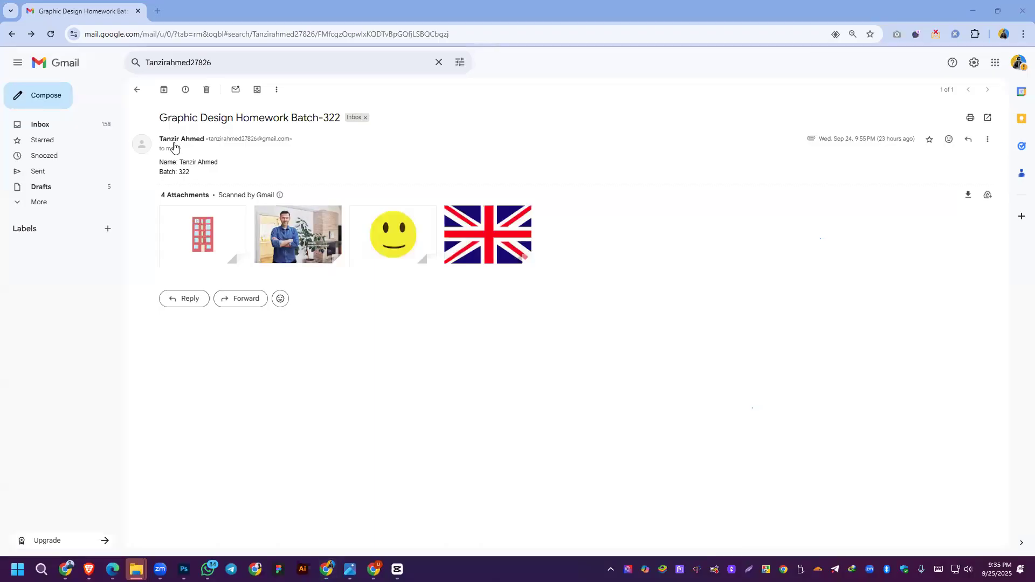
Step: Replace the mail search with the tenth student's copied e-mail username and open the Home work message
click(233, 58)
double_click(233, 58)
right_click(233, 57)
click(252, 152)
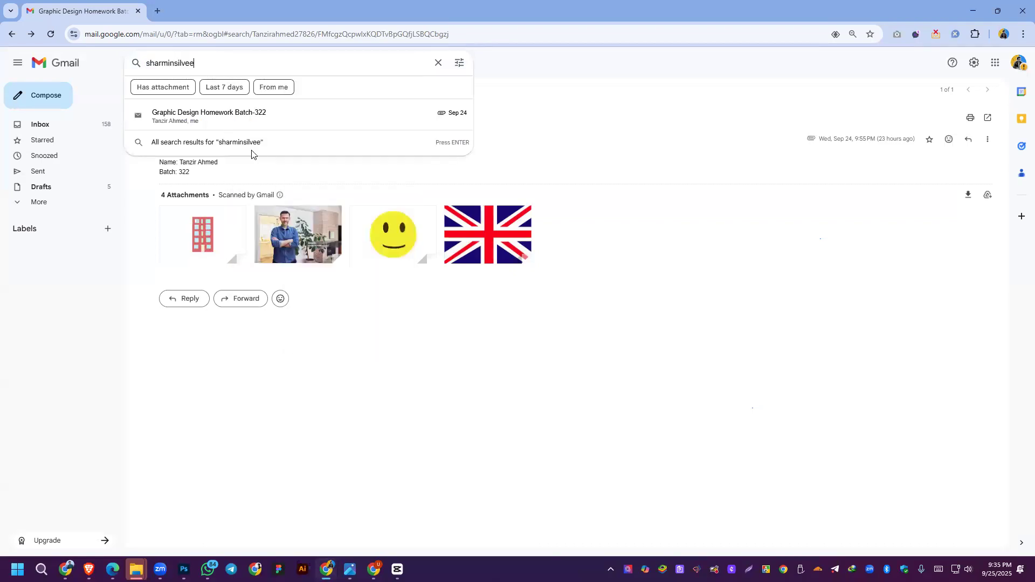
key(Return)
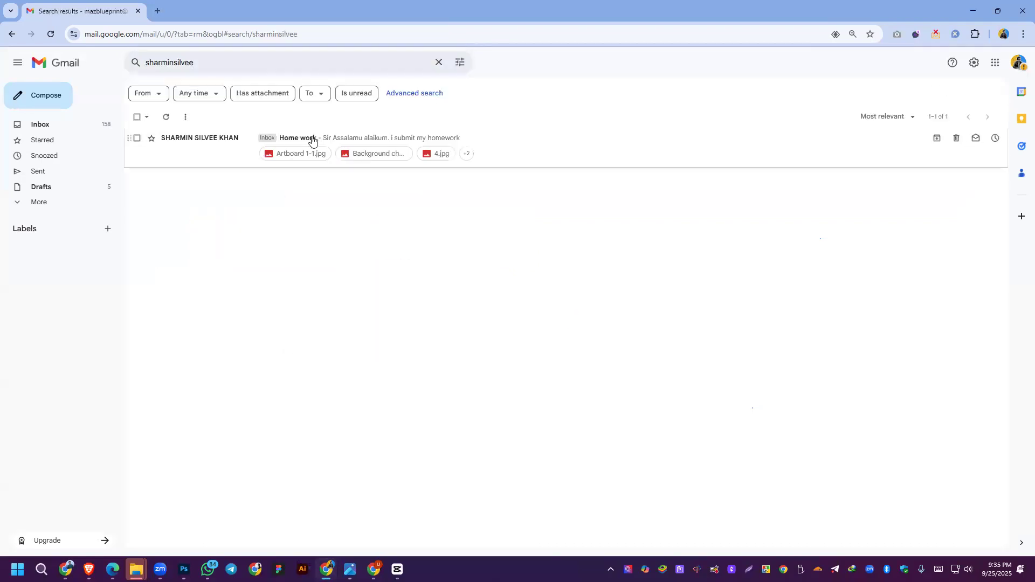
click(227, 143)
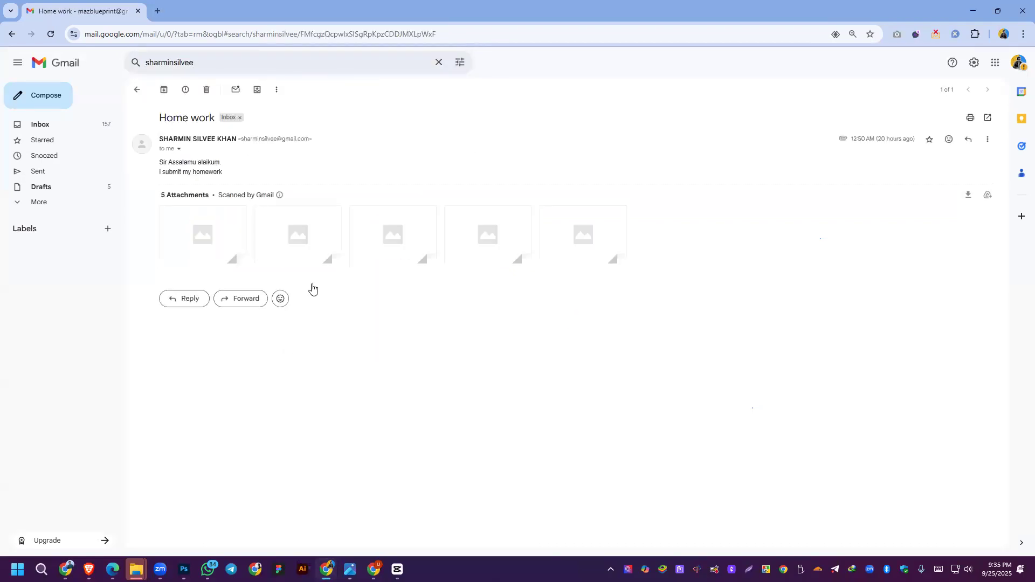
Step: Preview the tenth student's attachments from Artboard 1-1.jpg through Background change.jpg and 4.jpg to Georgia Flag.jpg, and close the preview
click(232, 232)
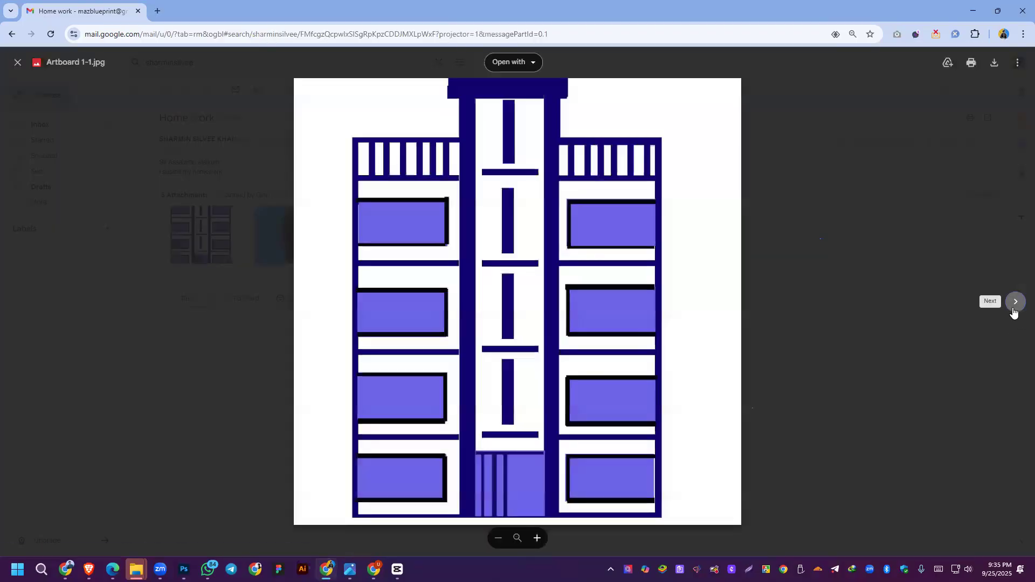
click(1014, 310)
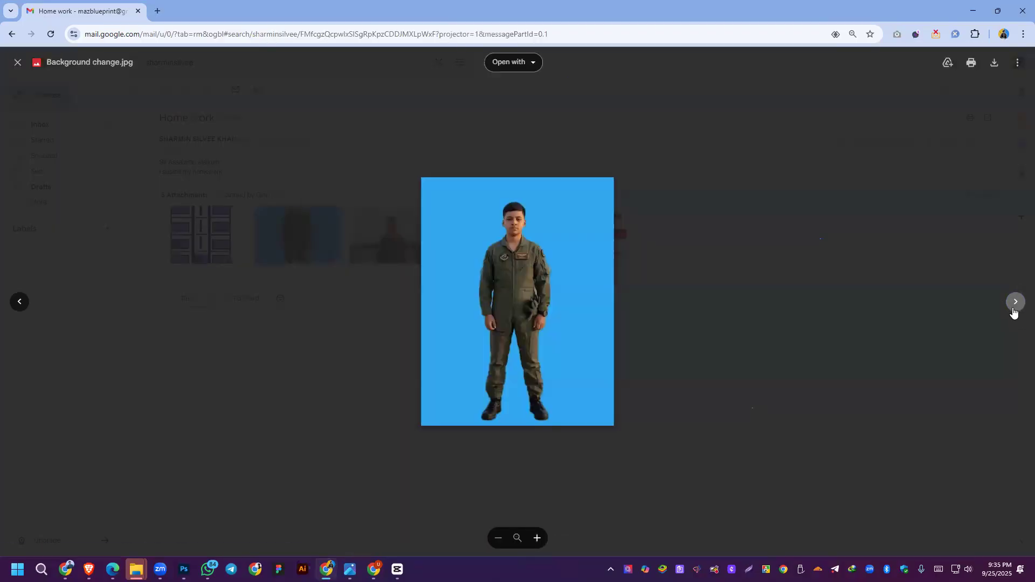
click(1013, 310)
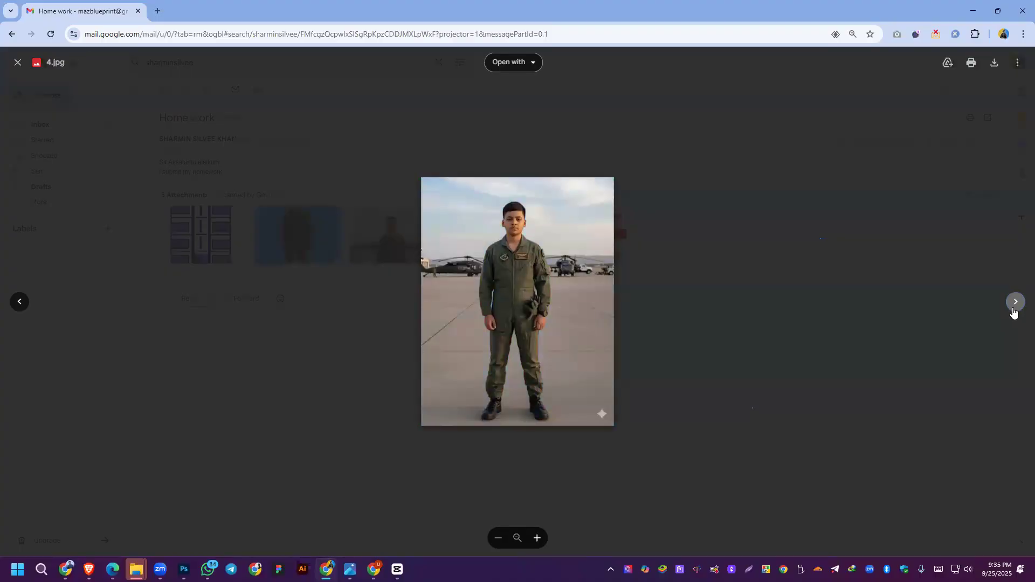
click(1013, 311)
click(1013, 310)
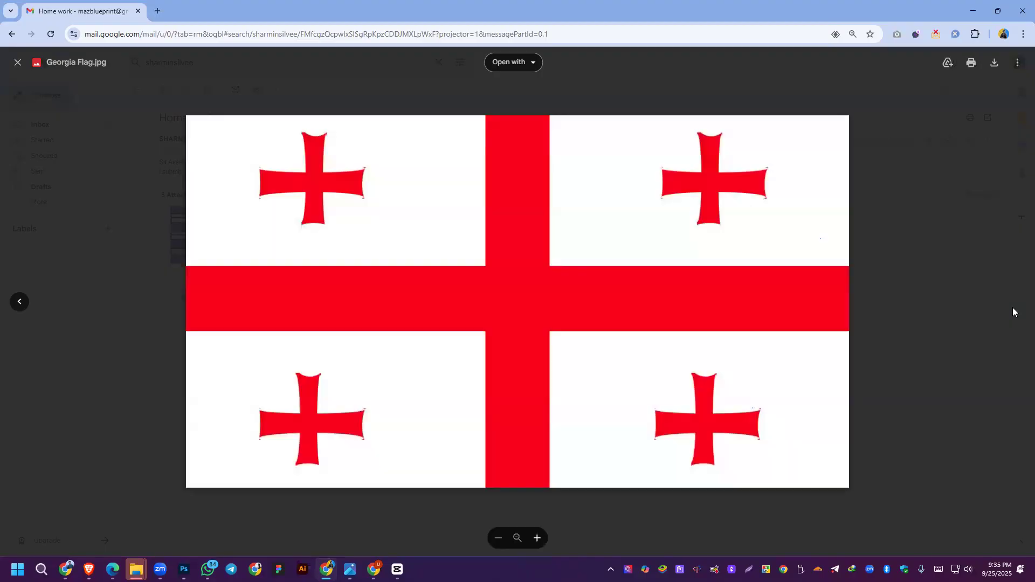
click(1006, 309)
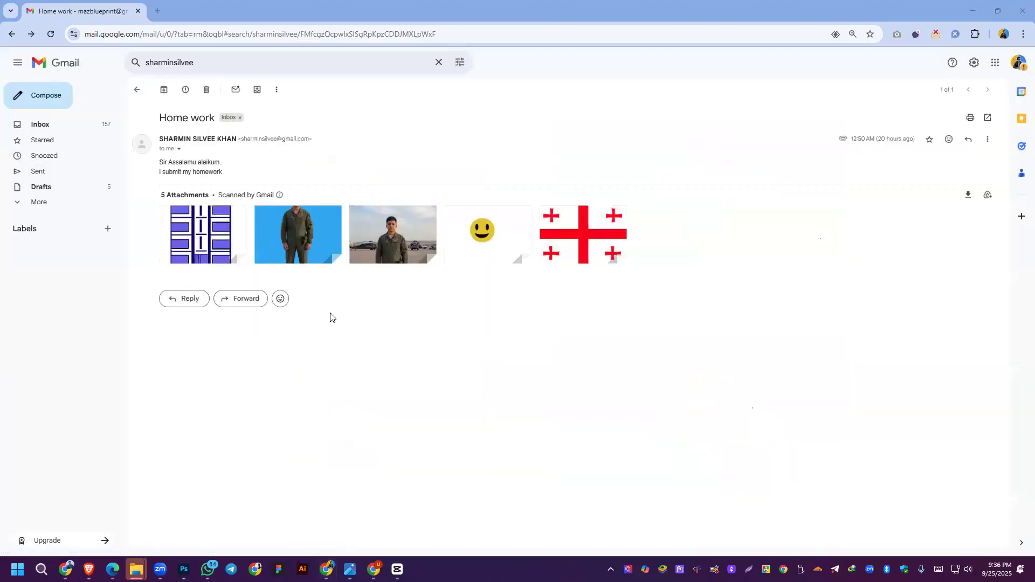
Step: Search the mailbox for the eleventh student's copied e-mail username, open the Home work for Batch 322 message and look through its embedded images
click(214, 63)
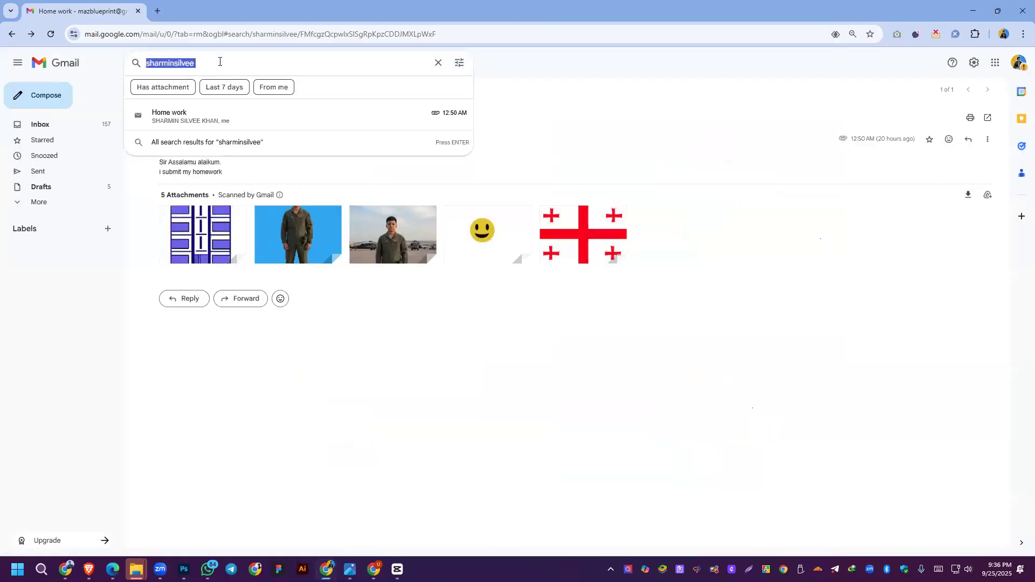
right_click(214, 61)
click(230, 152)
key(Return)
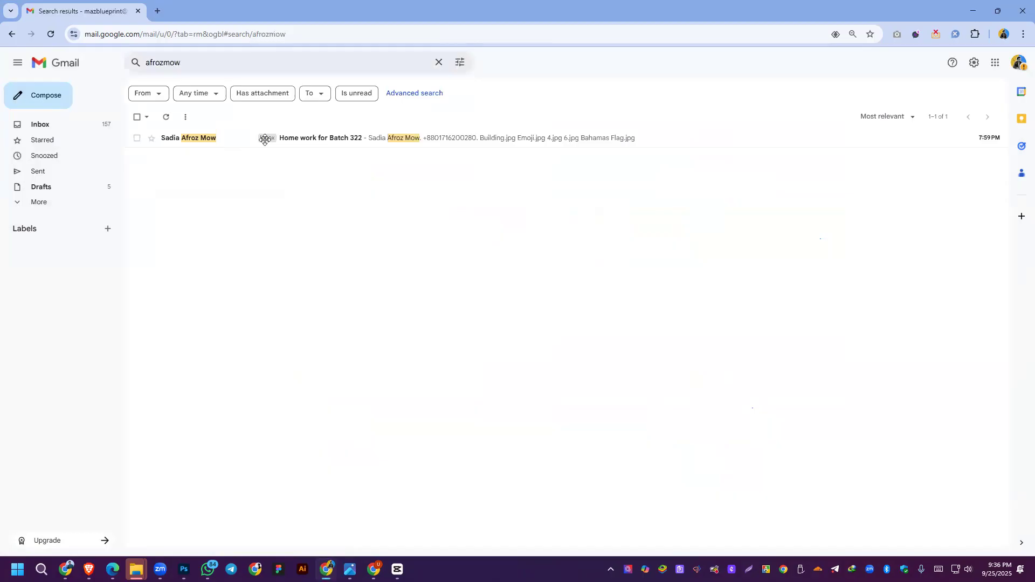
click(265, 140)
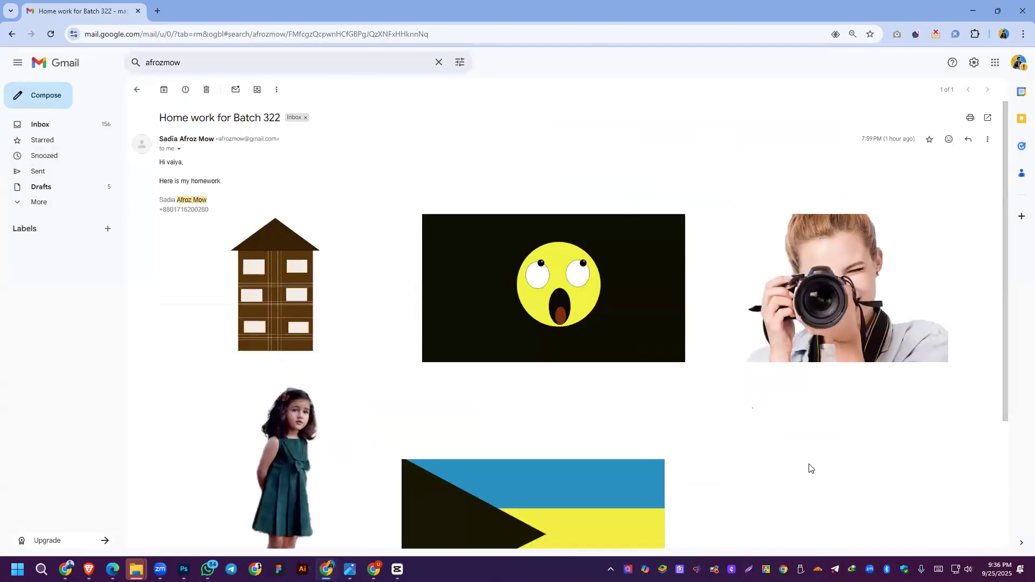
scroll(451, 341, down, 2)
scroll(436, 288, up, 1)
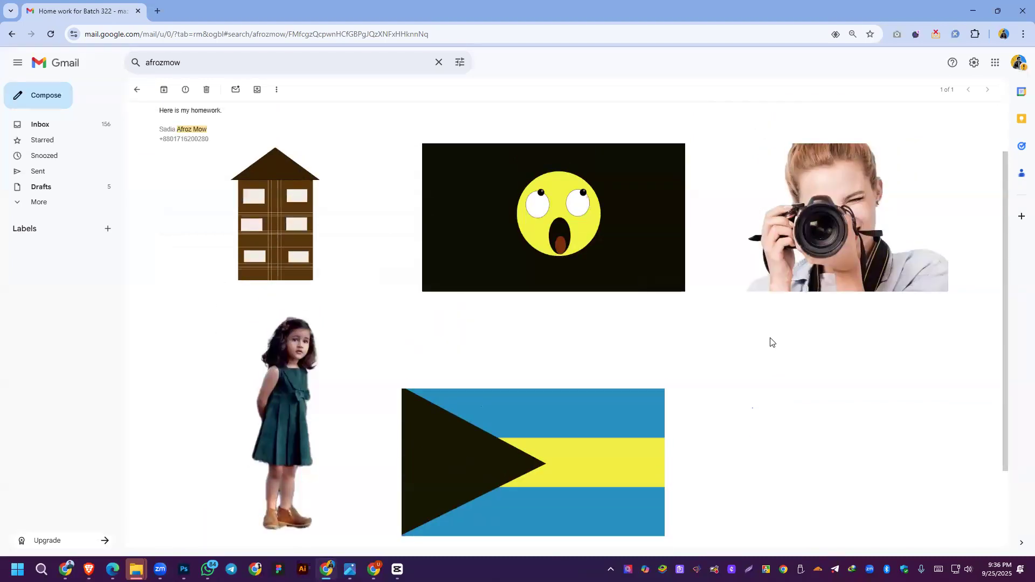
Step: Replace the mail search with the twelfth student's copied e-mail username and open the Home Work (Class Date: 20-Sep-2025) message
scroll(769, 341, down, 2)
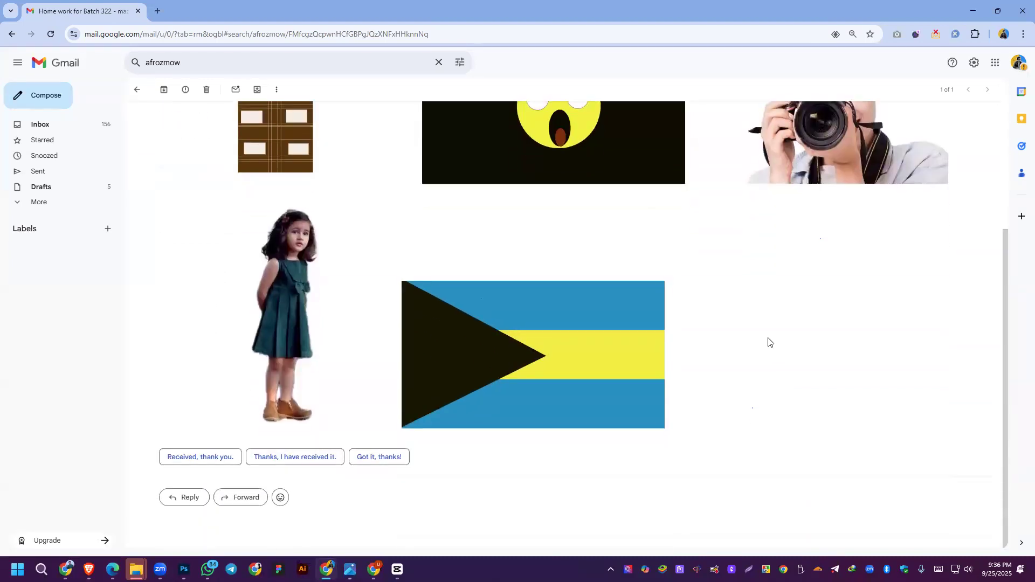
scroll(769, 341, up, 3)
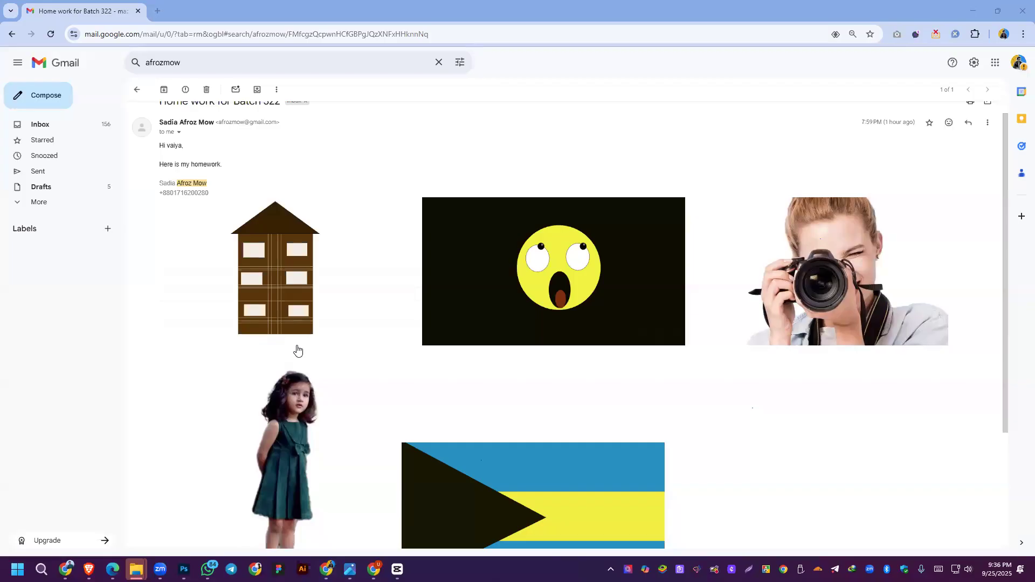
double_click(164, 63)
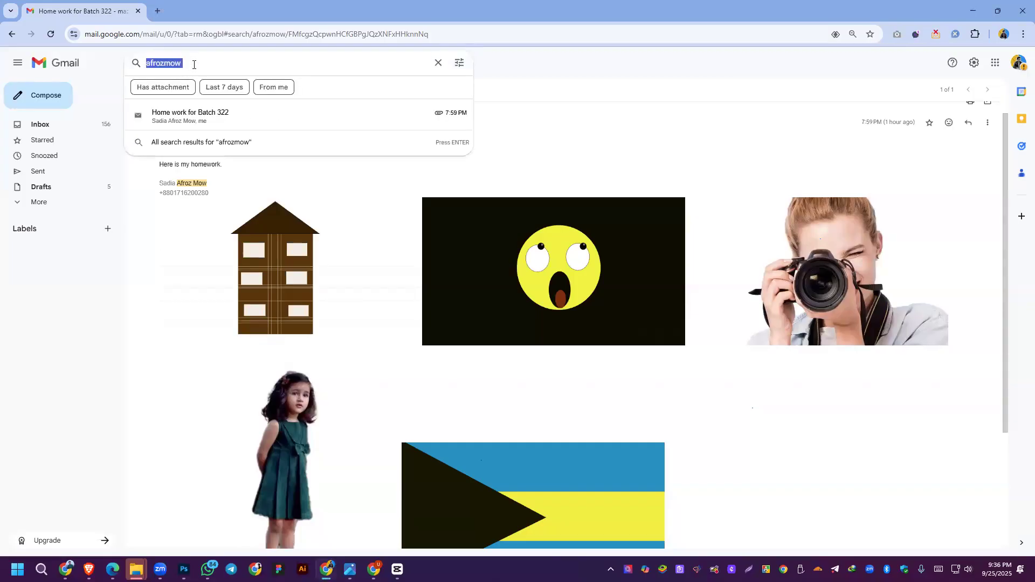
right_click(193, 64)
click(210, 158)
key(Return)
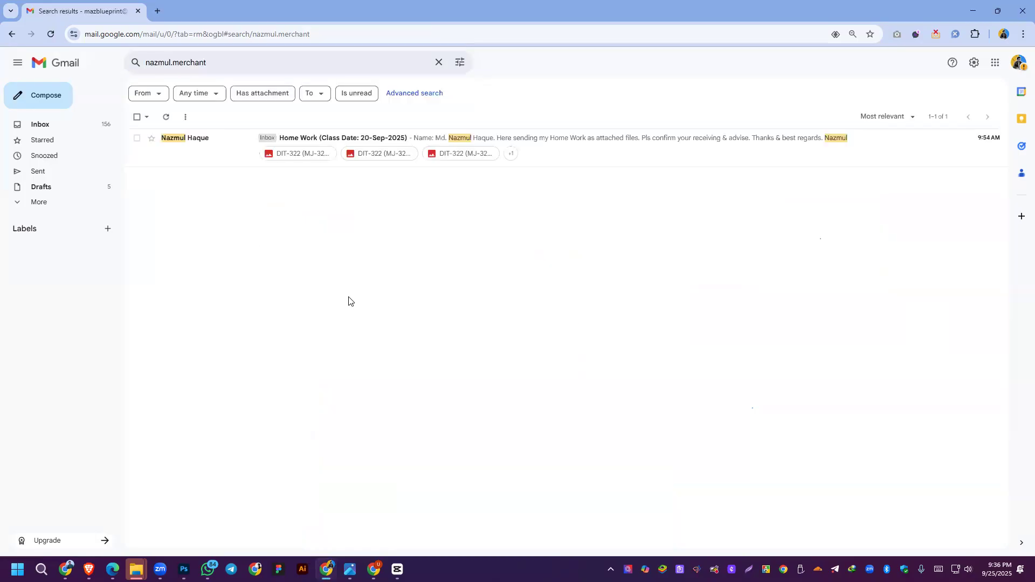
click(307, 141)
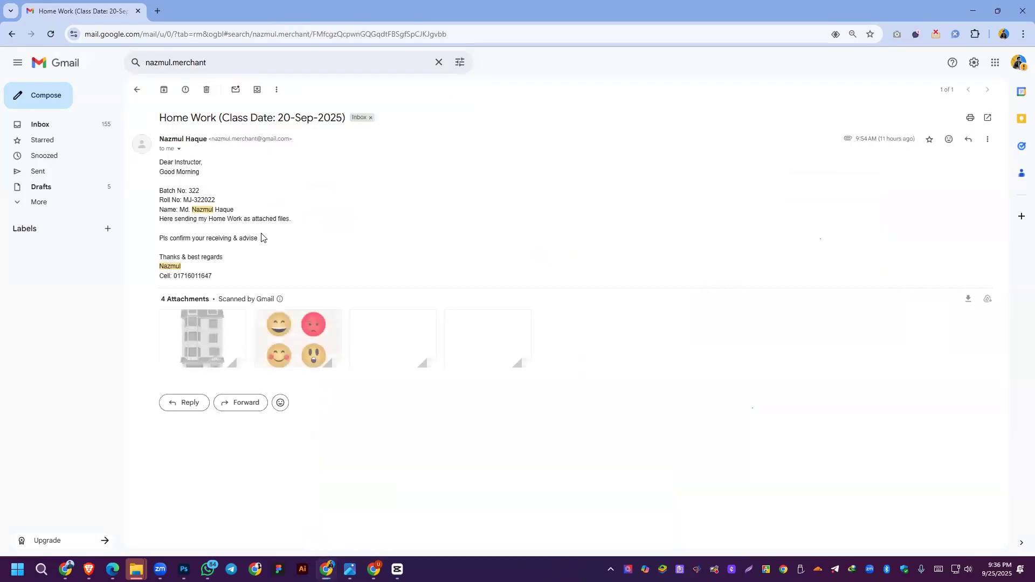
Step: Preview the twelfth student's attachments from House.jpg through Emoji.jpg to BG Remove.jpg, and close the preview
click(200, 339)
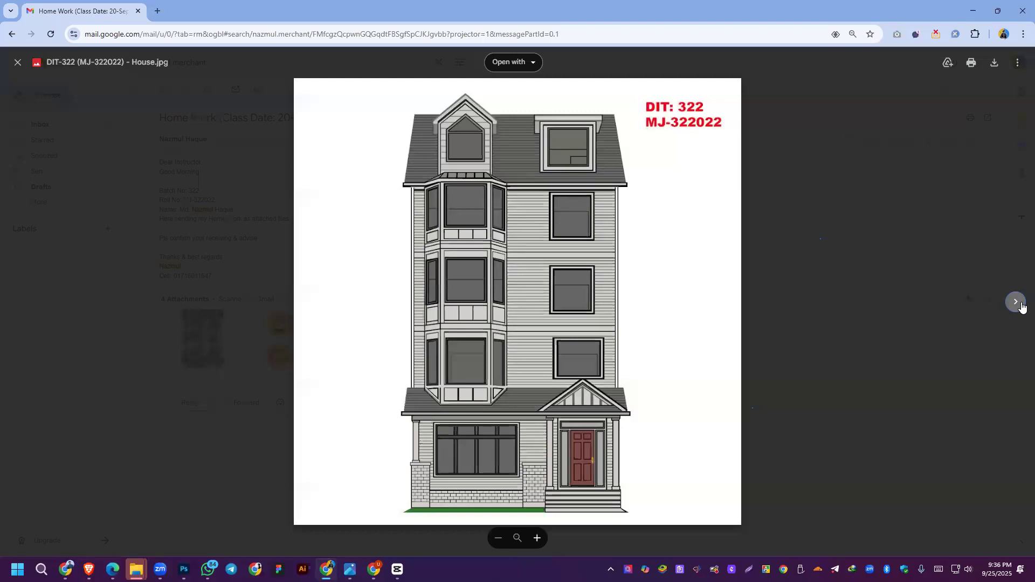
click(1016, 303)
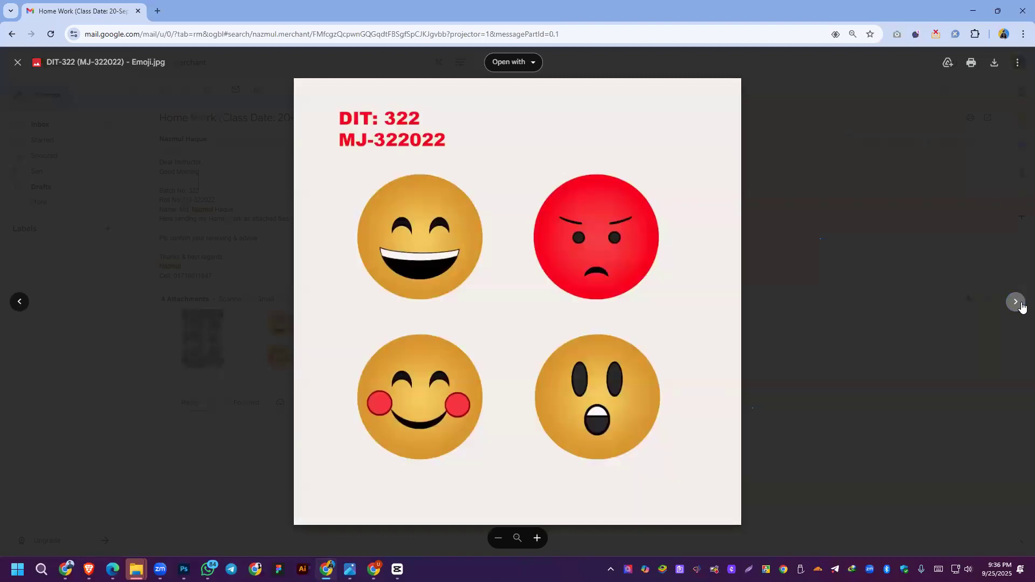
click(1016, 302)
click(1017, 302)
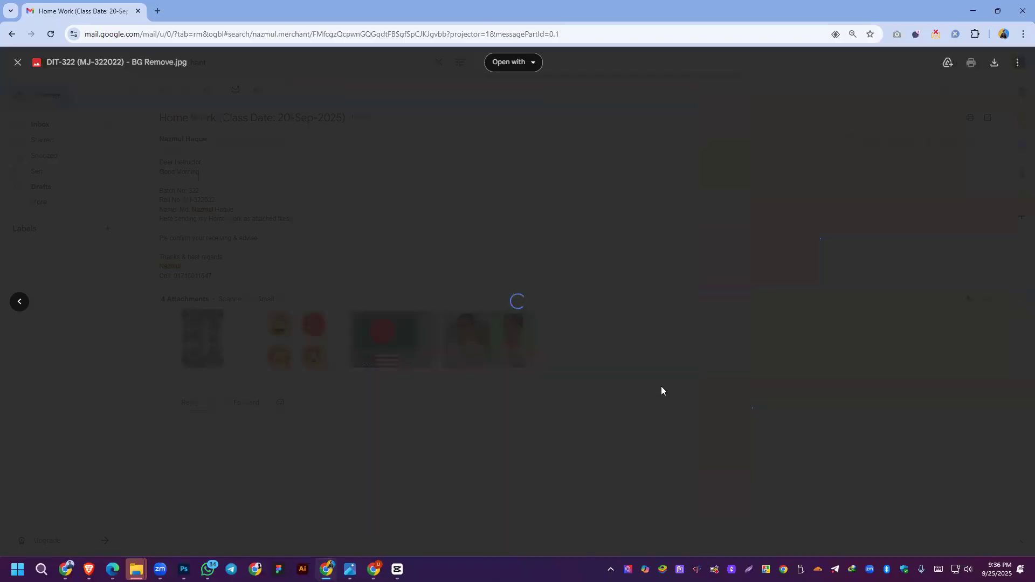
click(652, 335)
Step: Return to the eleventh student's Home work for Batch 322 message, review its embedded images again and close the meeting's participants list
key(alt+Left)
key(alt+Left)
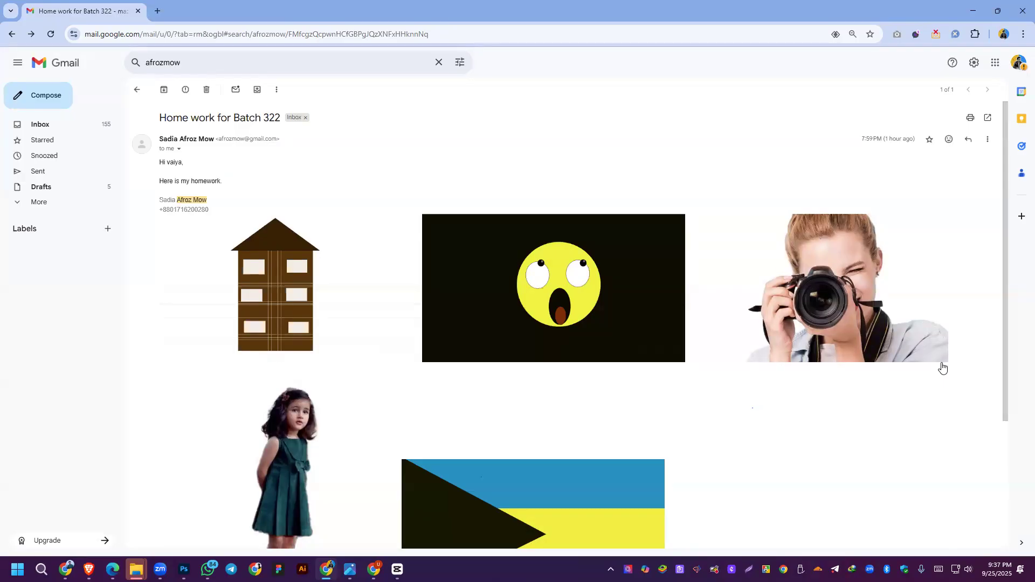
scroll(502, 404, down, 3)
scroll(502, 405, up, 3)
click(480, 497)
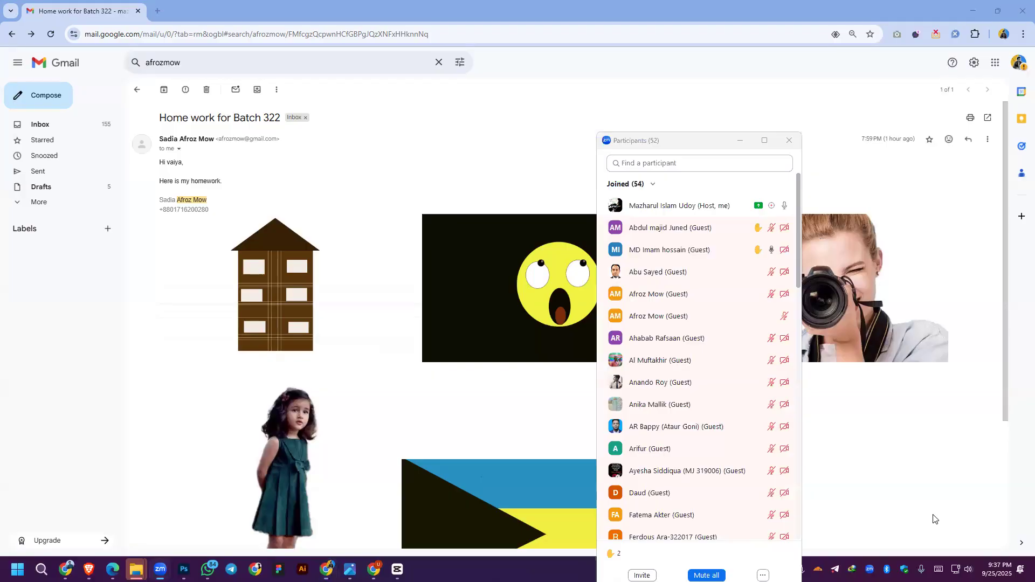
key(alt+u)
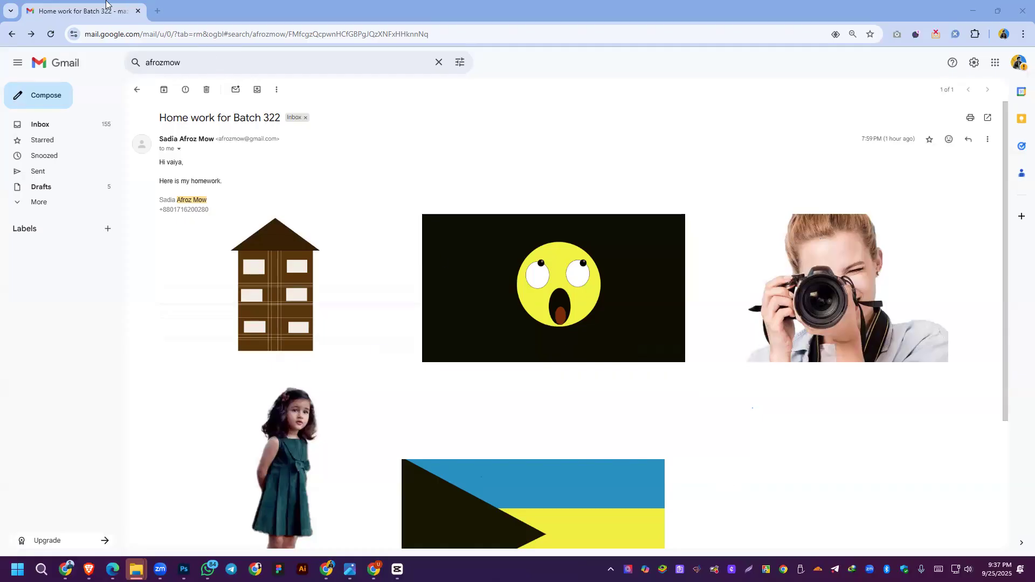
Step: Search Google for photopia in a new browser tab and open the Photopea online photo editor
click(157, 11)
click(219, 32)
text(ph)
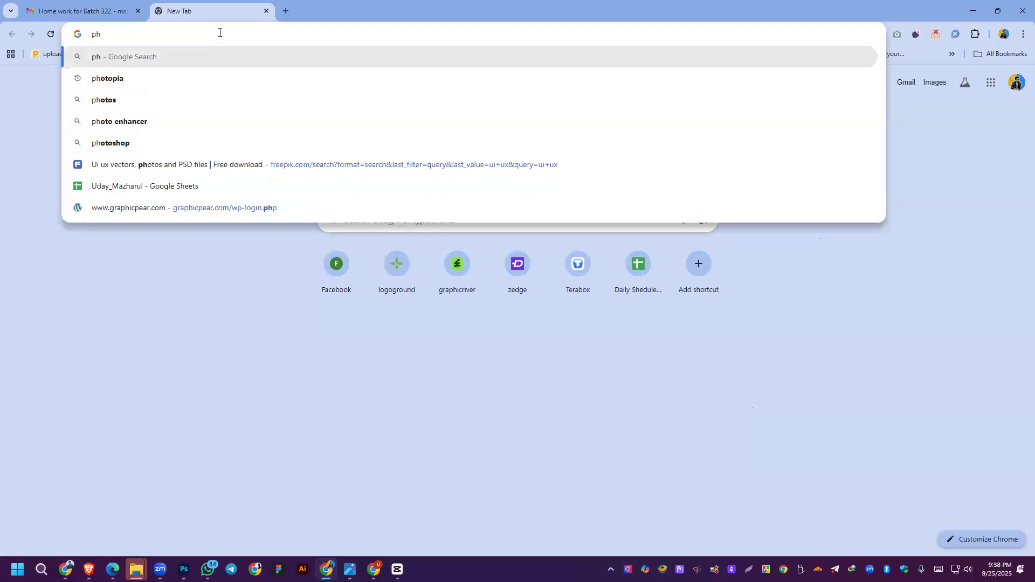
text(otopia)
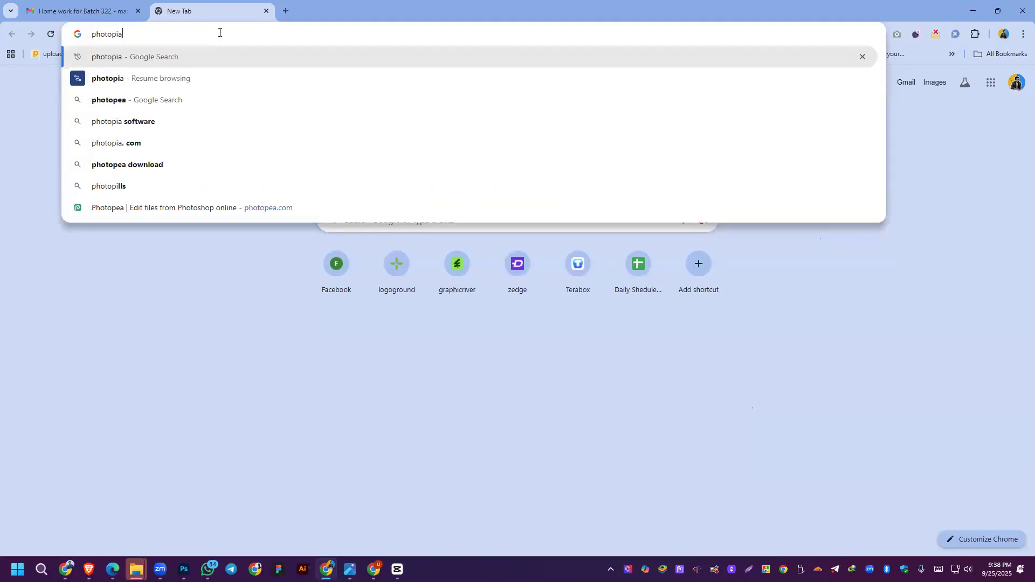
key(Return)
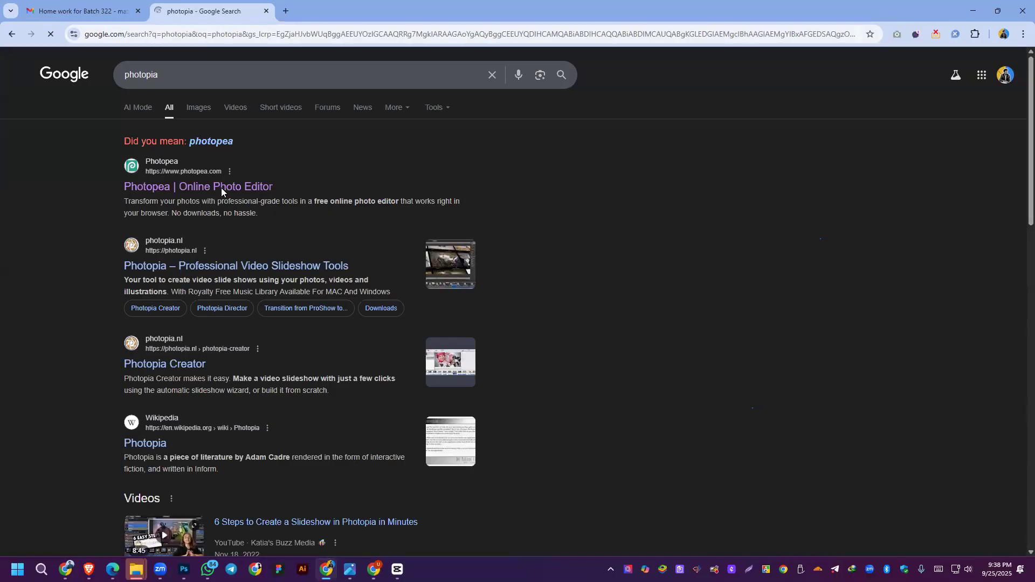
click(218, 185)
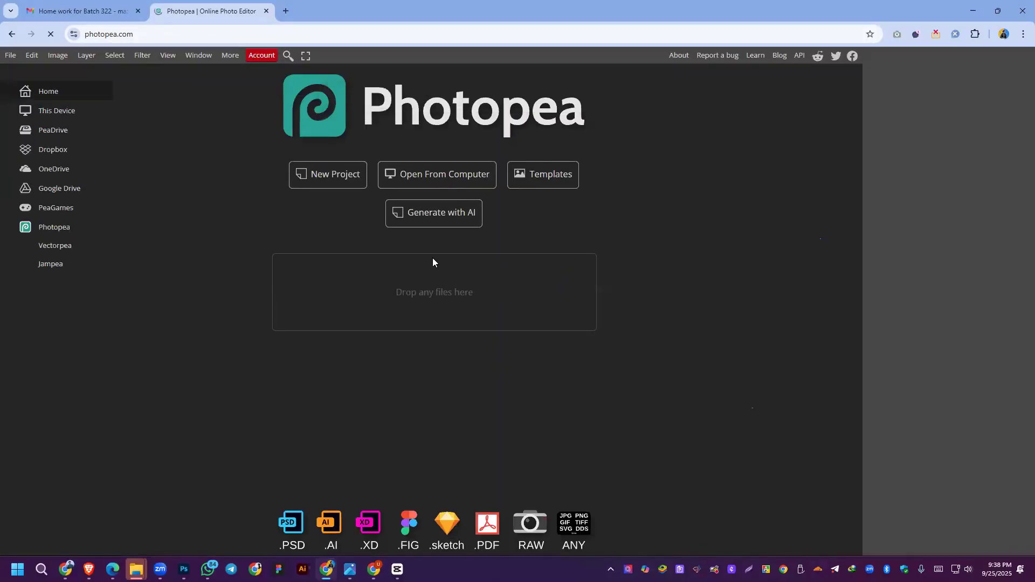
Step: Create a new Photopea project from the Full HD 1920 x 1080 px screen preset
click(335, 178)
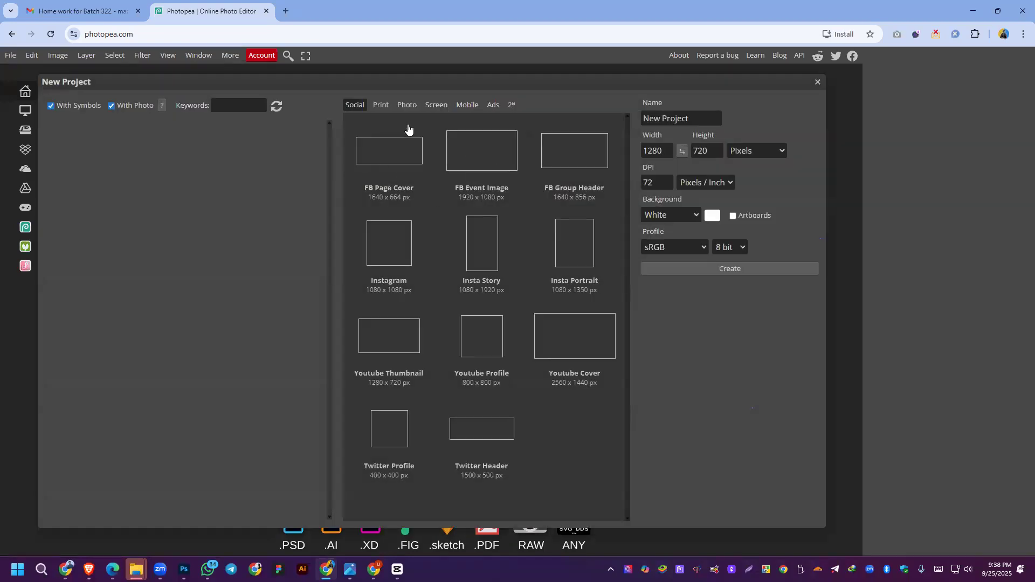
click(382, 105)
click(434, 105)
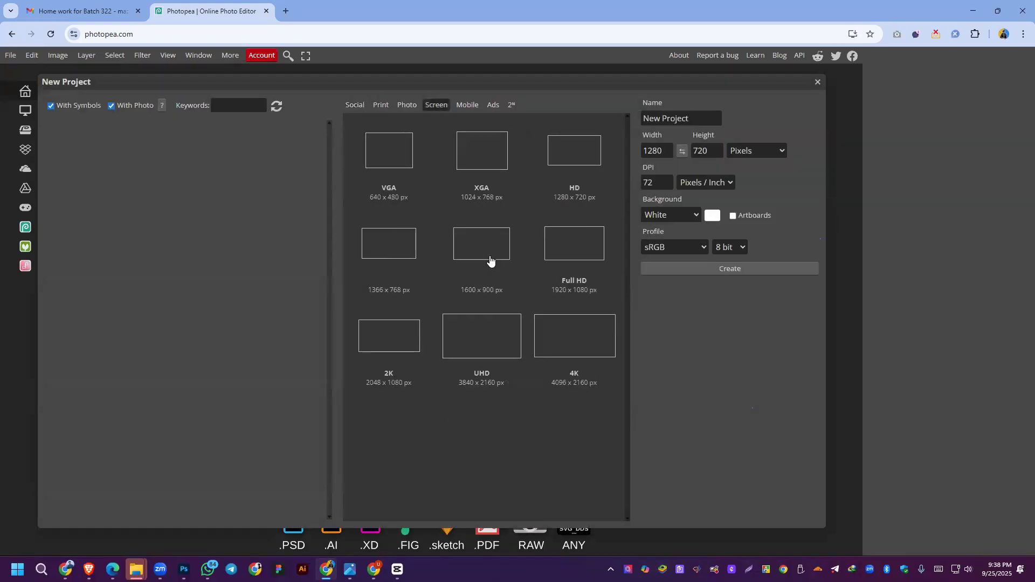
double_click(574, 268)
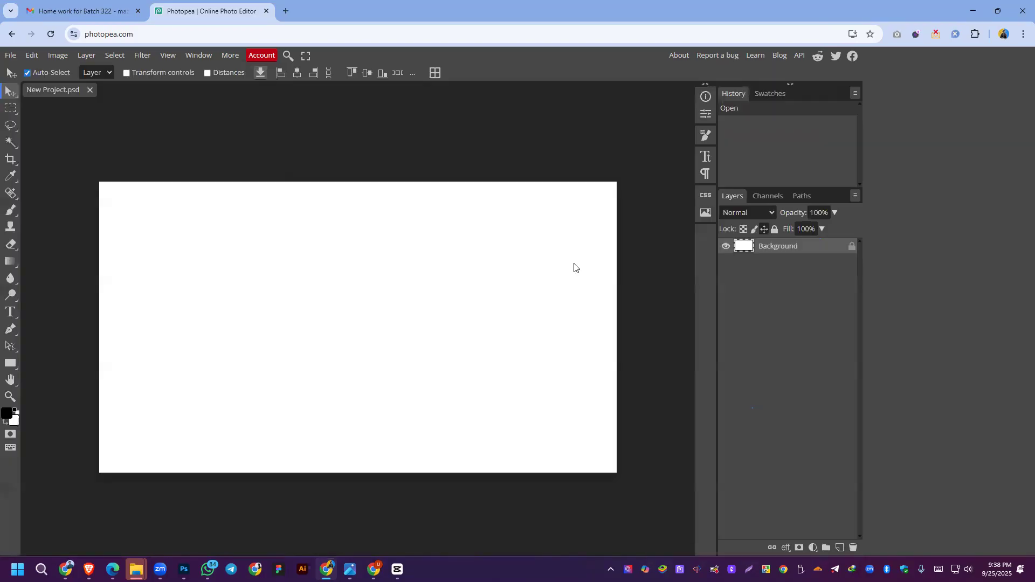
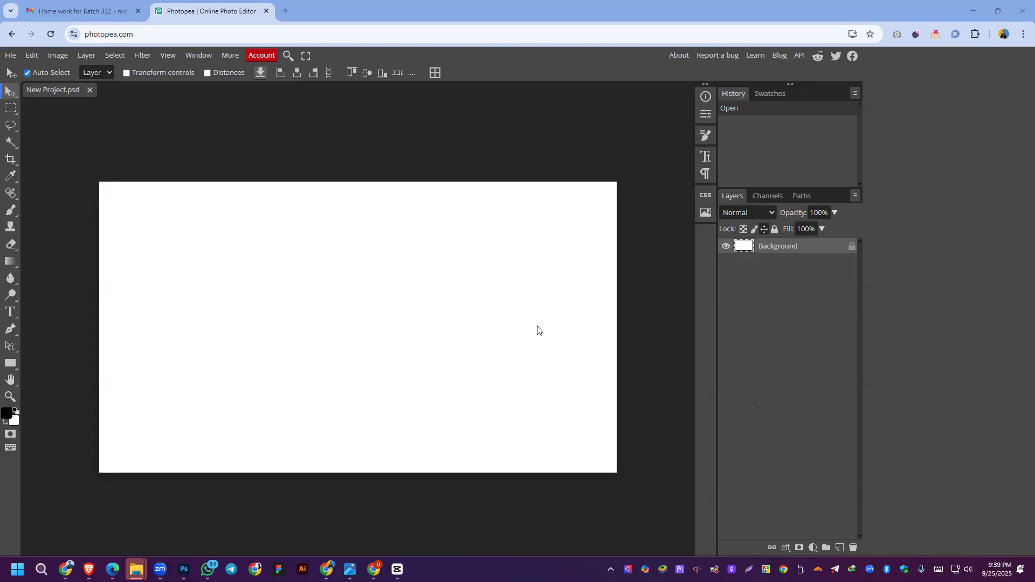
Step: Switch to Photoshop and demonstrate hiding the Properties panel and showing it again
click(184, 569)
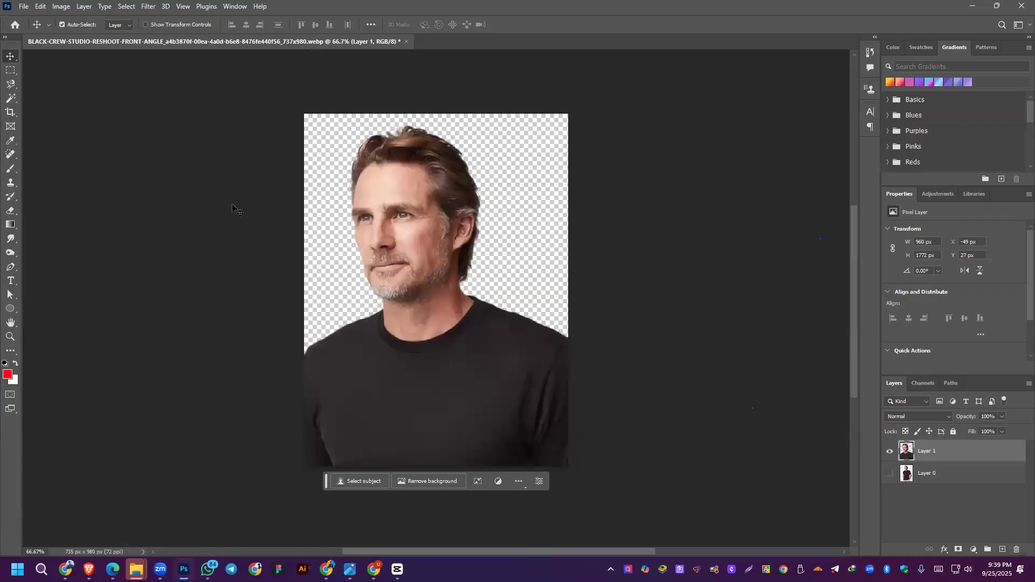
click(230, 8)
mouse_move(280, 32)
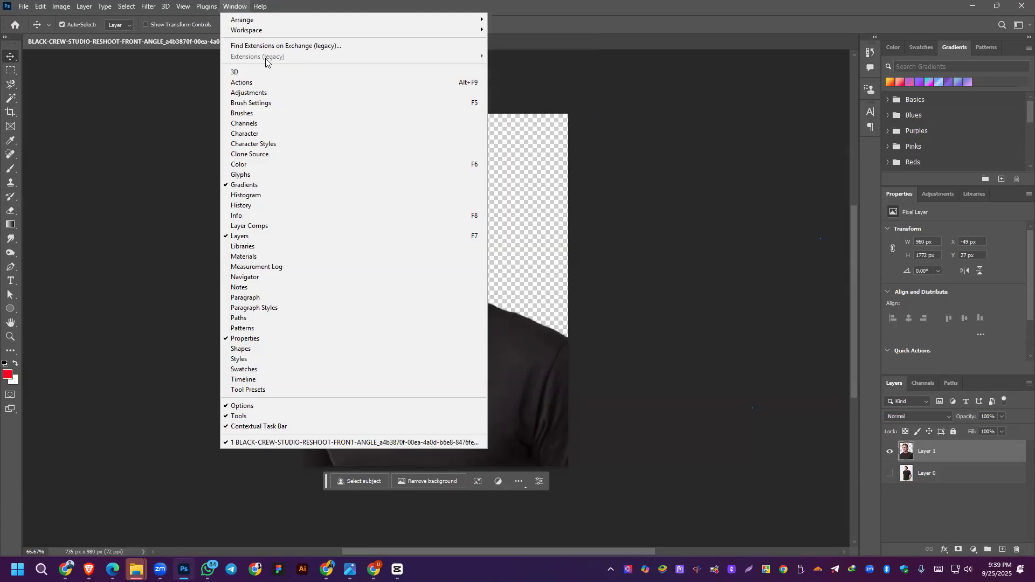
click(242, 338)
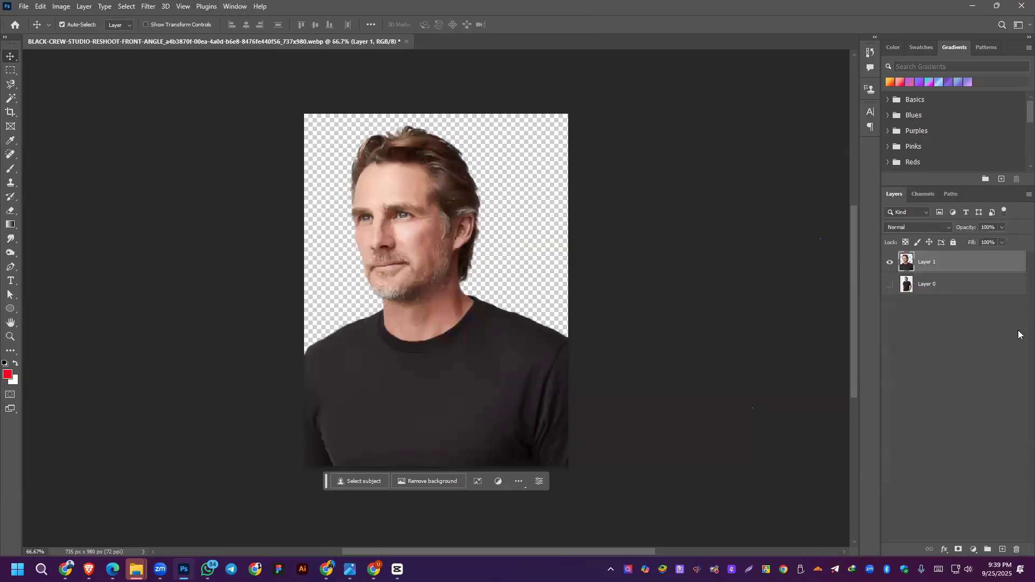
click(235, 5)
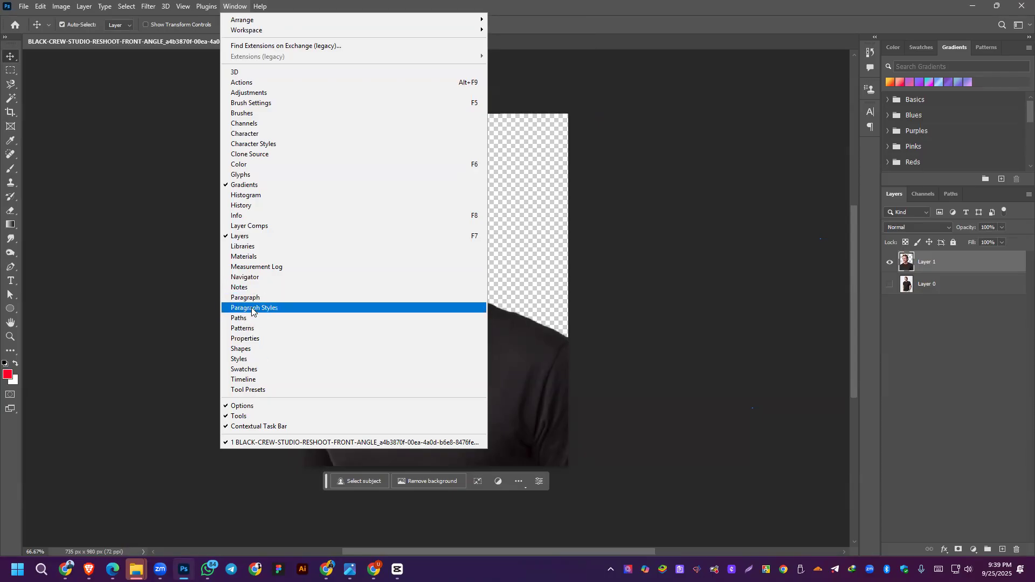
click(248, 339)
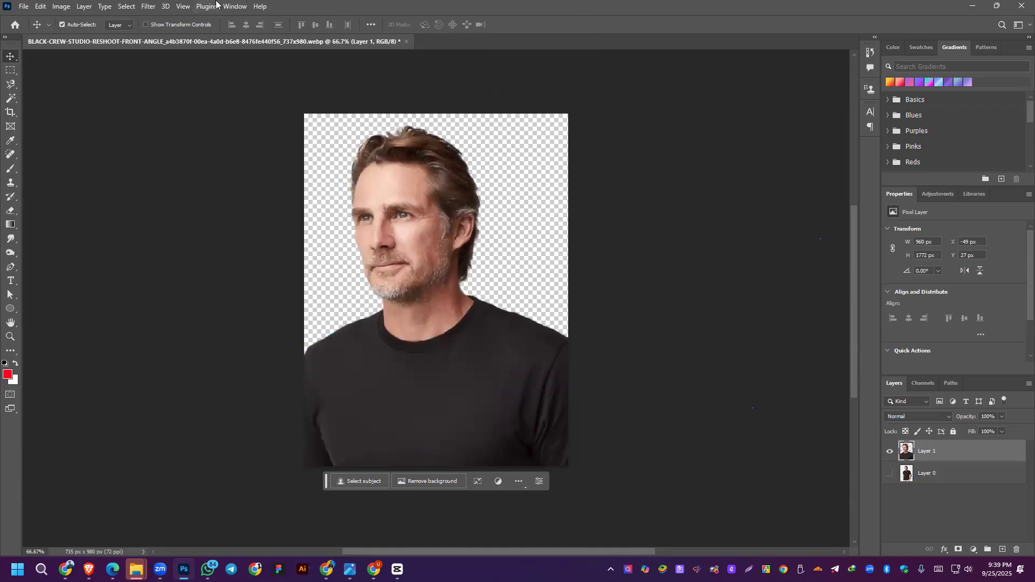
Step: Demonstrate hiding and restoring the Layers panel, and do the same with the Gradients panel
click(235, 6)
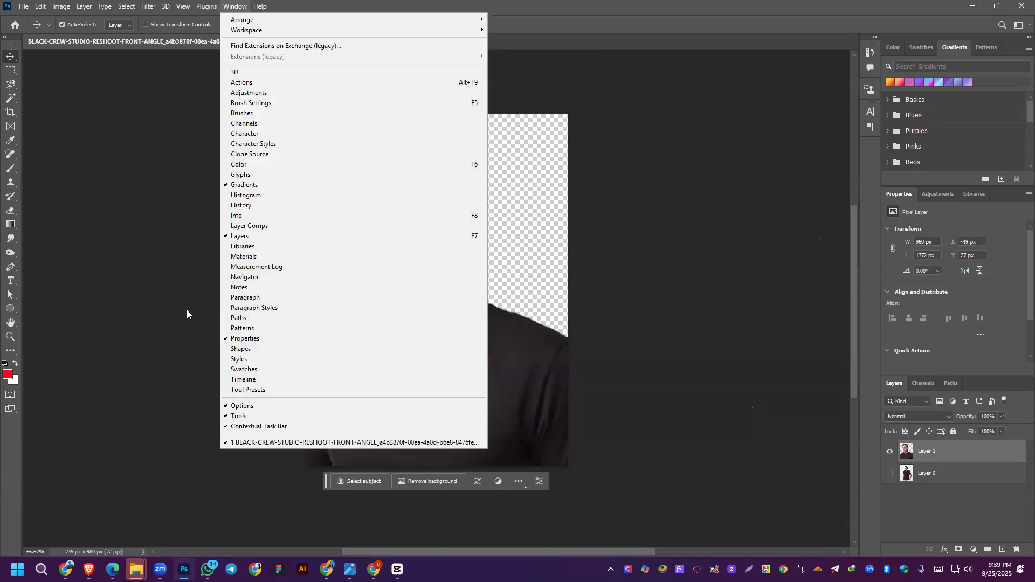
click(240, 236)
click(232, 8)
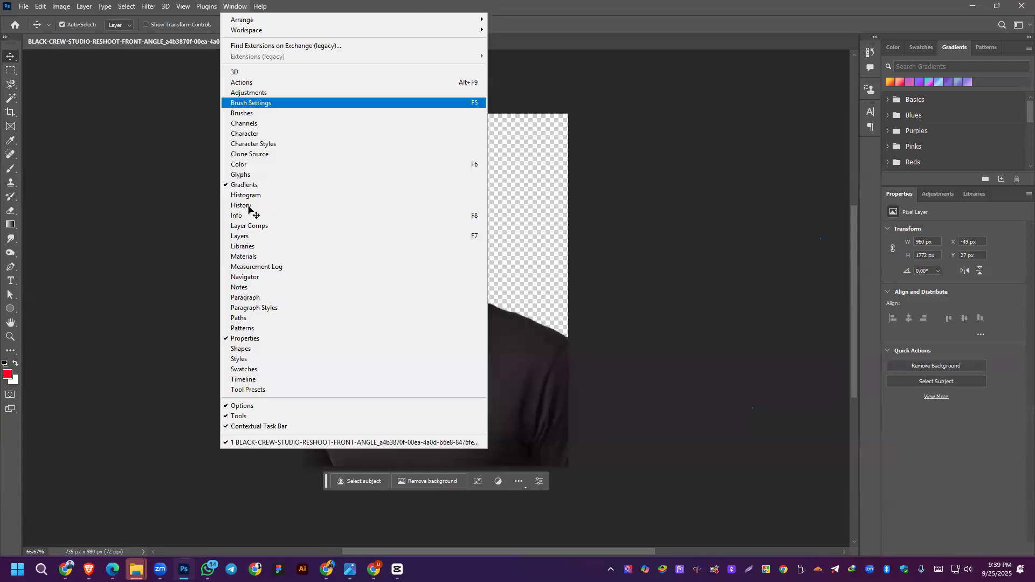
click(245, 237)
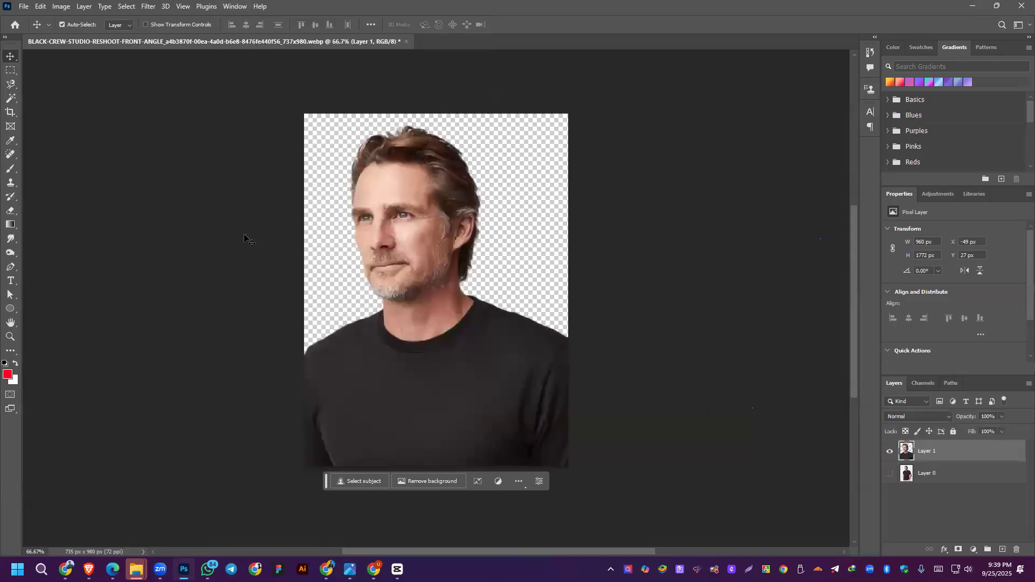
click(235, 6)
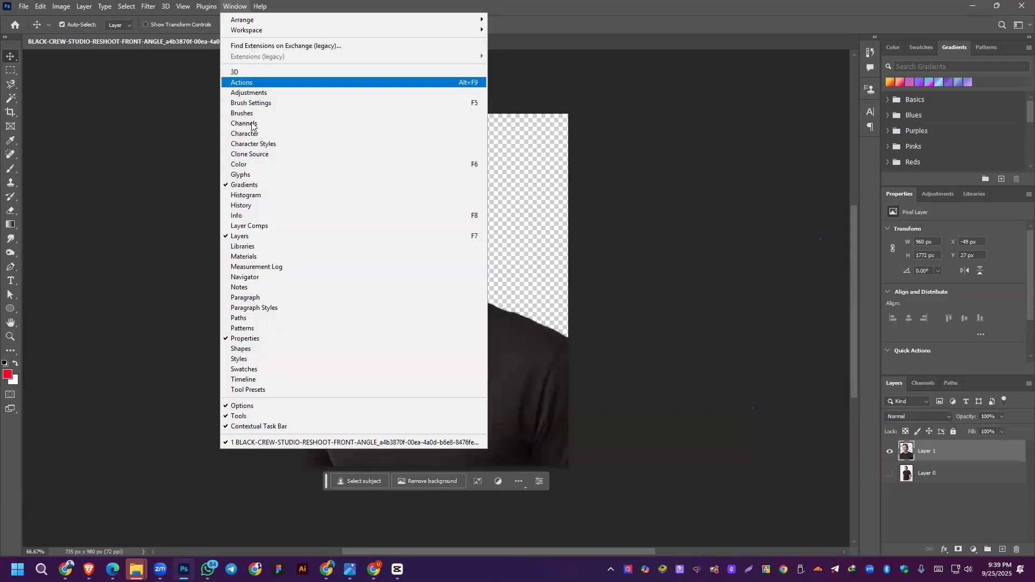
click(240, 185)
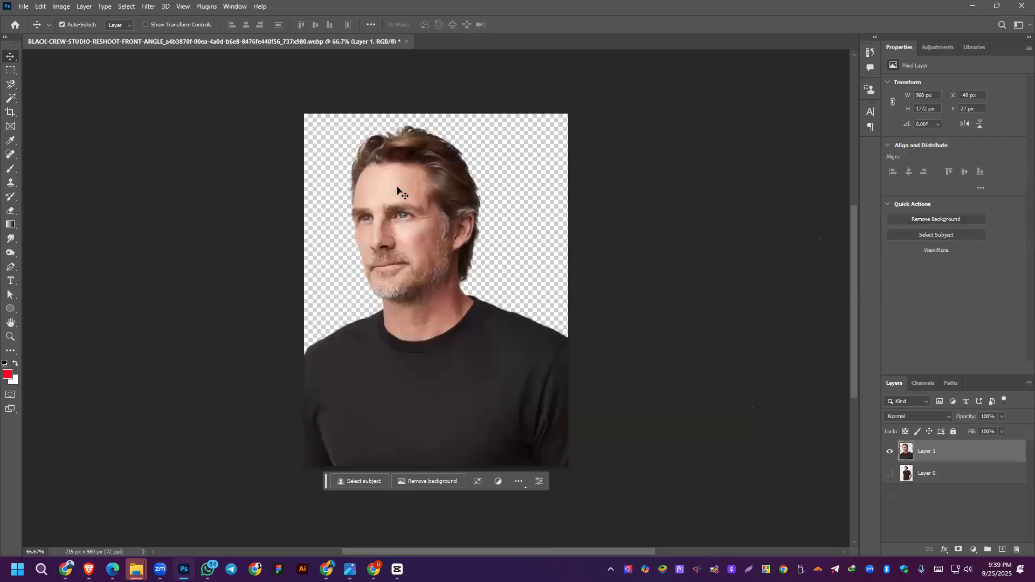
click(235, 6)
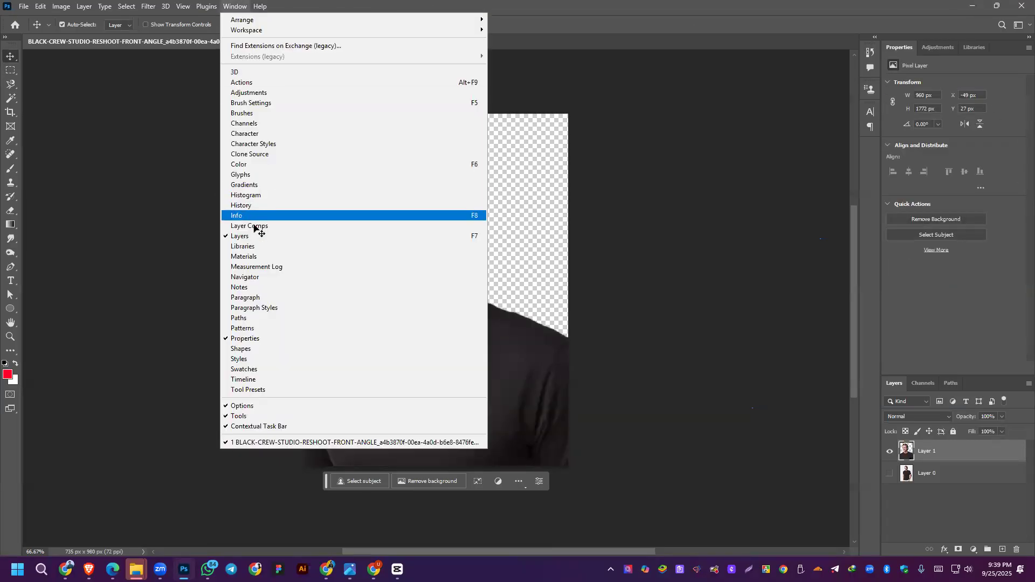
click(247, 186)
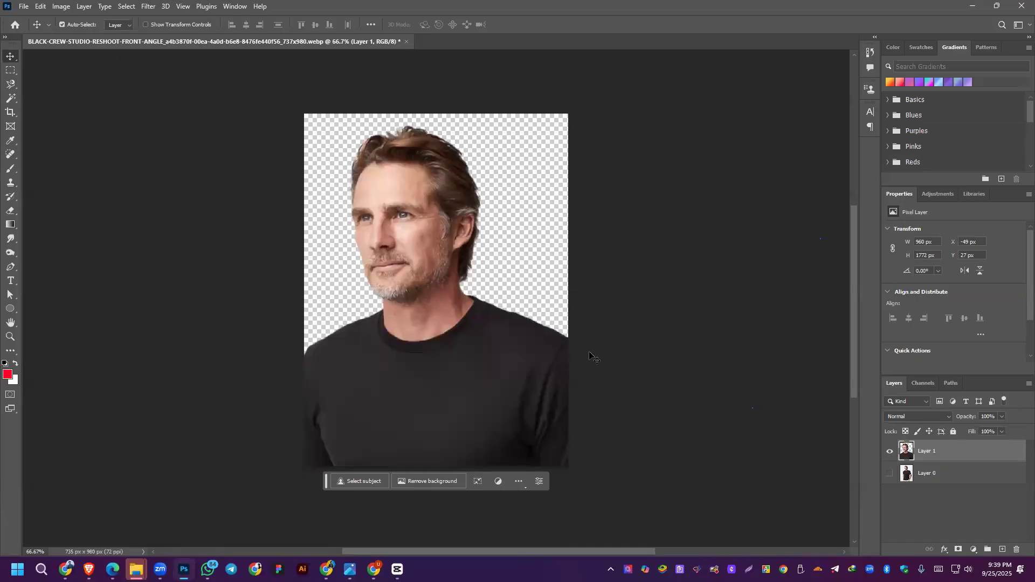
Step: Switch to the Batch 322 Facebook group in Brave and look through its featured post with the class video playlist link
key(alt+Tab)
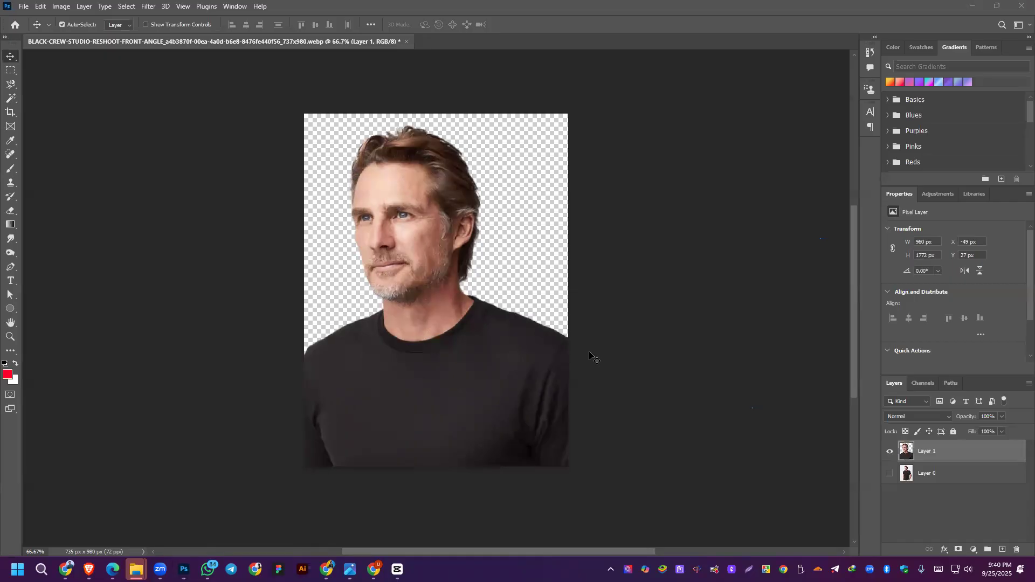
click(89, 570)
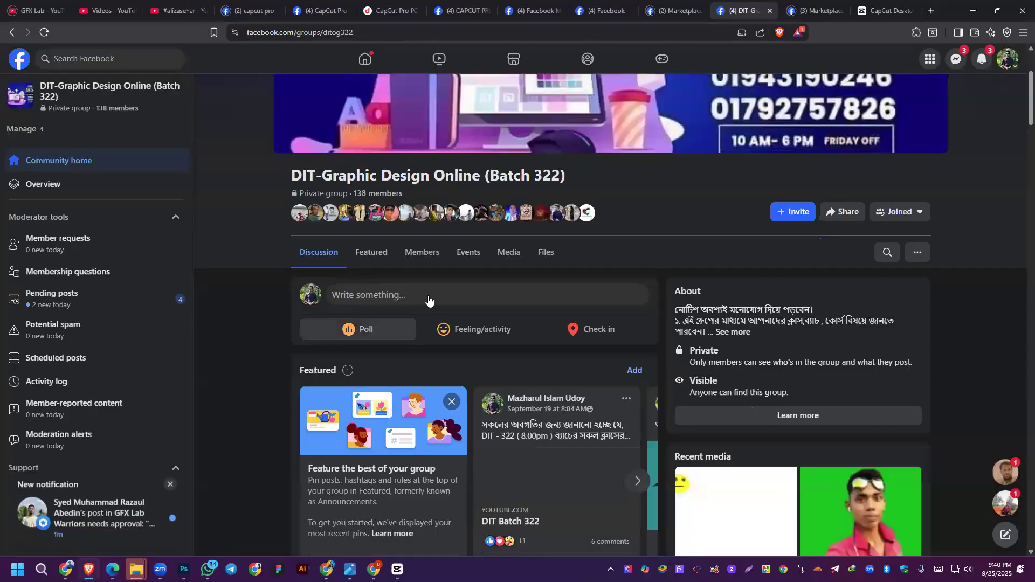
click(372, 253)
scroll(442, 325, down, 3)
scroll(441, 325, up, 4)
scroll(441, 325, down, 4)
scroll(442, 325, up, 2)
scroll(443, 326, up, 2)
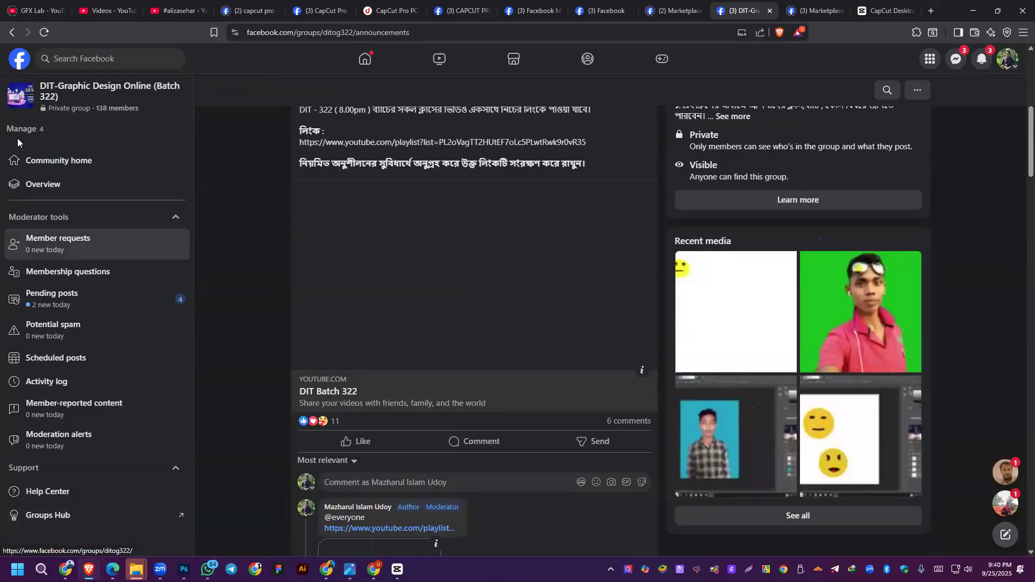
Step: Check the comment mention in the Batch 322 group and open the GFX Lab Warriors group home from its pending-post notification
click(982, 58)
click(910, 165)
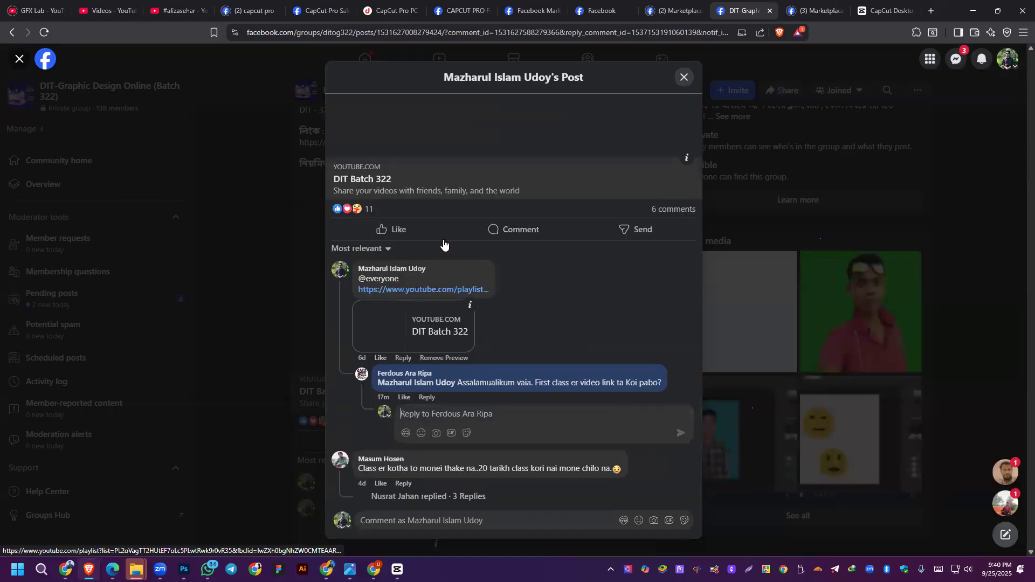
click(982, 58)
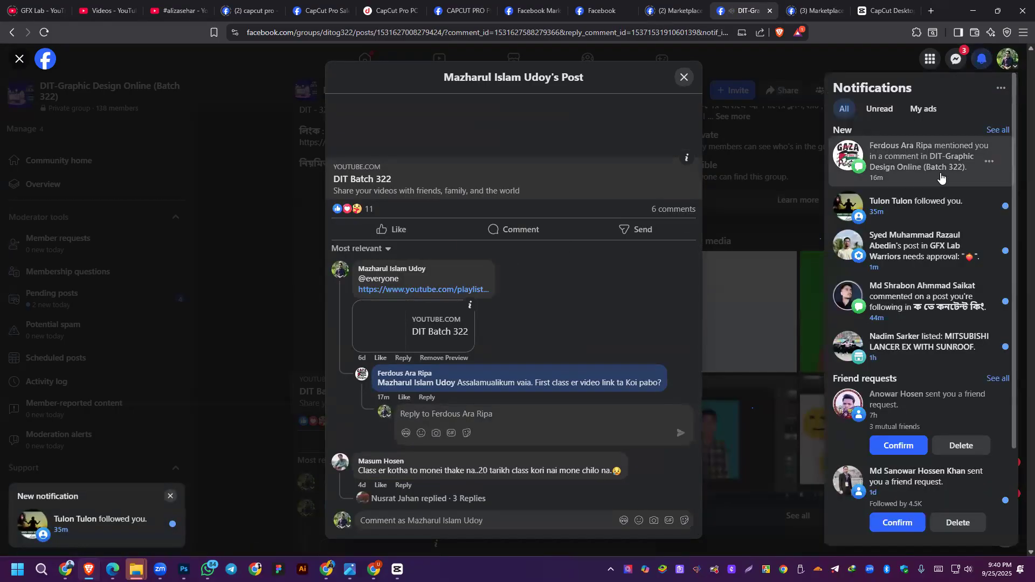
click(895, 258)
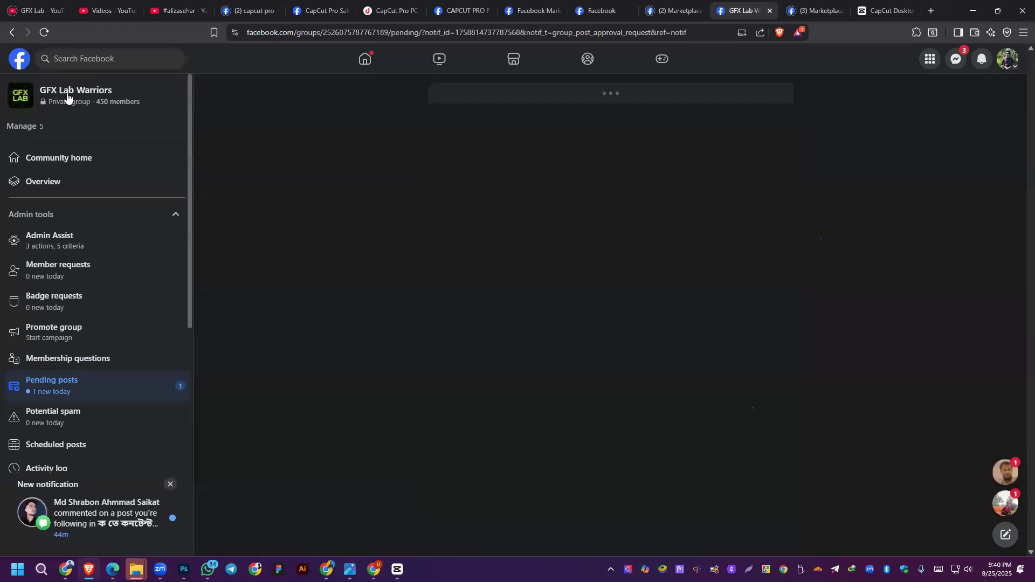
click(66, 95)
Step: Copy the GFX Lab Warriors group link and send it to the Dit 322 chat in WhatsApp
click(394, 31)
right_click(396, 32)
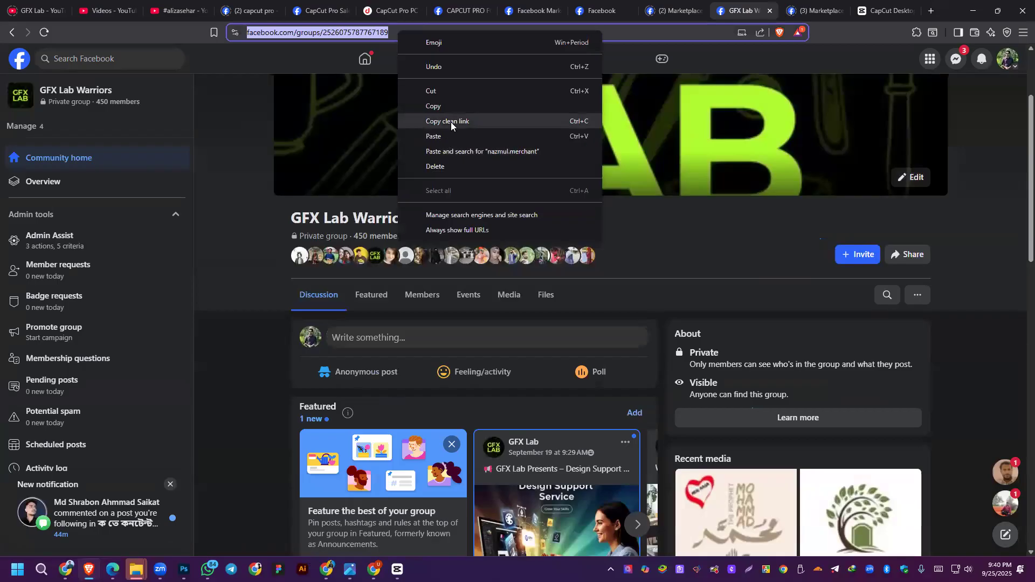
click(447, 106)
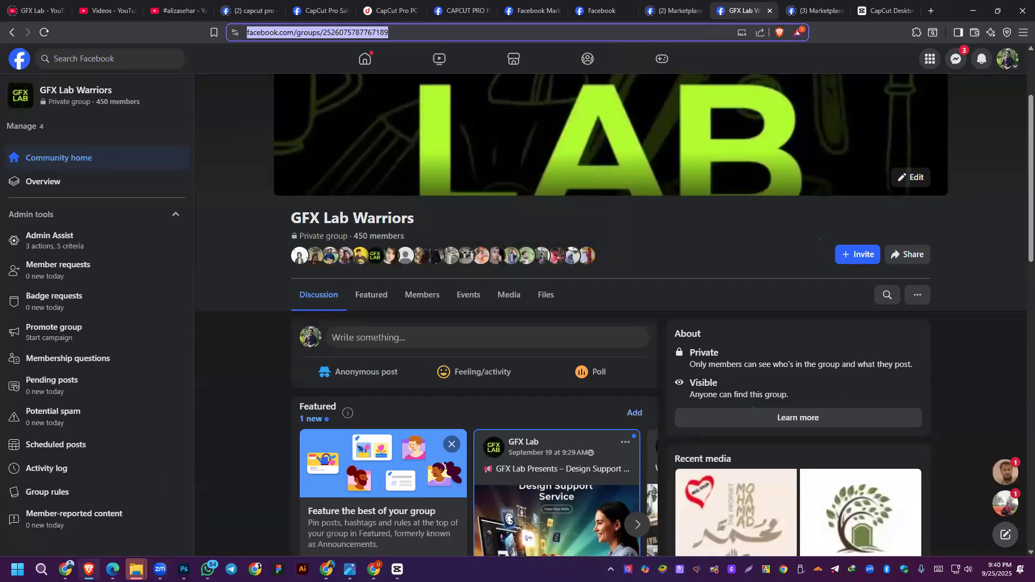
mouse_move(89, 570)
click(208, 569)
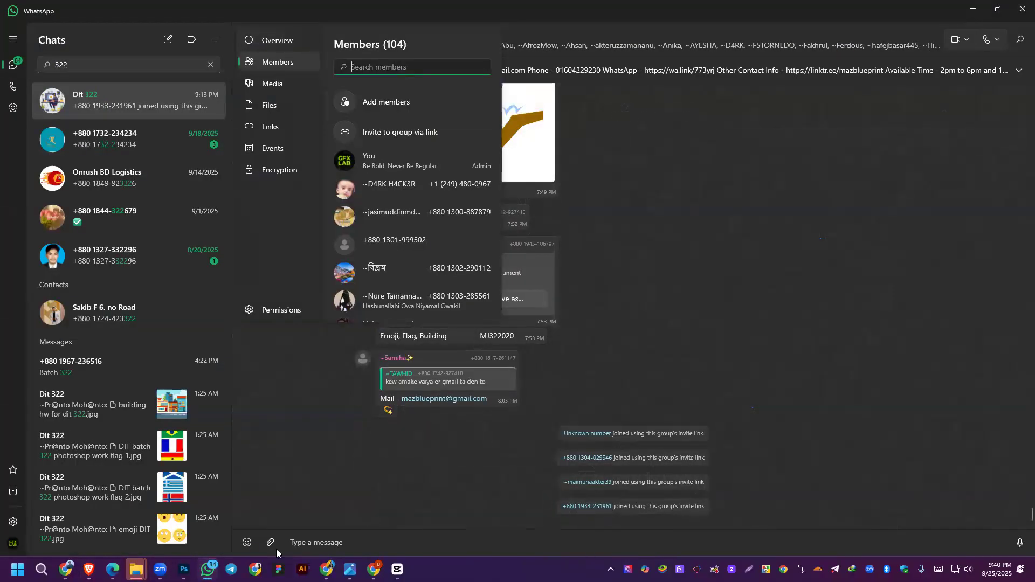
click(353, 550)
right_click(352, 550)
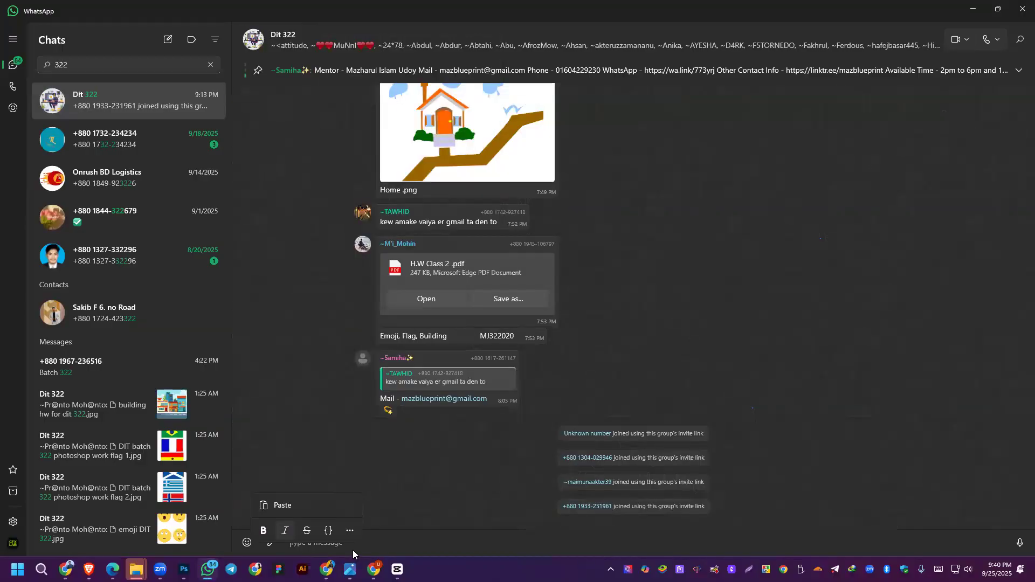
key(ctrl+v)
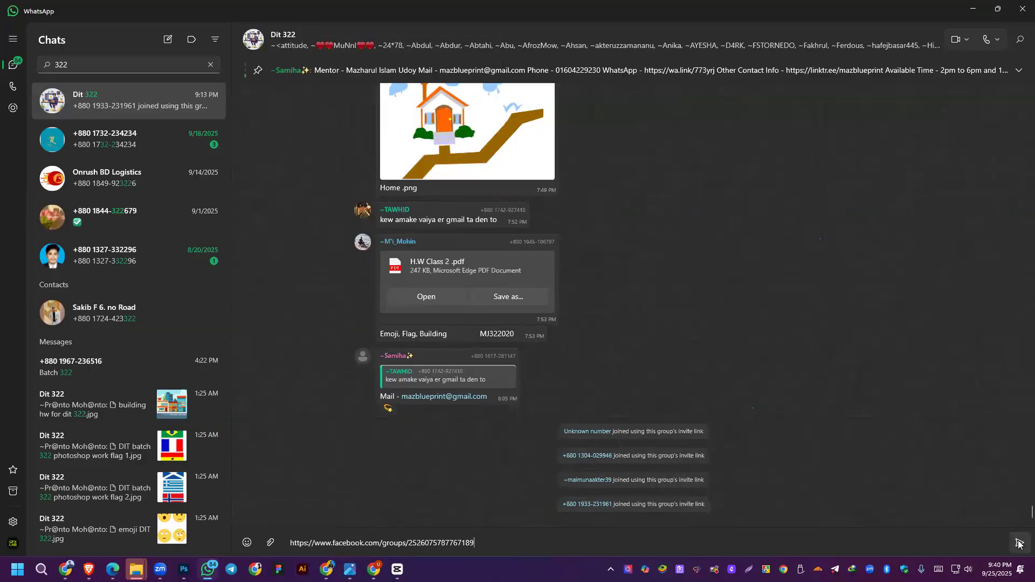
click(1019, 543)
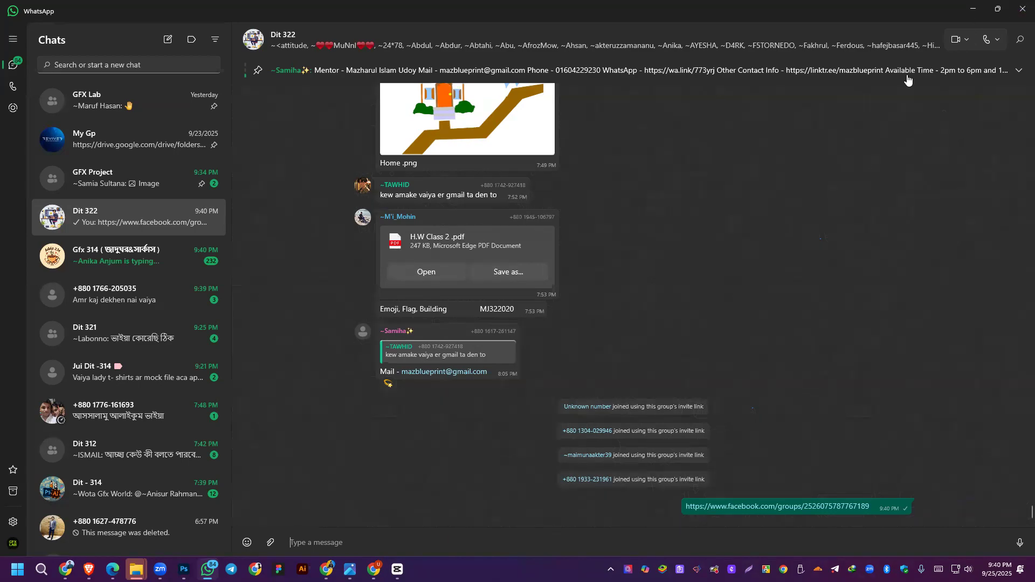
Step: Return to the GFX Lab Warriors page in Brave and try to bring up the Microsoft Edge window
key(alt+Tab)
click(258, 234)
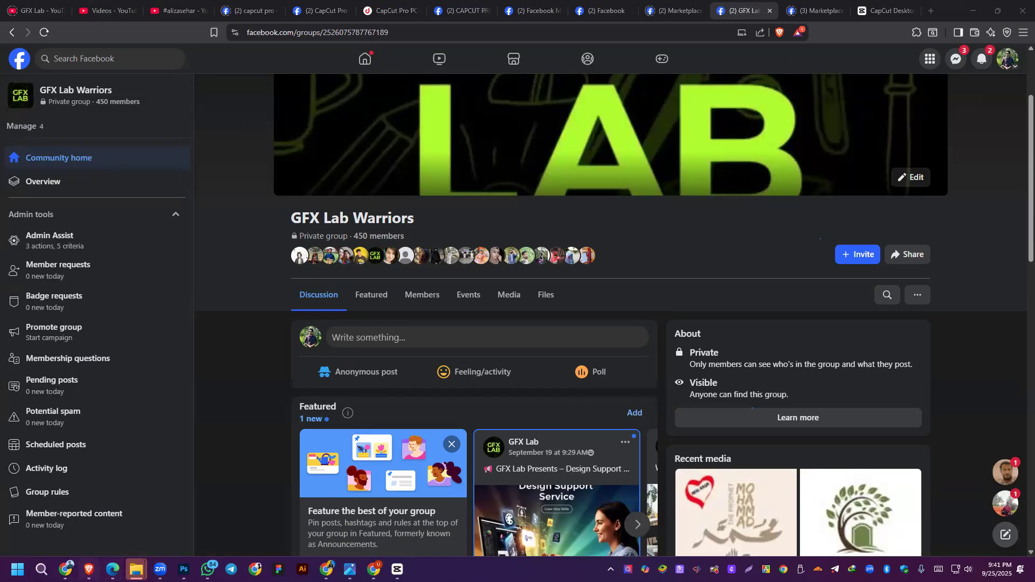
click(112, 569)
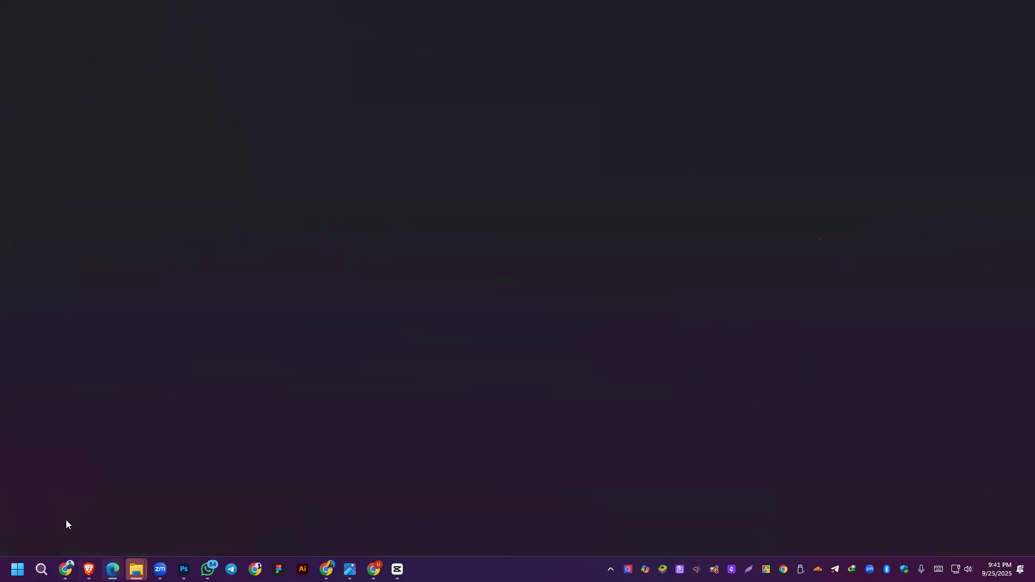
key(alt+Tab)
key(alt+Tab)
mouse_move(112, 569)
click(135, 507)
Step: Close Photoshop without saving the changes to the BLACK-CREW-STUDIO-RESHOOT portrait document
mouse_move(184, 570)
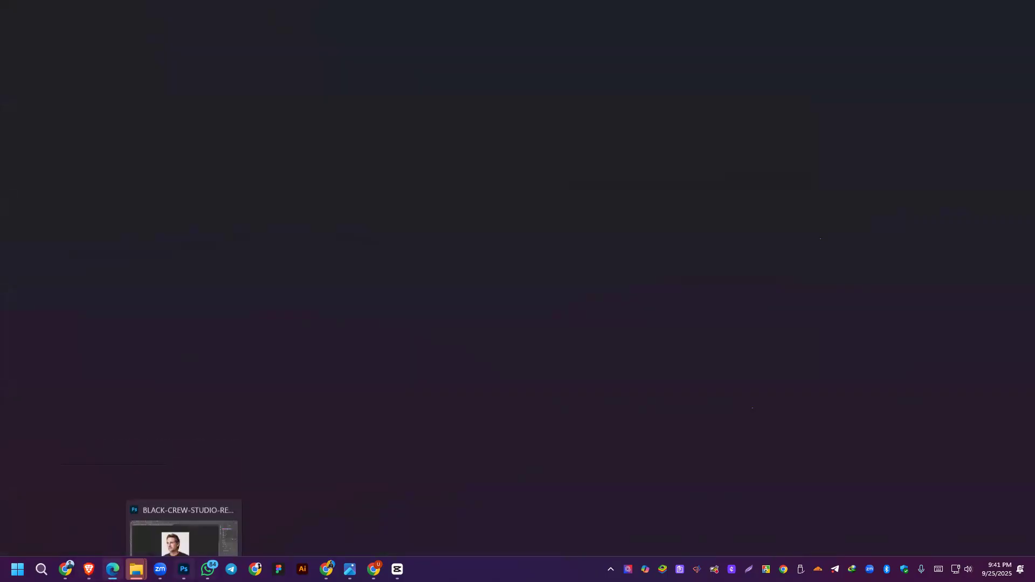
click(223, 503)
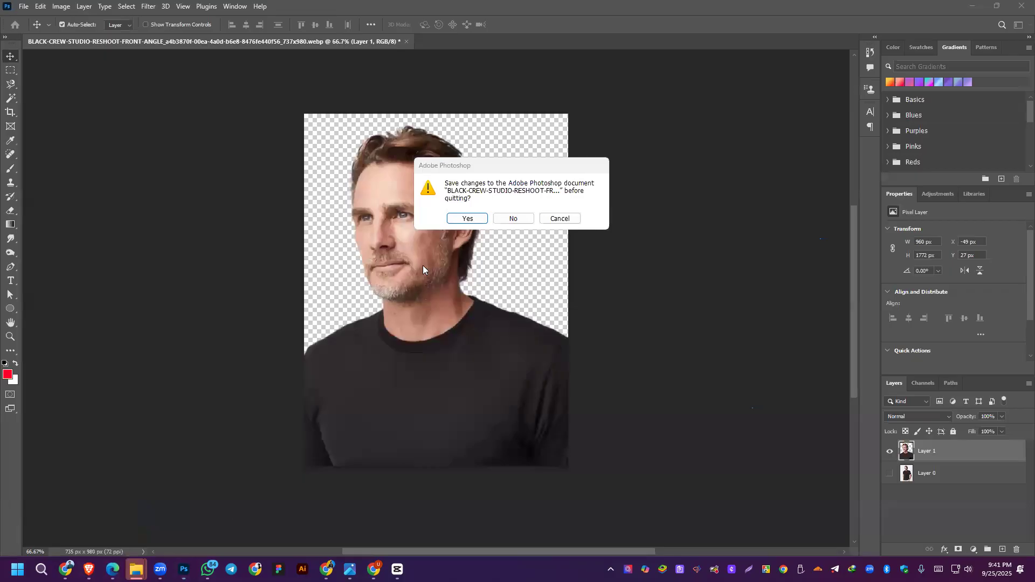
click(517, 218)
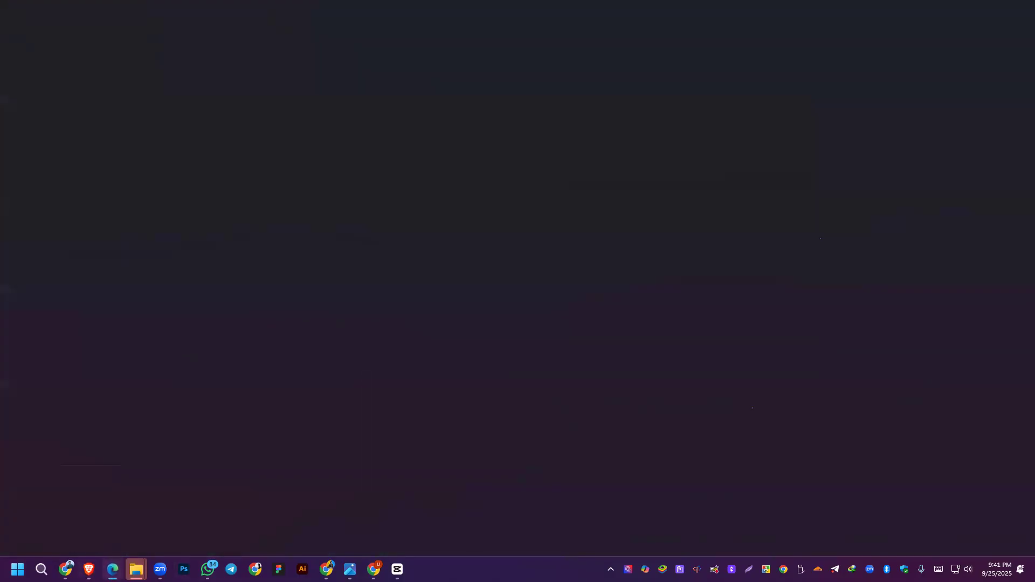
Step: Restart Microsoft Edge and reopen the Graphic-Design-Official-Course-Outline (4) PDF from the browsing history
click(113, 570)
right_click(112, 570)
click(120, 542)
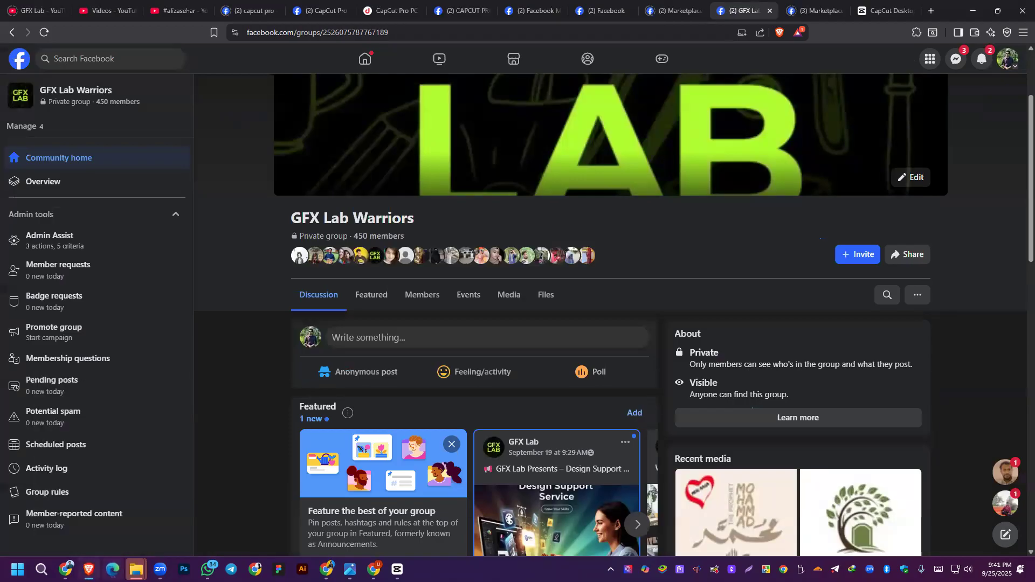
click(113, 570)
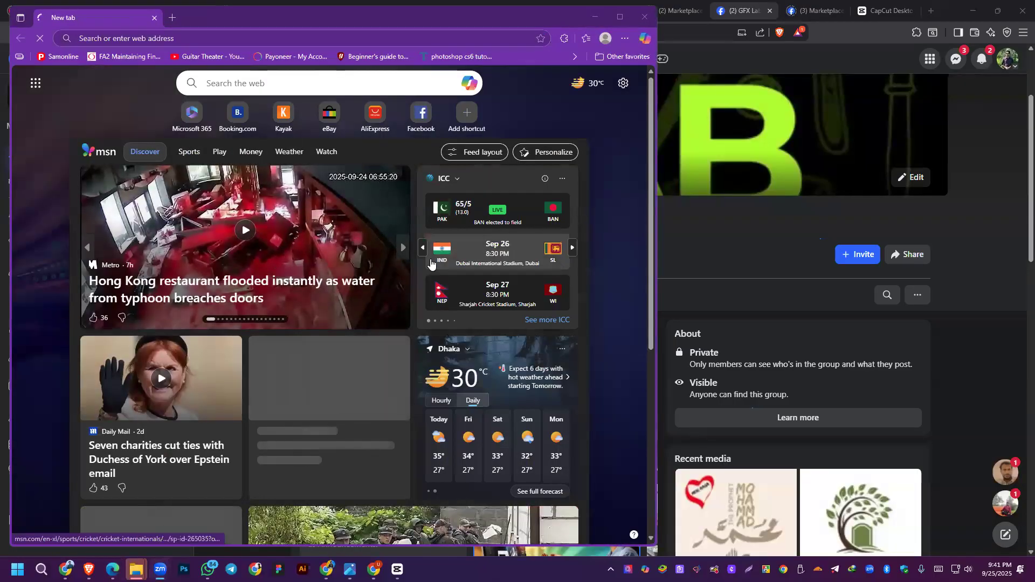
click(625, 38)
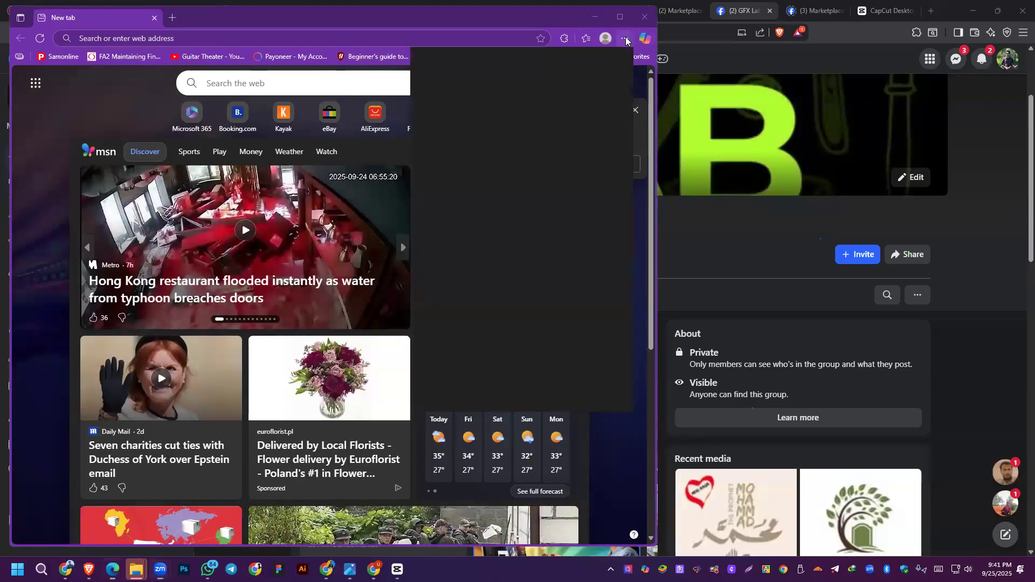
click(432, 156)
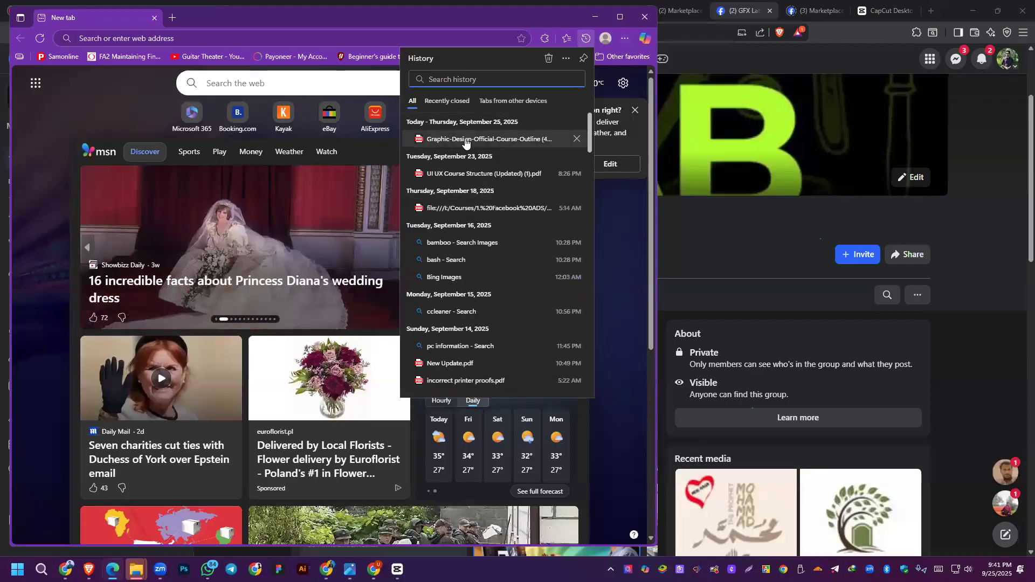
click(485, 139)
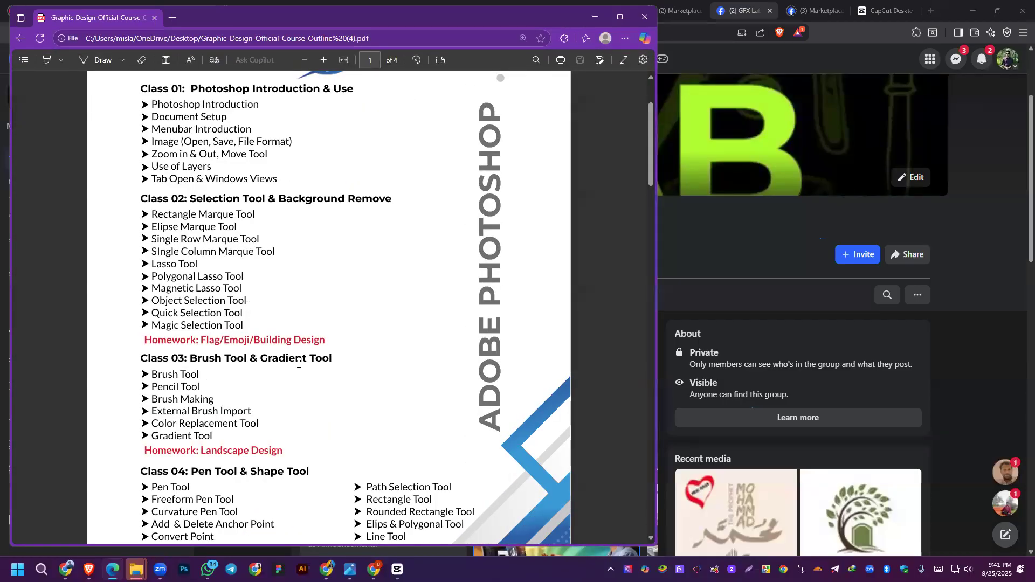
Step: Point out the Class 03 homework in the course outline by selecting the text "Landscape Design"
scroll(298, 364, down, 3)
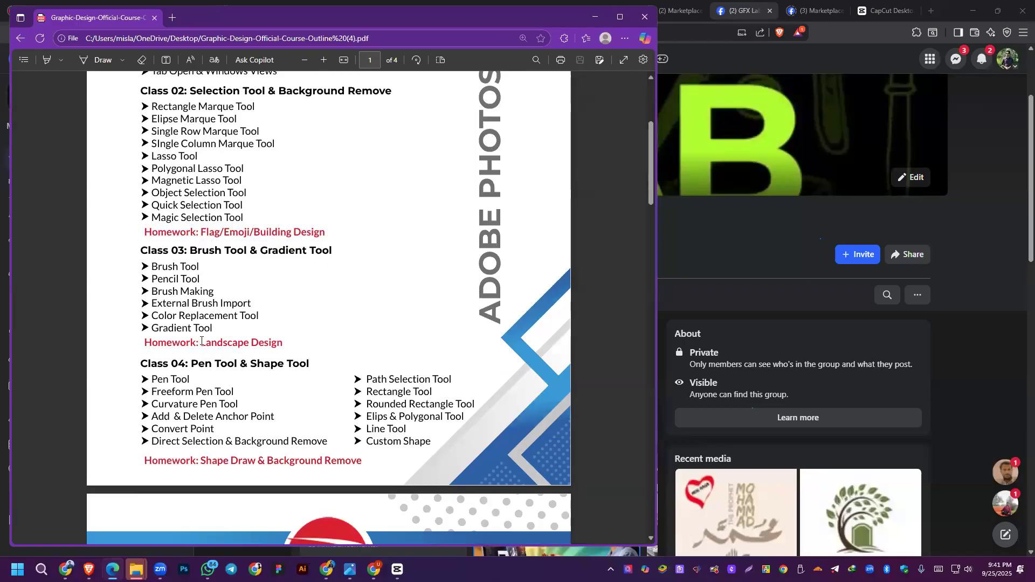
drag(201, 341, 282, 343)
right_click(282, 345)
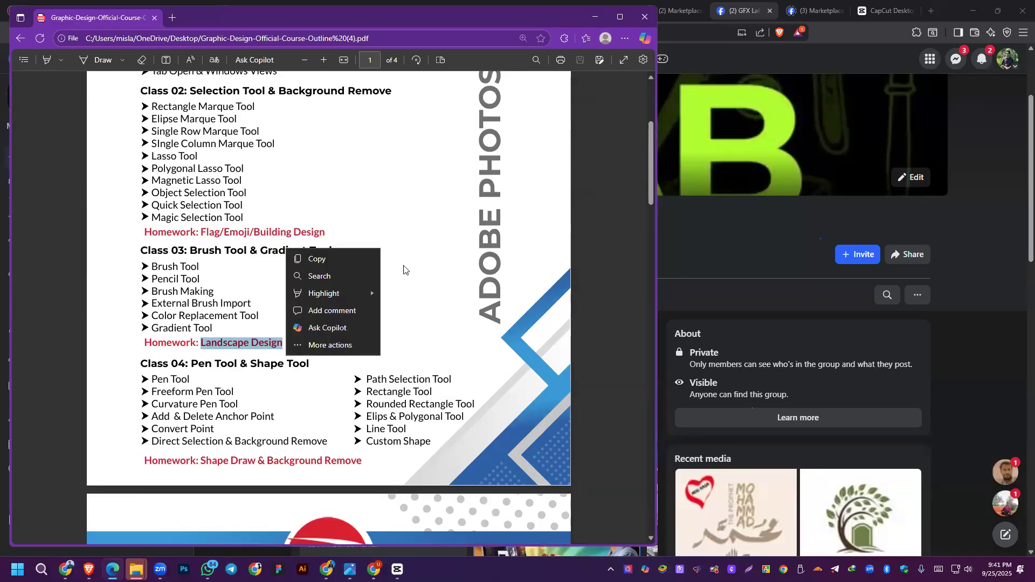
click(732, 7)
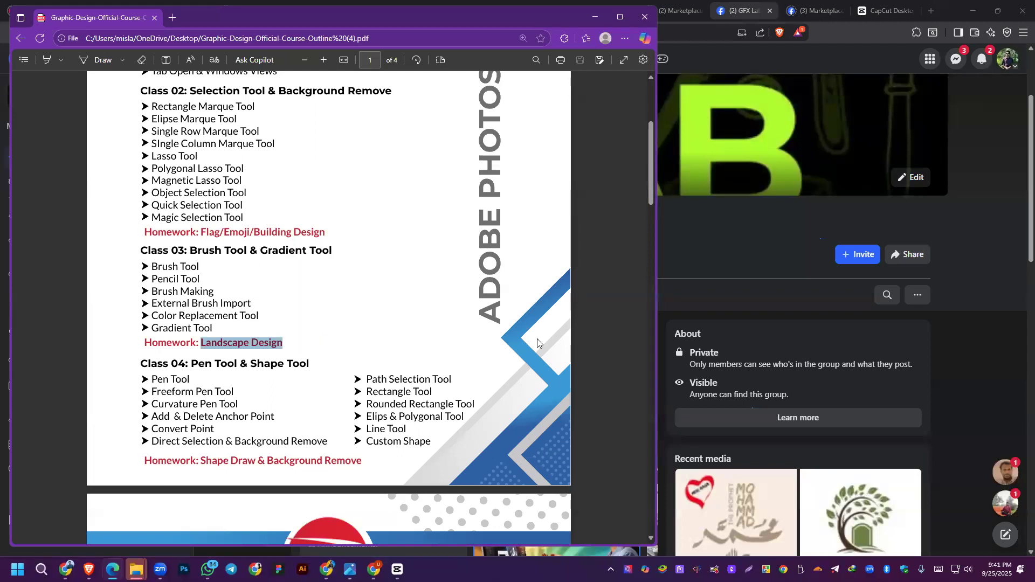
Step: Switch to Chrome and search Google Images for "landscape photoshop"
click(374, 570)
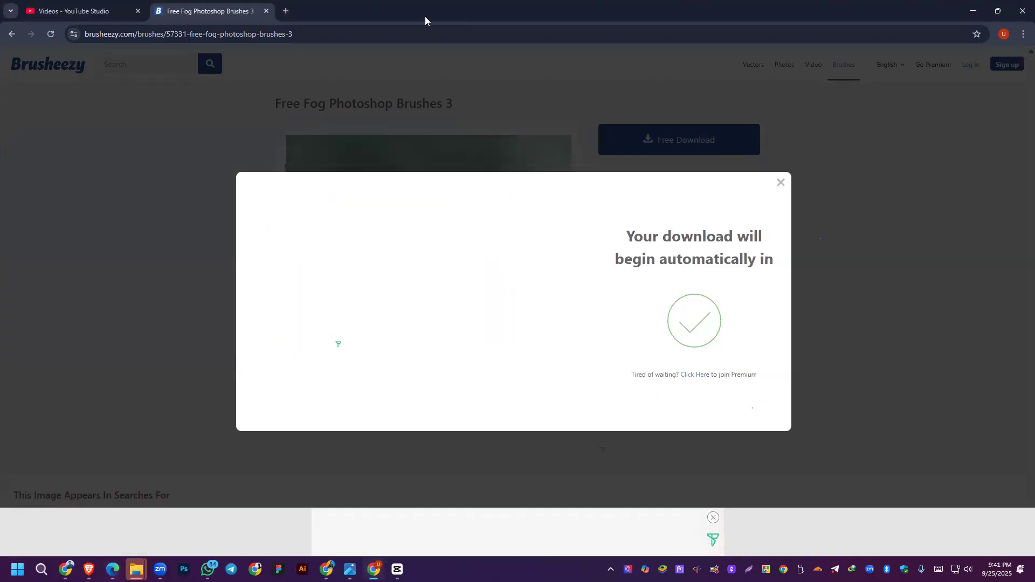
click(409, 30)
text(an)
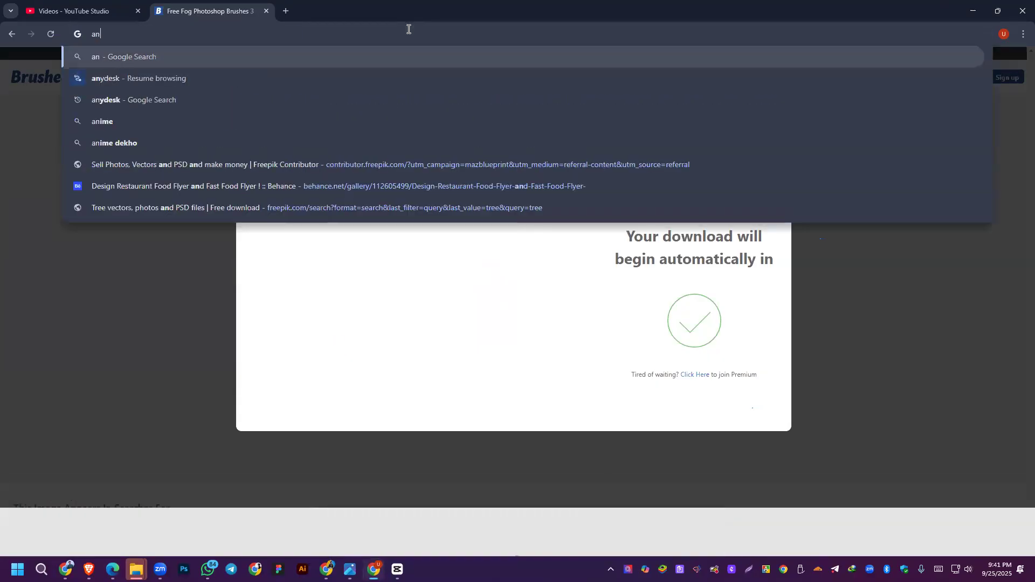
text(dscape )
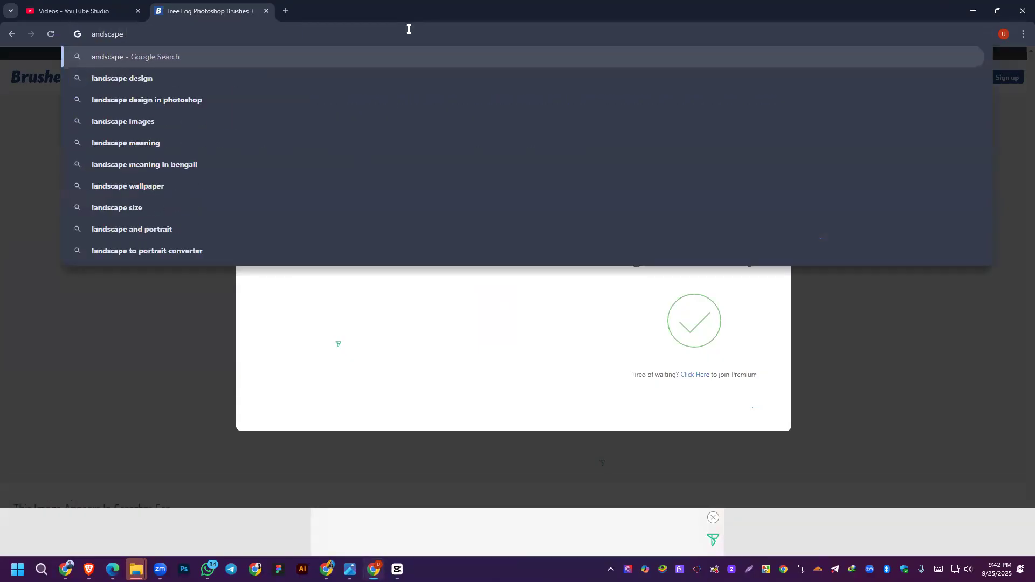
text(photoshop)
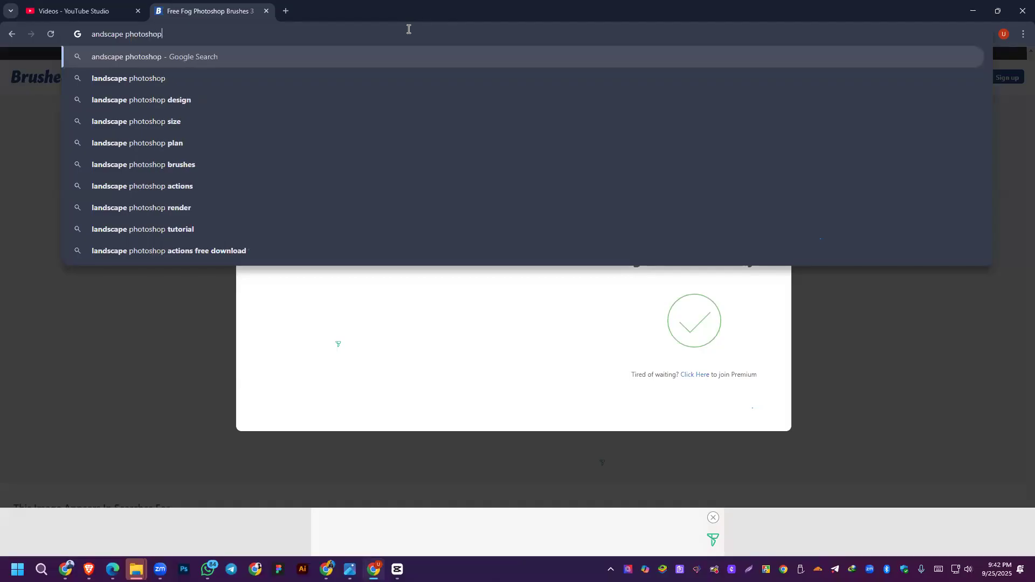
key(Return)
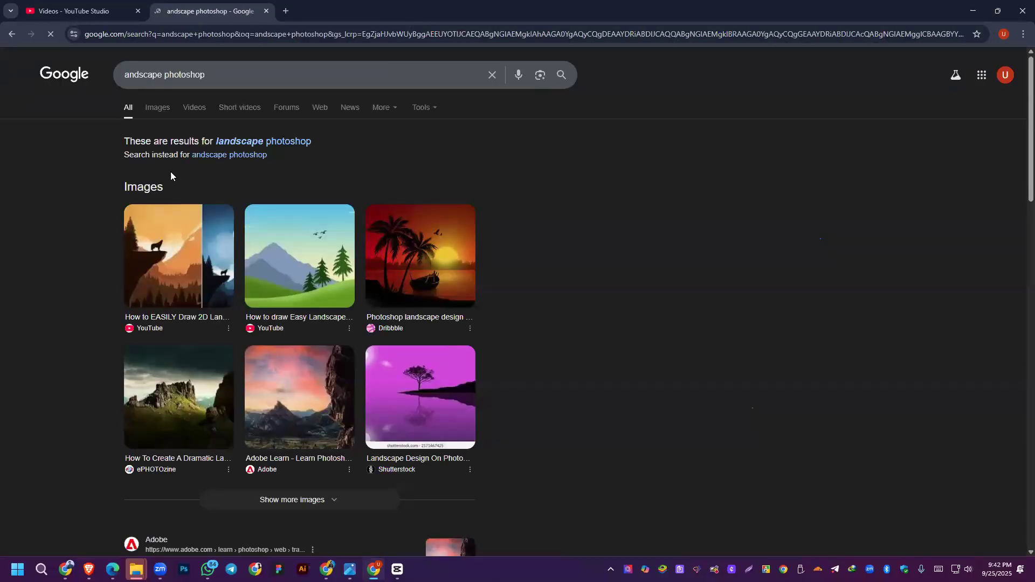
click(231, 139)
click(147, 105)
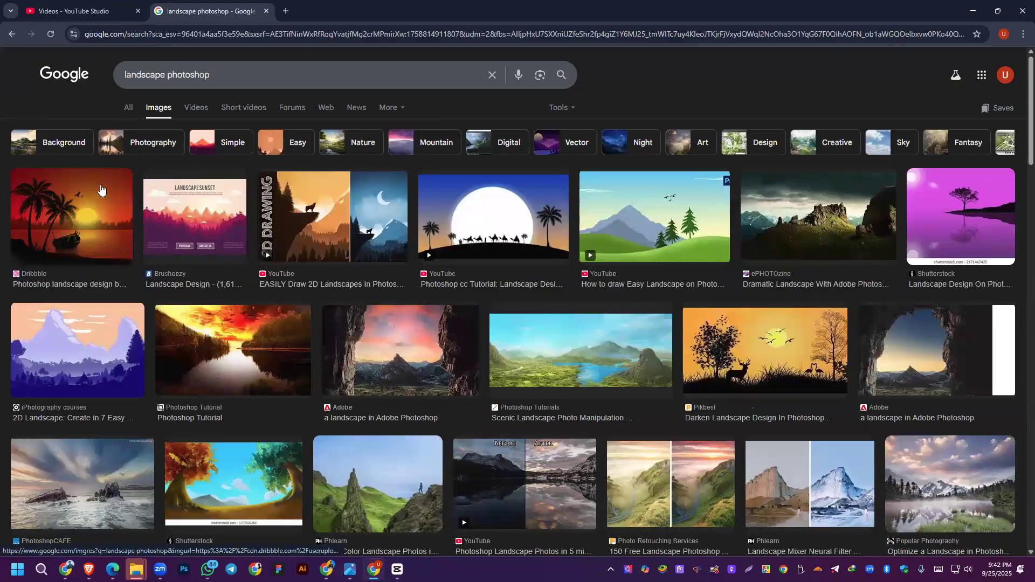
Step: Preview the Dribbble, iPhotography, YouTube and Pikbest landscape examples with their related images, and return to the course outline
click(98, 215)
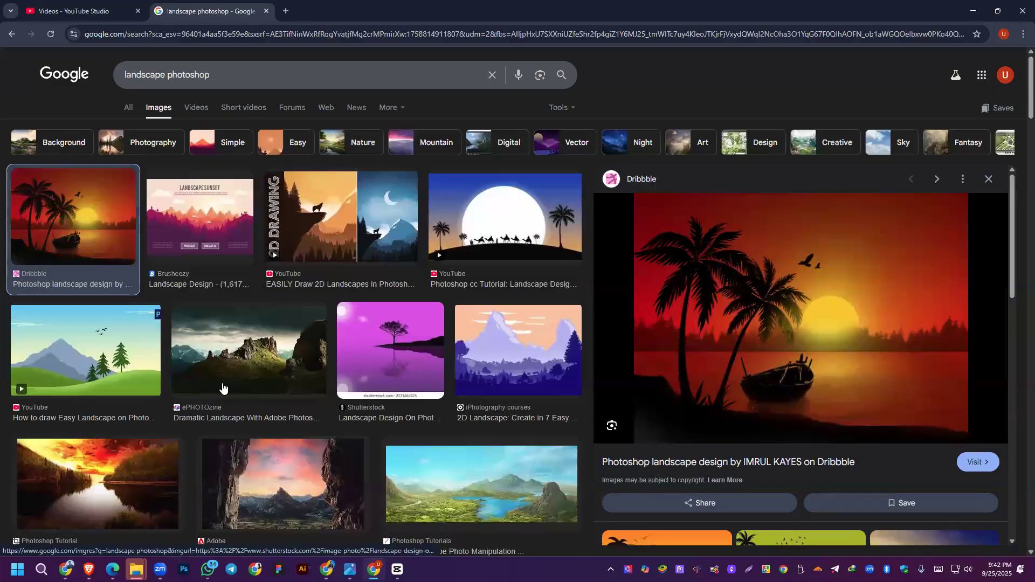
click(553, 366)
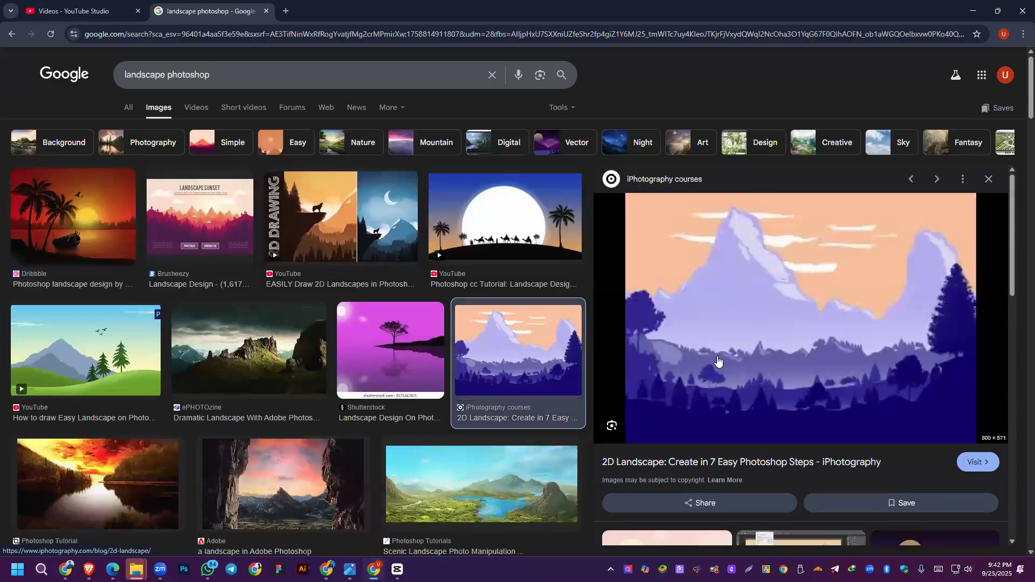
click(75, 359)
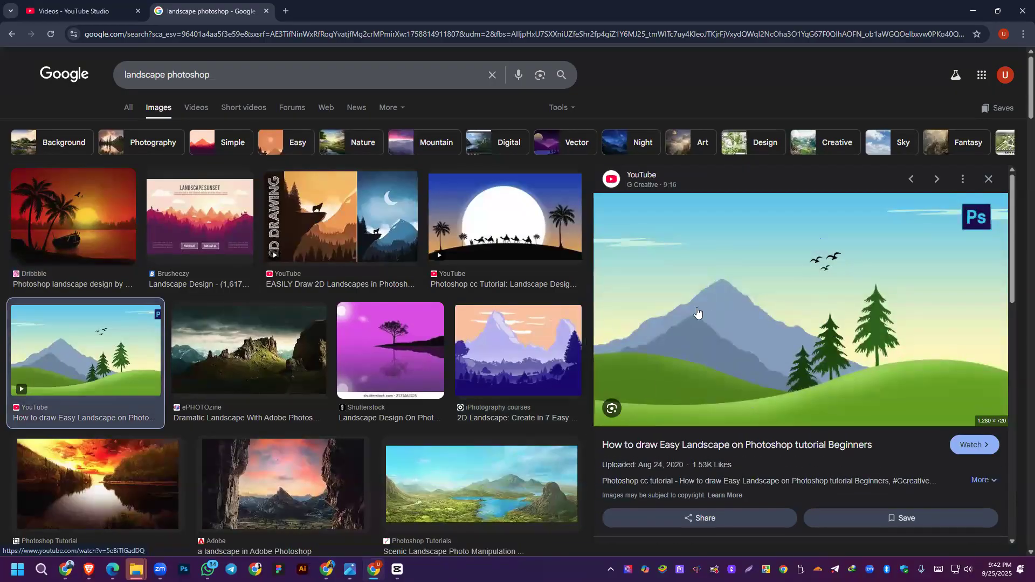
scroll(446, 330, down, 5)
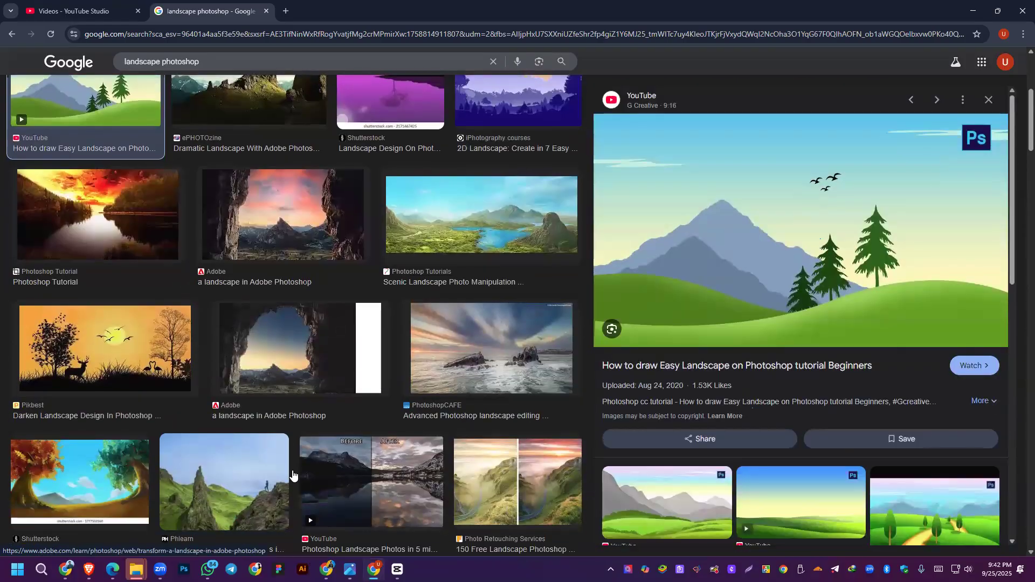
scroll(353, 446, down, 1)
click(83, 309)
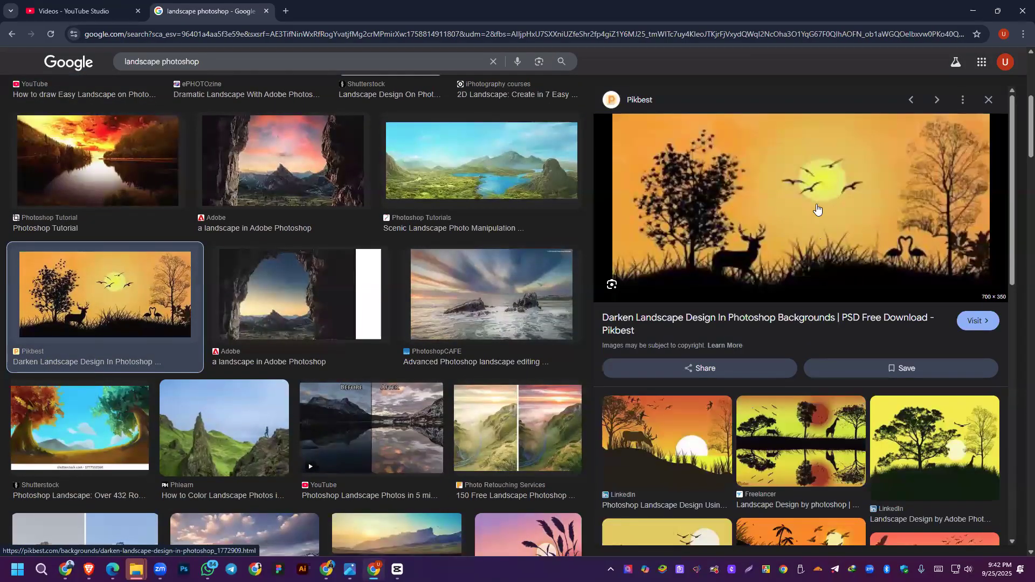
scroll(839, 348, down, 5)
scroll(839, 348, down, 5)
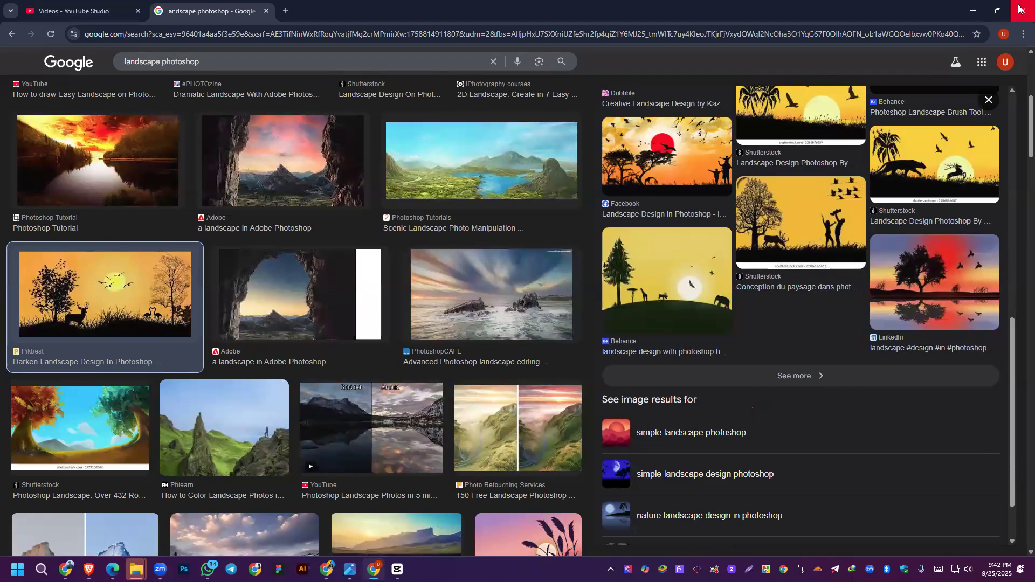
click(998, 10)
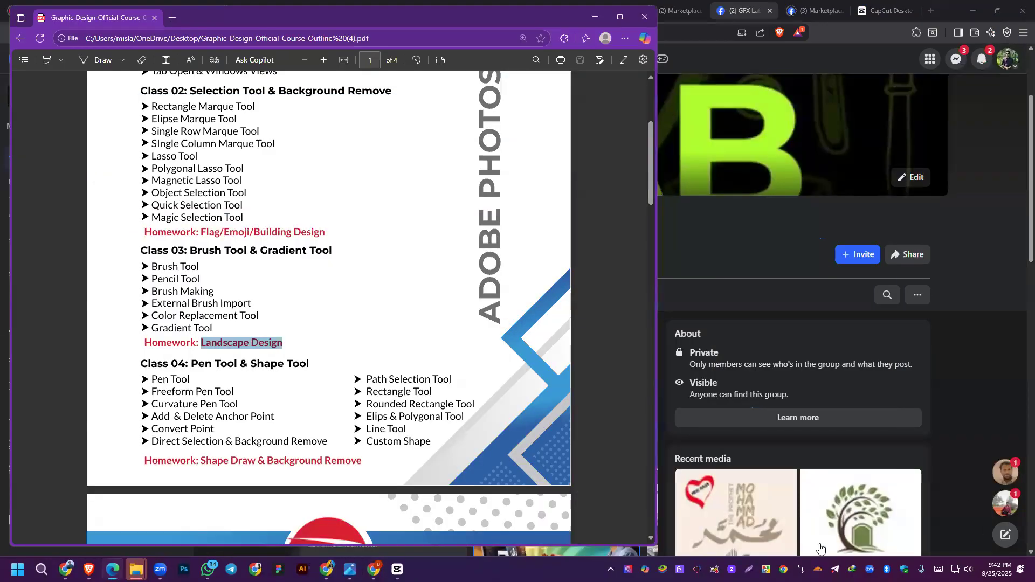